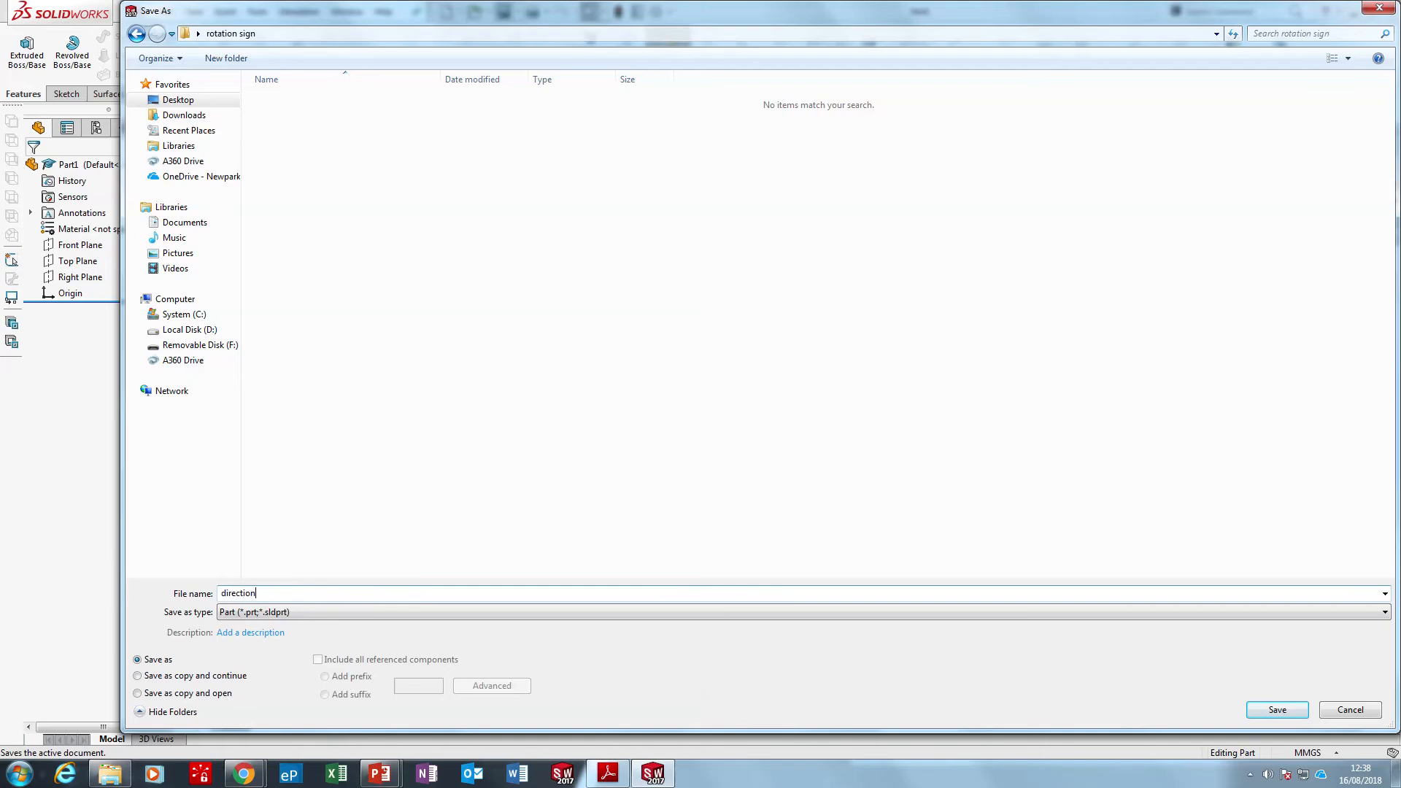
Save the new part as "directional sign" in the rotation sign folder
{"action": "type", "text": "irectional sign"}
{"action": "key", "text": "Return"}
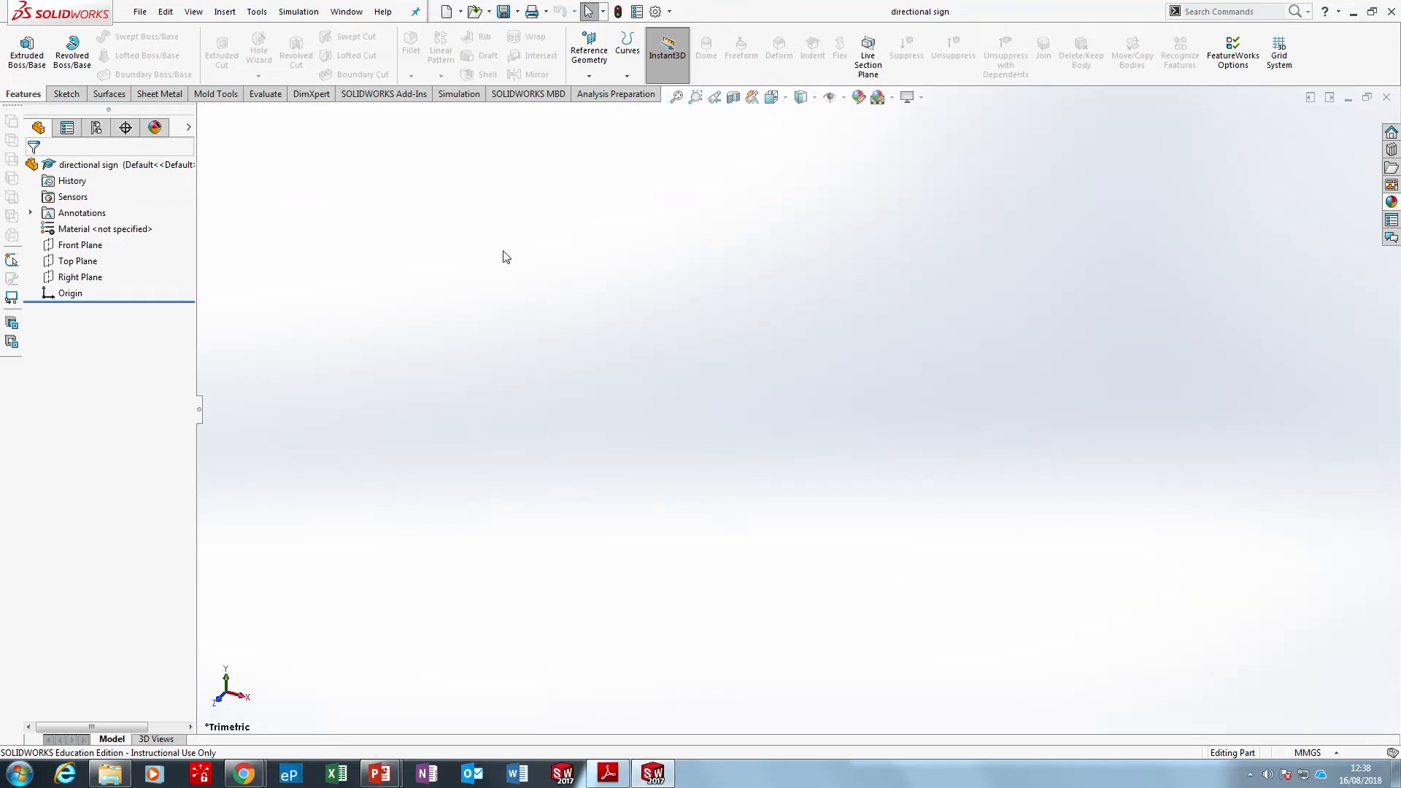
{"action": "left_click", "coordinate": [64, 94]}
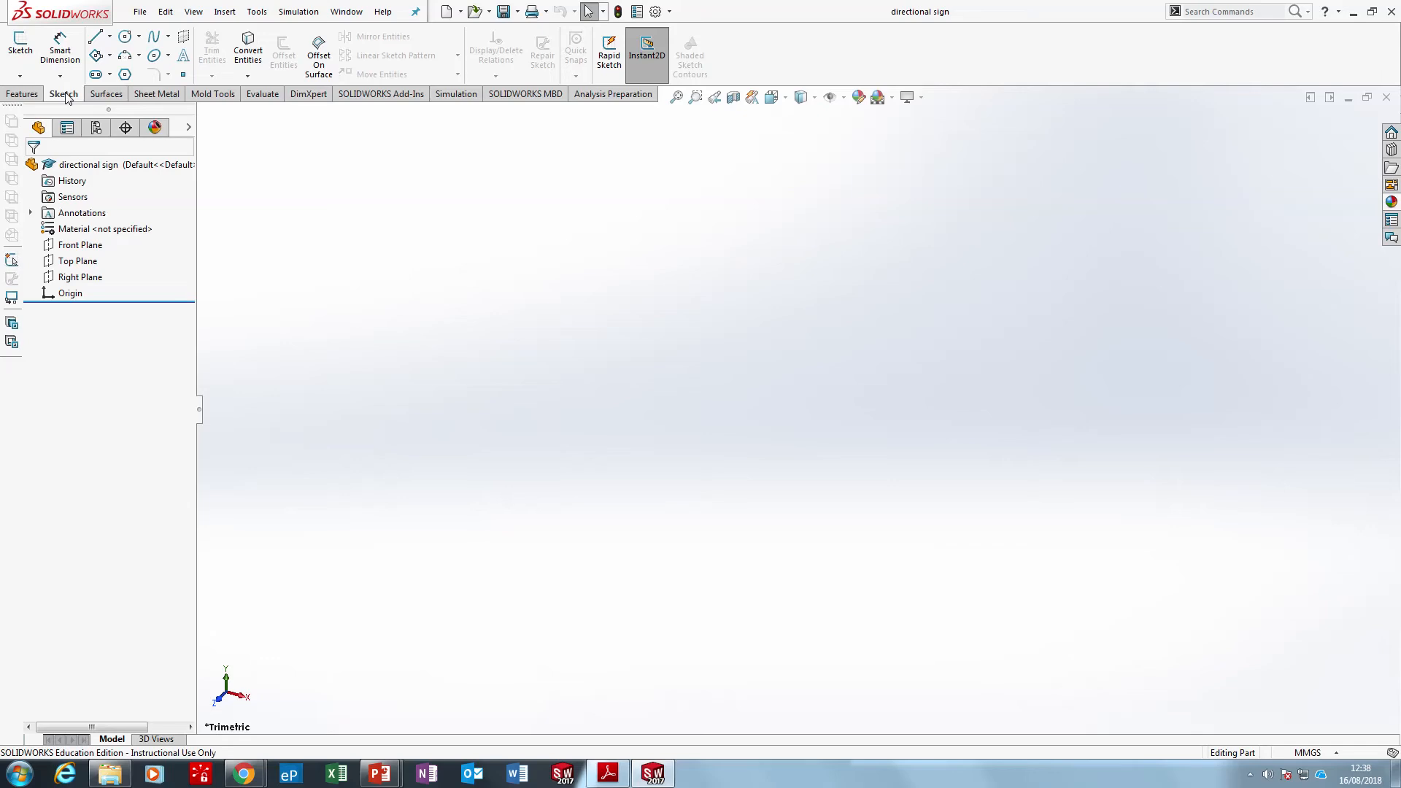
{"action": "left_click", "coordinate": [31, 47]}
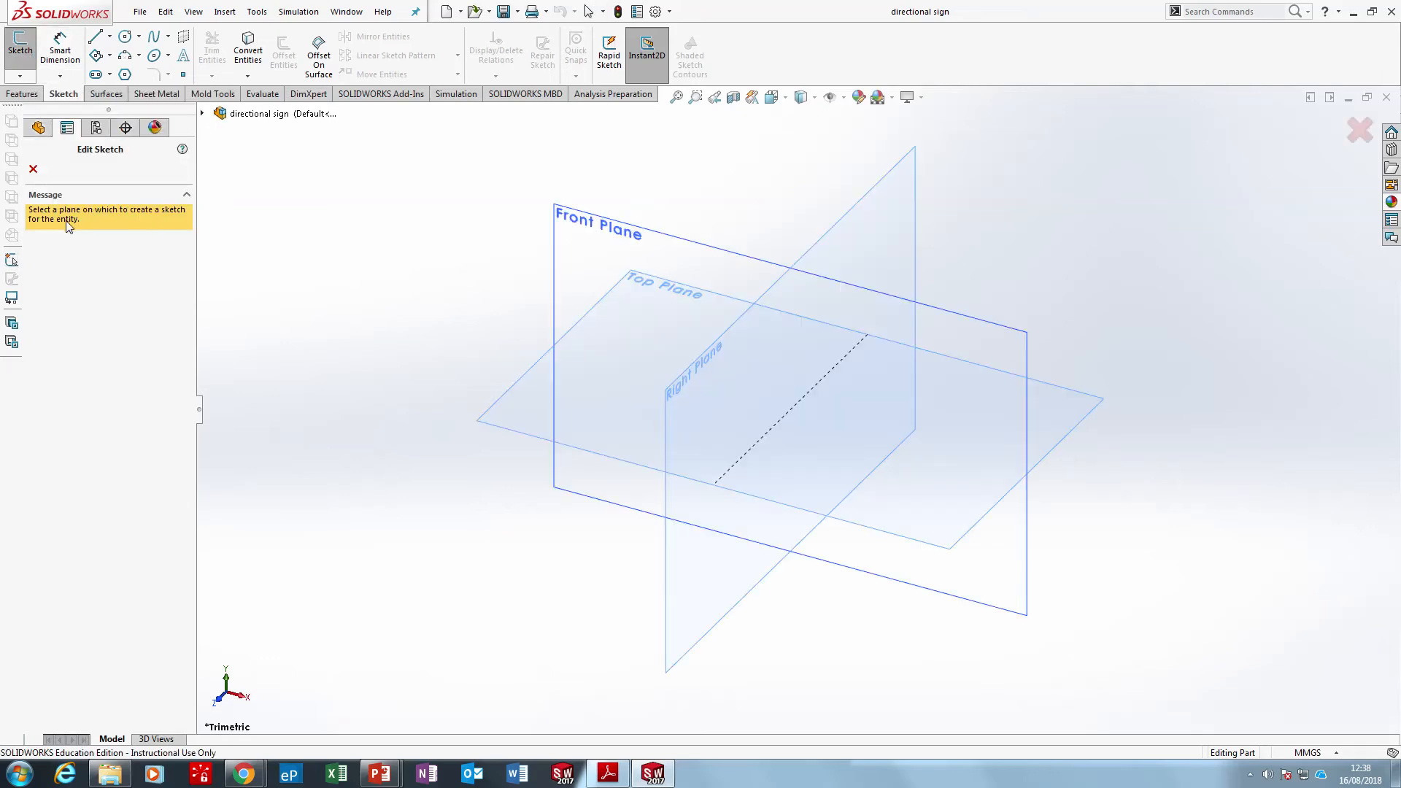
{"action": "left_click", "coordinate": [600, 224]}
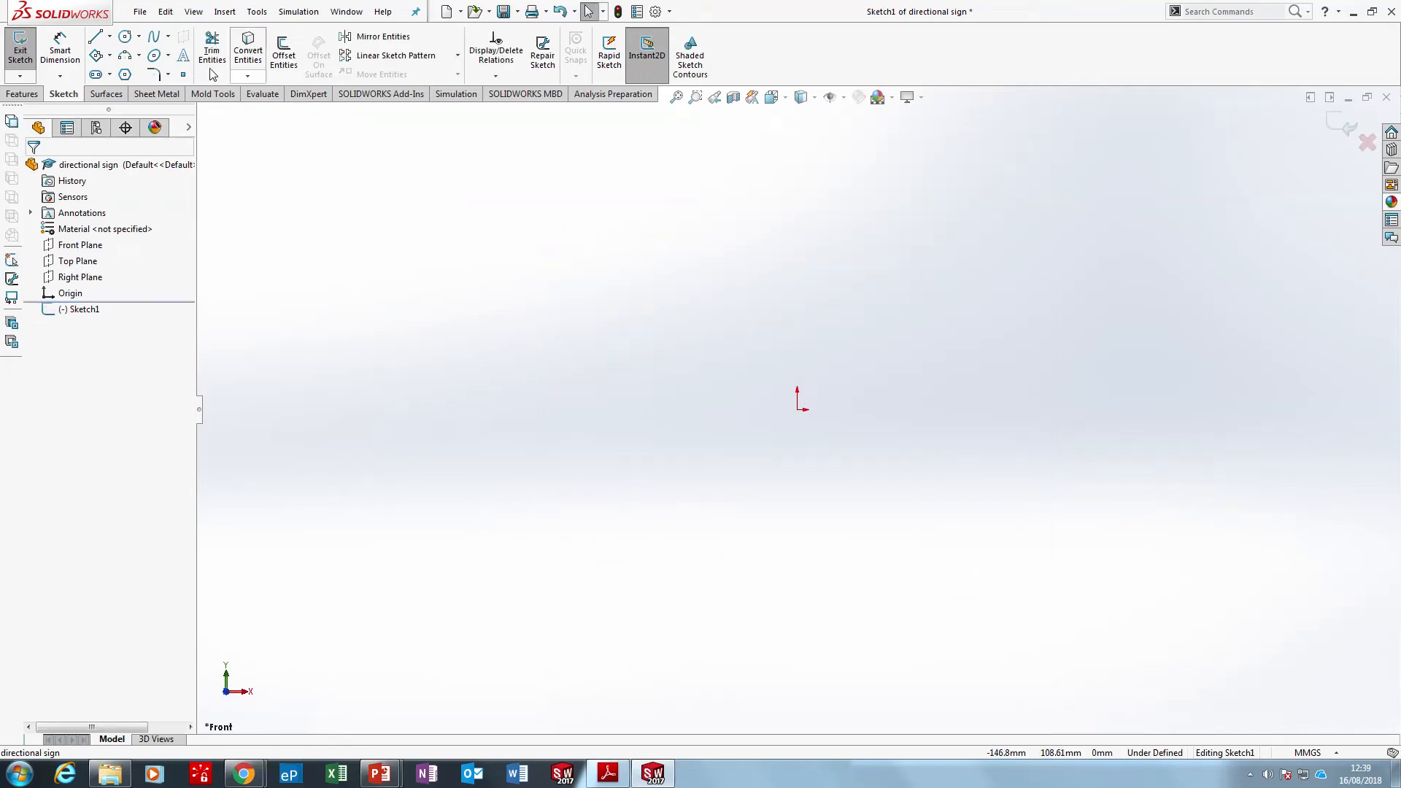
{"action": "left_click", "coordinate": [21, 45]}
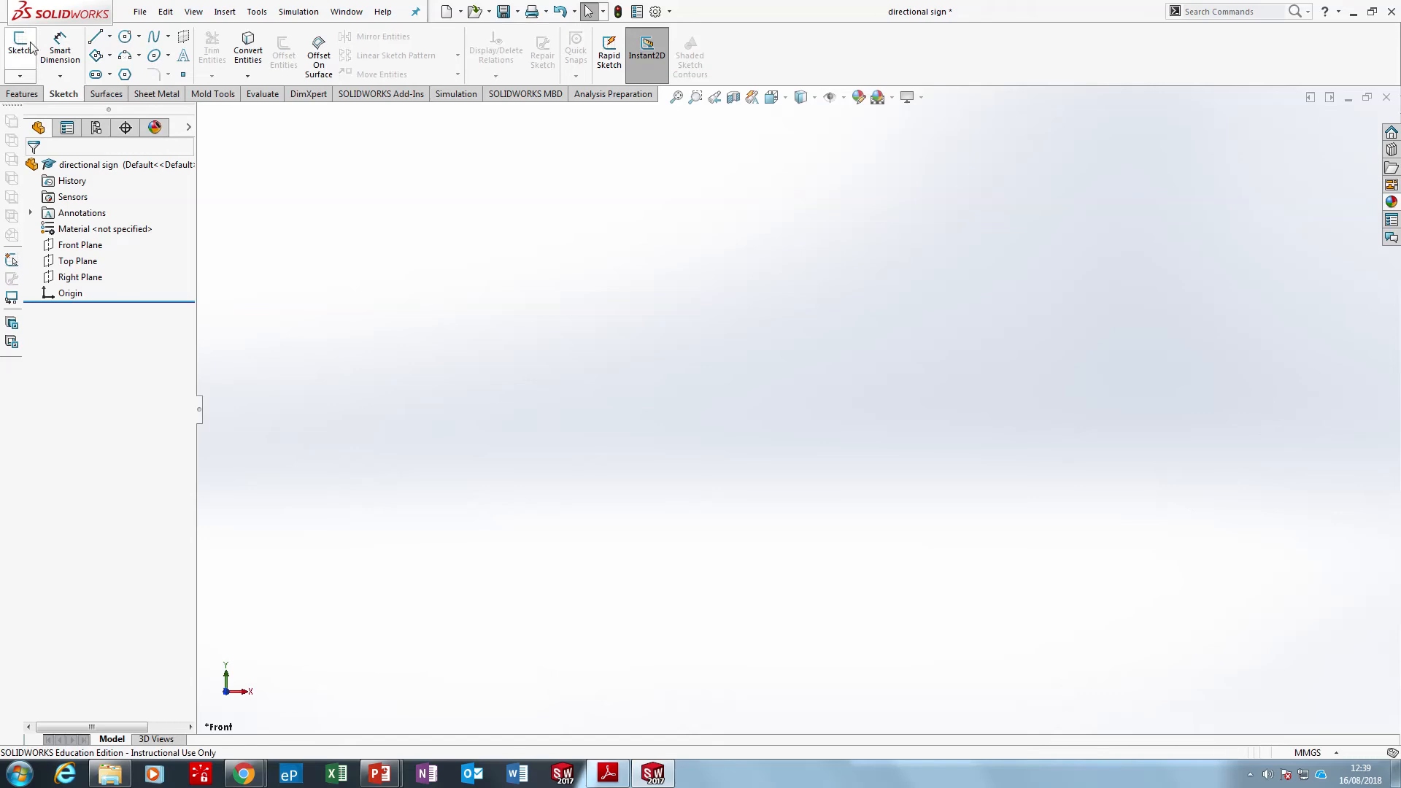
Start a sketch on the Front Plane, picking the plane from an isometric view
{"action": "left_click", "coordinate": [35, 42]}
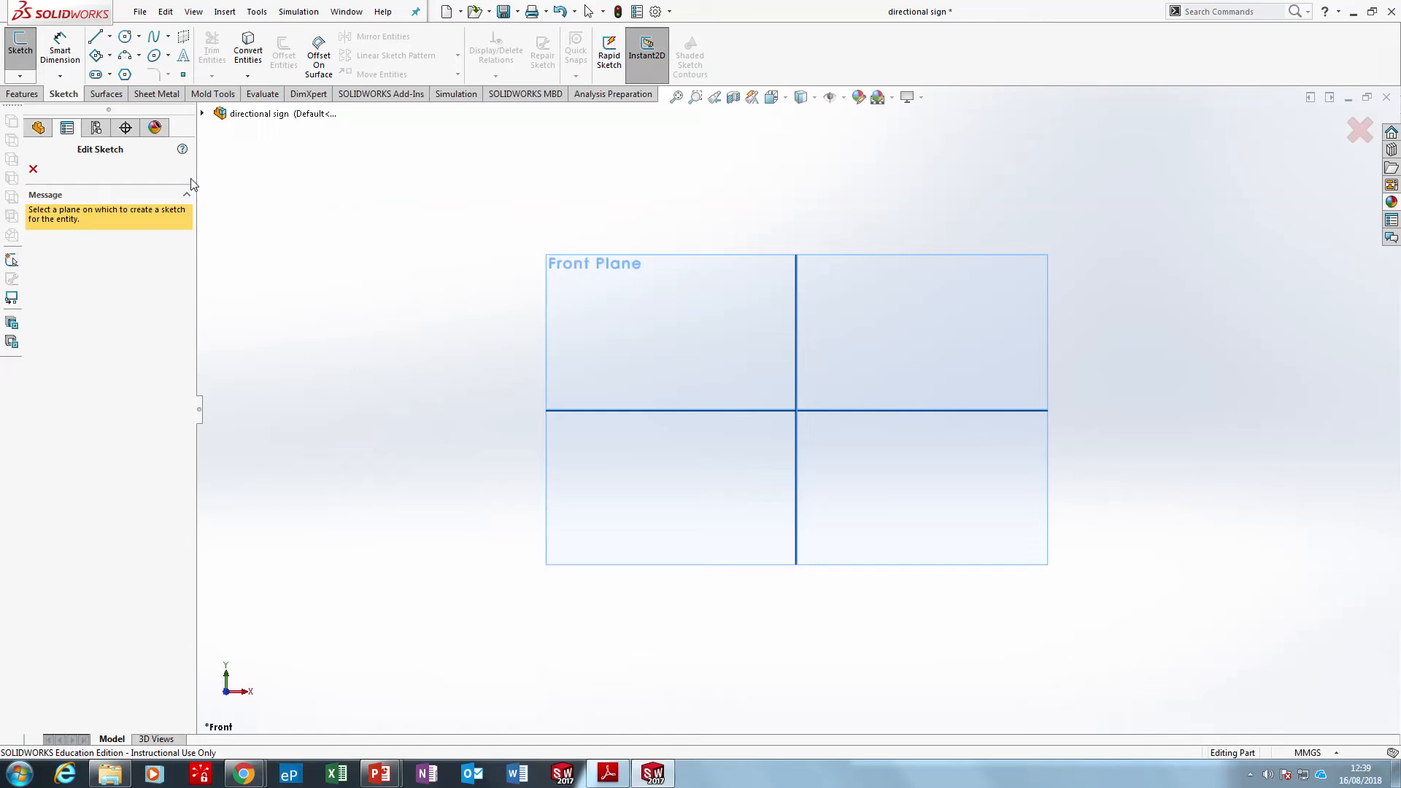
{"action": "key", "text": "ctrl+7"}
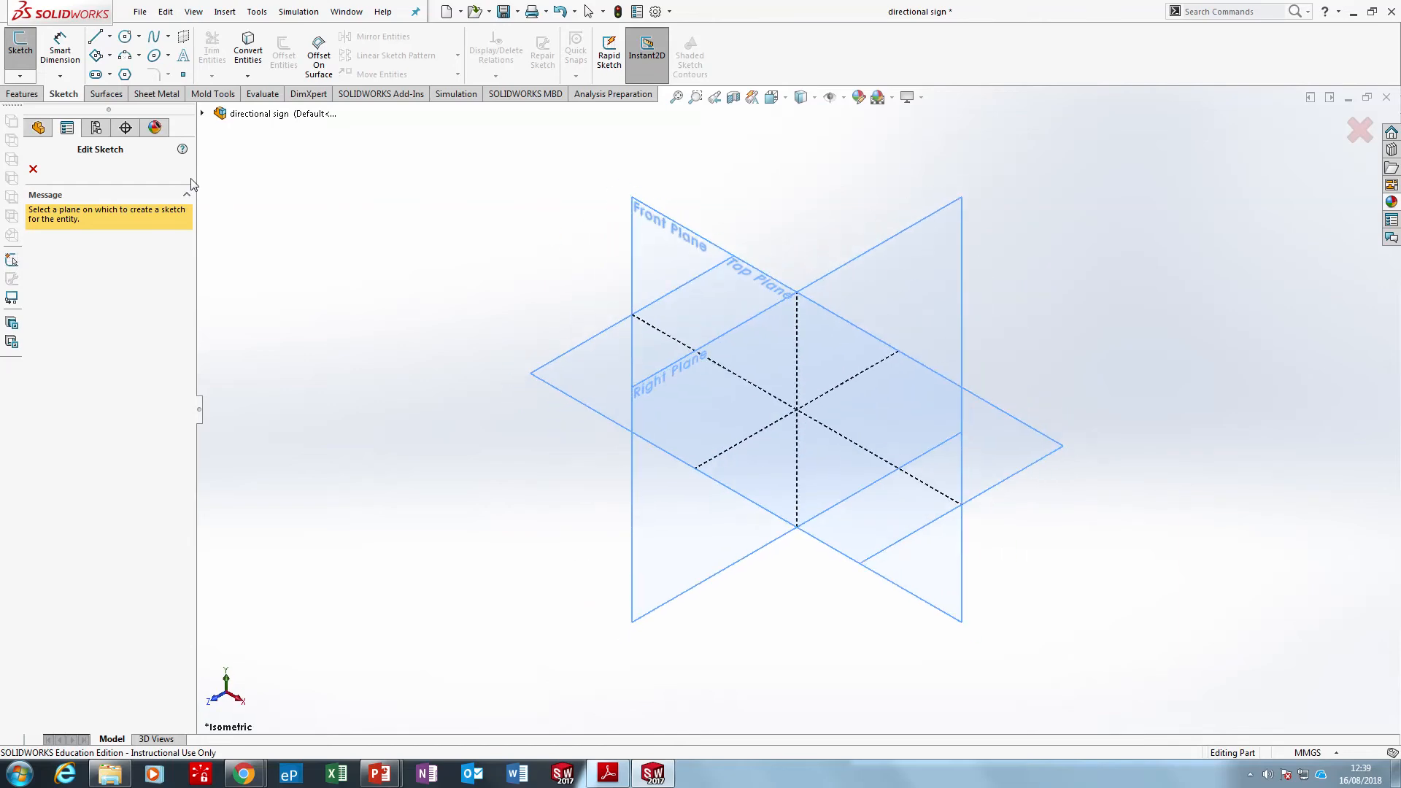
{"action": "left_click", "coordinate": [650, 239]}
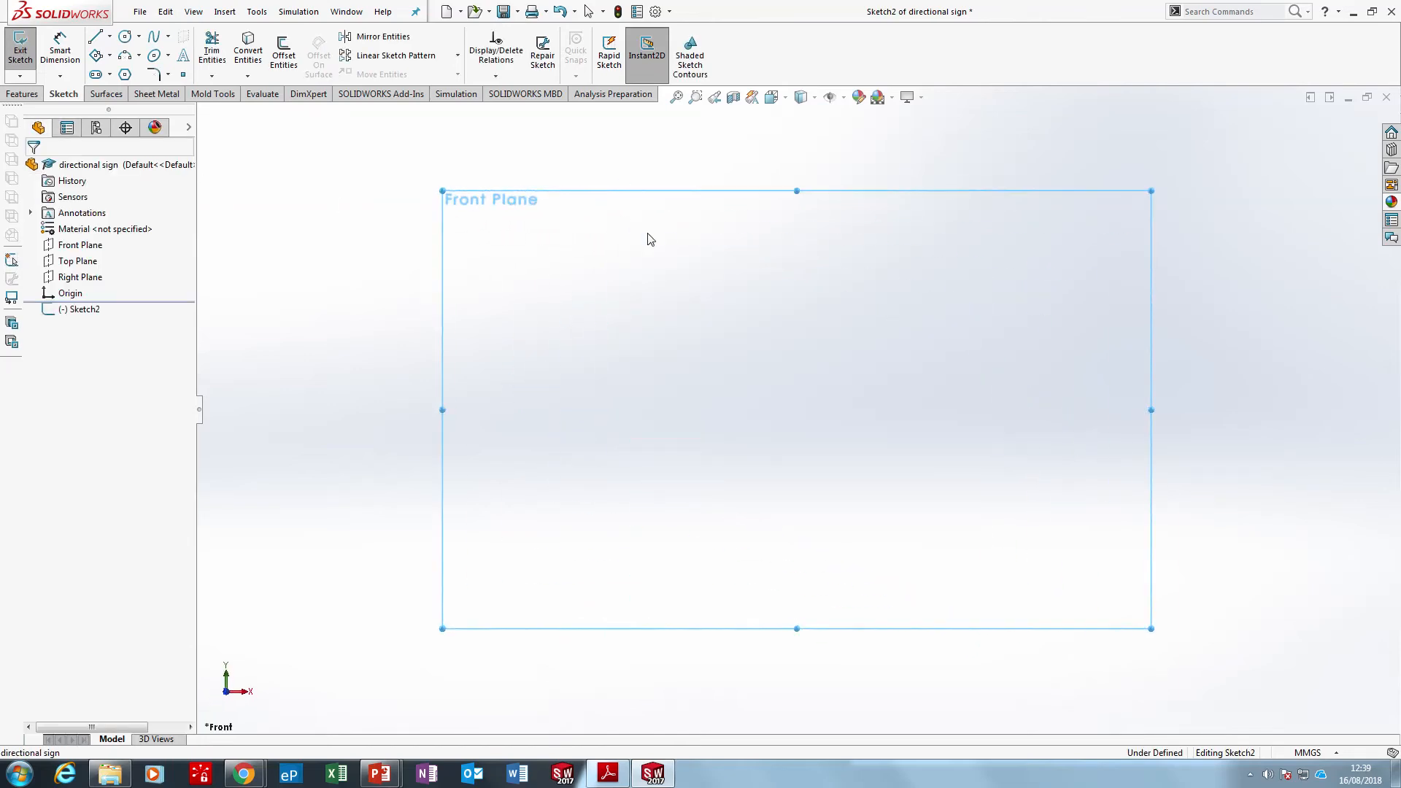
Check the sign drawing in Adobe Reader, and in SOLIDWORKS sketch a corner rectangle from the origin, about 100 mm by 63 mm
{"action": "left_click", "coordinate": [614, 779]}
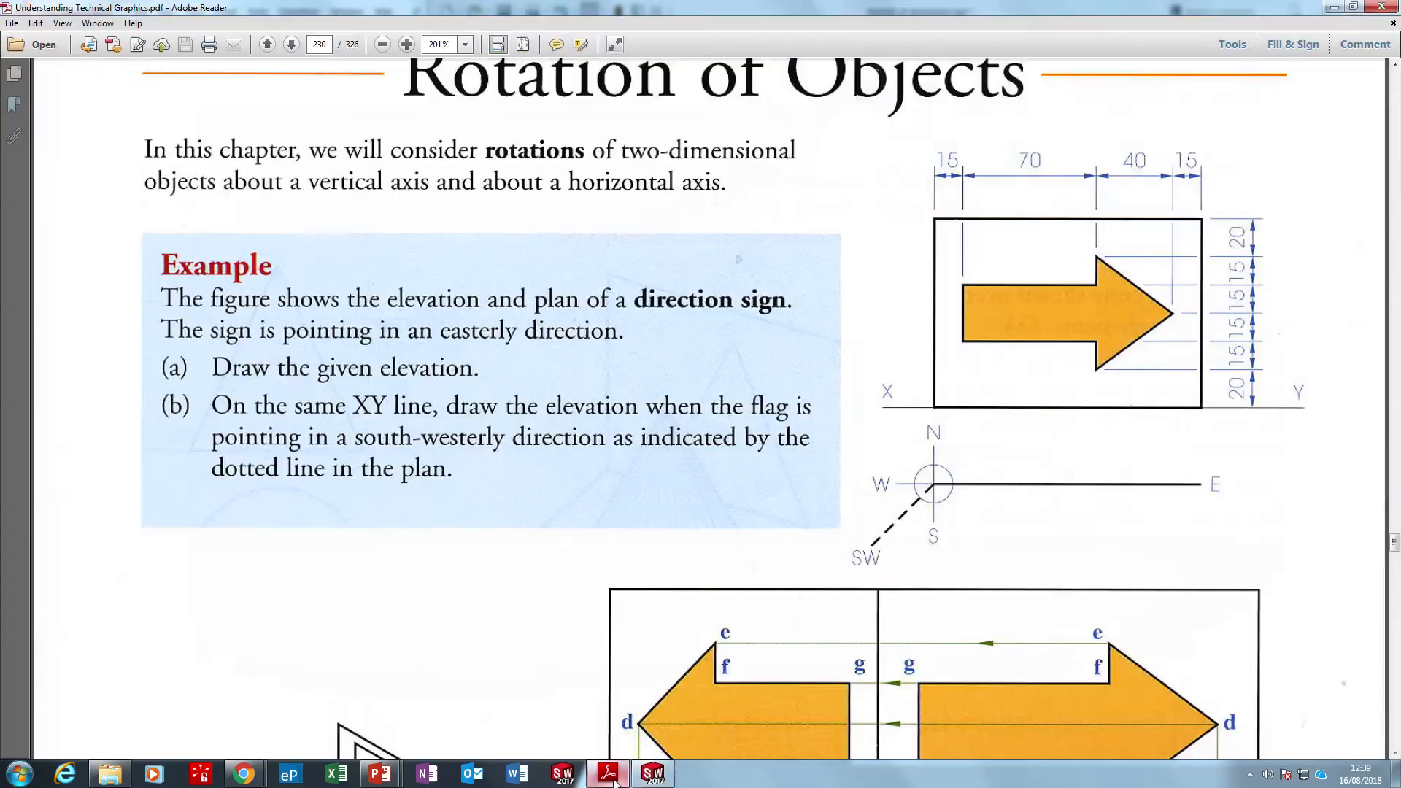
{"action": "left_click", "coordinate": [610, 775]}
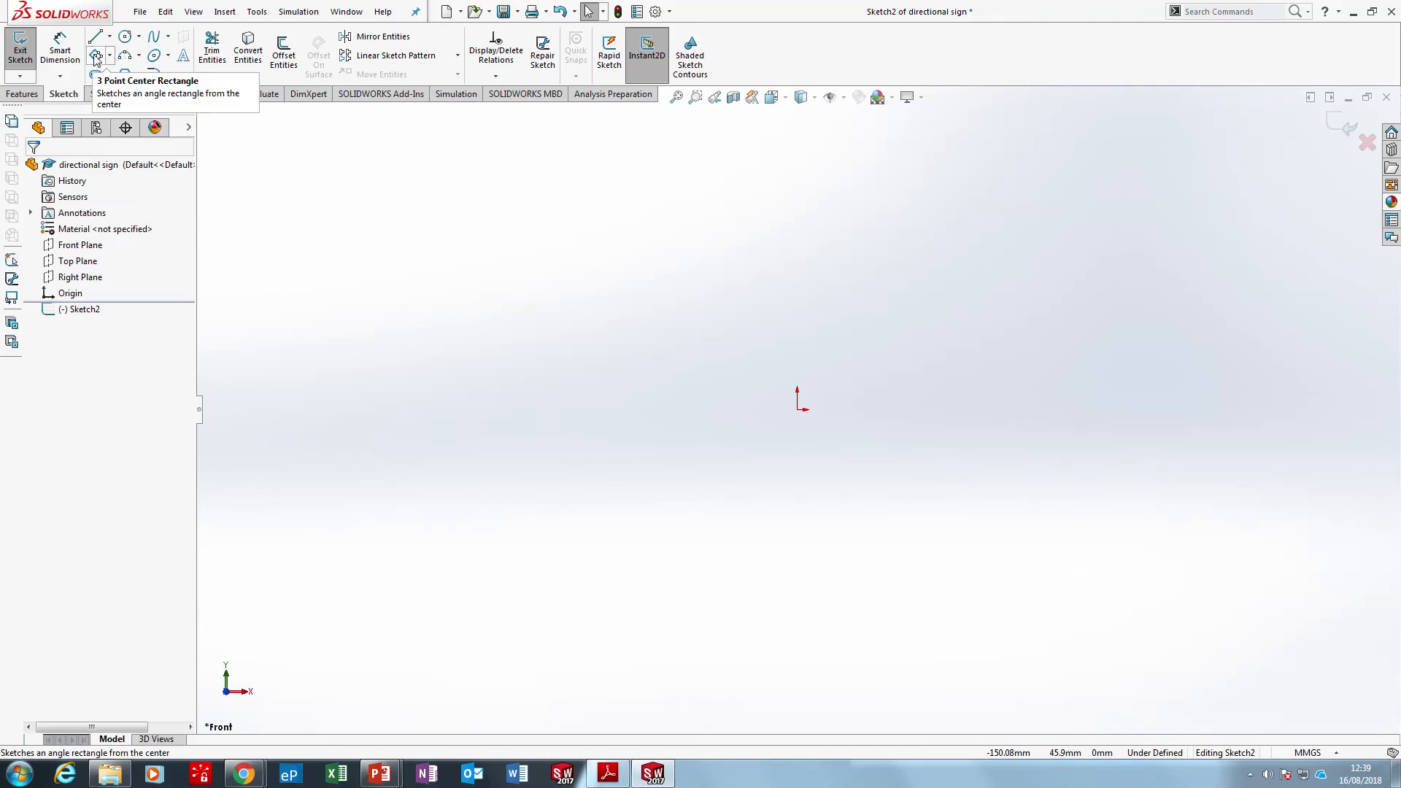
{"action": "left_click", "coordinate": [110, 56]}
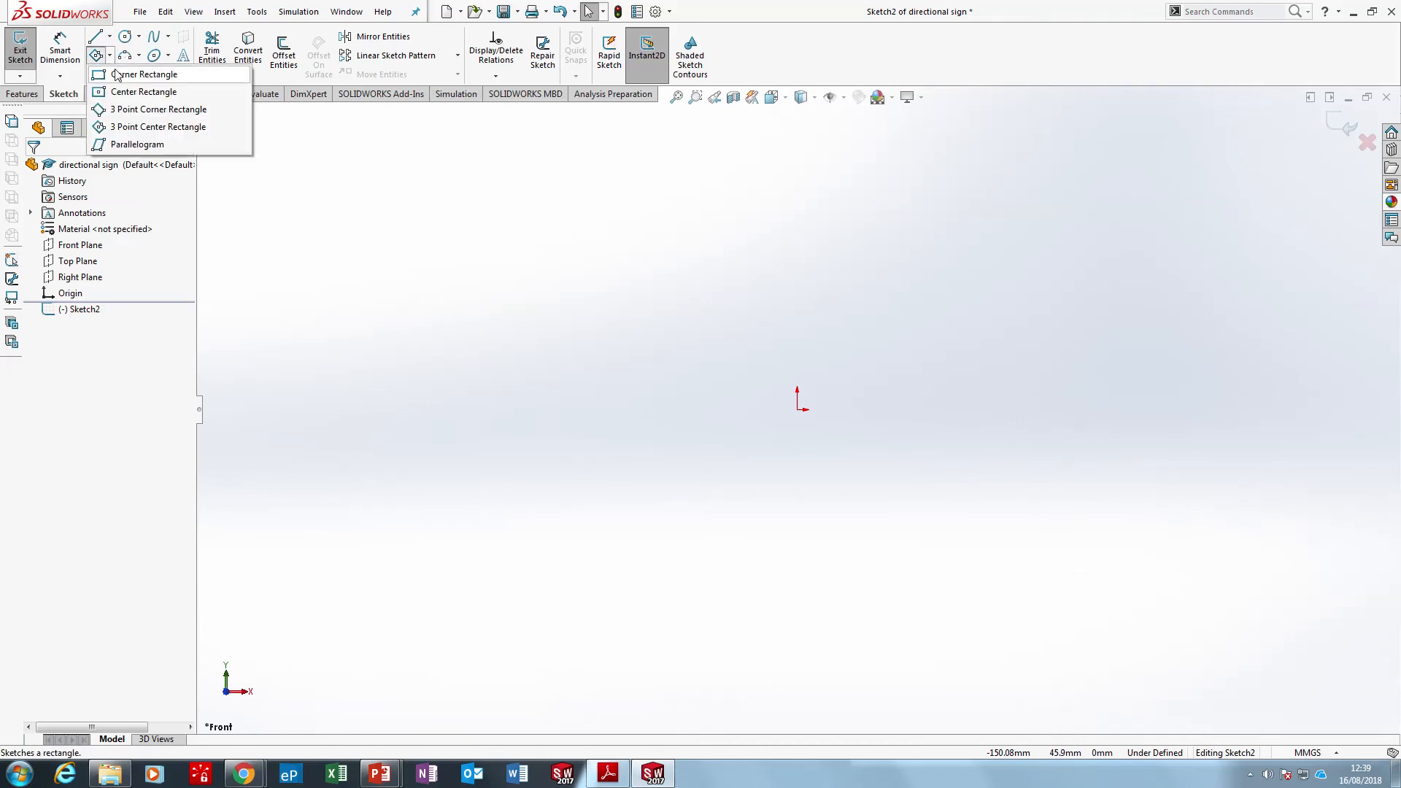
{"action": "left_click", "coordinate": [117, 75]}
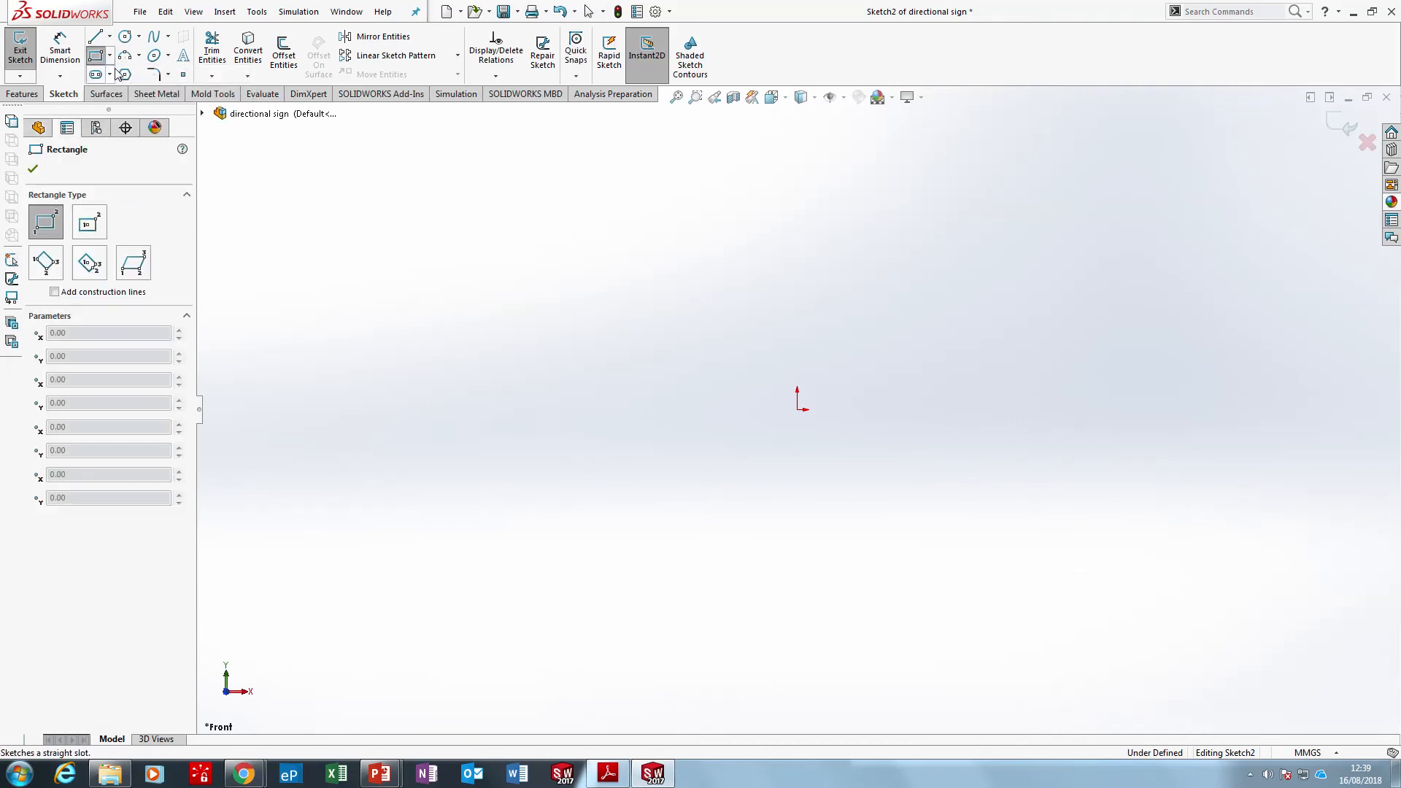
{"action": "left_click", "coordinate": [797, 409]}
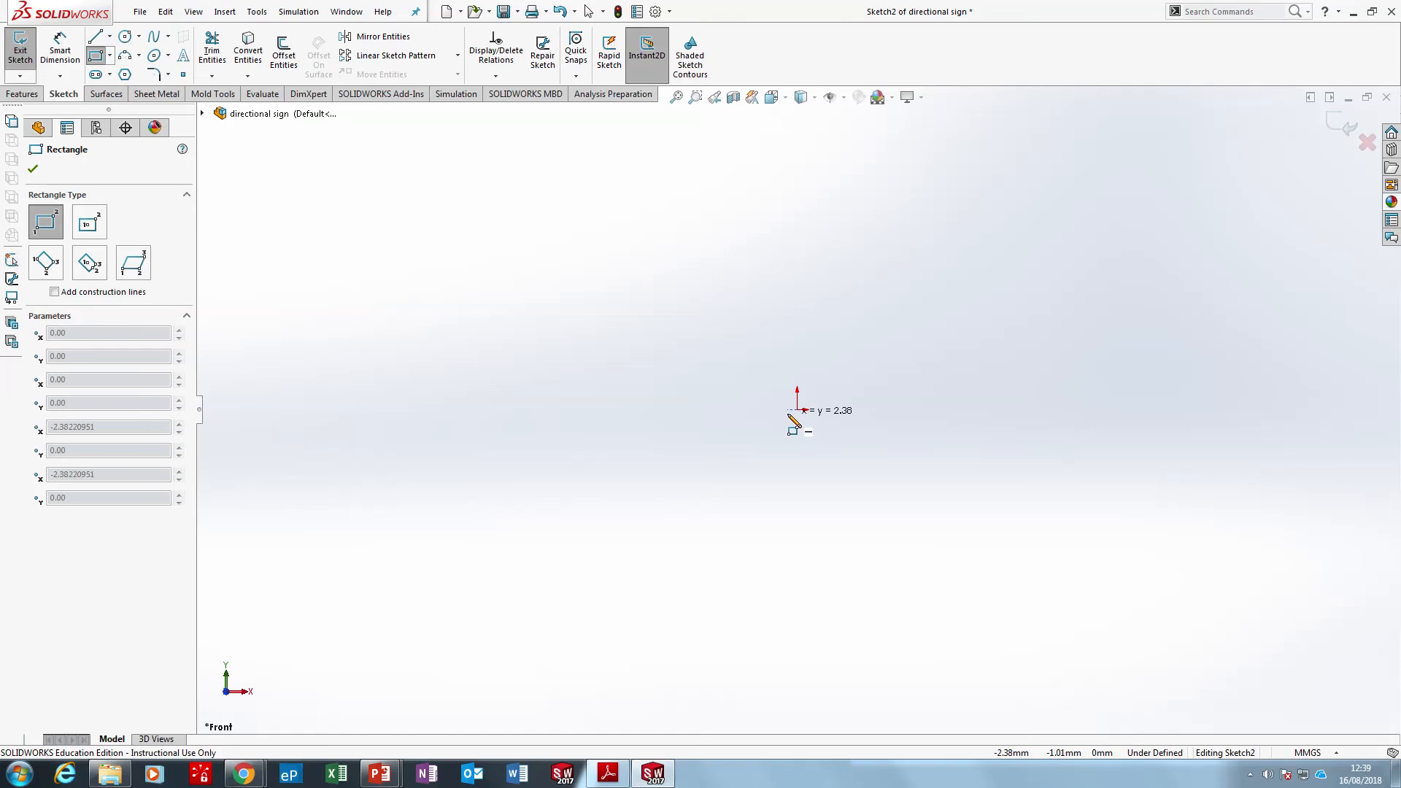
{"action": "left_click", "coordinate": [1196, 159]}
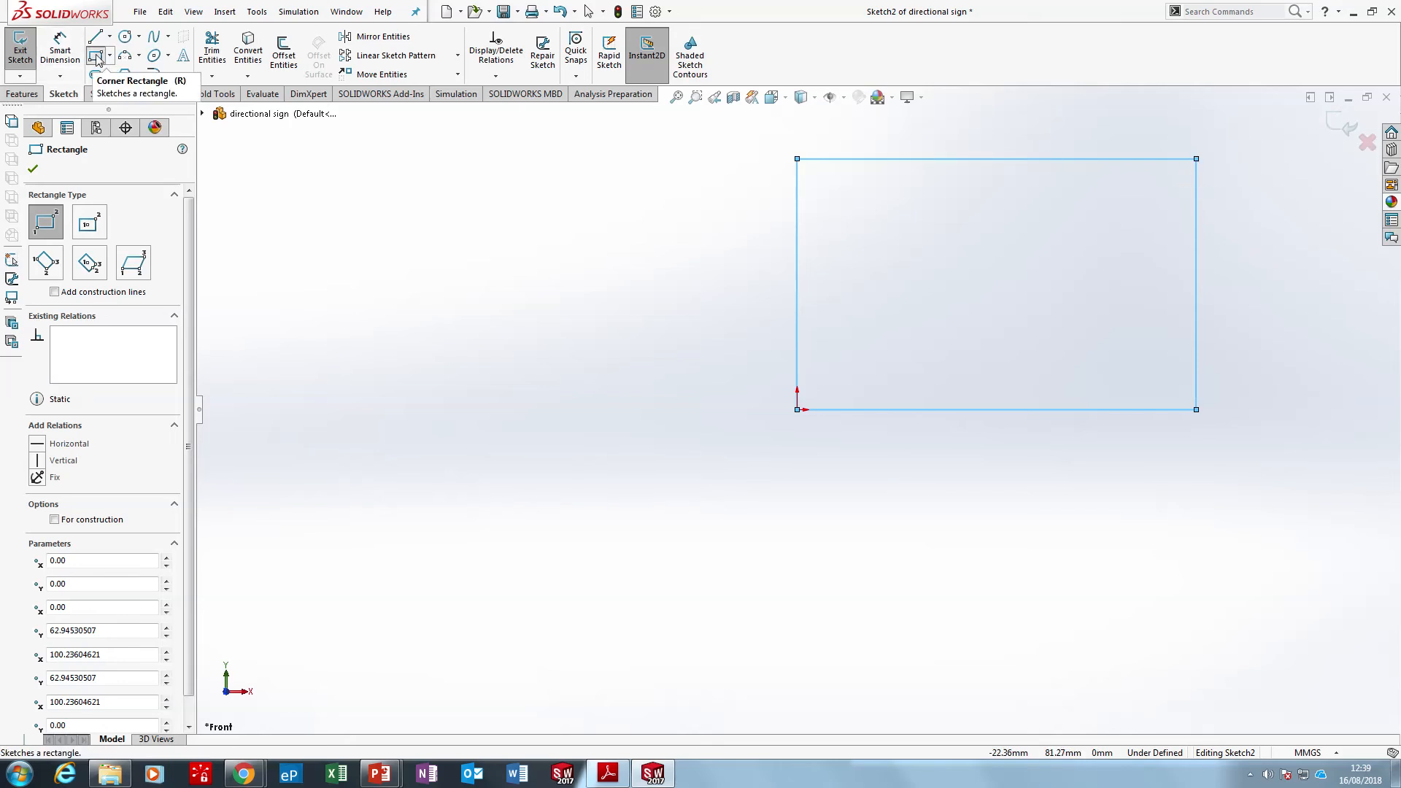
{"action": "key", "text": "Escape"}
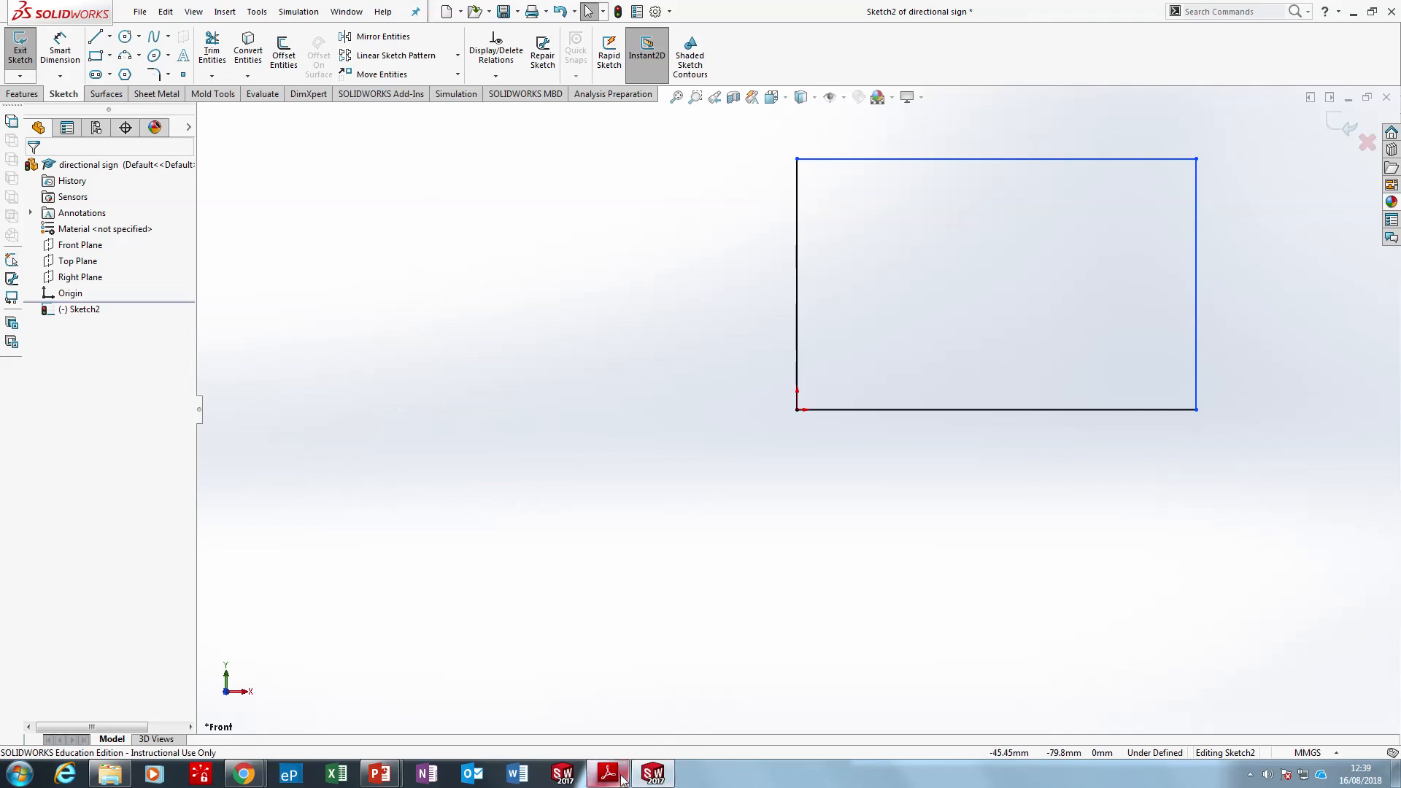
Switch to the direction sign drawing in Adobe Reader to examine its horizontal and vertical dimensions, and return to the SOLIDWORKS sketch
{"action": "mouse_move", "coordinate": [612, 766]}
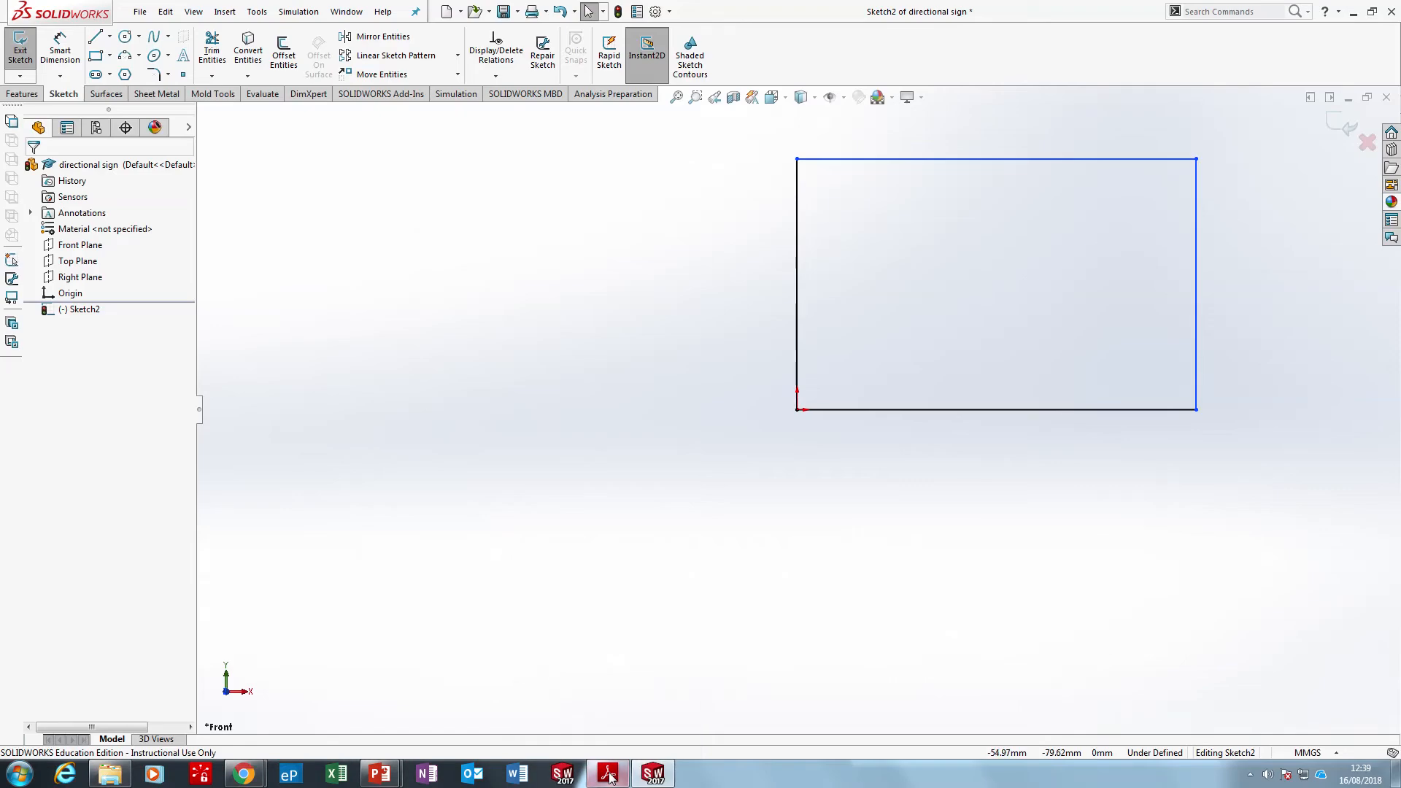
{"action": "left_click", "coordinate": [609, 773]}
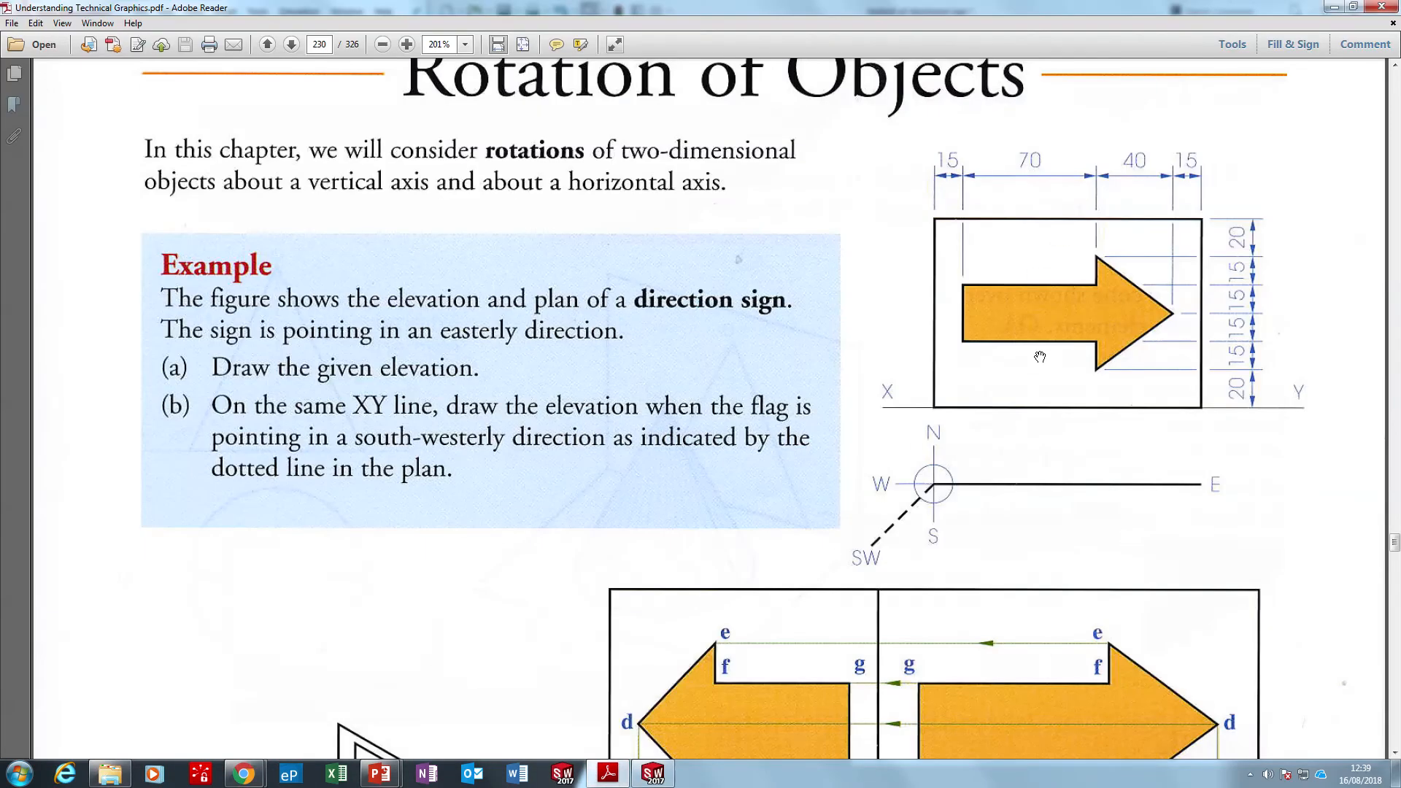
{"action": "left_click", "coordinate": [652, 773]}
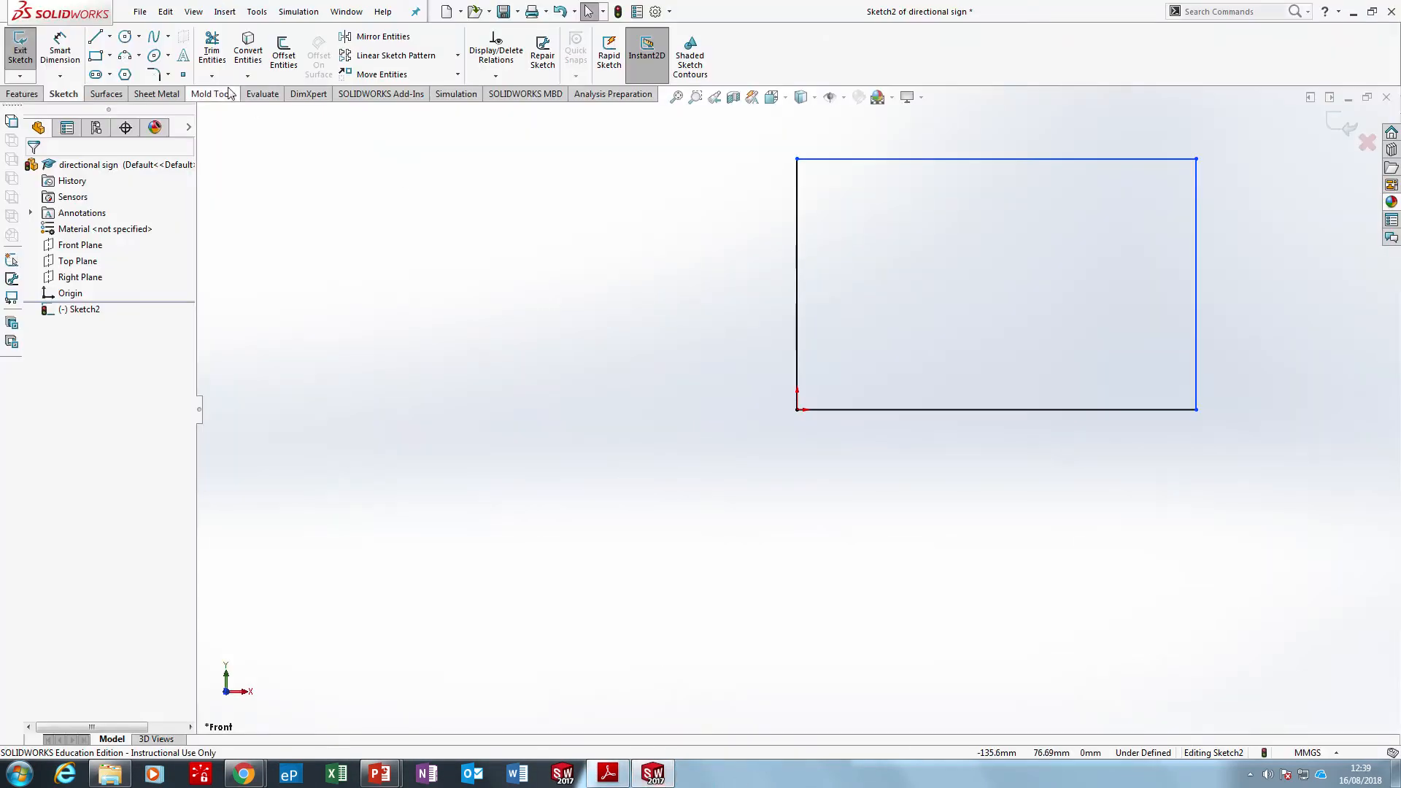
{"action": "left_click", "coordinate": [96, 37]}
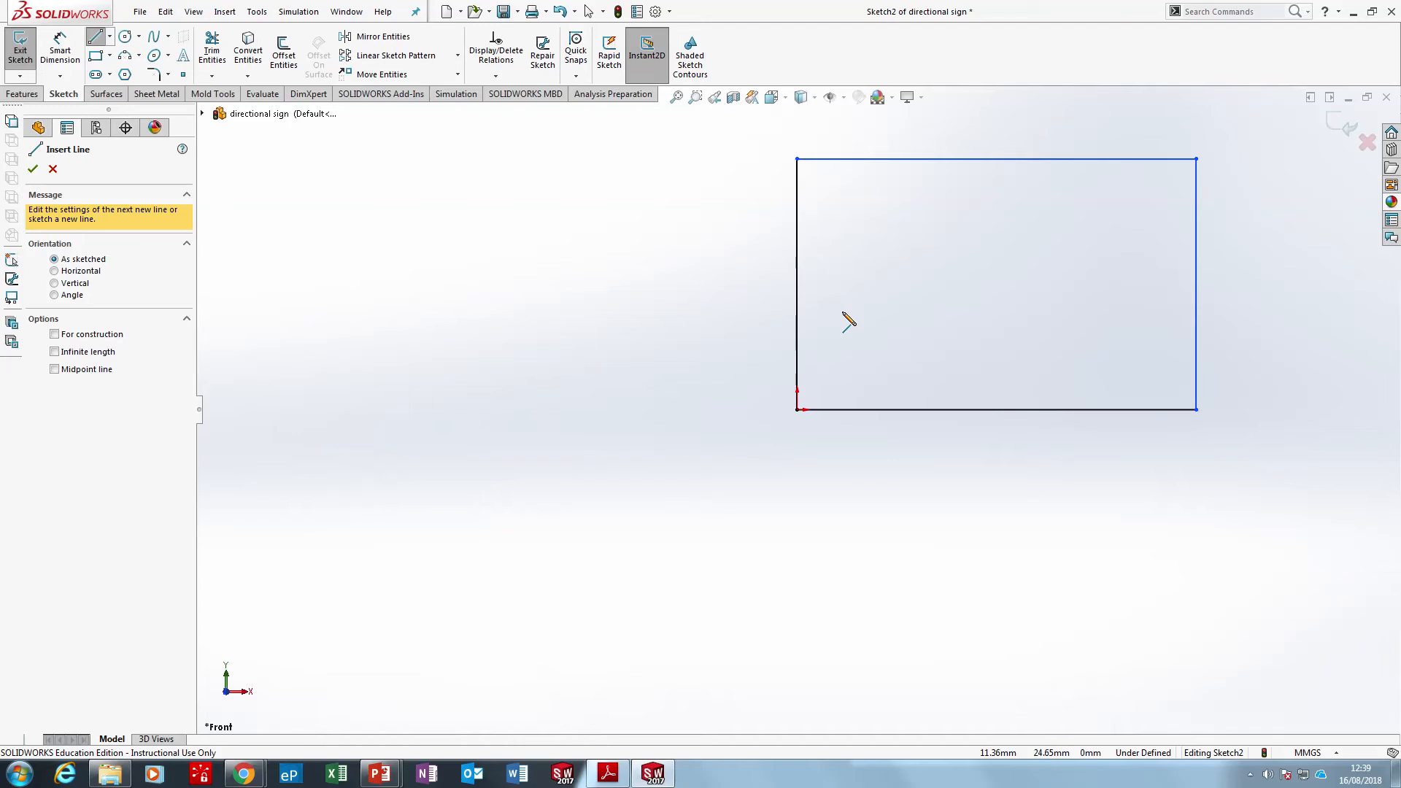
{"action": "left_click", "coordinate": [94, 39]}
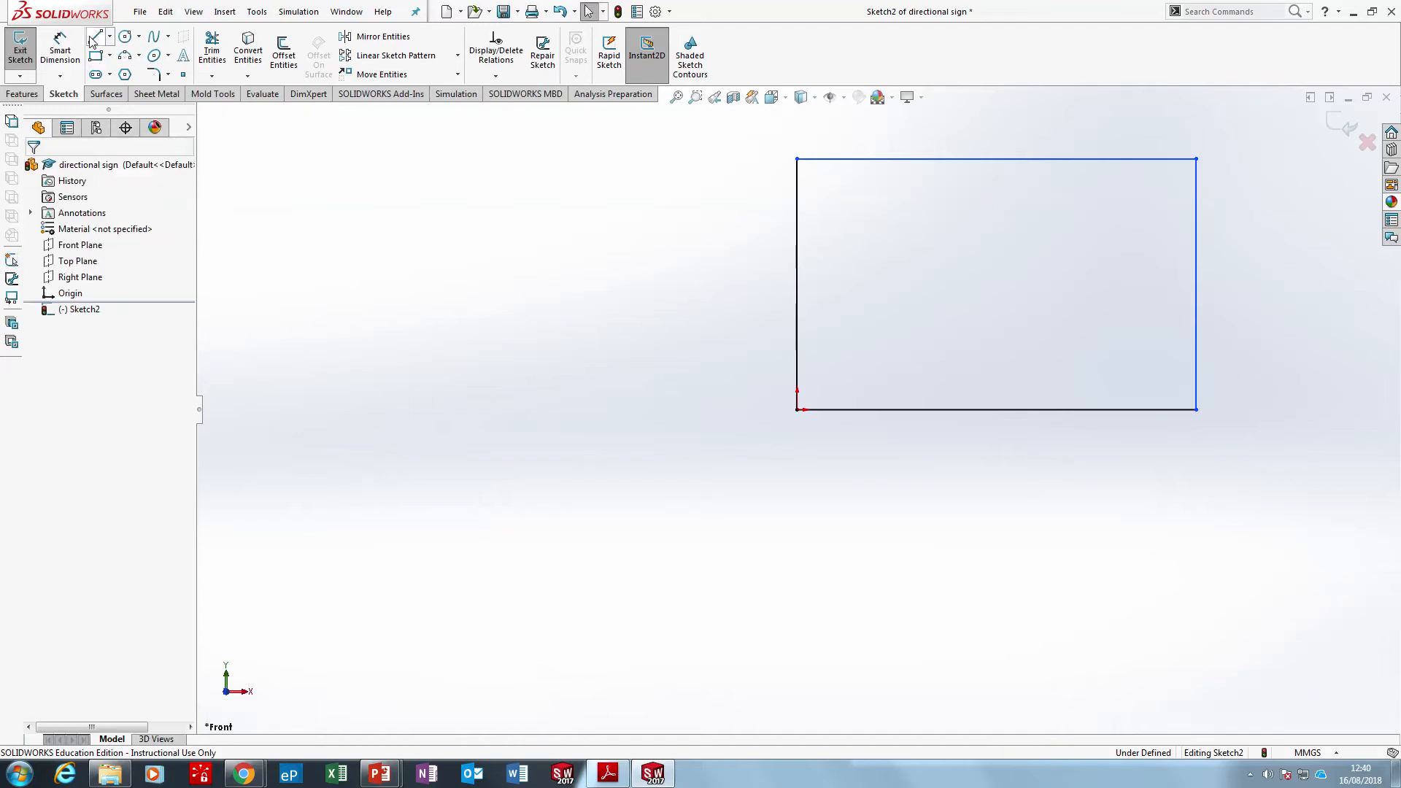
{"action": "left_click", "coordinate": [615, 780]}
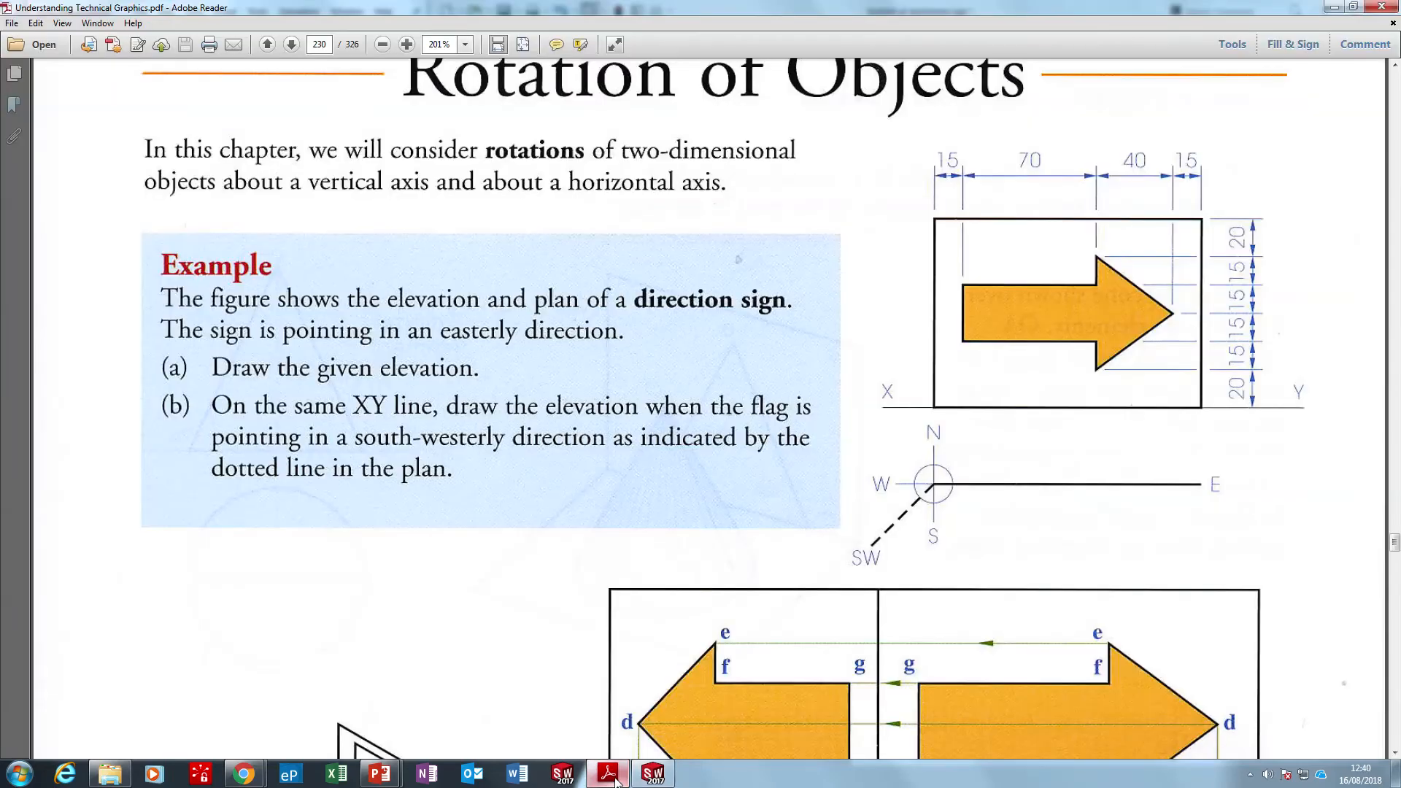
{"action": "left_click", "coordinate": [615, 780]}
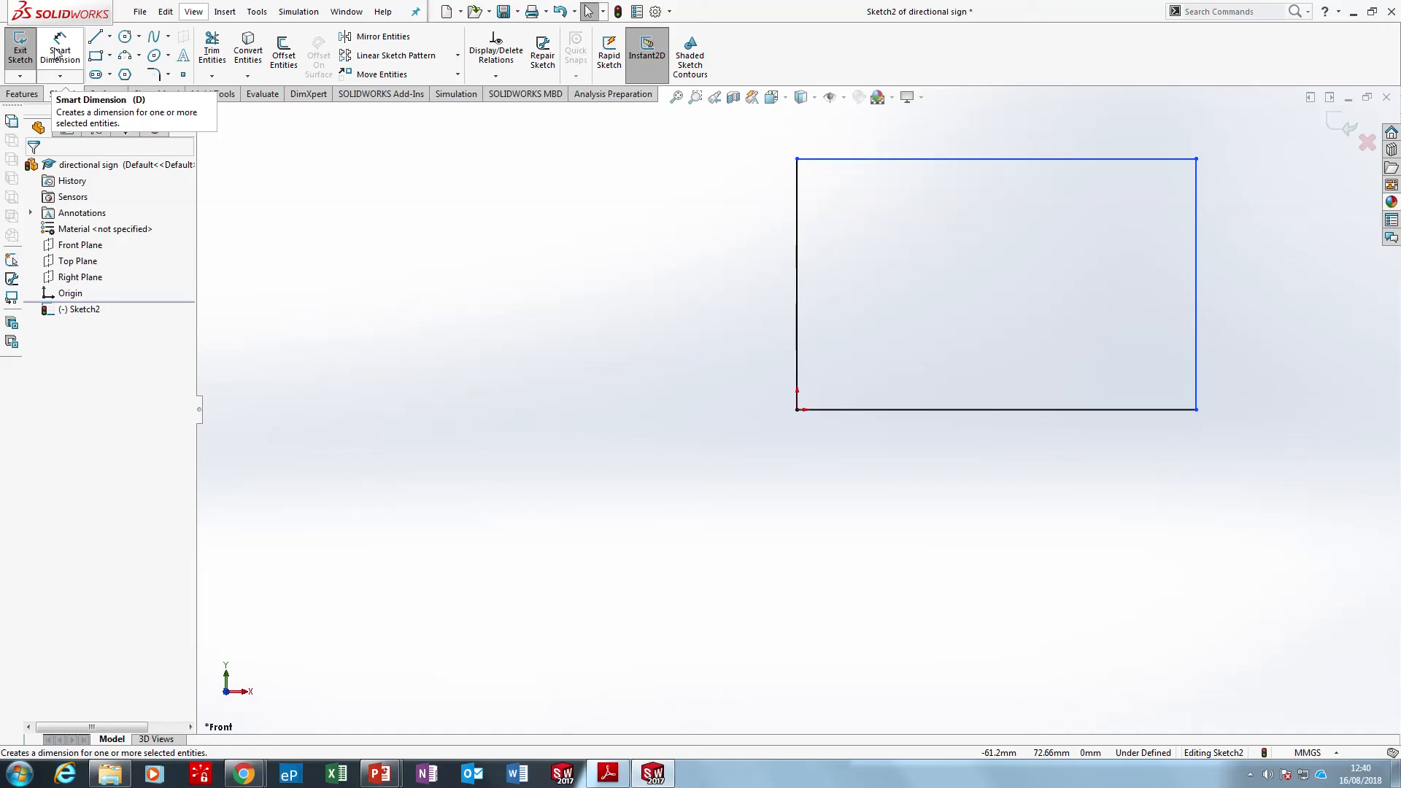
Dimension the rectangle's lower edge to 140 mm and its right-hand edge to 100 mm
{"action": "left_click", "coordinate": [57, 53]}
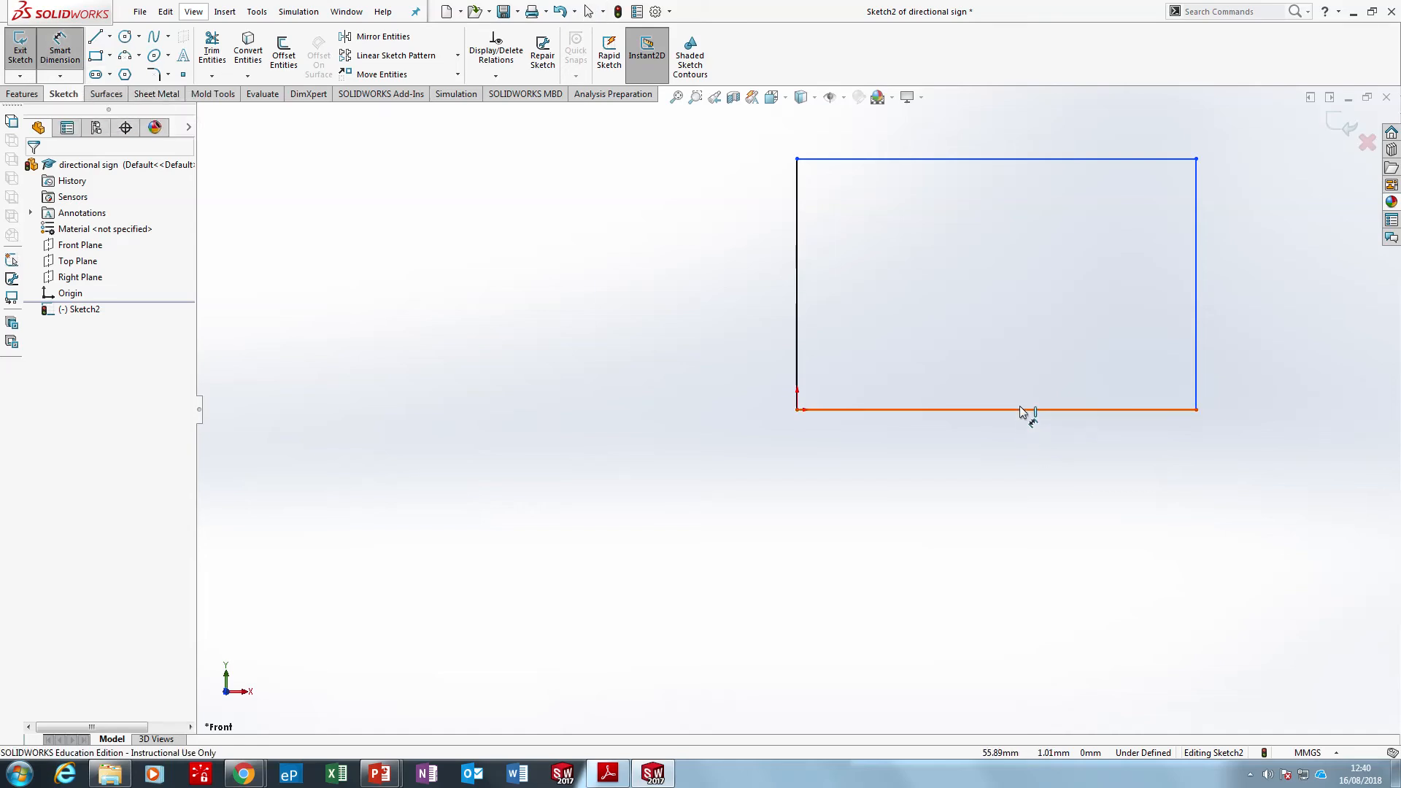
{"action": "left_click", "coordinate": [996, 409]}
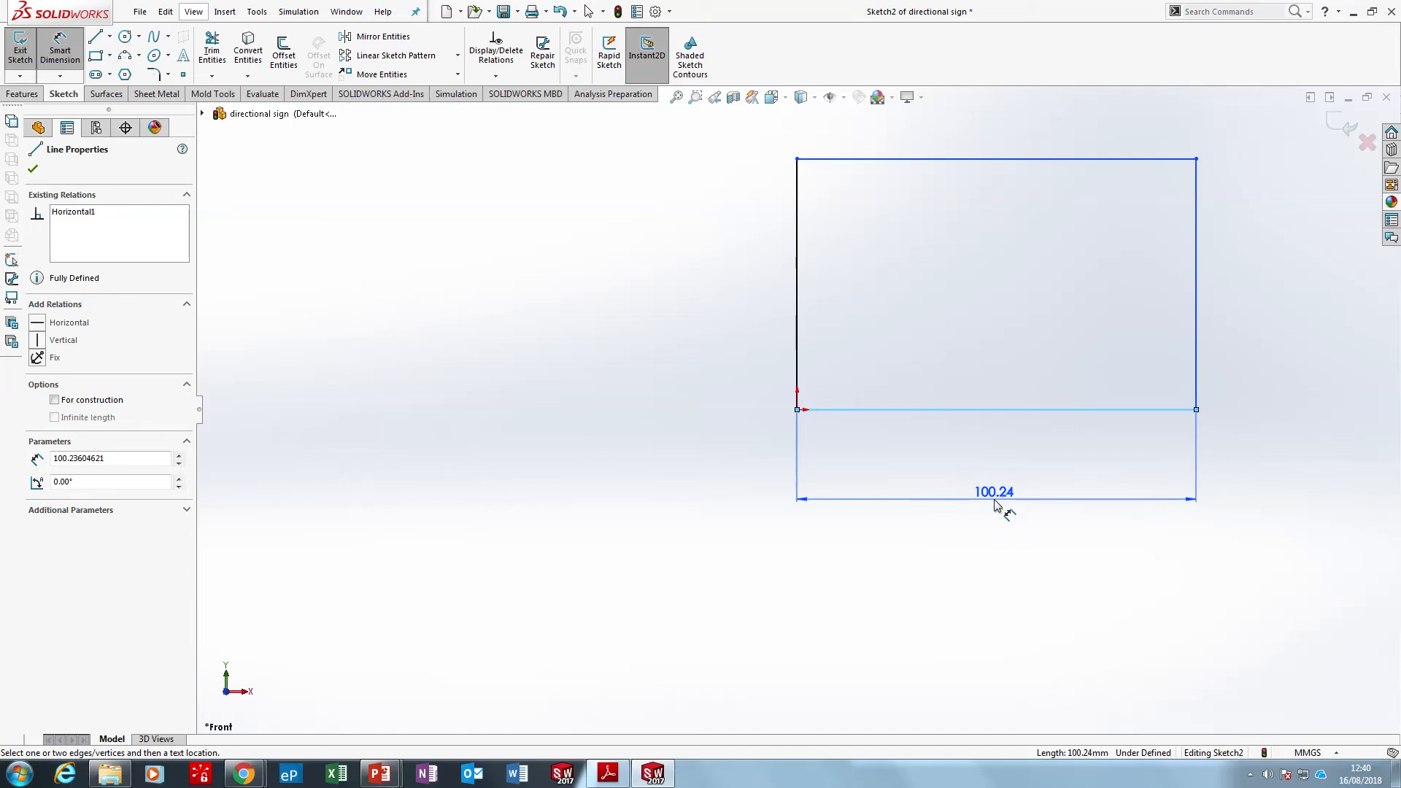
{"action": "left_click", "coordinate": [993, 500]}
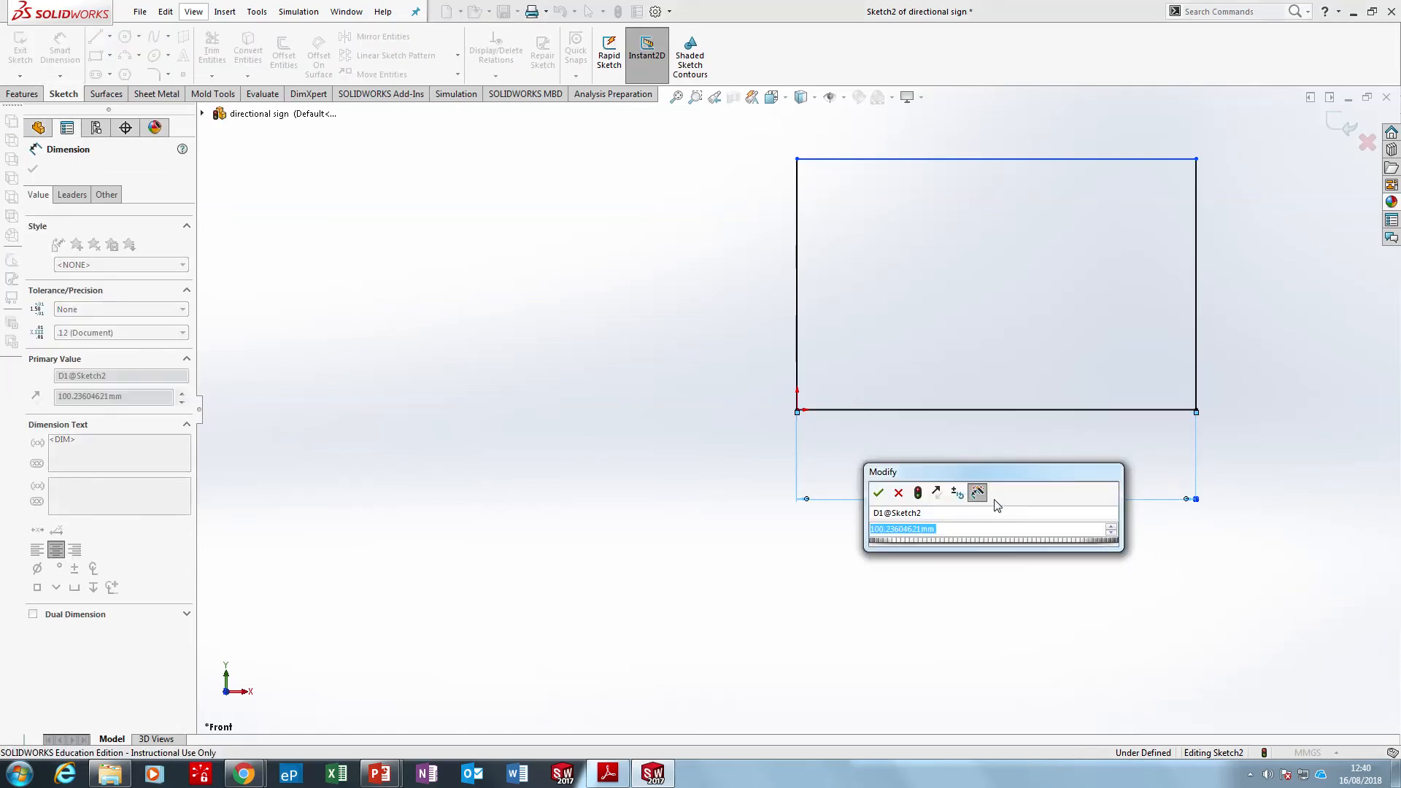
{"action": "type", "text": "140"}
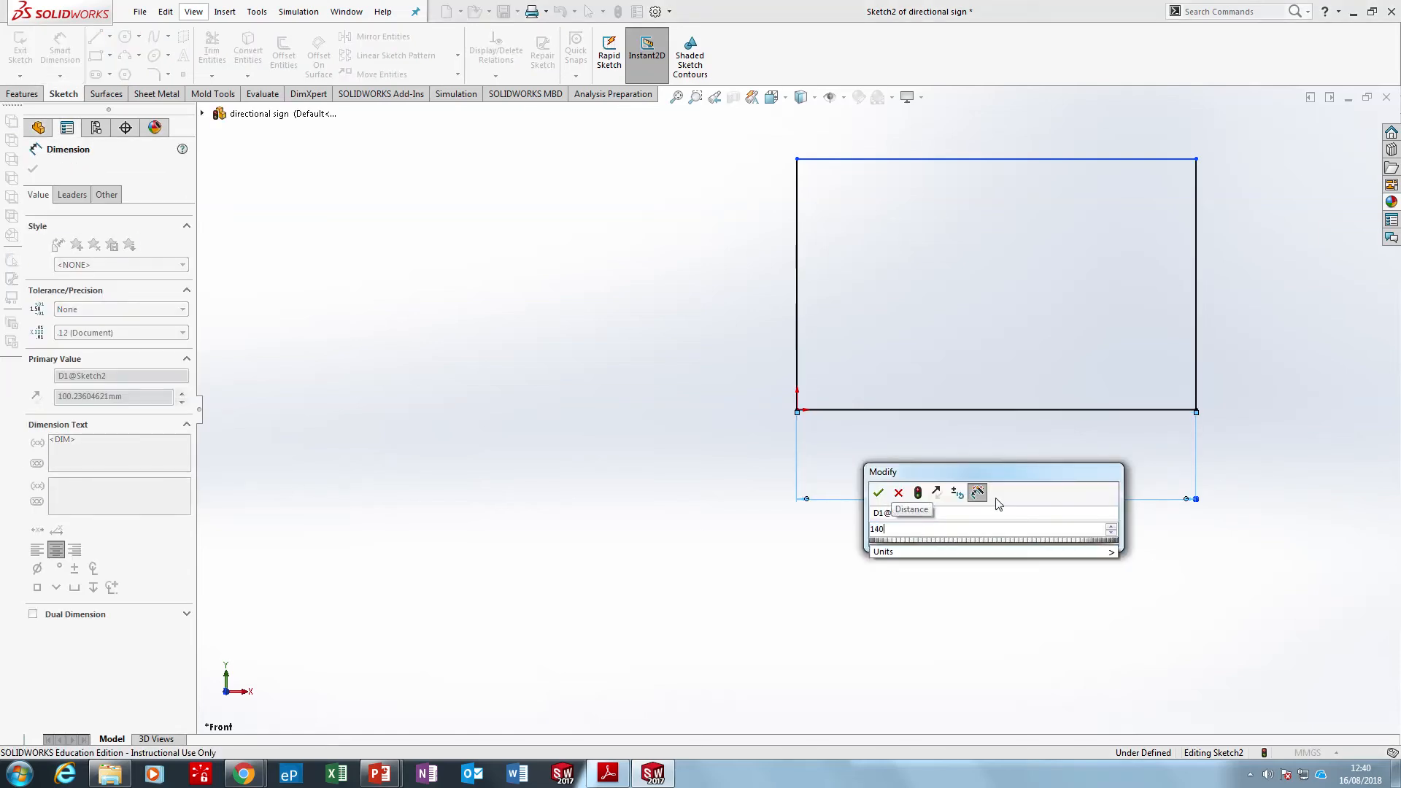
{"action": "key", "text": "Return"}
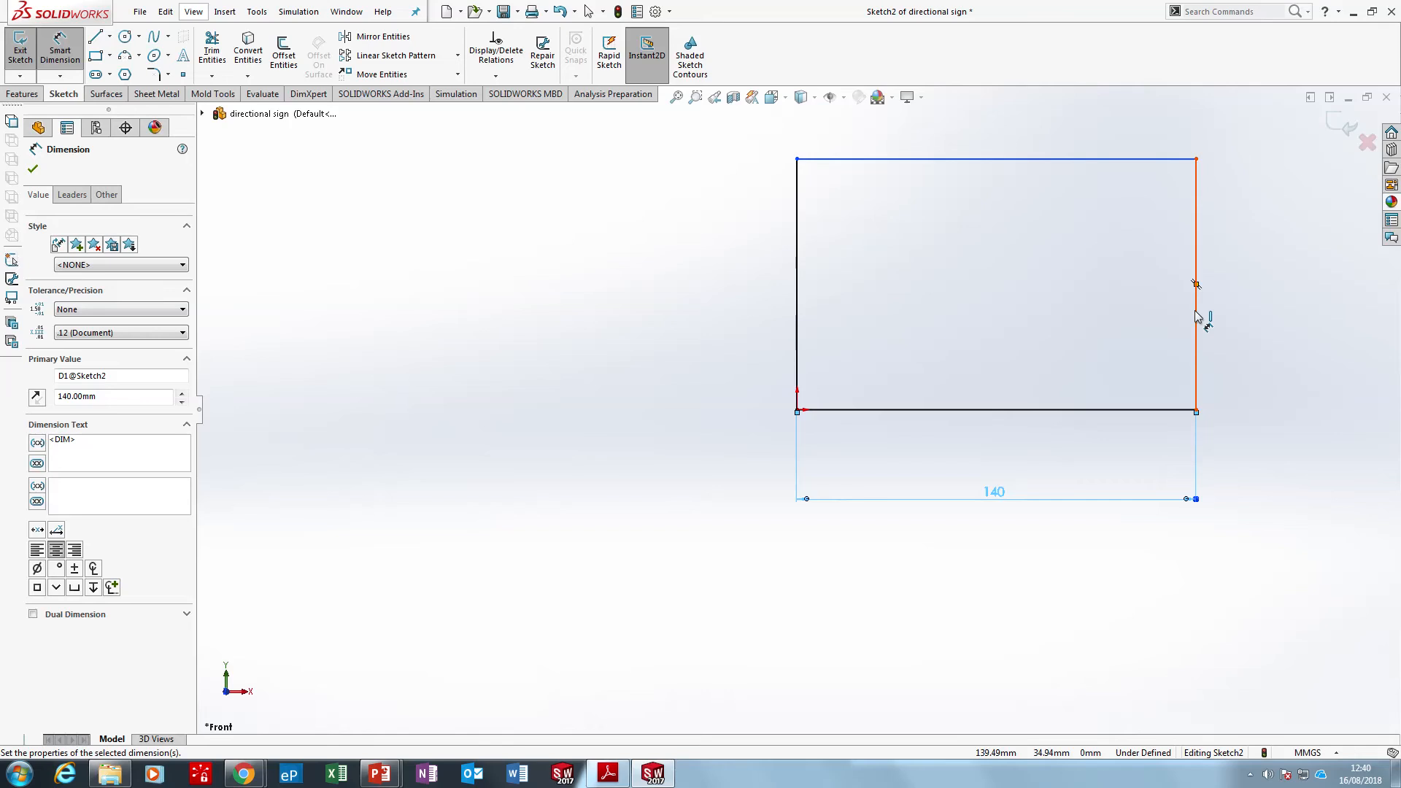
{"action": "left_click", "coordinate": [1197, 315]}
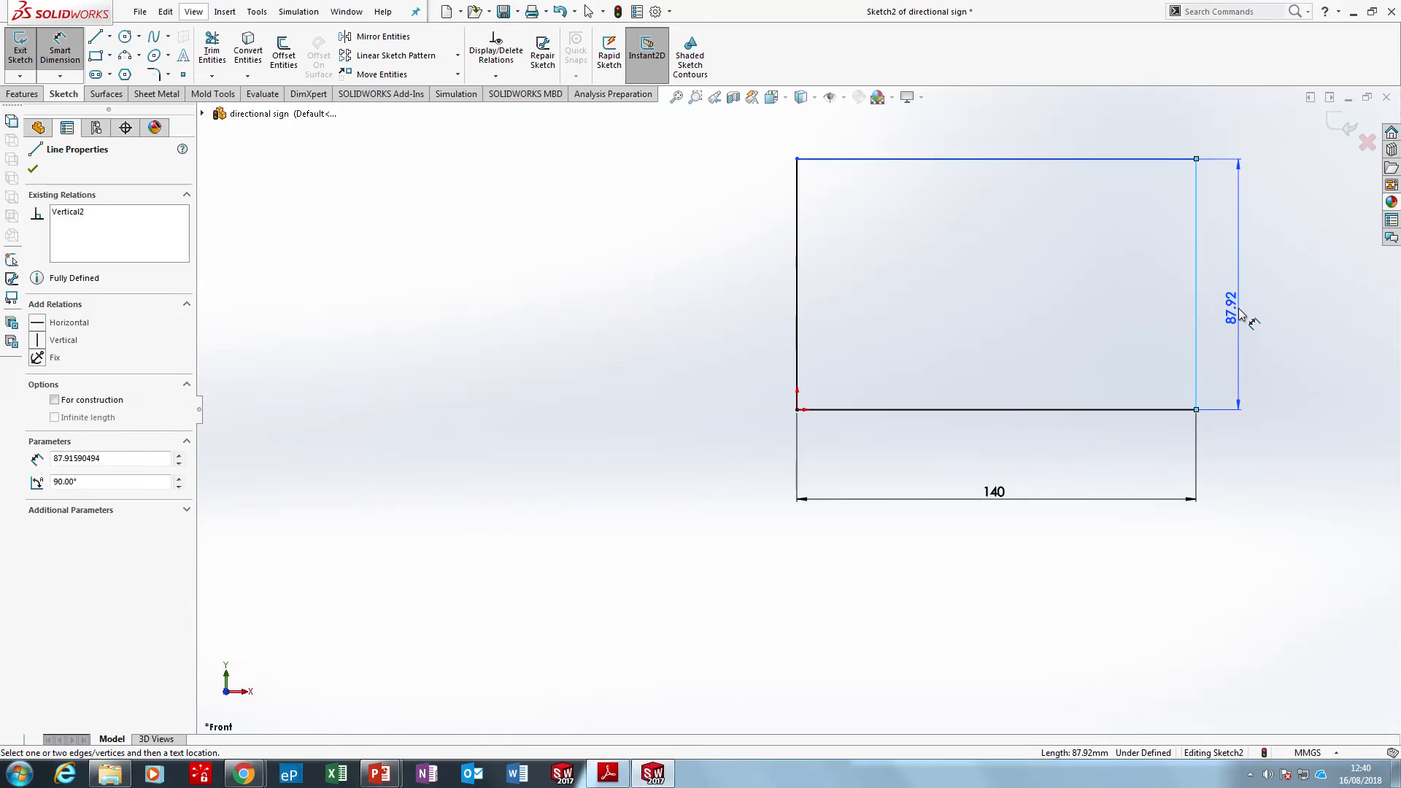
{"action": "left_click", "coordinate": [1238, 314]}
{"action": "type", "text": "100"}
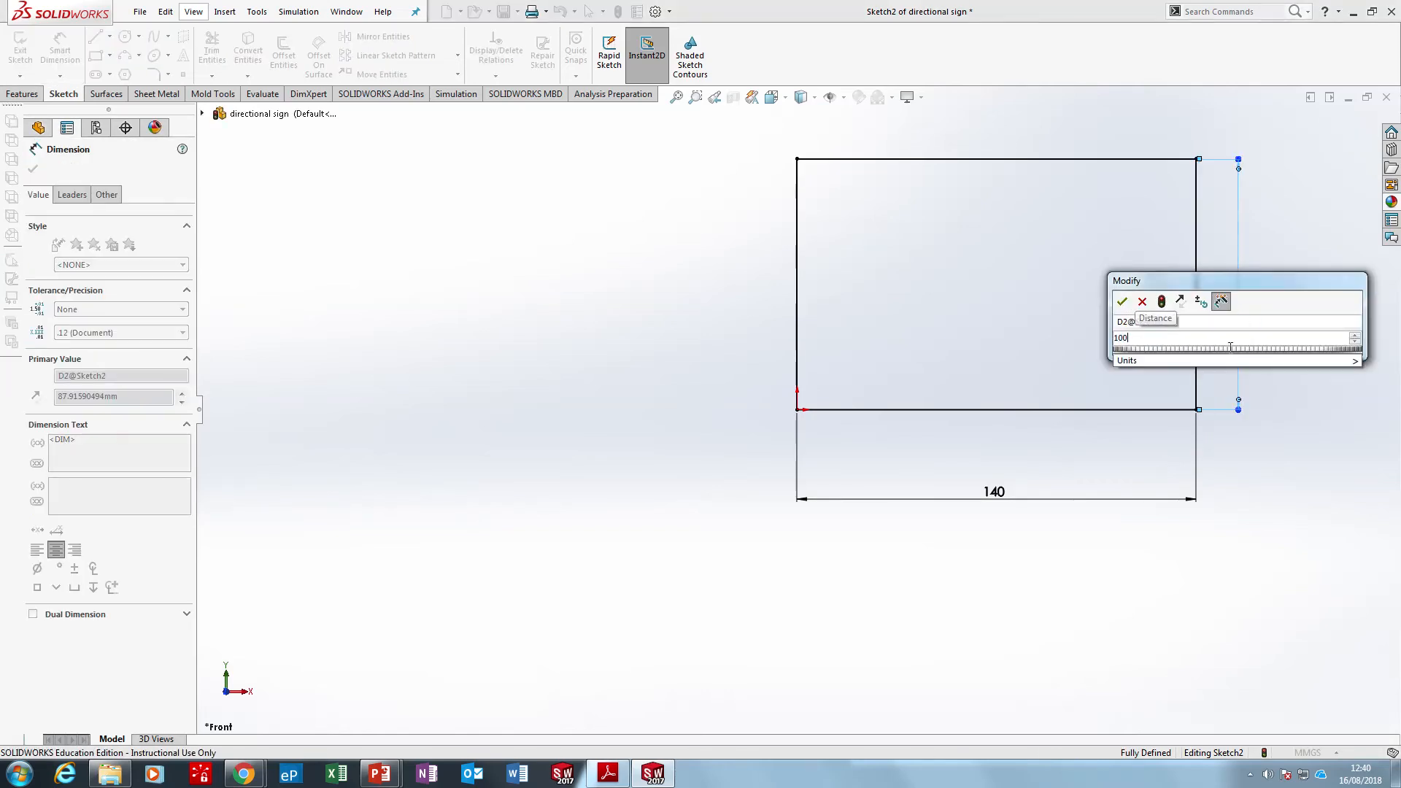
{"action": "key", "text": "Return"}
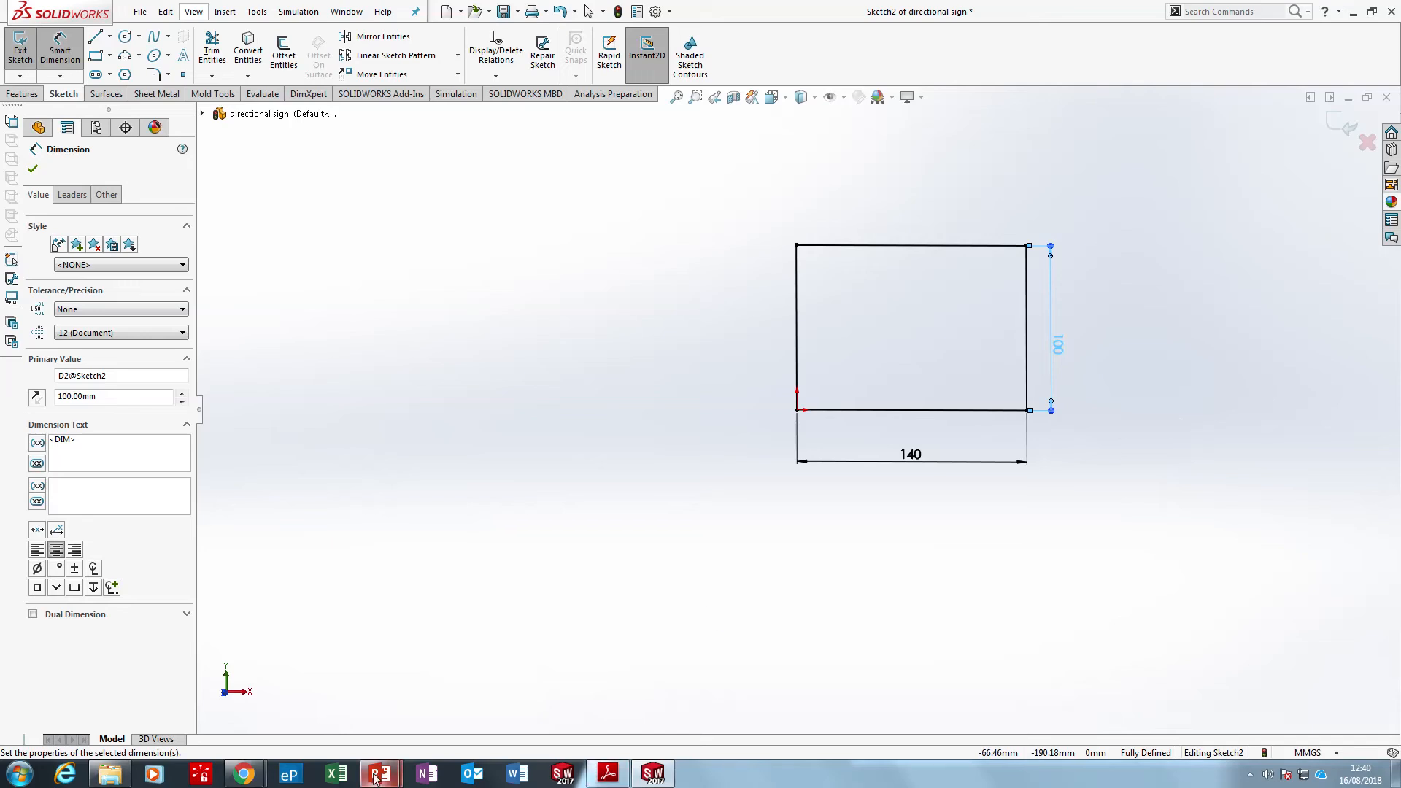
Review the directional sign objectives slide in PowerPoint, end the slide show, and switch back to the SOLIDWORKS sketch
{"action": "mouse_move", "coordinate": [380, 774]}
{"action": "mouse_move", "coordinate": [448, 690]}
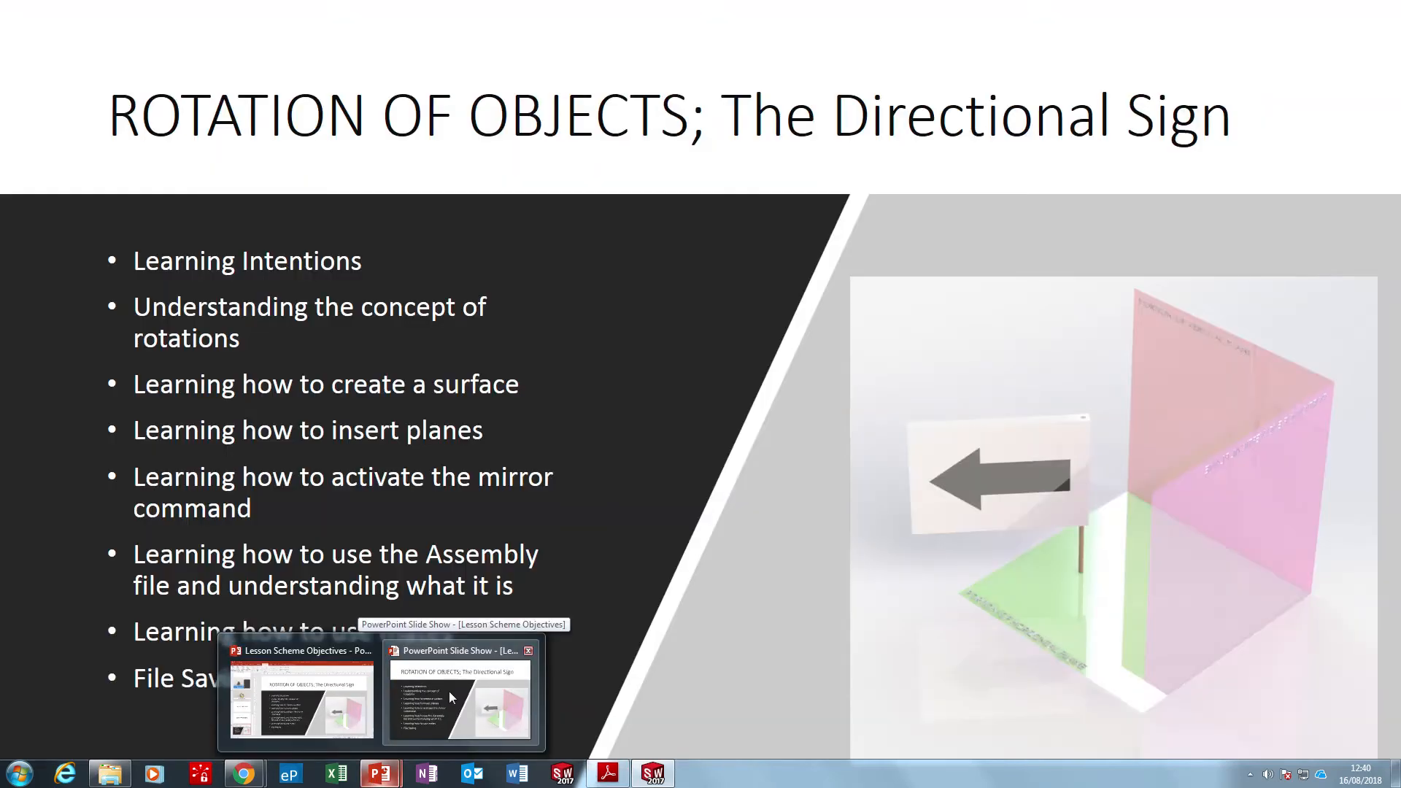
{"action": "left_click", "coordinate": [449, 690]}
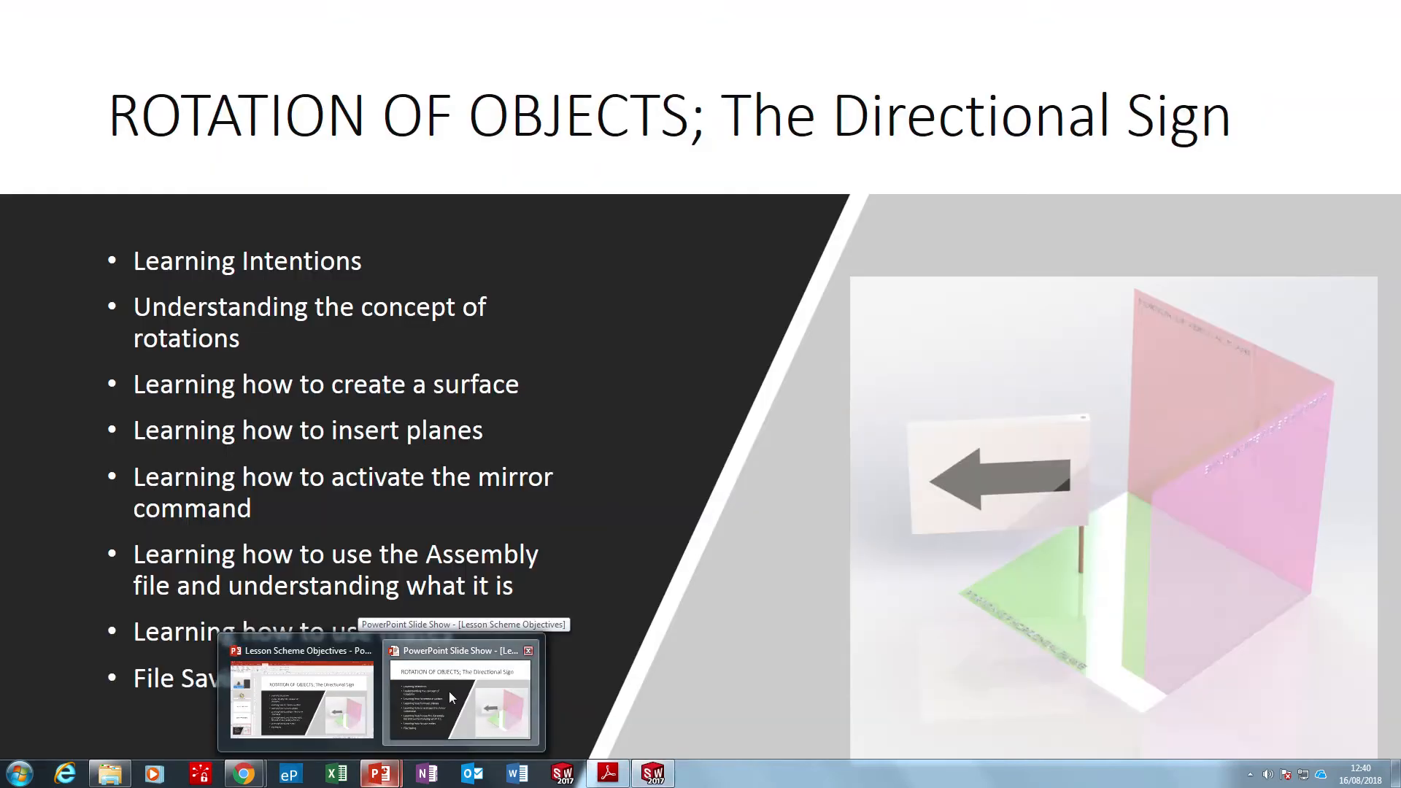
{"action": "key", "text": "Escape"}
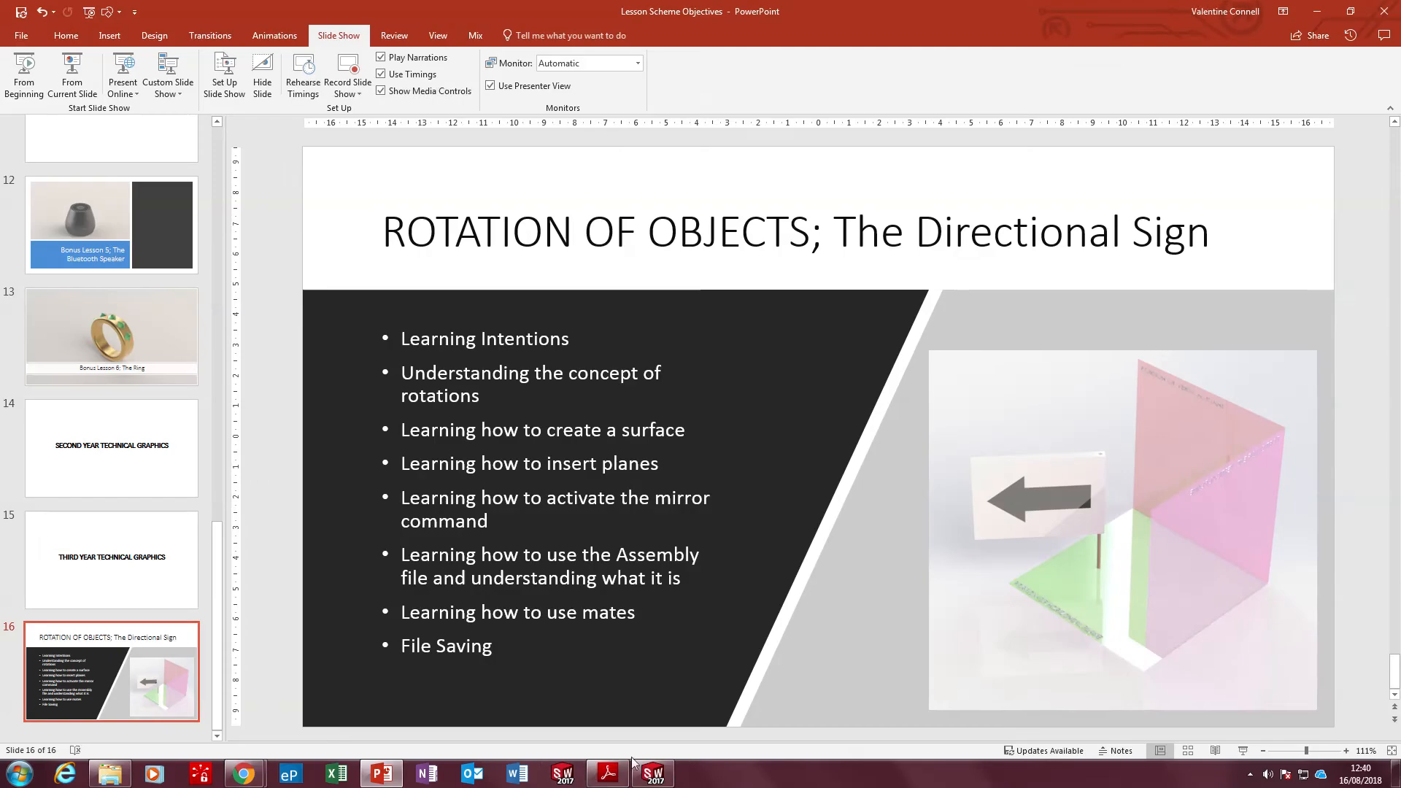
{"action": "left_click", "coordinate": [664, 772]}
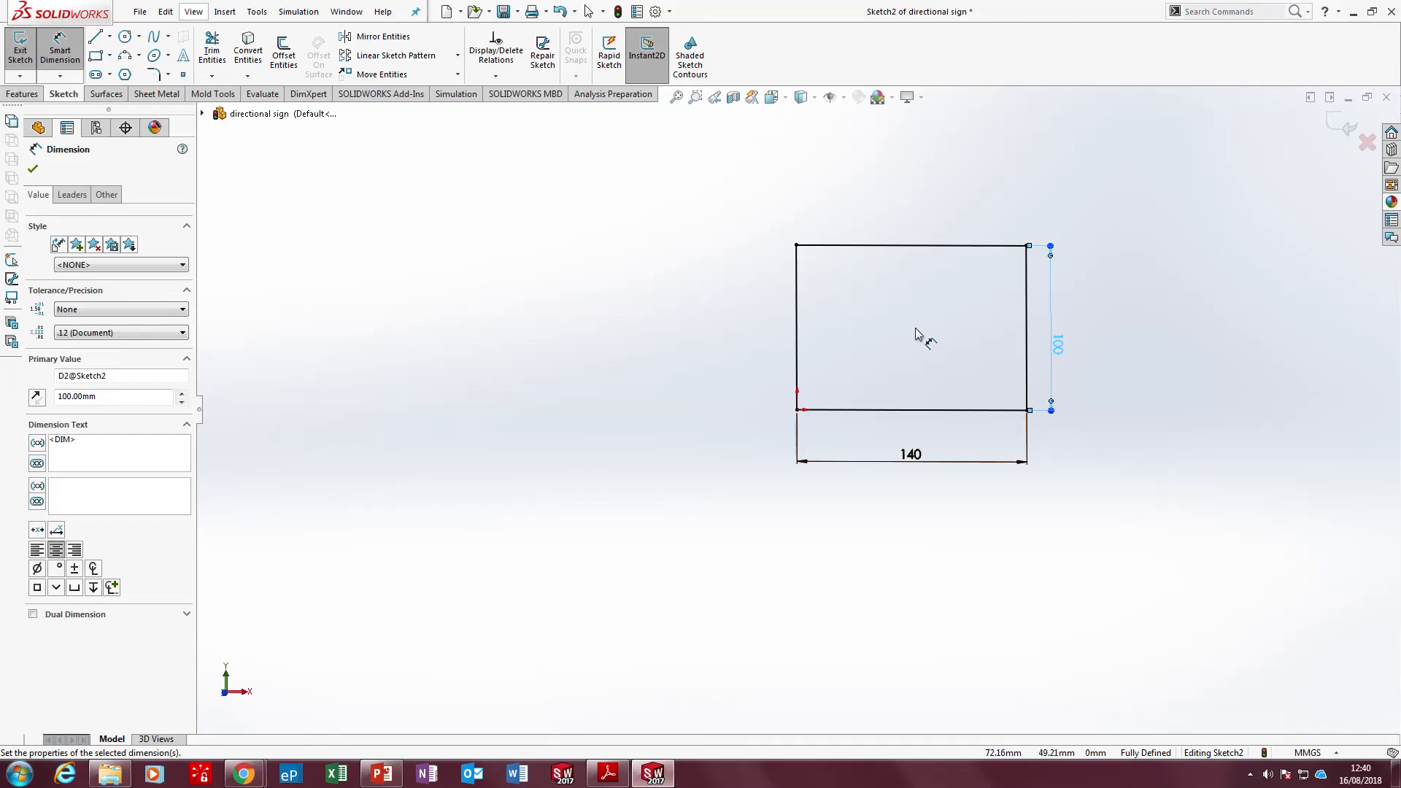
Extrude the 140 by 100 mm sign rectangle as a blind boss 10 mm deep
{"action": "left_click", "coordinate": [22, 93]}
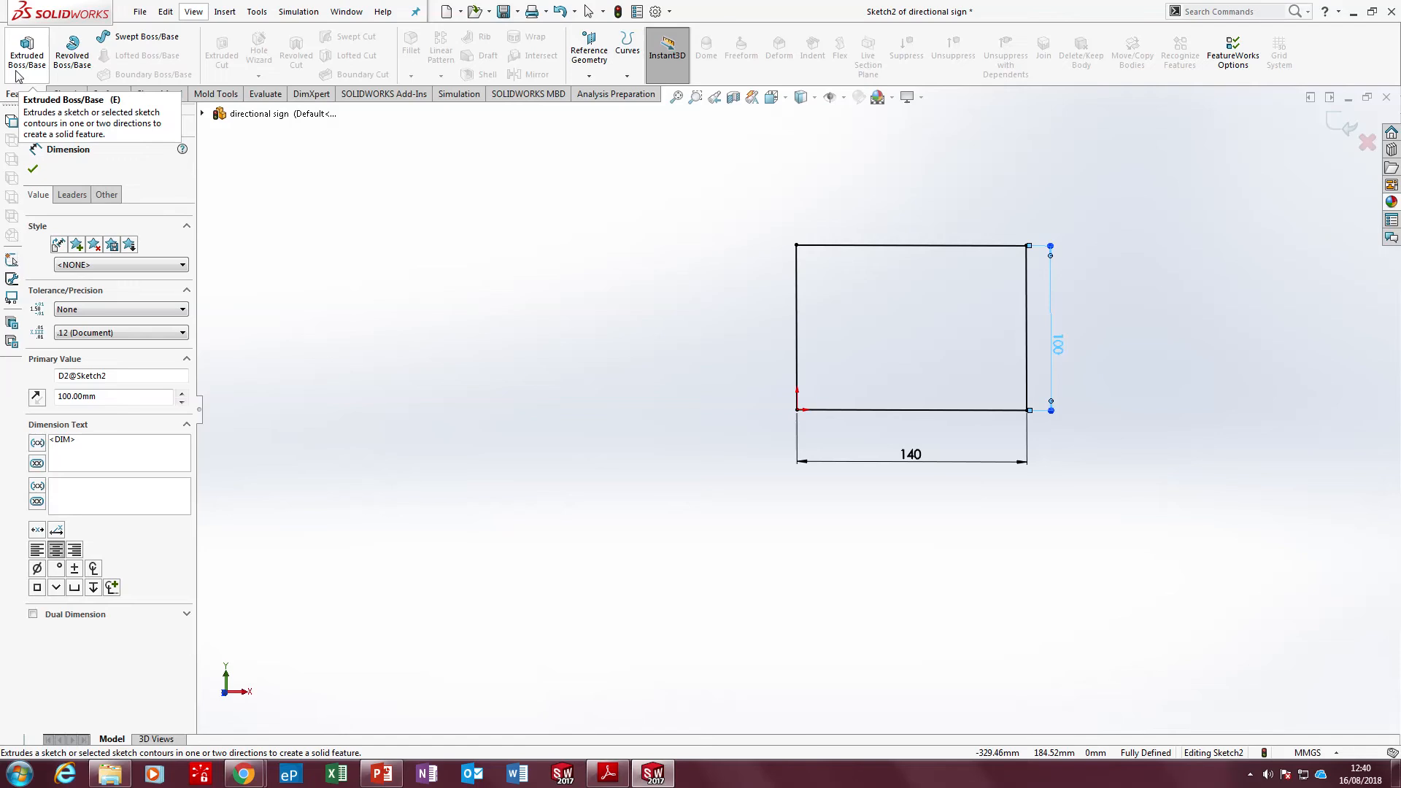
{"action": "left_click", "coordinate": [18, 76]}
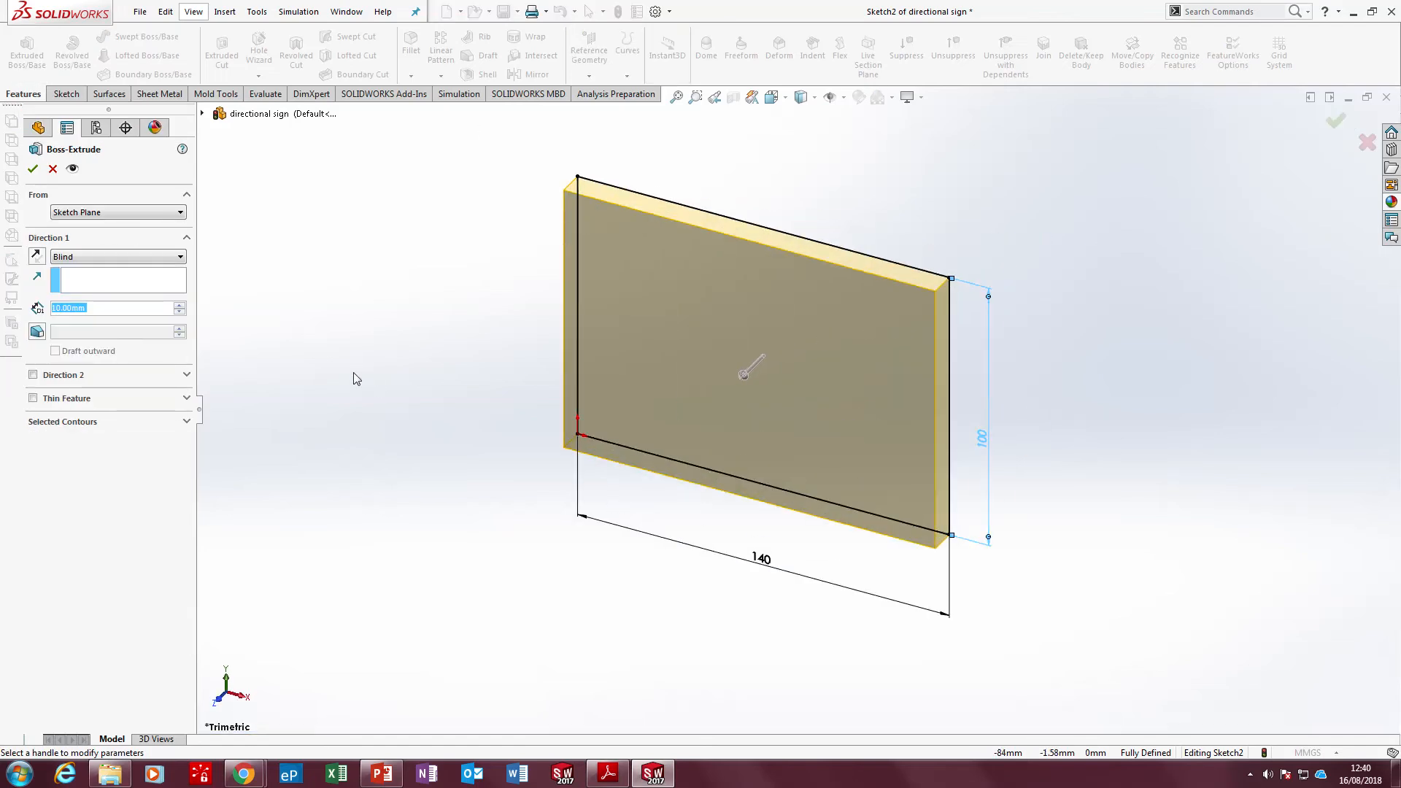
{"action": "left_click", "coordinate": [32, 169]}
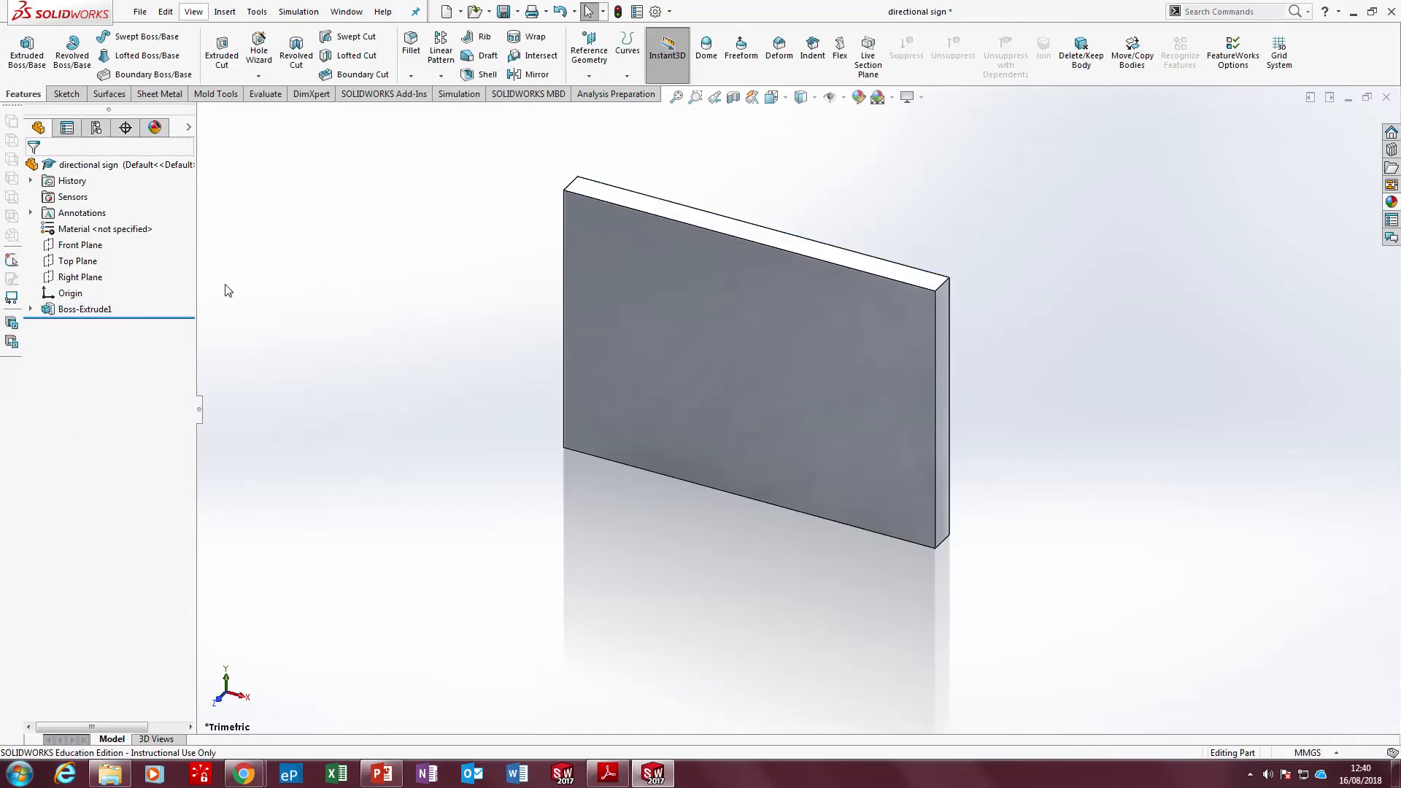
Rename the extruded board feature "rotation board"
{"action": "left_click", "coordinate": [84, 309]}
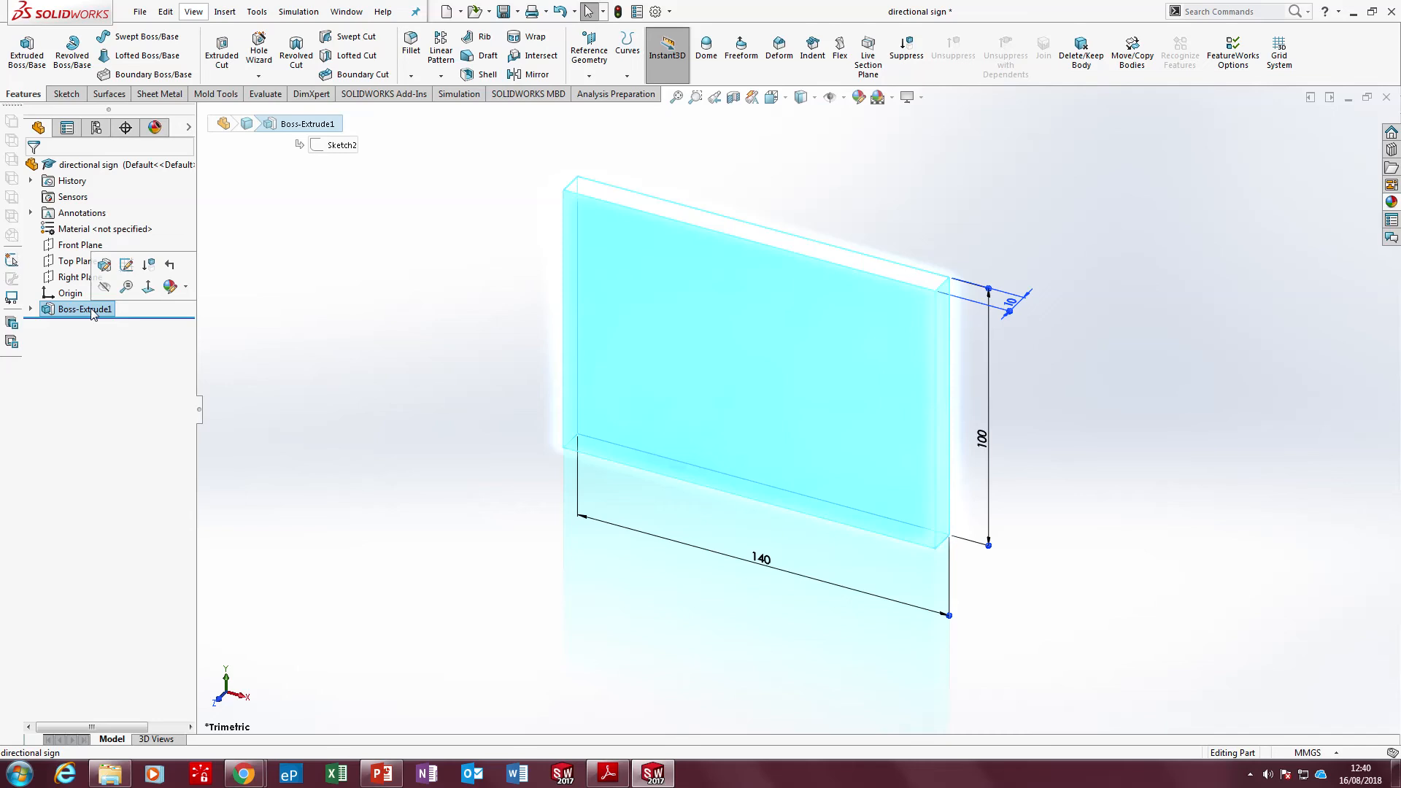
{"action": "key", "text": "F2"}
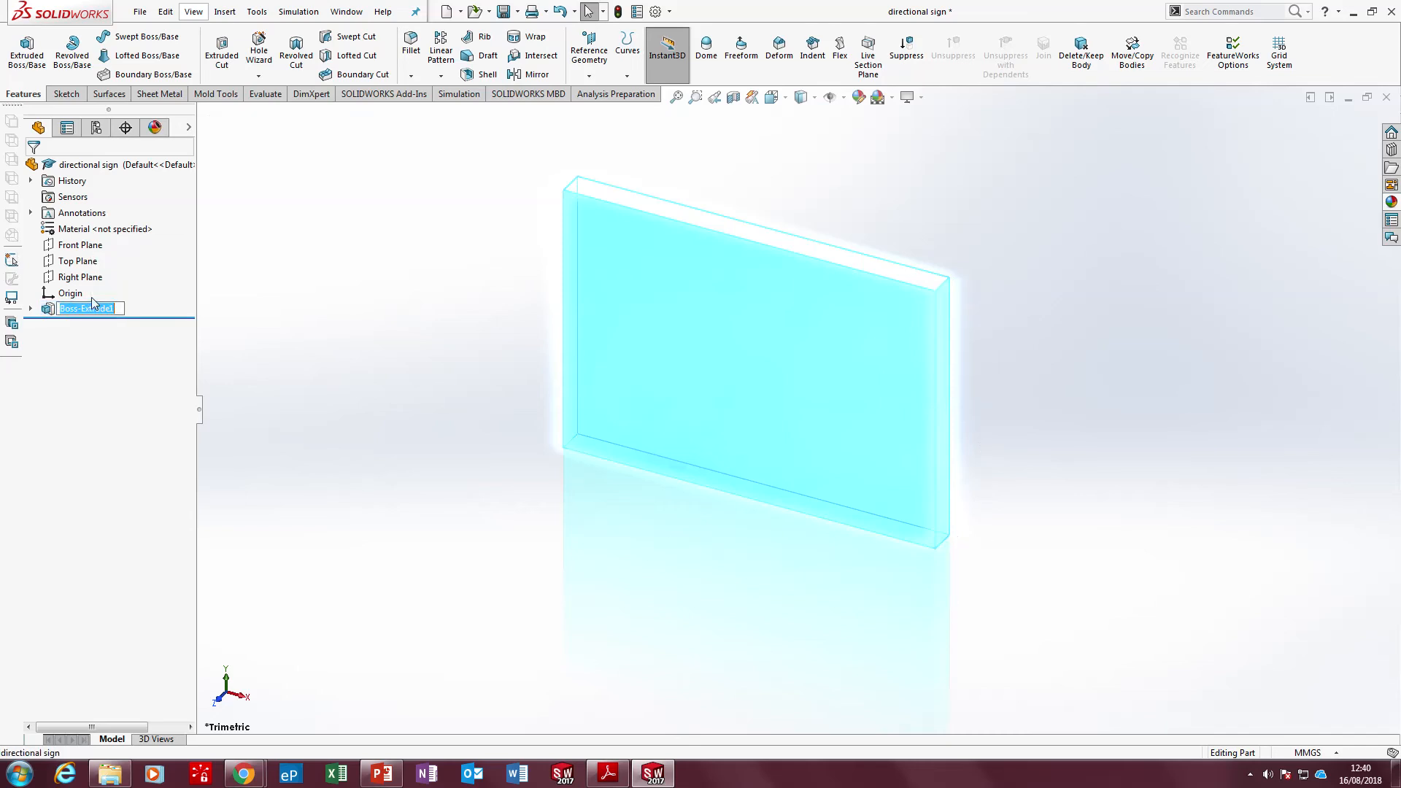
{"action": "type", "text": "rotation board"}
{"action": "left_click", "coordinate": [309, 190]}
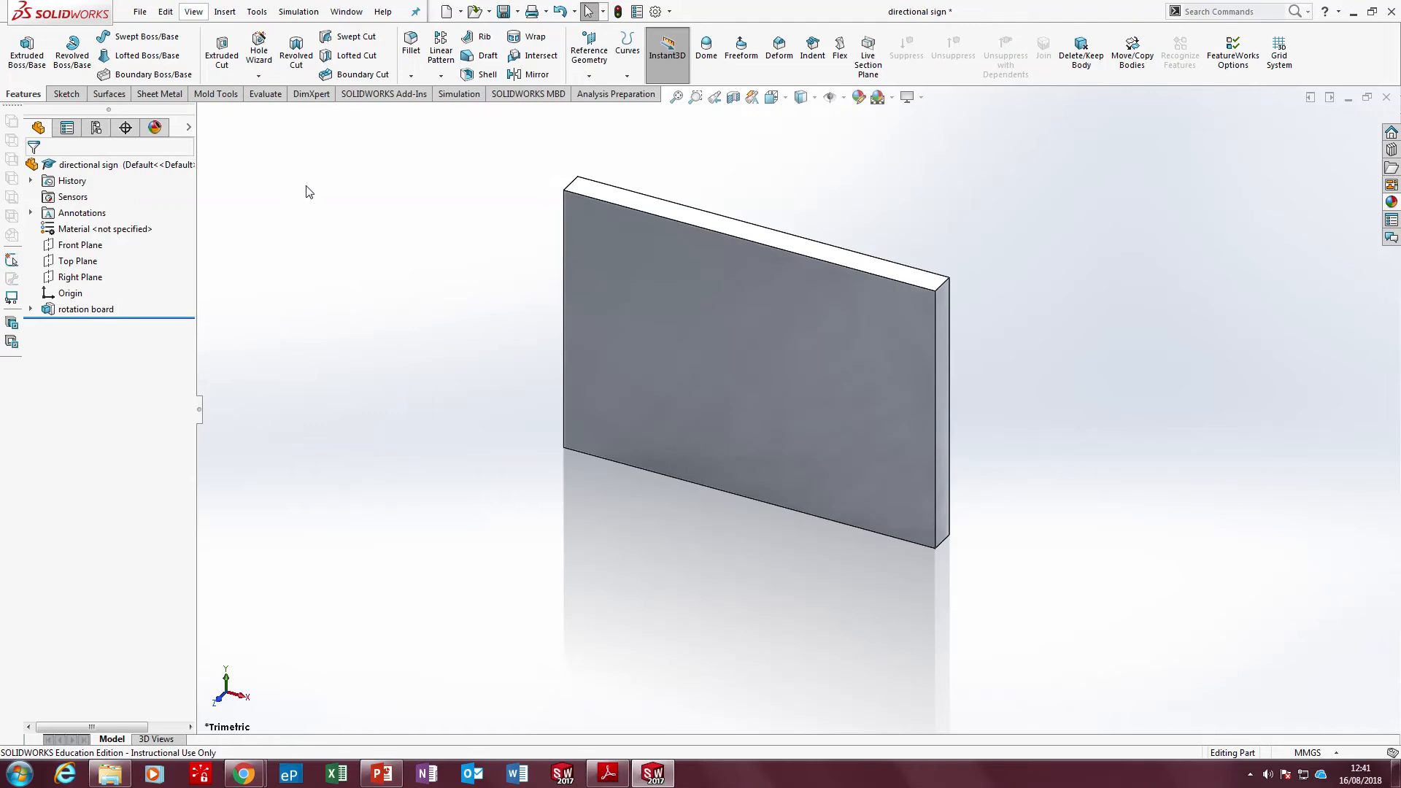
Set the appearance colour of the rotation board feature to white, RGB 255, 255, 255
{"action": "right_click", "coordinate": [106, 311]}
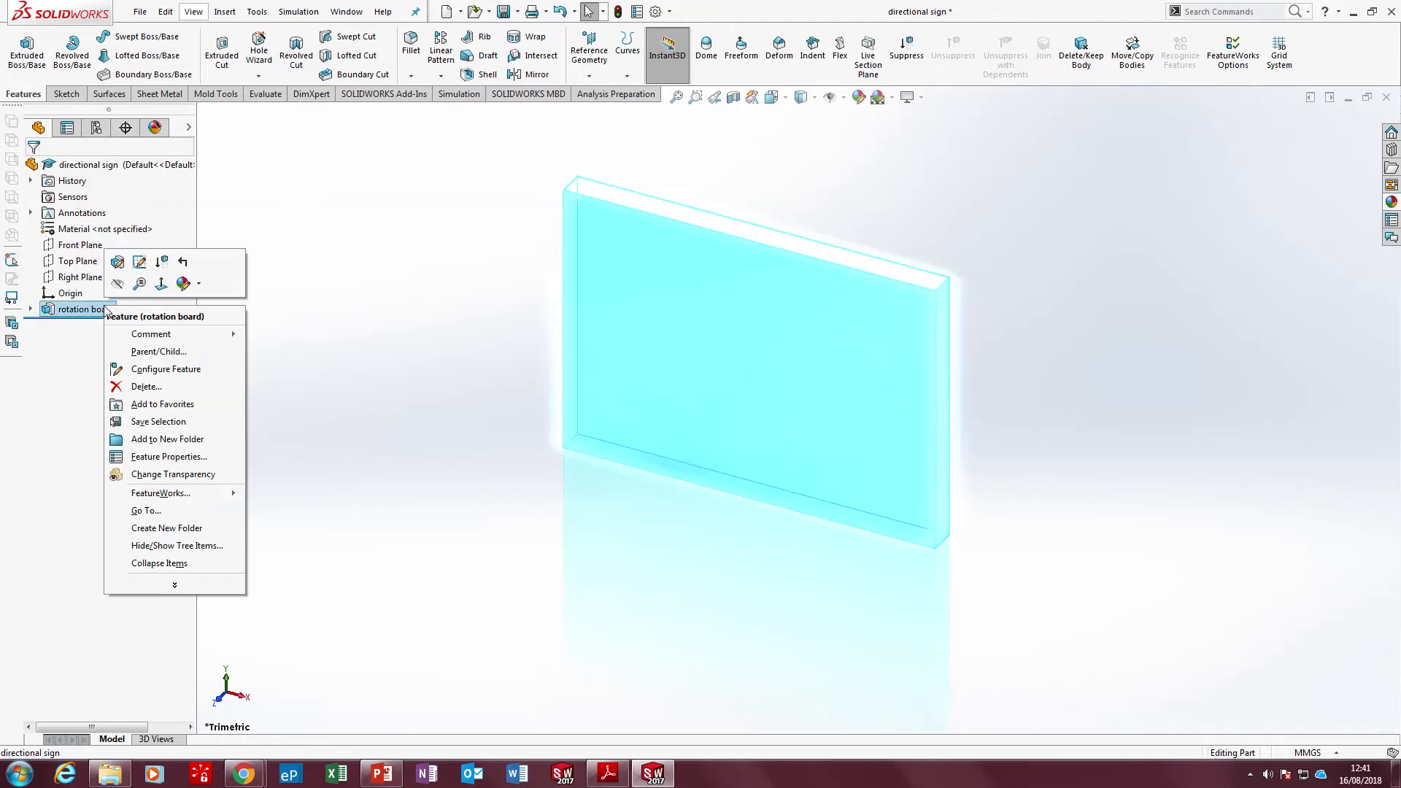
{"action": "left_click", "coordinate": [182, 284]}
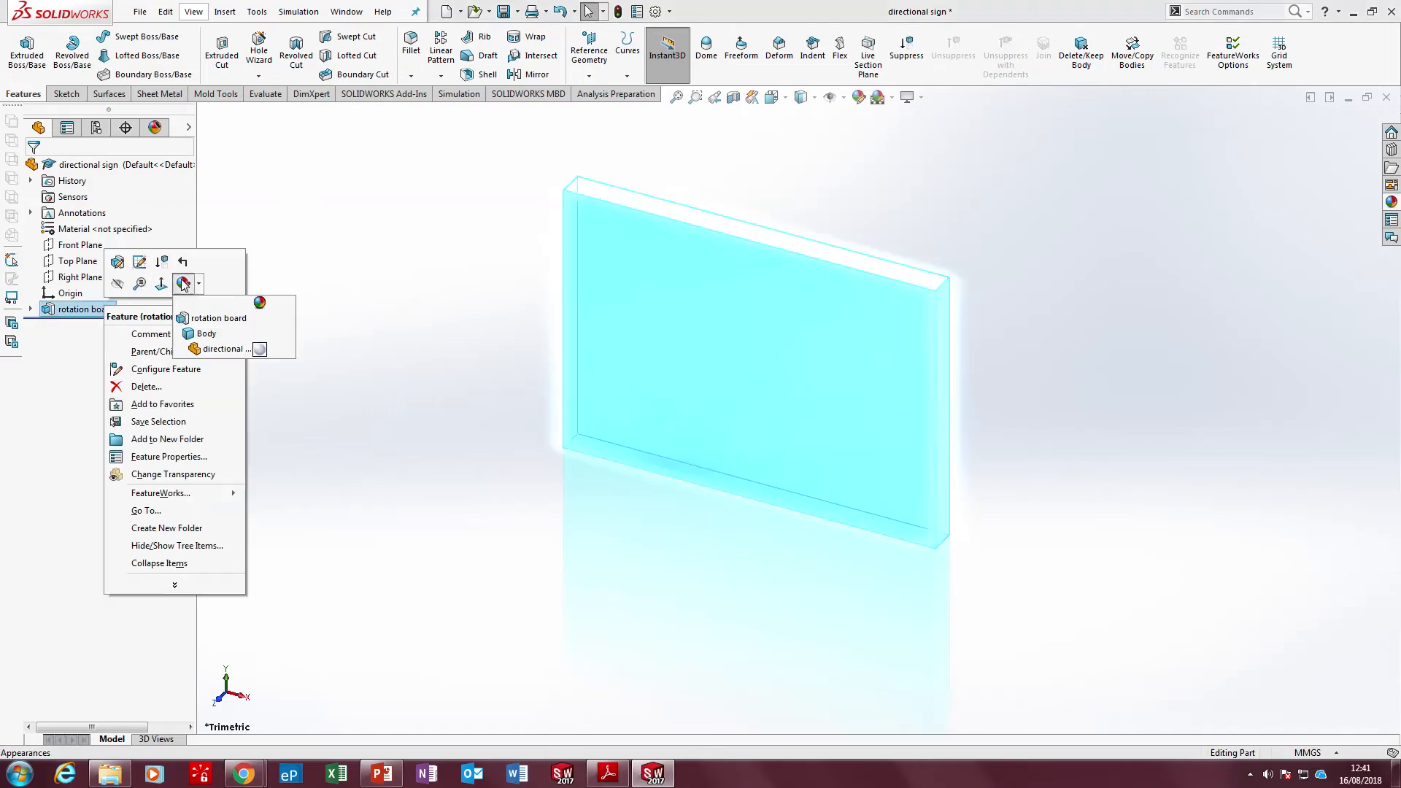
{"action": "left_click", "coordinate": [206, 320]}
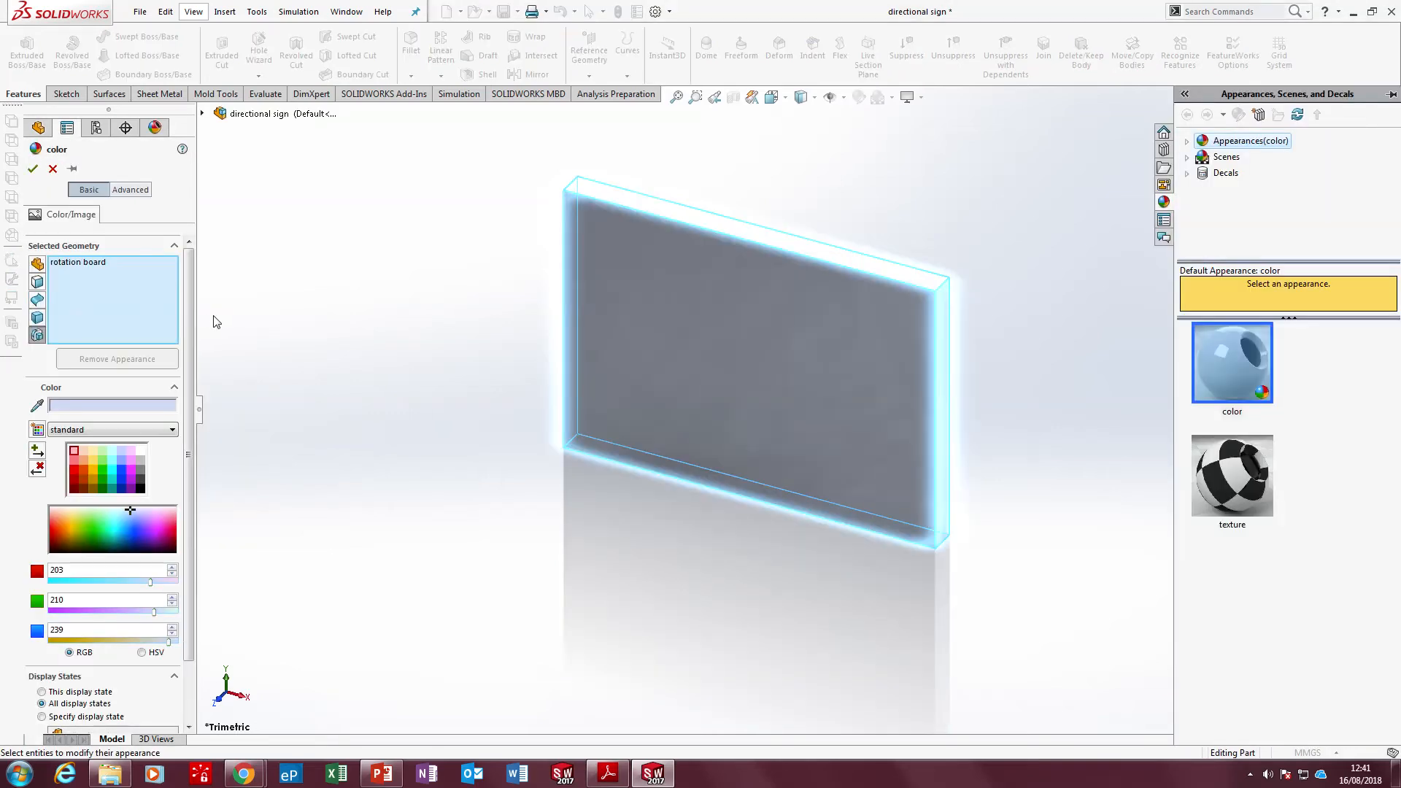
{"action": "left_click", "coordinate": [140, 450]}
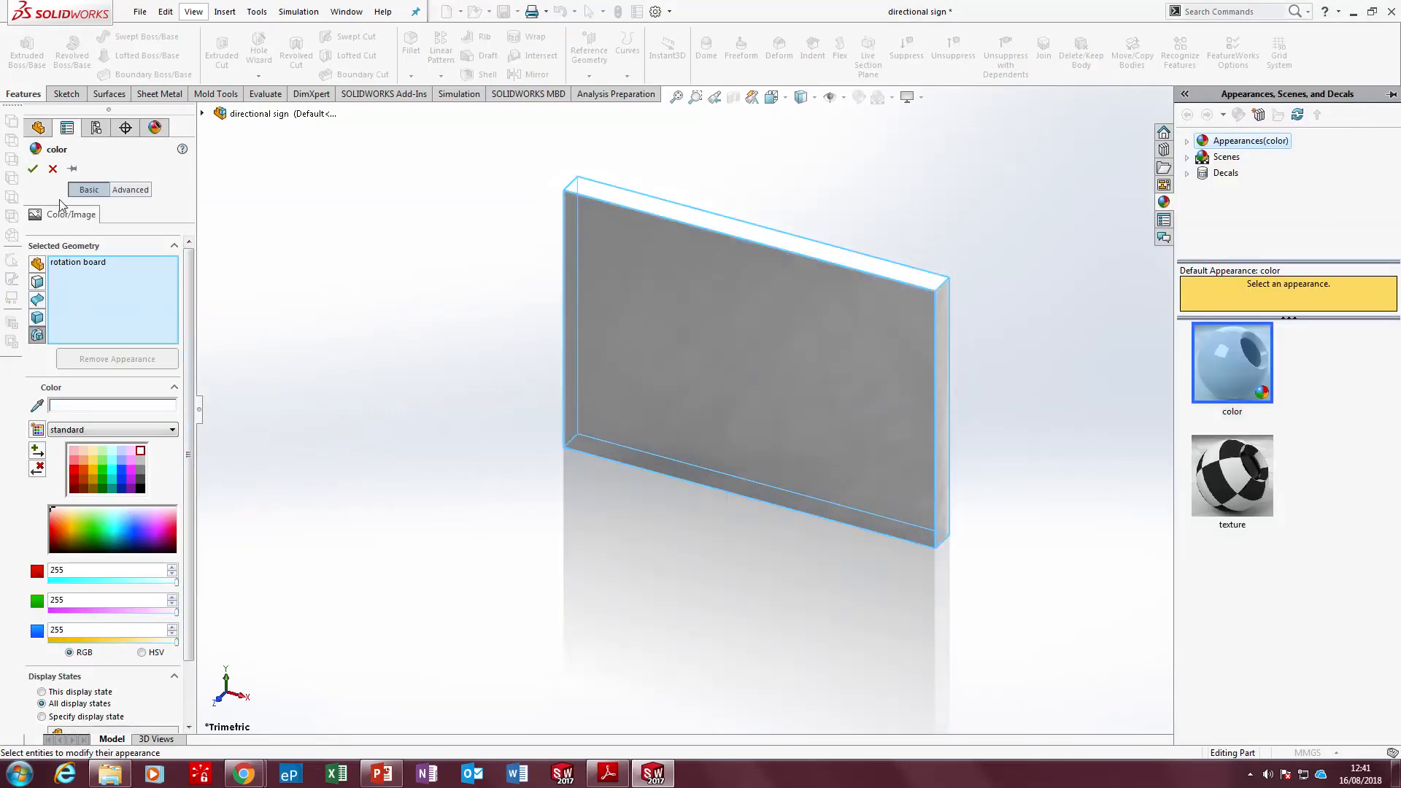
{"action": "left_click", "coordinate": [33, 169]}
Check the direction sign drawing in Adobe Reader, and in SOLIDWORKS start a sketch on the rotation board's large front face
{"action": "middle_click_drag", "start_coordinate": [554, 408], "coordinate": [572, 454]}
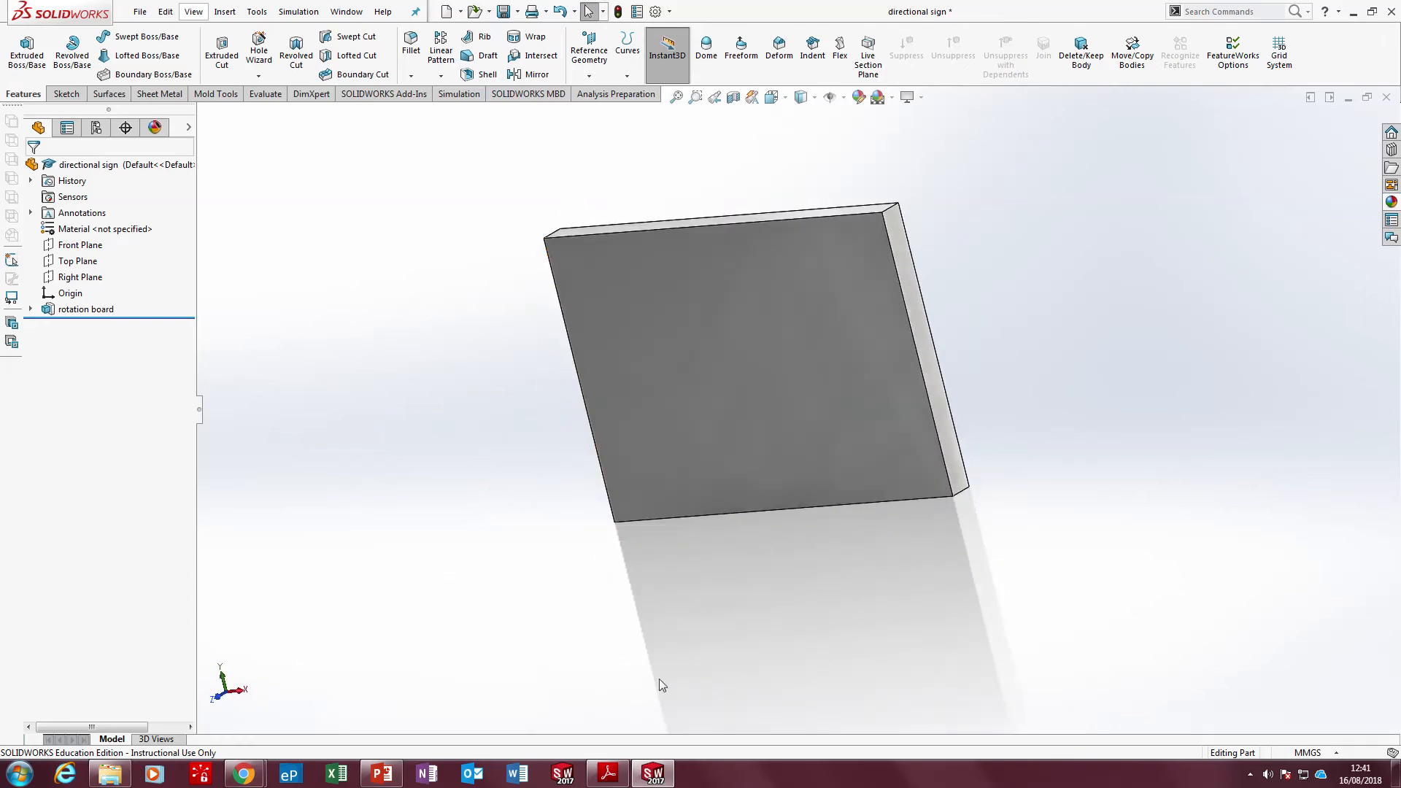
{"action": "left_click", "coordinate": [608, 773]}
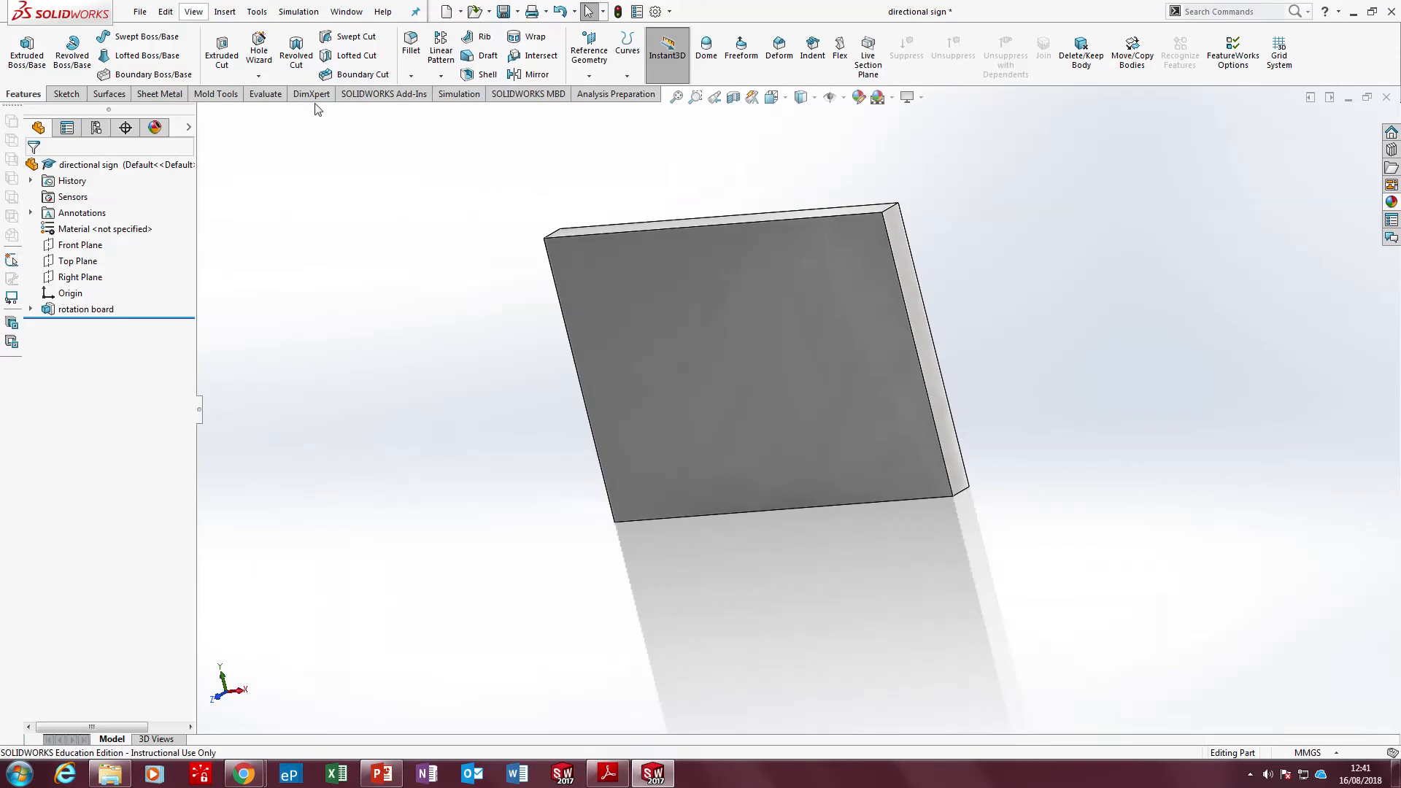
{"action": "left_click", "coordinate": [64, 94]}
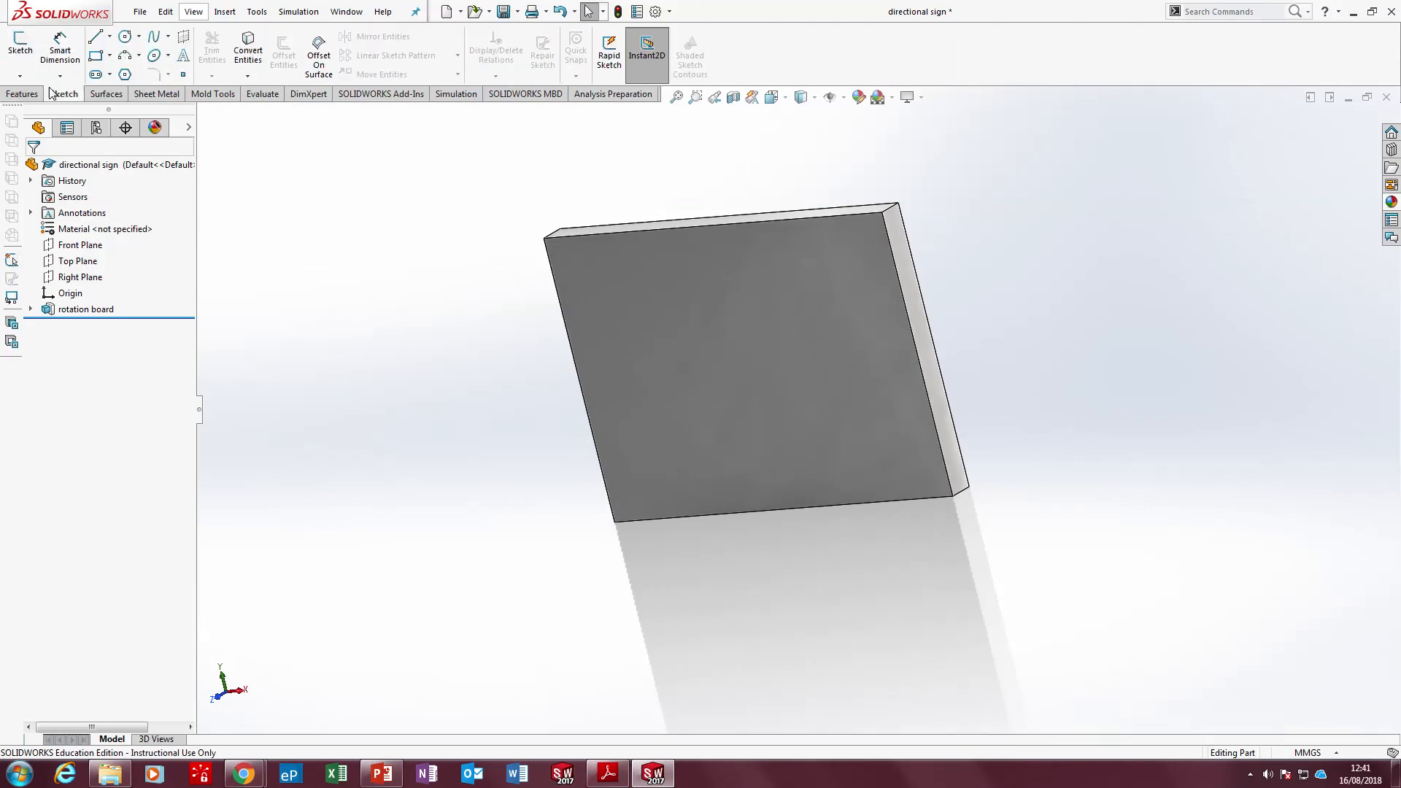
{"action": "left_click", "coordinate": [21, 44]}
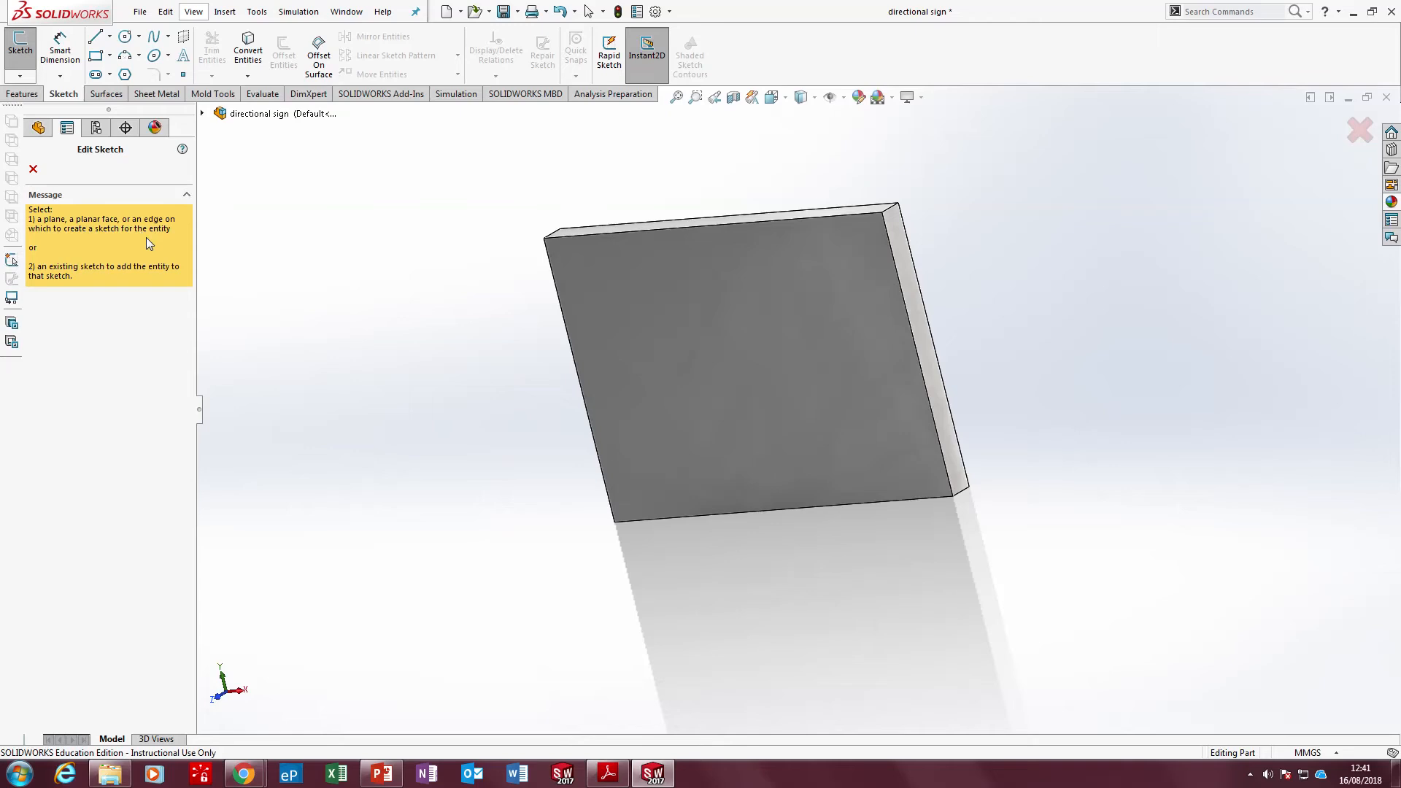
{"action": "left_click", "coordinate": [203, 114]}
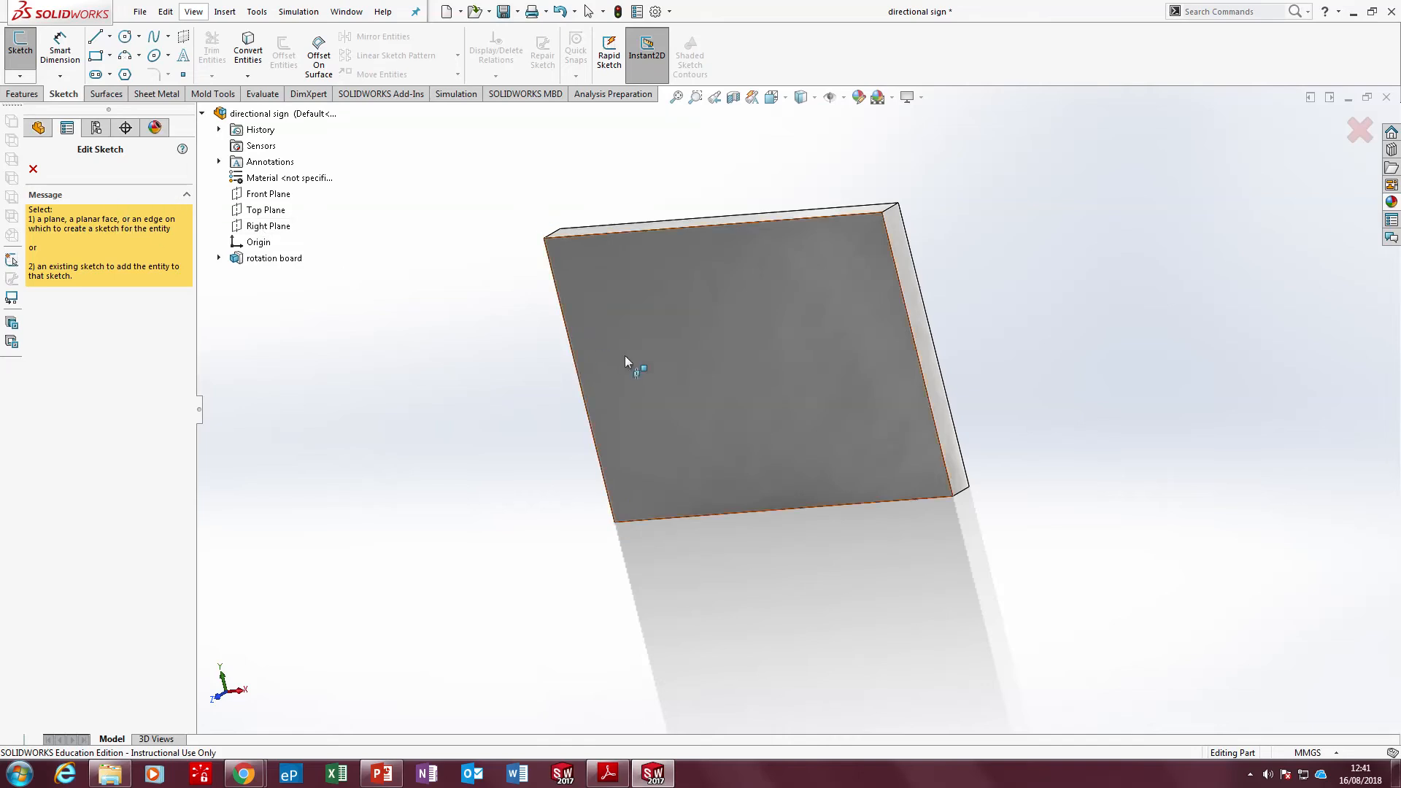
{"action": "left_click", "coordinate": [803, 313]}
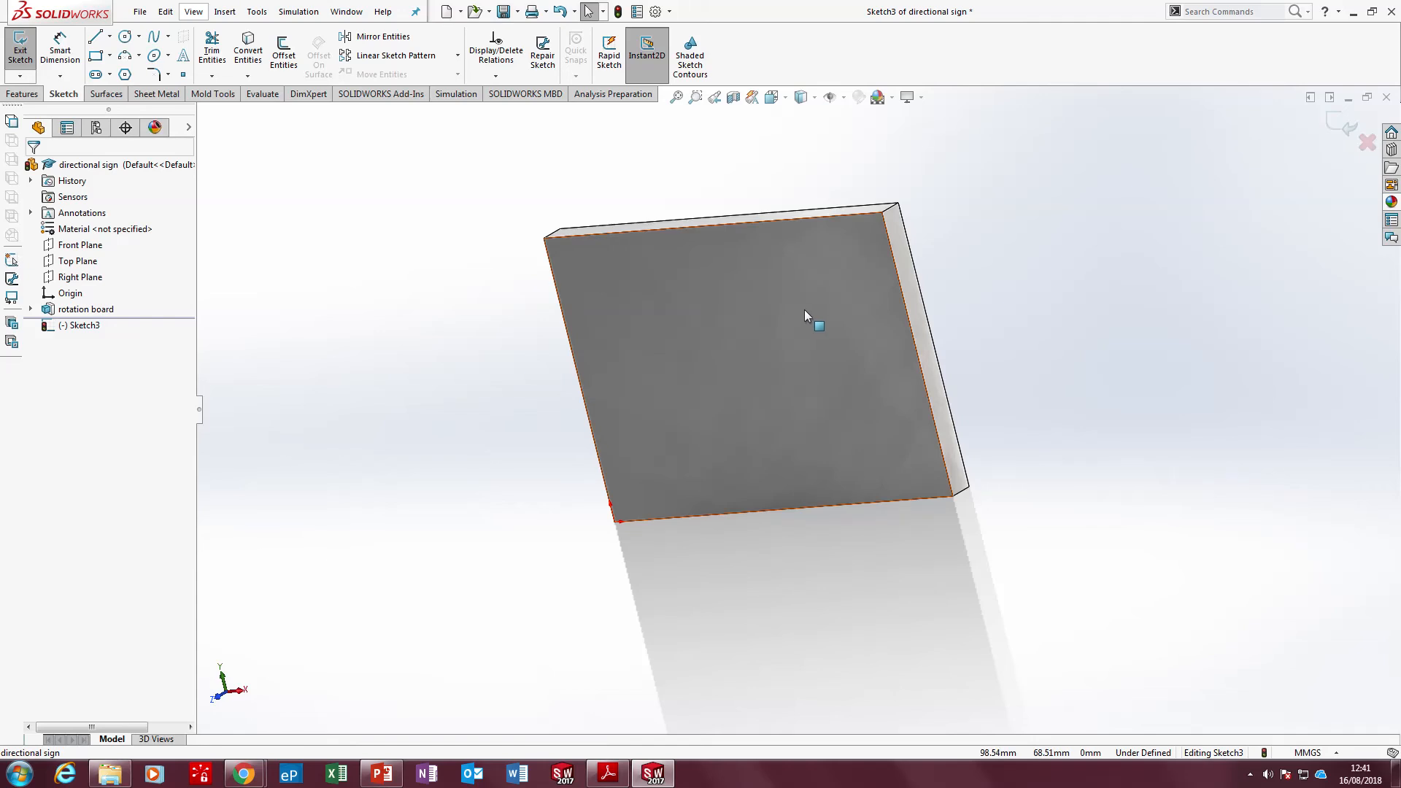
{"action": "key", "text": "ctrl+8"}
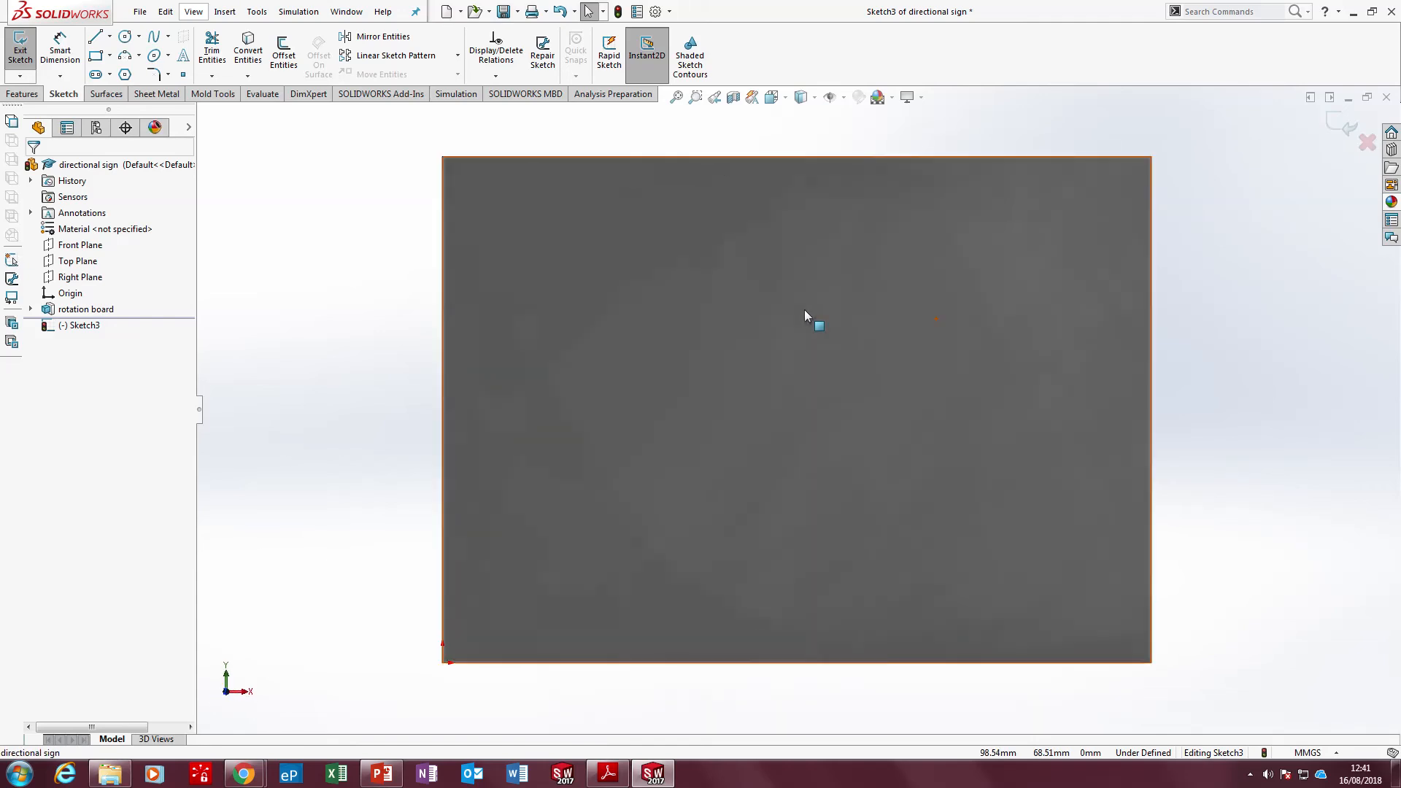
Sketch a closed right-pointing arrow outline near the middle of the face, with a shaft about 37 mm long and 13 mm wide
{"action": "left_click", "coordinate": [95, 38]}
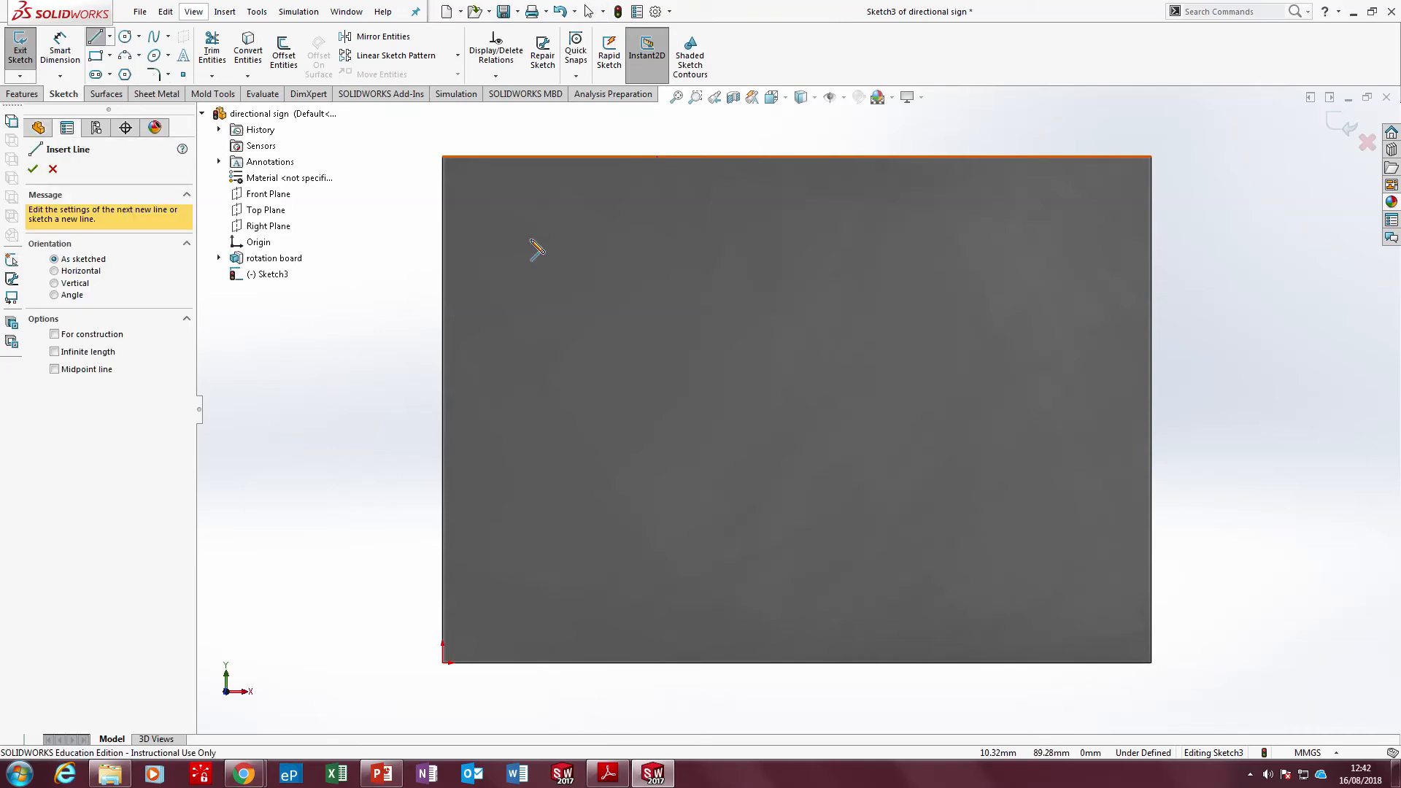
{"action": "left_click", "coordinate": [608, 459]}
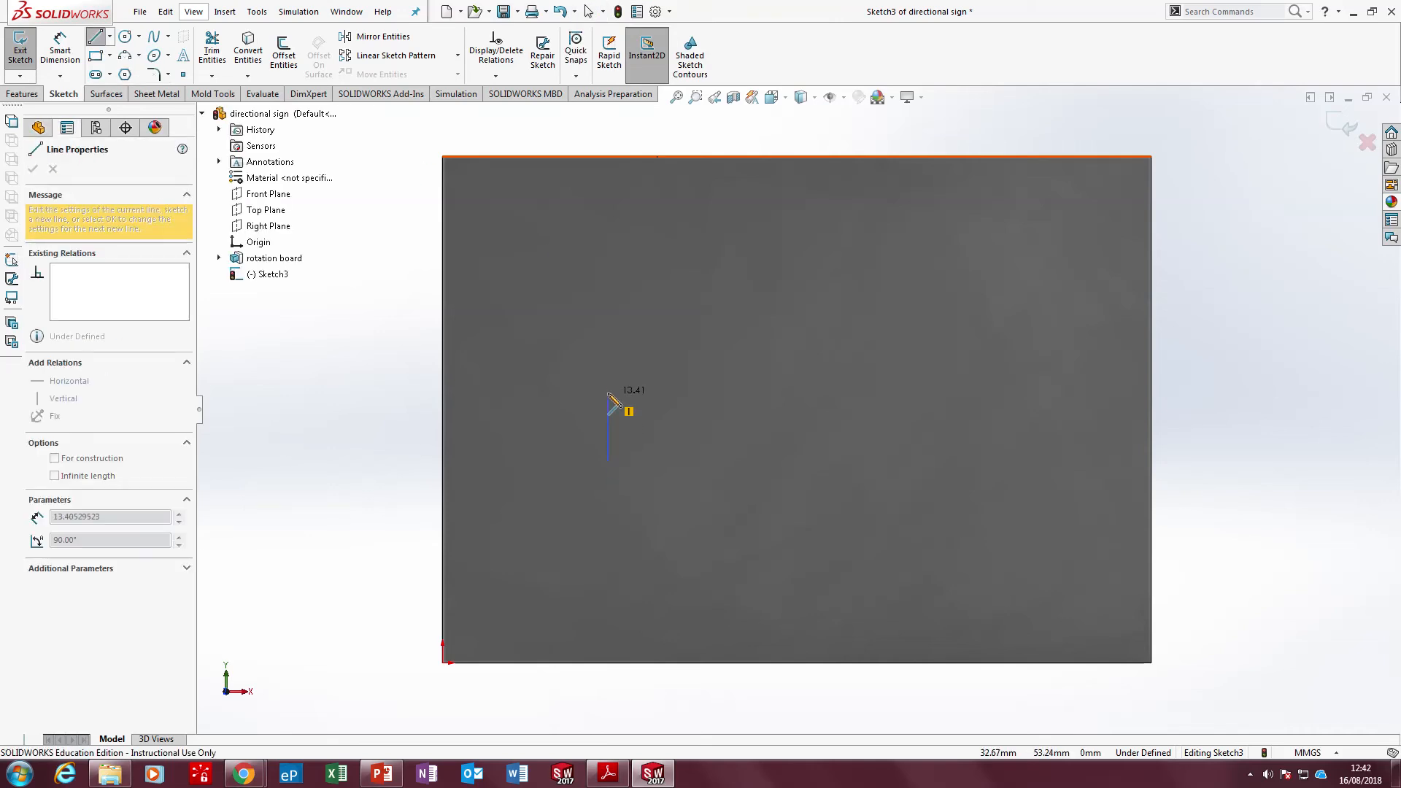
{"action": "left_click", "coordinate": [608, 393]}
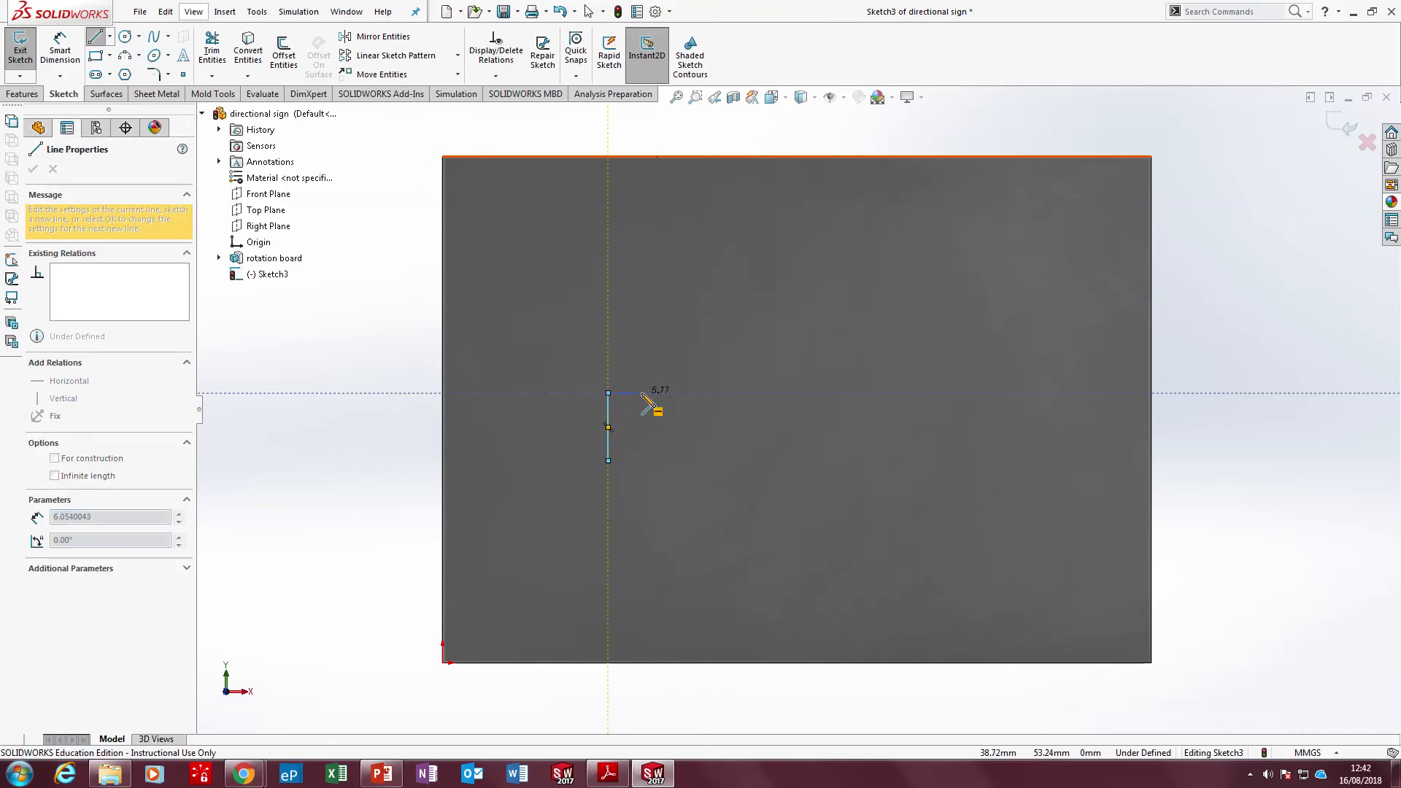
{"action": "left_click", "coordinate": [796, 393]}
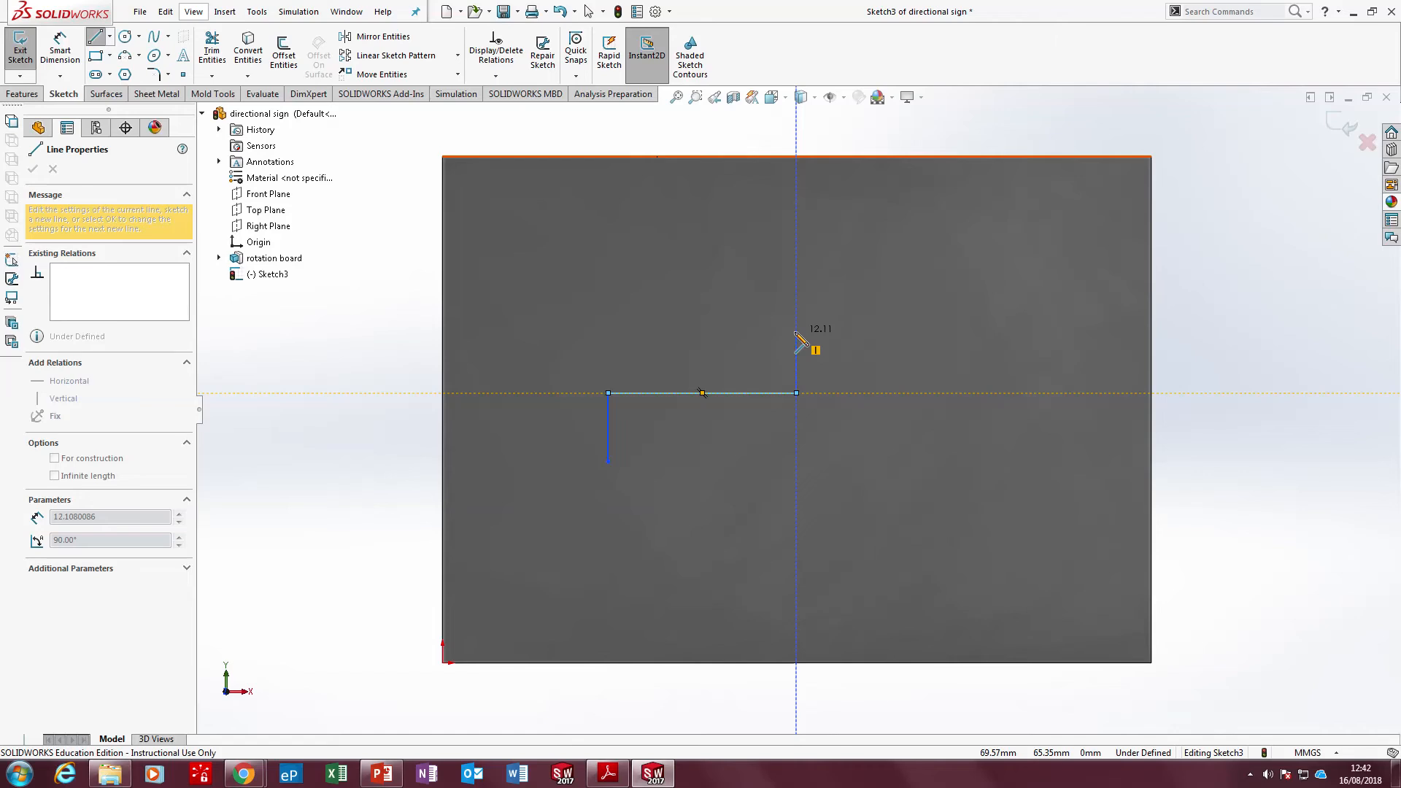
{"action": "left_click", "coordinate": [797, 333]}
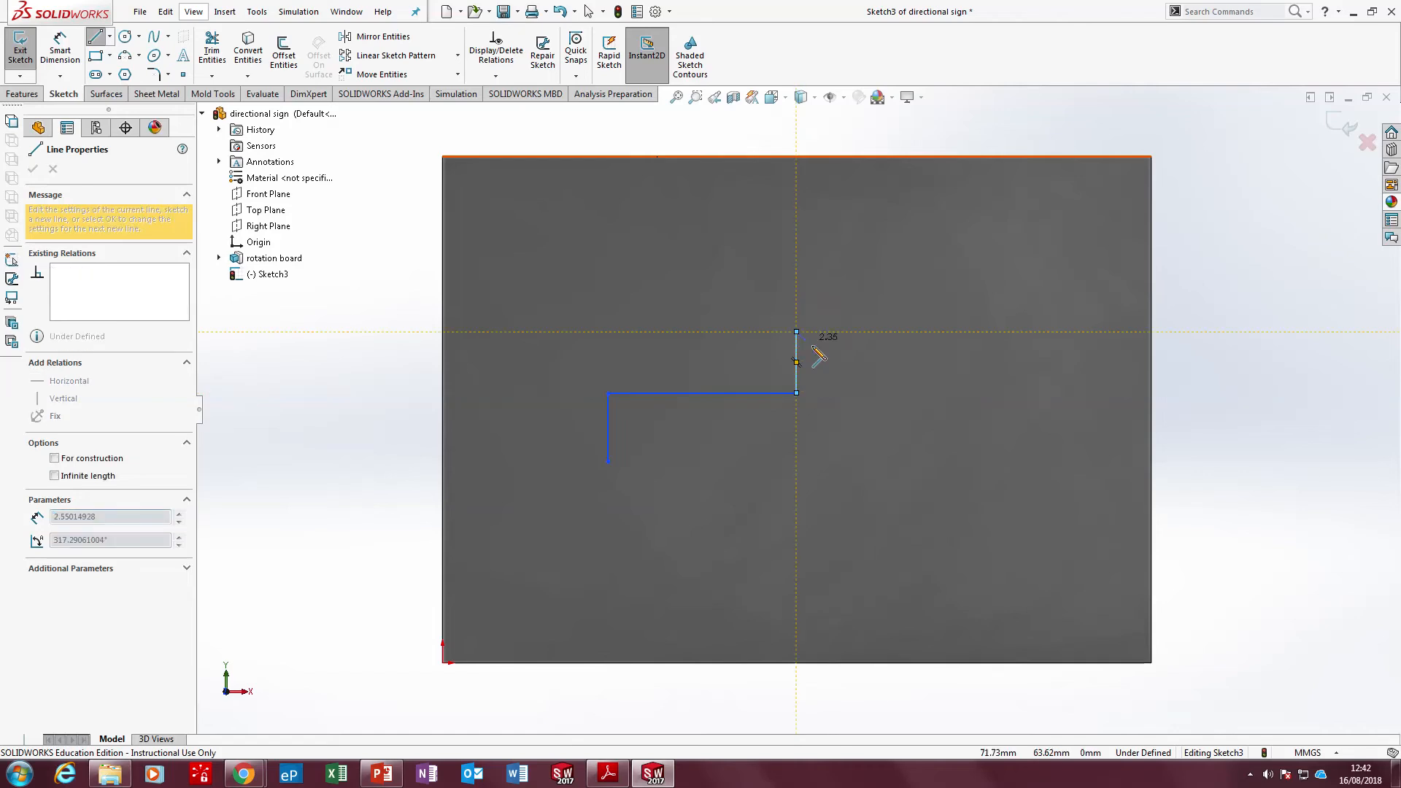
{"action": "left_click", "coordinate": [883, 426]}
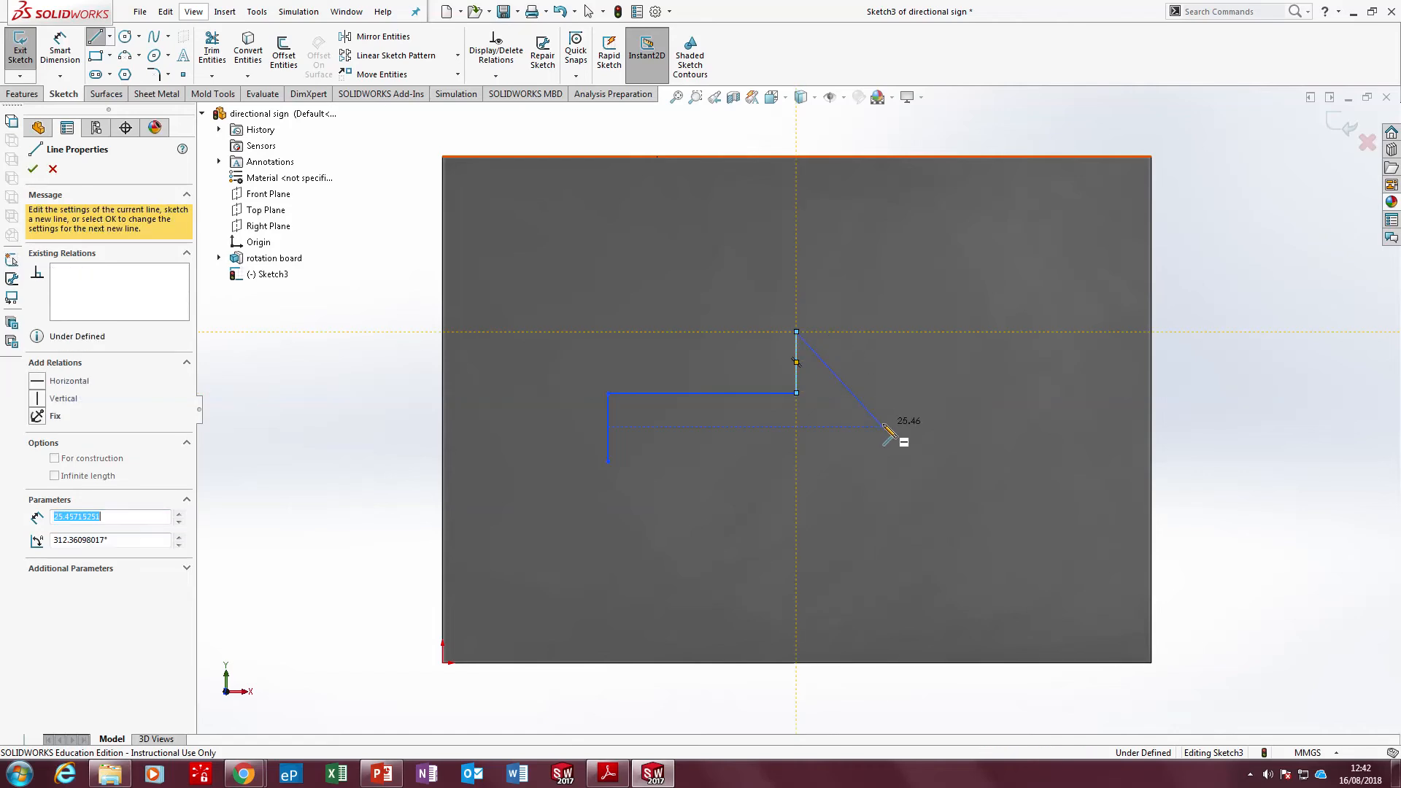
{"action": "left_click", "coordinate": [796, 507]}
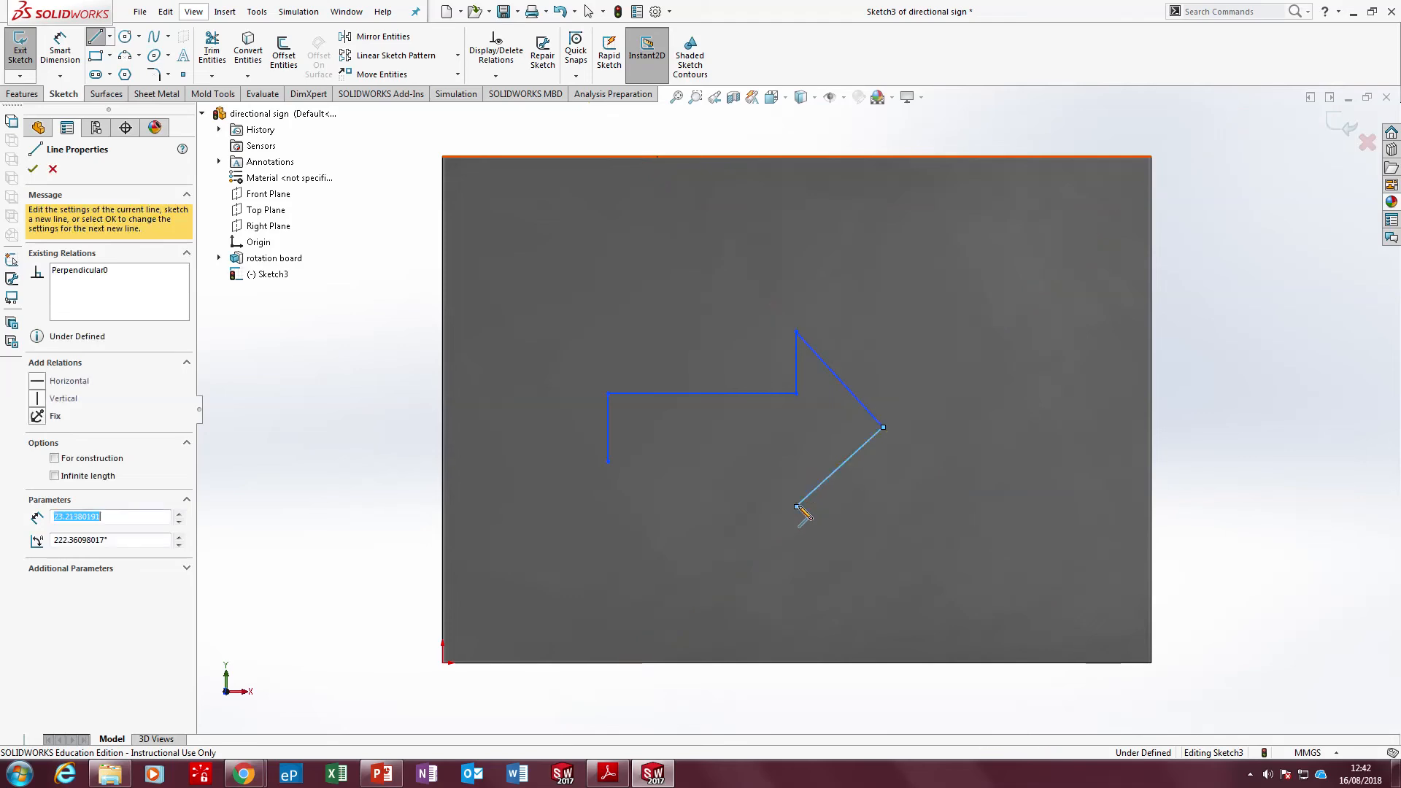
{"action": "left_click", "coordinate": [796, 460]}
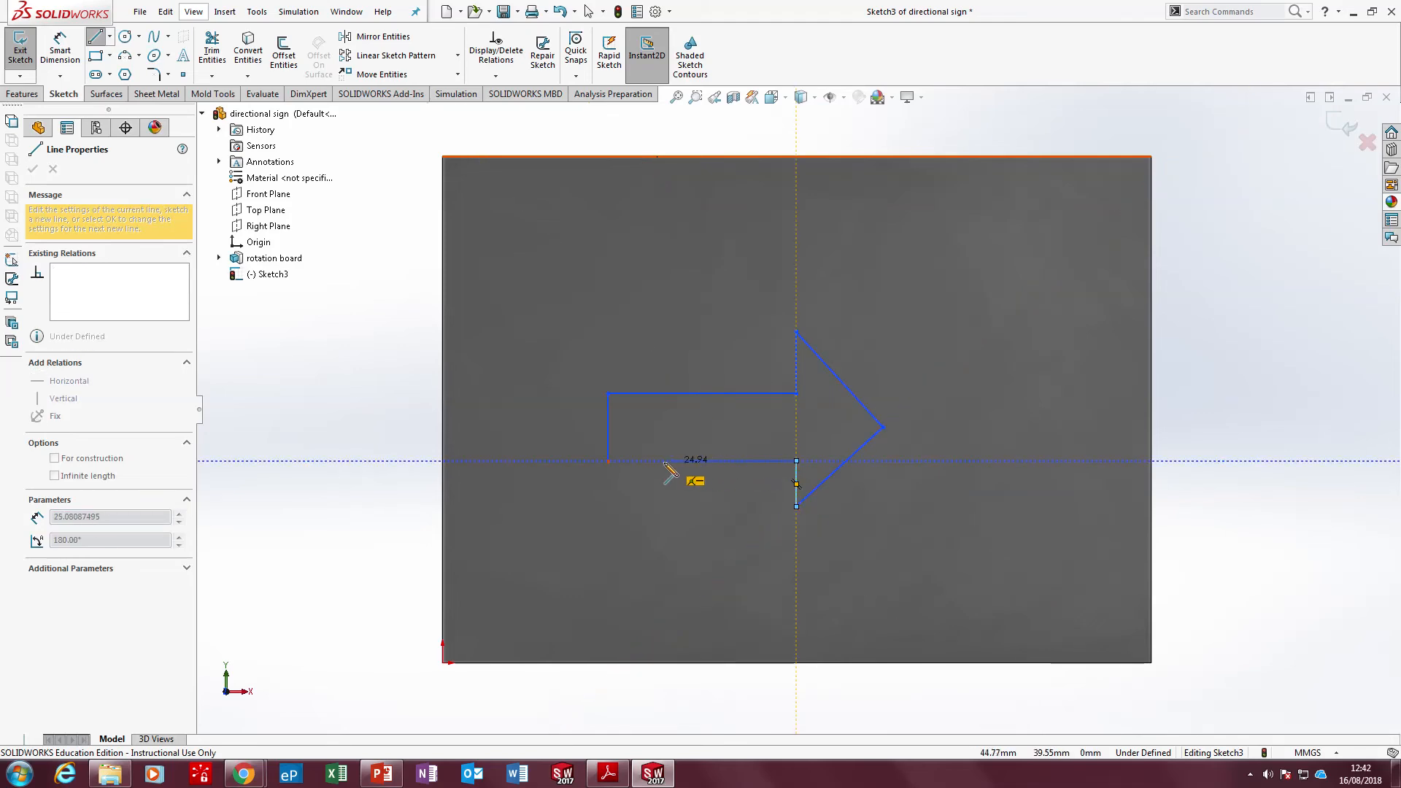
{"action": "left_click", "coordinate": [608, 461]}
{"action": "key", "text": "Escape"}
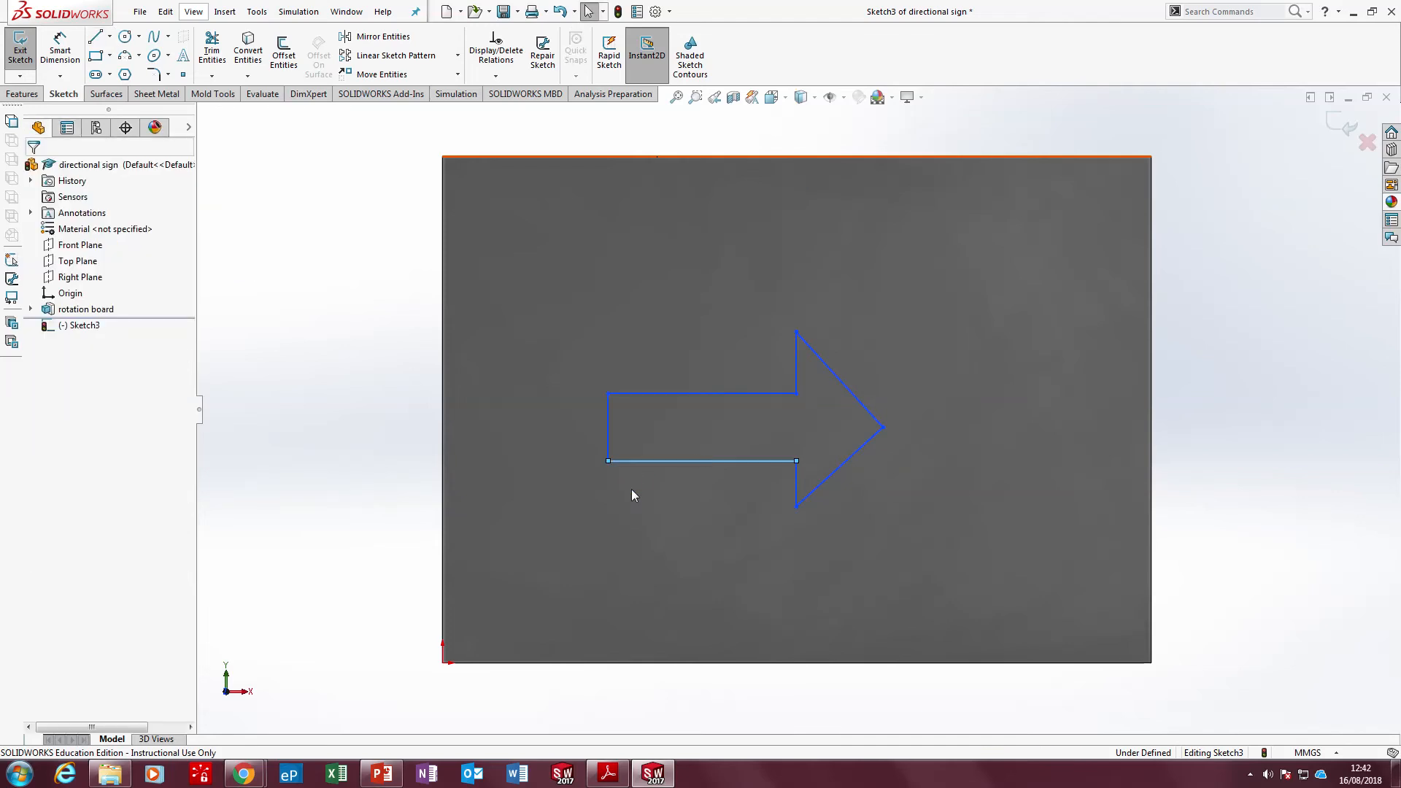
{"action": "left_click", "coordinate": [346, 344]}
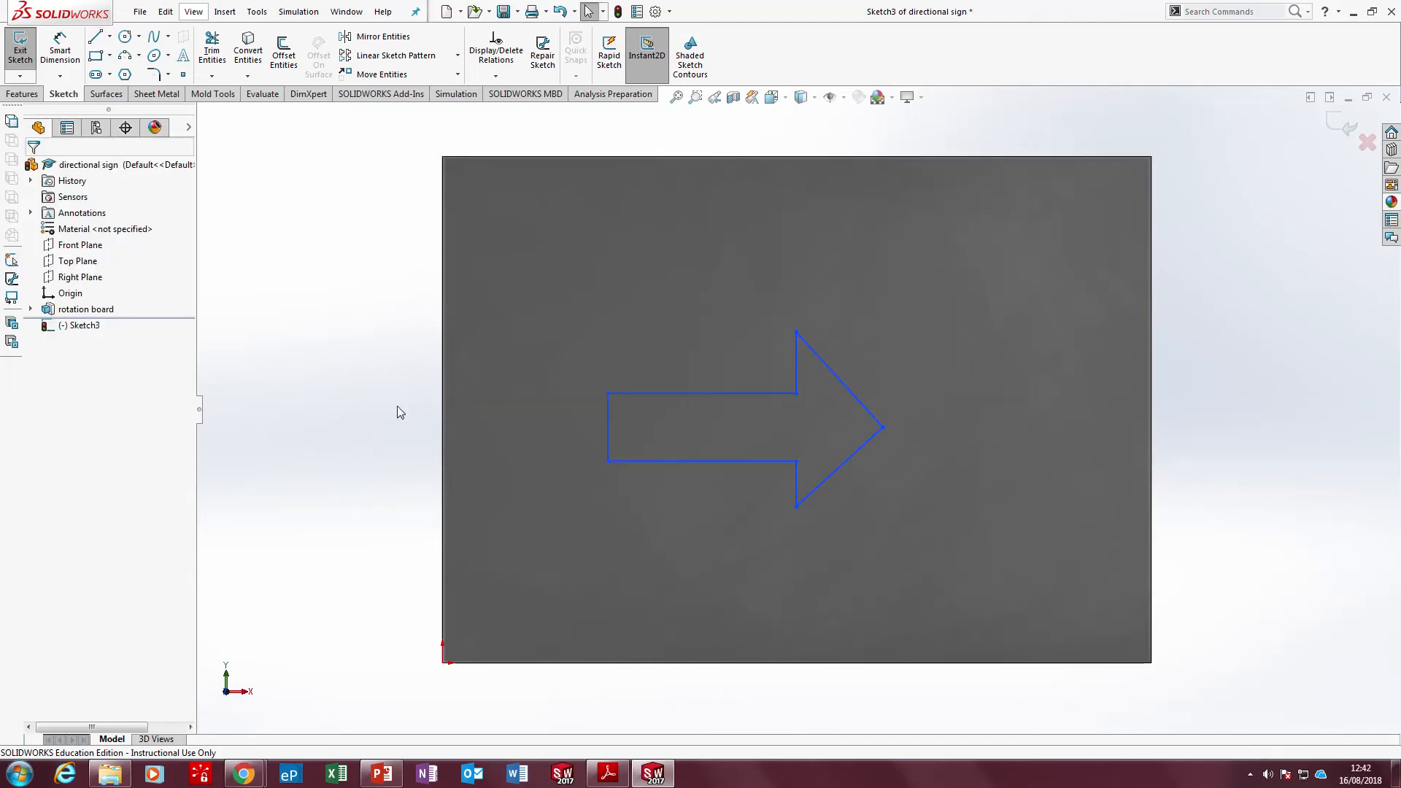
Review the arrow's proportions in Adobe Reader, and in SOLIDWORKS make the arrowhead's two short vertical lines equal in length
{"action": "left_click", "coordinate": [608, 774]}
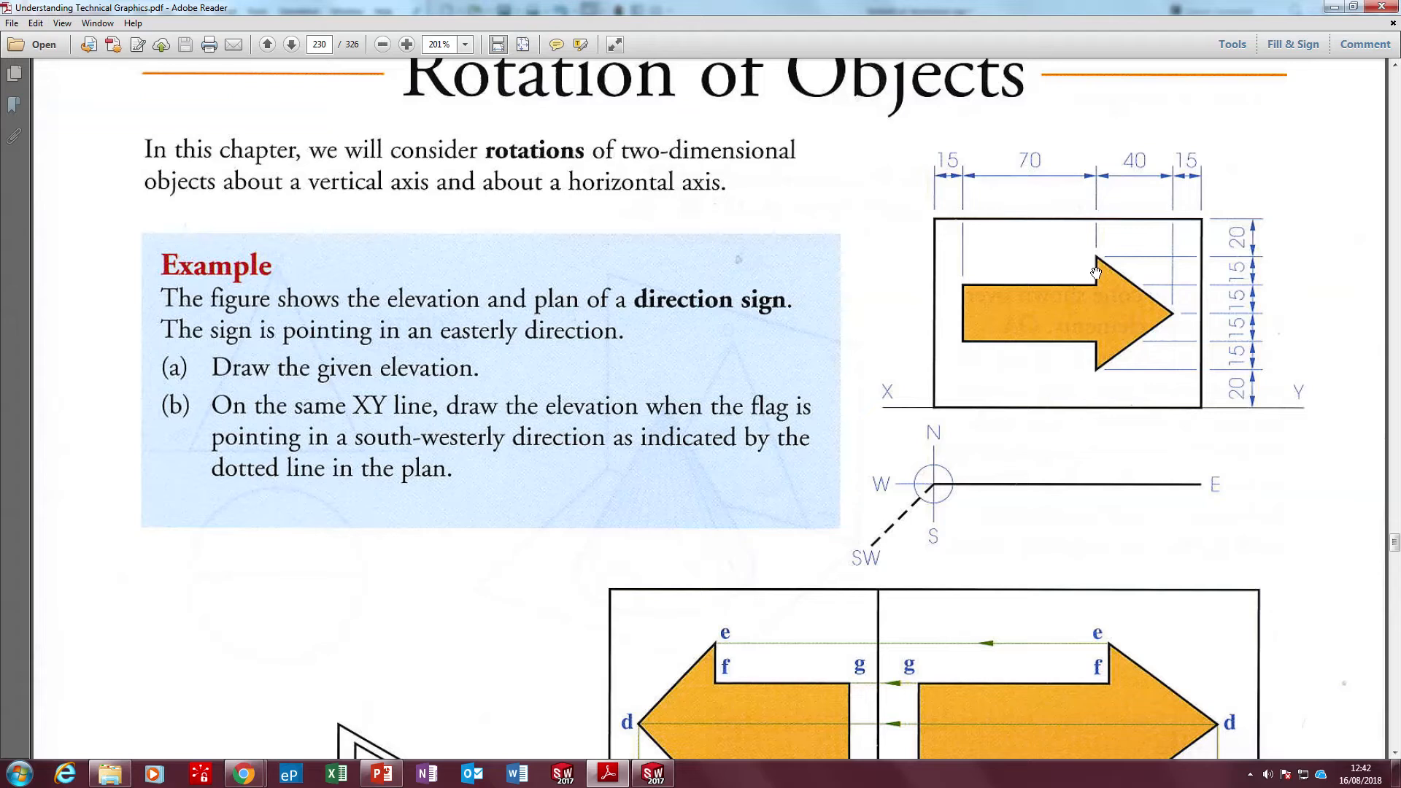
{"action": "left_click", "coordinate": [653, 773]}
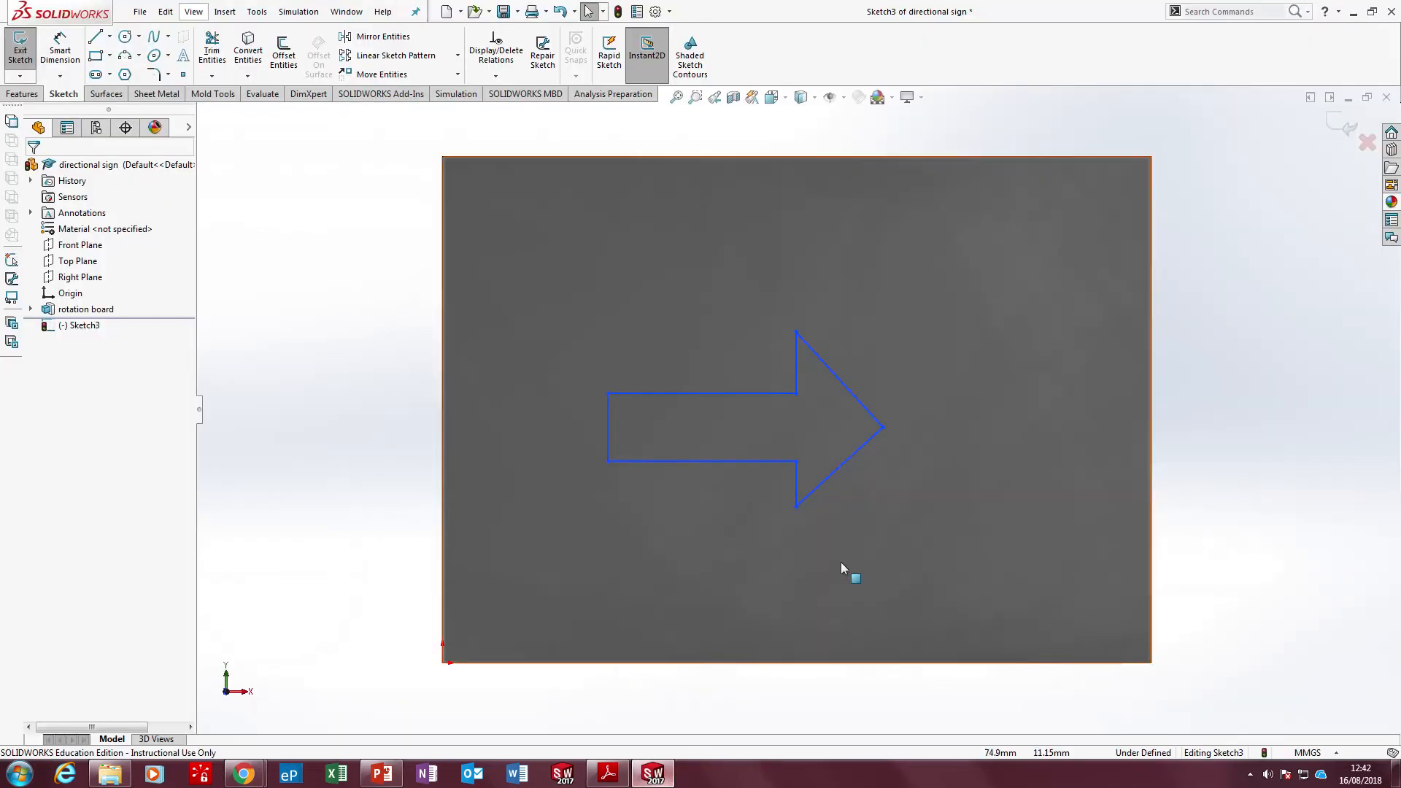
{"action": "left_click", "coordinate": [796, 507]}
{"action": "left_click", "coordinate": [798, 484]}
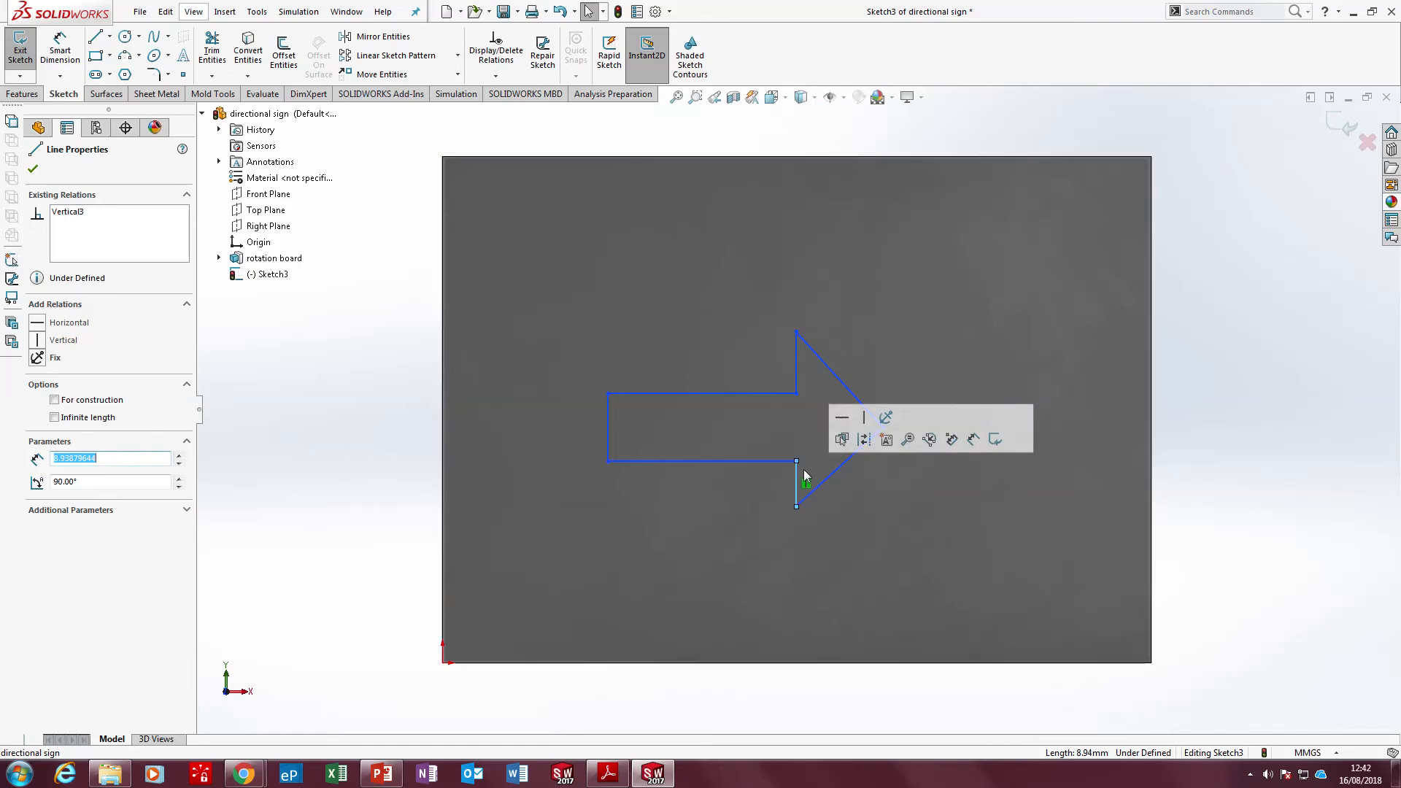
{"action": "left_click", "coordinate": [796, 382], "text": "ctrl"}
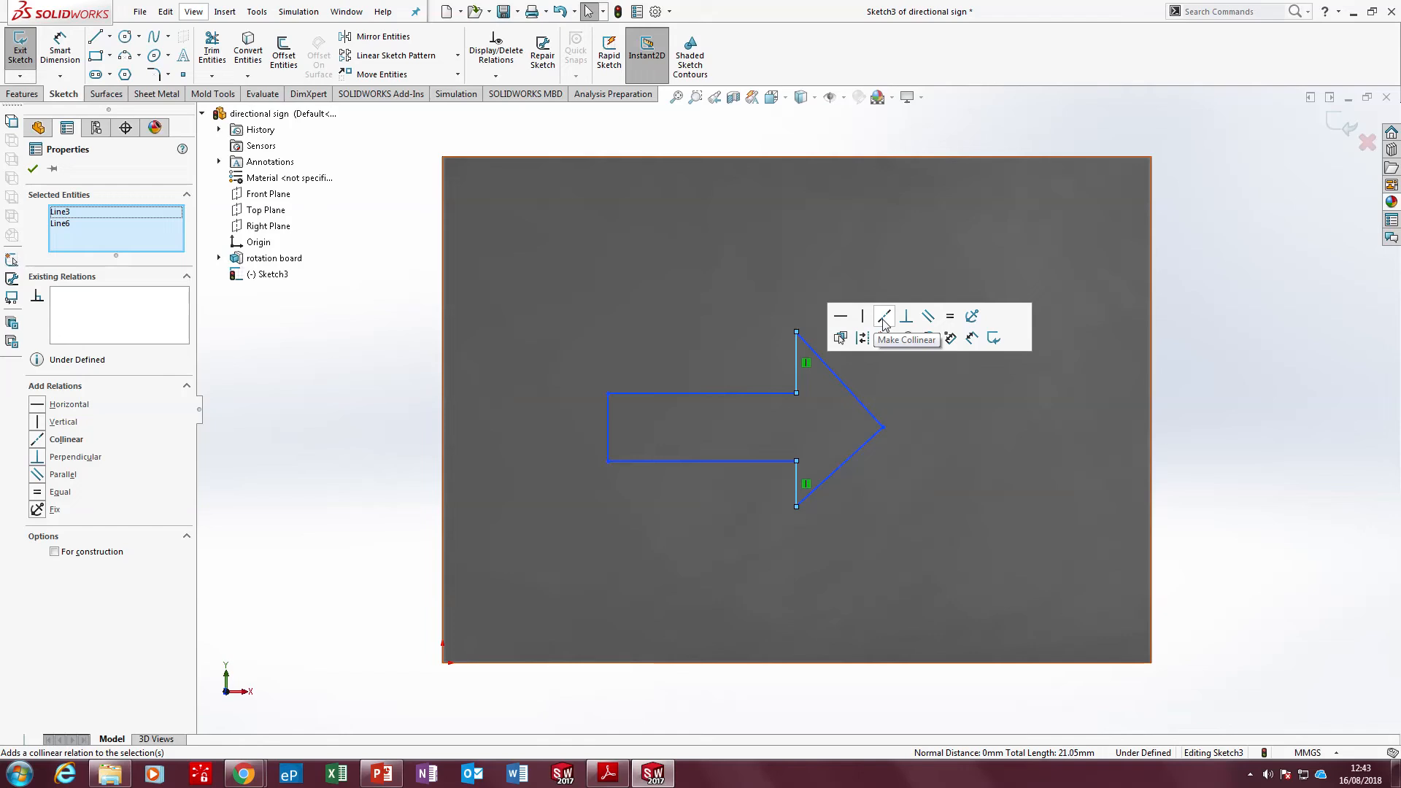
{"action": "left_click", "coordinate": [948, 318]}
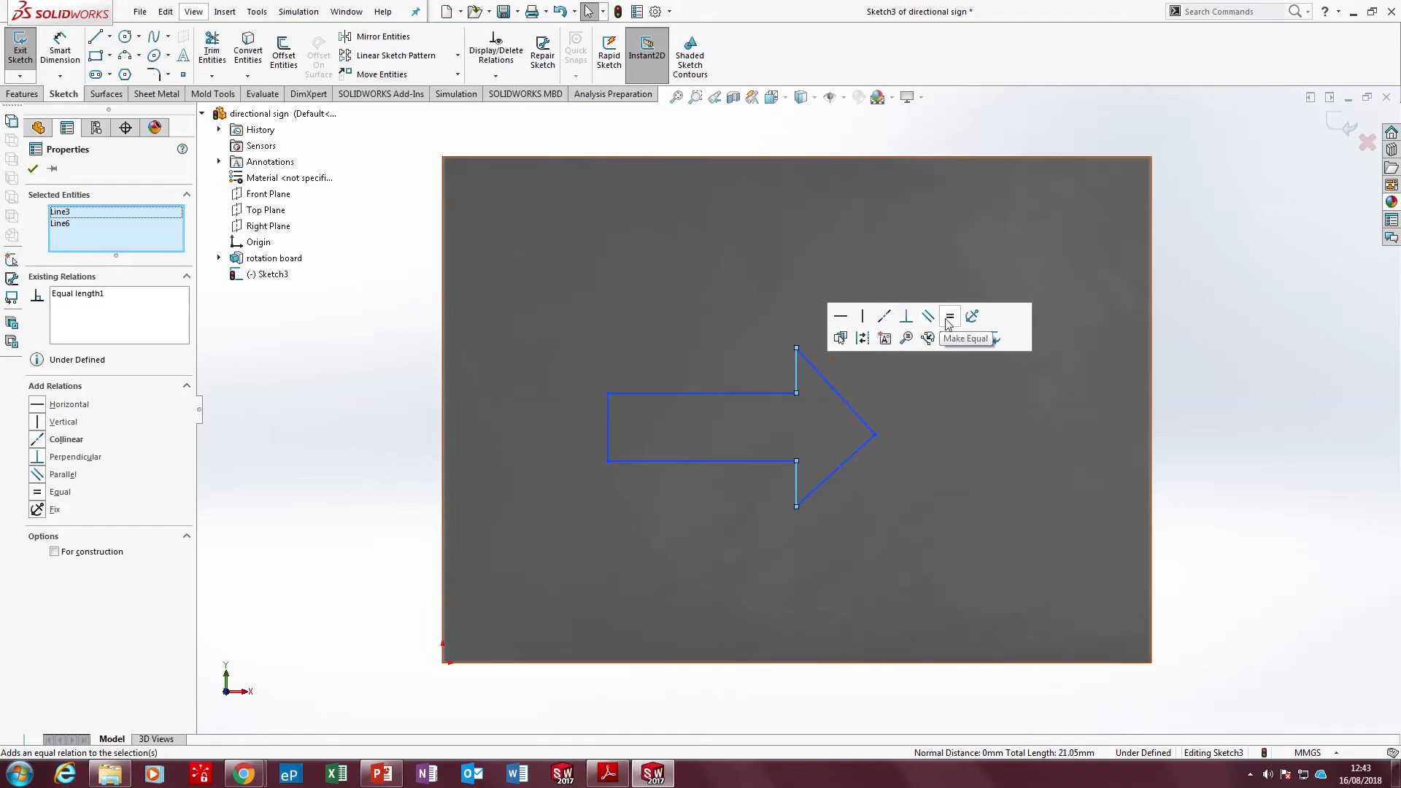
{"action": "left_click", "coordinate": [1248, 408]}
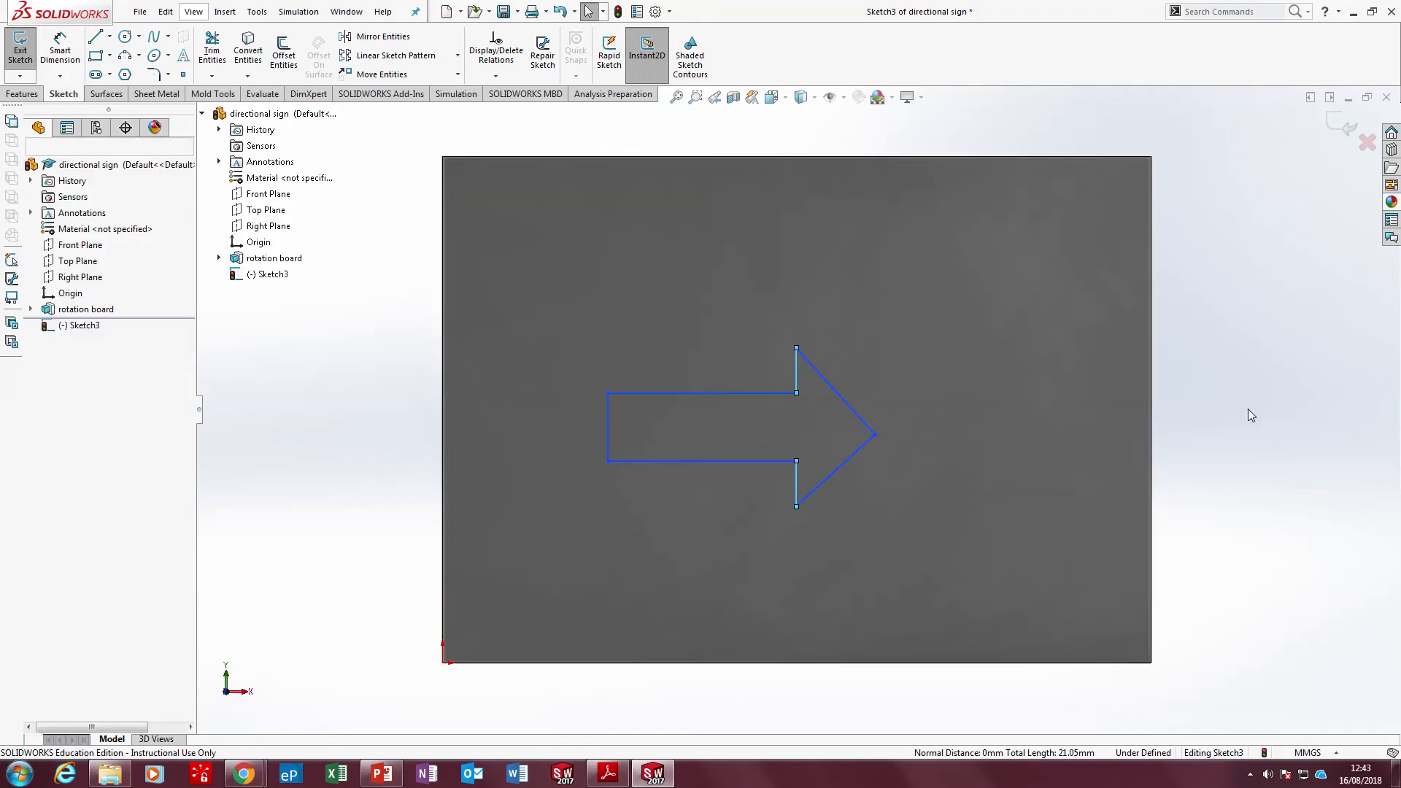
Make the arrowhead's two sloping lines equal in length and move the tip slightly to test how the outline behaves
{"action": "left_click", "coordinate": [829, 382]}
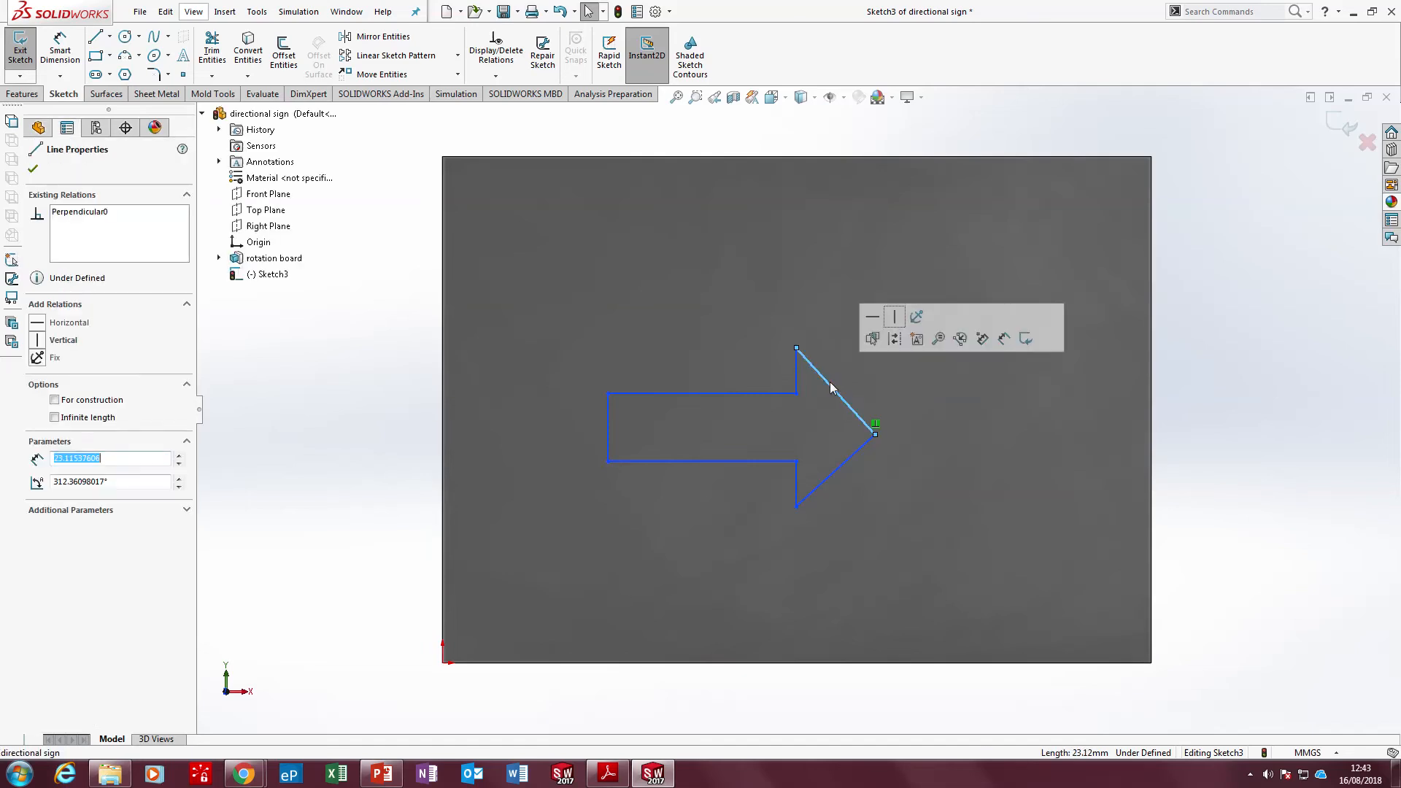
{"action": "left_click", "coordinate": [858, 451], "text": "ctrl"}
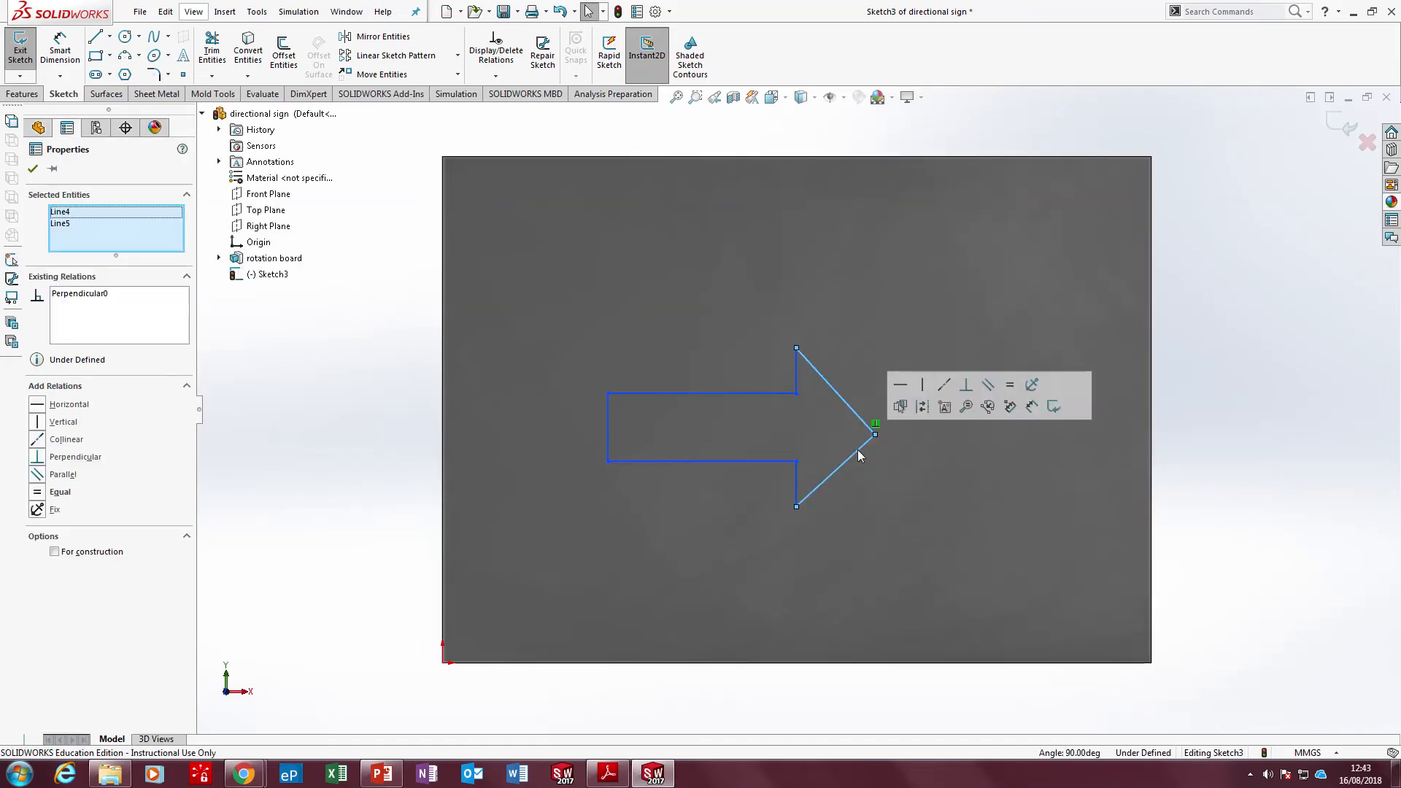
{"action": "left_click", "coordinate": [1019, 388]}
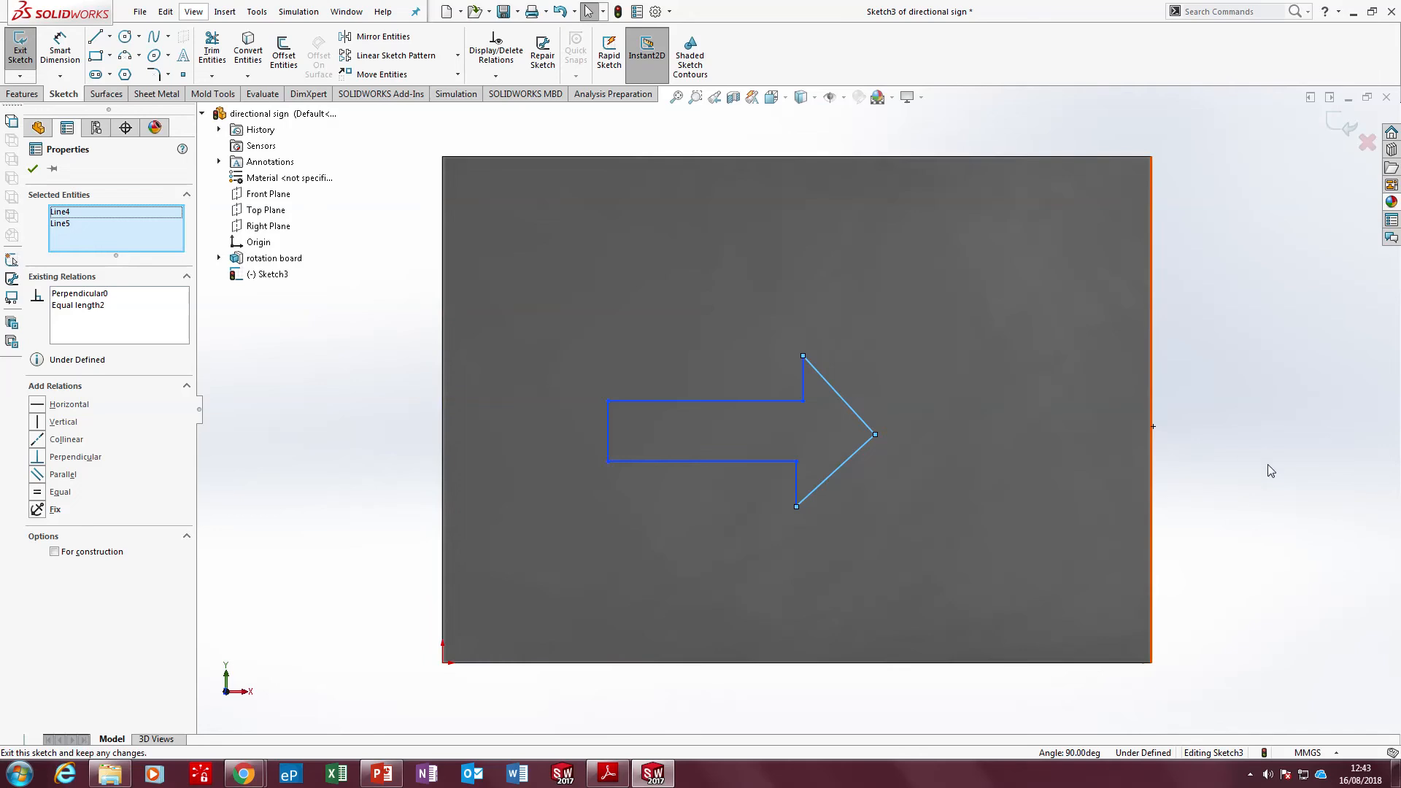
{"action": "left_click", "coordinate": [1285, 471]}
{"action": "mouse_move", "coordinate": [875, 434]}
{"action": "left_mouse_down"}
{"action": "mouse_move", "coordinate": [874, 394]}
{"action": "mouse_move", "coordinate": [863, 420]}
{"action": "mouse_move", "coordinate": [877, 443]}
{"action": "mouse_move", "coordinate": [919, 411]}
{"action": "mouse_move", "coordinate": [902, 363]}
{"action": "mouse_move", "coordinate": [849, 366]}
{"action": "mouse_move", "coordinate": [888, 394]}
{"action": "mouse_move", "coordinate": [883, 468]}
{"action": "mouse_move", "coordinate": [903, 430]}
{"action": "mouse_move", "coordinate": [879, 420]}
{"action": "left_mouse_up"}
{"action": "left_click", "coordinate": [1216, 518]}
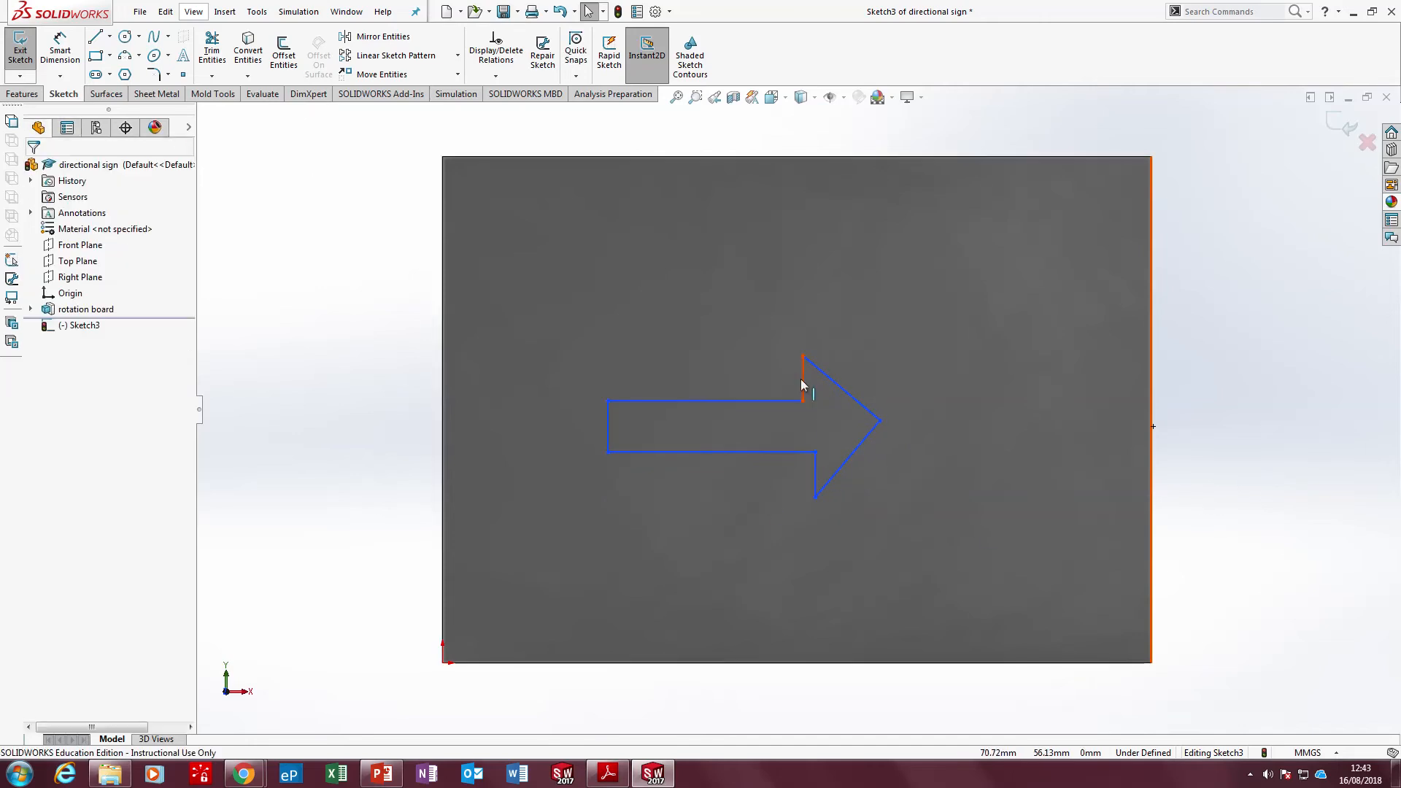
Make the arrowhead's two short vertical lines collinear
{"action": "mouse_move", "coordinate": [831, 6]}
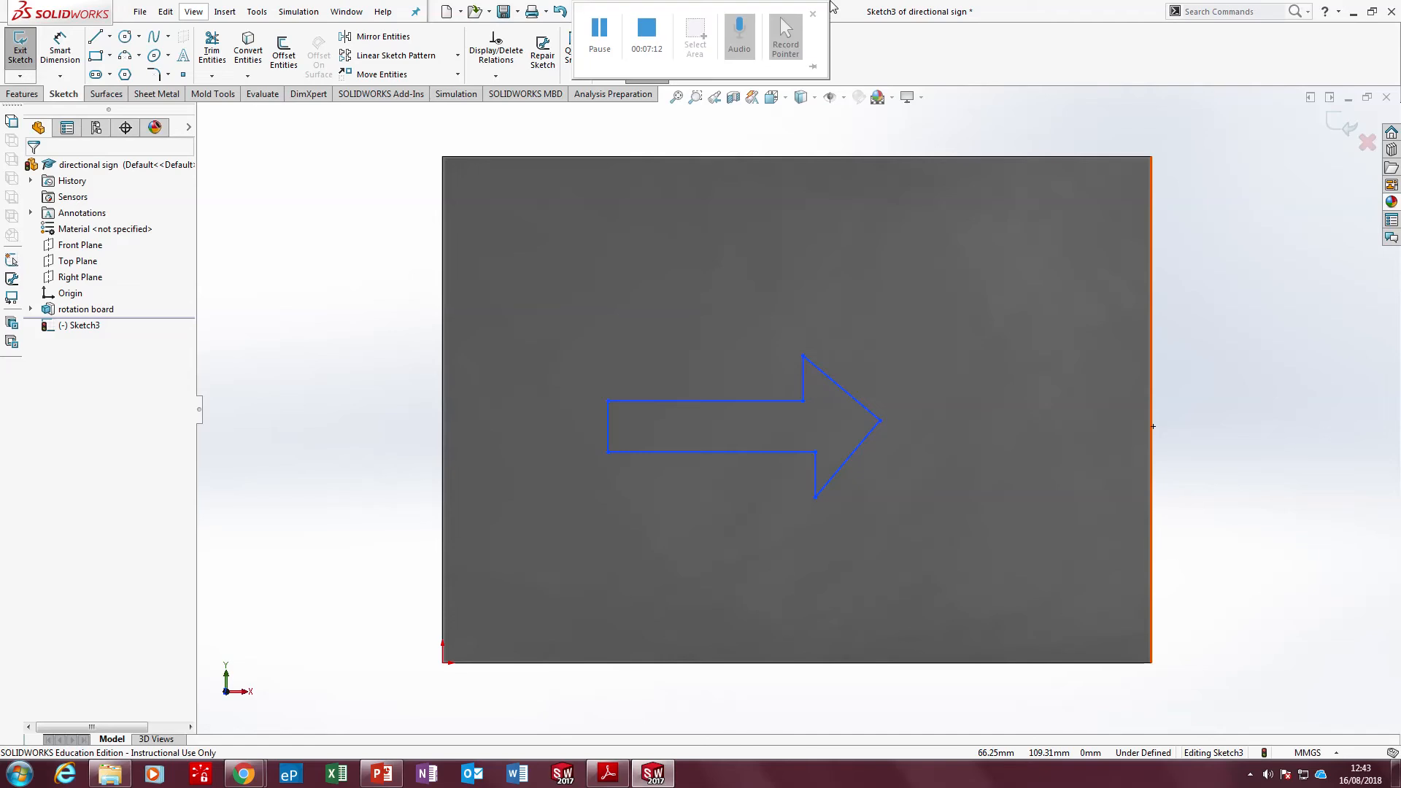
{"action": "left_click", "coordinate": [815, 467]}
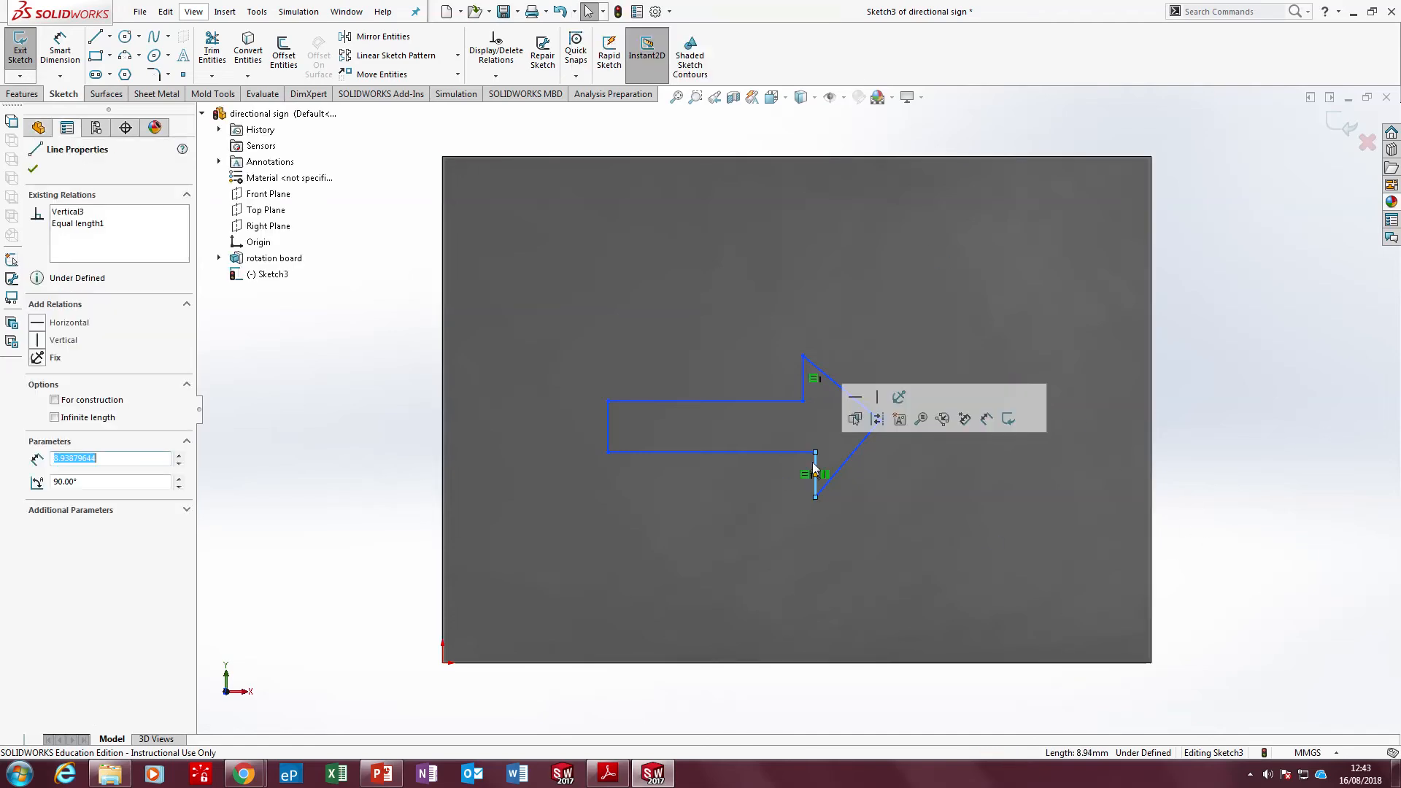
{"action": "left_click", "coordinate": [804, 378], "text": "ctrl"}
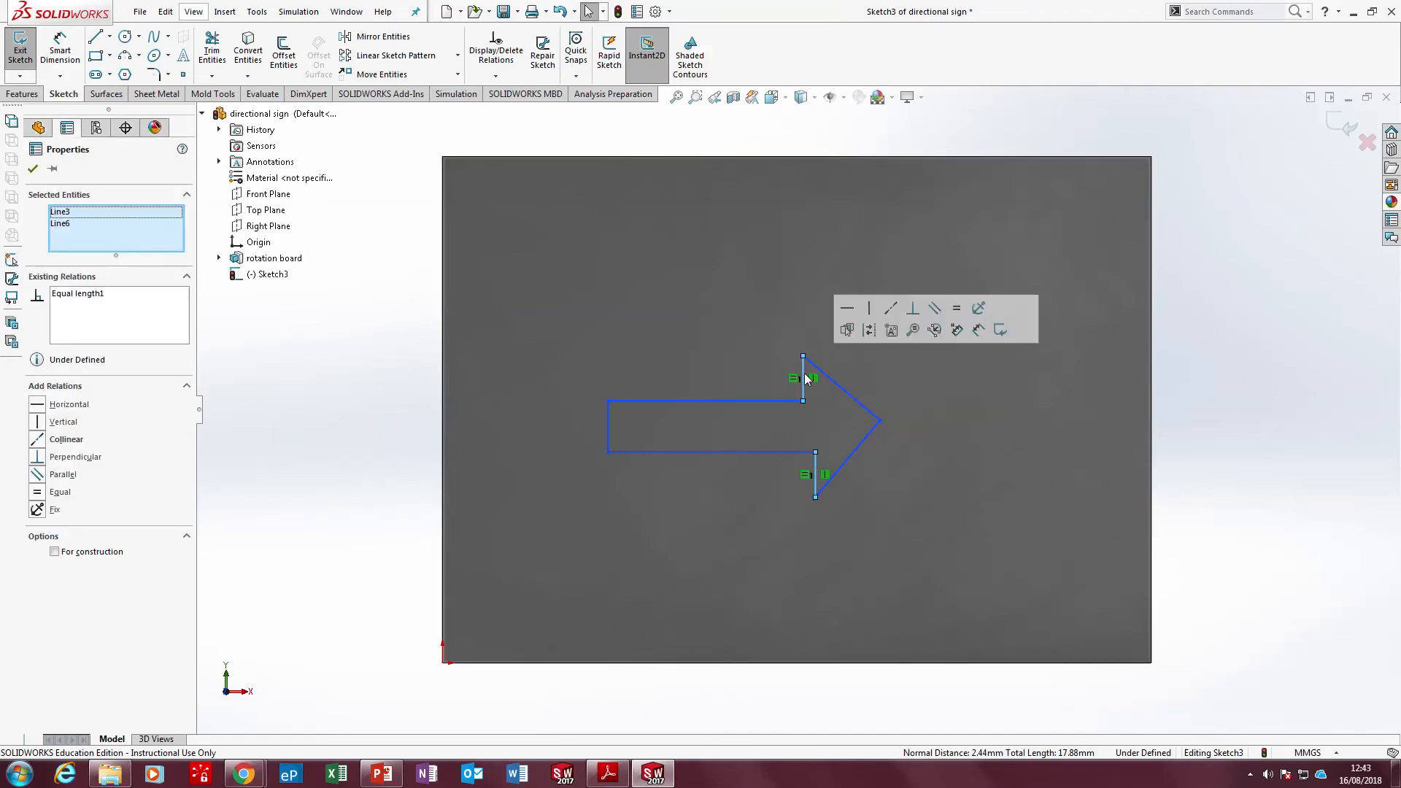
{"action": "left_click", "coordinate": [891, 308]}
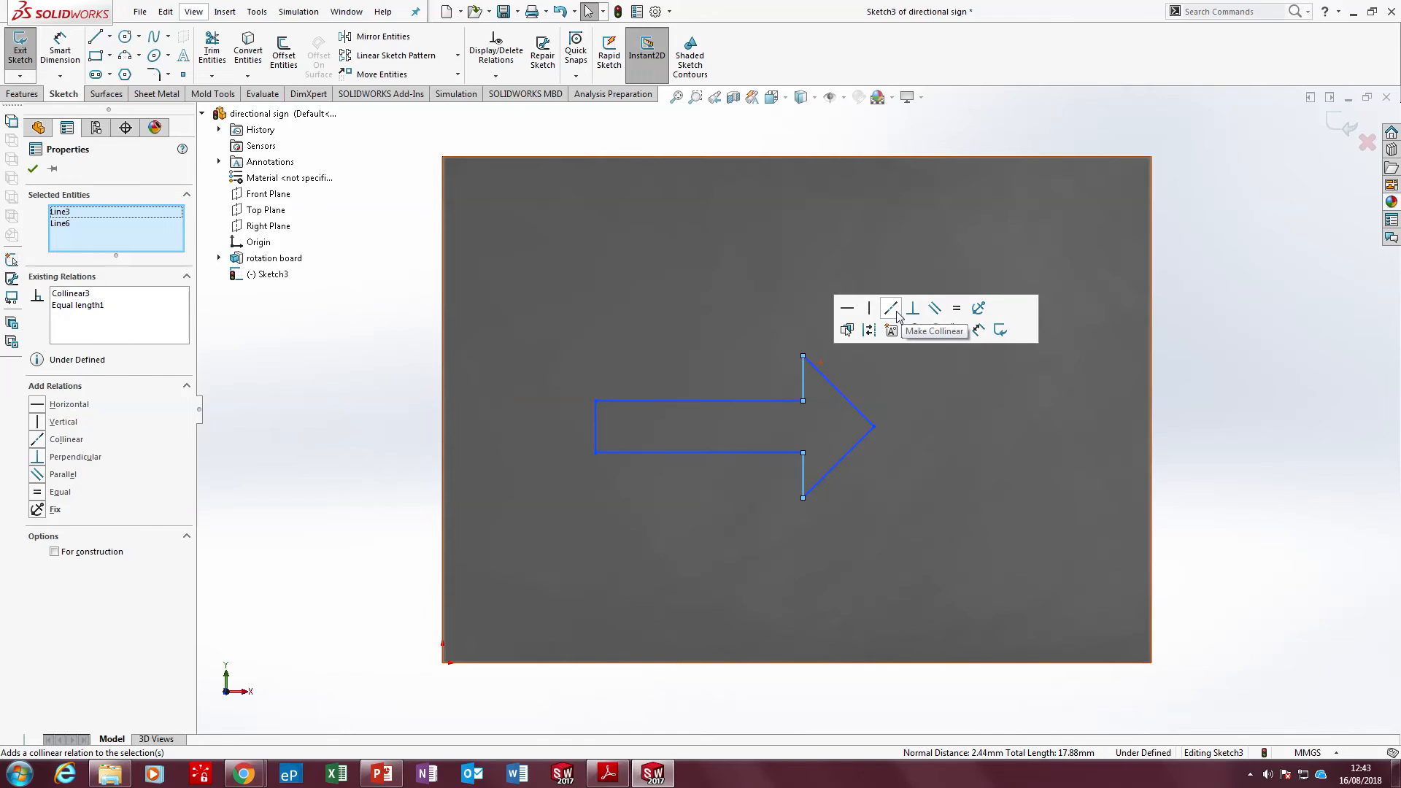
{"action": "left_click", "coordinate": [1078, 439]}
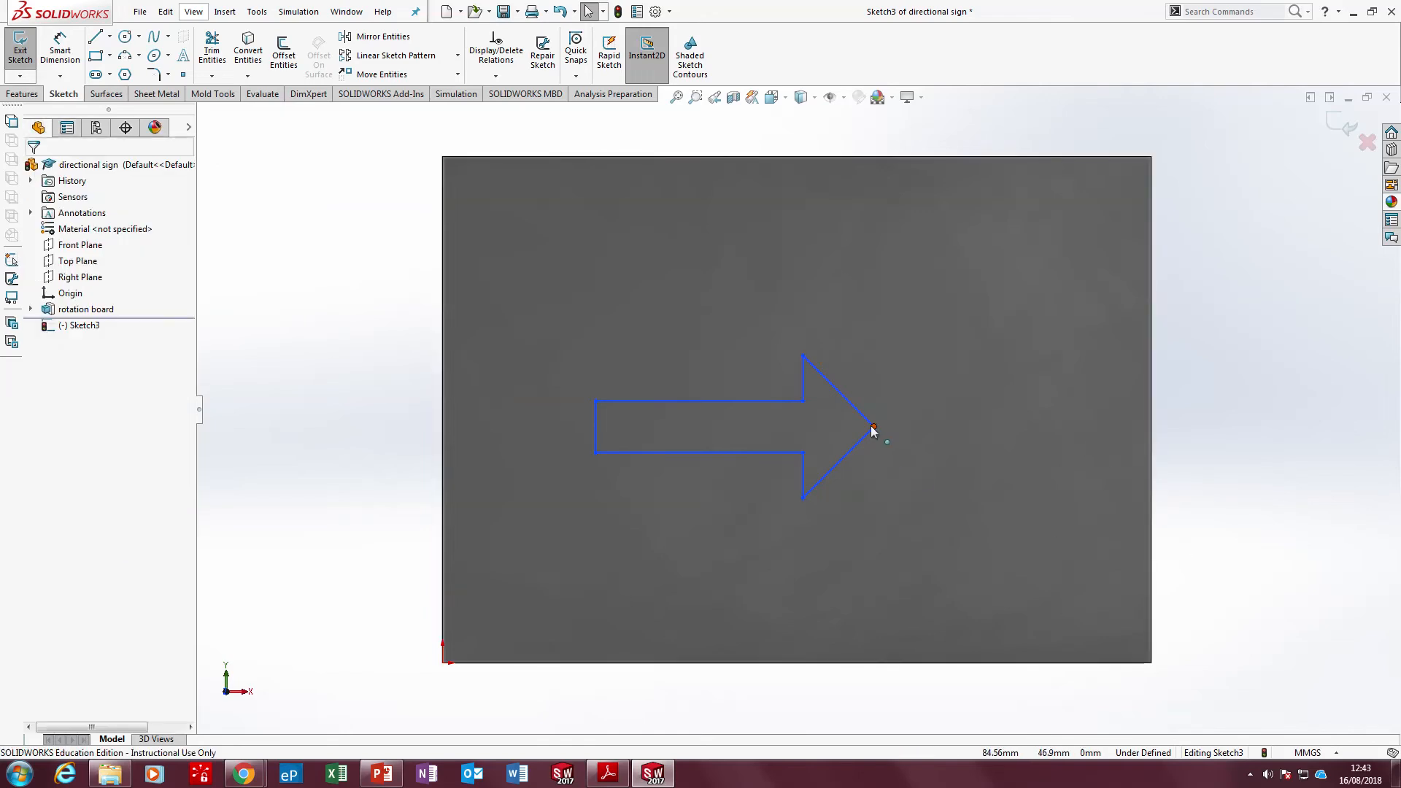
Reshape the arrow freehand by moving its tip, lower barb and upper shaft line, giving a shaft about 44 mm long and 16 mm wide
{"action": "mouse_move", "coordinate": [872, 425]}
{"action": "left_mouse_down"}
{"action": "mouse_move", "coordinate": [875, 341]}
{"action": "mouse_move", "coordinate": [891, 460]}
{"action": "mouse_move", "coordinate": [886, 432]}
{"action": "left_mouse_up"}
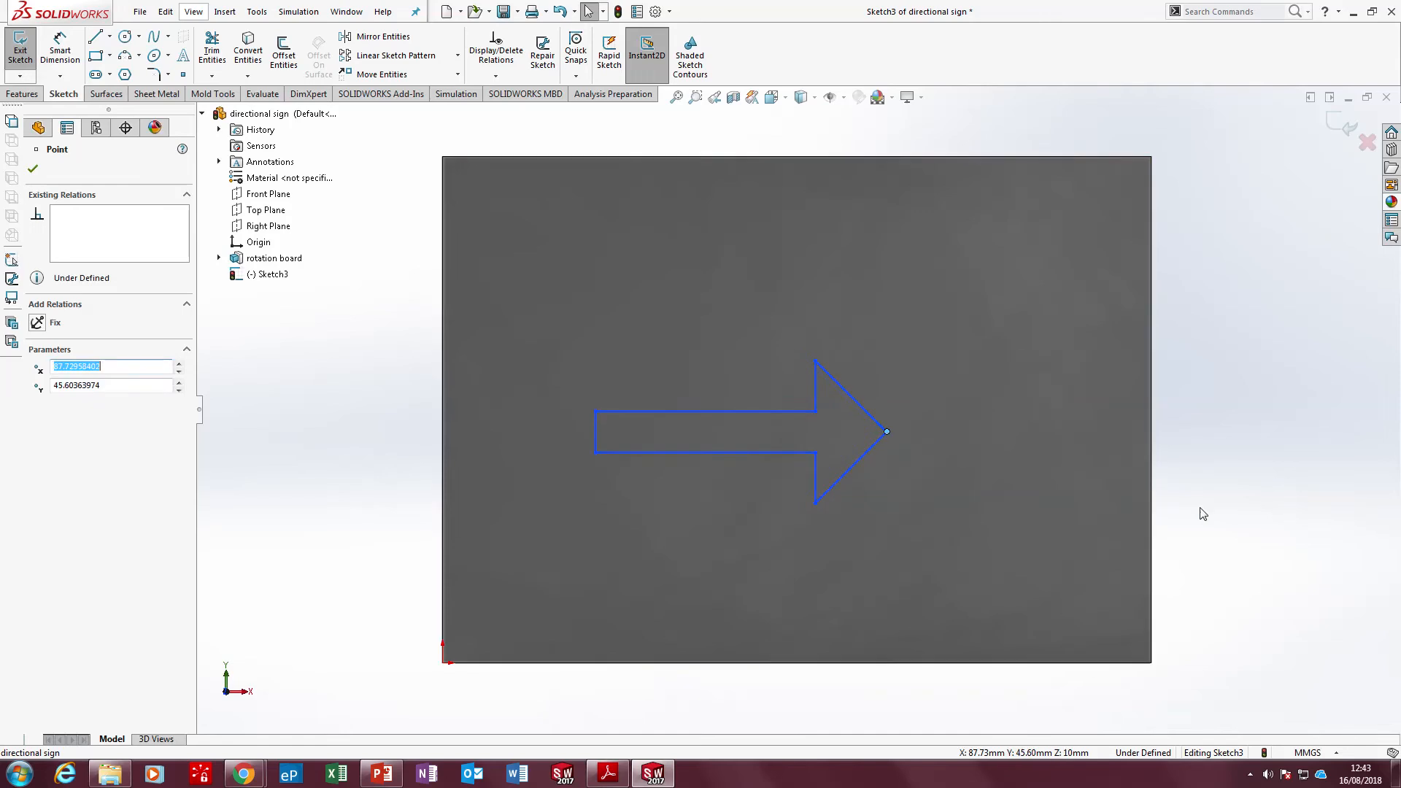
{"action": "key", "text": "Escape"}
{"action": "mouse_move", "coordinate": [814, 503]}
{"action": "left_mouse_down"}
{"action": "mouse_move", "coordinate": [818, 543]}
{"action": "mouse_move", "coordinate": [818, 503]}
{"action": "left_mouse_up"}
{"action": "left_click", "coordinate": [818, 467]}
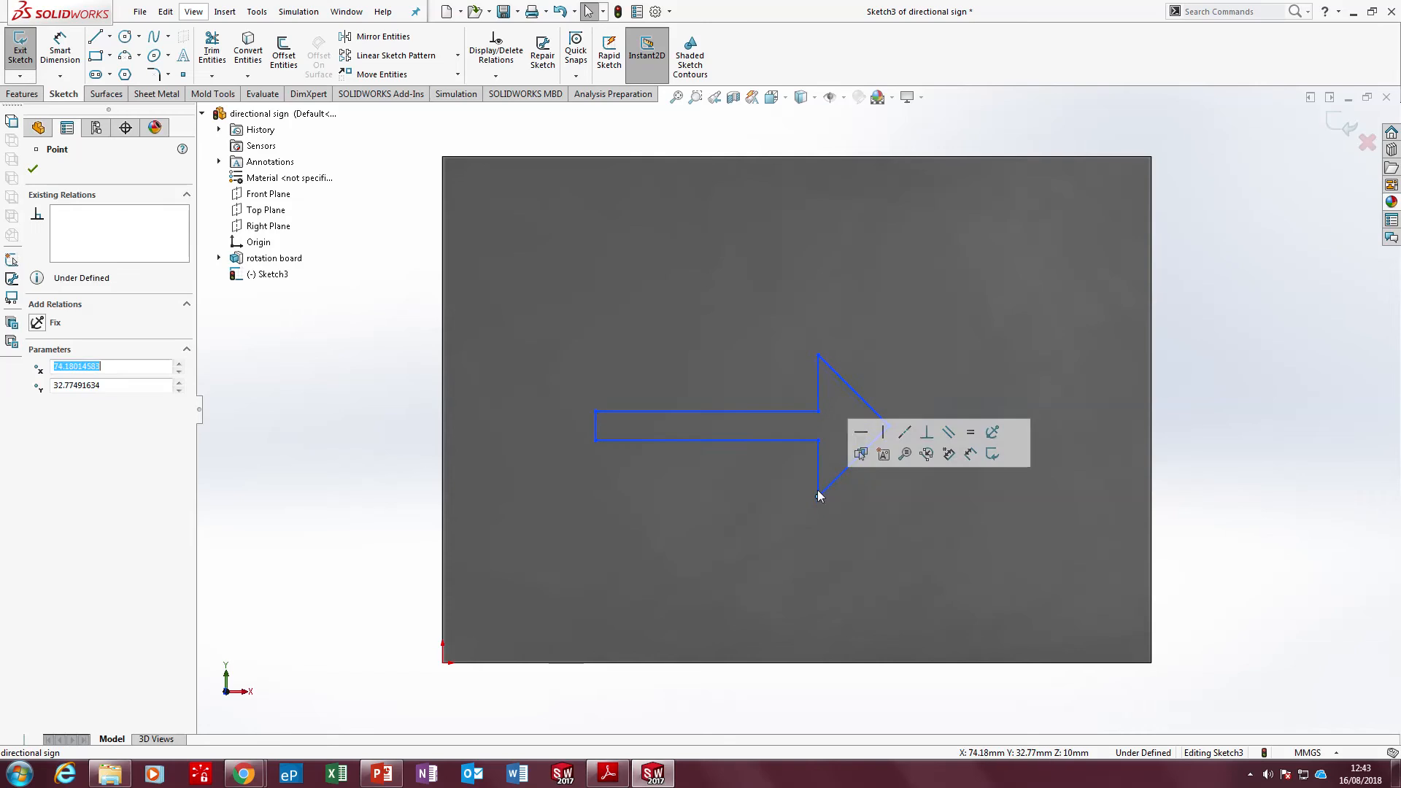
{"action": "left_click", "coordinate": [1068, 544]}
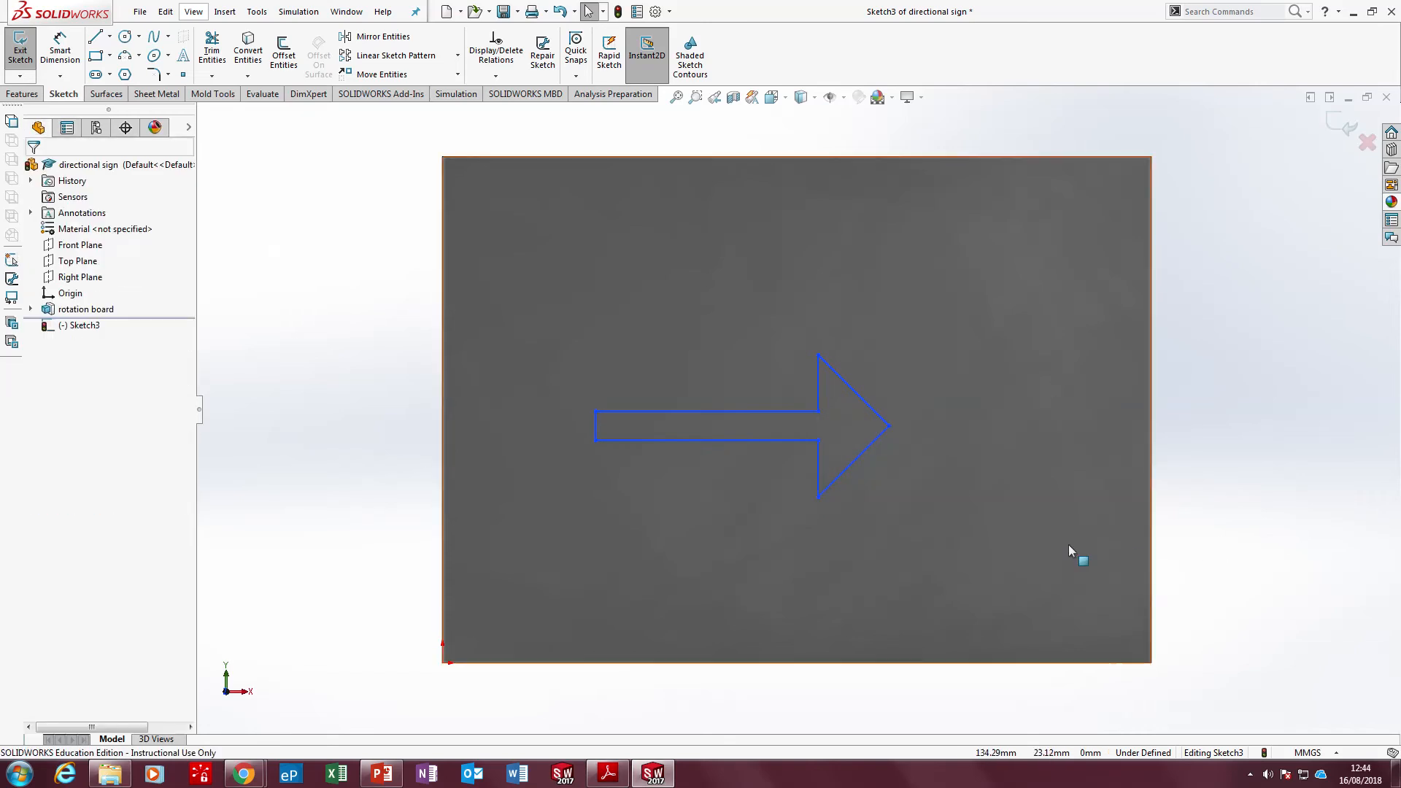
{"action": "left_click_drag", "start_coordinate": [680, 411], "coordinate": [680, 385]}
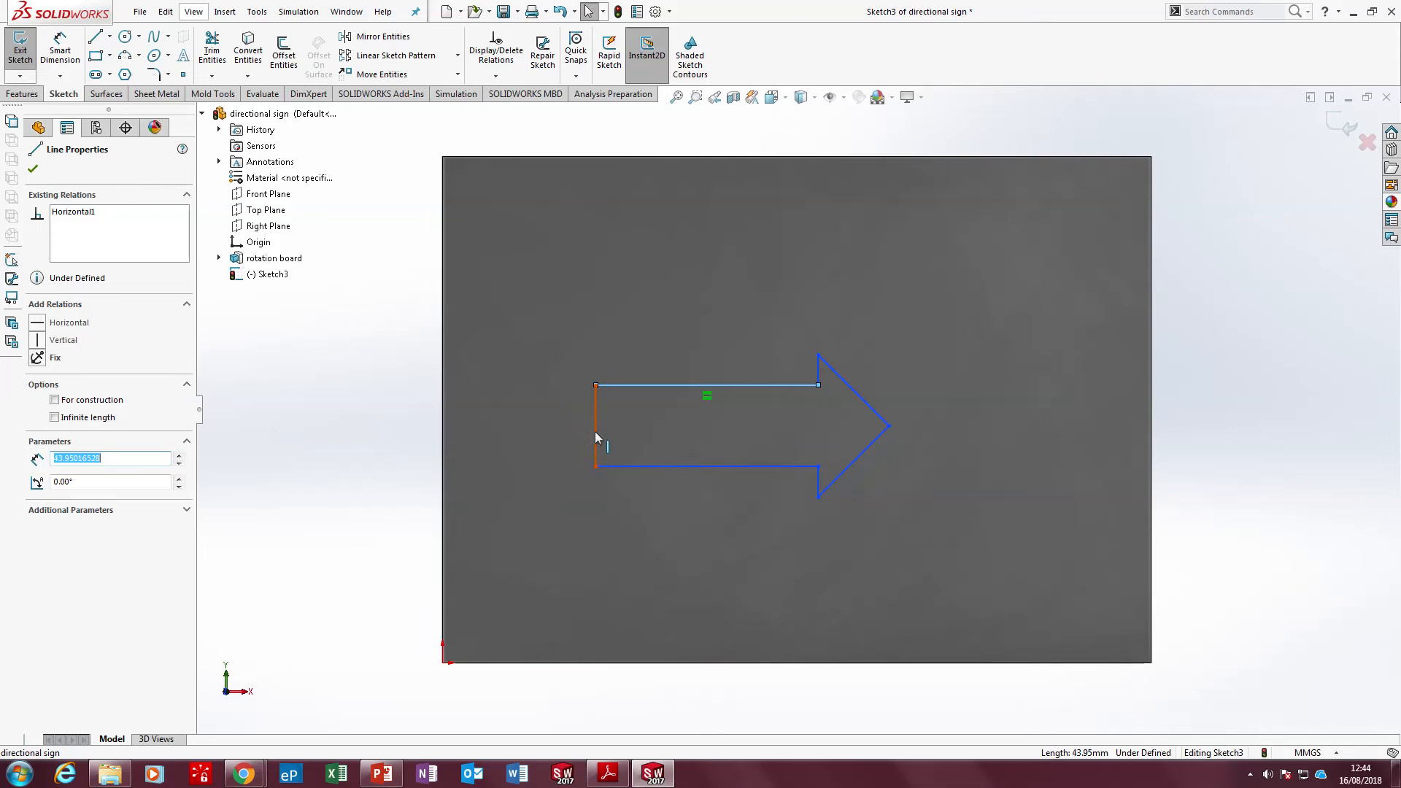
{"action": "left_click", "coordinate": [276, 429]}
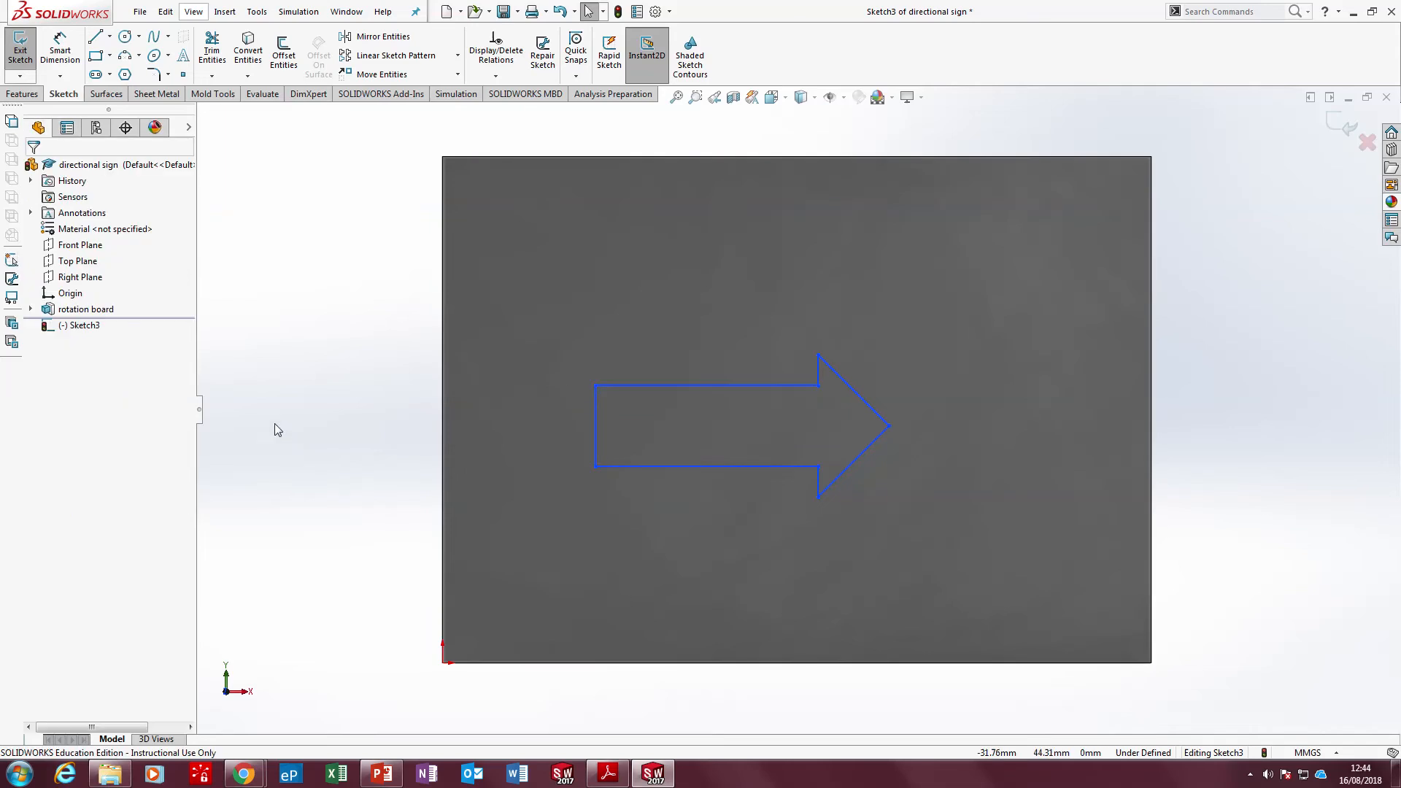
Place sketch points at the midpoints of the arrow's tail line and the board's left edge
{"action": "left_click", "coordinate": [184, 74]}
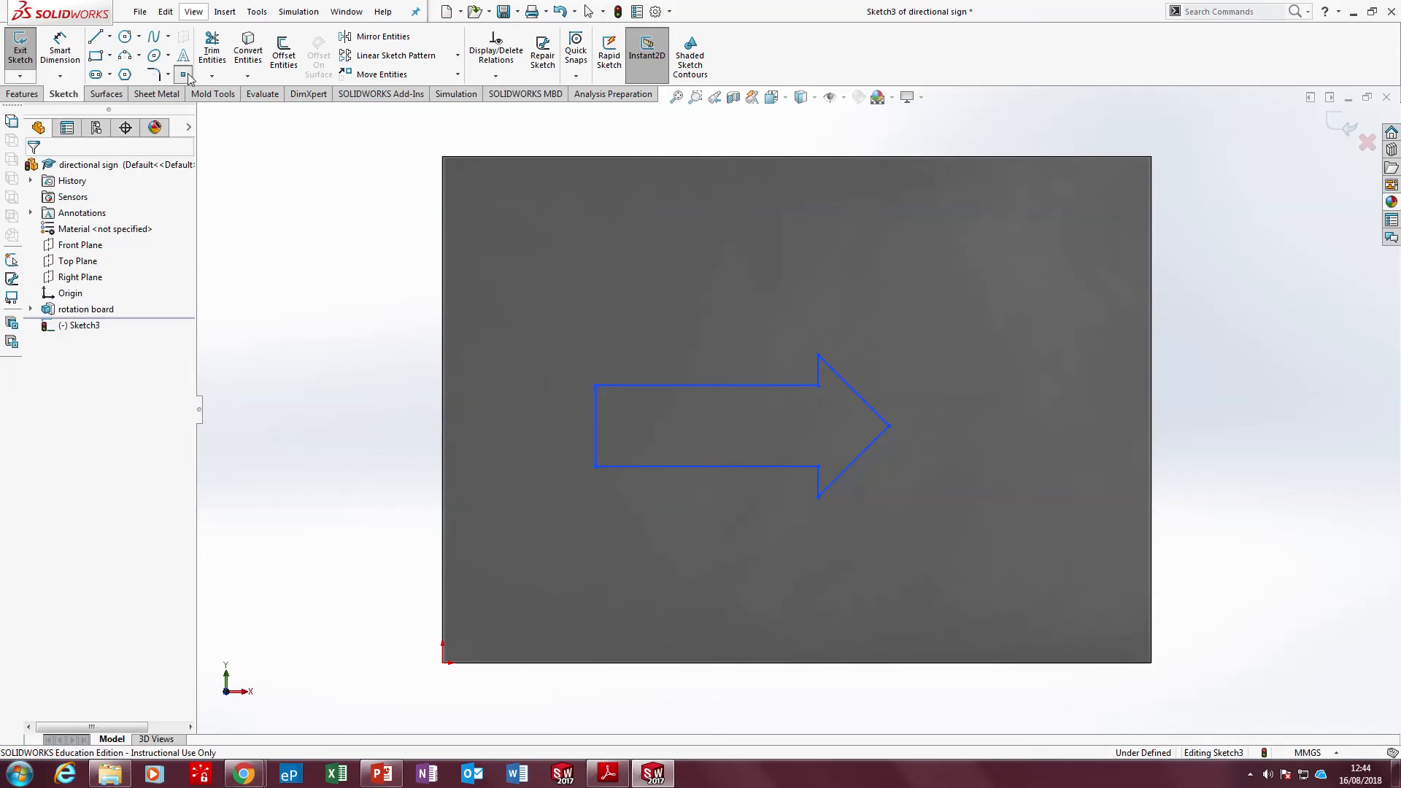
{"action": "left_click", "coordinate": [595, 424]}
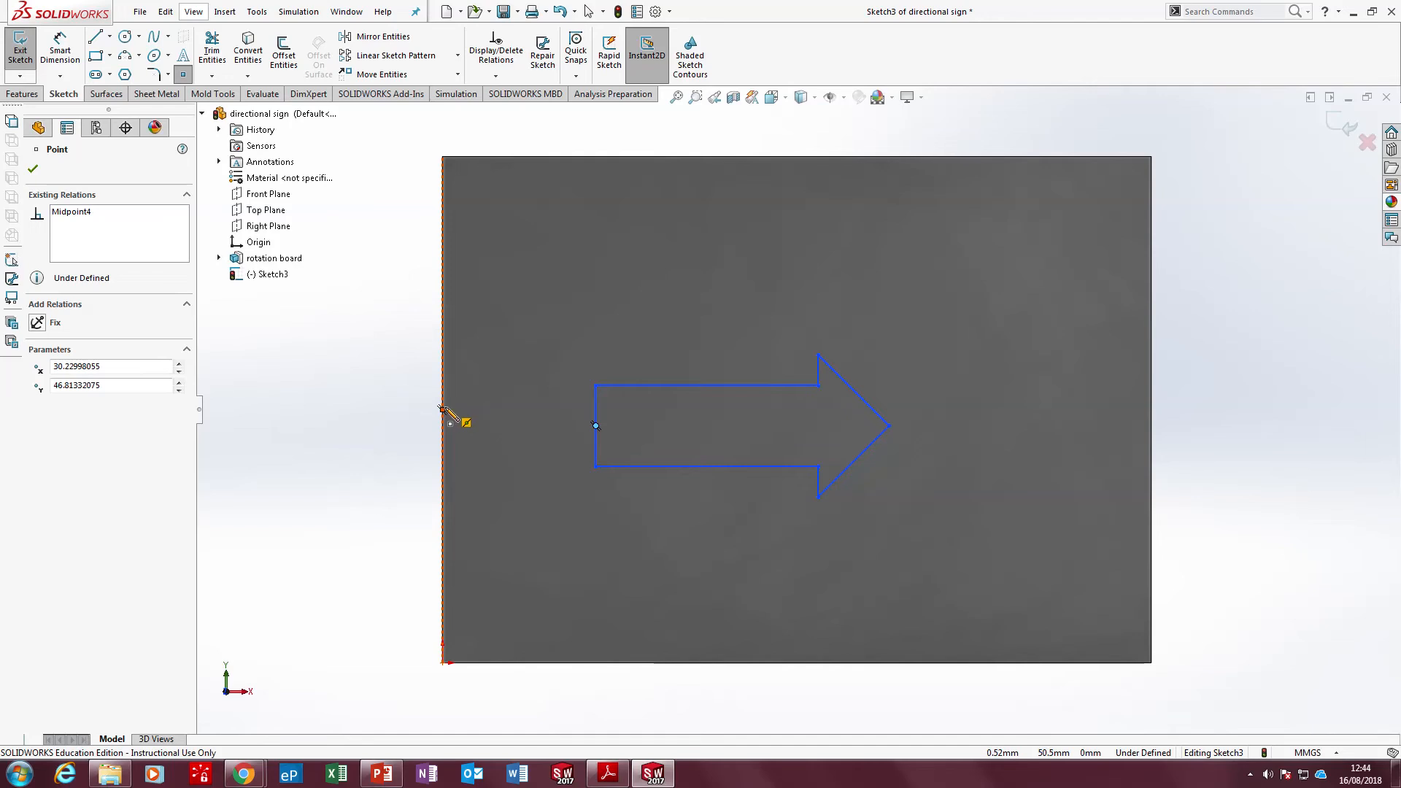
{"action": "left_click", "coordinate": [442, 410]}
{"action": "left_click", "coordinate": [32, 169]}
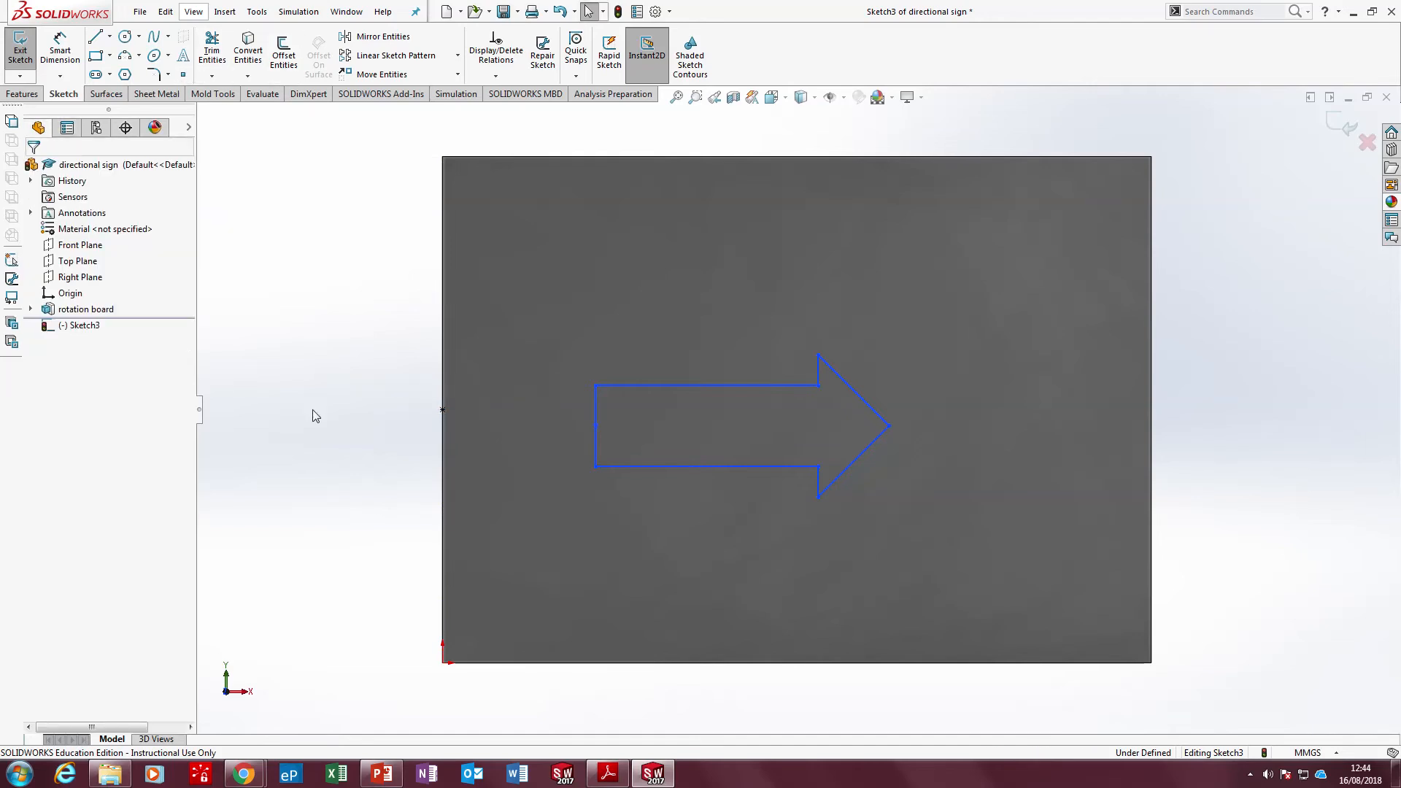
Align the two midpoints and the arrow's tip horizontally, test by moving the tip, and check the sign's dimensions in Adobe Reader
{"action": "left_click", "coordinate": [441, 409]}
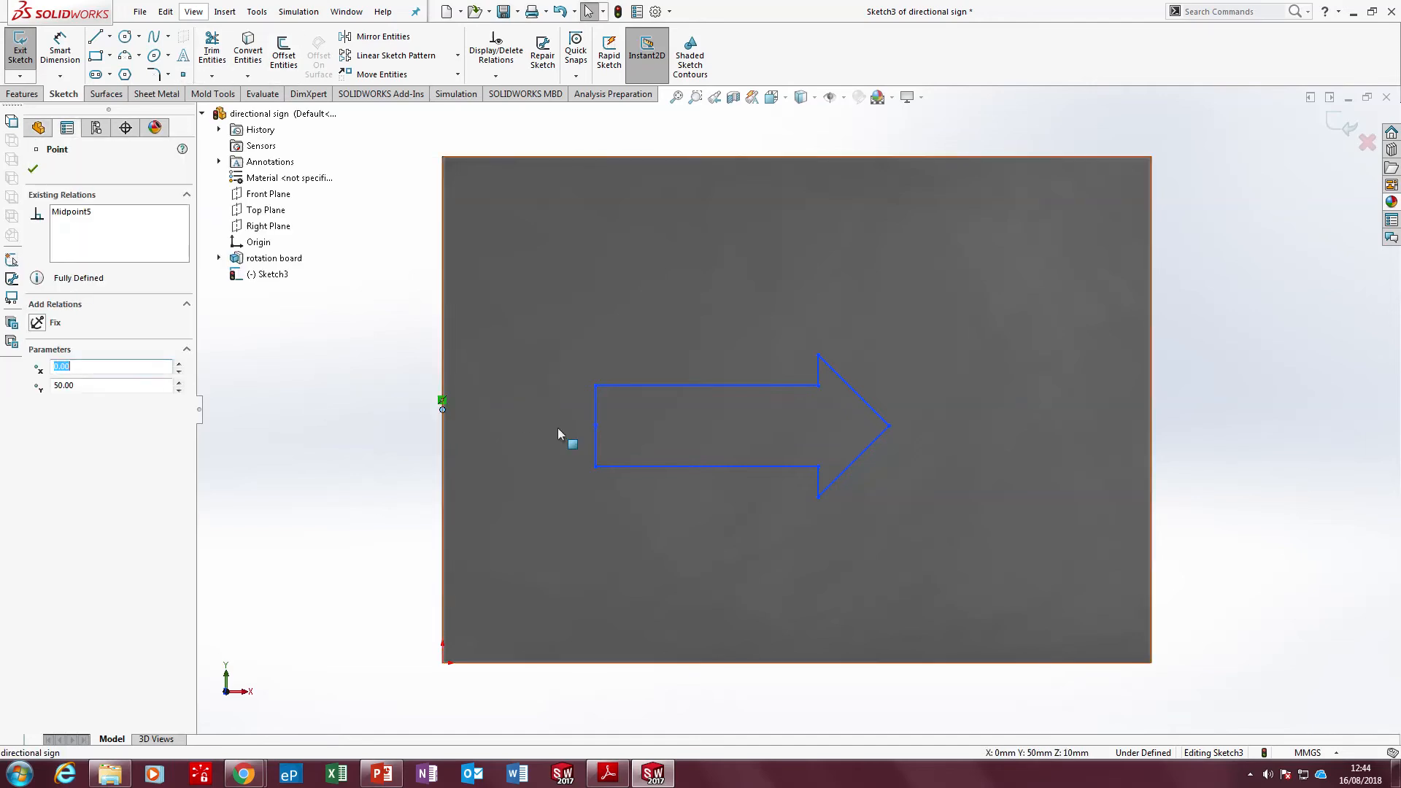
{"action": "left_click", "coordinate": [595, 426], "text": "ctrl"}
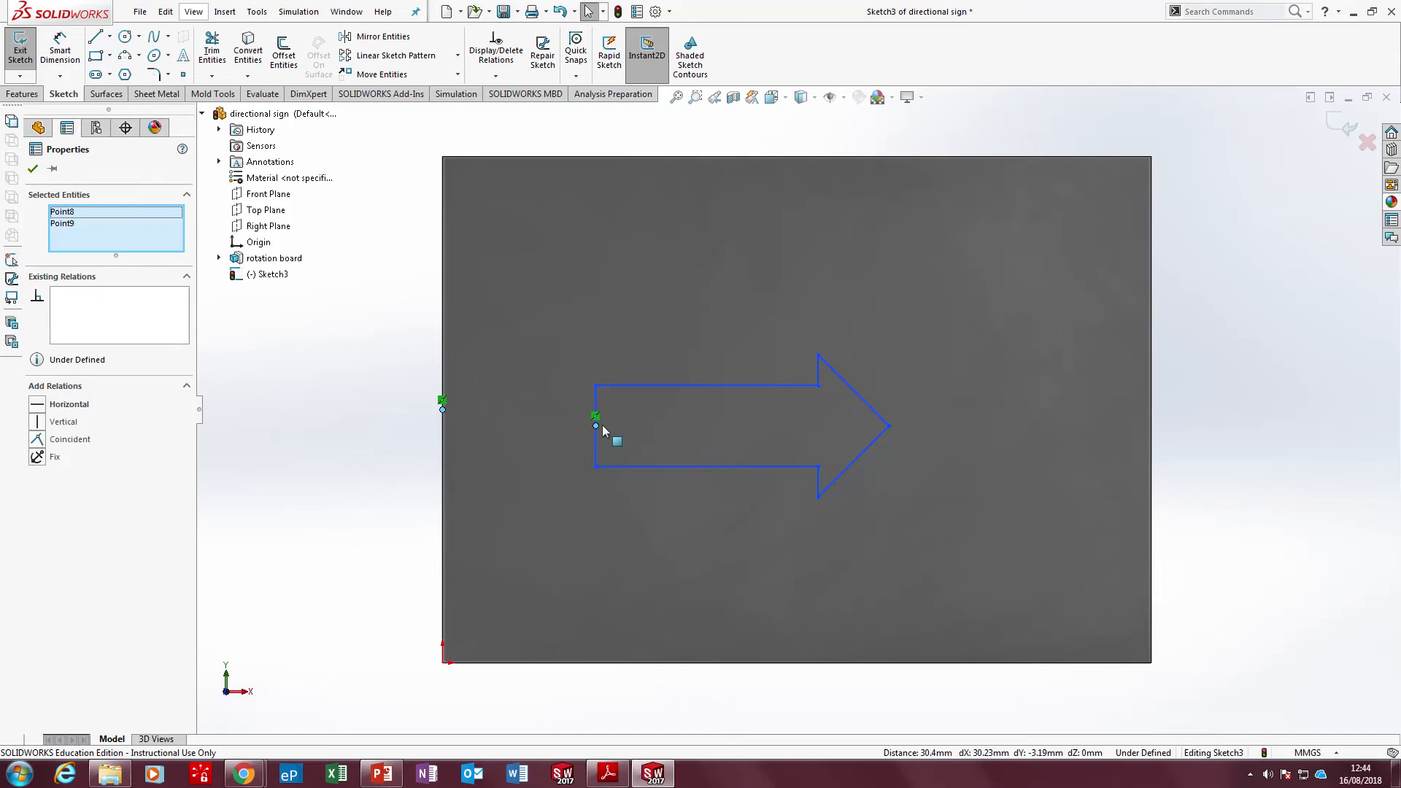
{"action": "left_click", "coordinate": [889, 426], "text": "ctrl"}
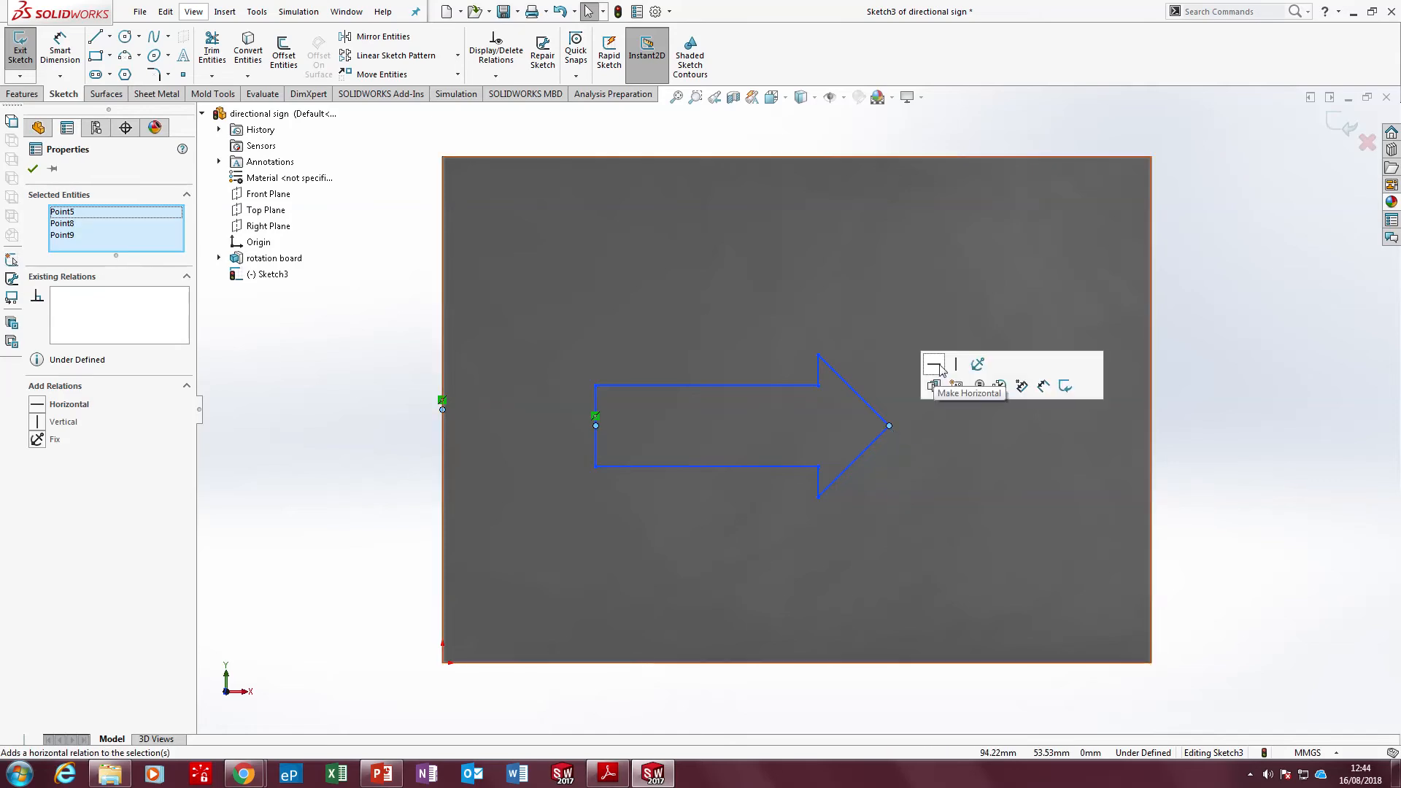
{"action": "left_click", "coordinate": [938, 367]}
{"action": "left_click", "coordinate": [1173, 499]}
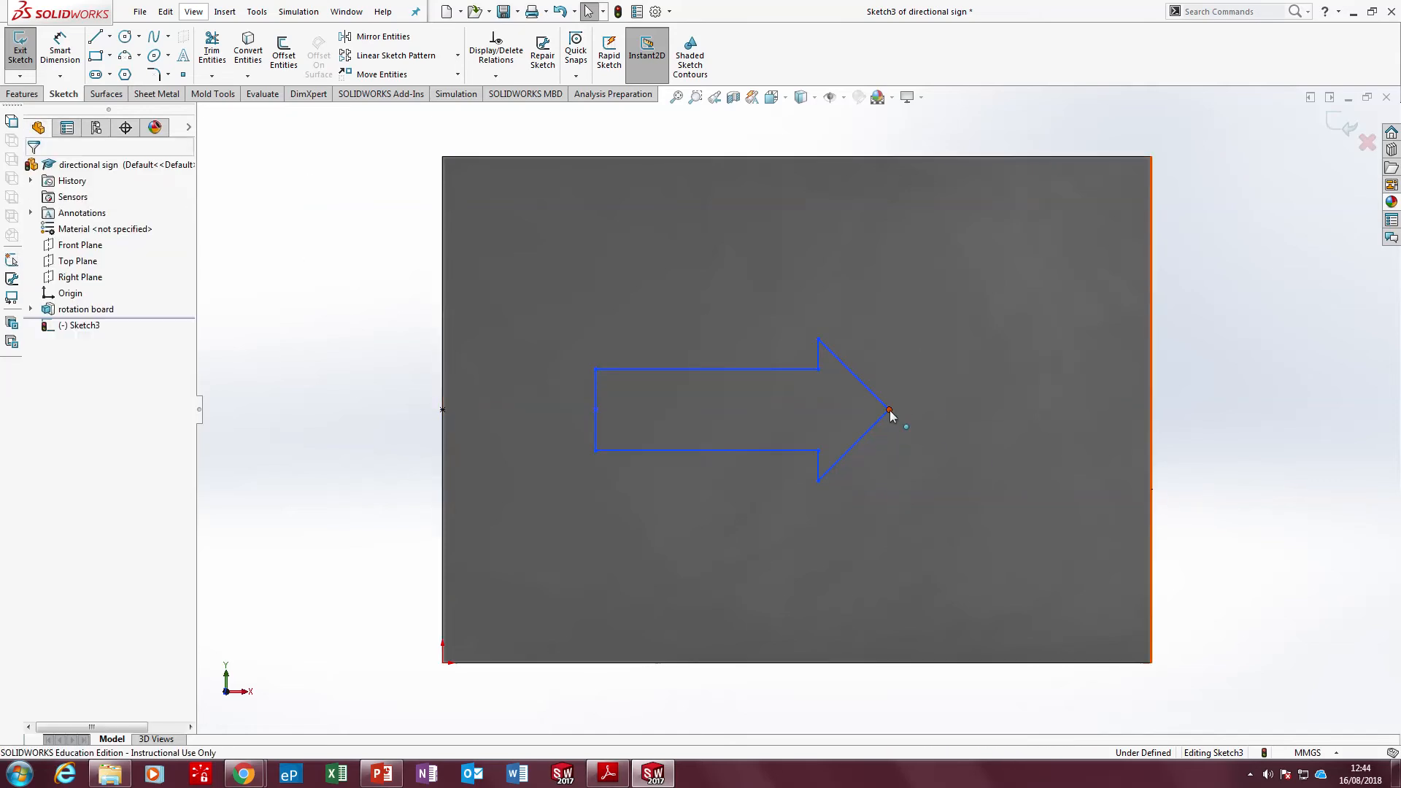
{"action": "mouse_move", "coordinate": [889, 410]}
{"action": "left_mouse_down"}
{"action": "mouse_move", "coordinate": [972, 423]}
{"action": "mouse_move", "coordinate": [931, 425]}
{"action": "mouse_move", "coordinate": [882, 373]}
{"action": "mouse_move", "coordinate": [899, 401]}
{"action": "left_mouse_up"}
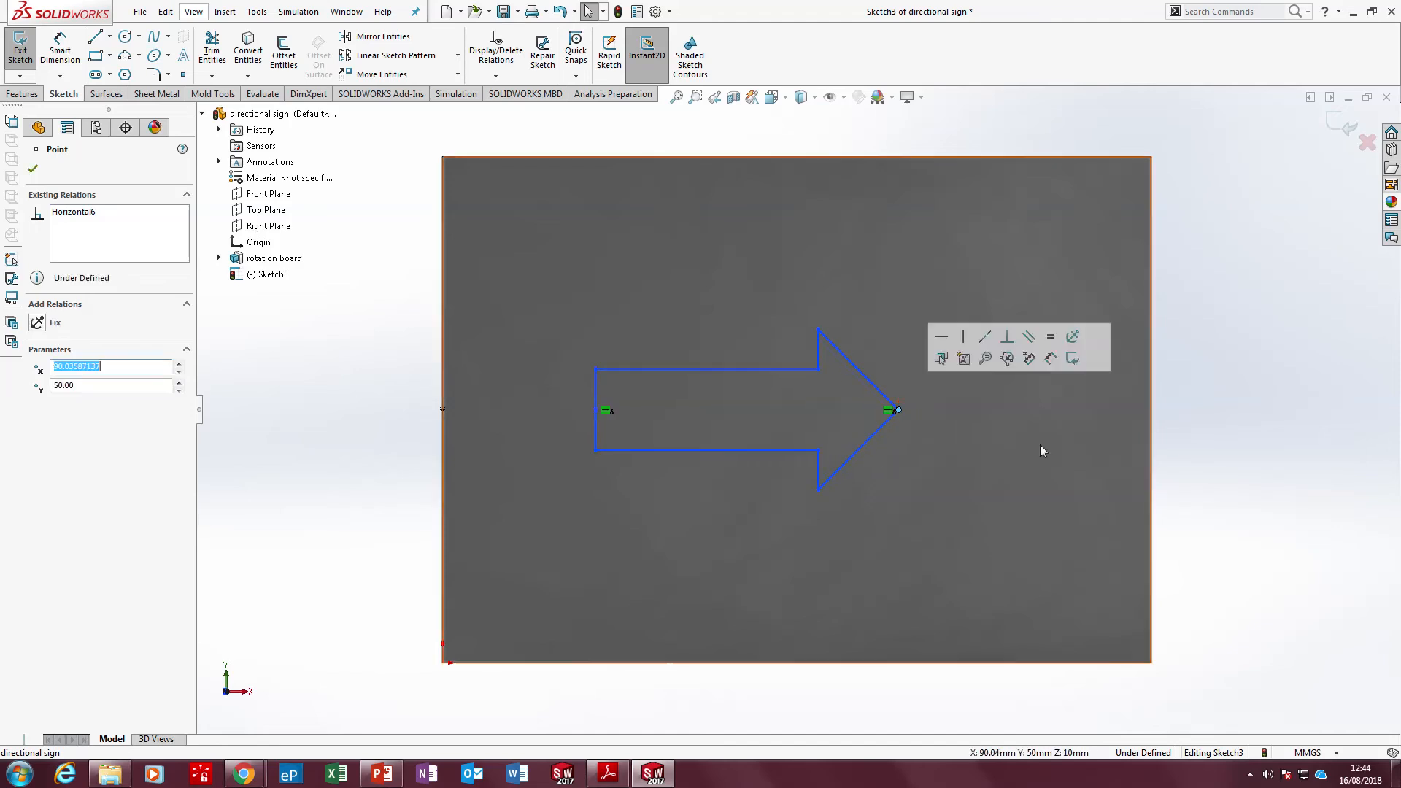
{"action": "left_click", "coordinate": [600, 776]}
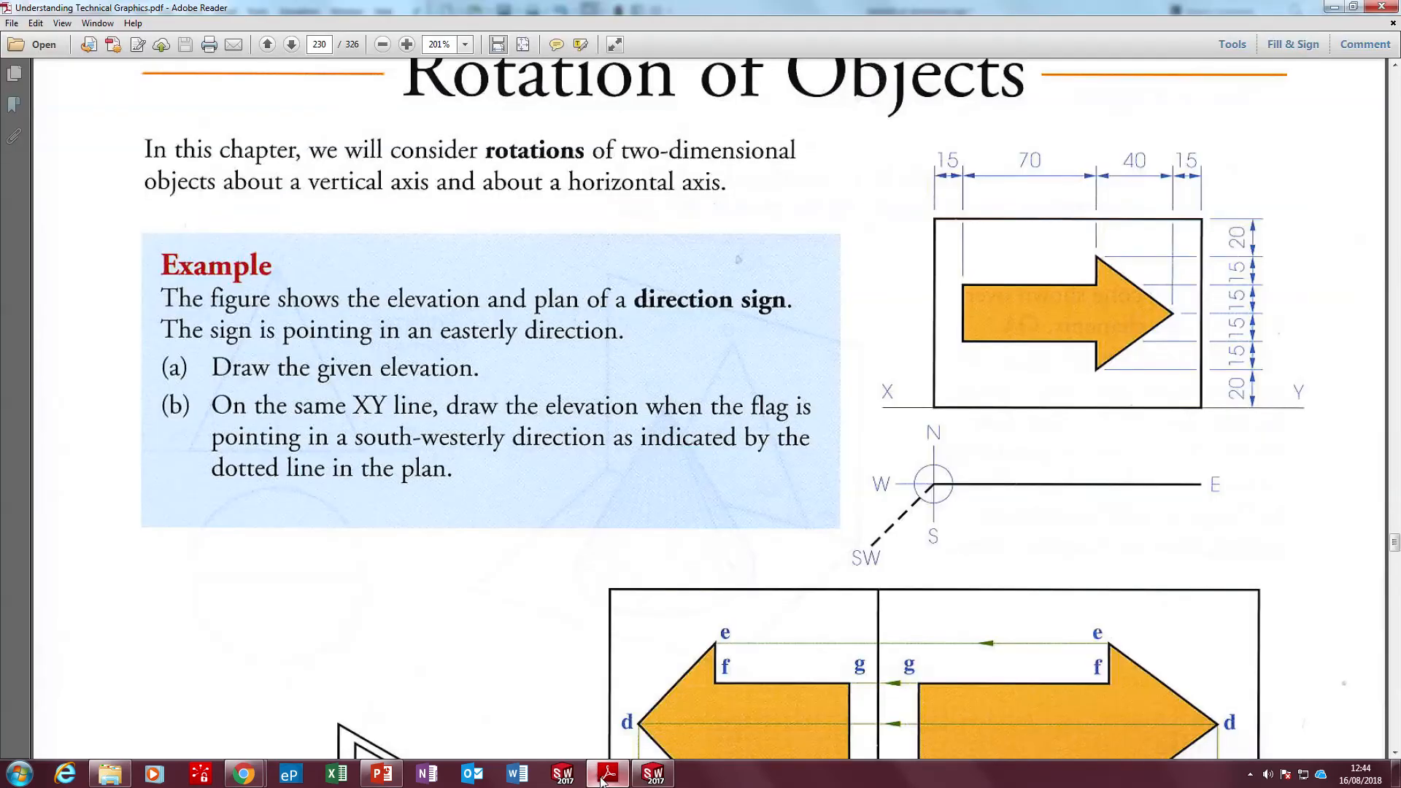
{"action": "left_click", "coordinate": [606, 774]}
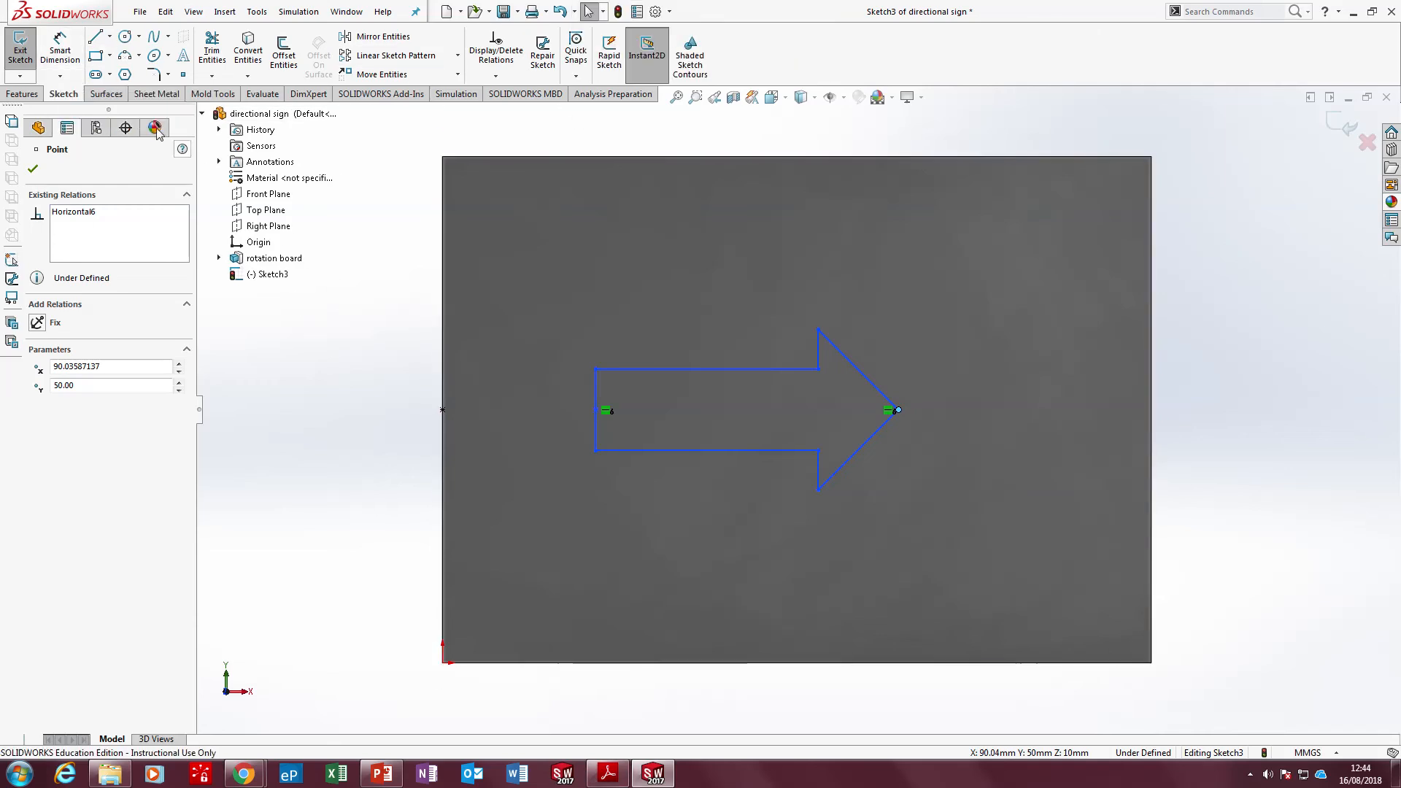
{"action": "left_click", "coordinate": [60, 55]}
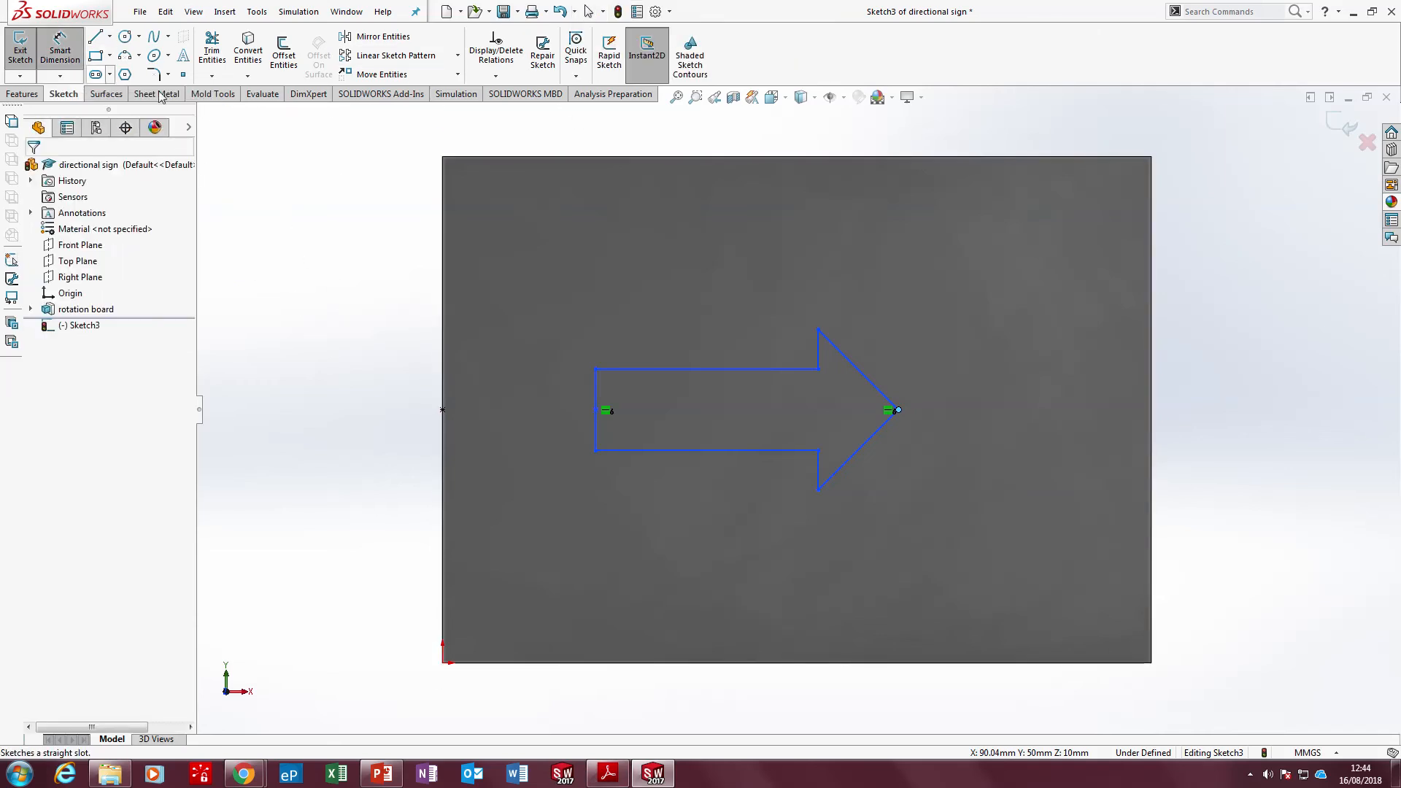
{"action": "left_click", "coordinate": [441, 276]}
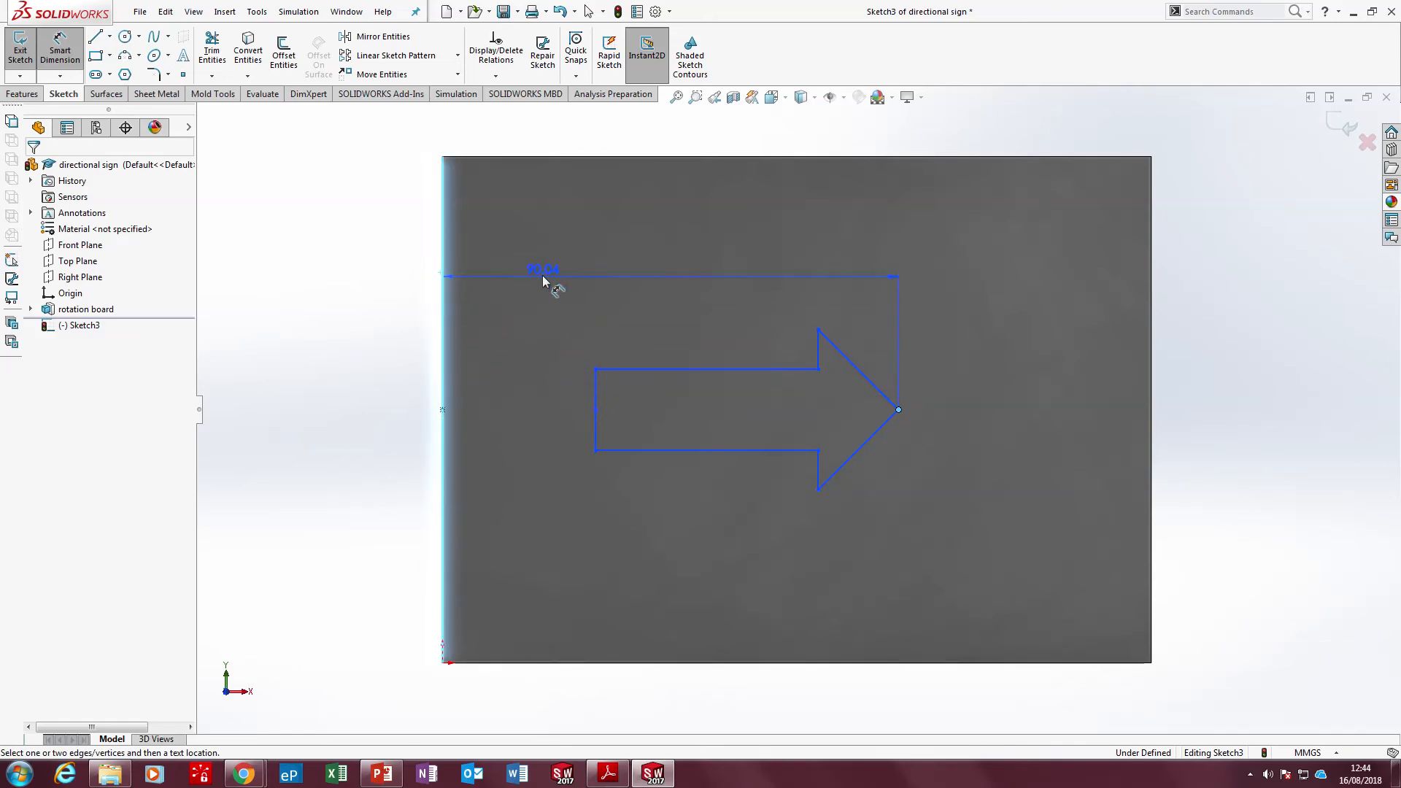
{"action": "key", "text": "Escape"}
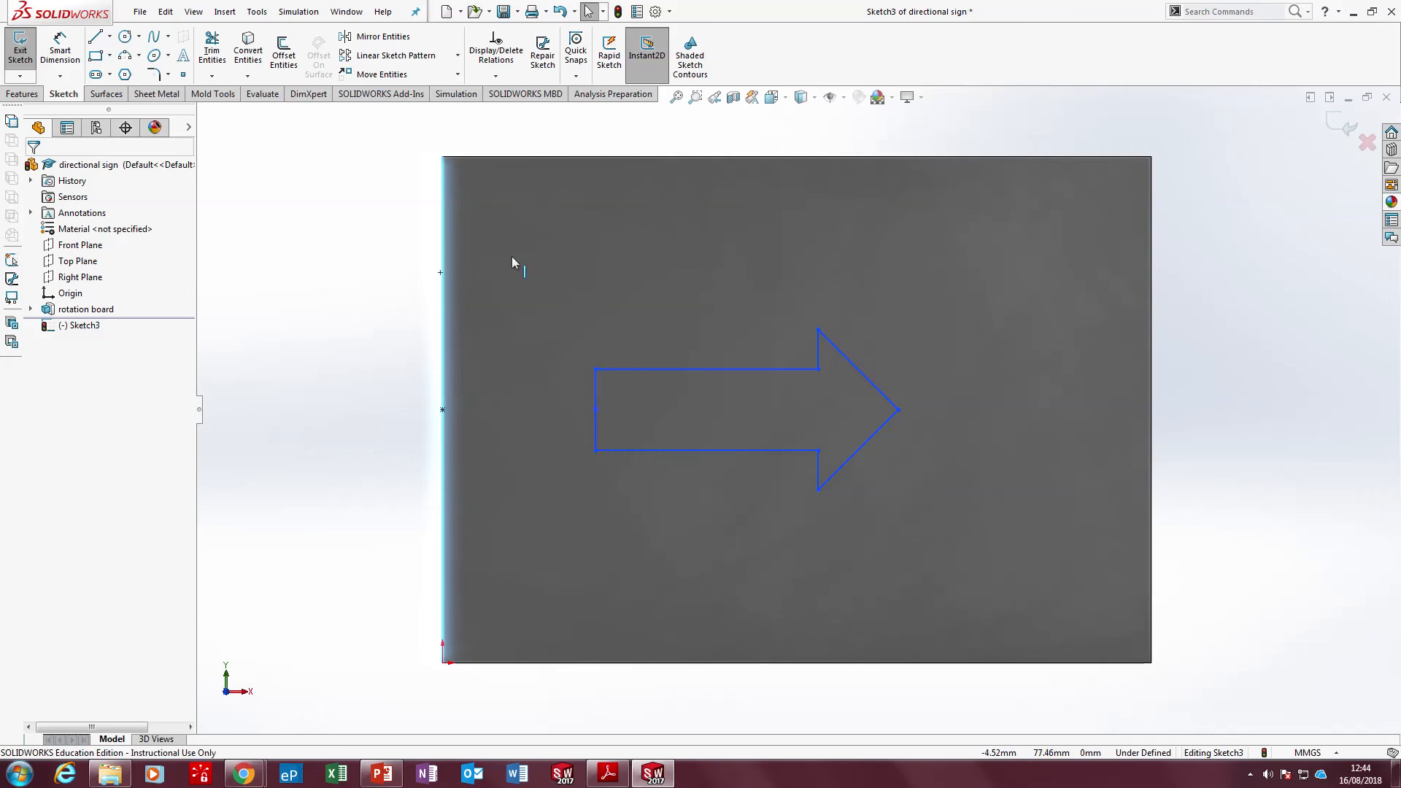
{"action": "left_click", "coordinate": [796, 398]}
{"action": "left_click", "coordinate": [1235, 458]}
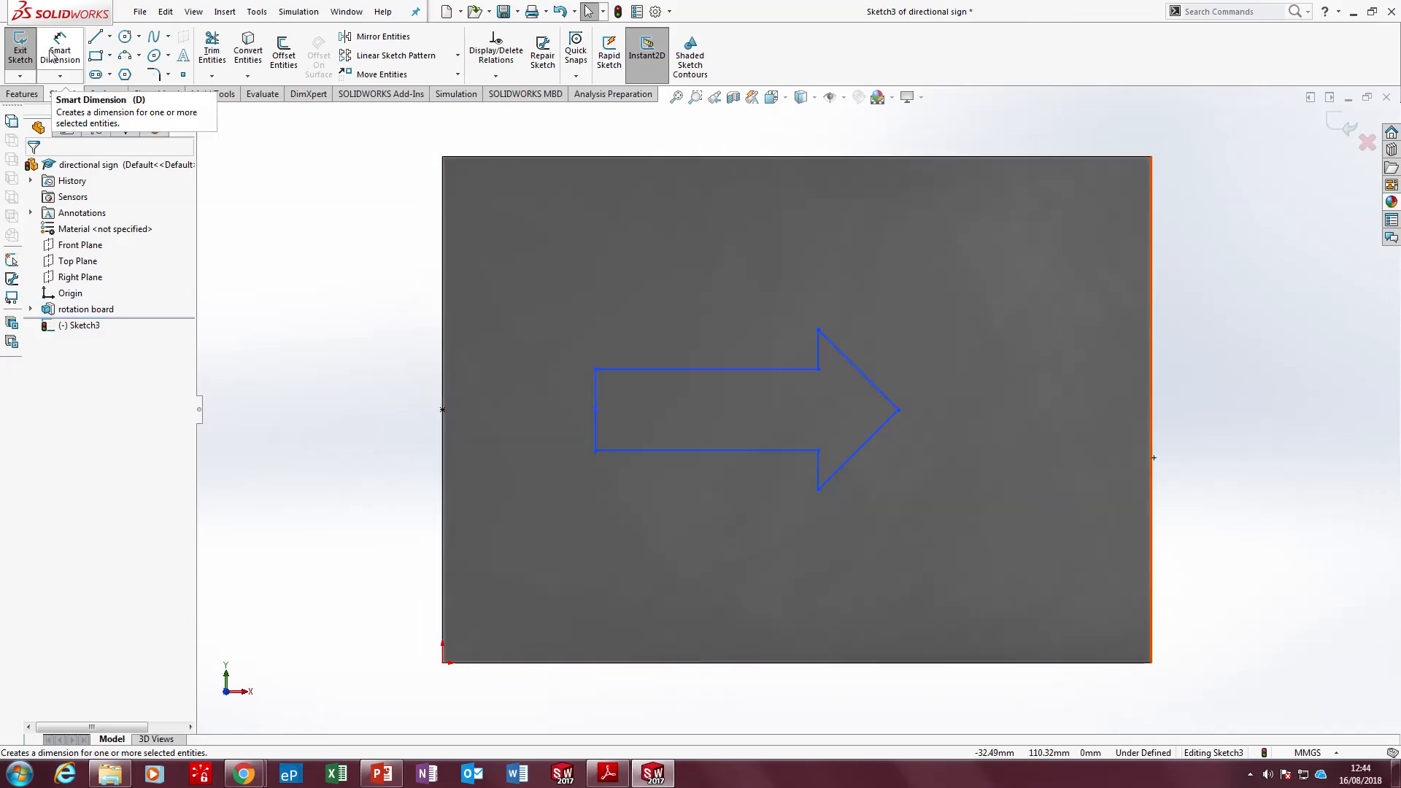
Dimension the arrow's tail line 15 mm from the board's left edge, as given in the Adobe Reader drawing
{"action": "left_click", "coordinate": [60, 51]}
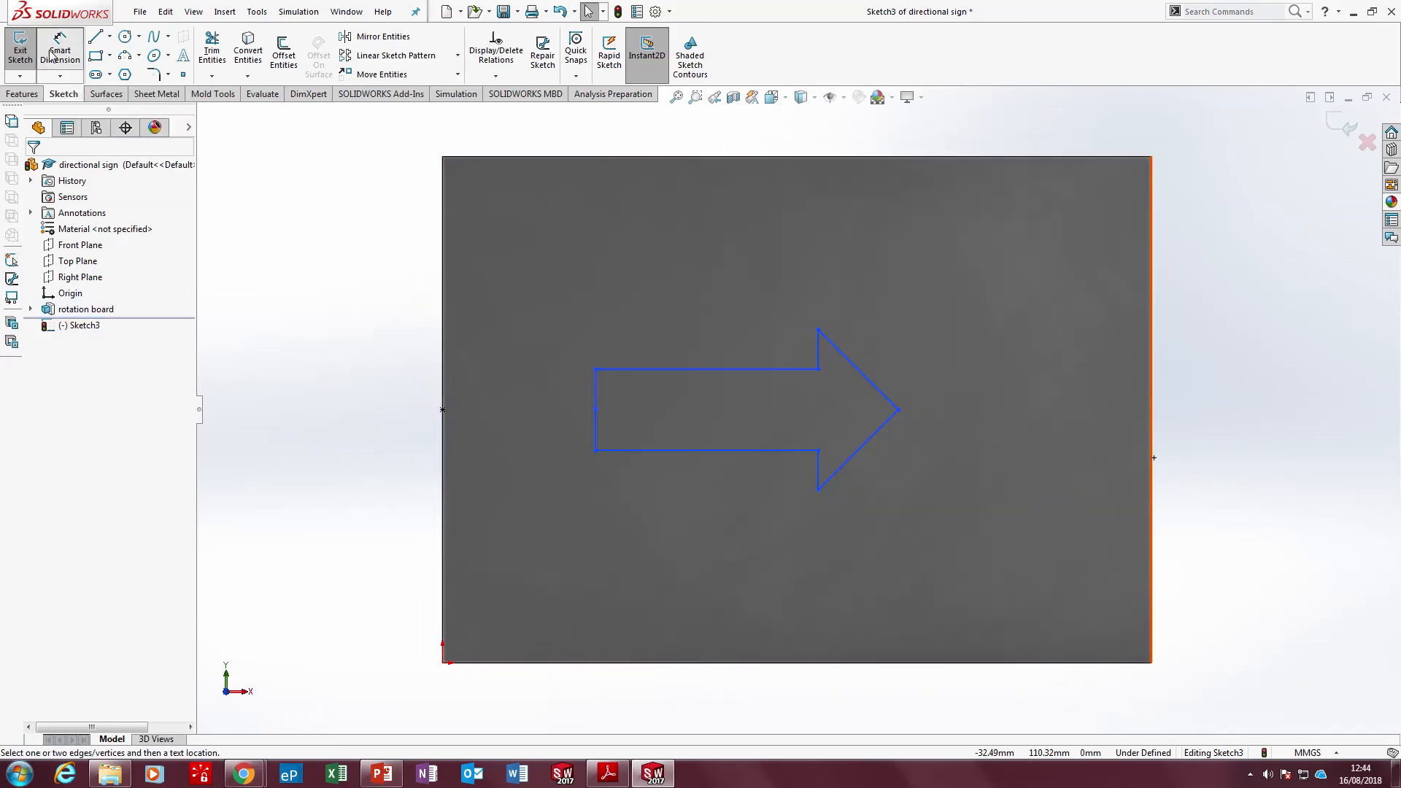
{"action": "left_click", "coordinate": [442, 349]}
{"action": "left_click", "coordinate": [597, 399]}
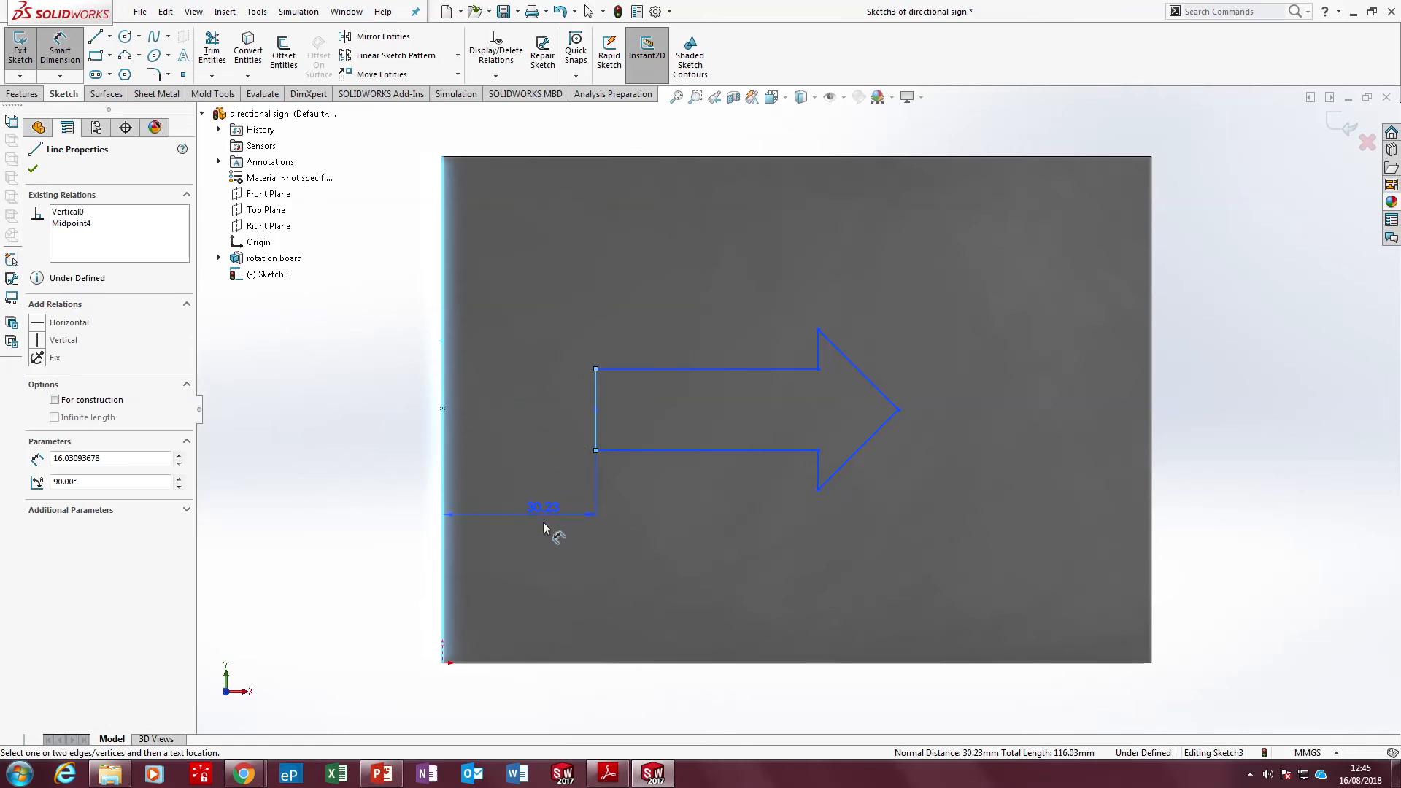
{"action": "left_click", "coordinate": [547, 543]}
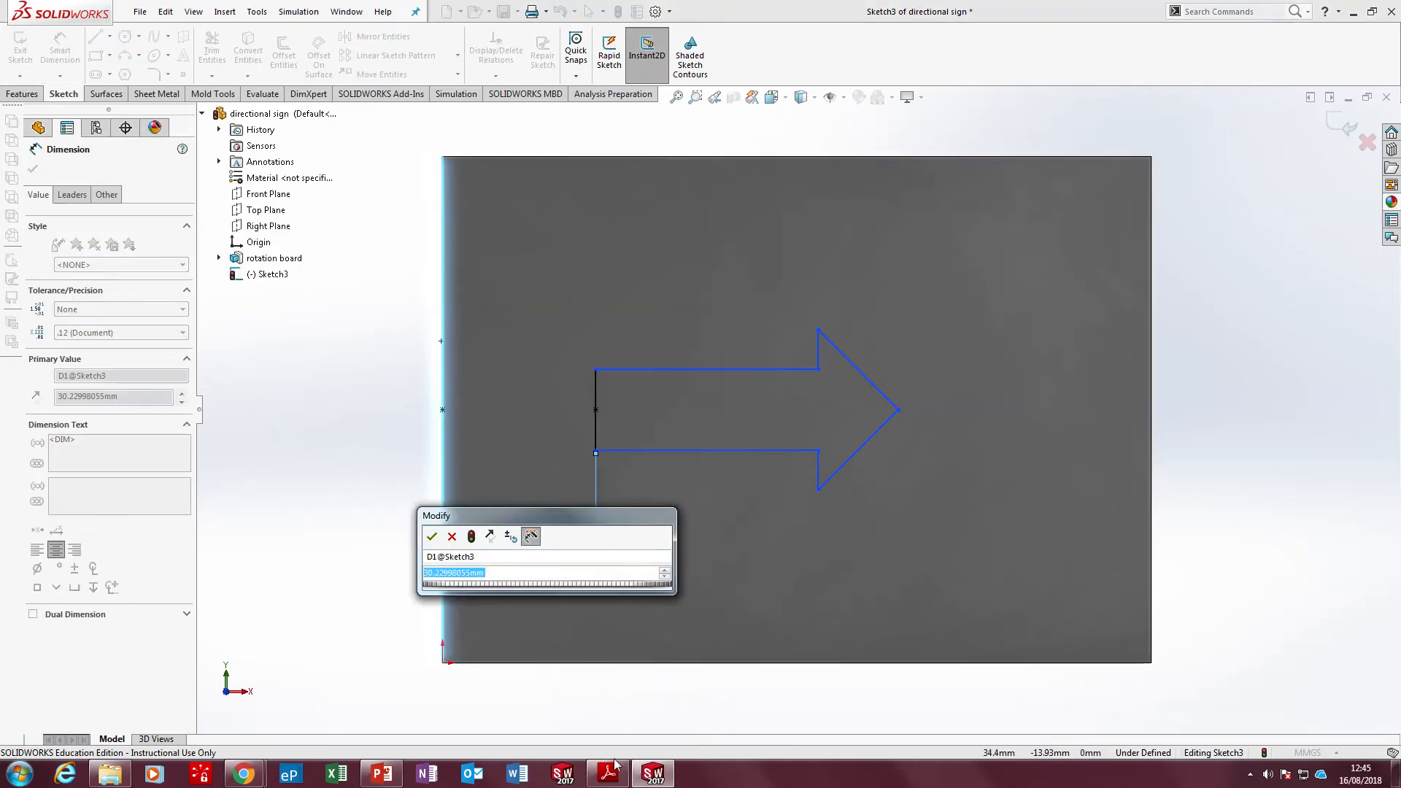
{"action": "mouse_move", "coordinate": [617, 767]}
{"action": "mouse_move", "coordinate": [621, 677]}
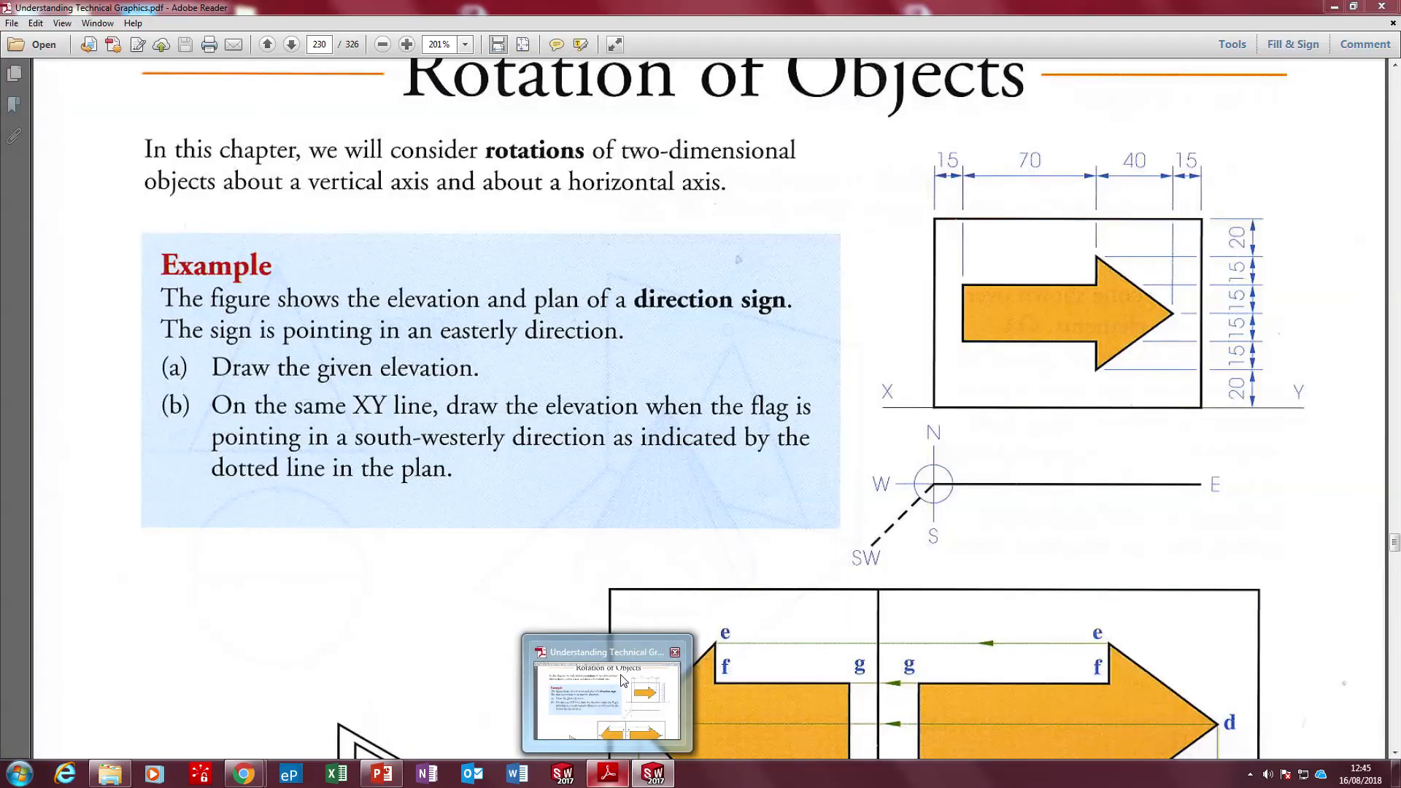
{"action": "type", "text": "15"}
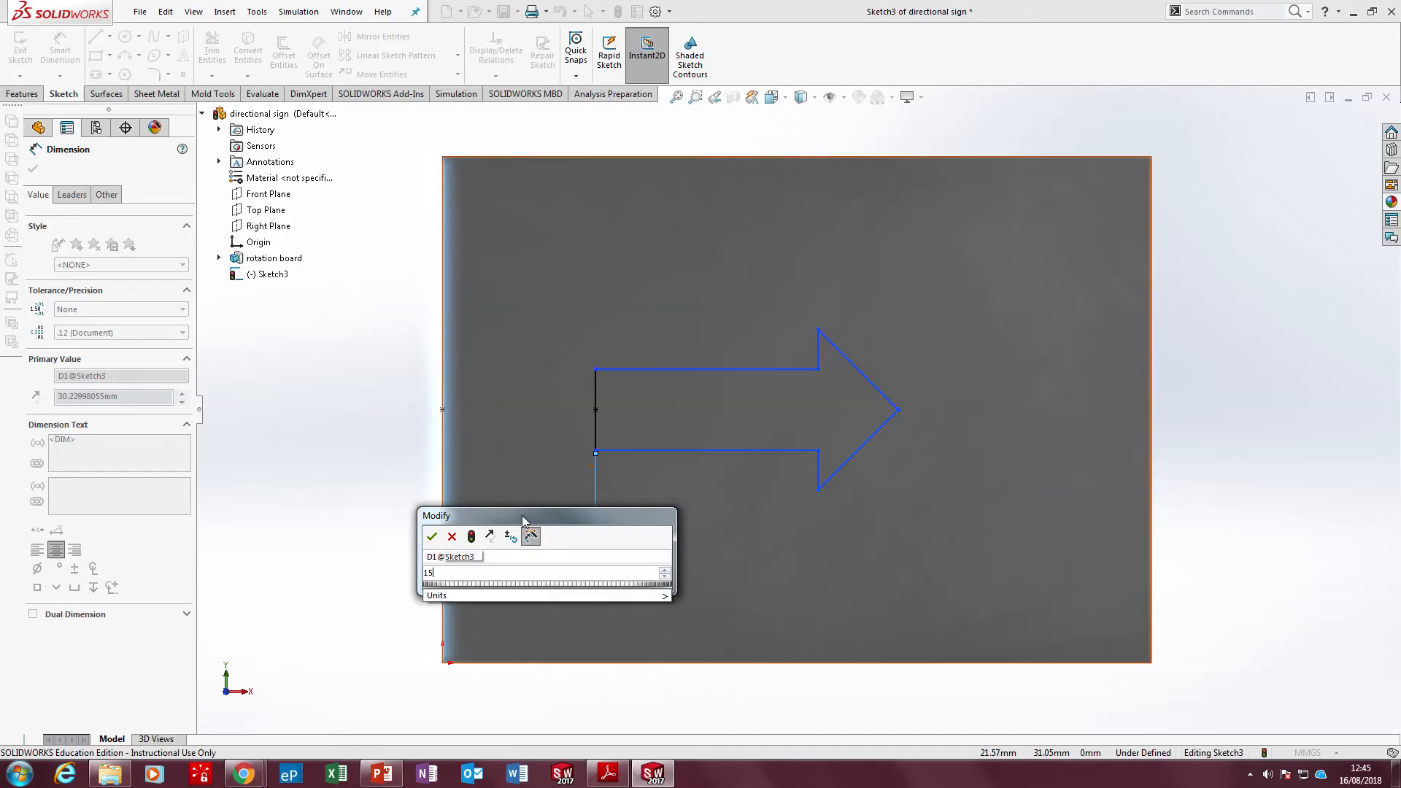
{"action": "key", "text": "Return"}
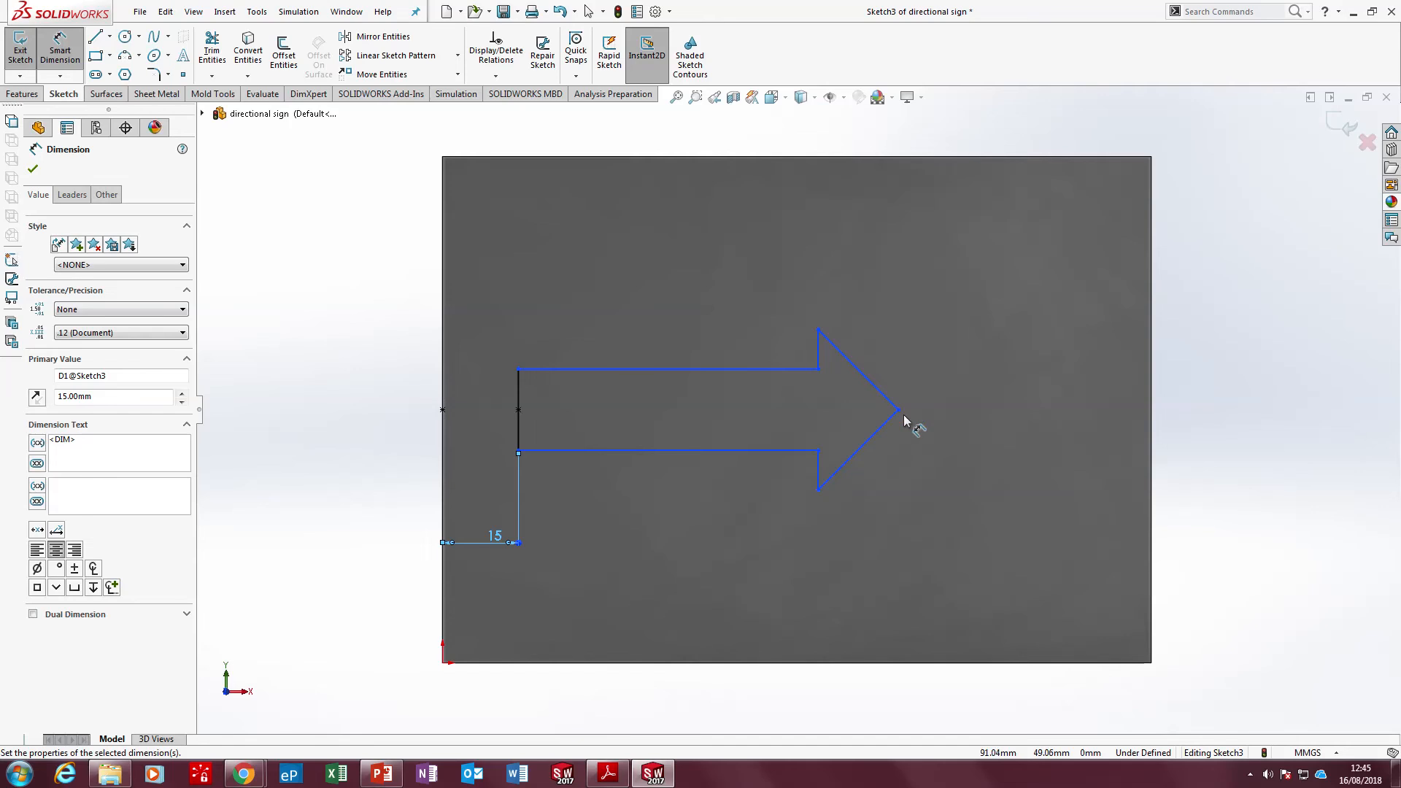
Check the drawing in Adobe Reader and dimension the arrow's tip 15 mm from the board's right edge
{"action": "left_click", "coordinate": [613, 772]}
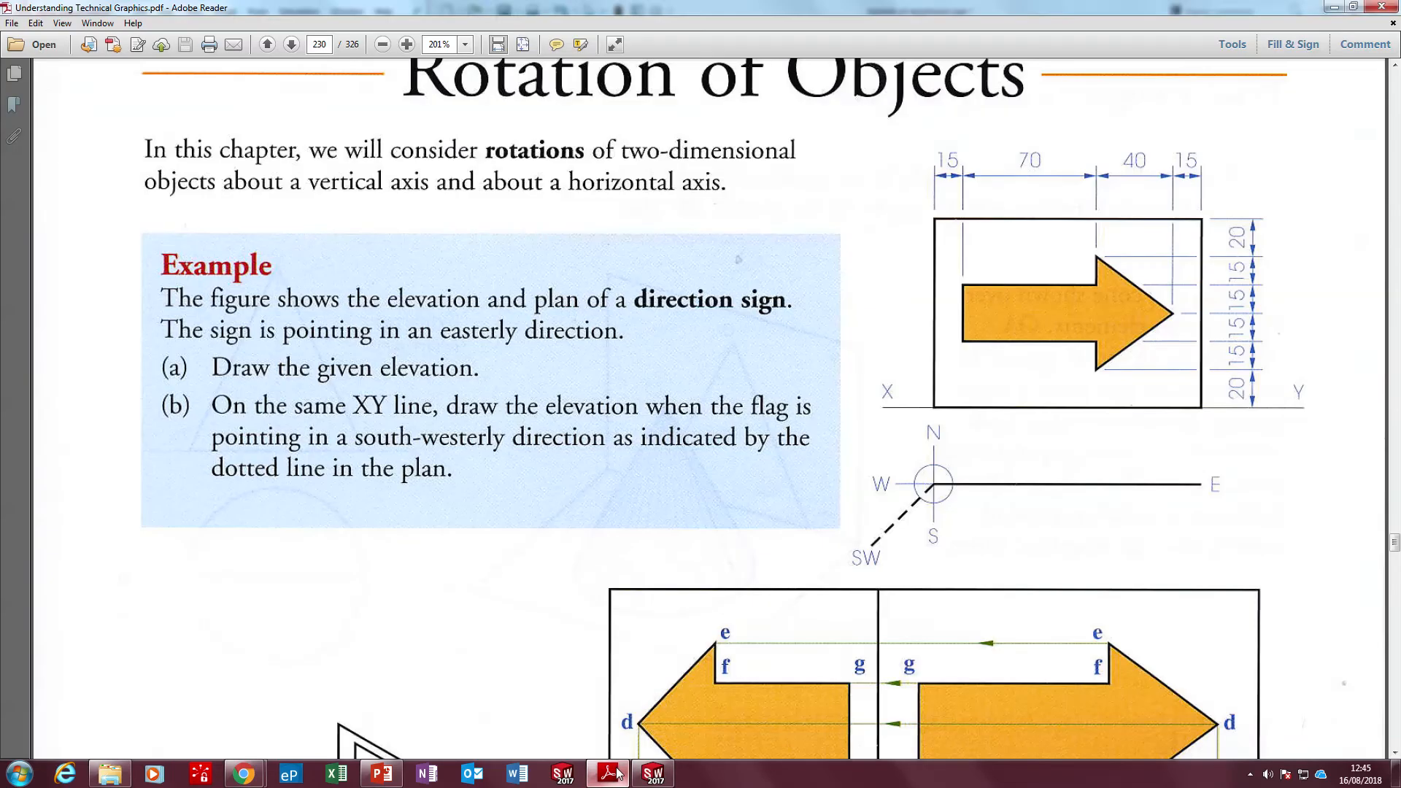
{"action": "left_click", "coordinate": [617, 772]}
{"action": "left_click", "coordinate": [898, 410]}
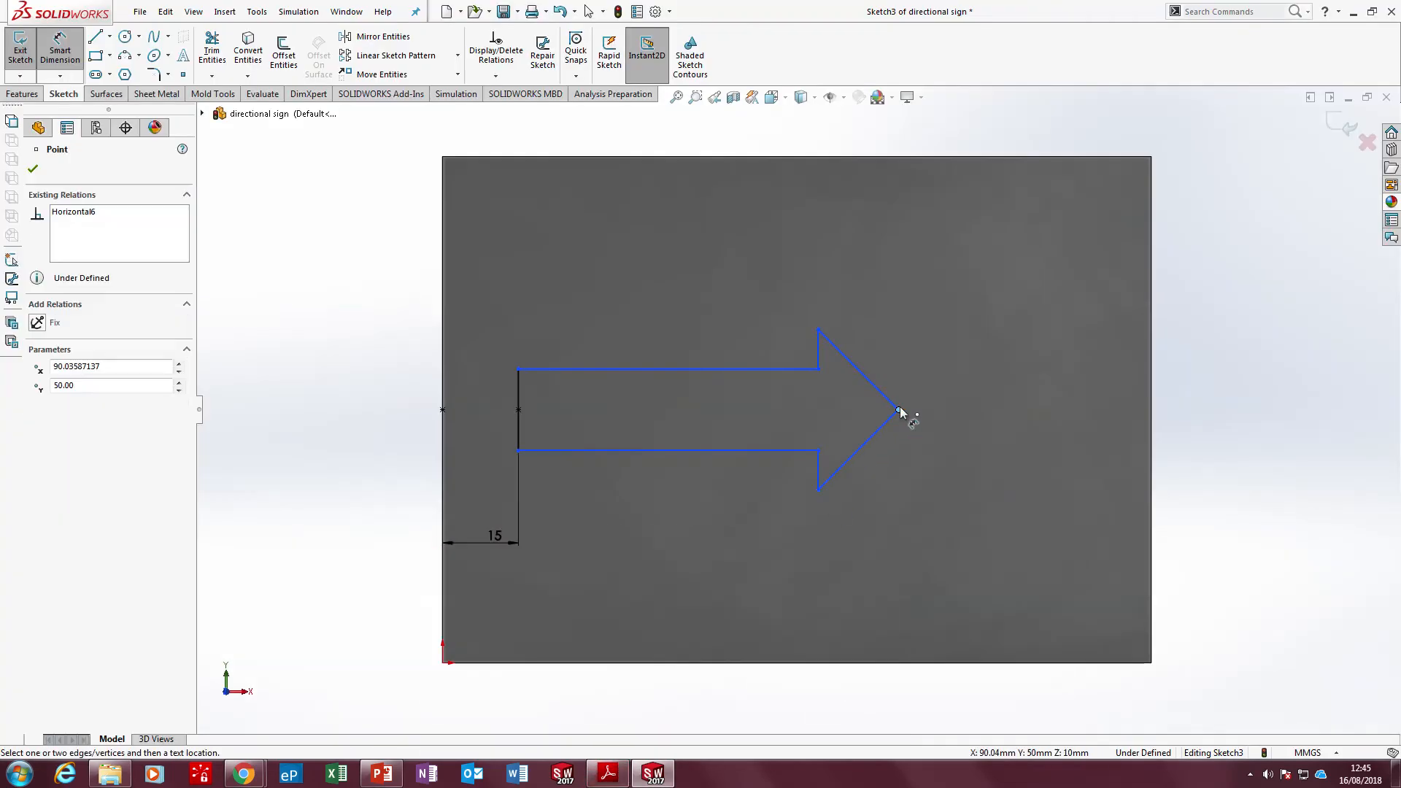
{"action": "left_click", "coordinate": [1154, 410]}
{"action": "left_click", "coordinate": [1211, 473]}
{"action": "type", "text": "1"}
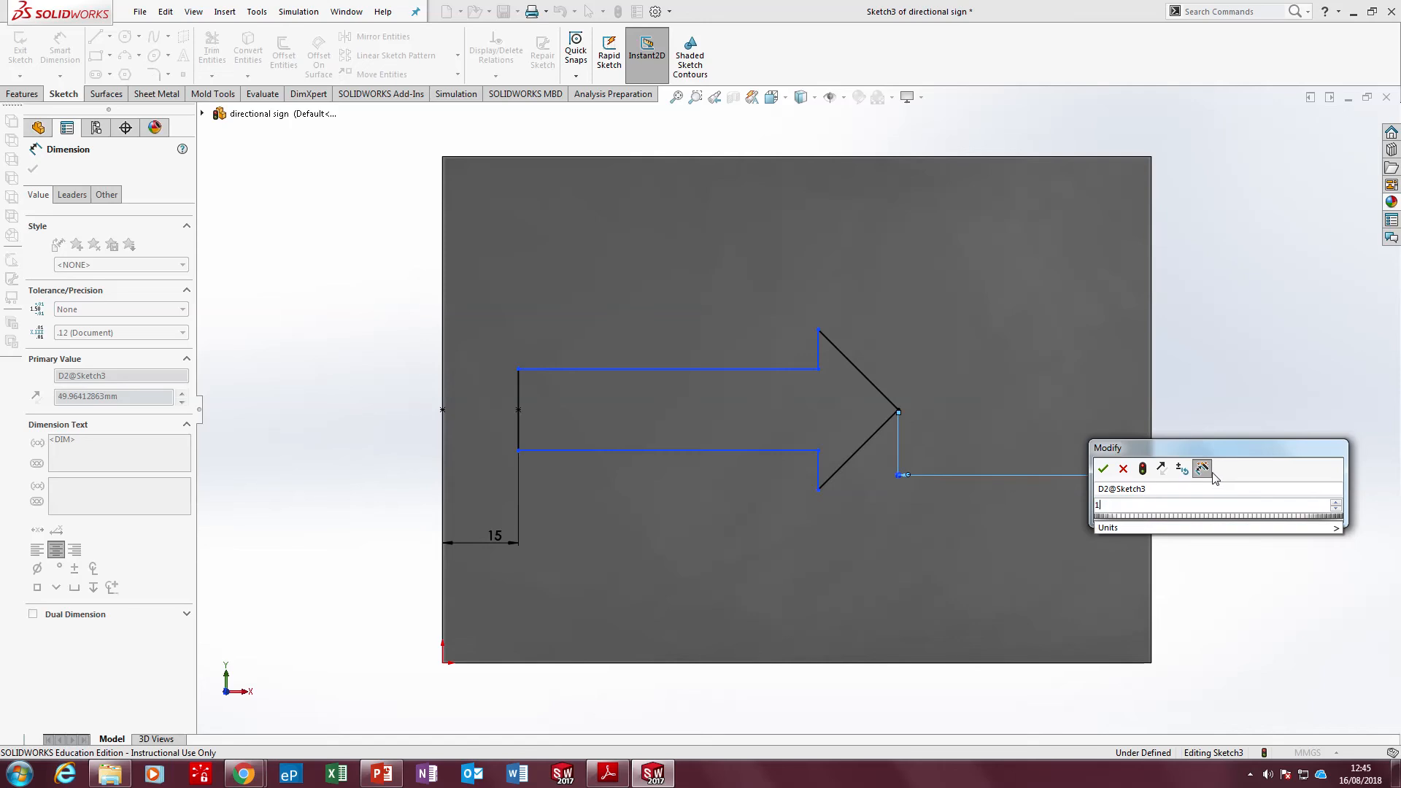
{"action": "type", "text": "5"}
{"action": "key", "text": "Return"}
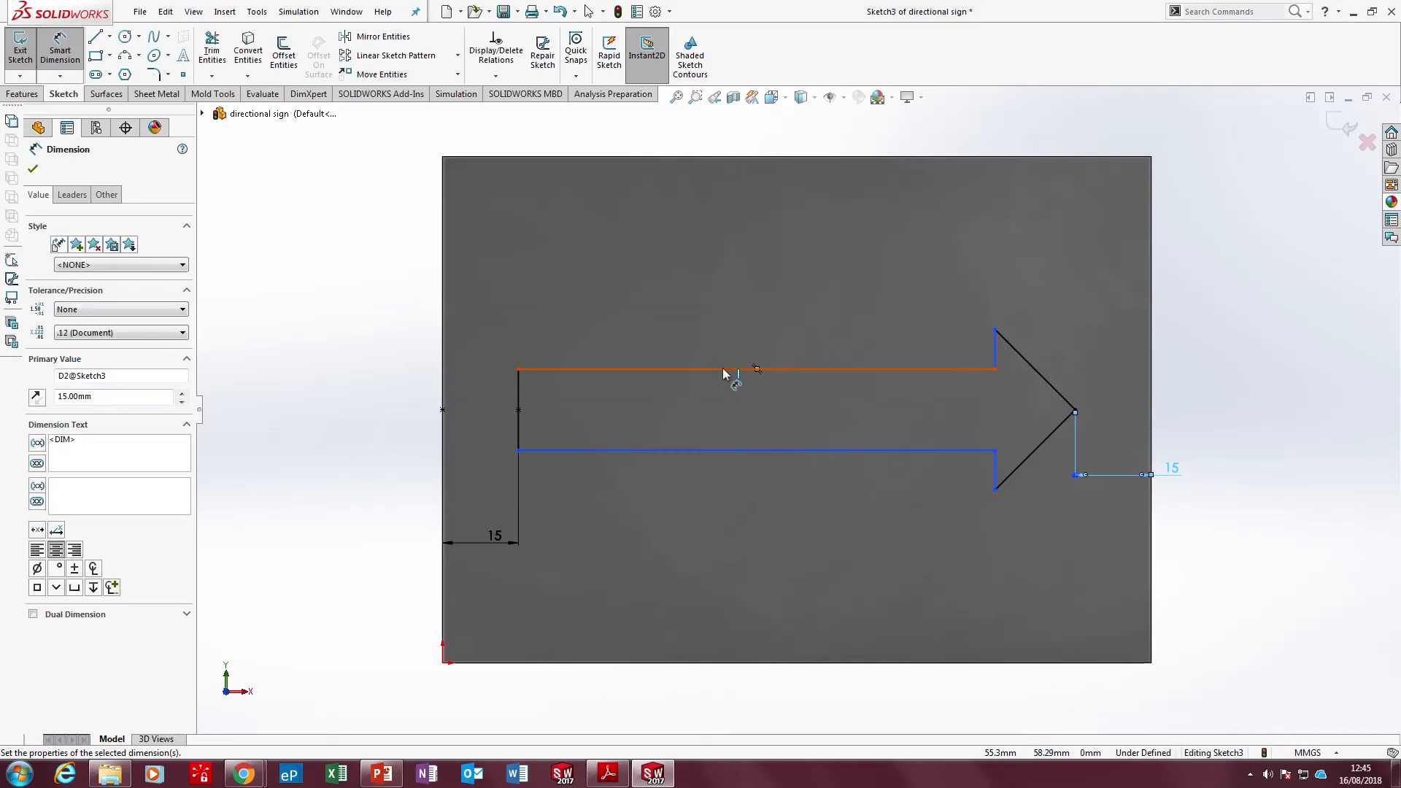
Dimension the arrow's upper shaft line to 70 mm and check it against the drawing in Adobe Reader
{"action": "left_click", "coordinate": [723, 370]}
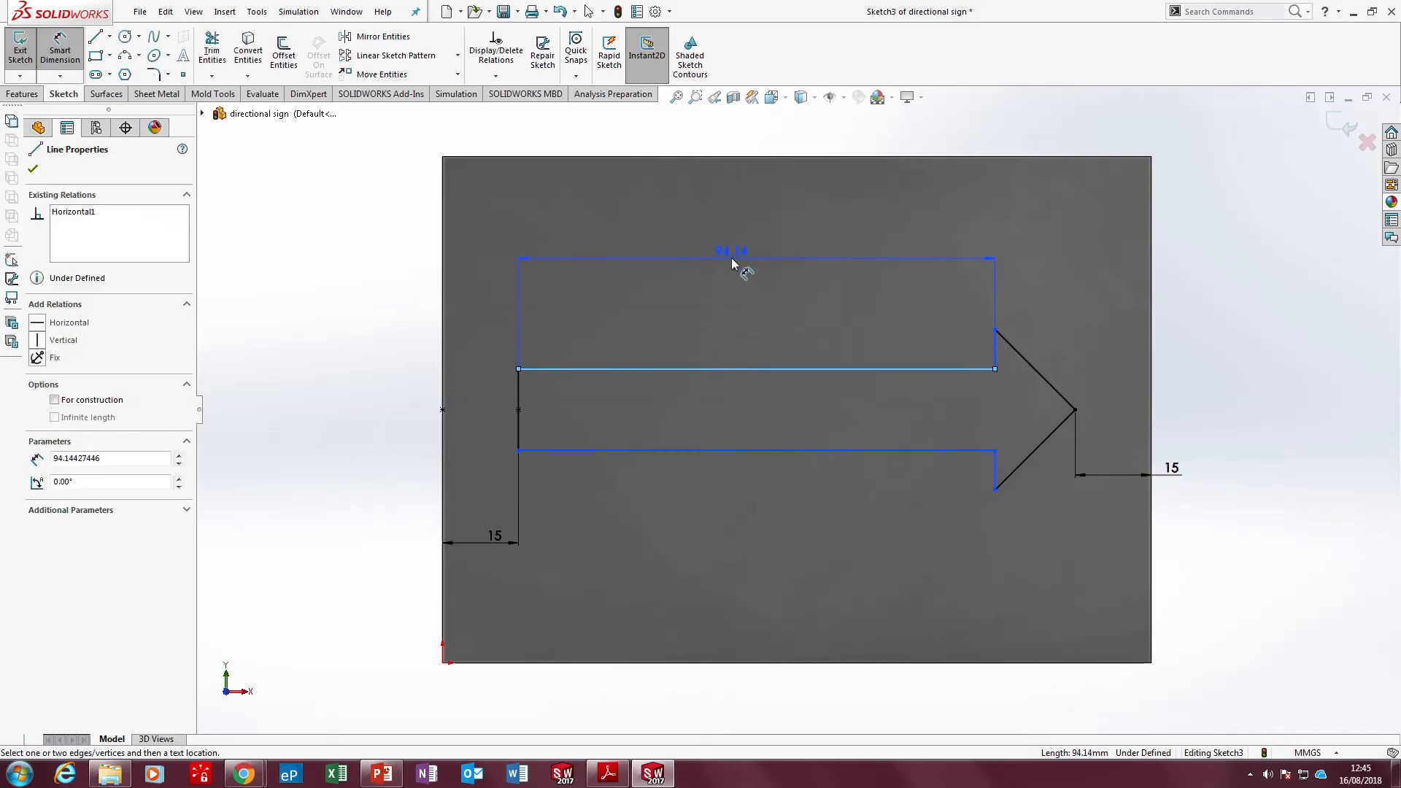
{"action": "left_click", "coordinate": [731, 258]}
{"action": "type", "text": "70"}
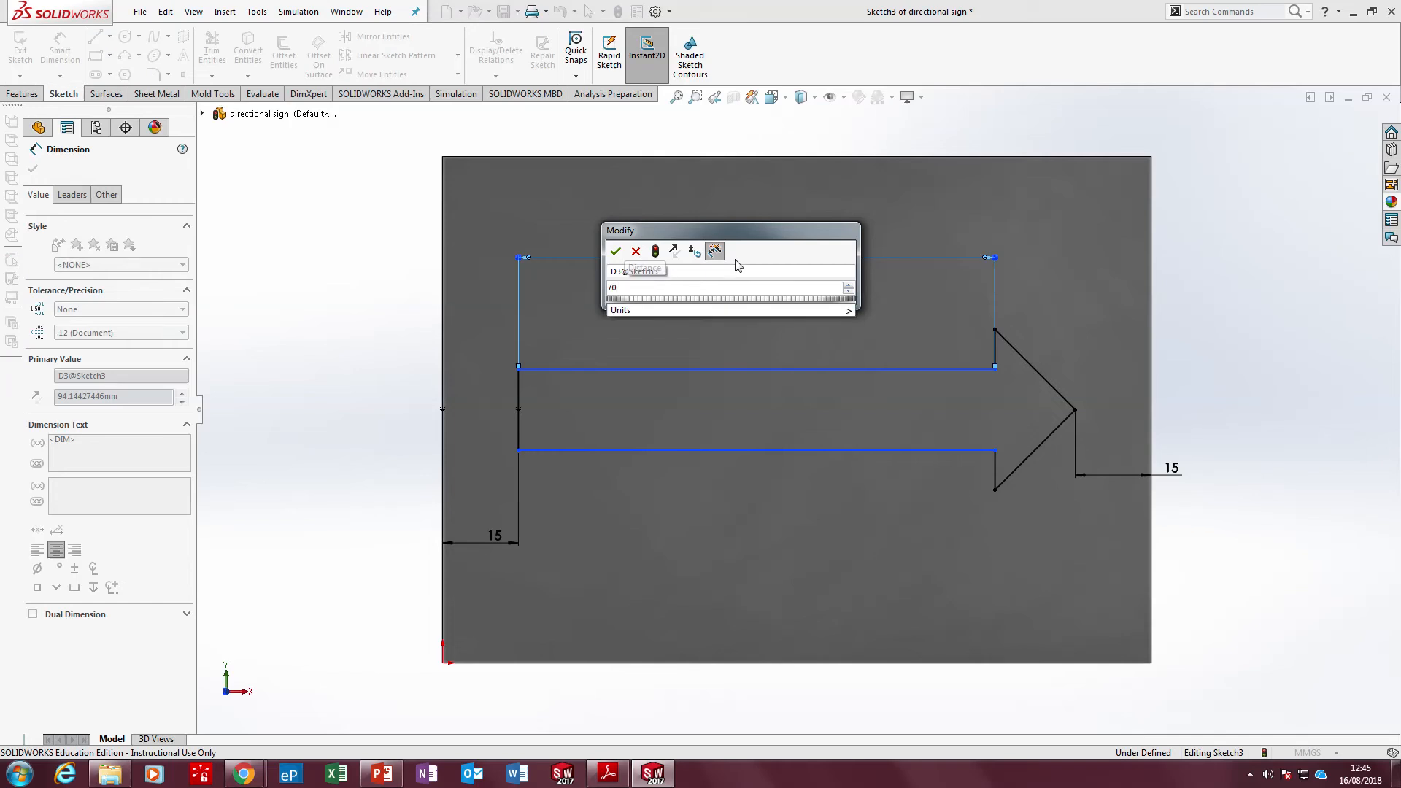
{"action": "key", "text": "Return"}
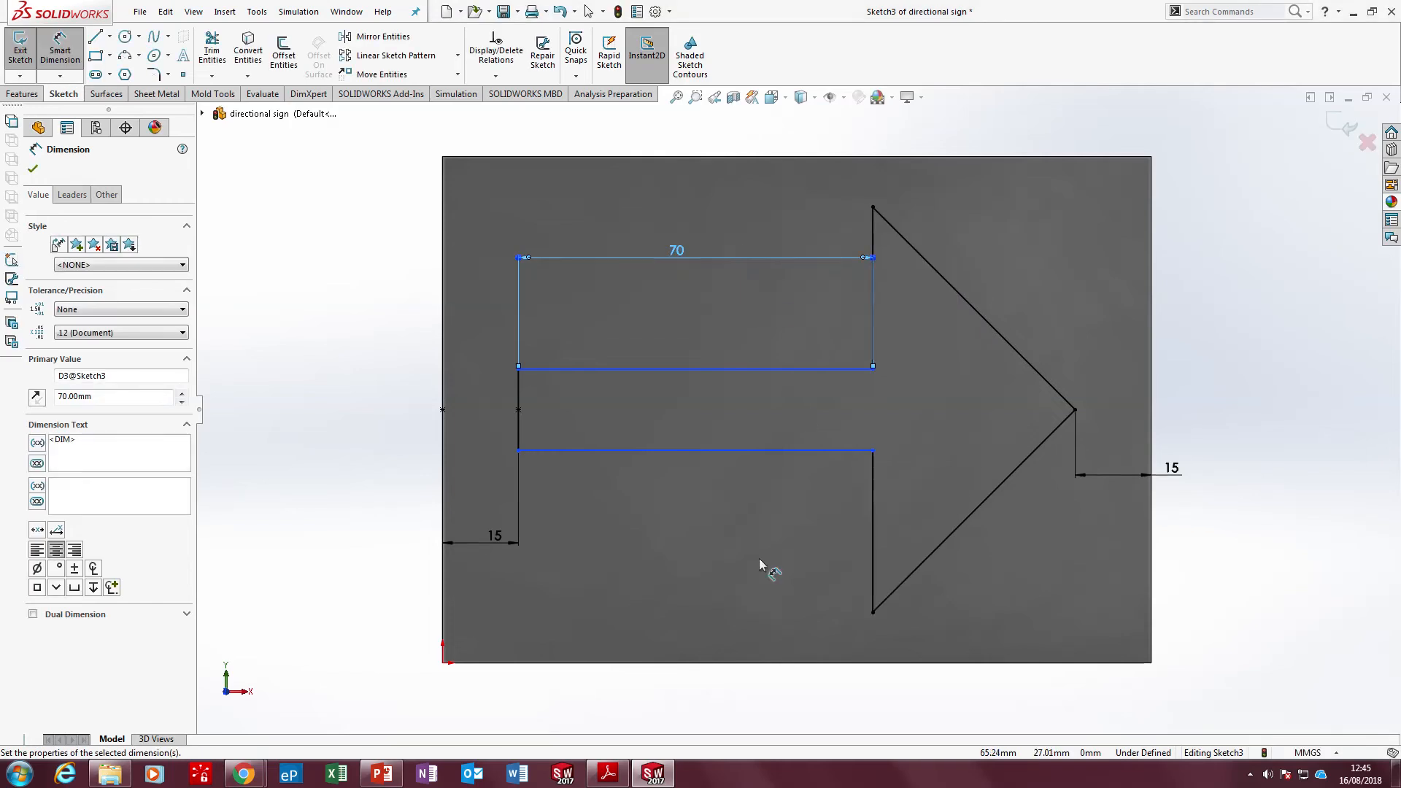
{"action": "left_click", "coordinate": [610, 772]}
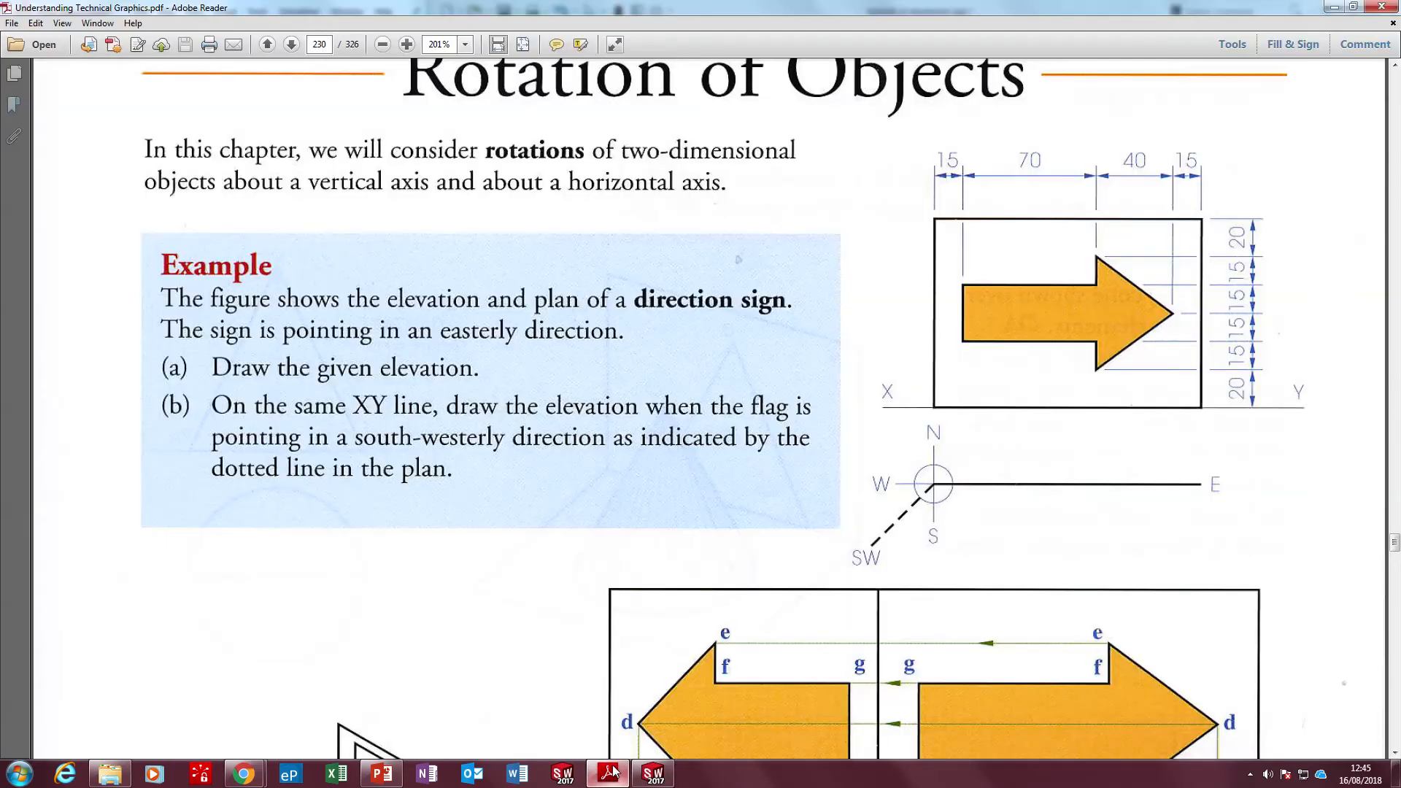
{"action": "left_click", "coordinate": [653, 772]}
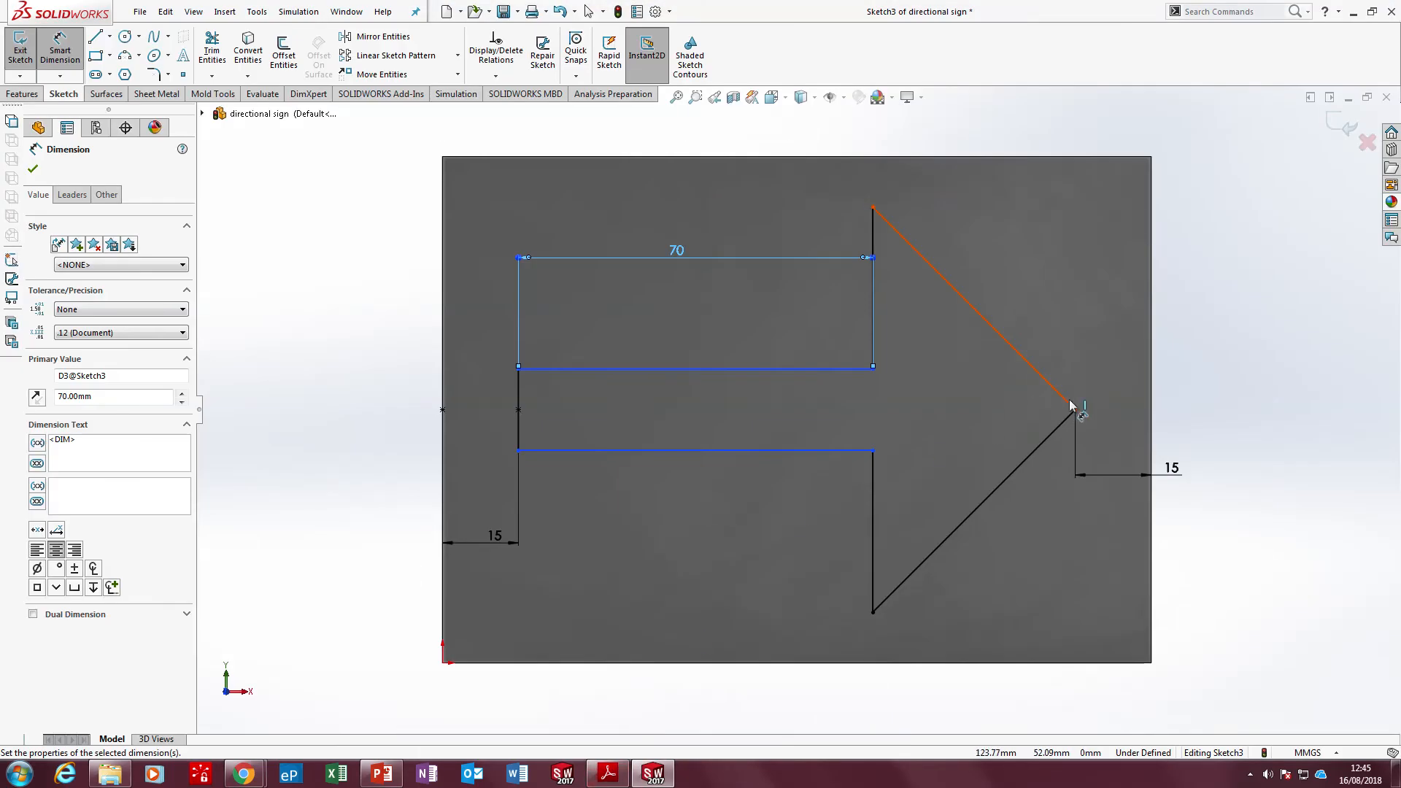
Test the arrow's remaining freedom by trying to move its tail line and shifting its upper shaft line slightly upward
{"action": "key", "text": "Escape"}
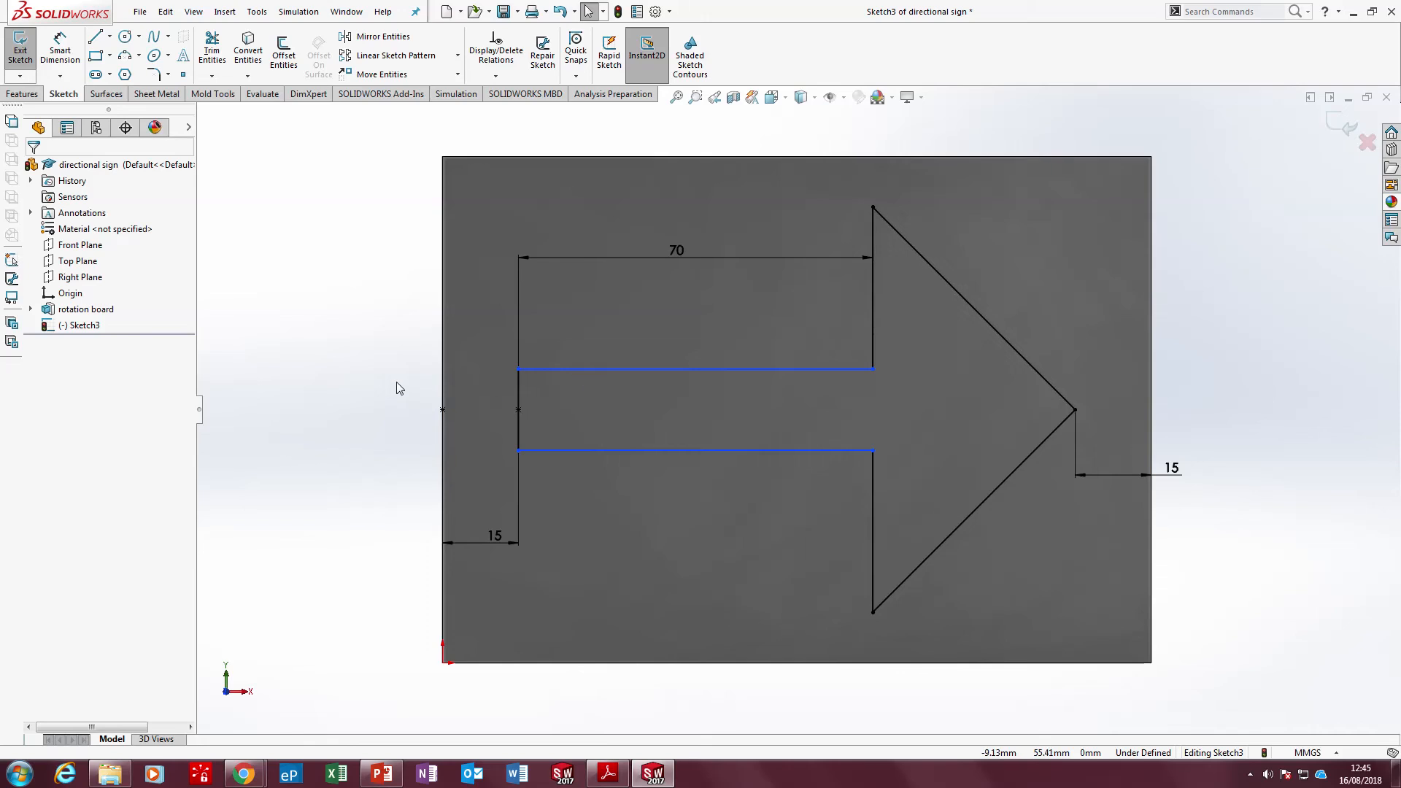
{"action": "left_click", "coordinate": [520, 392]}
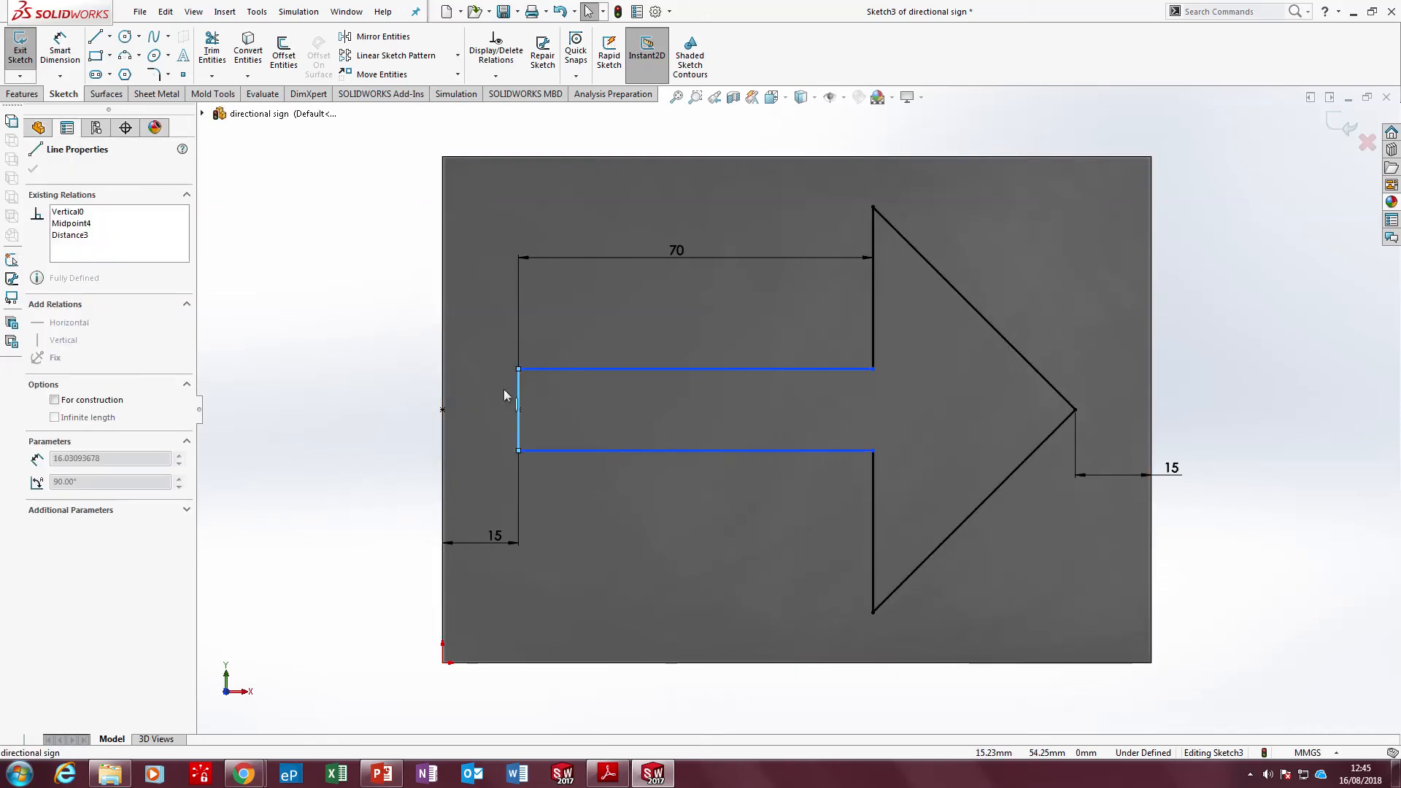
{"action": "left_click_drag", "start_coordinate": [579, 407], "coordinate": [444, 400]}
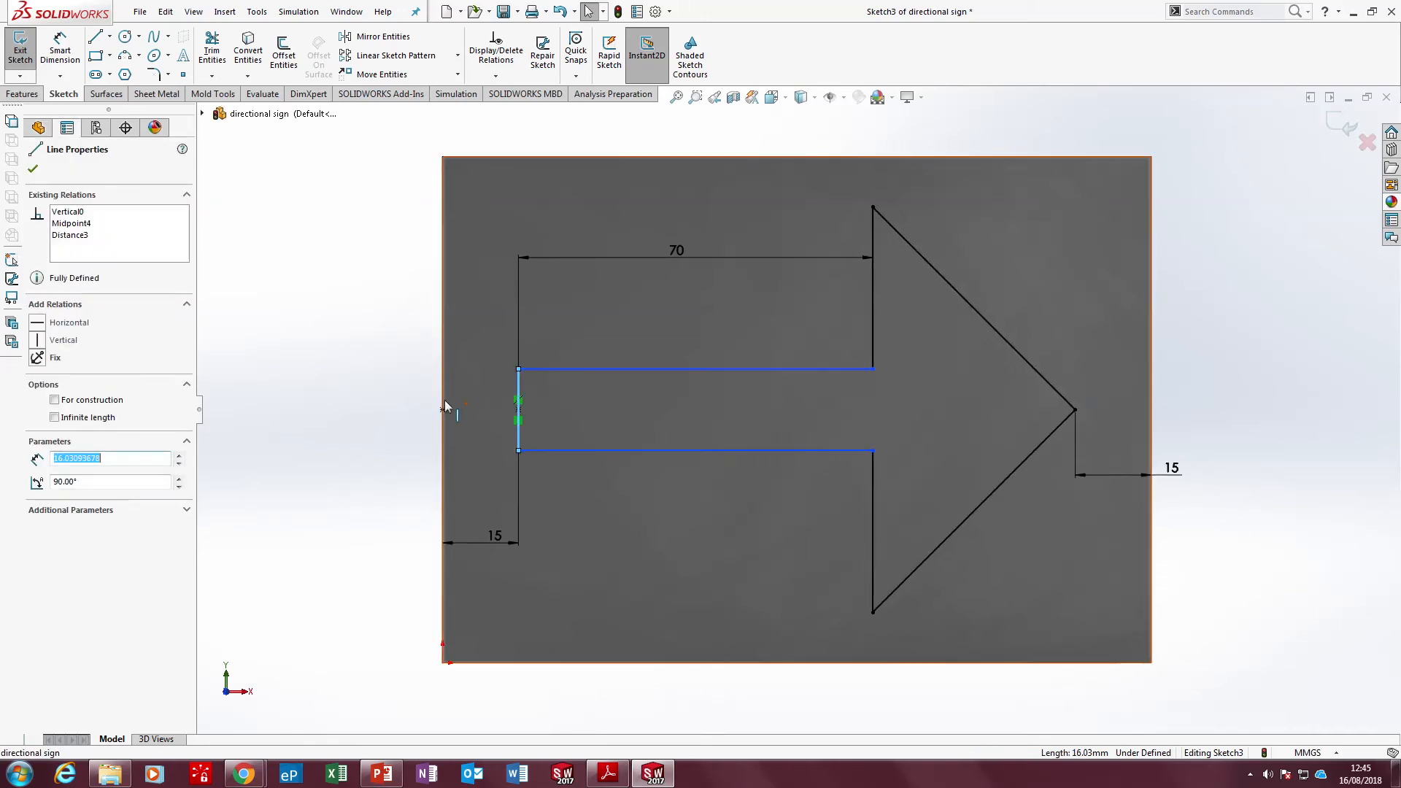
{"action": "left_click", "coordinate": [336, 371]}
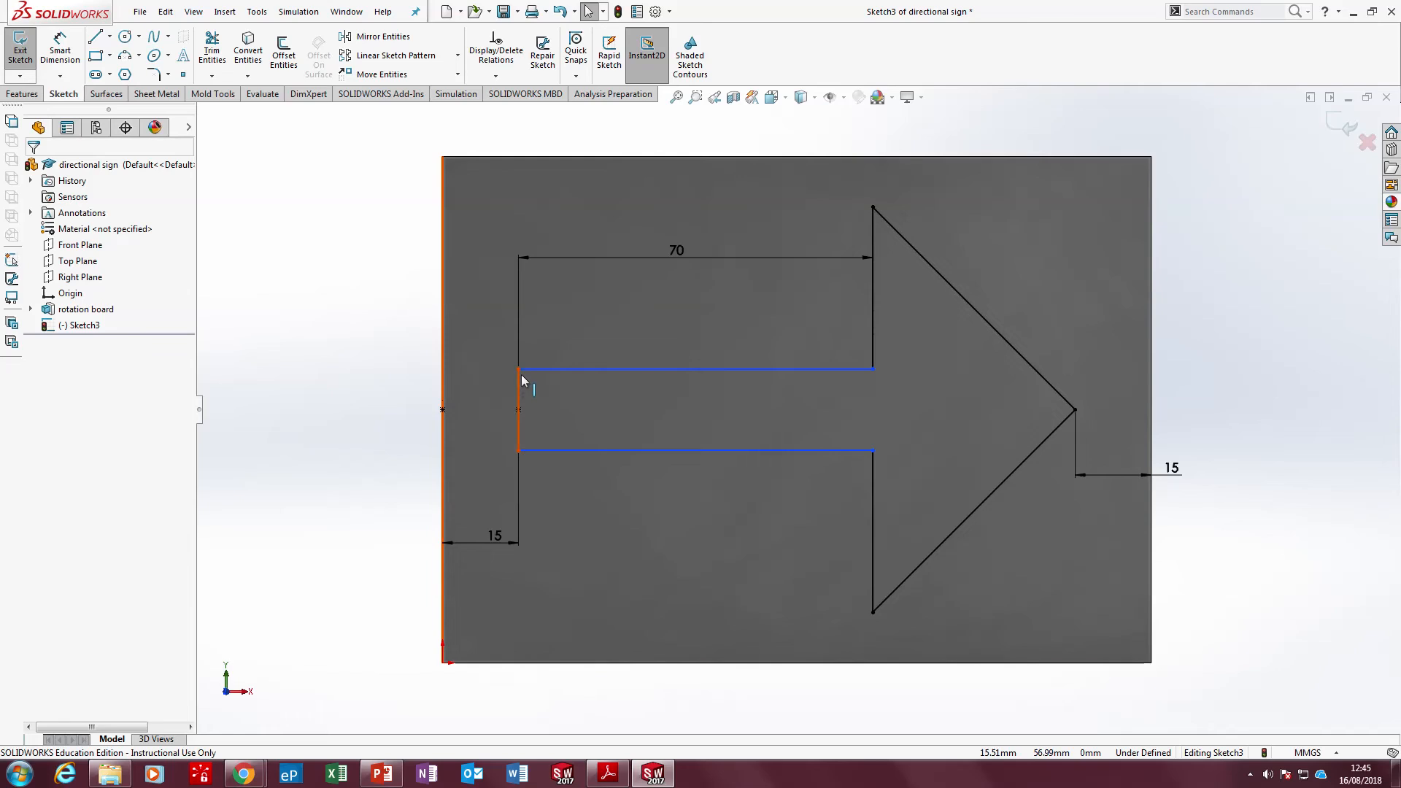
{"action": "mouse_move", "coordinate": [586, 369]}
{"action": "left_mouse_down"}
{"action": "mouse_move", "coordinate": [593, 318]}
{"action": "mouse_move", "coordinate": [608, 365]}
{"action": "left_mouse_up"}
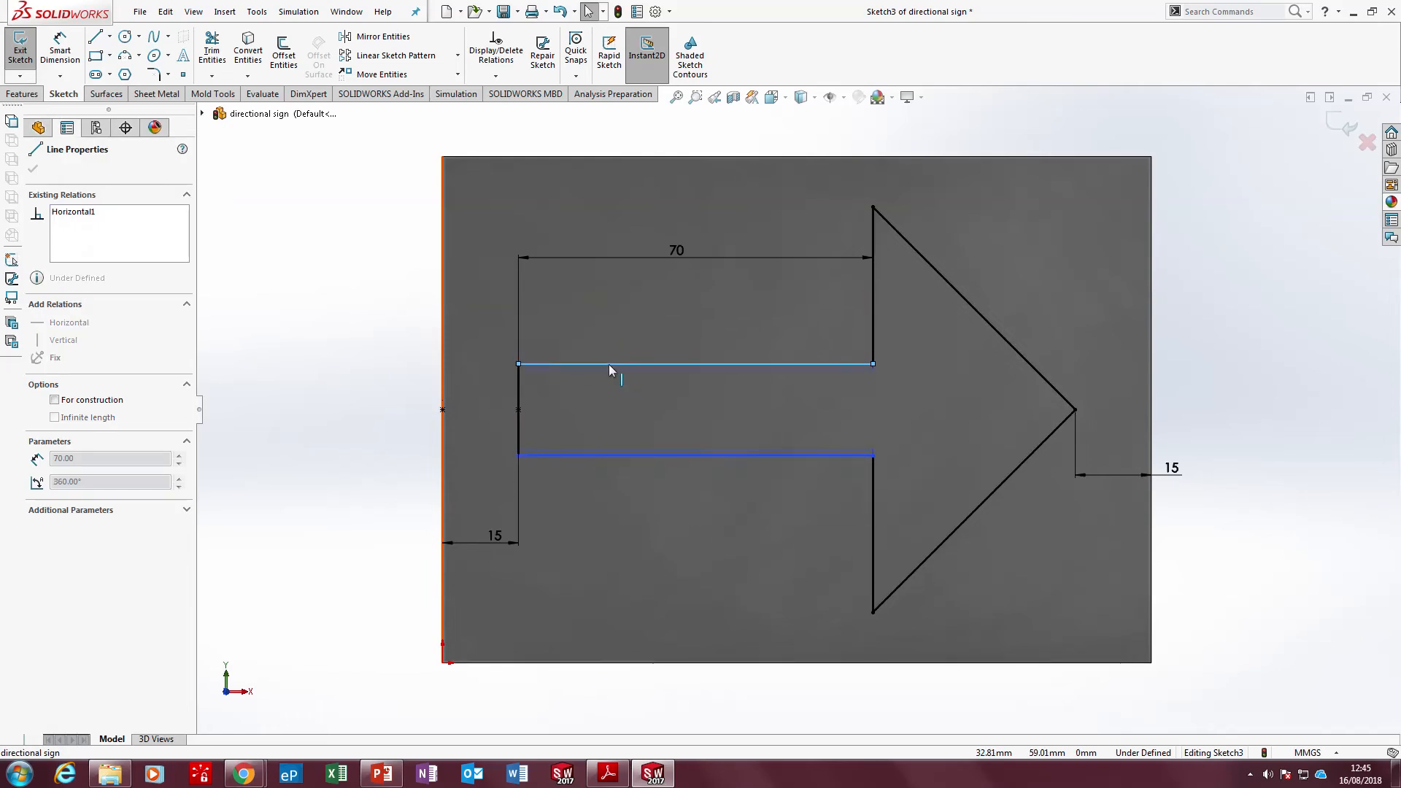
{"action": "left_click", "coordinate": [341, 423]}
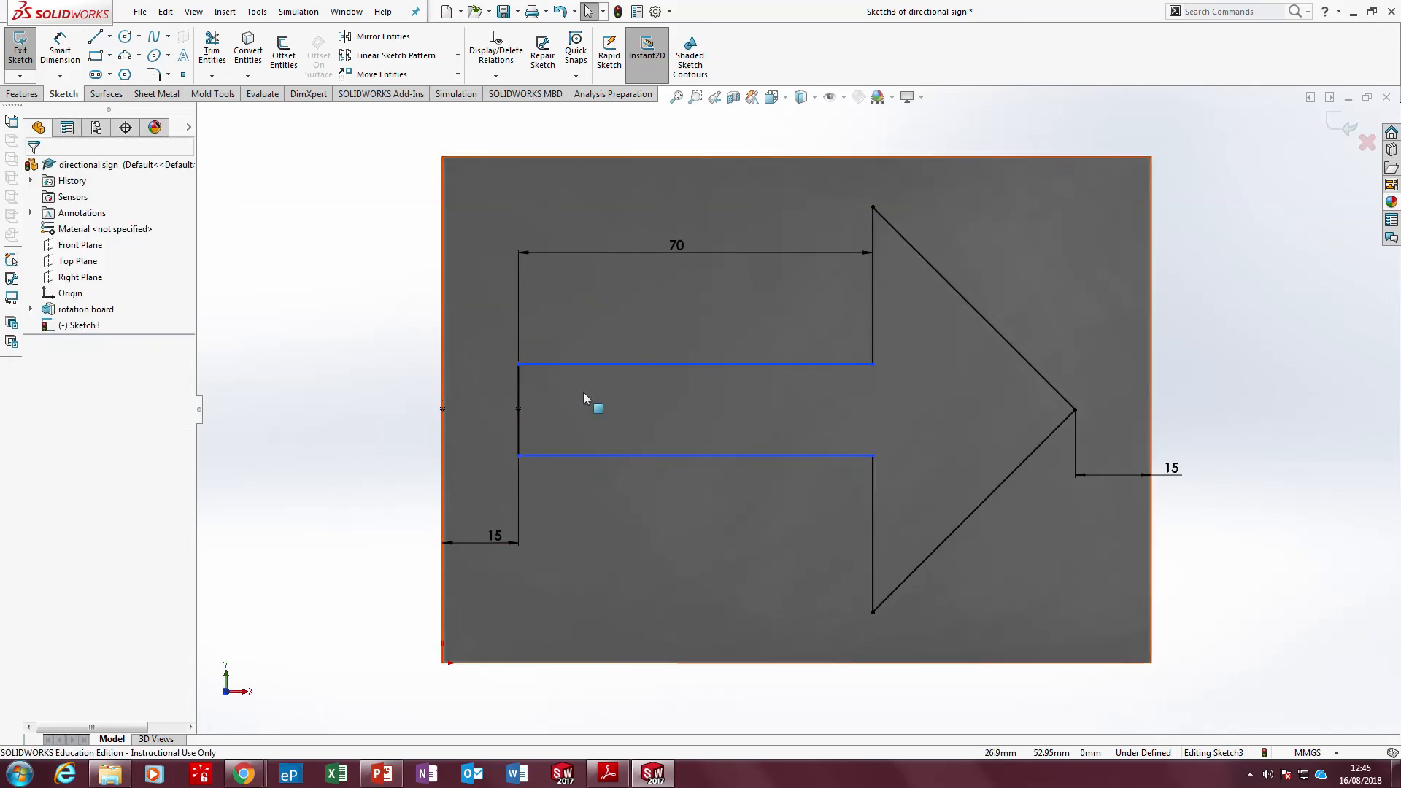
Dimension the arrow's lower shaft line 35 mm above the board's bottom edge, checking the drawing in Adobe Reader
{"action": "left_click", "coordinate": [608, 773]}
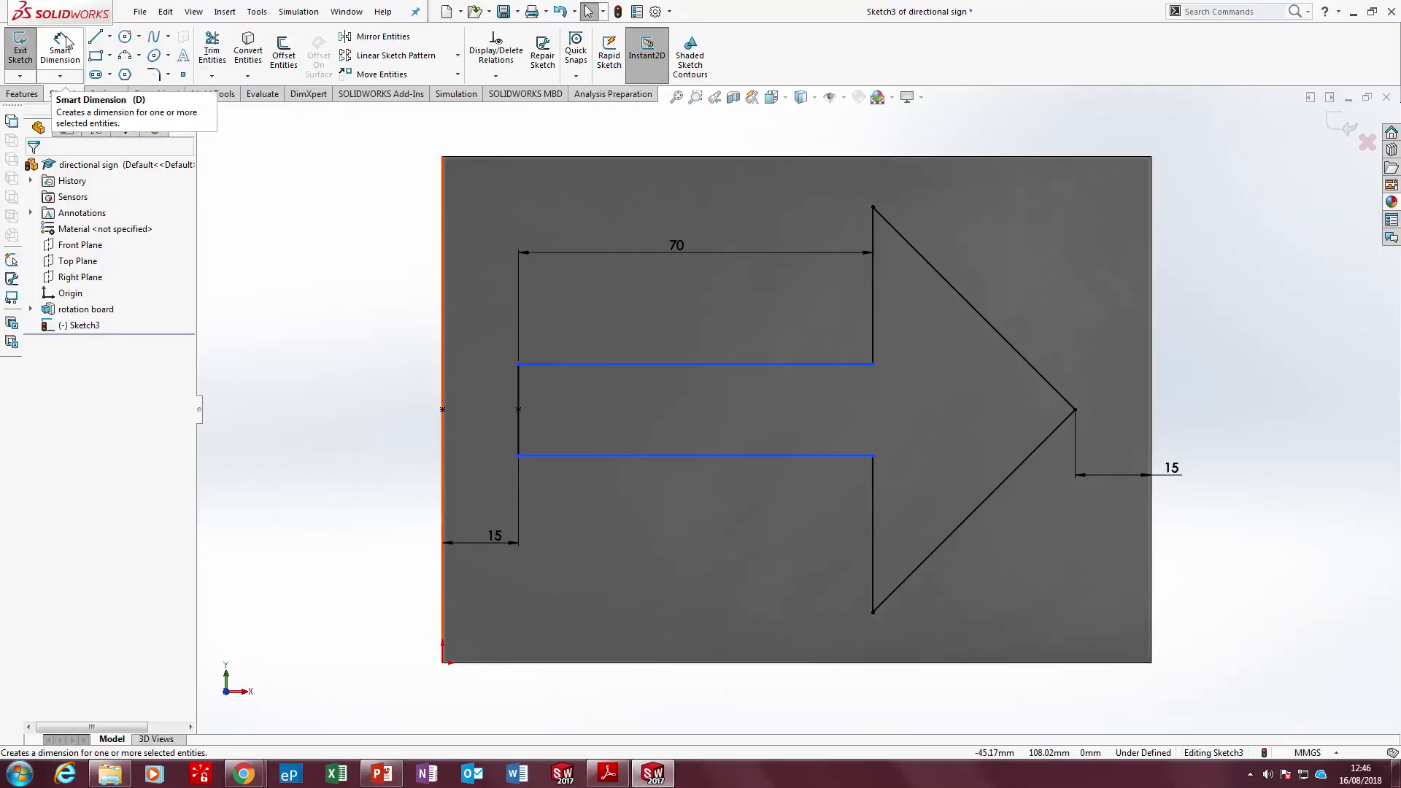
{"action": "left_click", "coordinate": [64, 44]}
{"action": "left_click", "coordinate": [606, 457]}
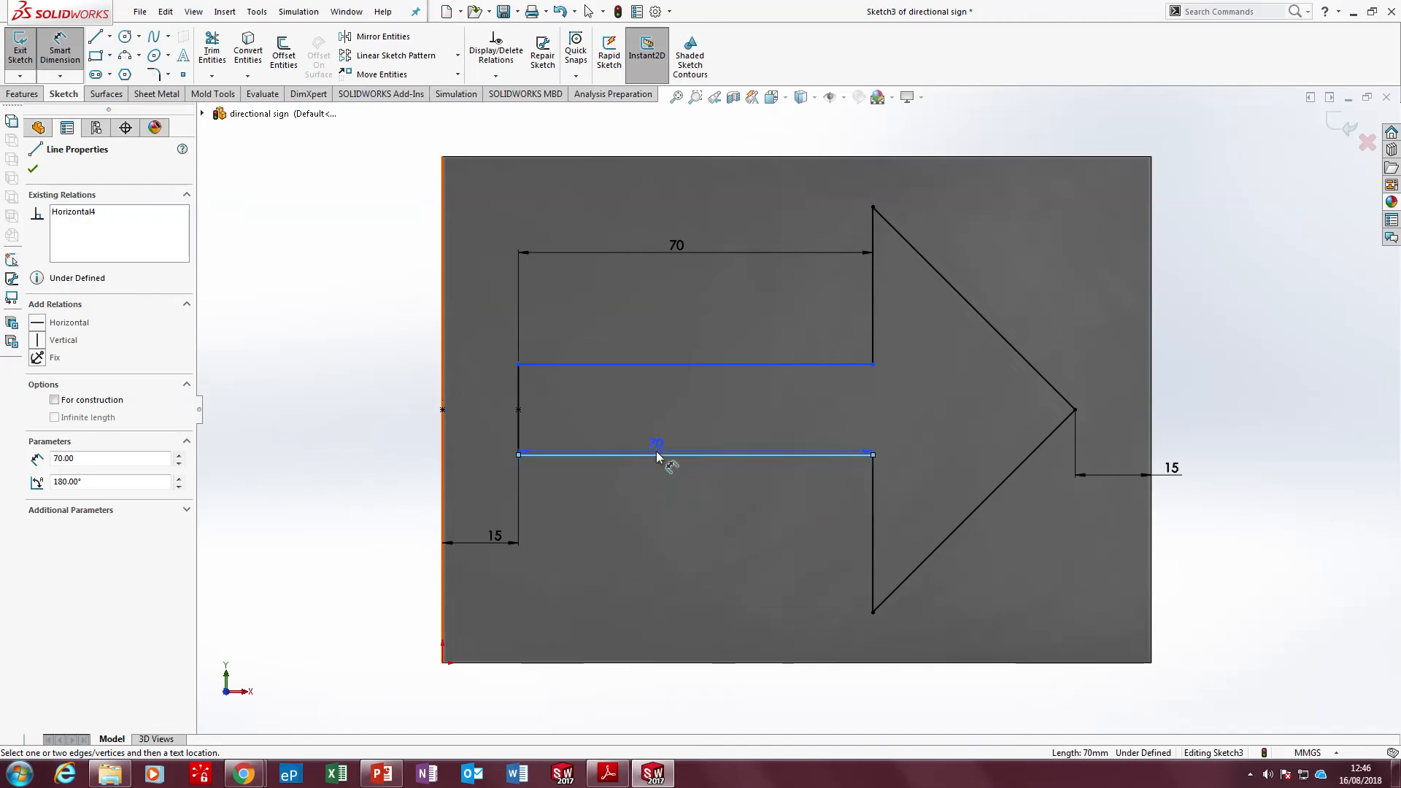
{"action": "left_click", "coordinate": [650, 663]}
{"action": "left_click", "coordinate": [353, 577]}
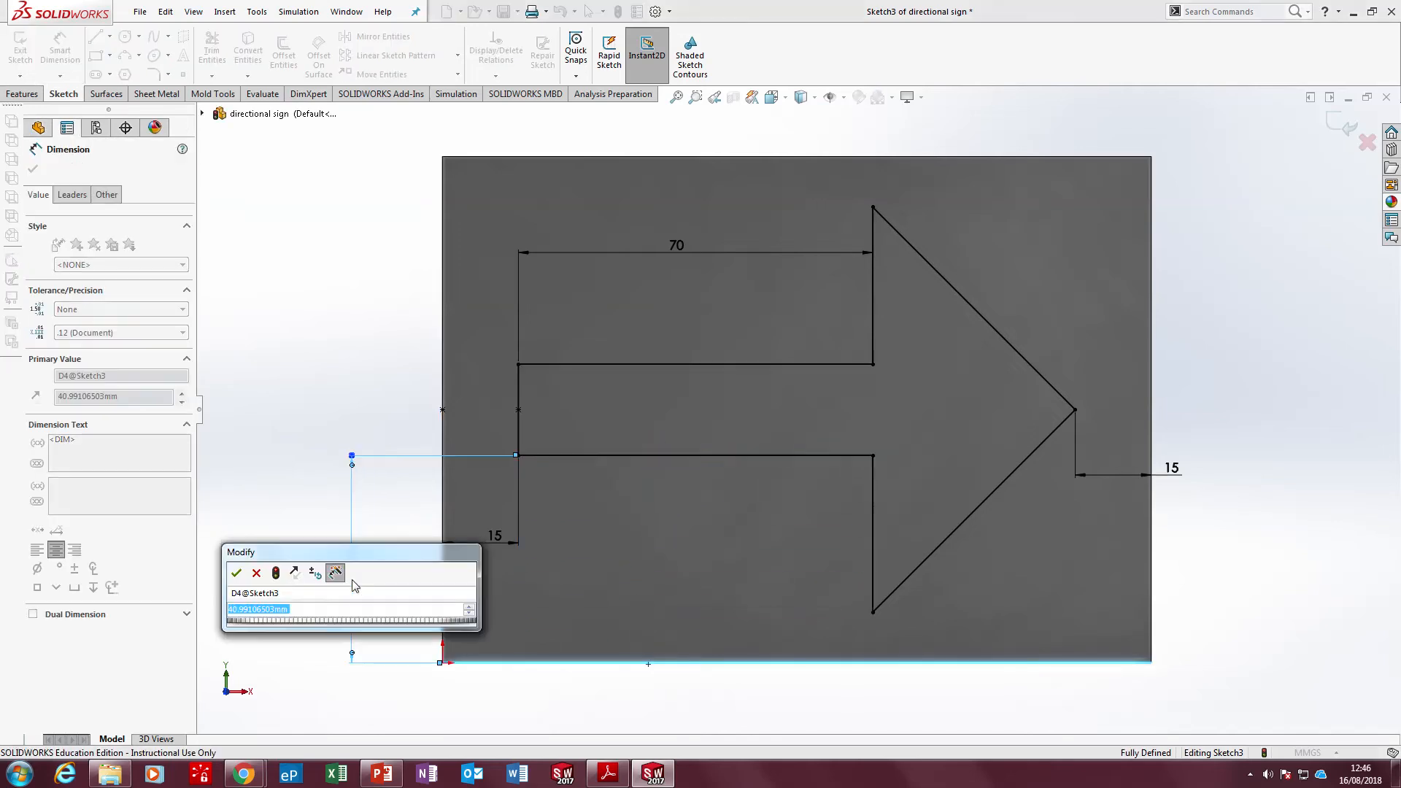
{"action": "type", "text": "35"}
{"action": "key", "text": "Return"}
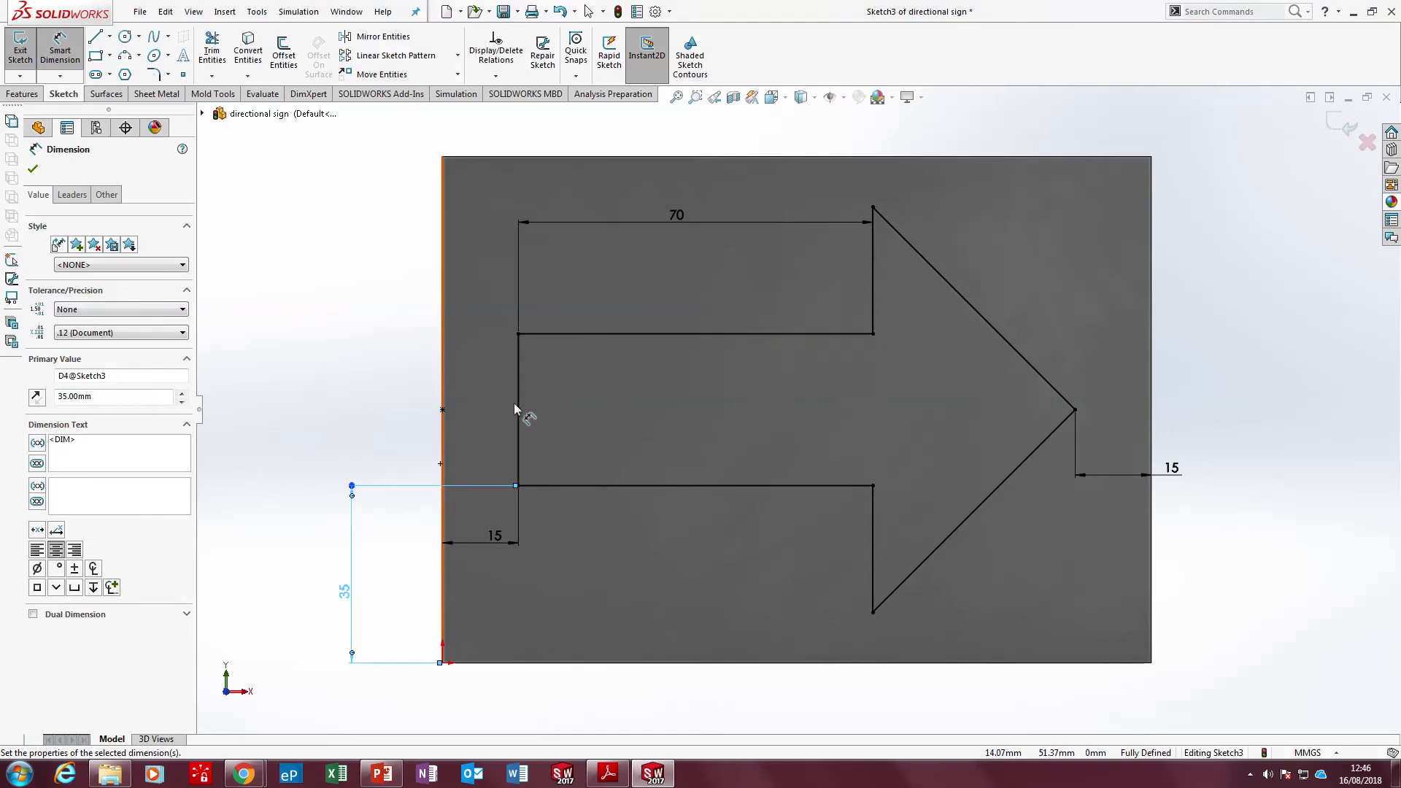
{"action": "left_click", "coordinate": [620, 779]}
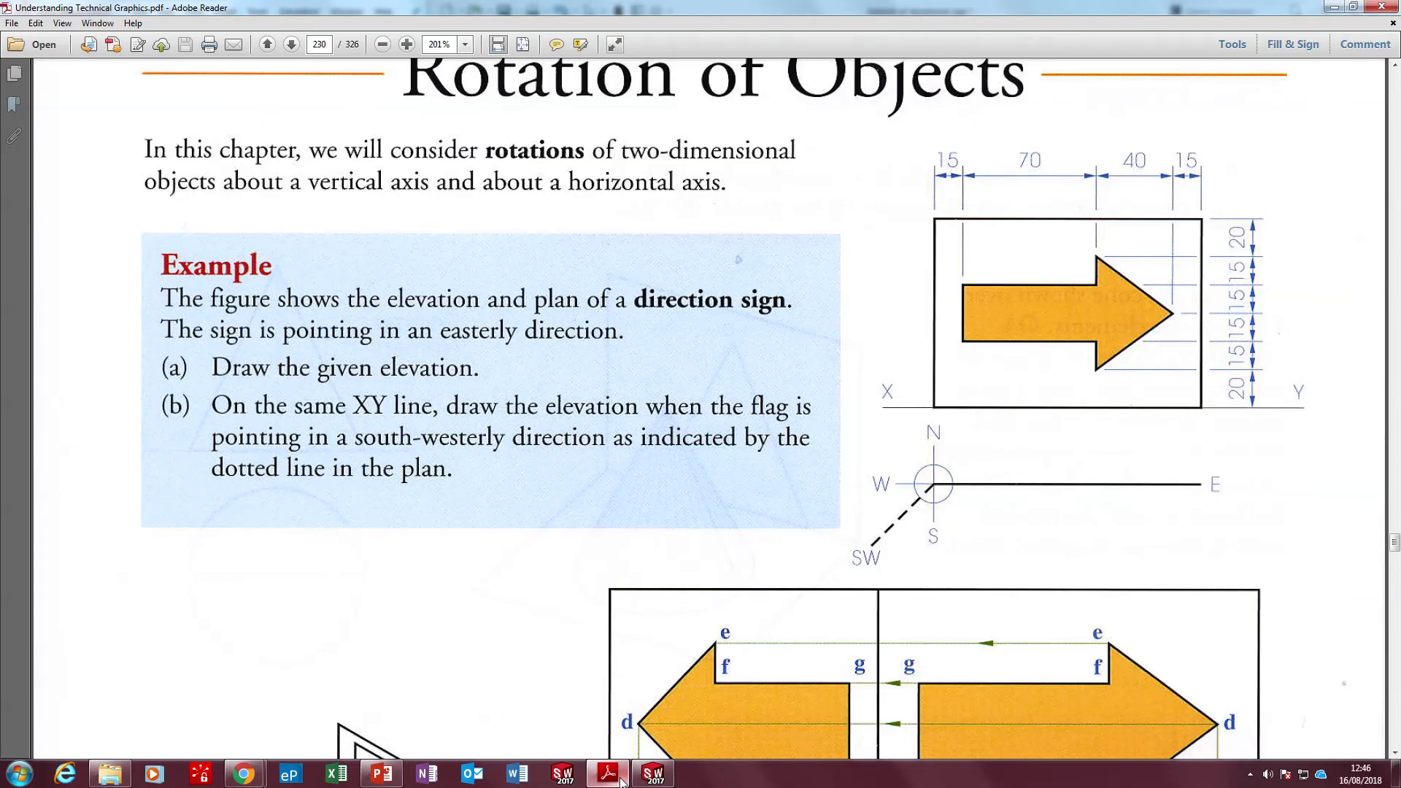
{"action": "left_click", "coordinate": [620, 779]}
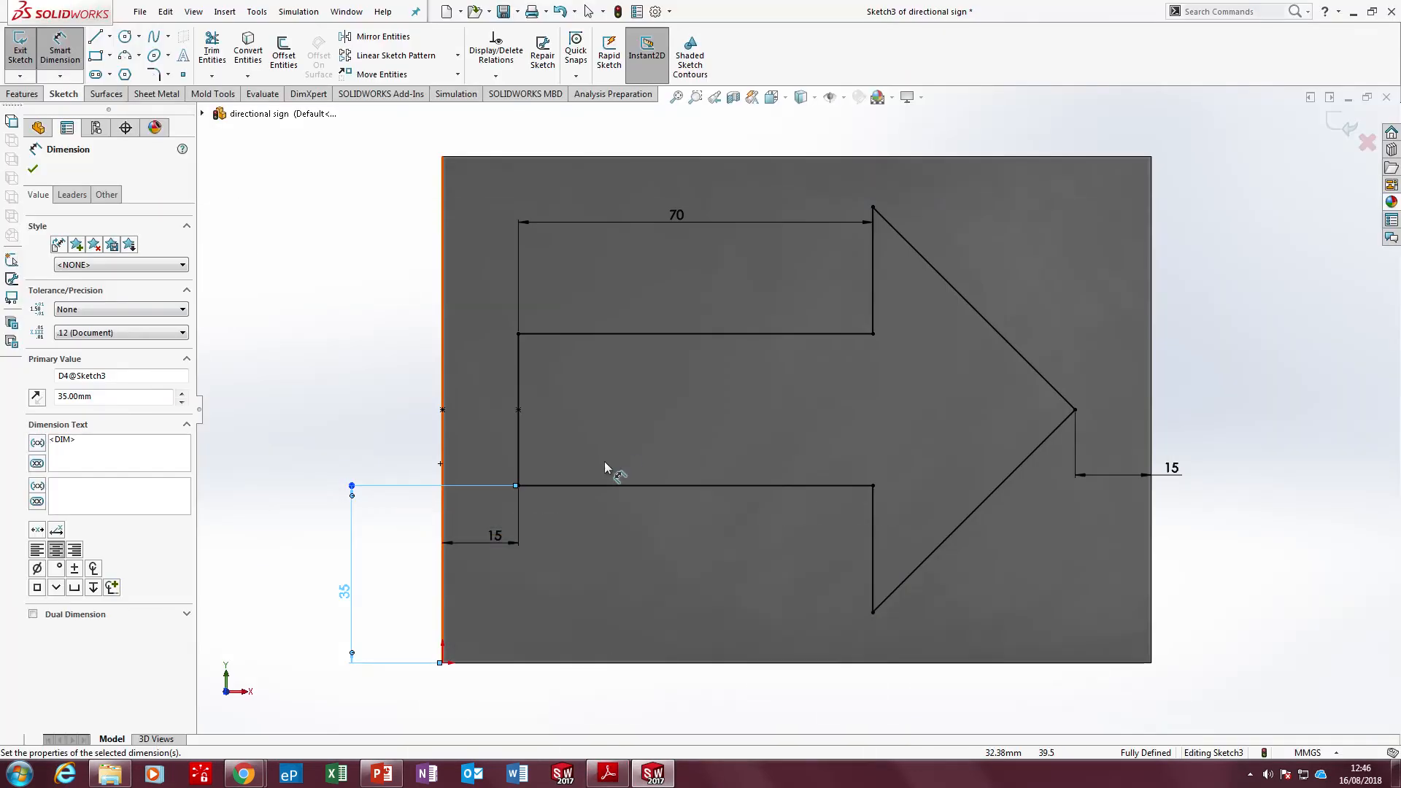
Extrude the arrow sketch 1 mm outward from the board's face as a separate body, with Merge result turned off
{"action": "key", "text": "e"}
{"action": "middle_click_drag", "start_coordinate": [603, 460], "coordinate": [569, 527]}
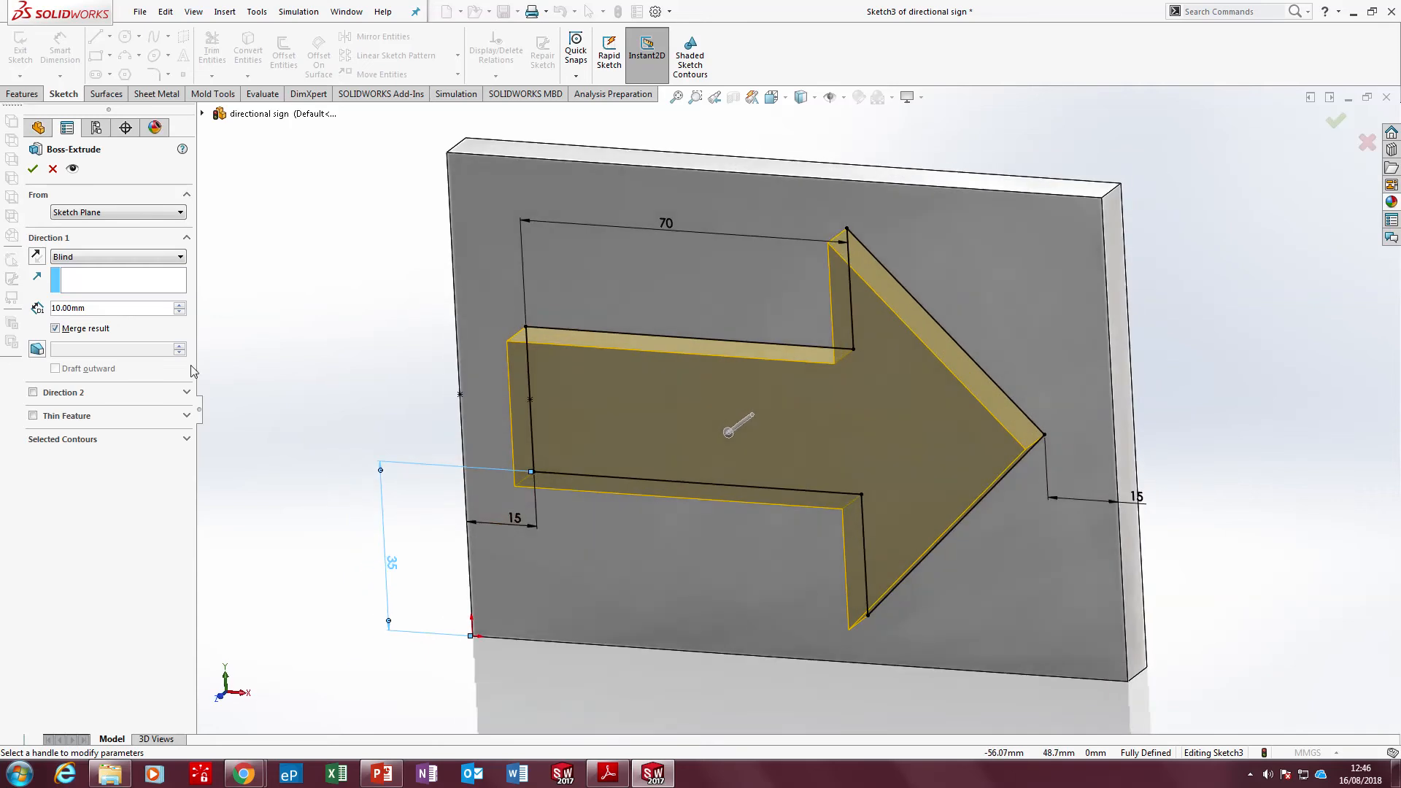
{"action": "left_click_drag", "start_coordinate": [101, 307], "coordinate": [51, 308]}
{"action": "type", "text": "1"}
{"action": "key", "text": "Return"}
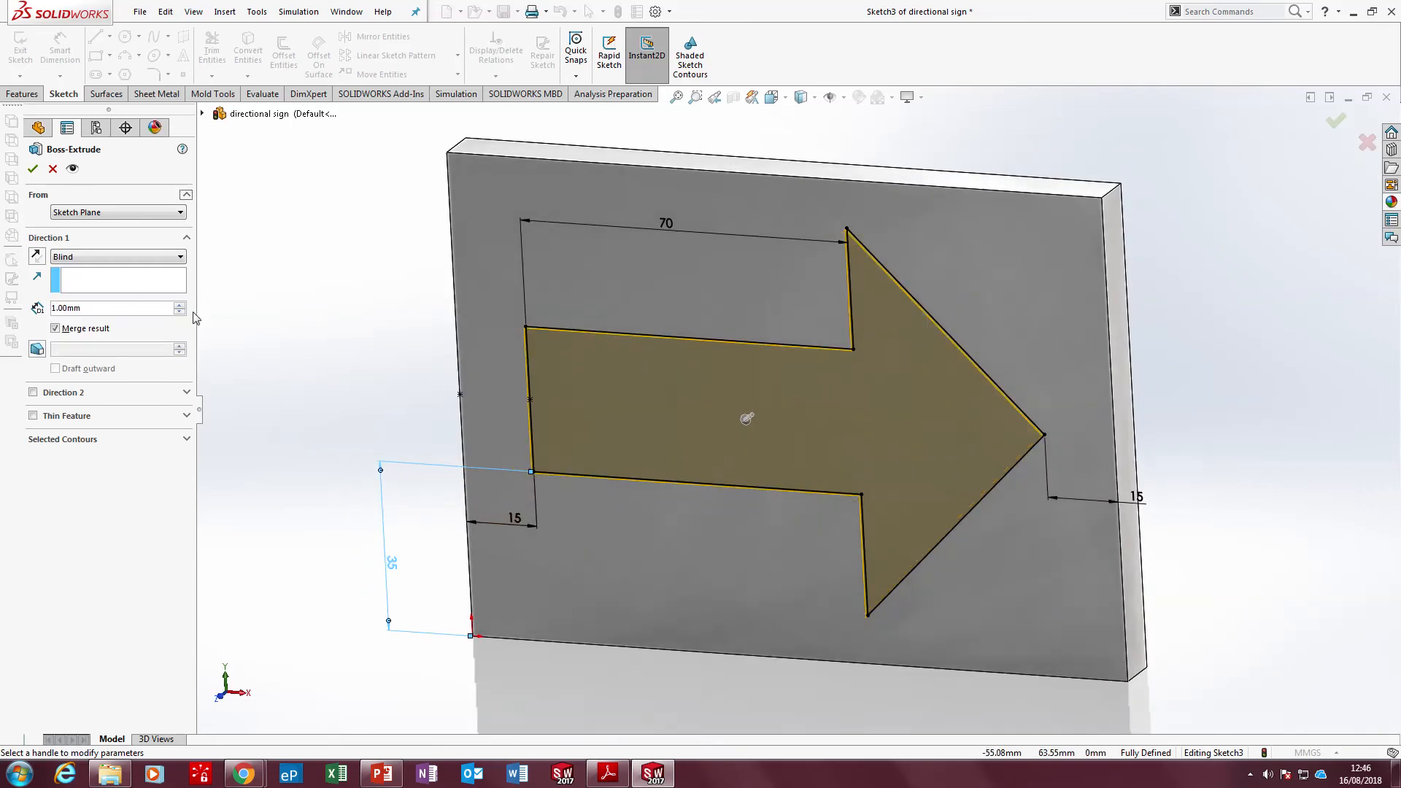
{"action": "left_click", "coordinate": [57, 329]}
{"action": "left_click", "coordinate": [32, 169]}
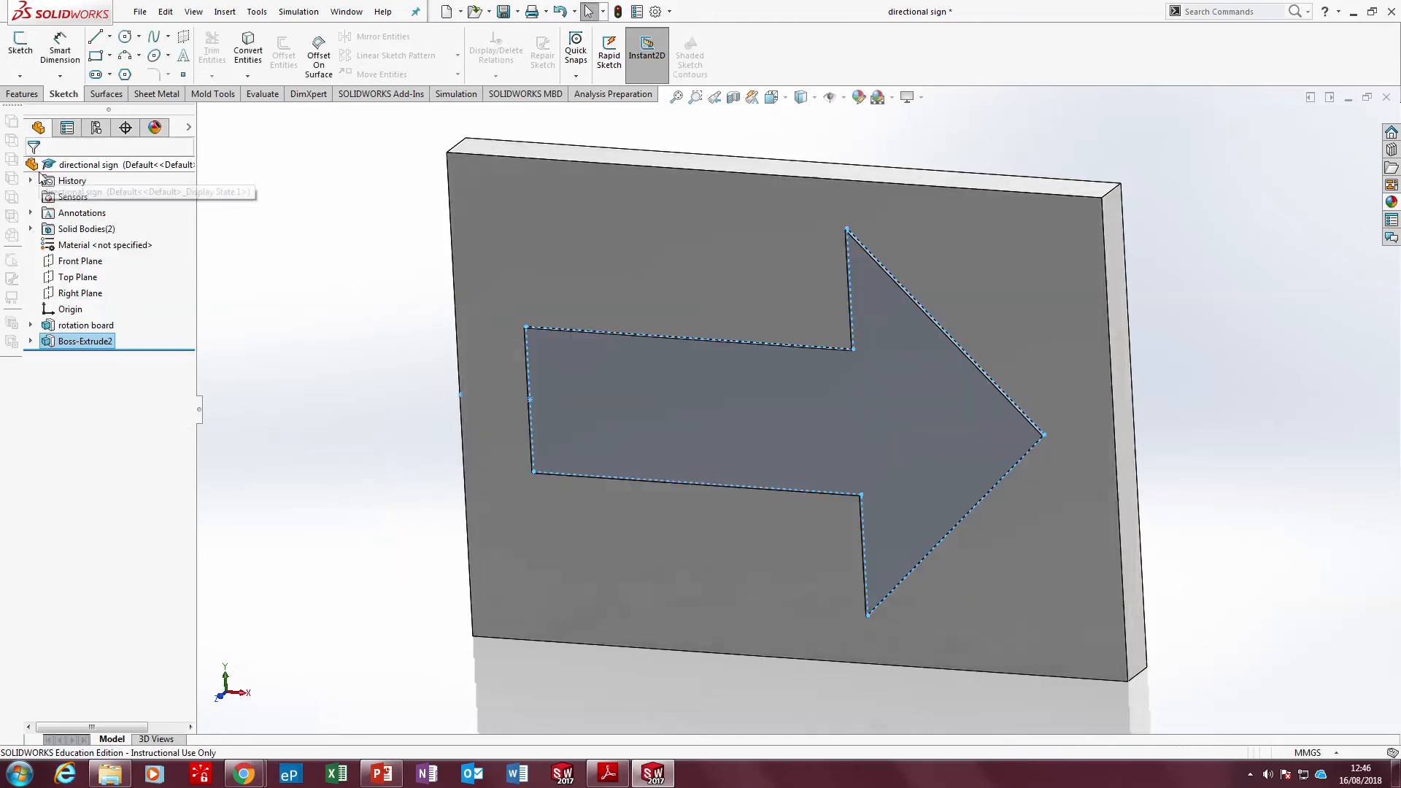
Rename the arrow's extrusion feature as Front Arrow and save the part
{"action": "left_click", "coordinate": [86, 343]}
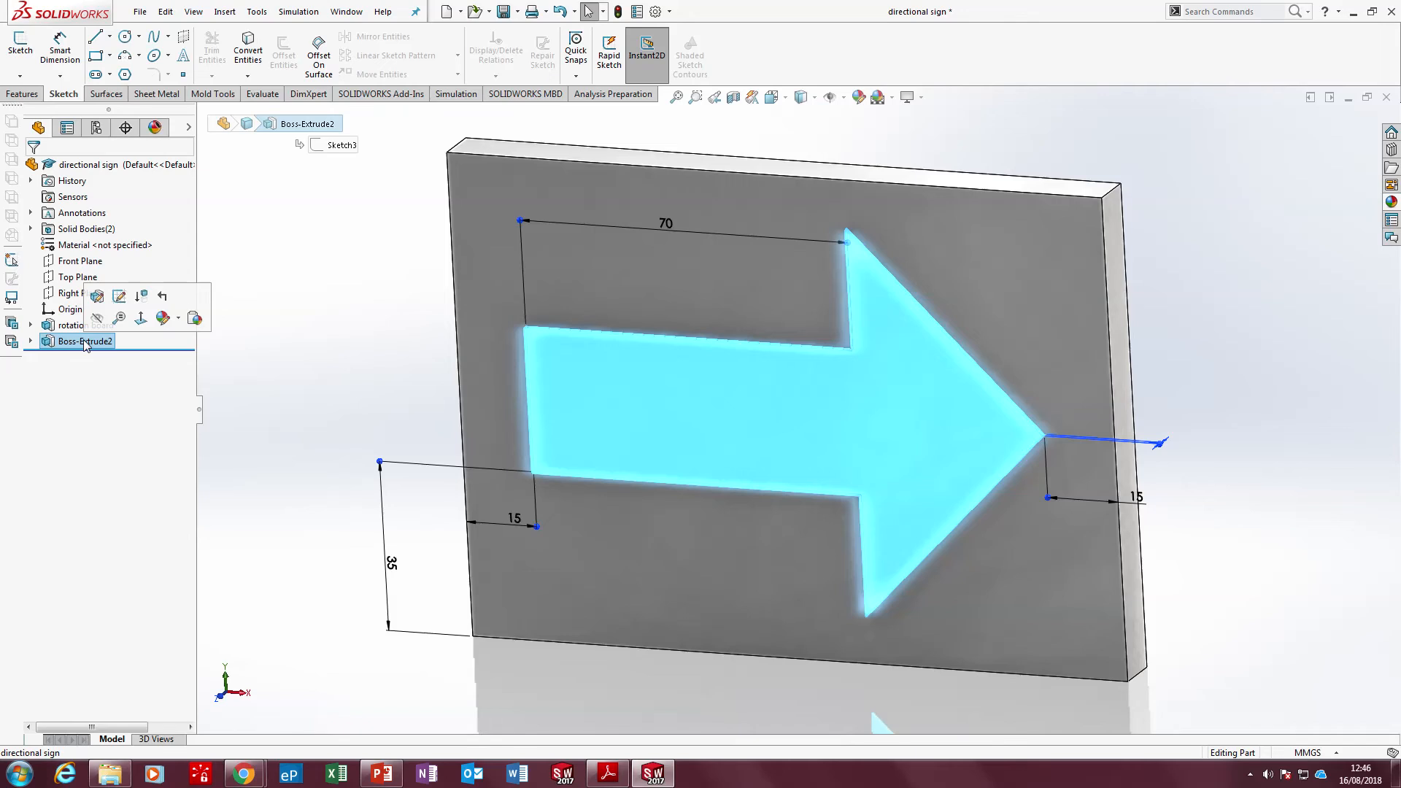
{"action": "left_click", "coordinate": [85, 342]}
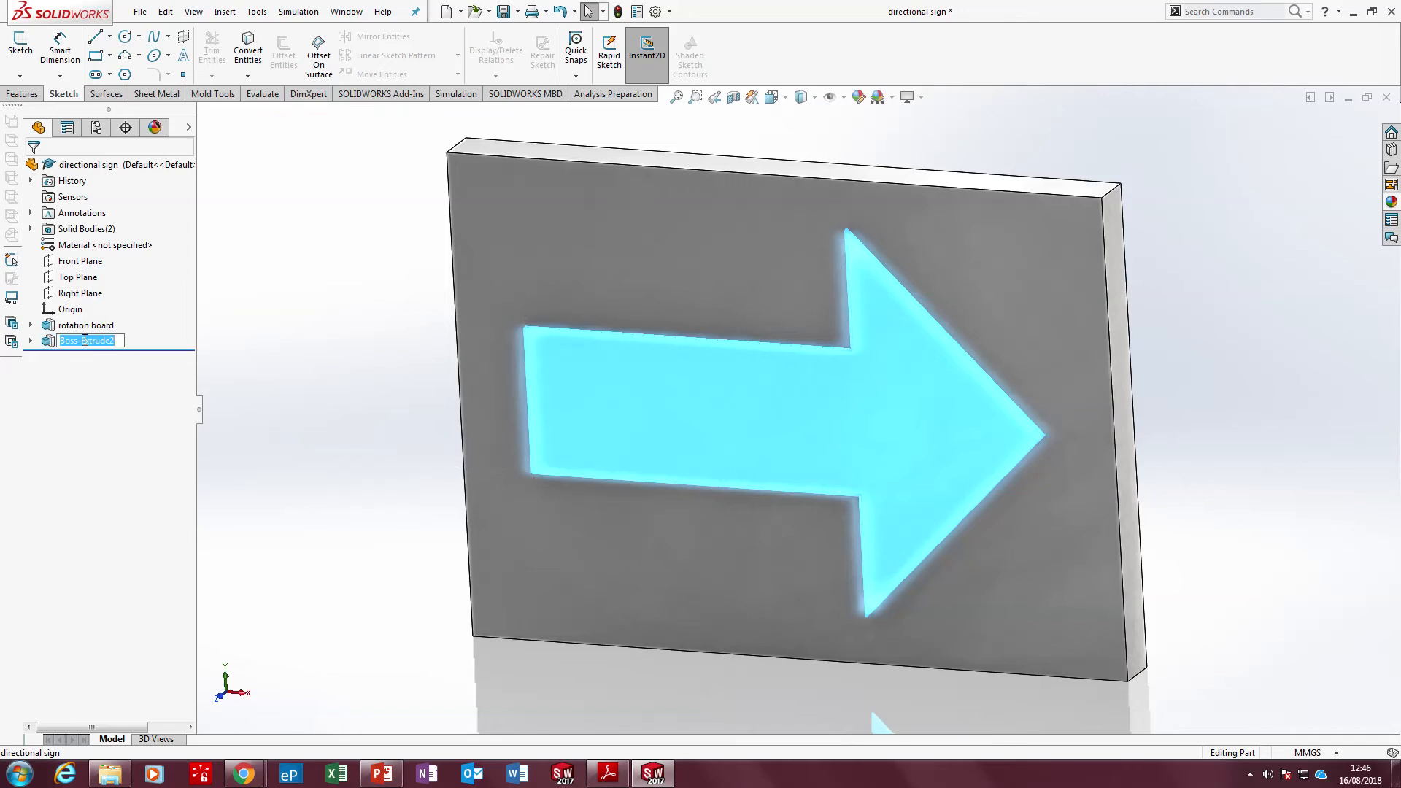
{"action": "type", "text": "Front Arrow"}
{"action": "left_click", "coordinate": [288, 291]}
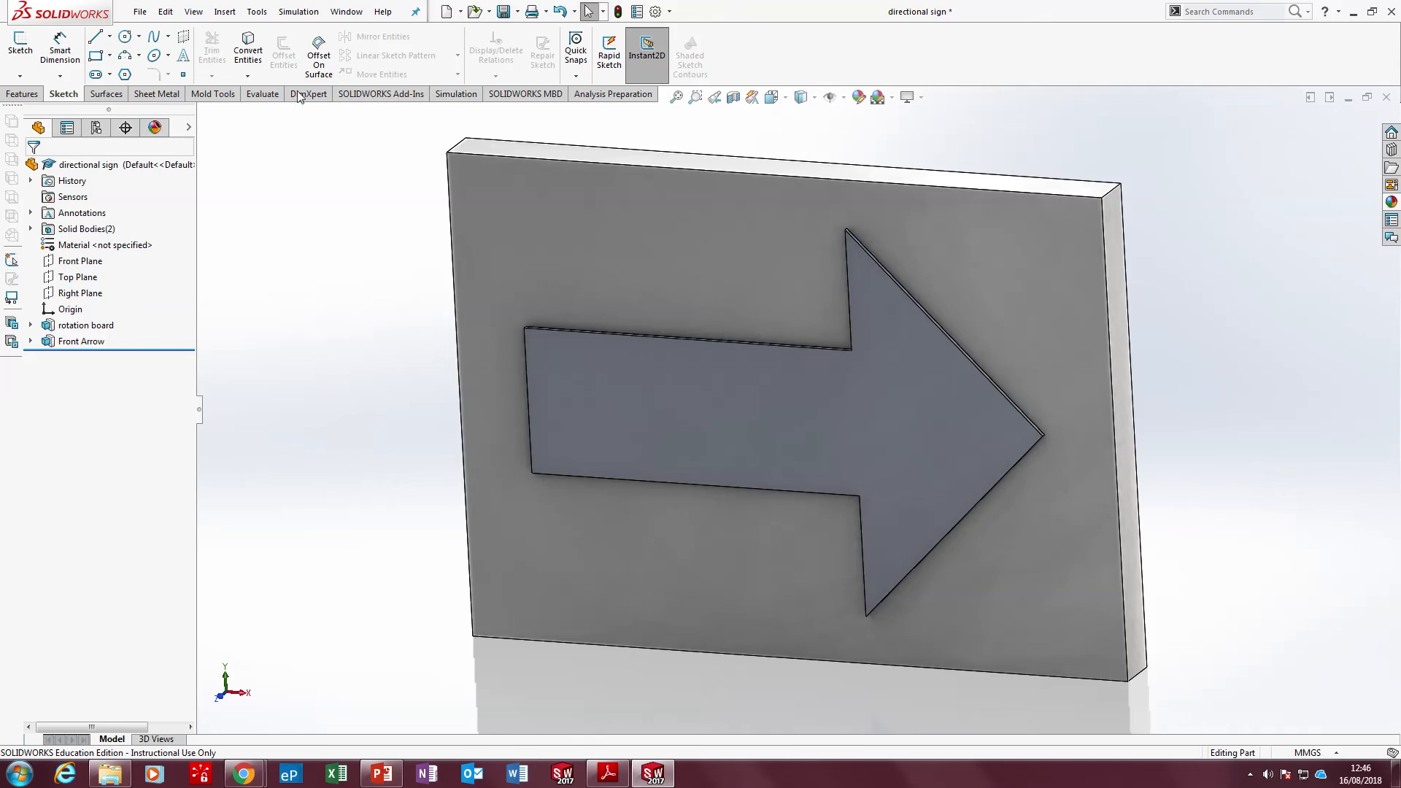
{"action": "left_click", "coordinate": [503, 12]}
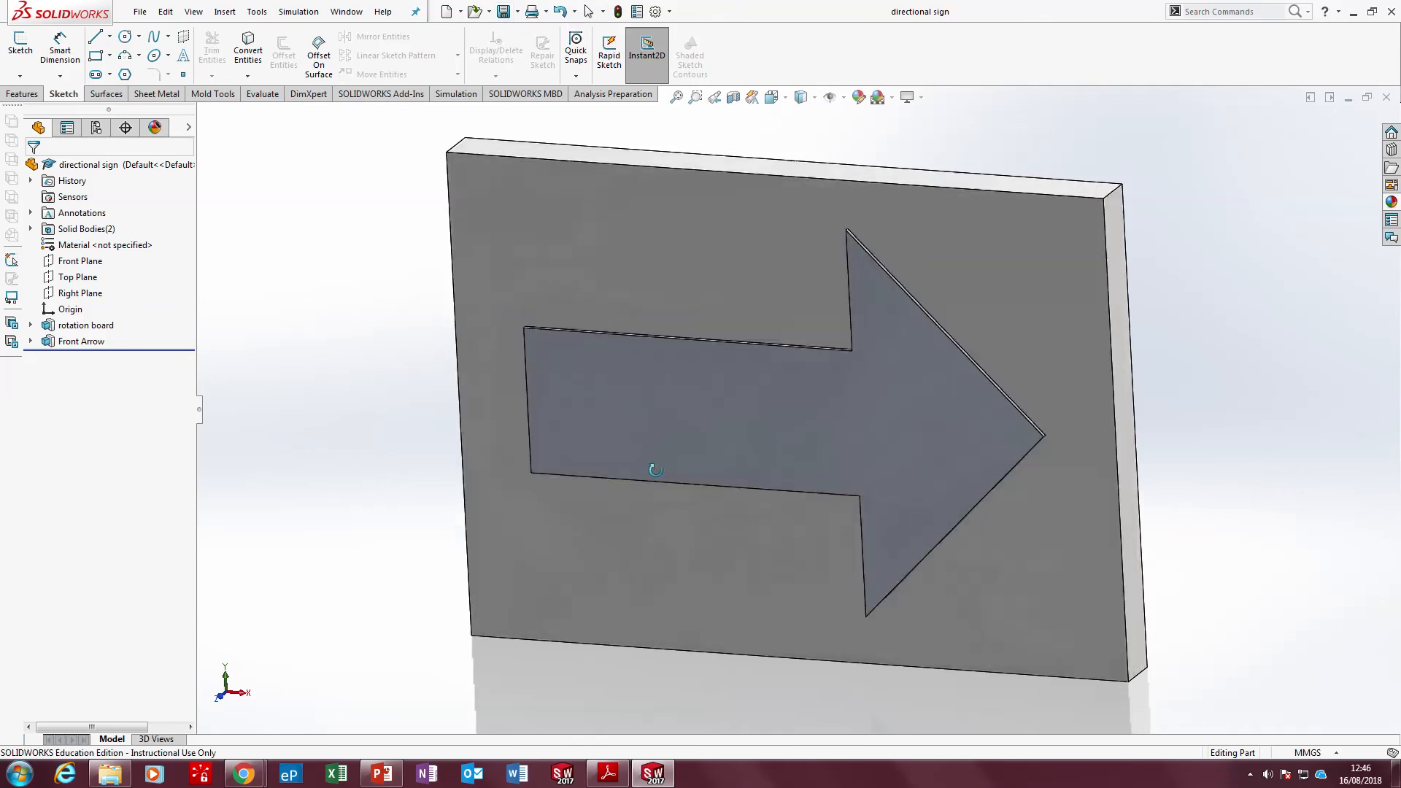
Apply a black color appearance to the Front Arrow feature
{"action": "right_click", "coordinate": [658, 431]}
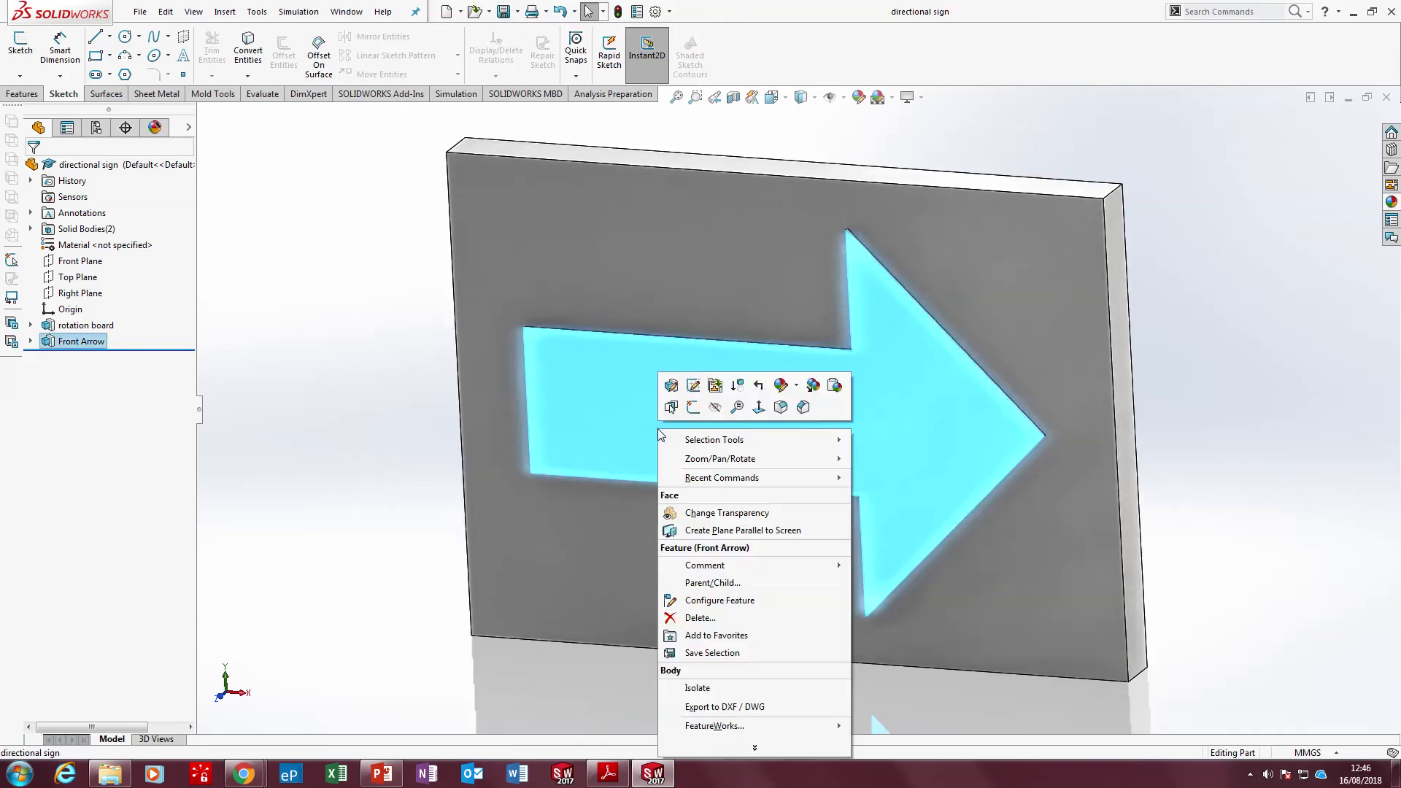
{"action": "left_click", "coordinate": [784, 381]}
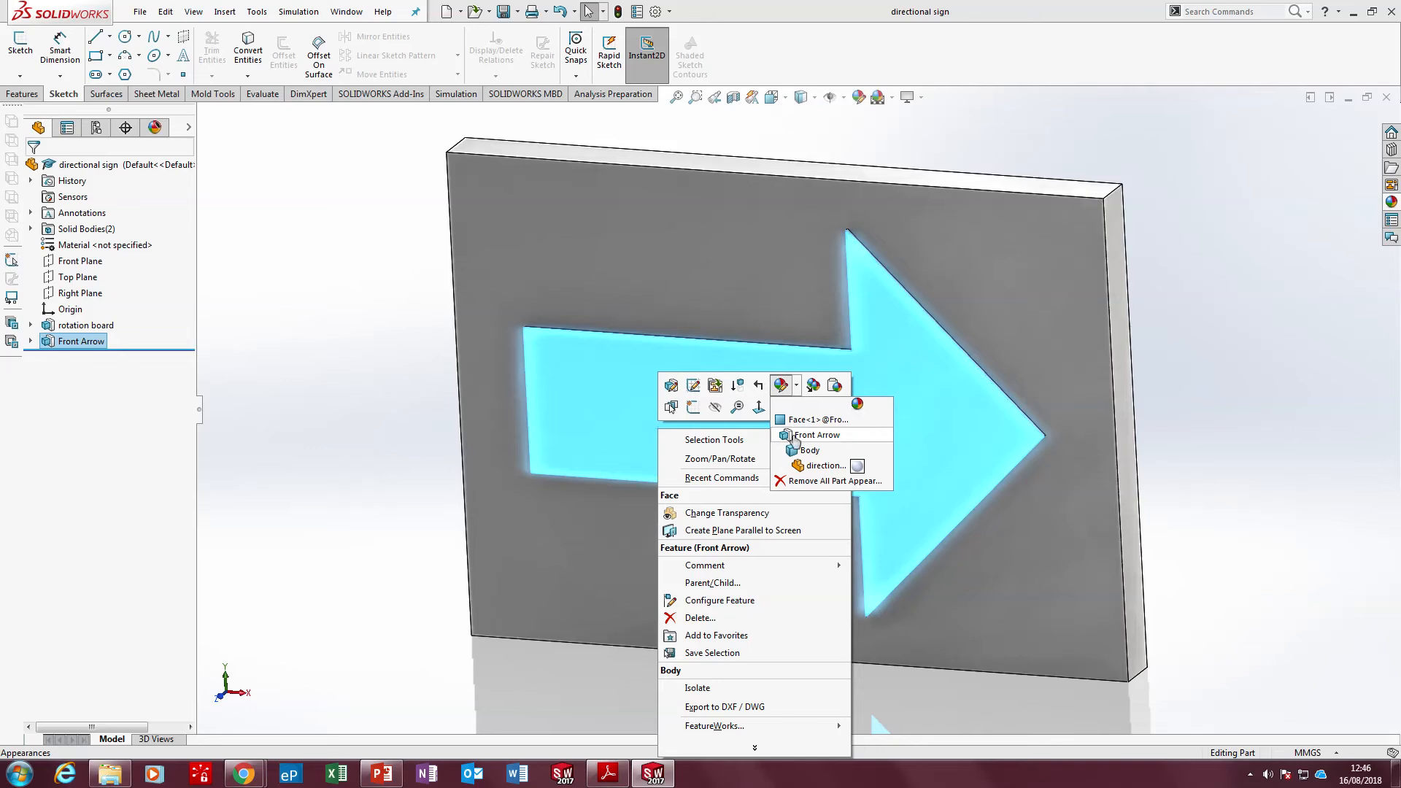
{"action": "left_click", "coordinate": [797, 437]}
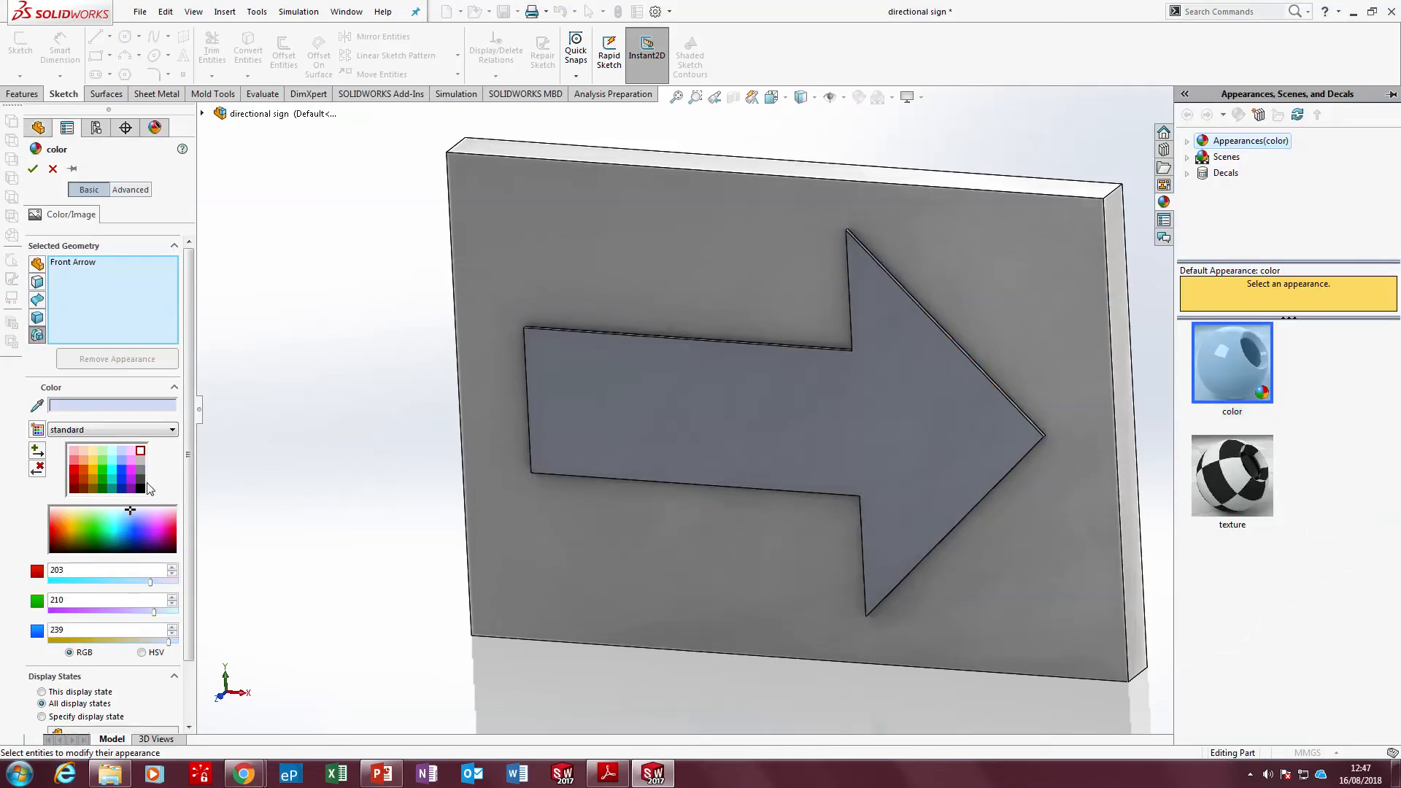
{"action": "left_click", "coordinate": [141, 490]}
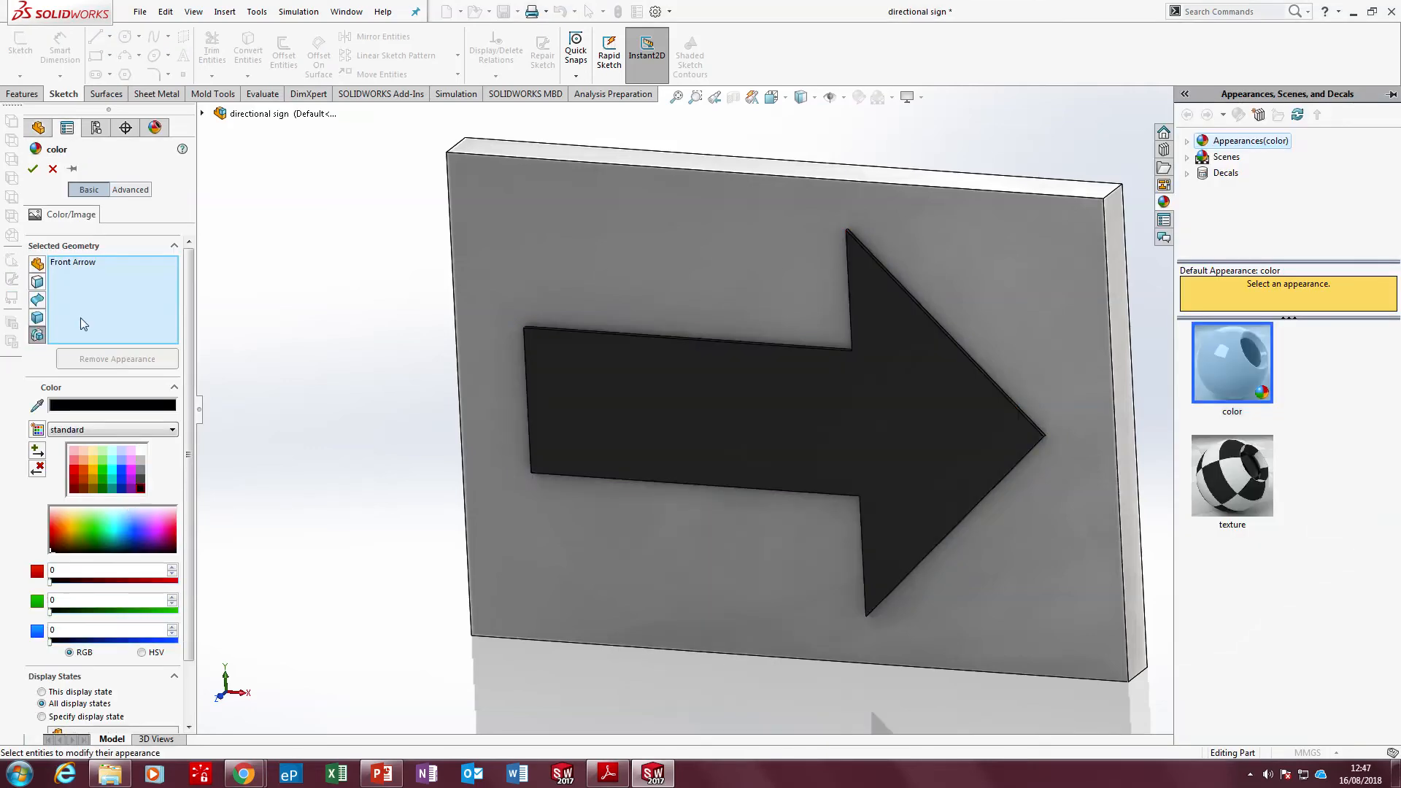
{"action": "left_click", "coordinate": [32, 168]}
Save the part and switch to the Directional Sign lesson objectives slide in PowerPoint
{"action": "middle_click_drag", "start_coordinate": [442, 382], "coordinate": [422, 481]}
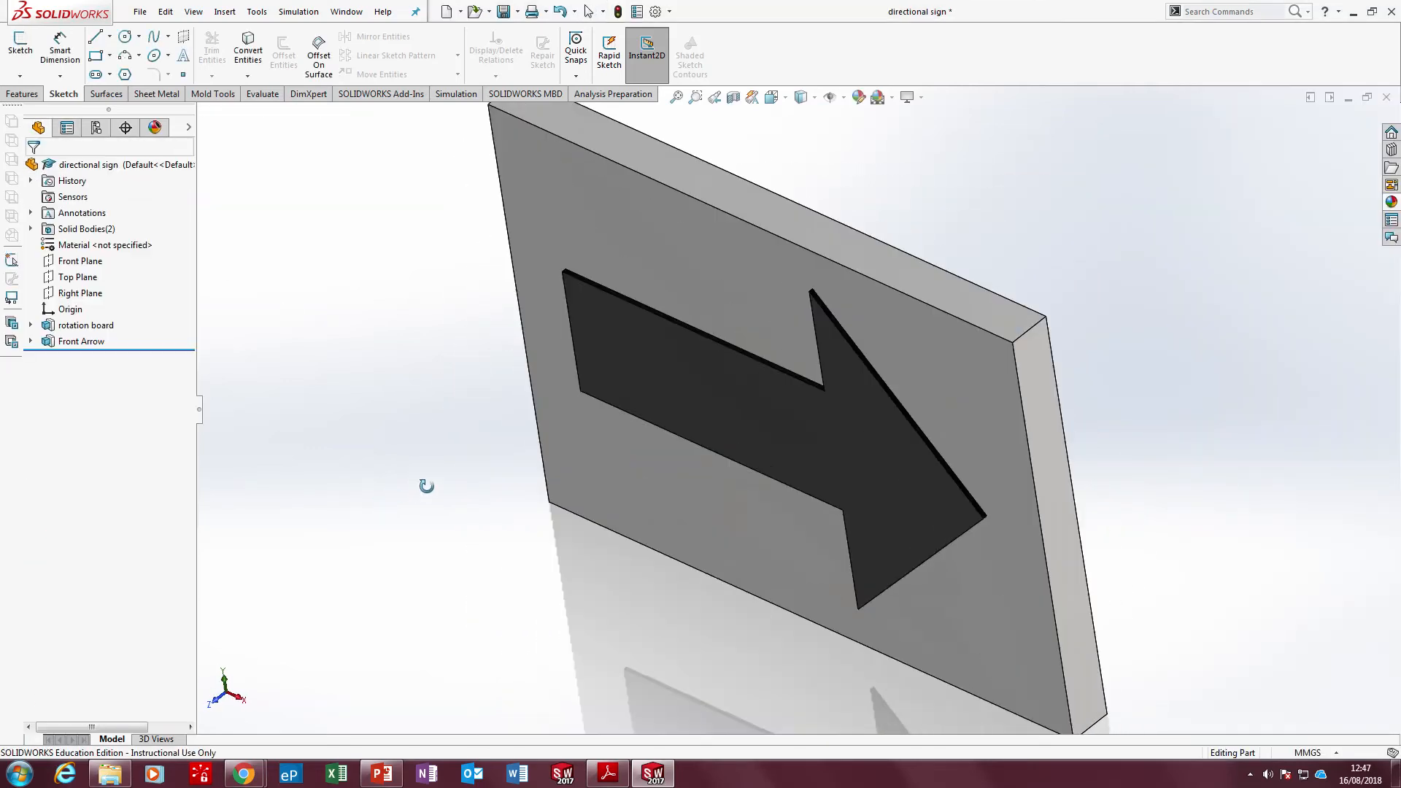
{"action": "key", "text": "ctrl+s"}
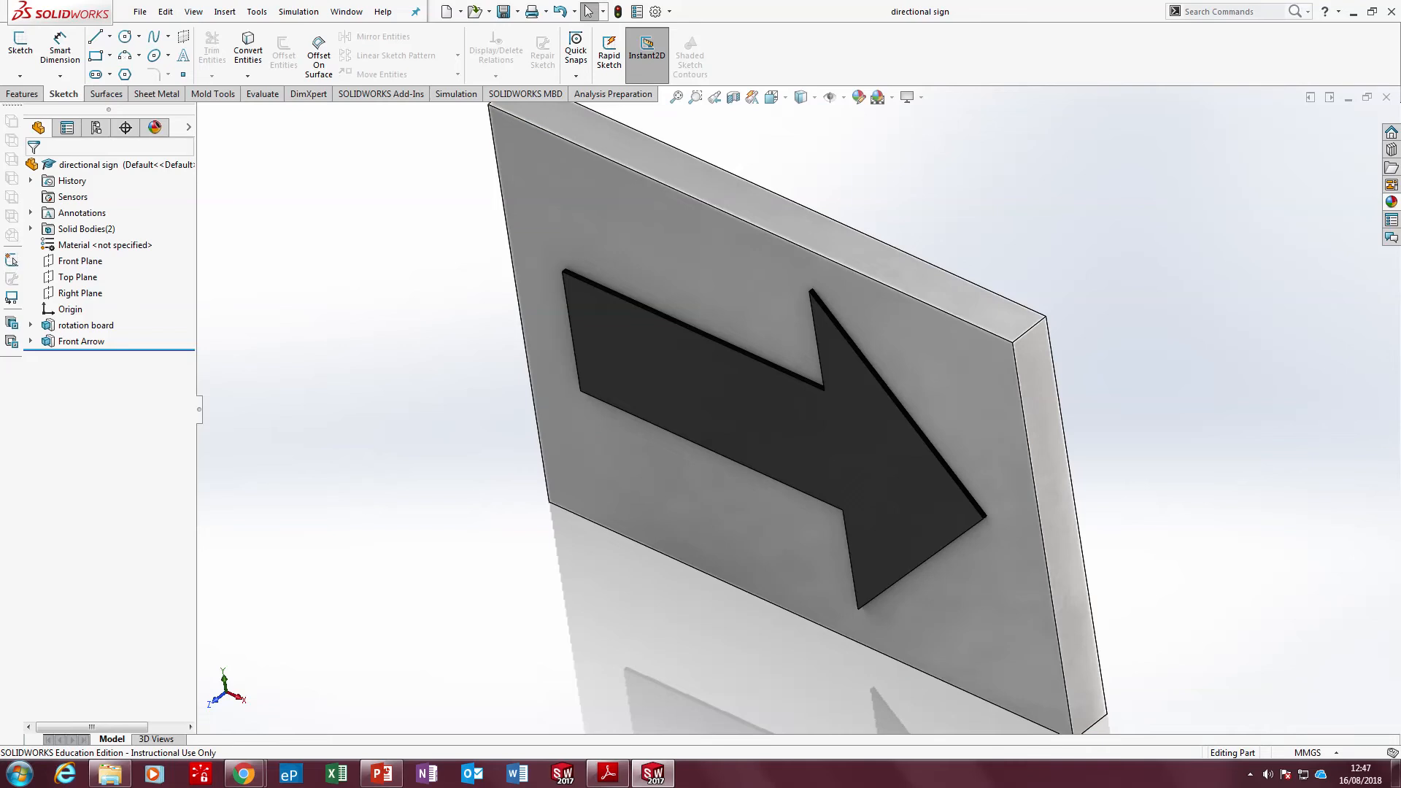
{"action": "left_click", "coordinate": [382, 773]}
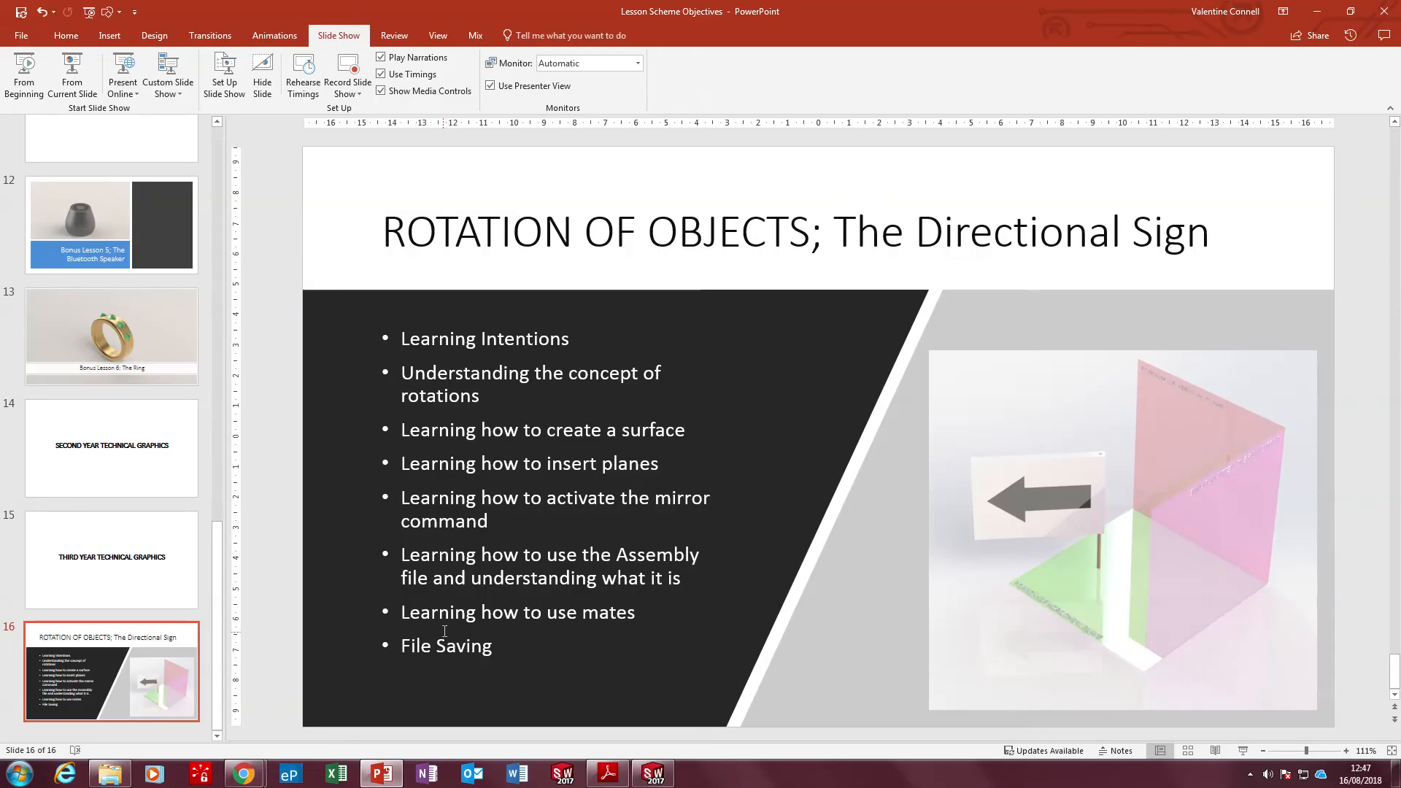
Switch from the lesson slide back to the directional sign part in SOLIDWORKS and show its feature tools
{"action": "mouse_move", "coordinate": [643, 6]}
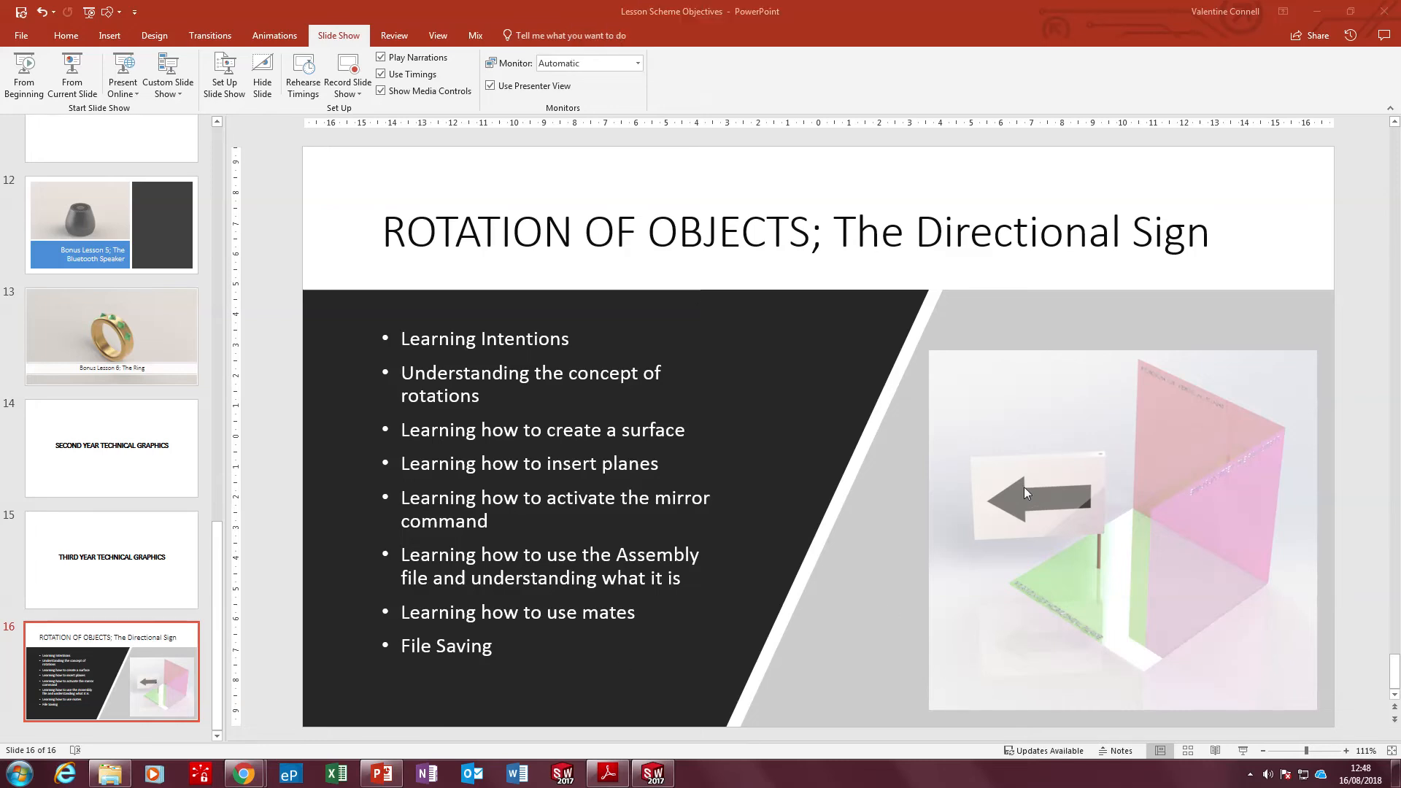
{"action": "left_click", "coordinate": [610, 778]}
{"action": "left_click", "coordinate": [611, 779]}
{"action": "left_click", "coordinate": [654, 775]}
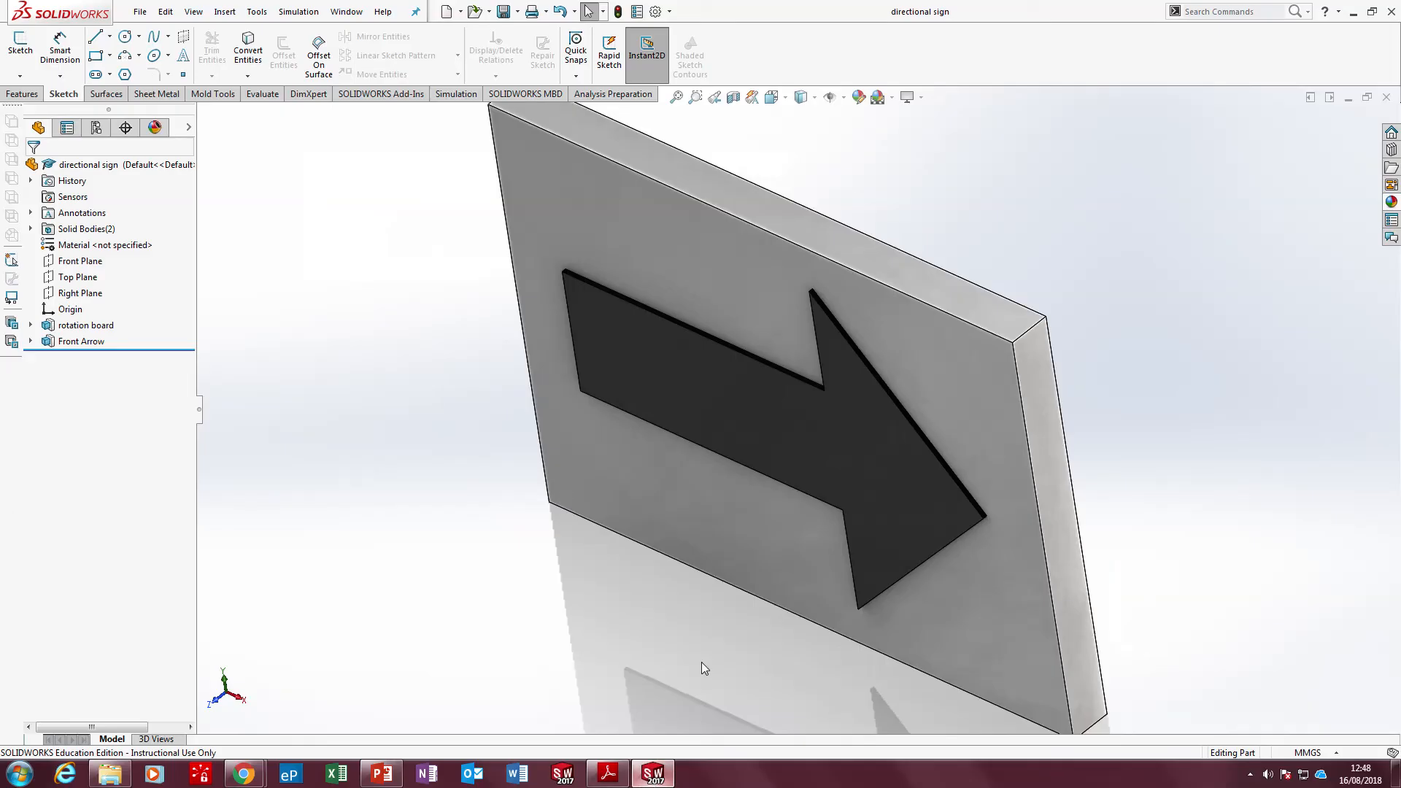
{"action": "scroll", "coordinate": [878, 400], "scroll_direction": "up", "scroll_amount": 3}
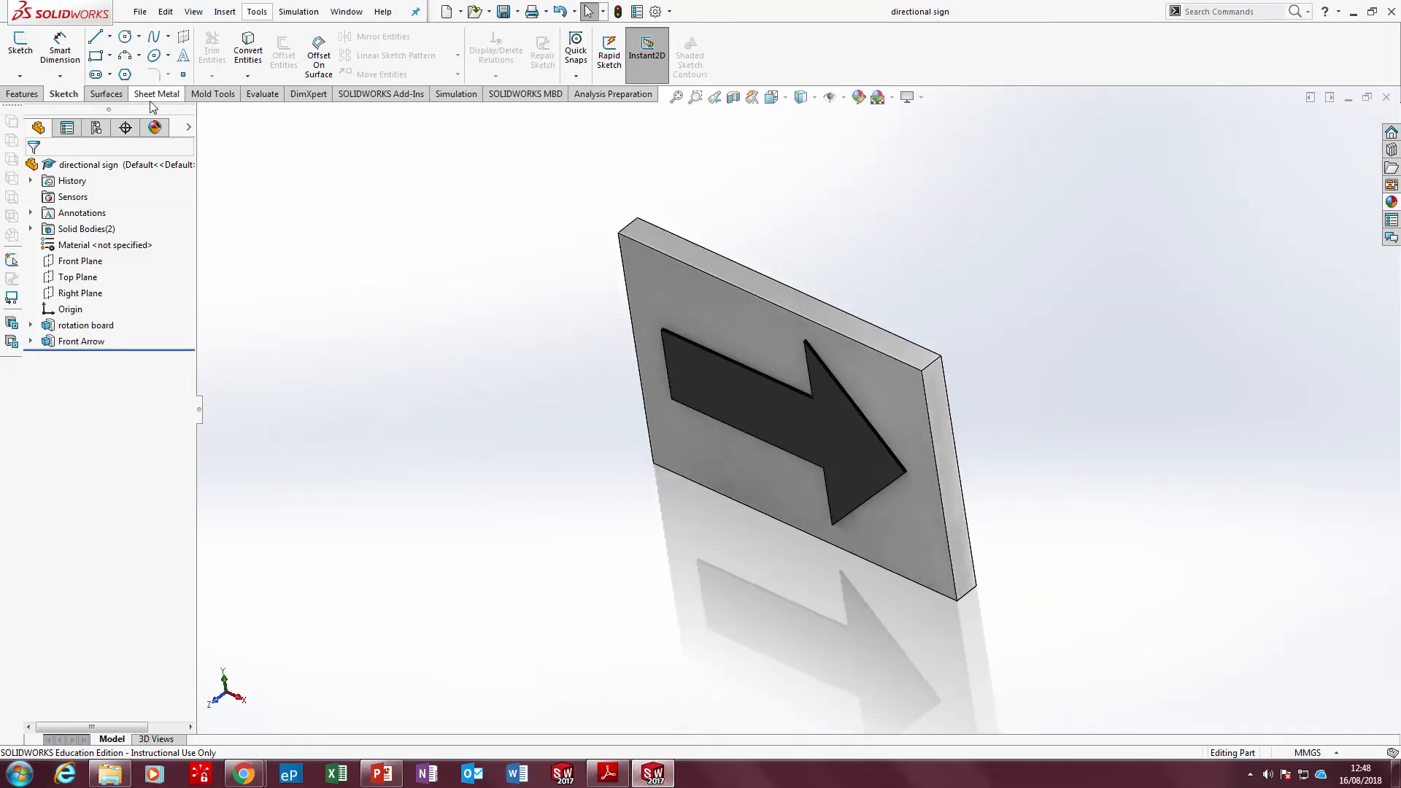
{"action": "left_click", "coordinate": [23, 93]}
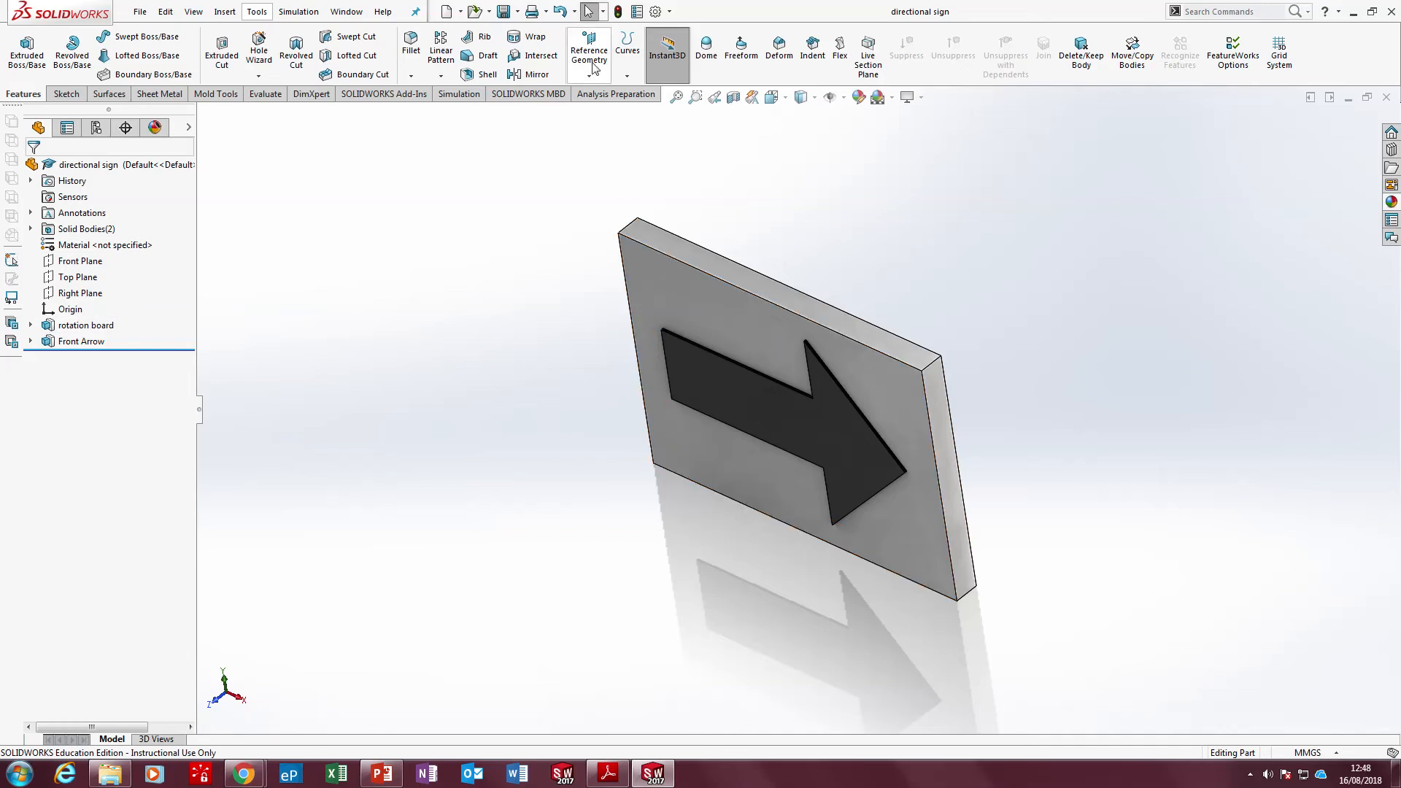
{"action": "left_click", "coordinate": [728, 384]}
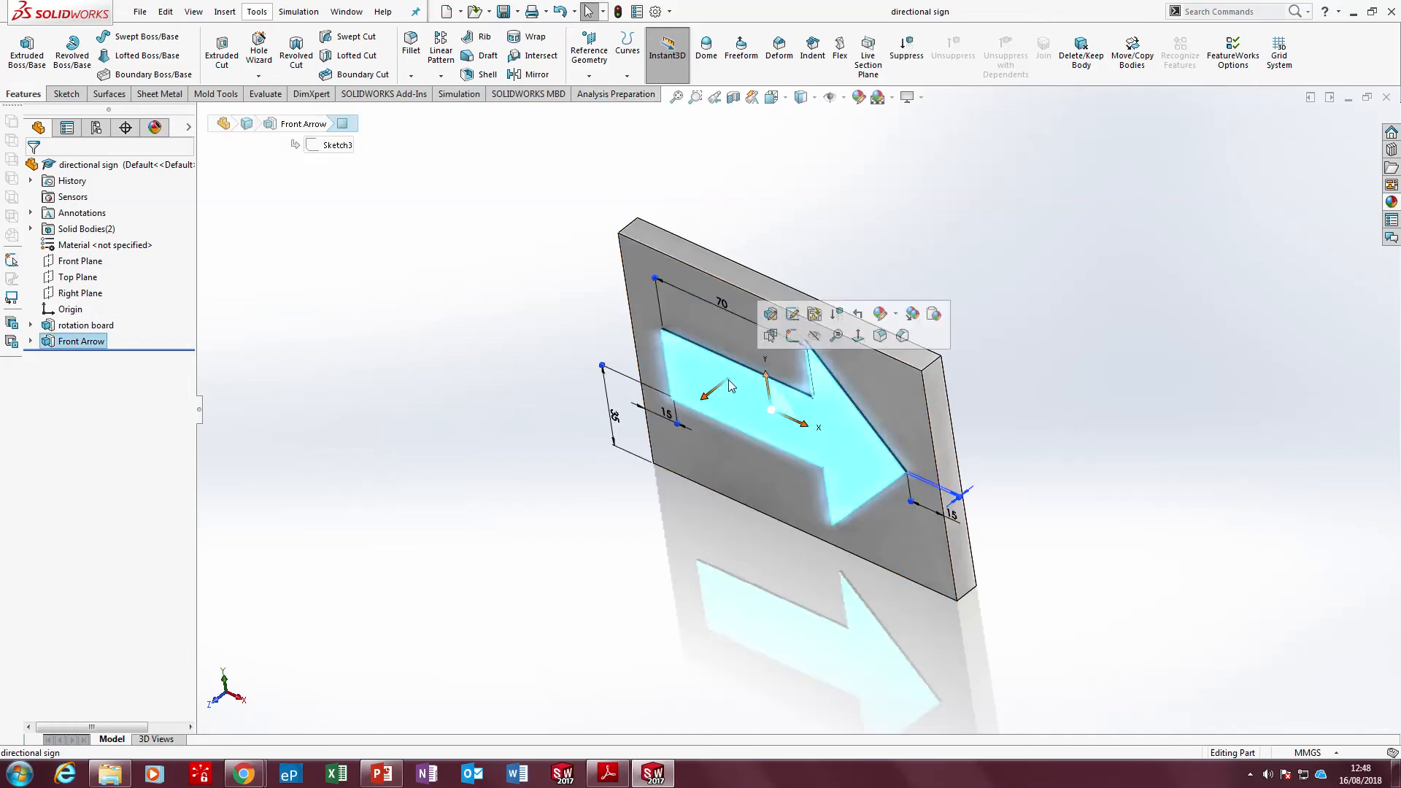
{"action": "left_click", "coordinate": [547, 272]}
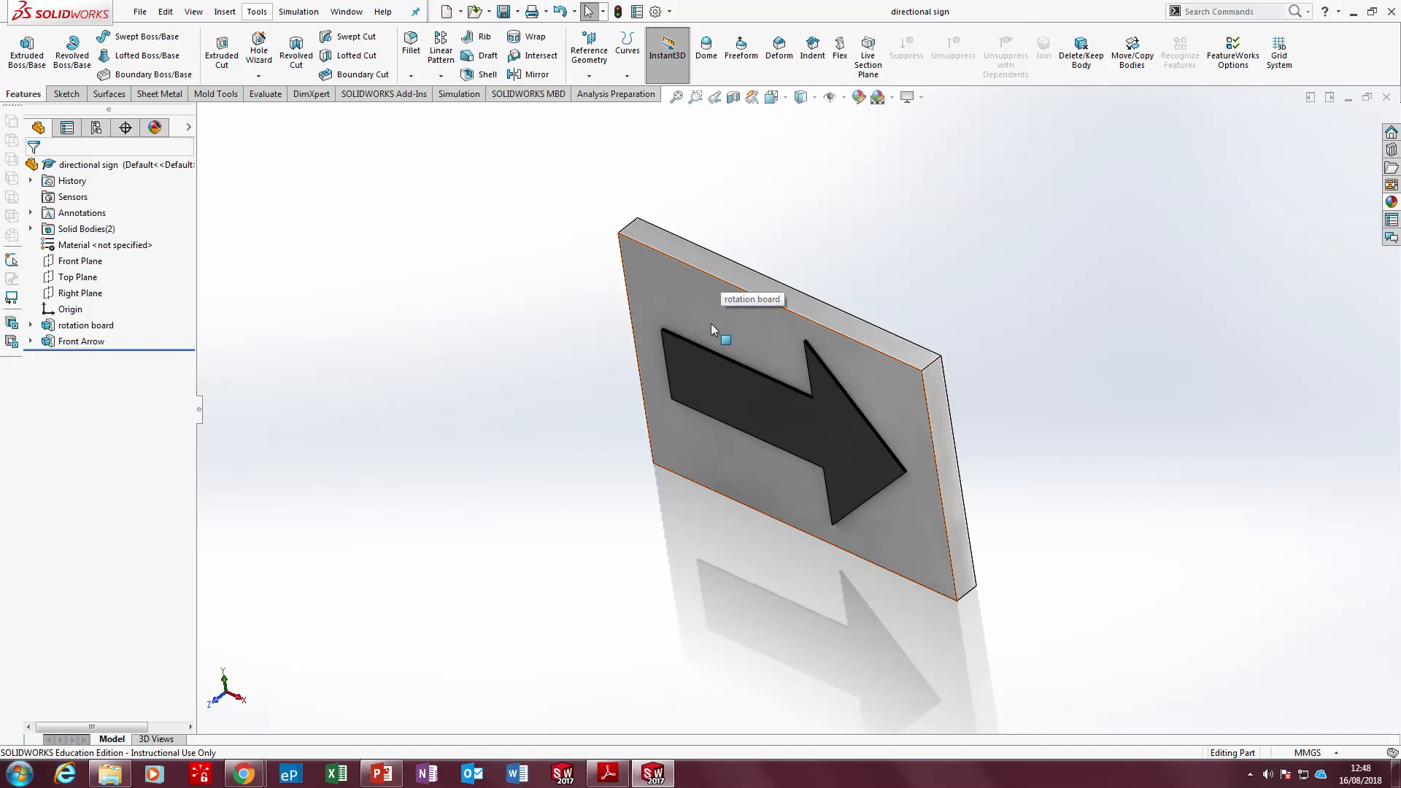
{"action": "left_click", "coordinate": [704, 295]}
{"action": "key", "text": "Escape"}
{"action": "scroll", "coordinate": [727, 299], "scroll_direction": "up", "scroll_amount": 1}
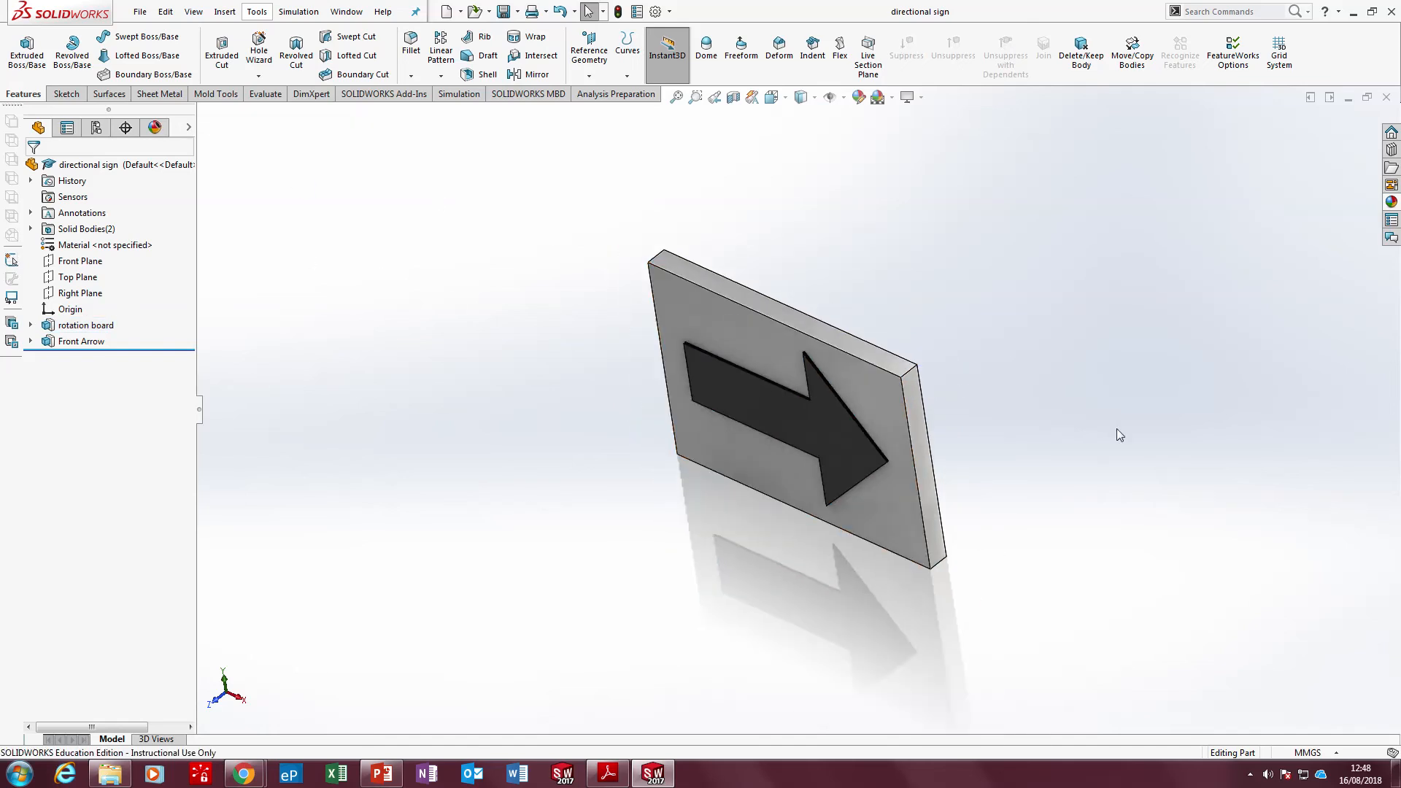
{"action": "scroll", "coordinate": [433, 301], "scroll_direction": "down", "scroll_amount": 1}
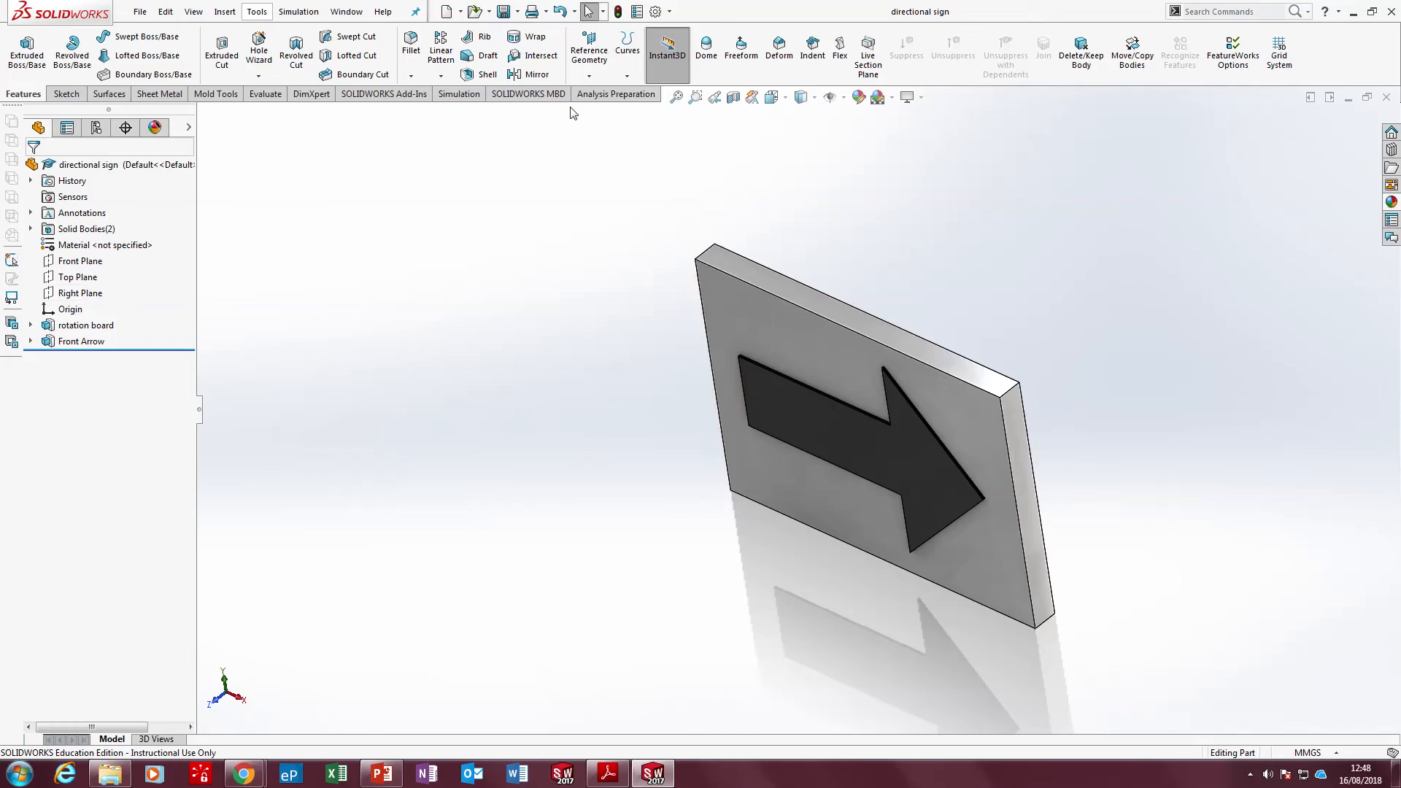
Try mirroring the rotation board body about the Right Plane, and undo that mirror
{"action": "left_click", "coordinate": [536, 74]}
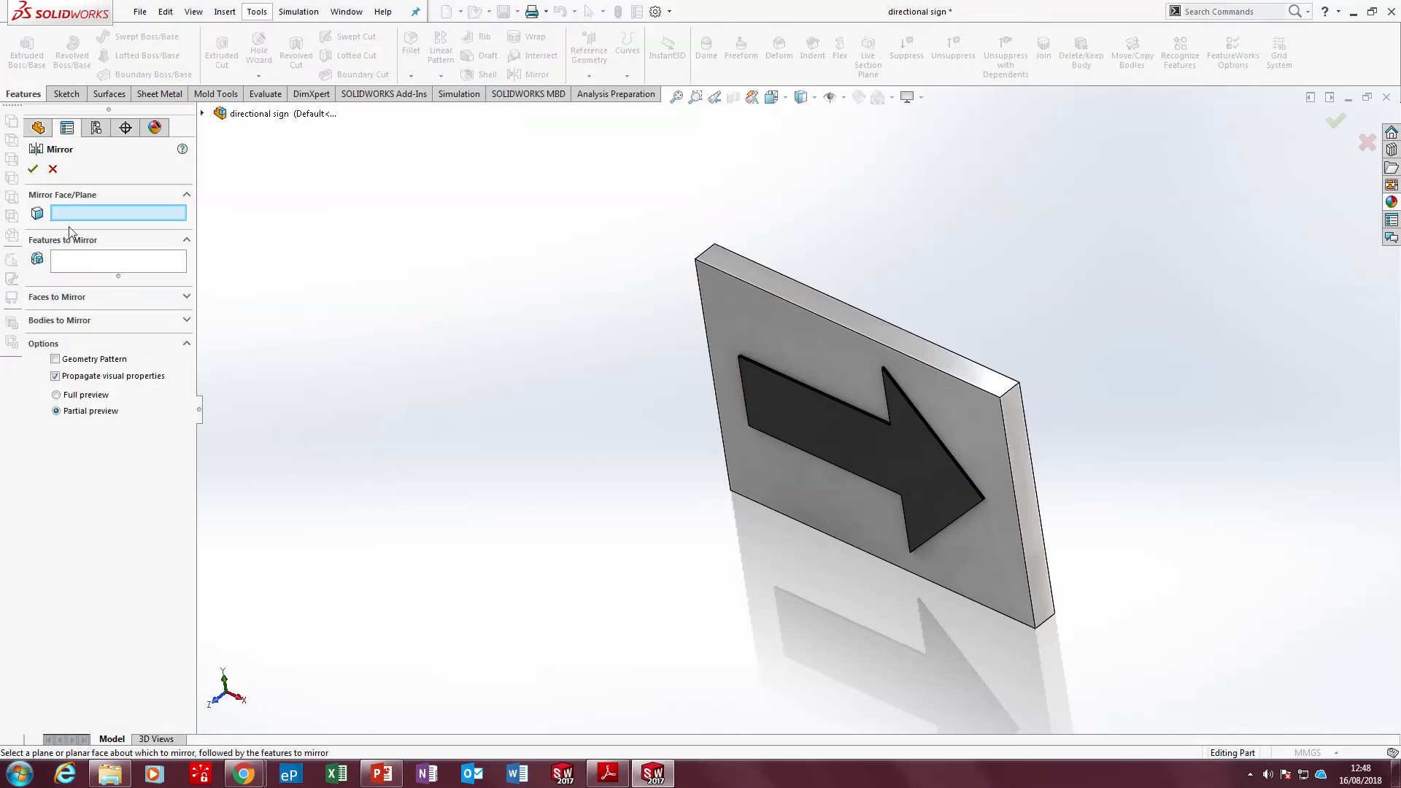
{"action": "left_click", "coordinate": [202, 113]}
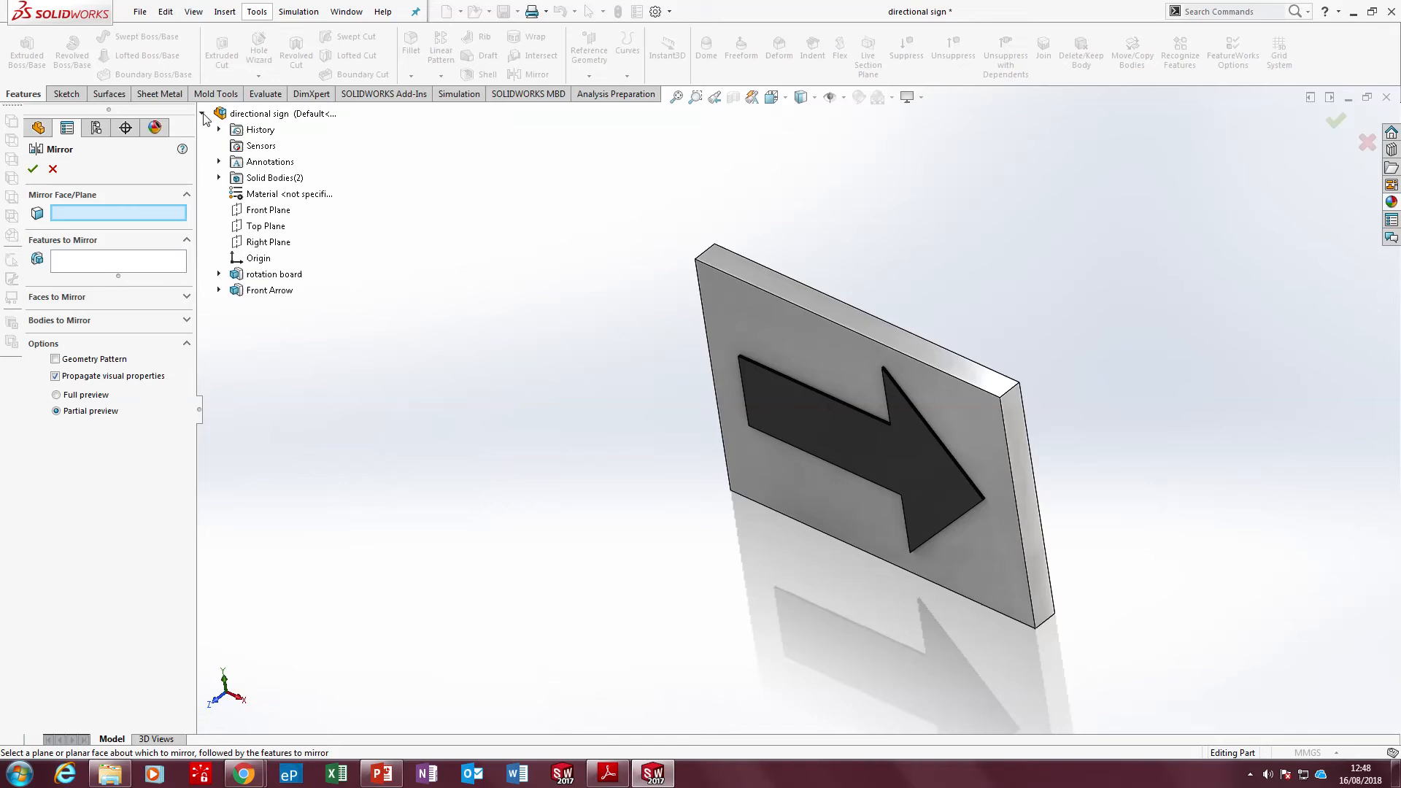
{"action": "left_click", "coordinate": [269, 243]}
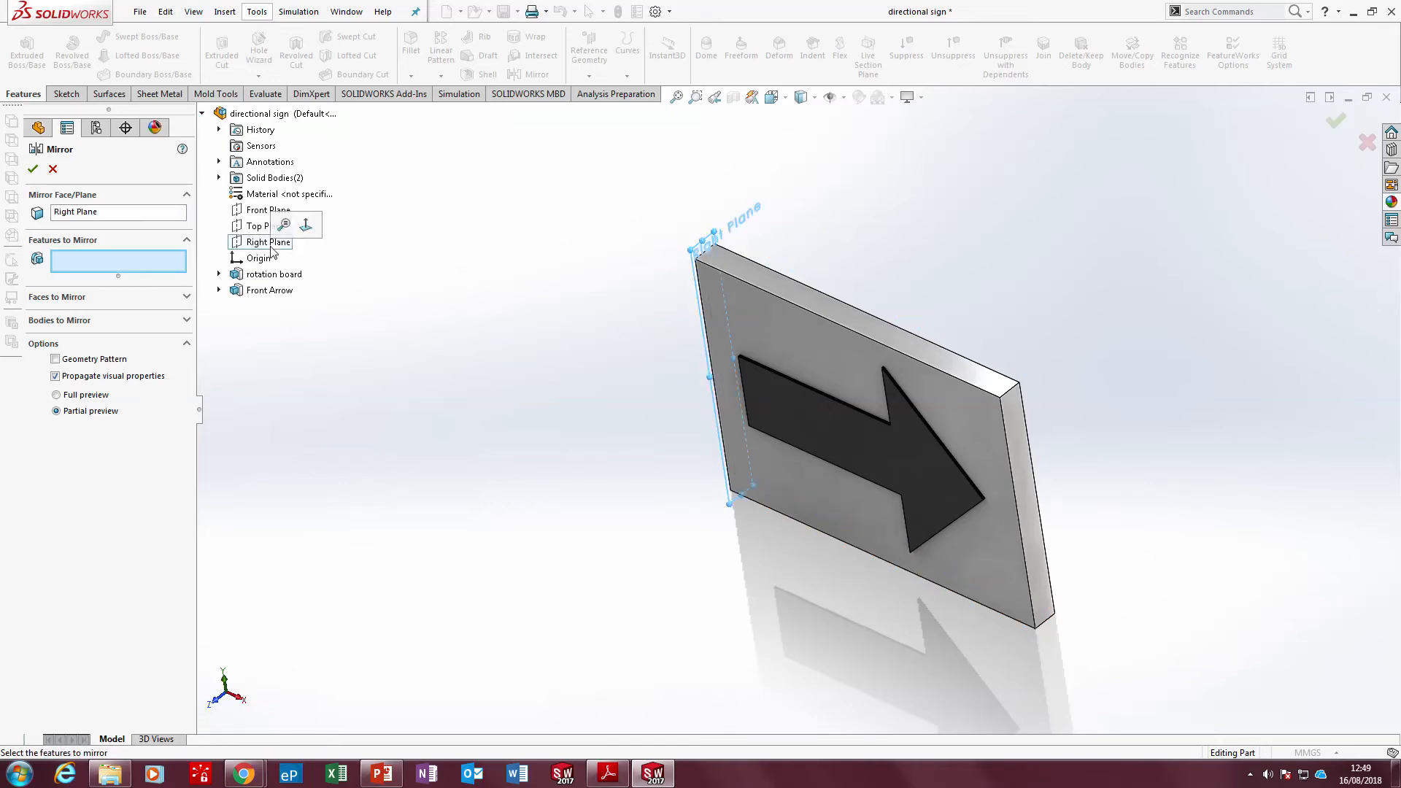
{"action": "left_click", "coordinate": [107, 319]}
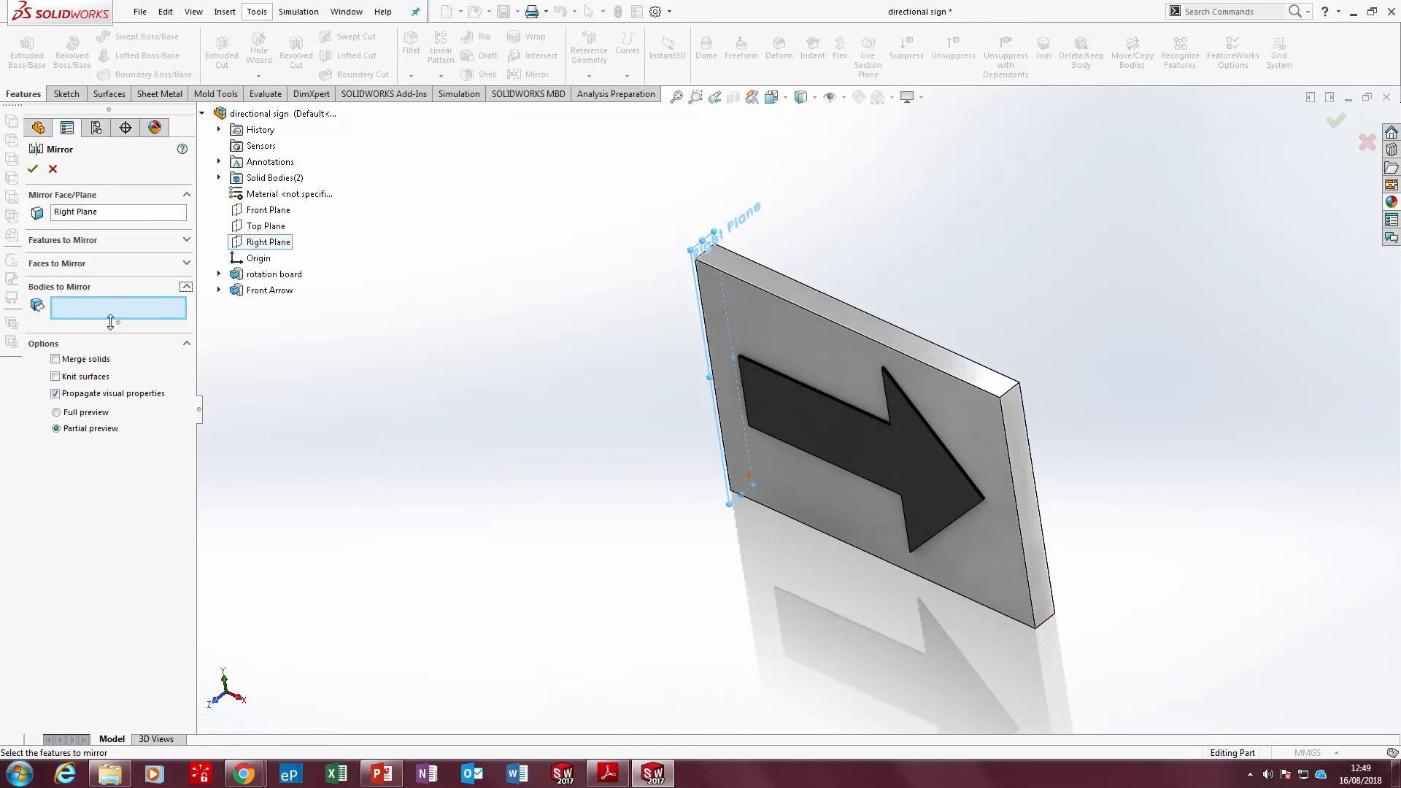
{"action": "left_click", "coordinate": [836, 356]}
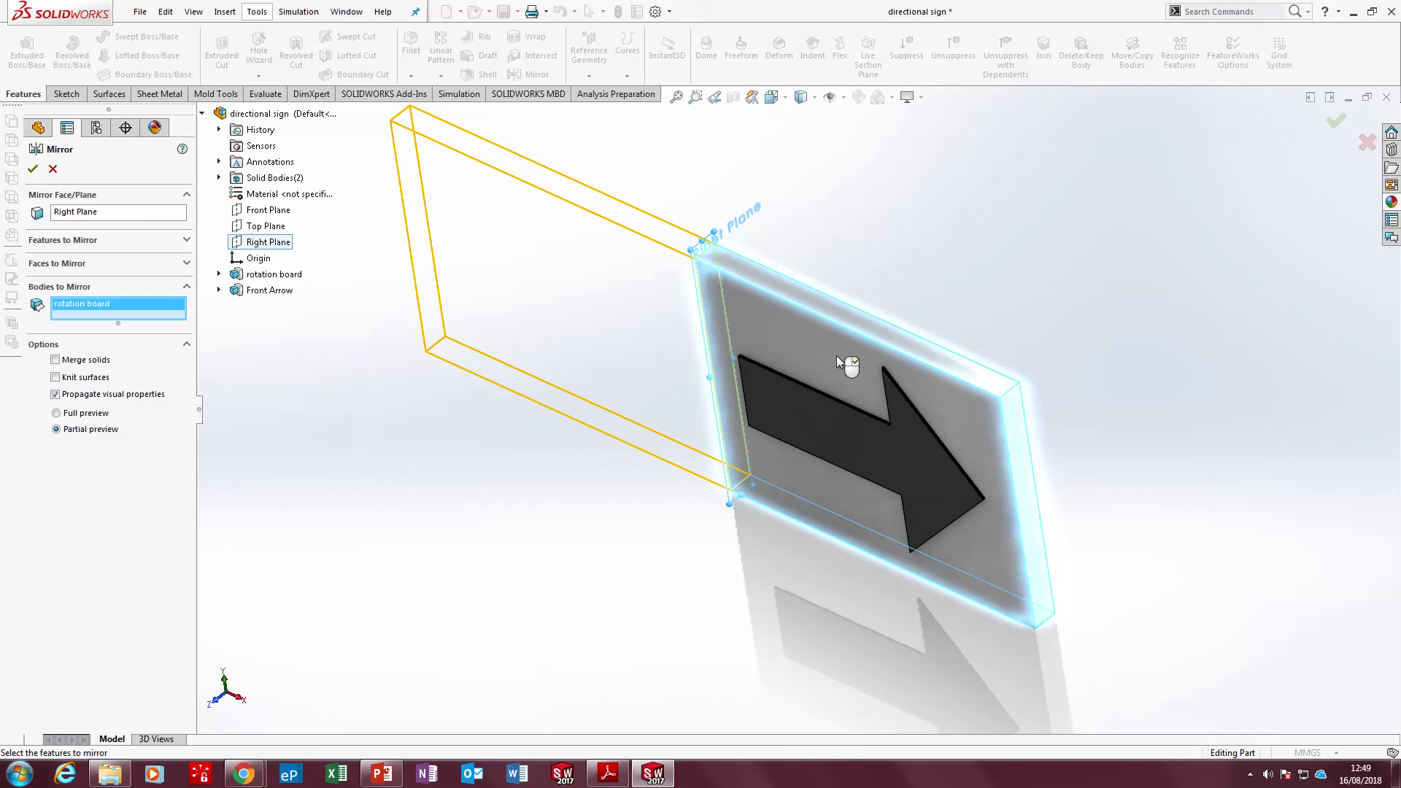
{"action": "right_click", "coordinate": [836, 356]}
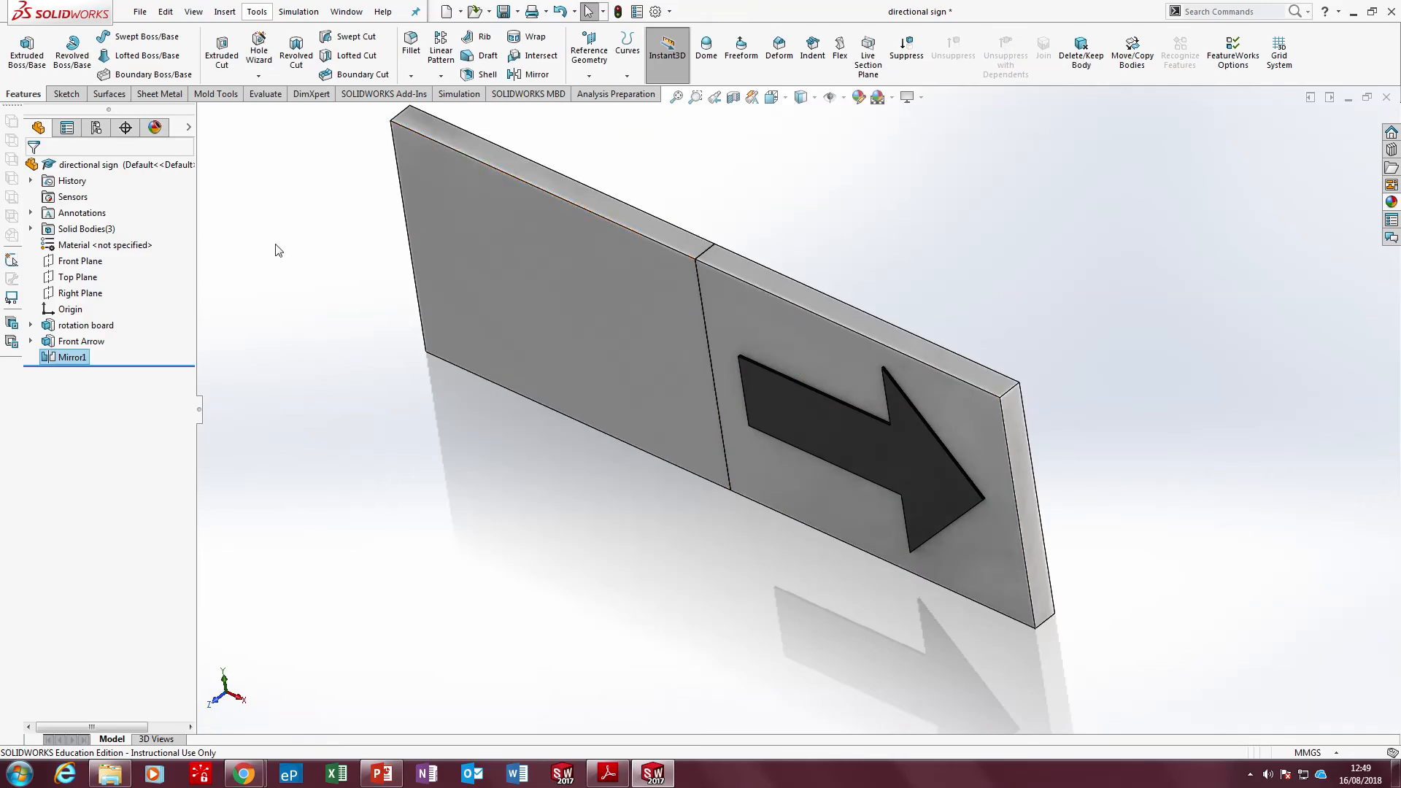
{"action": "left_click", "coordinate": [76, 294]}
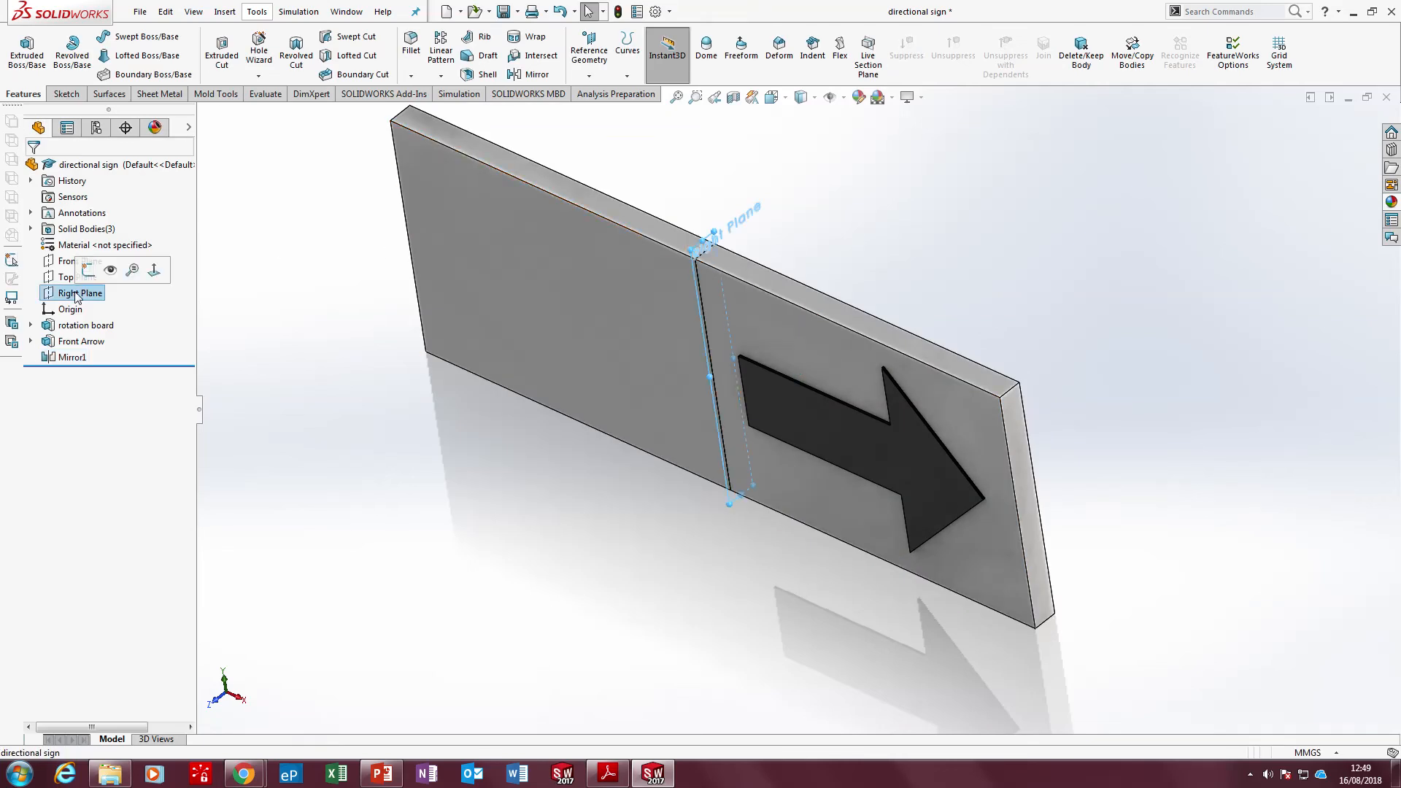
{"action": "left_click", "coordinate": [560, 11]}
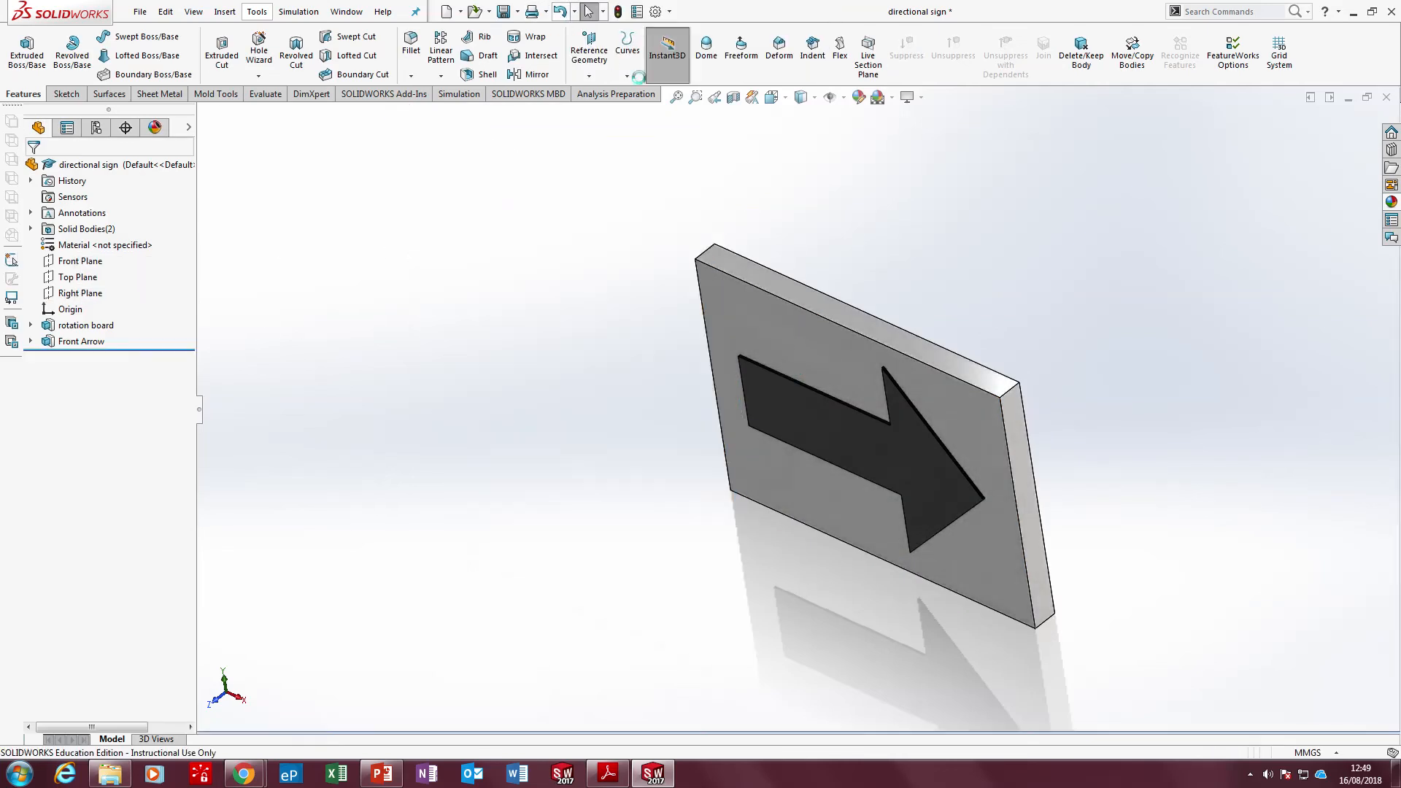
Create a reference plane midway between the board's front and back faces
{"action": "scroll", "coordinate": [974, 277], "scroll_direction": "down", "scroll_amount": 3}
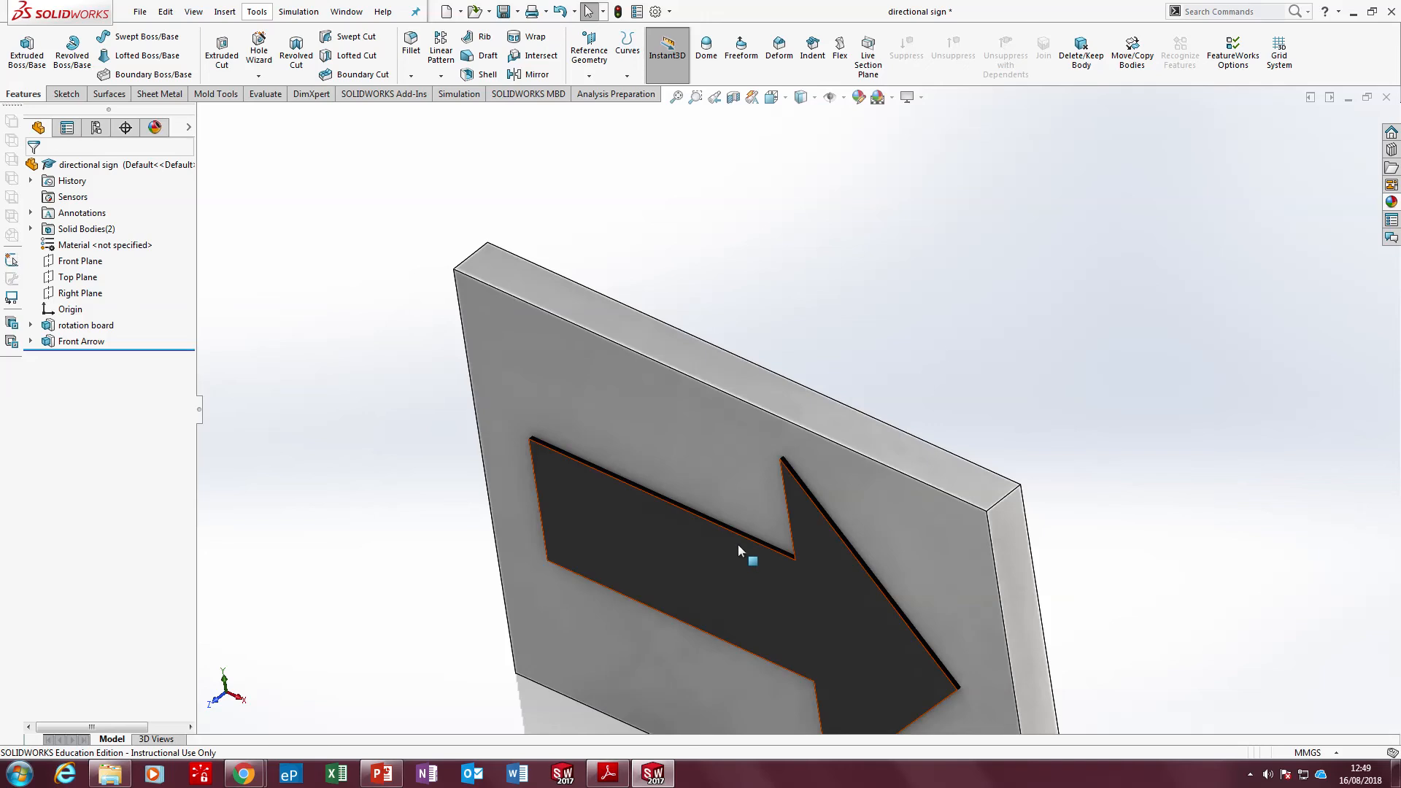
{"action": "scroll", "coordinate": [760, 552], "scroll_direction": "up", "scroll_amount": 2}
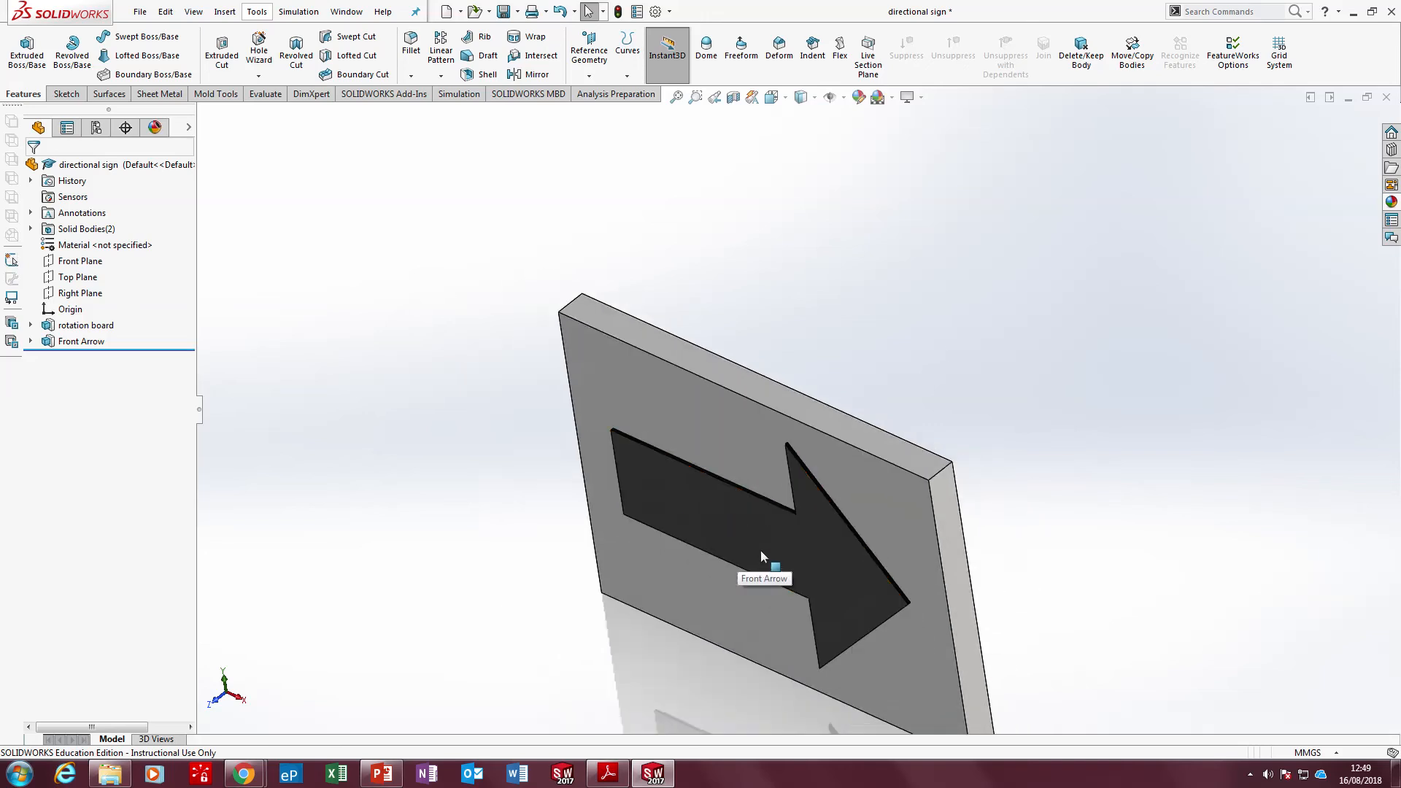
{"action": "mouse_move", "coordinate": [760, 551]}
{"action": "middle_mouse_down"}
{"action": "mouse_move", "coordinate": [717, 569]}
{"action": "mouse_move", "coordinate": [757, 546]}
{"action": "middle_mouse_up"}
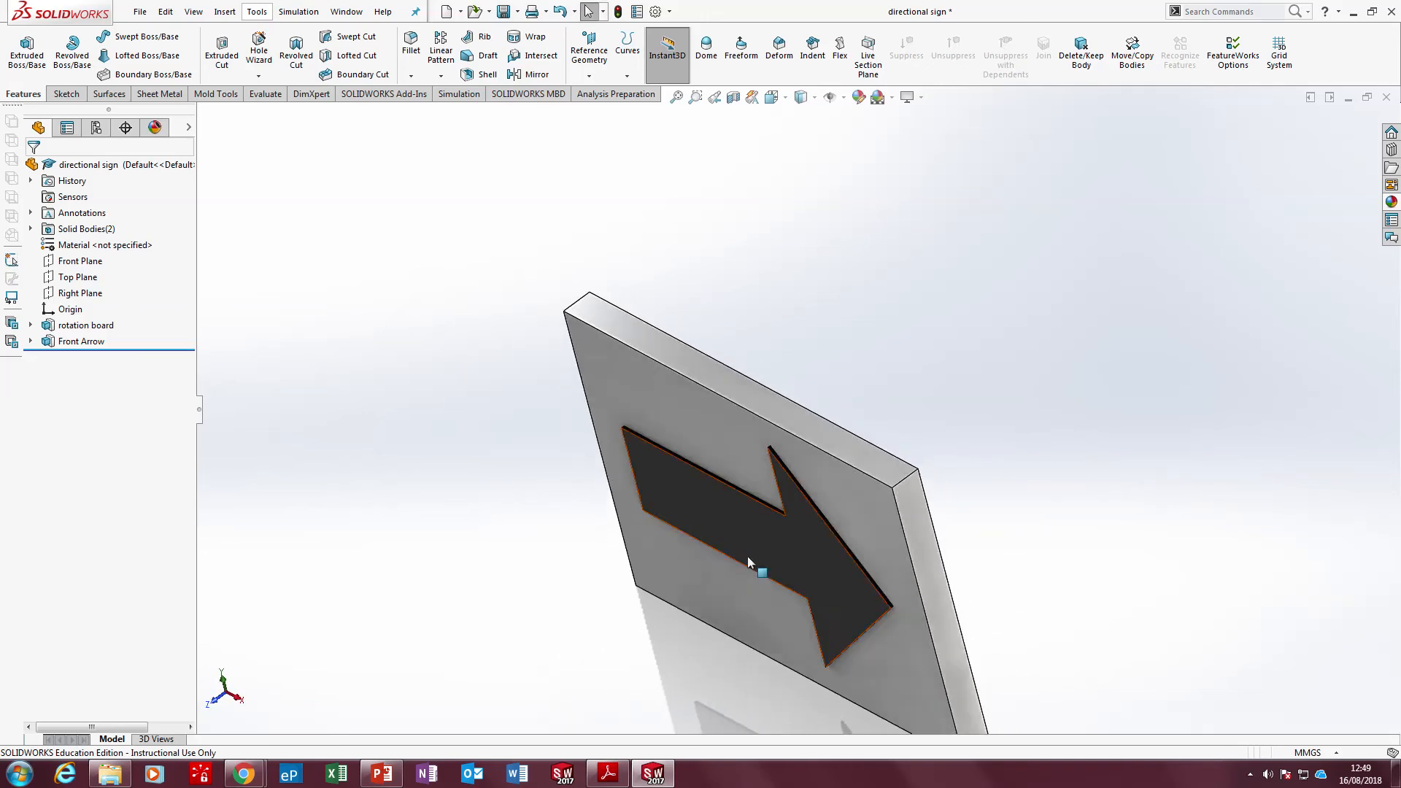
{"action": "left_click", "coordinate": [598, 66]}
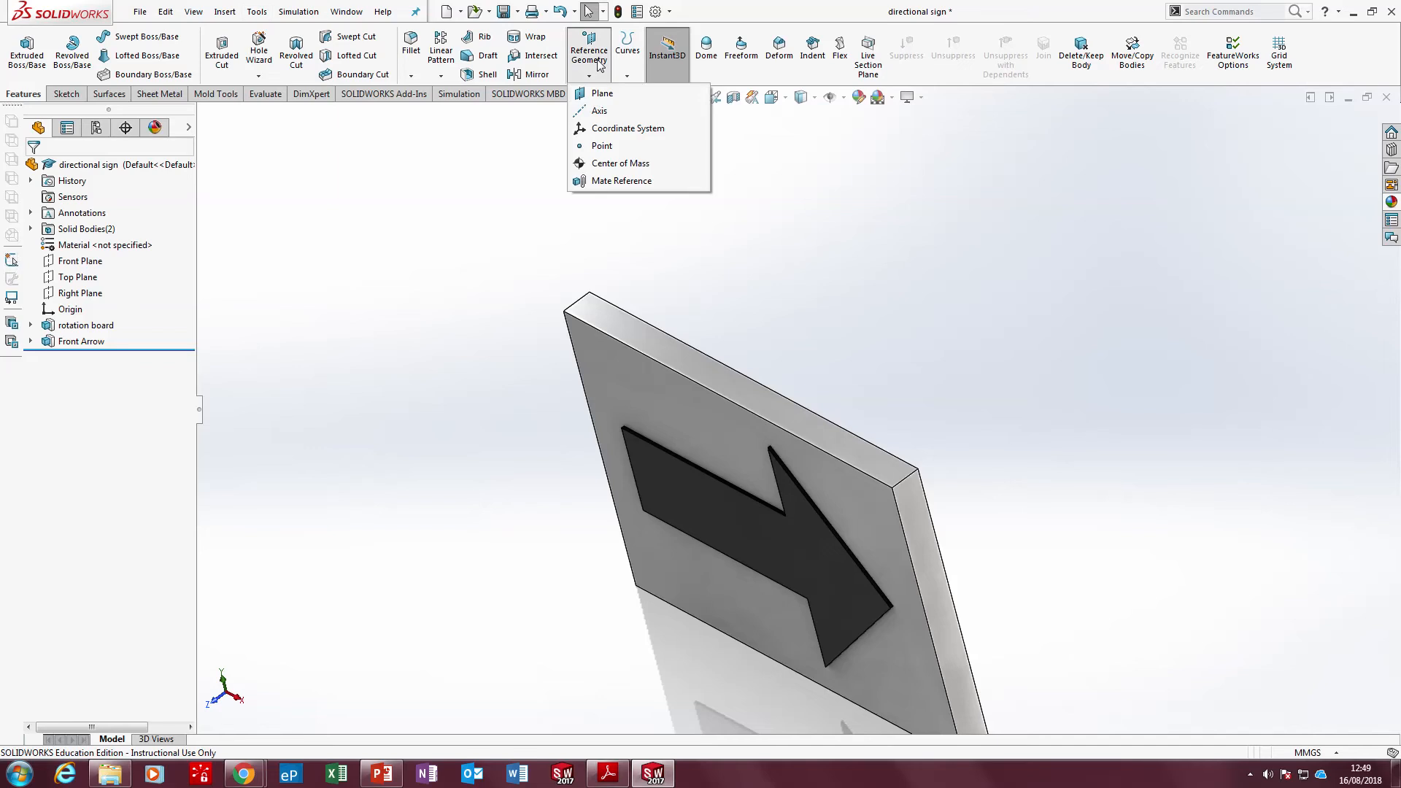
{"action": "left_click", "coordinate": [594, 94]}
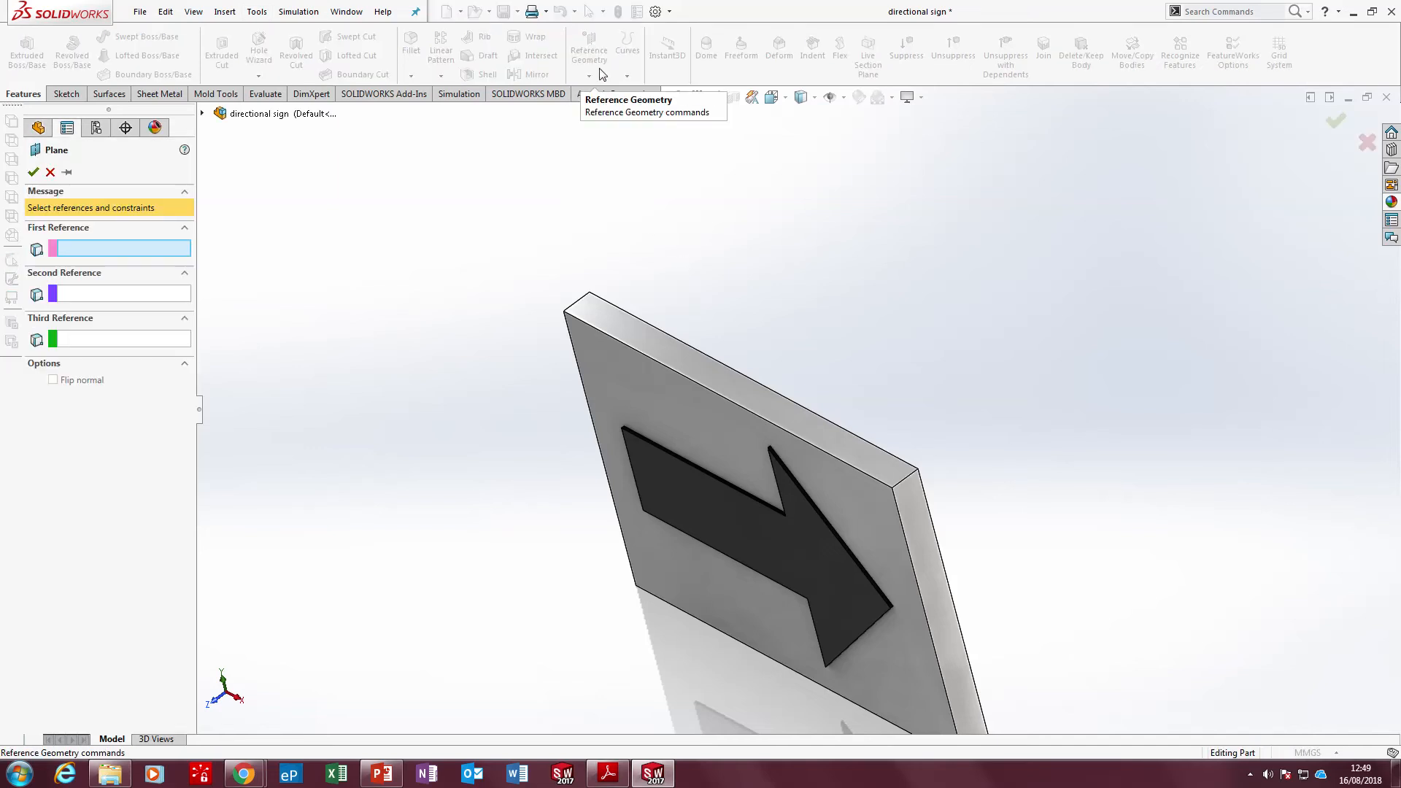
{"action": "scroll", "coordinate": [828, 452], "scroll_direction": "up", "scroll_amount": 2}
{"action": "scroll", "coordinate": [836, 458], "scroll_direction": "down", "scroll_amount": 3}
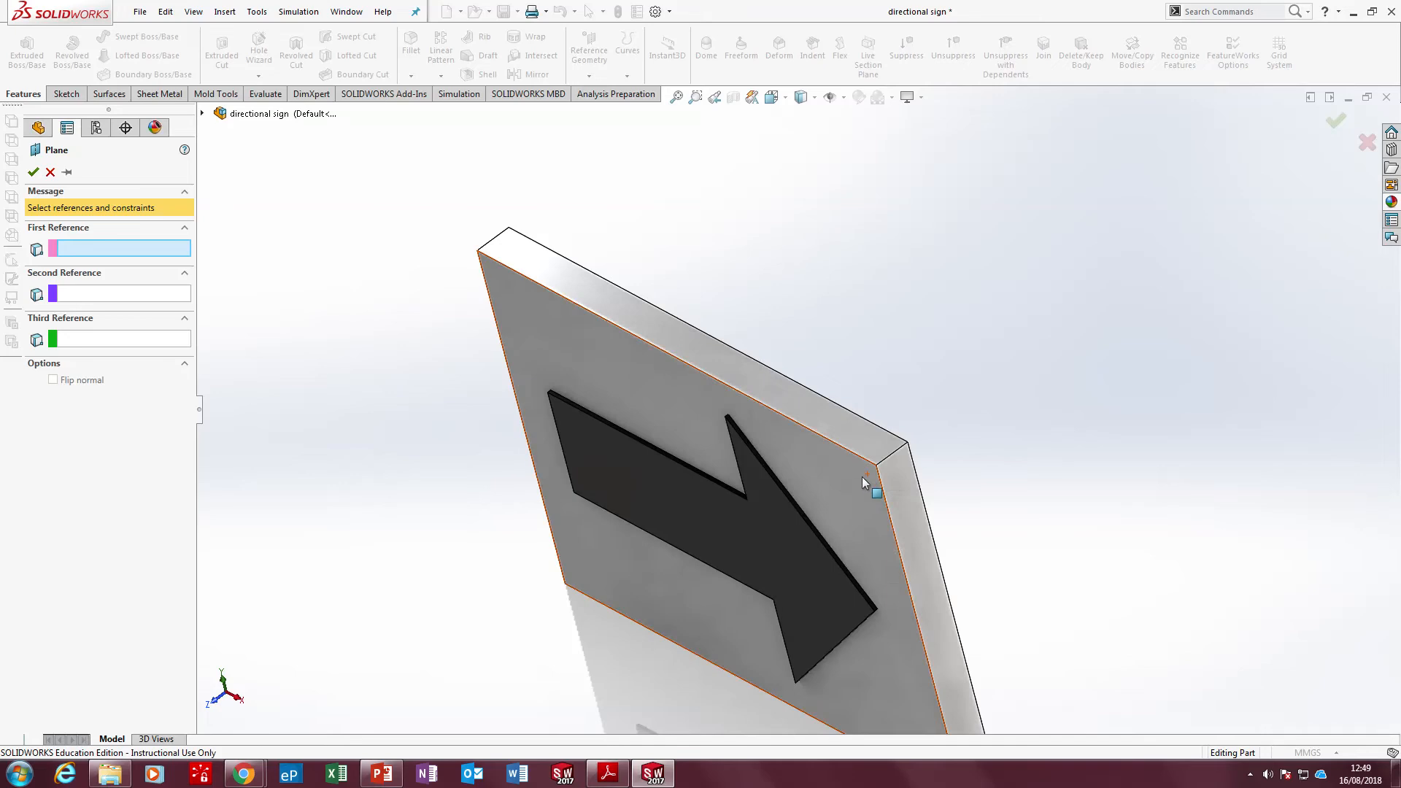
{"action": "scroll", "coordinate": [856, 344], "scroll_direction": "up", "scroll_amount": 4}
{"action": "middle_click_drag", "start_coordinate": [883, 448], "coordinate": [872, 471]}
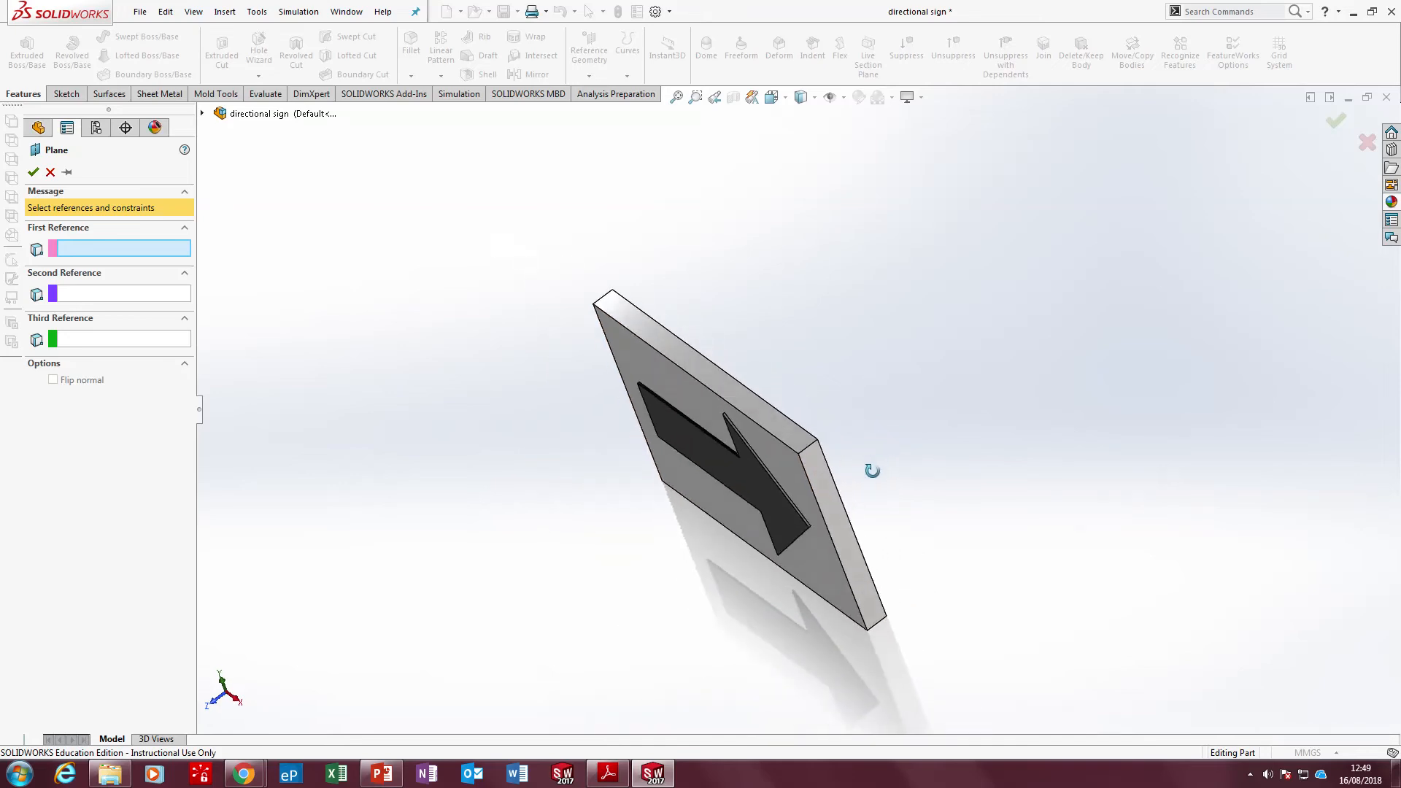
{"action": "middle_click_drag", "start_coordinate": [724, 345], "coordinate": [759, 341]}
{"action": "left_click", "coordinate": [676, 384]}
{"action": "left_click", "coordinate": [715, 384]}
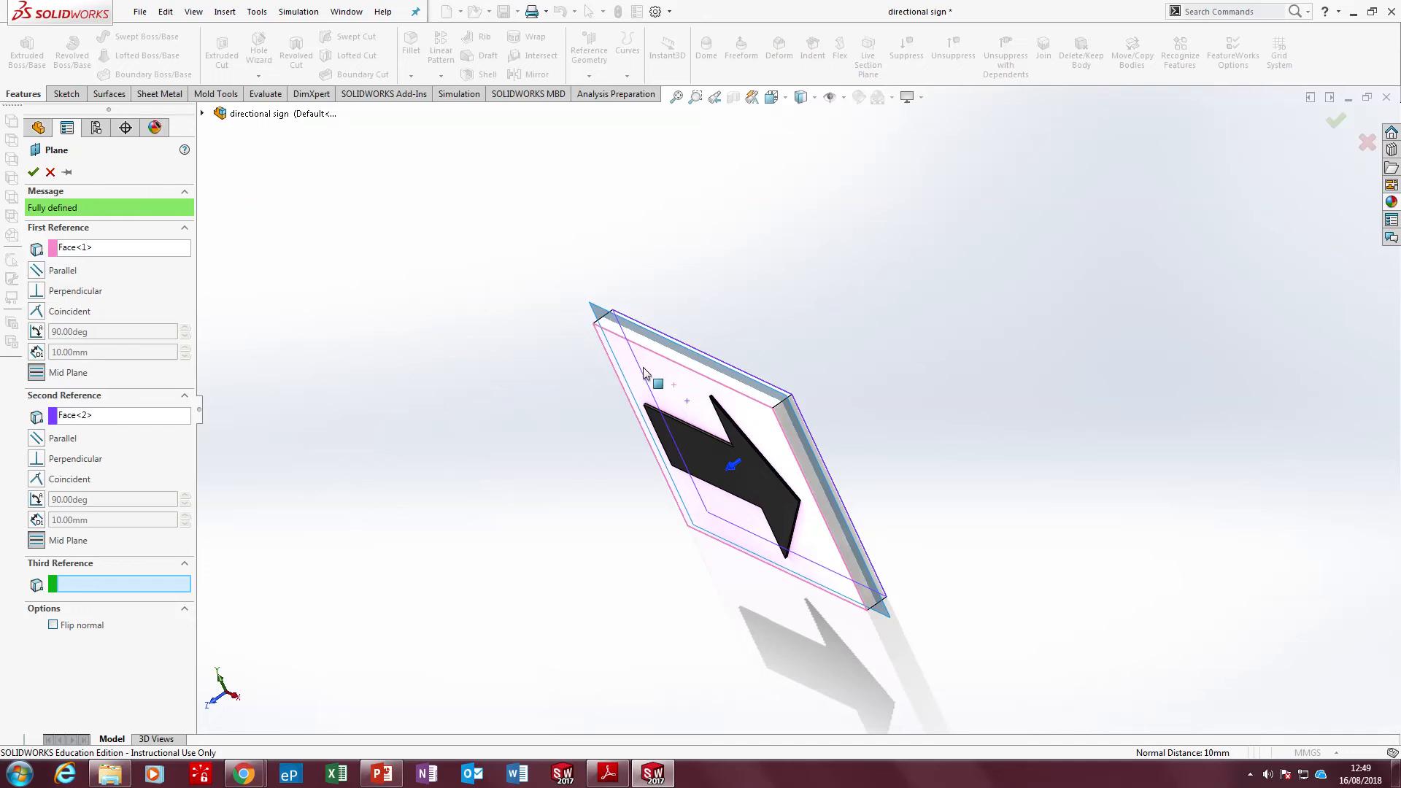
{"action": "middle_click_drag", "start_coordinate": [772, 369], "coordinate": [708, 398]}
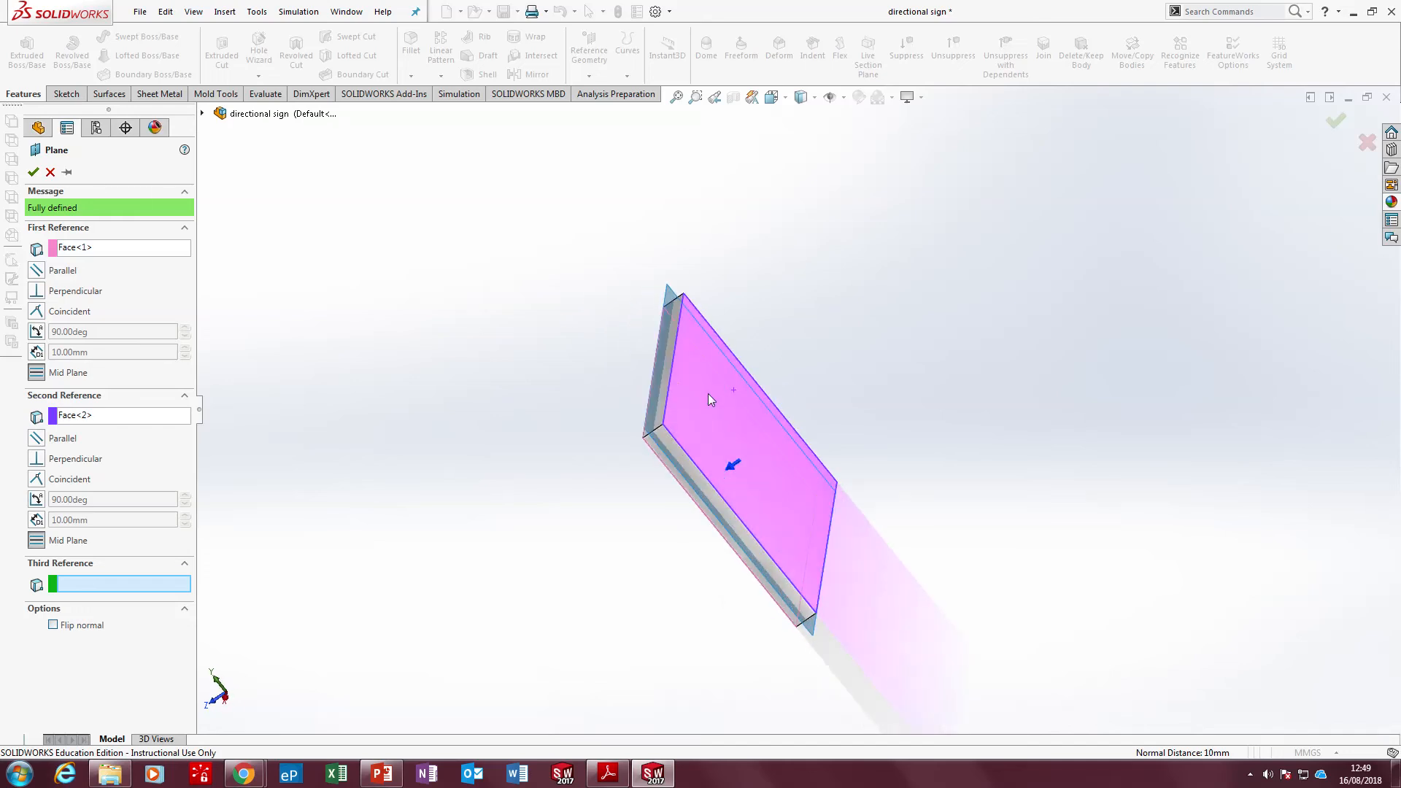
{"action": "left_click", "coordinate": [34, 173]}
{"action": "middle_click_drag", "start_coordinate": [353, 259], "coordinate": [441, 260]}
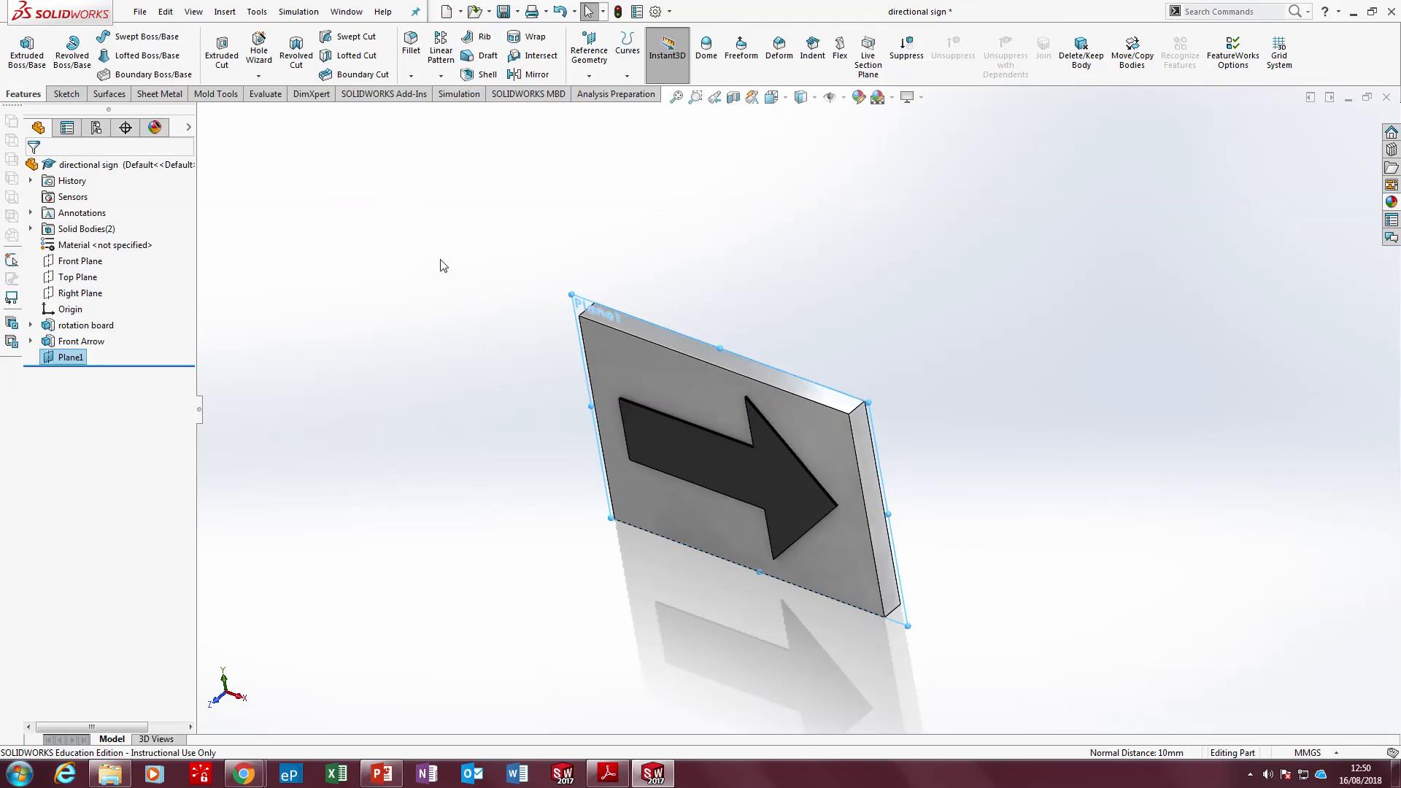
Rename the new reference plane as Mirror Plane
{"action": "left_click", "coordinate": [67, 358]}
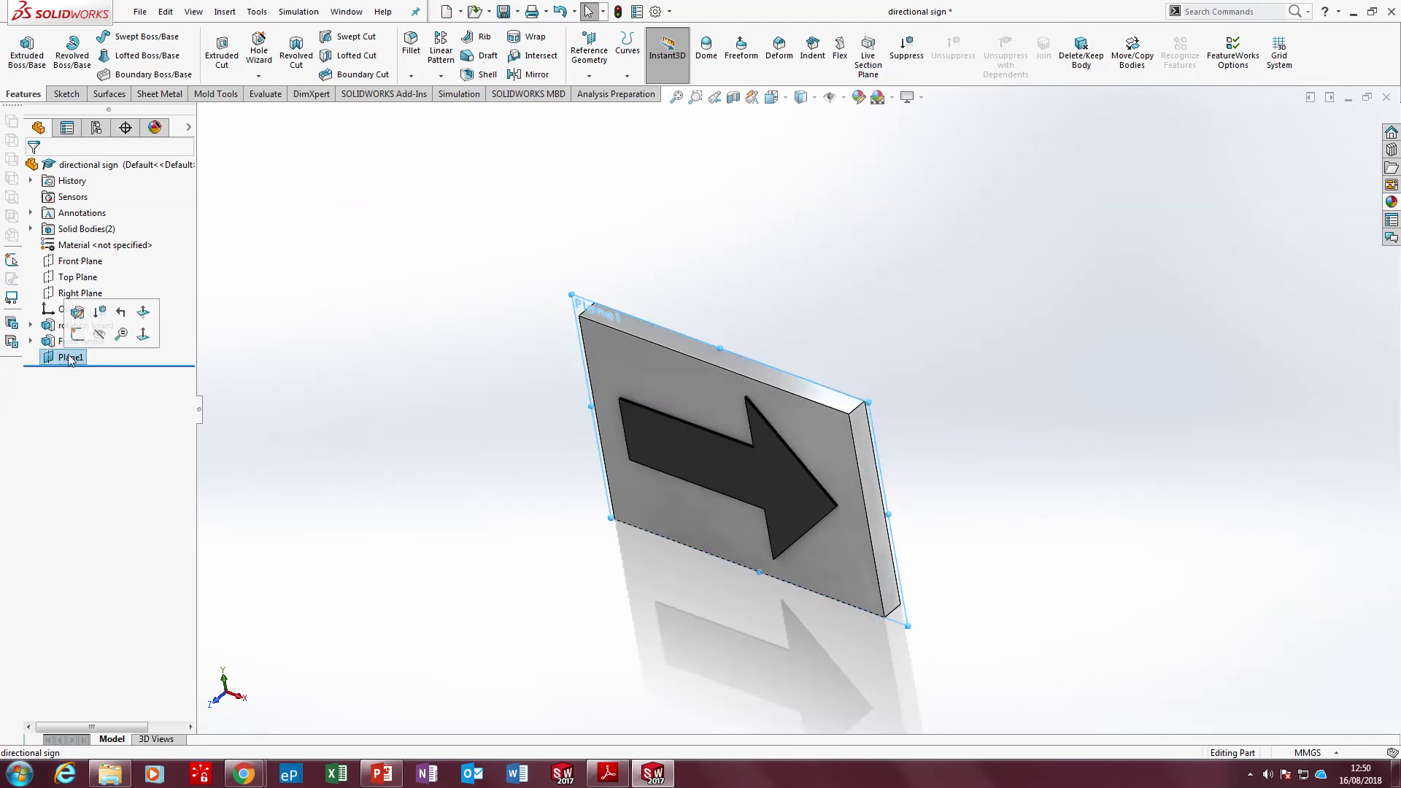
{"action": "left_click", "coordinate": [70, 357]}
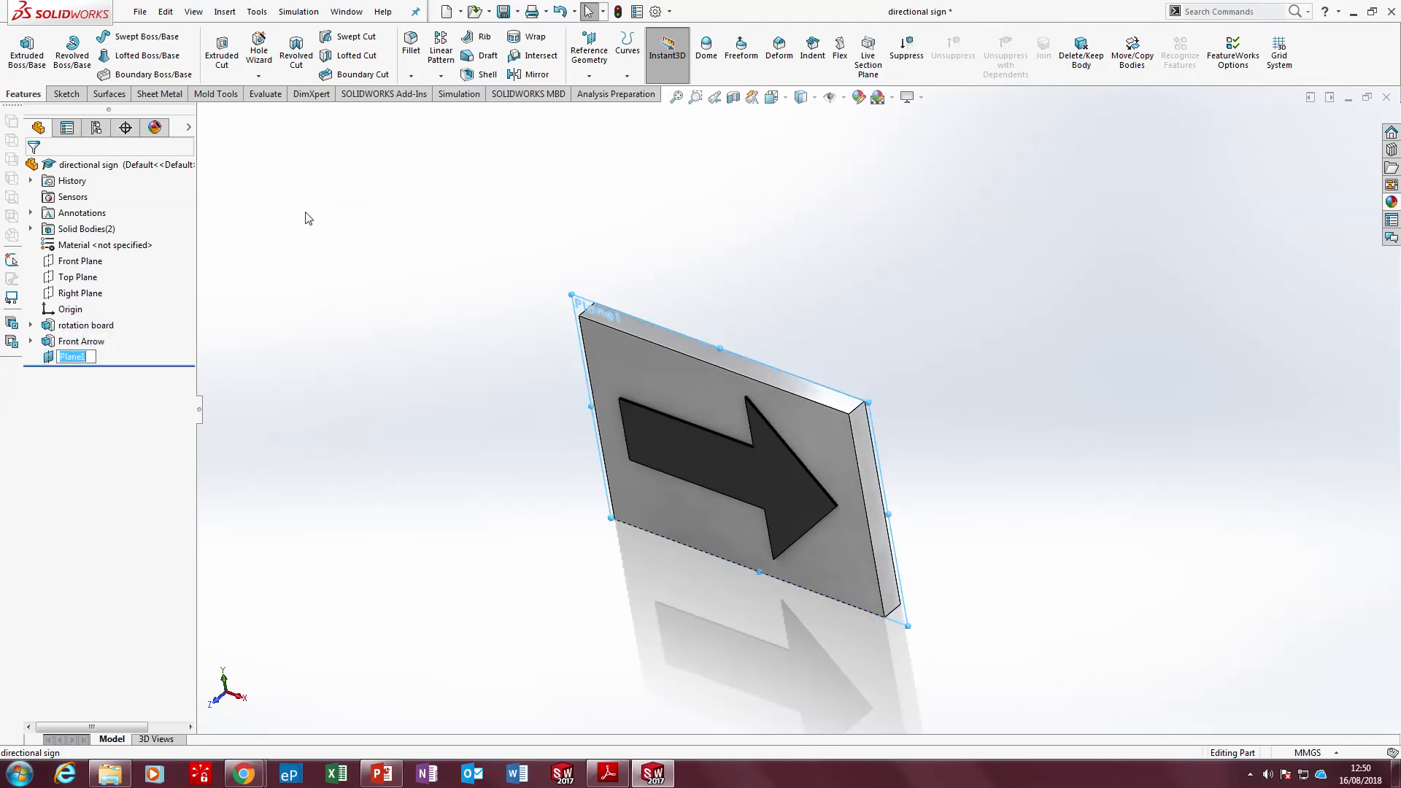
{"action": "type", "text": "Mirror"}
{"action": "left_click", "coordinate": [457, 248]}
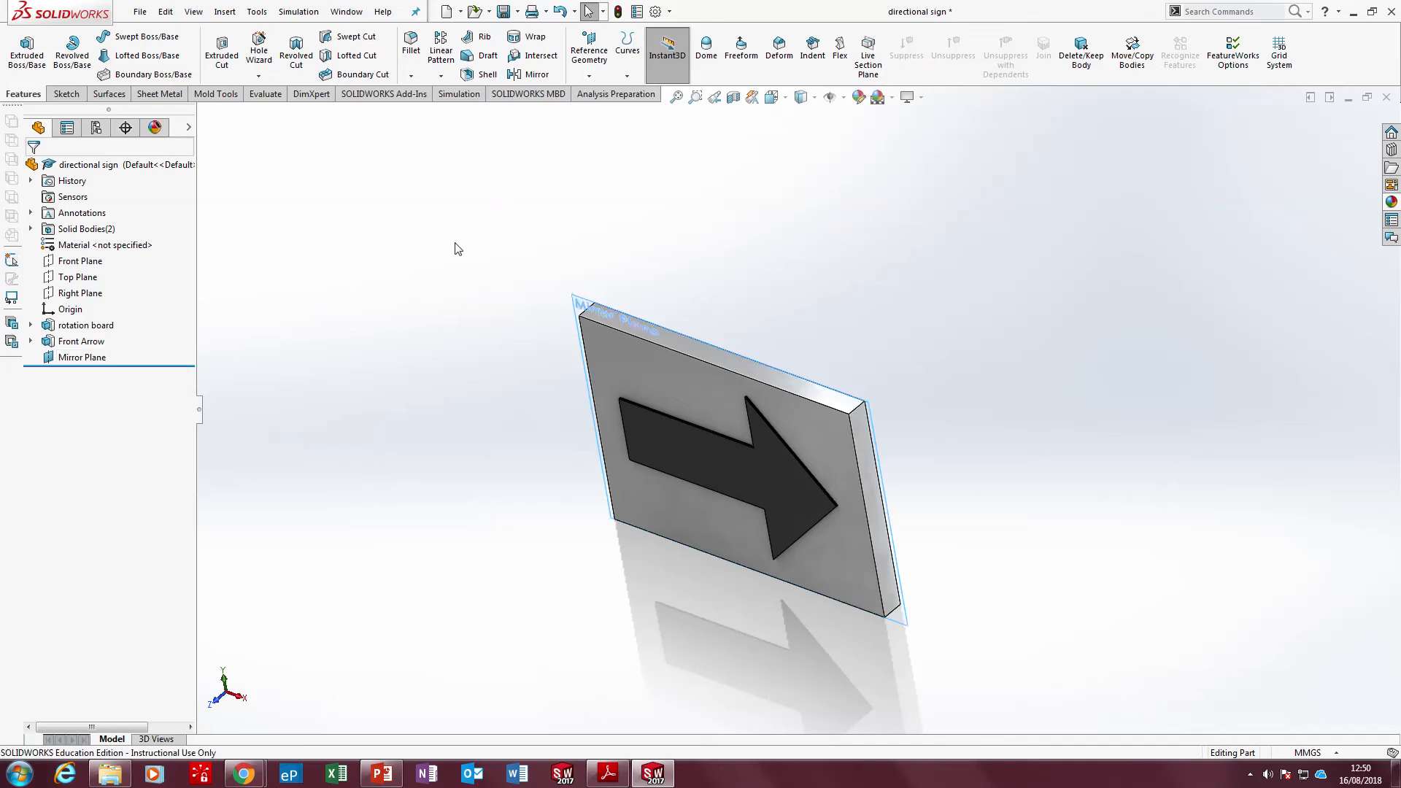
Mirror the Front Arrow body about the Mirror Plane onto the board's back face and inspect the back of the sign
{"action": "scroll", "coordinate": [759, 285], "scroll_direction": "up", "scroll_amount": 2}
{"action": "scroll", "coordinate": [760, 288], "scroll_direction": "down", "scroll_amount": 3}
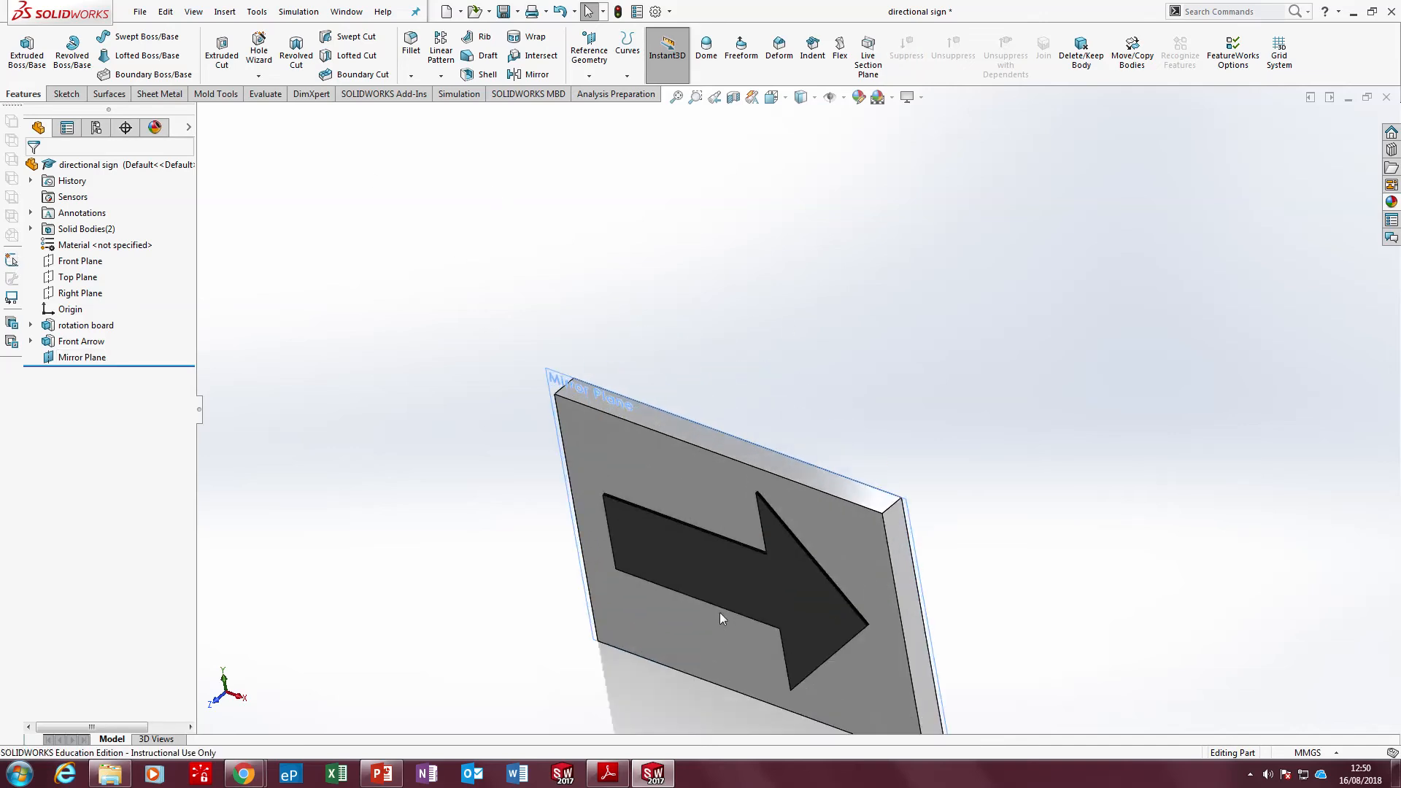
{"action": "left_click", "coordinate": [536, 75]}
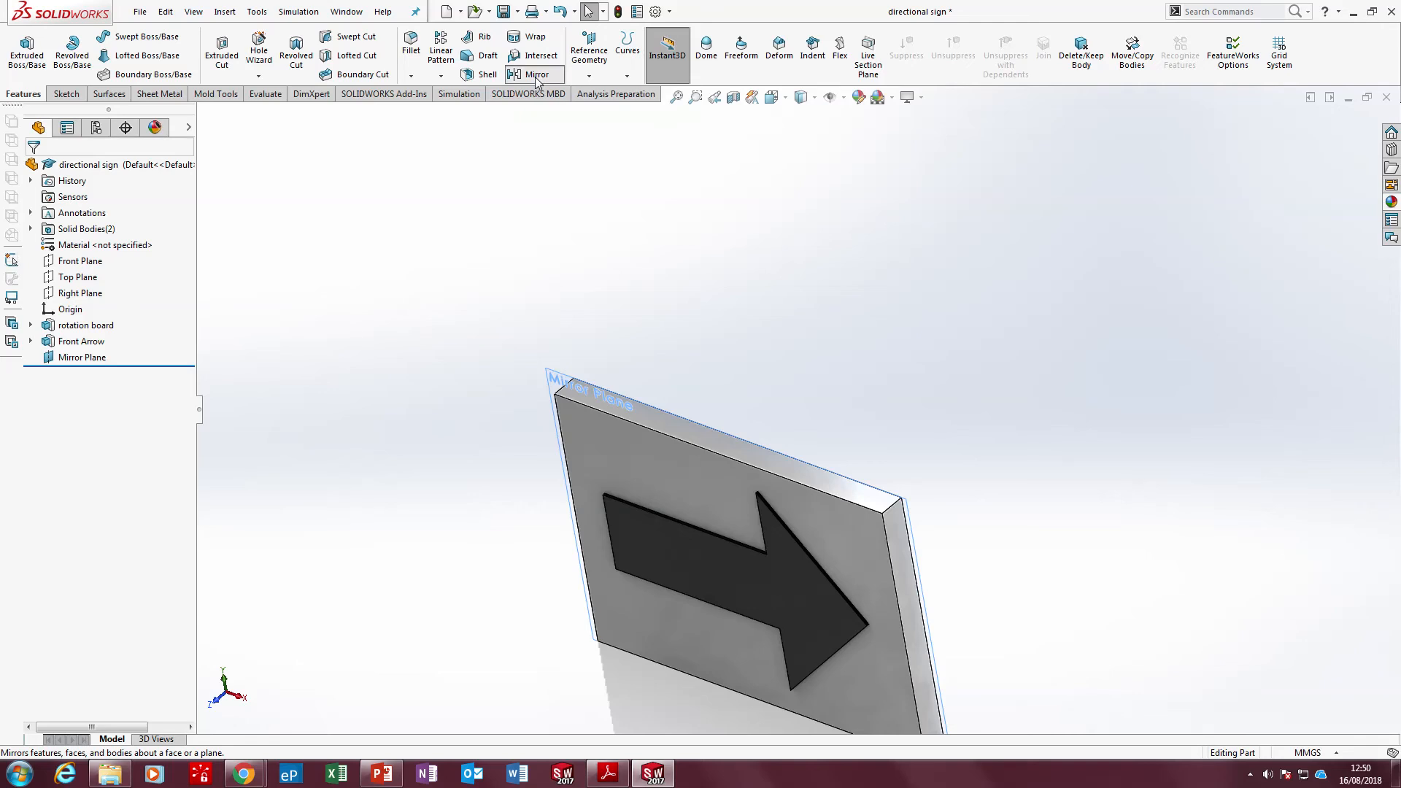
{"action": "scroll", "coordinate": [730, 448], "scroll_direction": "up", "scroll_amount": 1}
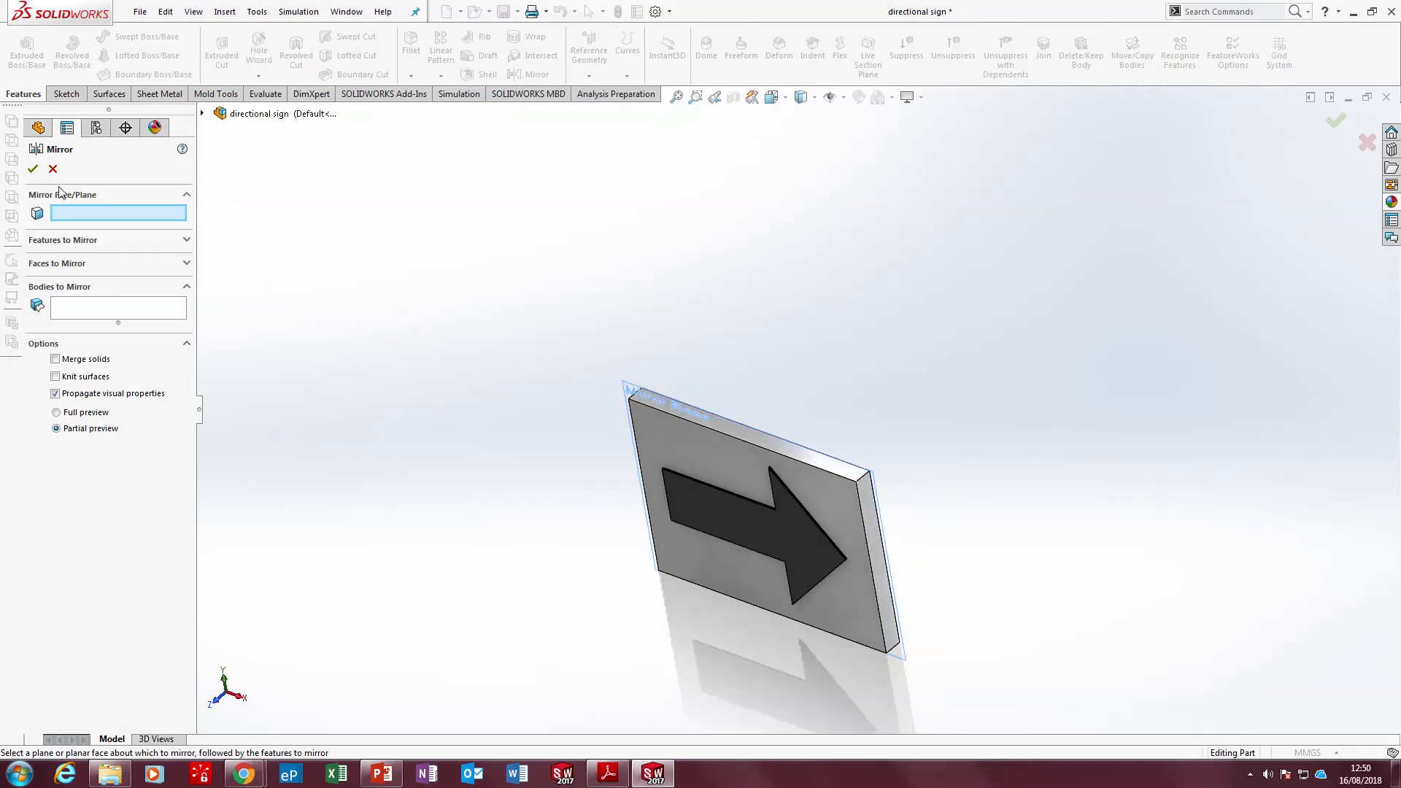
{"action": "left_click", "coordinate": [631, 386]}
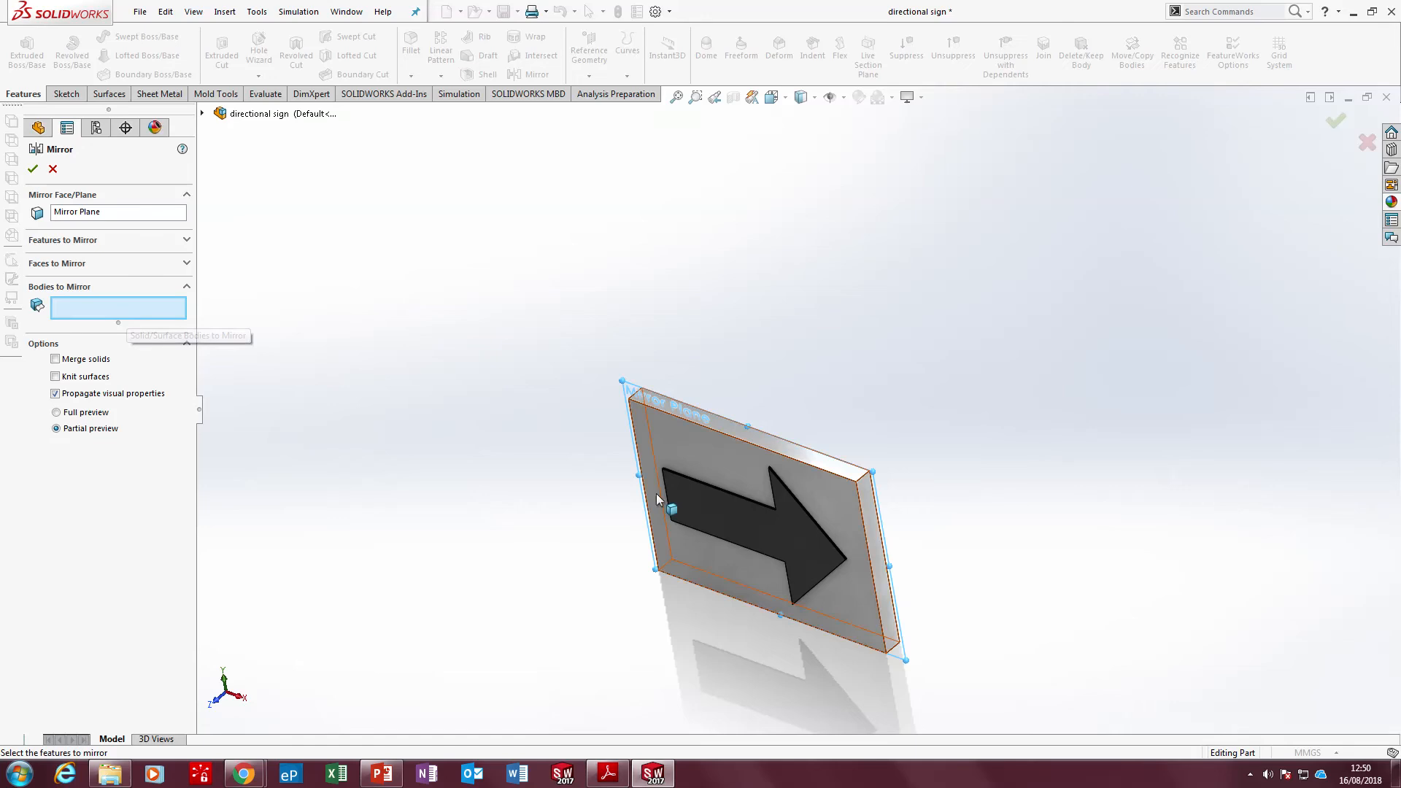
{"action": "left_click", "coordinate": [741, 511]}
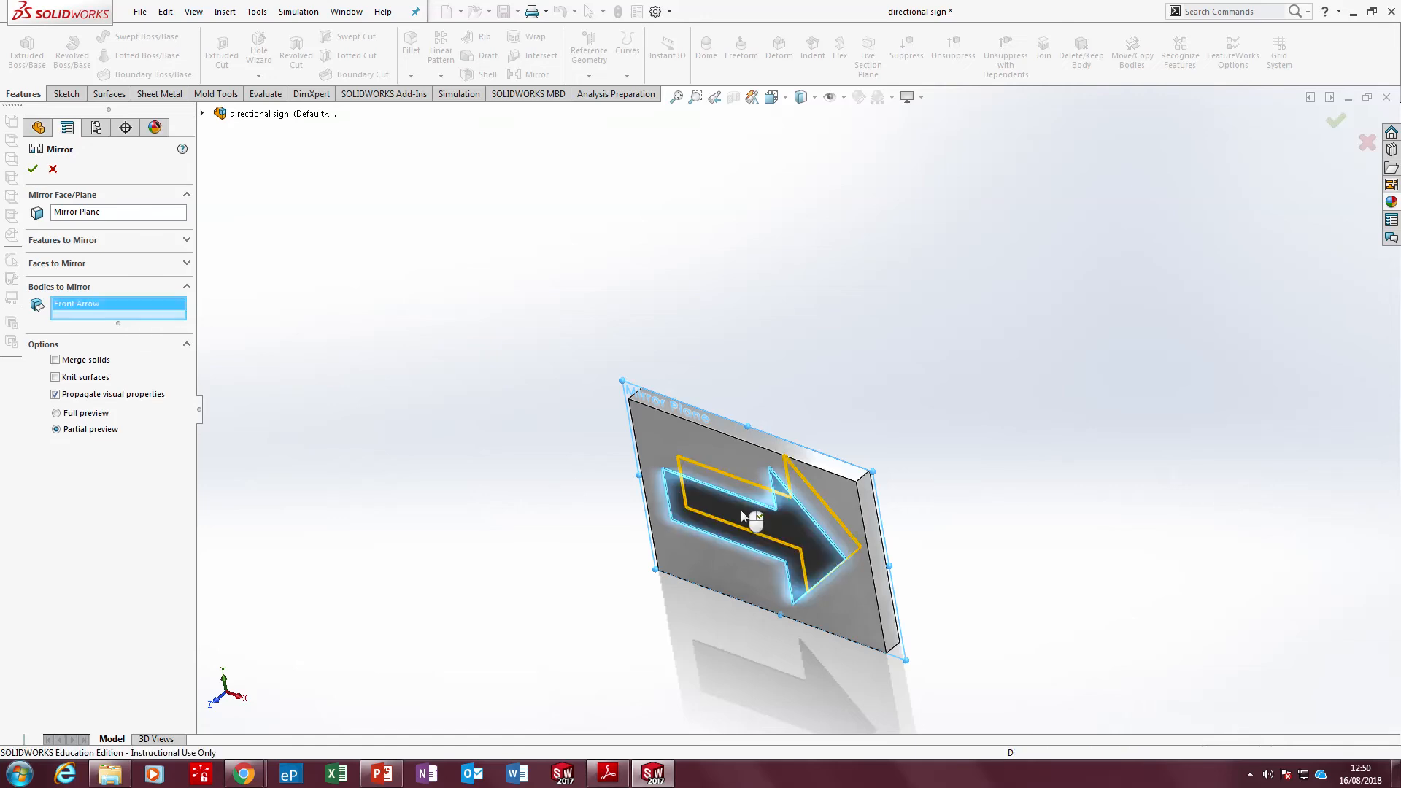
{"action": "right_click", "coordinate": [741, 509]}
{"action": "middle_click_drag", "start_coordinate": [729, 510], "coordinate": [425, 479]}
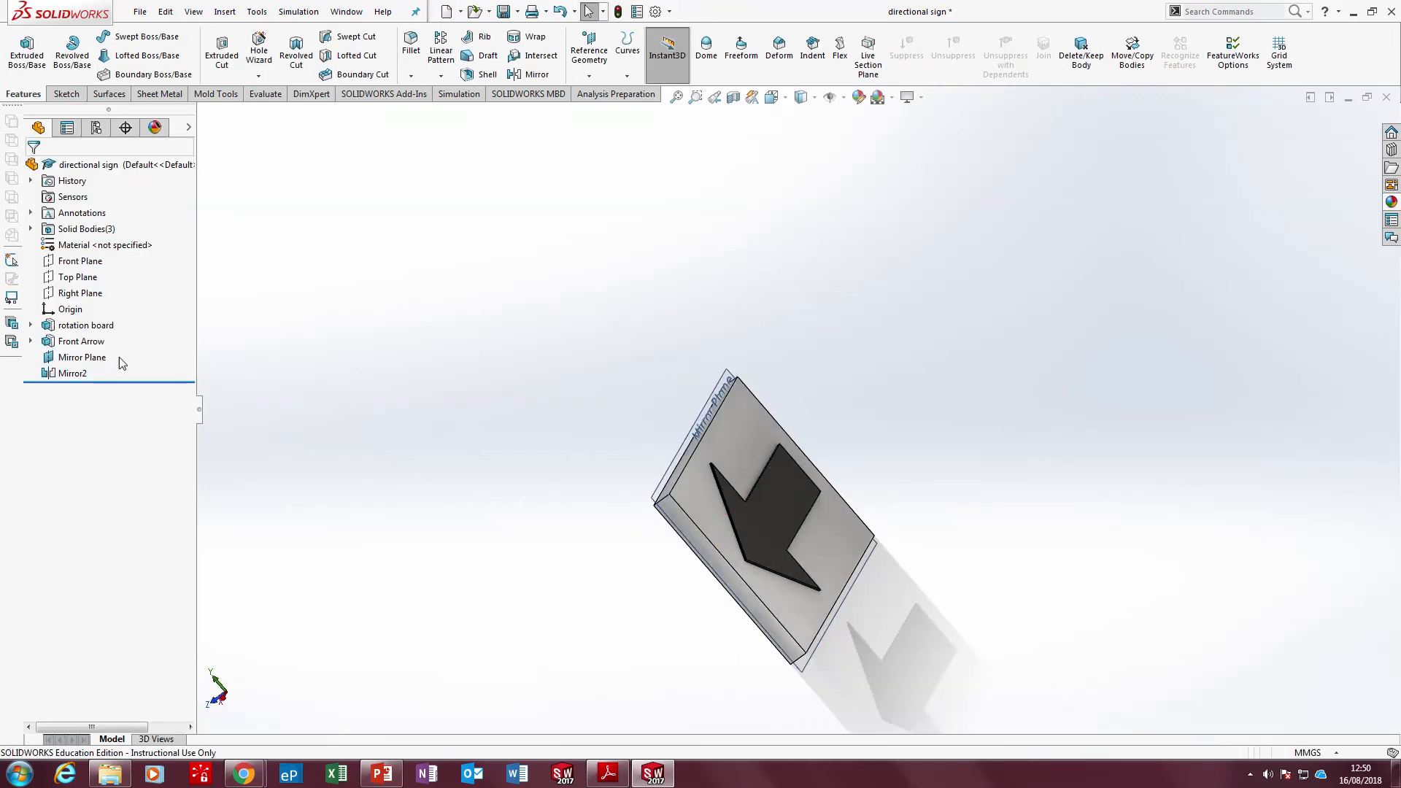
Rename the mirrored arrow feature as Back arrow and save the part
{"action": "left_click", "coordinate": [72, 372]}
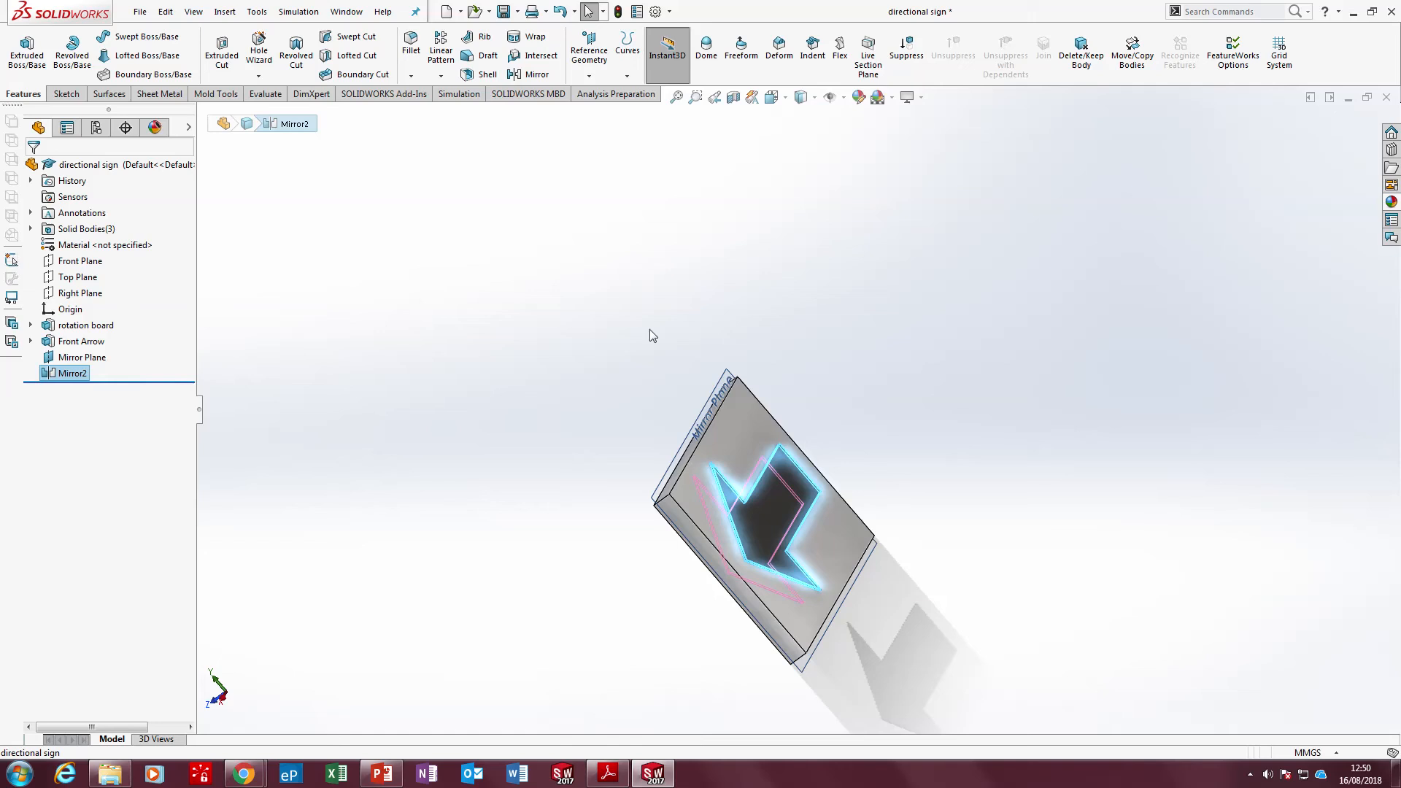
{"action": "key", "text": "F2"}
{"action": "type", "text": "B"}
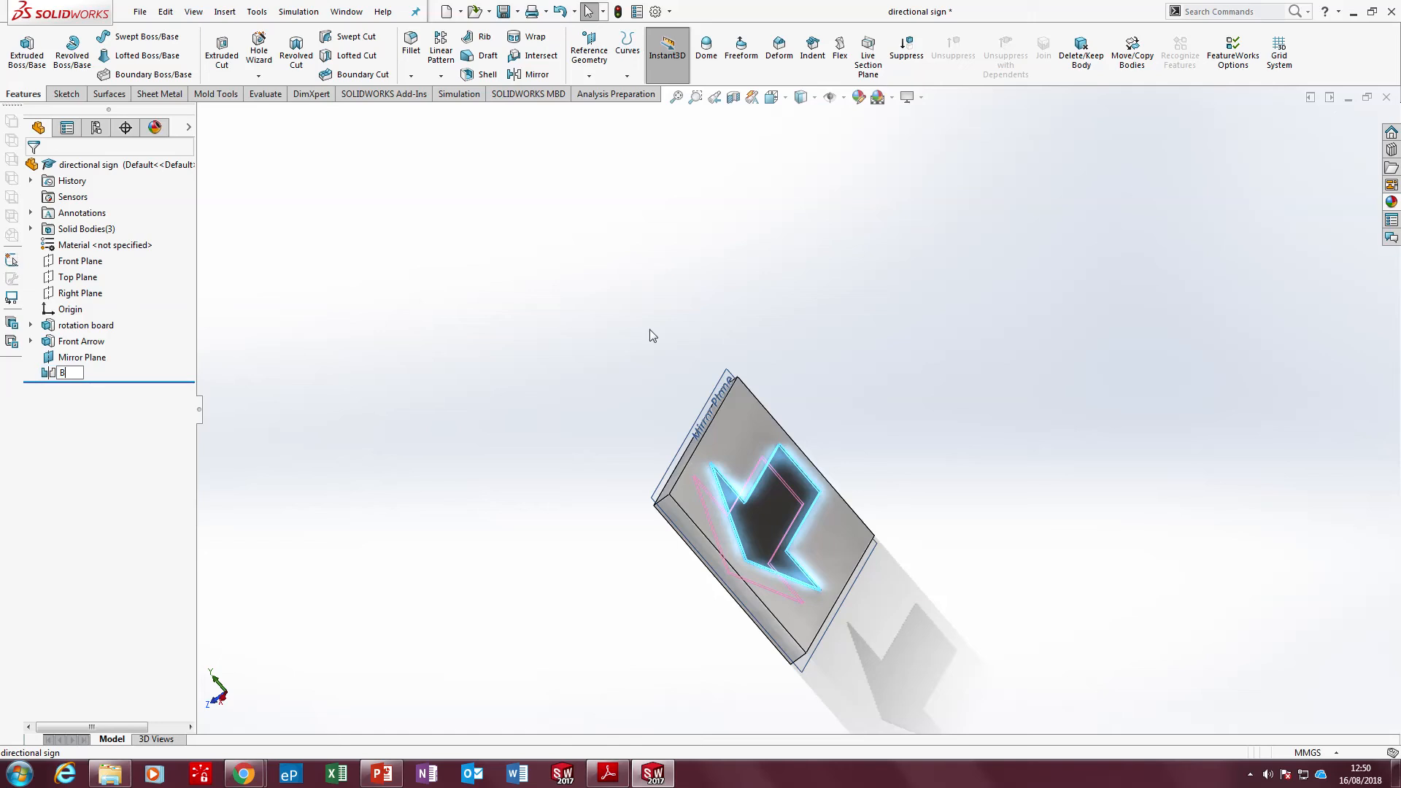
{"action": "type", "text": "ack arrow"}
{"action": "key", "text": "Return"}
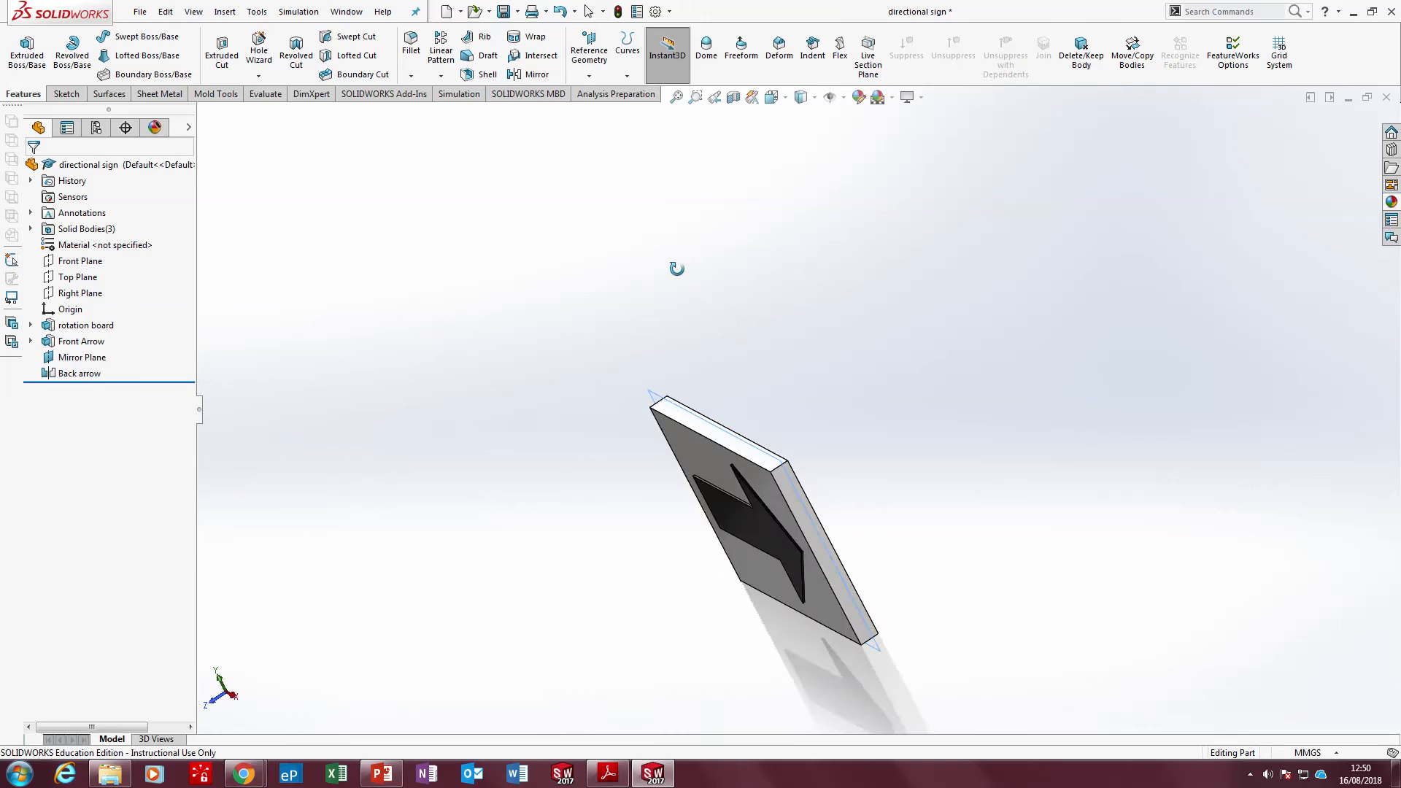
{"action": "left_click", "coordinate": [504, 12]}
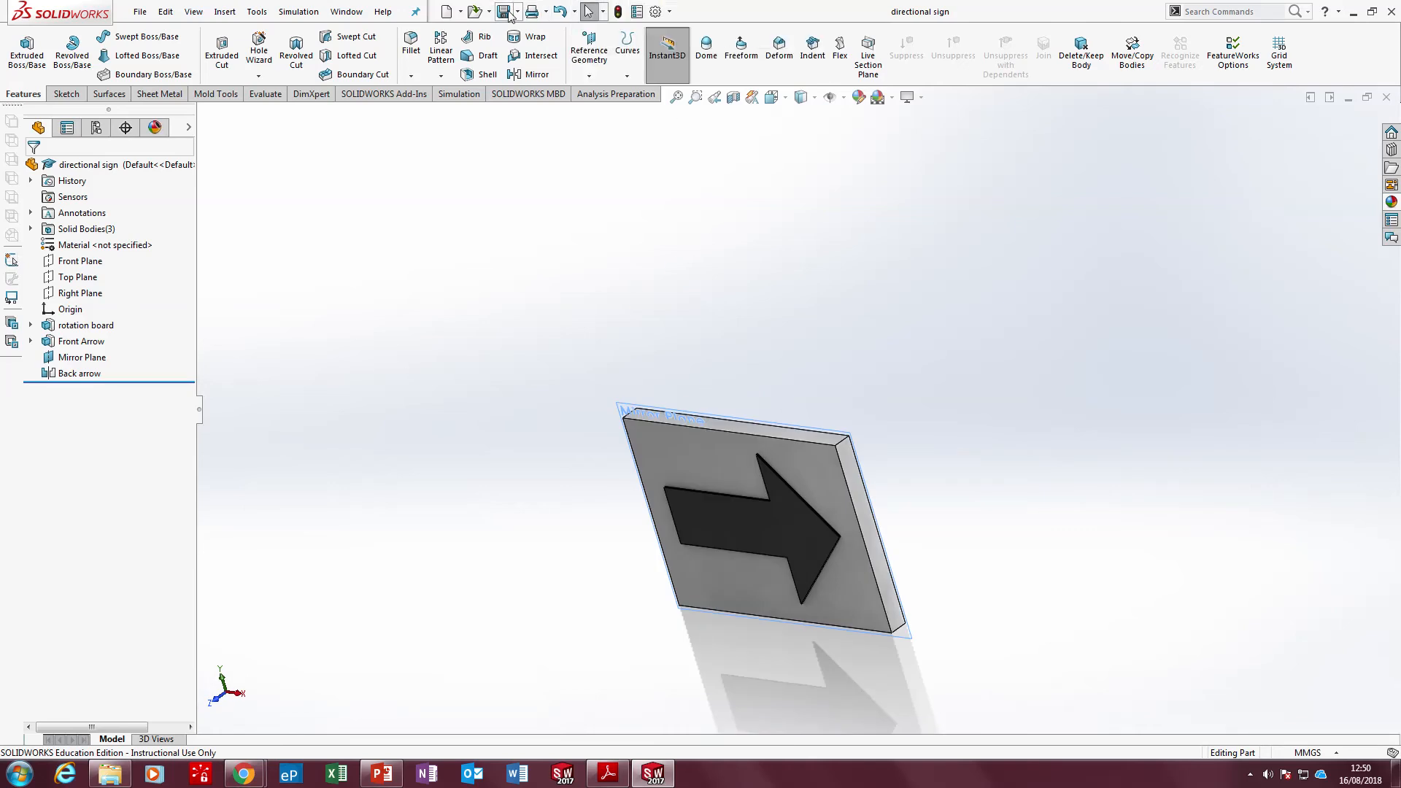
Orient the view normal to the board's top narrow face and hide the Mirror Plane
{"action": "scroll", "coordinate": [656, 438], "scroll_direction": "down", "scroll_amount": 5}
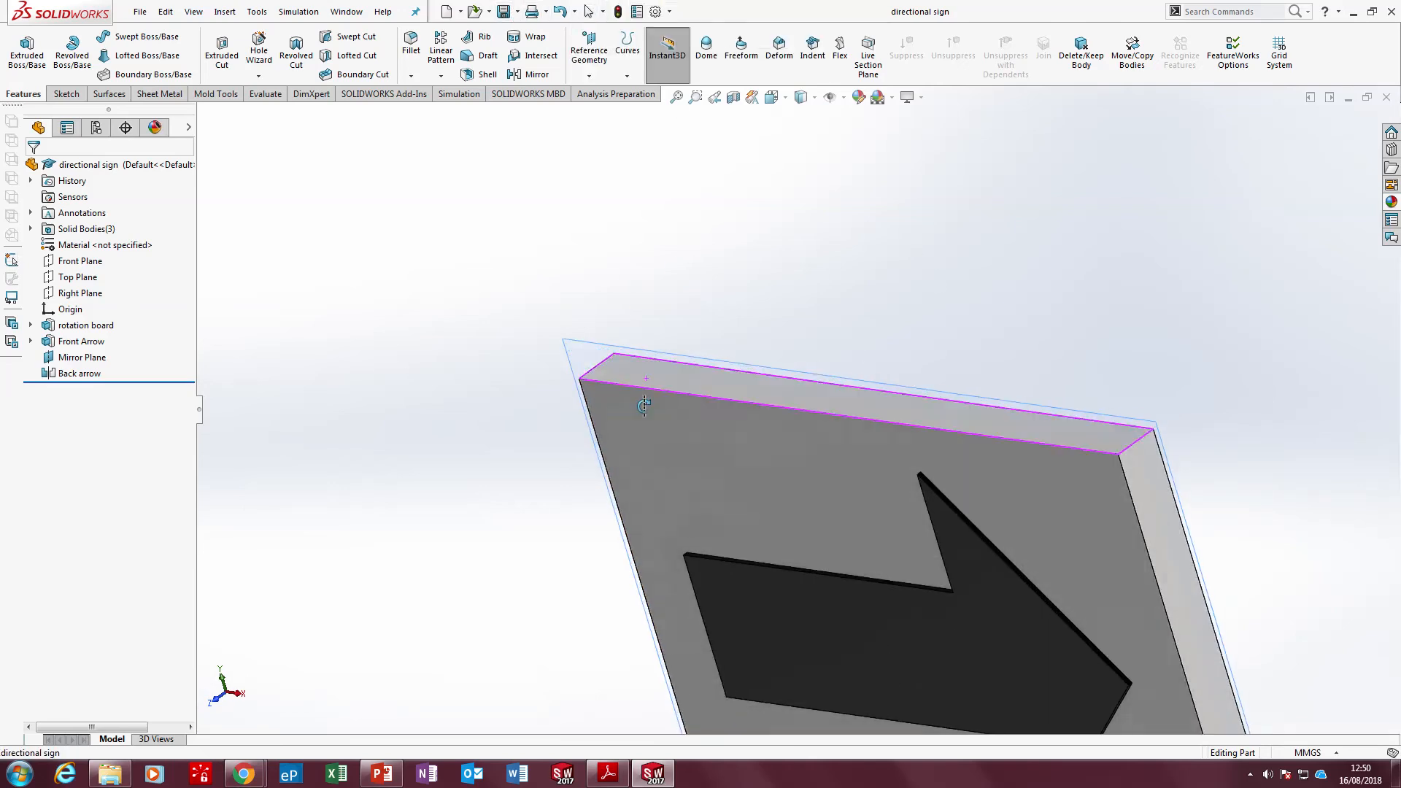
{"action": "middle_click_drag", "start_coordinate": [643, 406], "coordinate": [614, 396]}
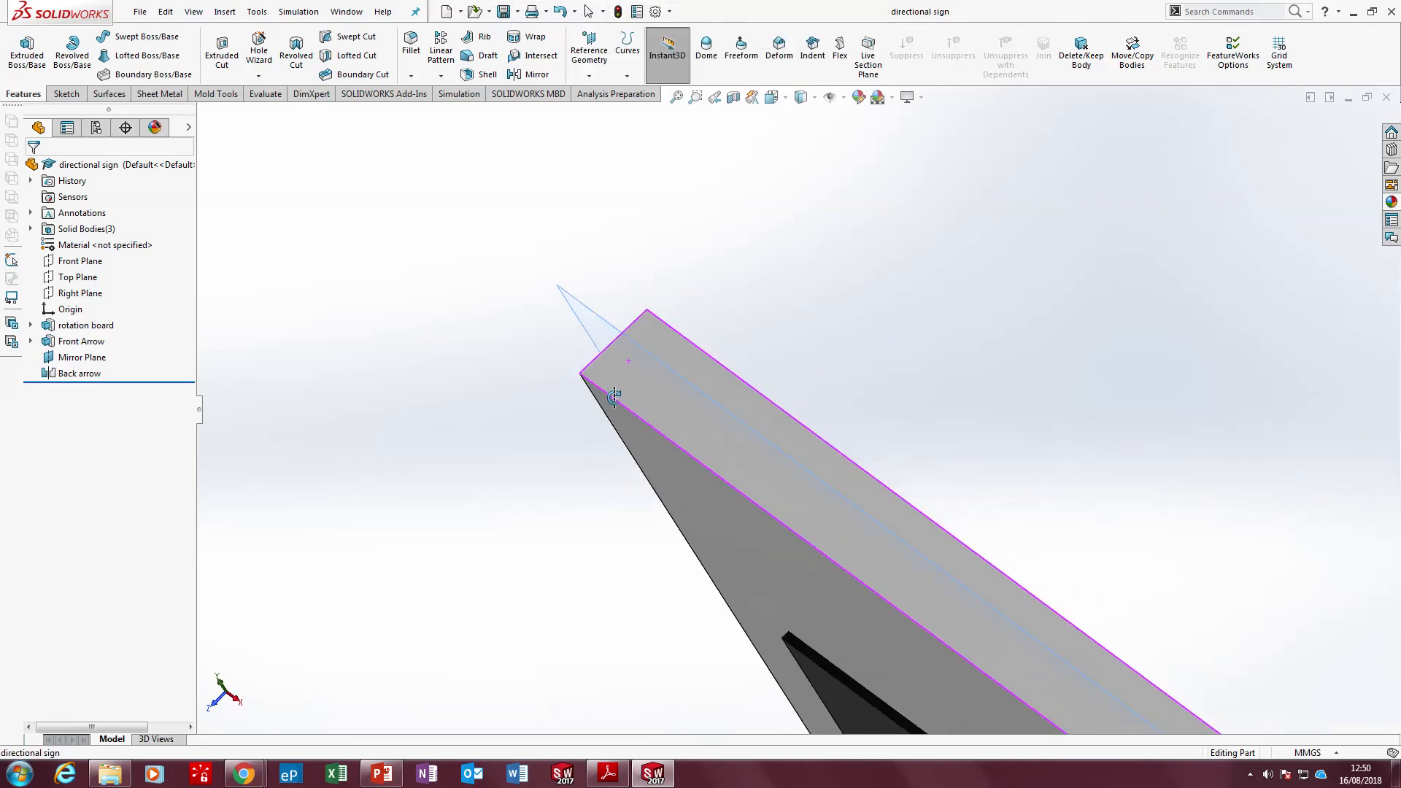
{"action": "left_click", "coordinate": [601, 385]}
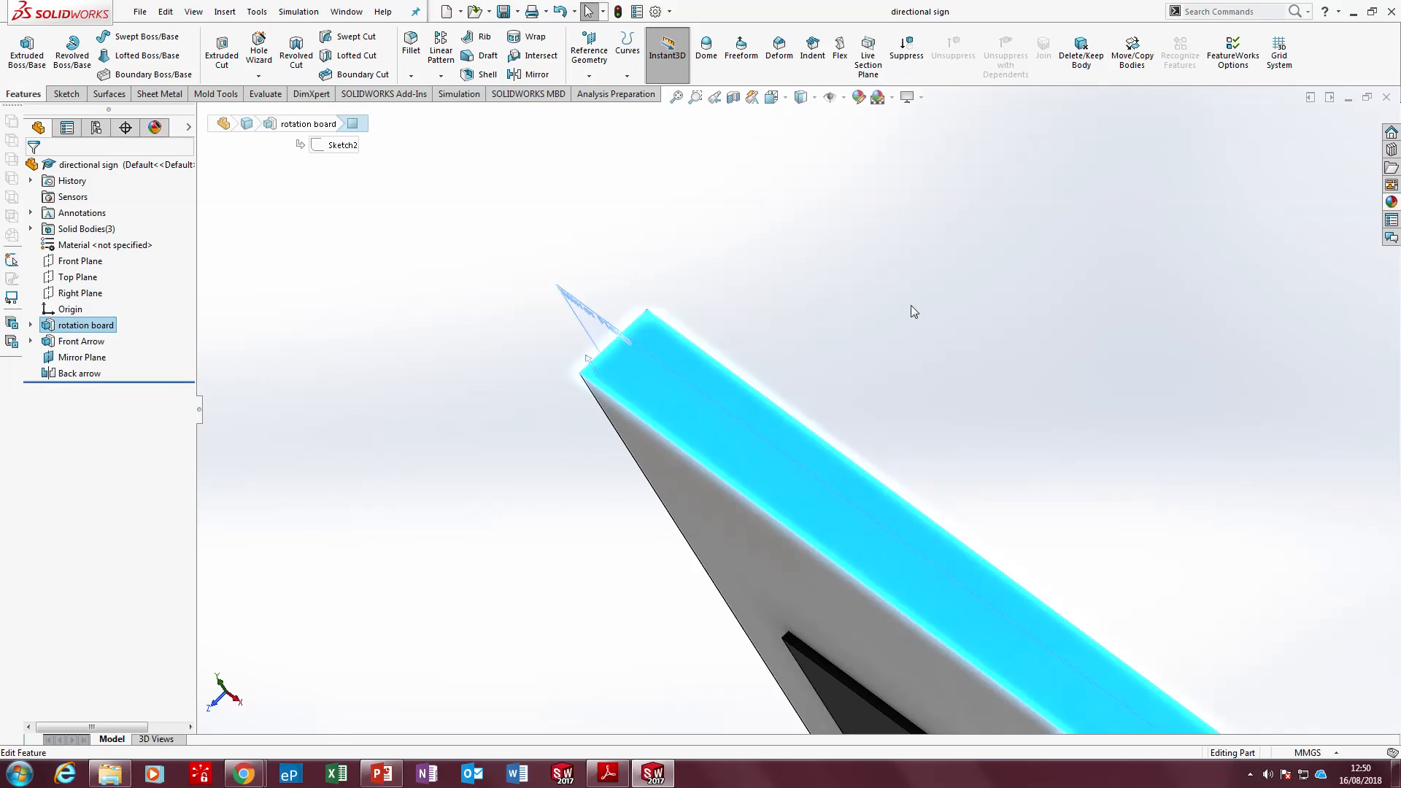
{"action": "left_click", "coordinate": [469, 255]}
{"action": "scroll", "coordinate": [512, 281], "scroll_direction": "up", "scroll_amount": 6}
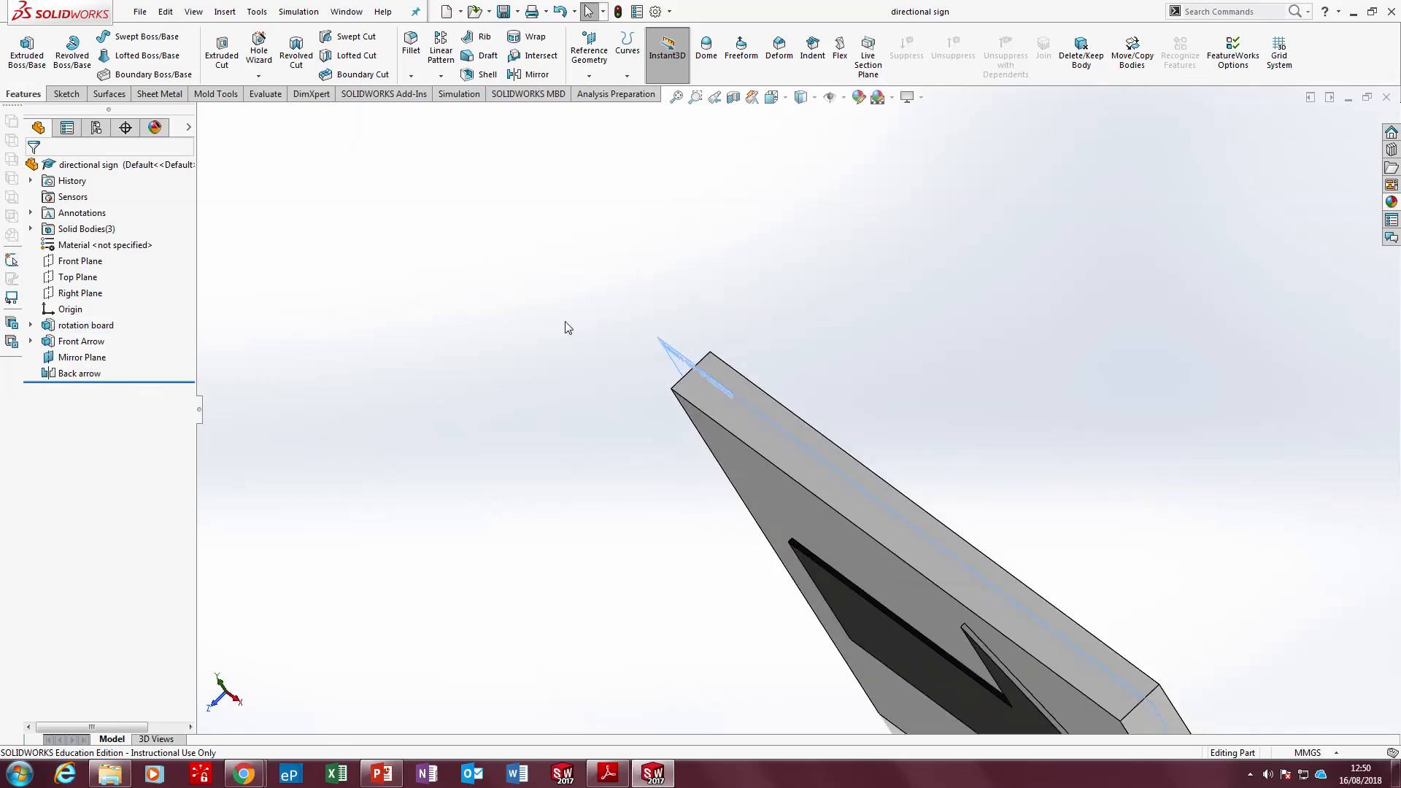
{"action": "middle_click_drag", "start_coordinate": [642, 353], "coordinate": [794, 383]}
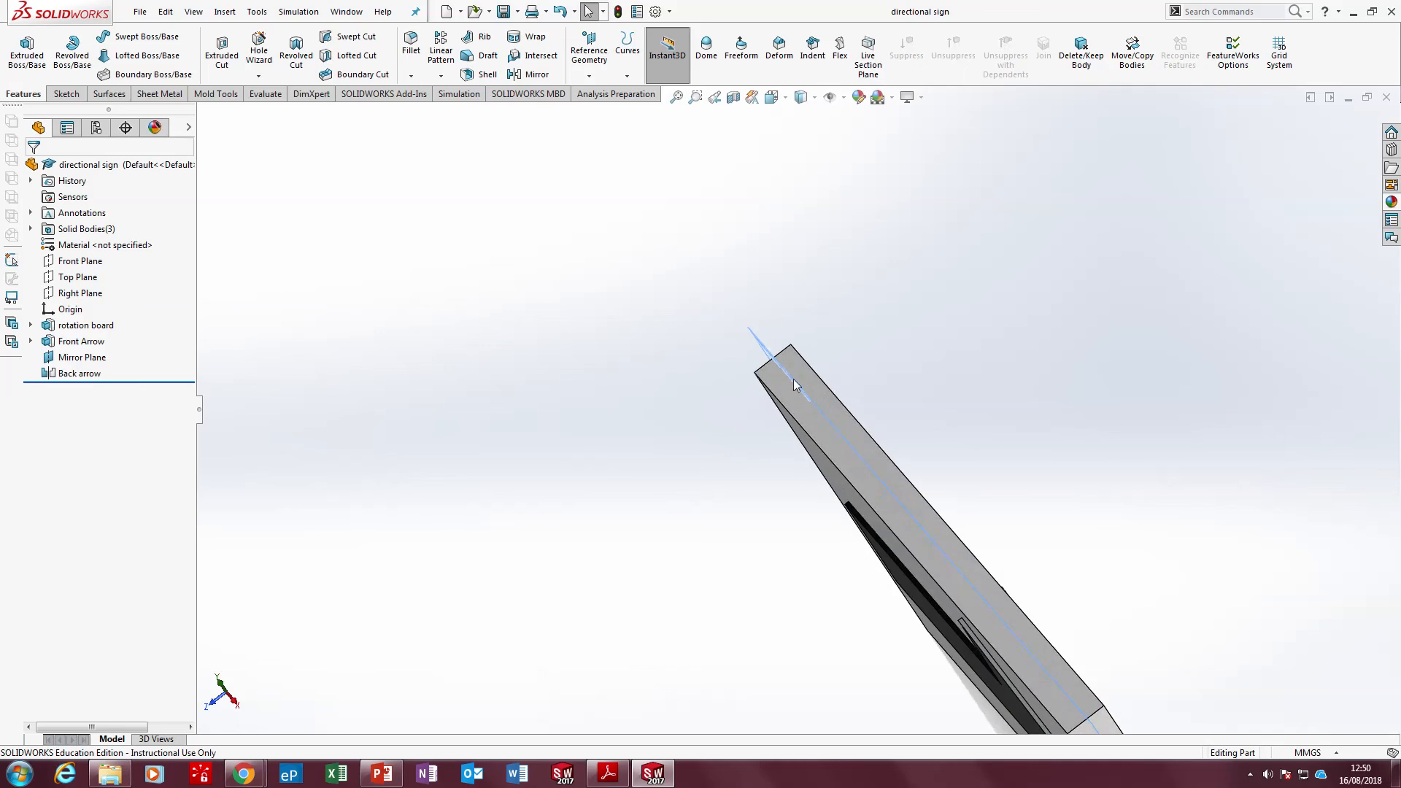
{"action": "left_click", "coordinate": [766, 381]}
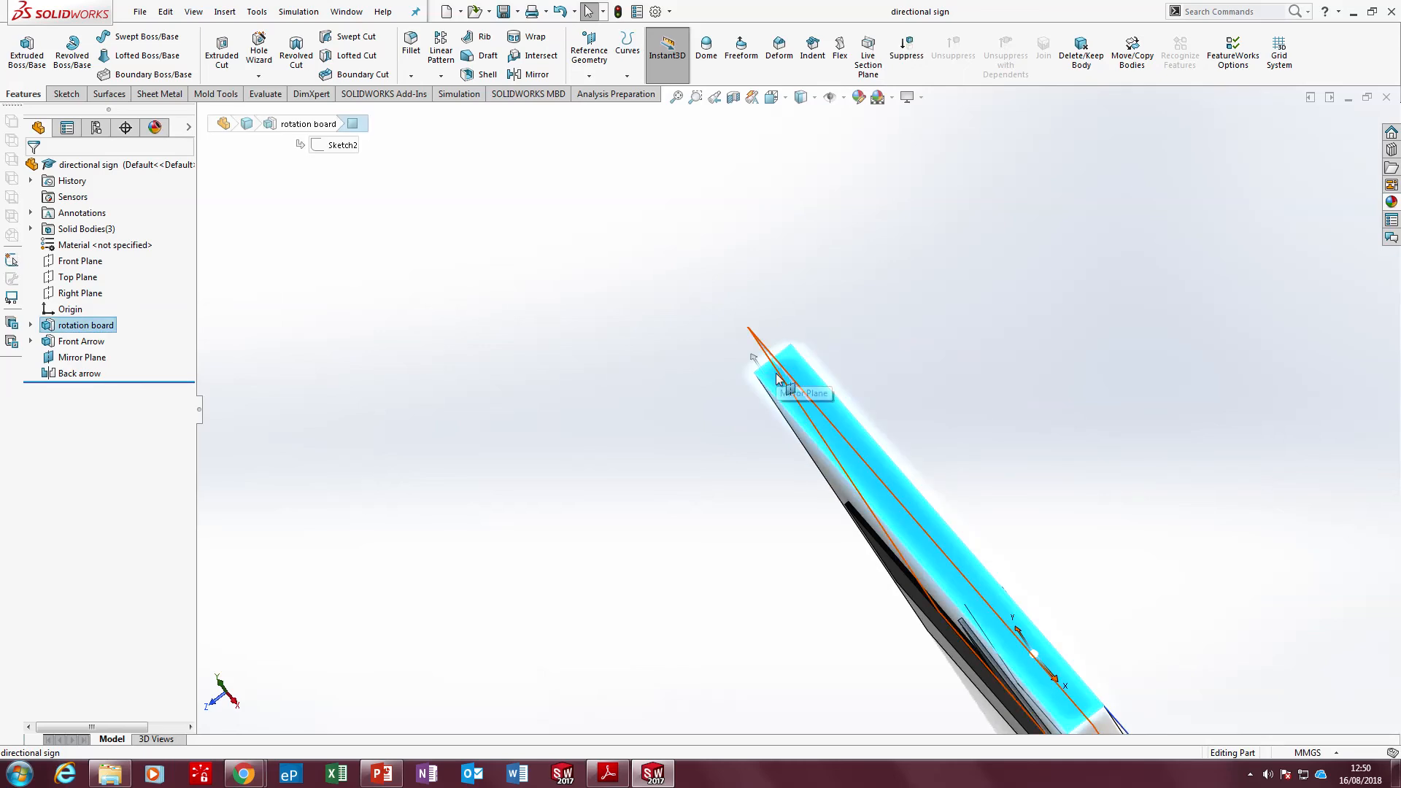
{"action": "key", "text": "ctrl+8"}
{"action": "scroll", "coordinate": [541, 478], "scroll_direction": "down", "scroll_amount": 5}
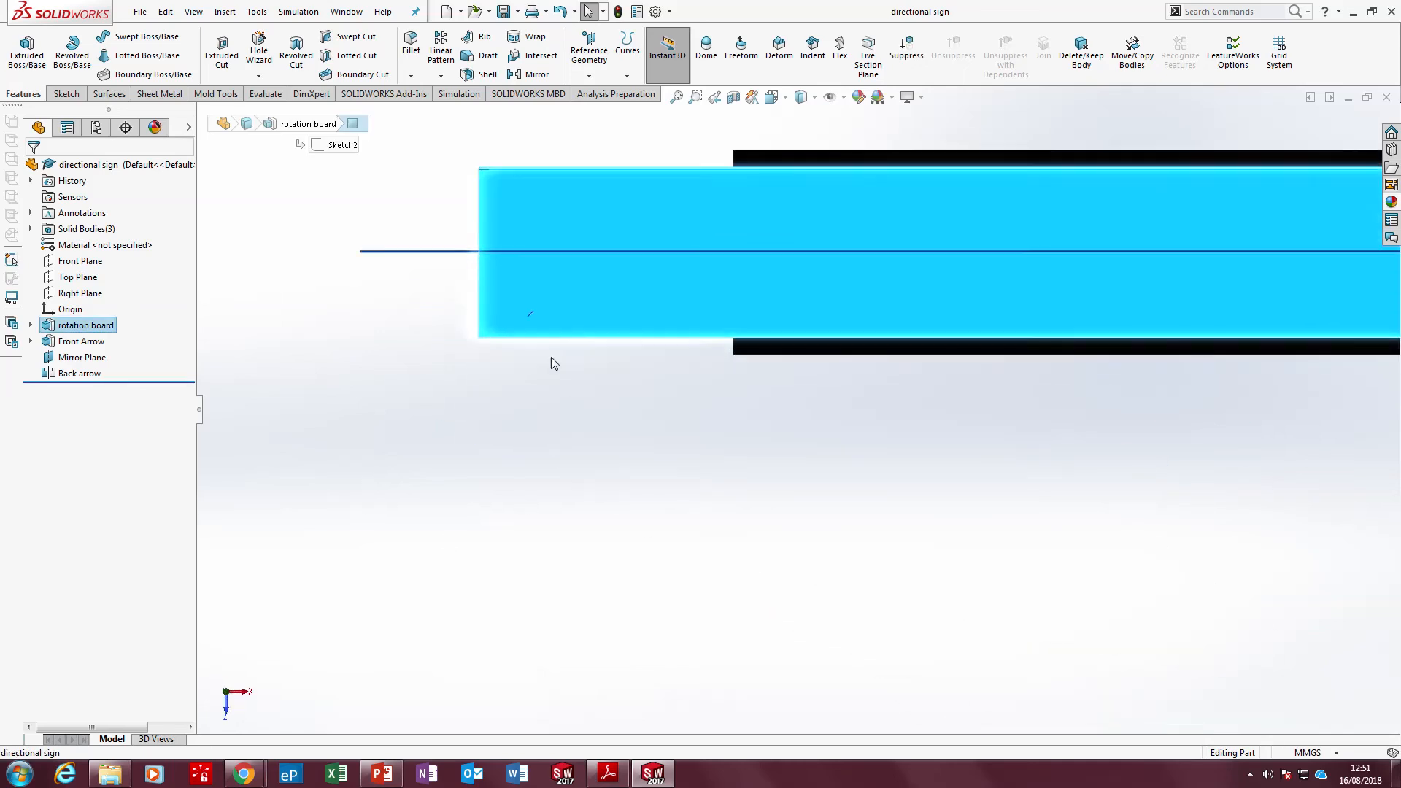
{"action": "right_click", "coordinate": [84, 359]}
{"action": "left_click", "coordinate": [112, 351]}
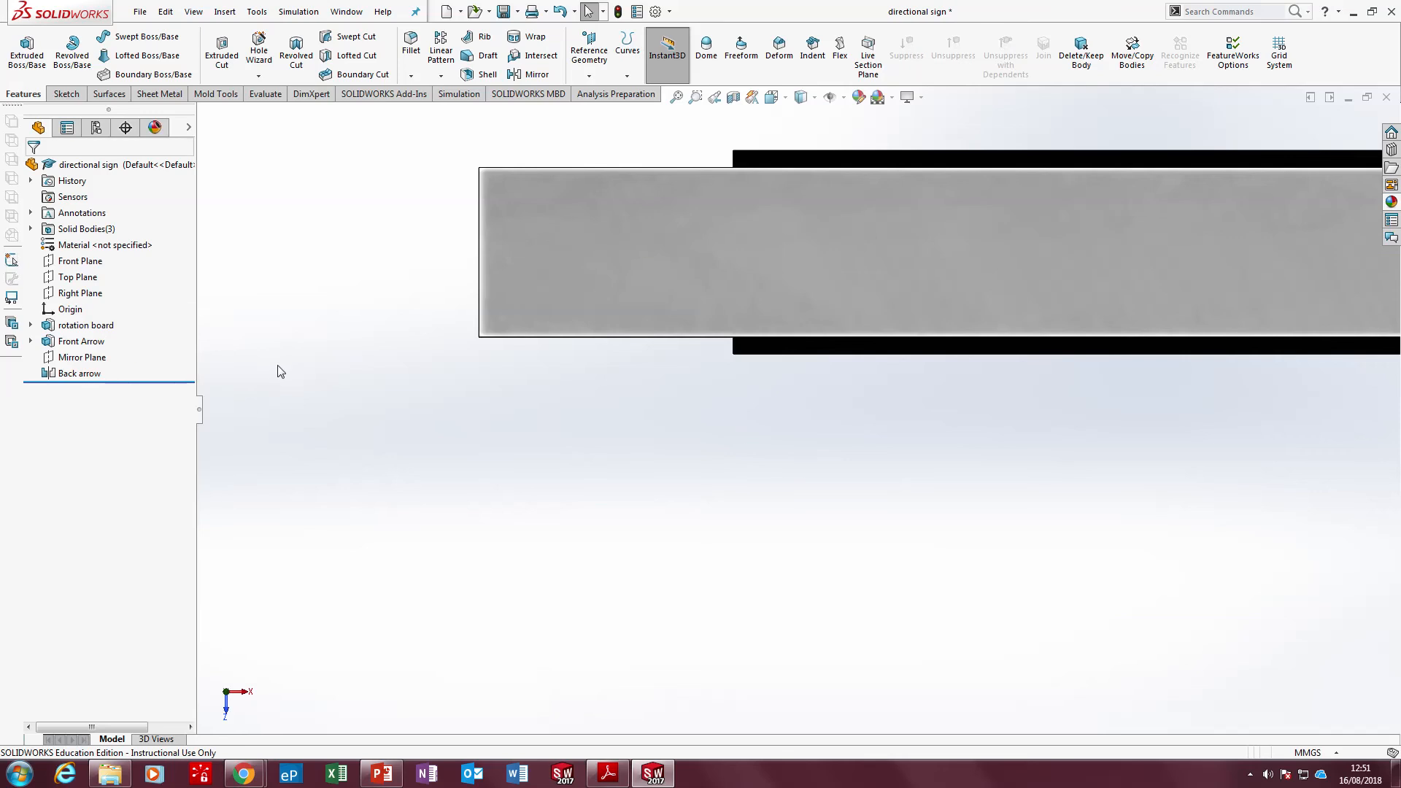
Start a sketch on the board's top narrow face and draw a circle about 3.9 mm in diameter near its left end
{"action": "left_click", "coordinate": [64, 93]}
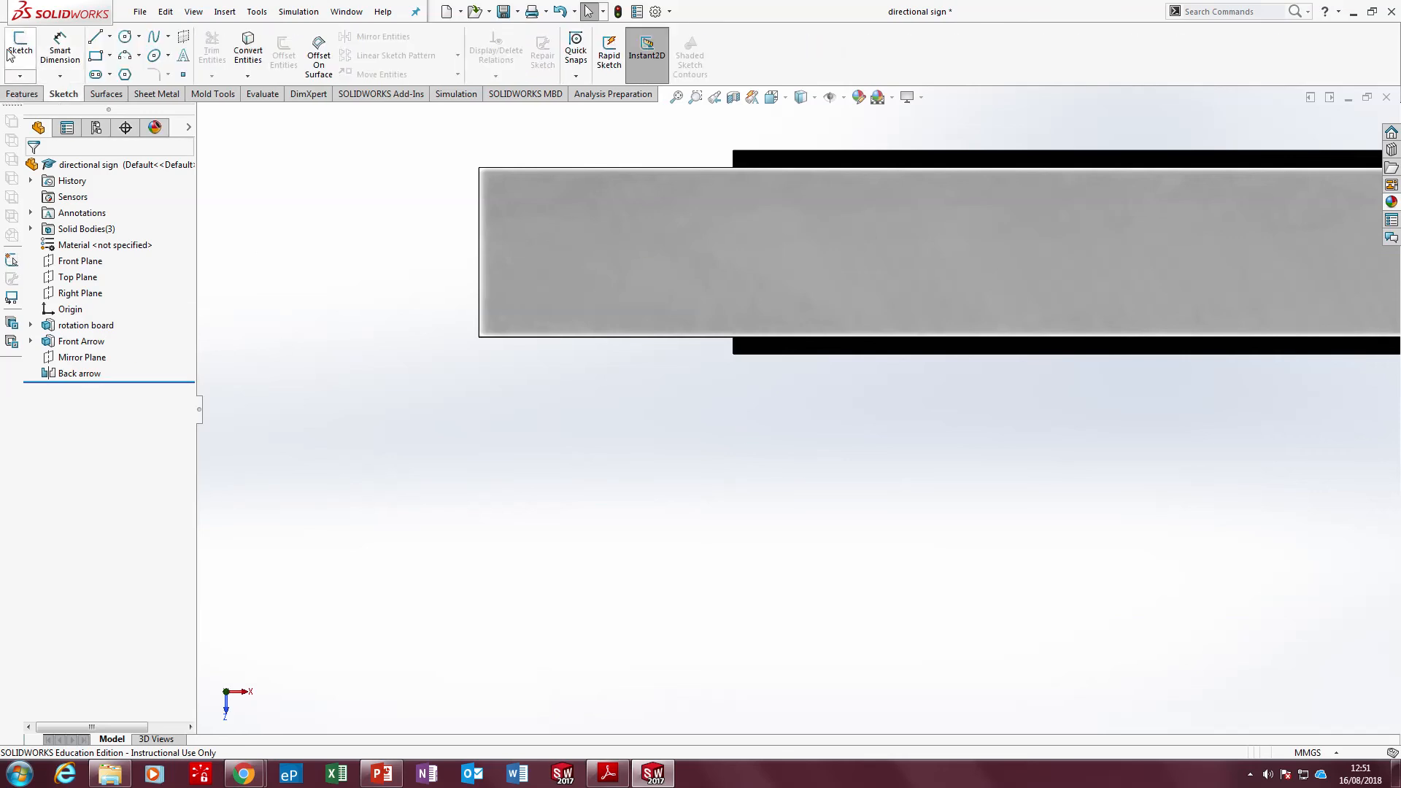
{"action": "left_click", "coordinate": [21, 44]}
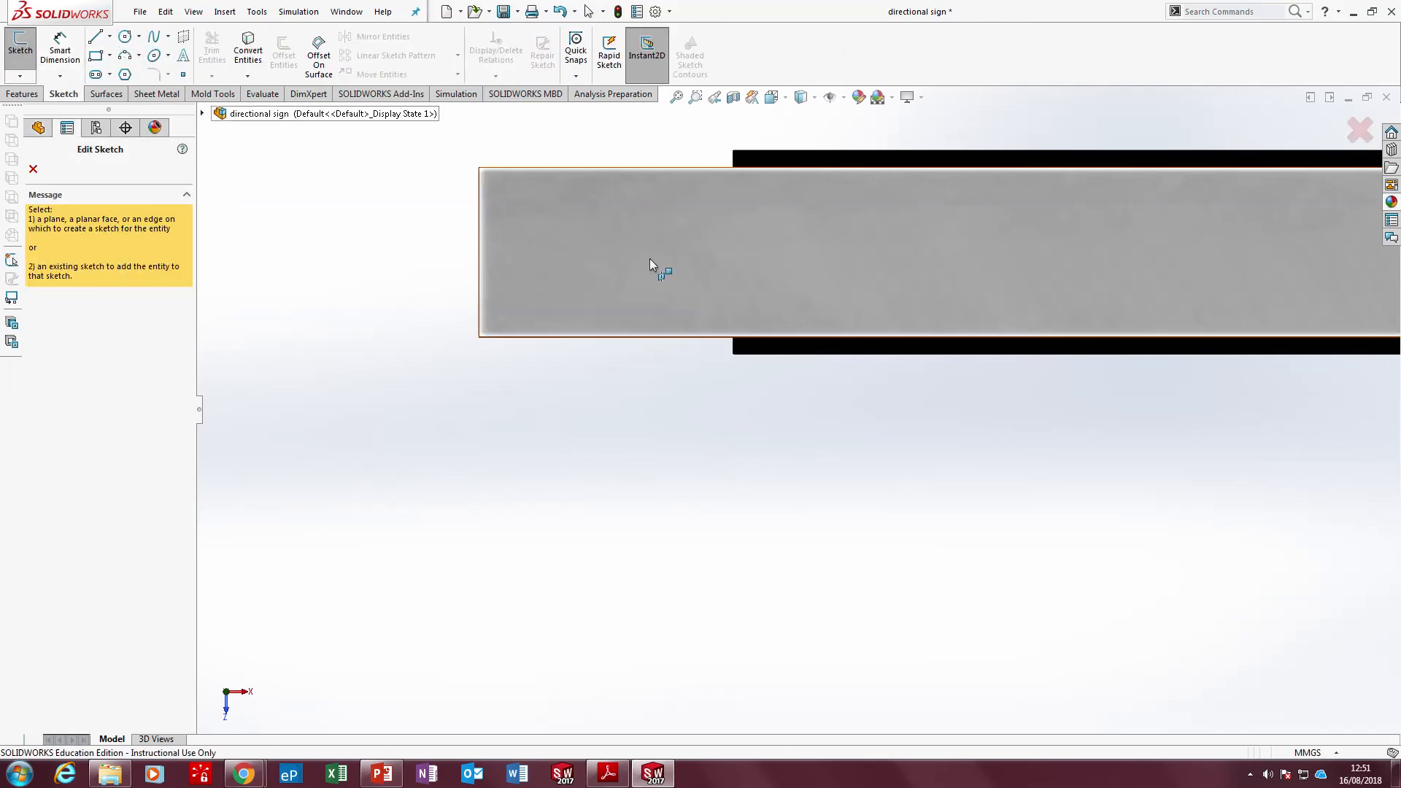
{"action": "left_click", "coordinate": [592, 242]}
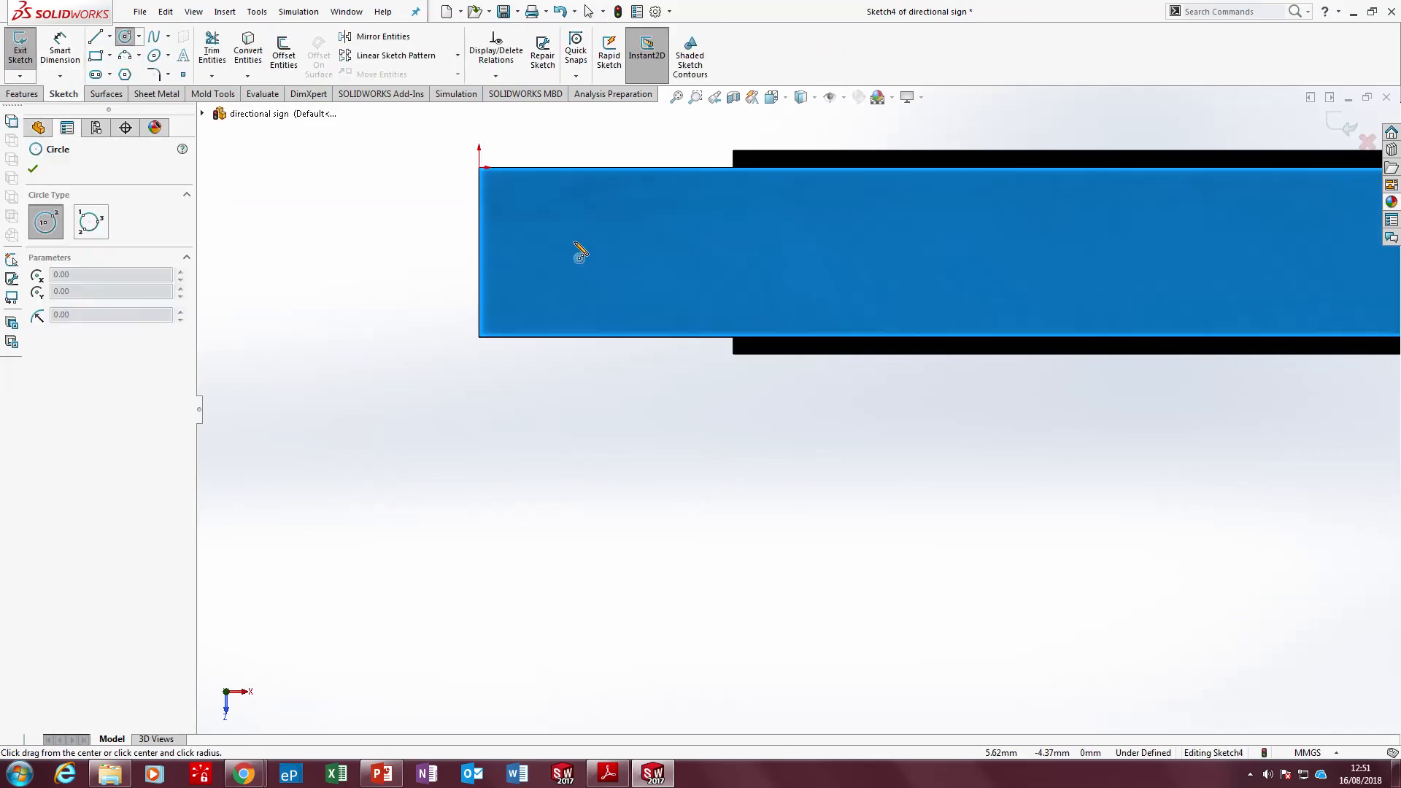
{"action": "left_click", "coordinate": [574, 242]}
{"action": "left_click", "coordinate": [597, 270]}
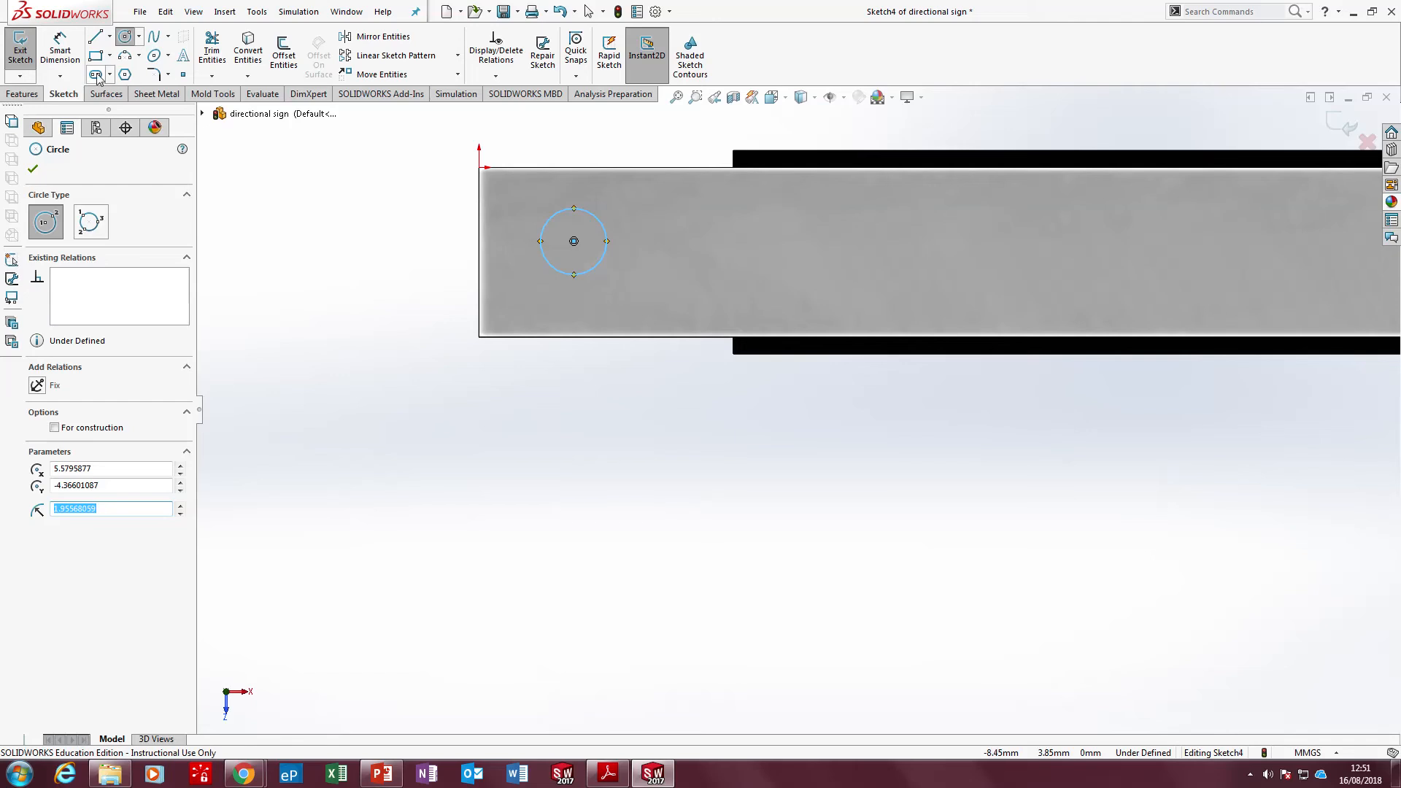
Dimension the sketched circle's diameter as 4 mm
{"action": "left_click", "coordinate": [59, 51]}
{"action": "left_click", "coordinate": [587, 272]}
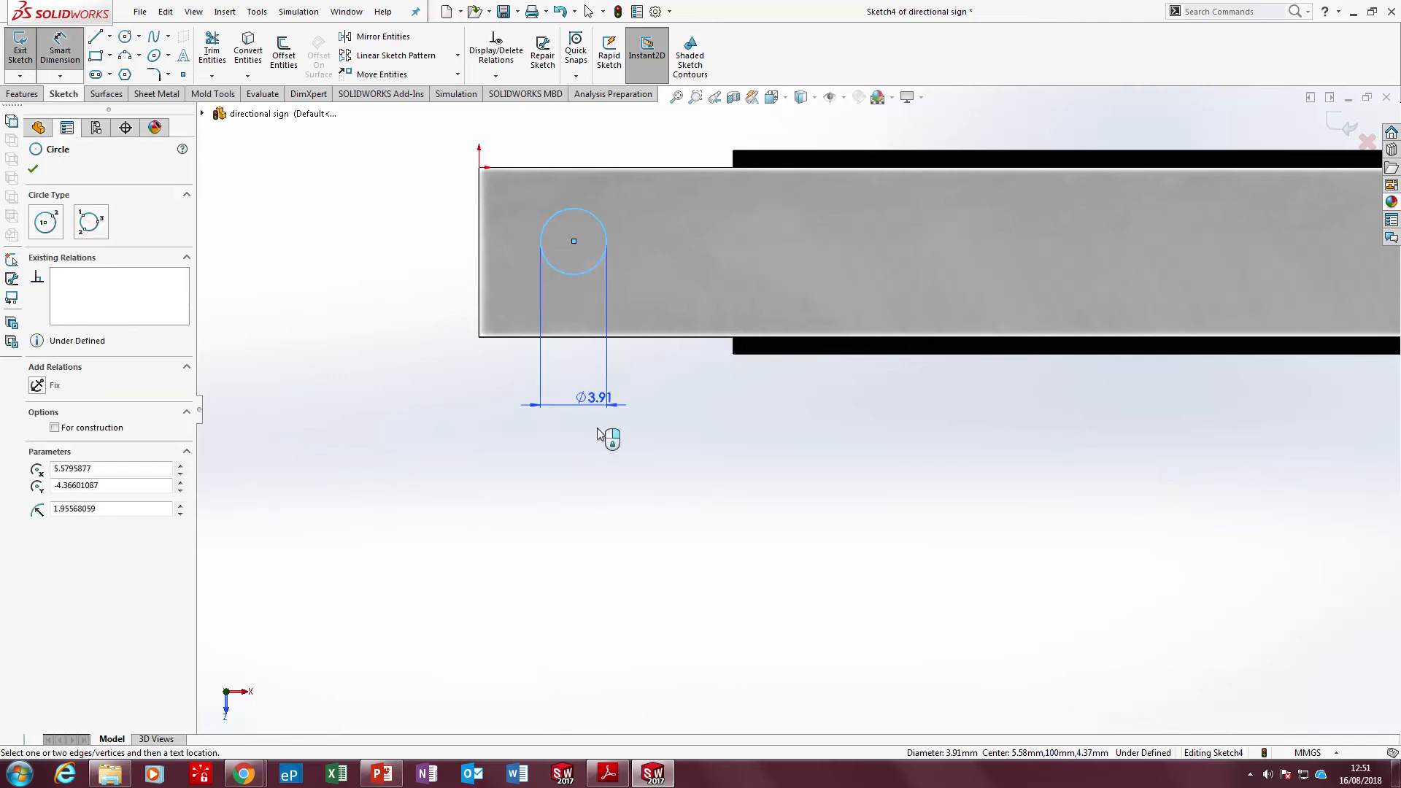
{"action": "left_click", "coordinate": [604, 456]}
{"action": "type", "text": "4"}
{"action": "key", "text": "Return"}
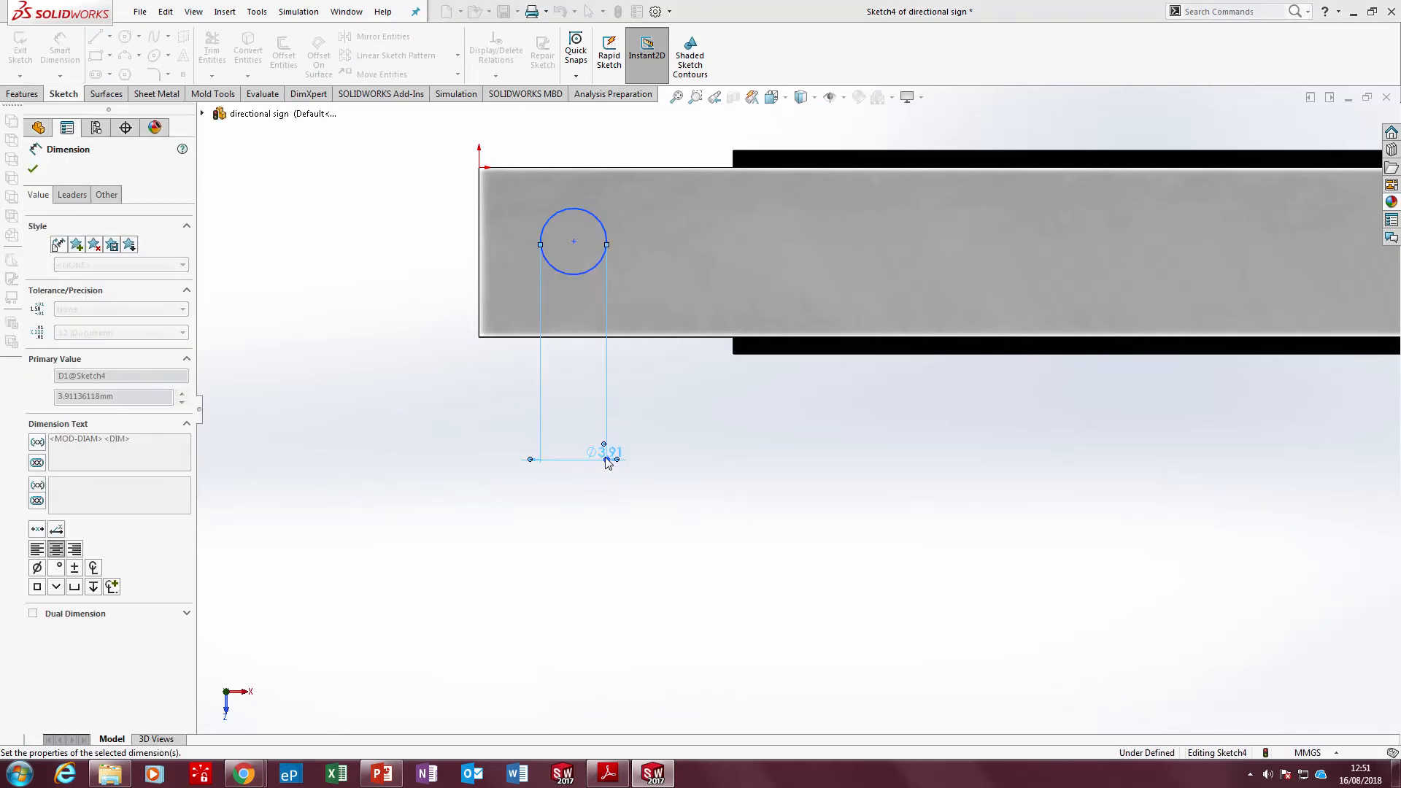
Dimension the circle's centre 5 mm from the top face's rear long edge and 5 mm from its left short edge
{"action": "left_click", "coordinate": [573, 242]}
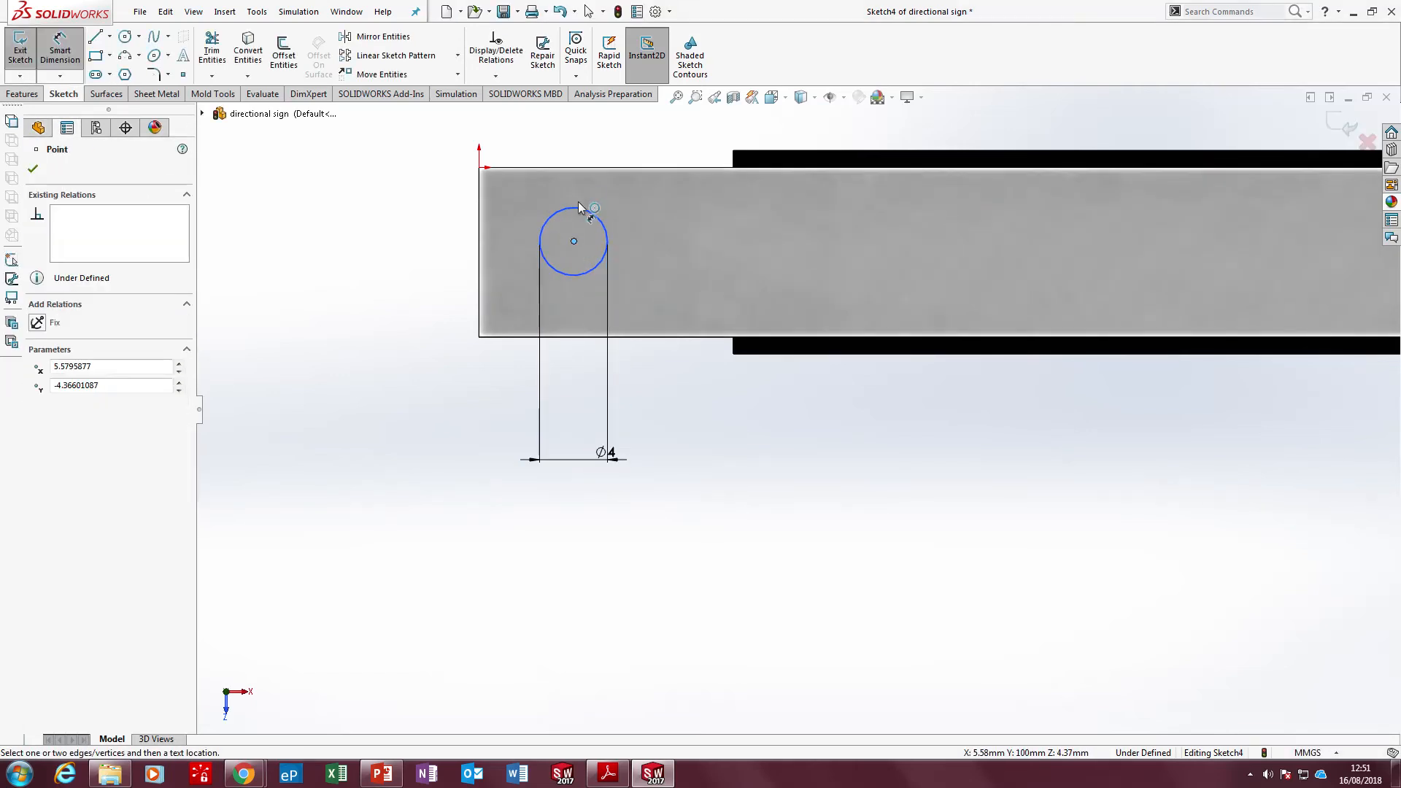
{"action": "left_click", "coordinate": [584, 175]}
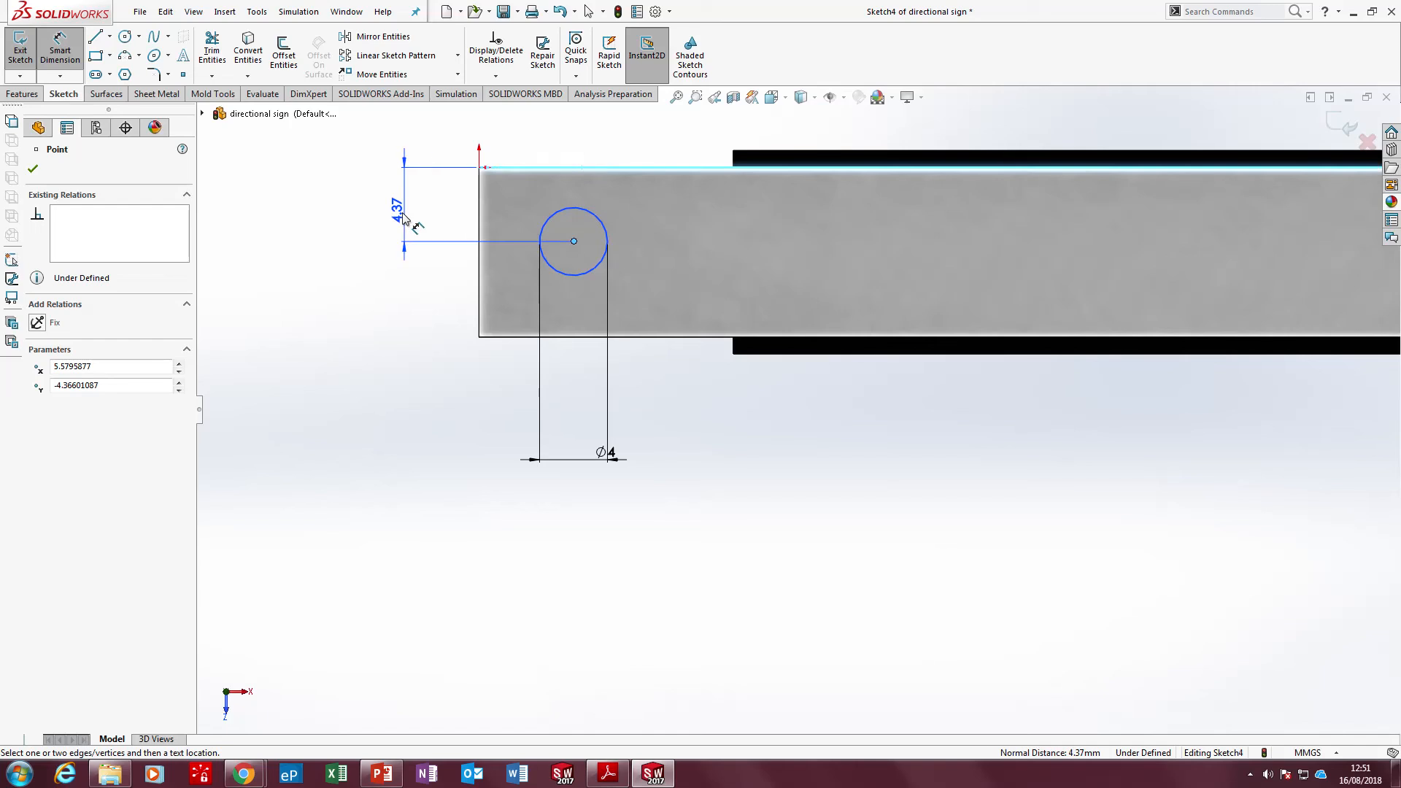
{"action": "left_click", "coordinate": [404, 204]}
{"action": "type", "text": "5"}
{"action": "key", "text": "Return"}
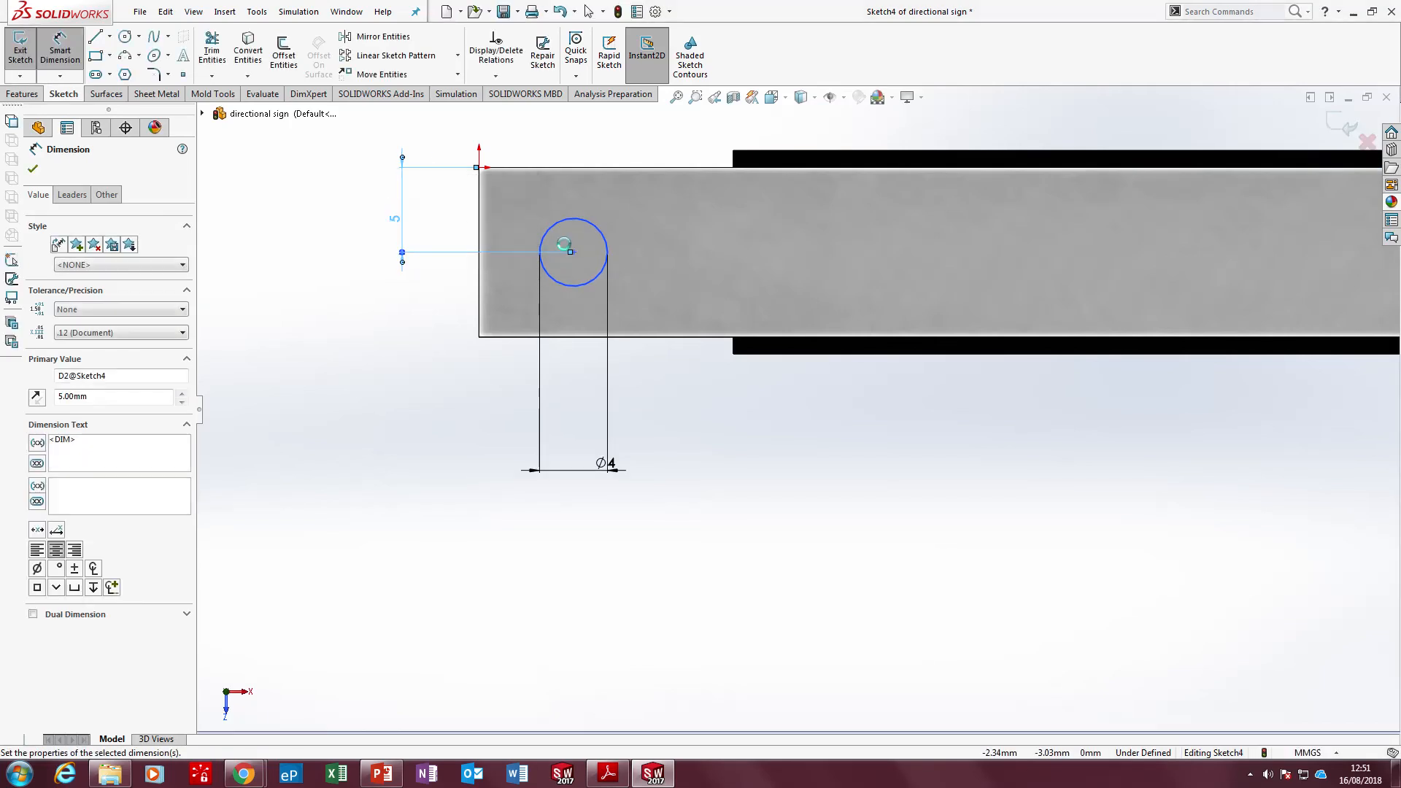
{"action": "left_click", "coordinate": [573, 253]}
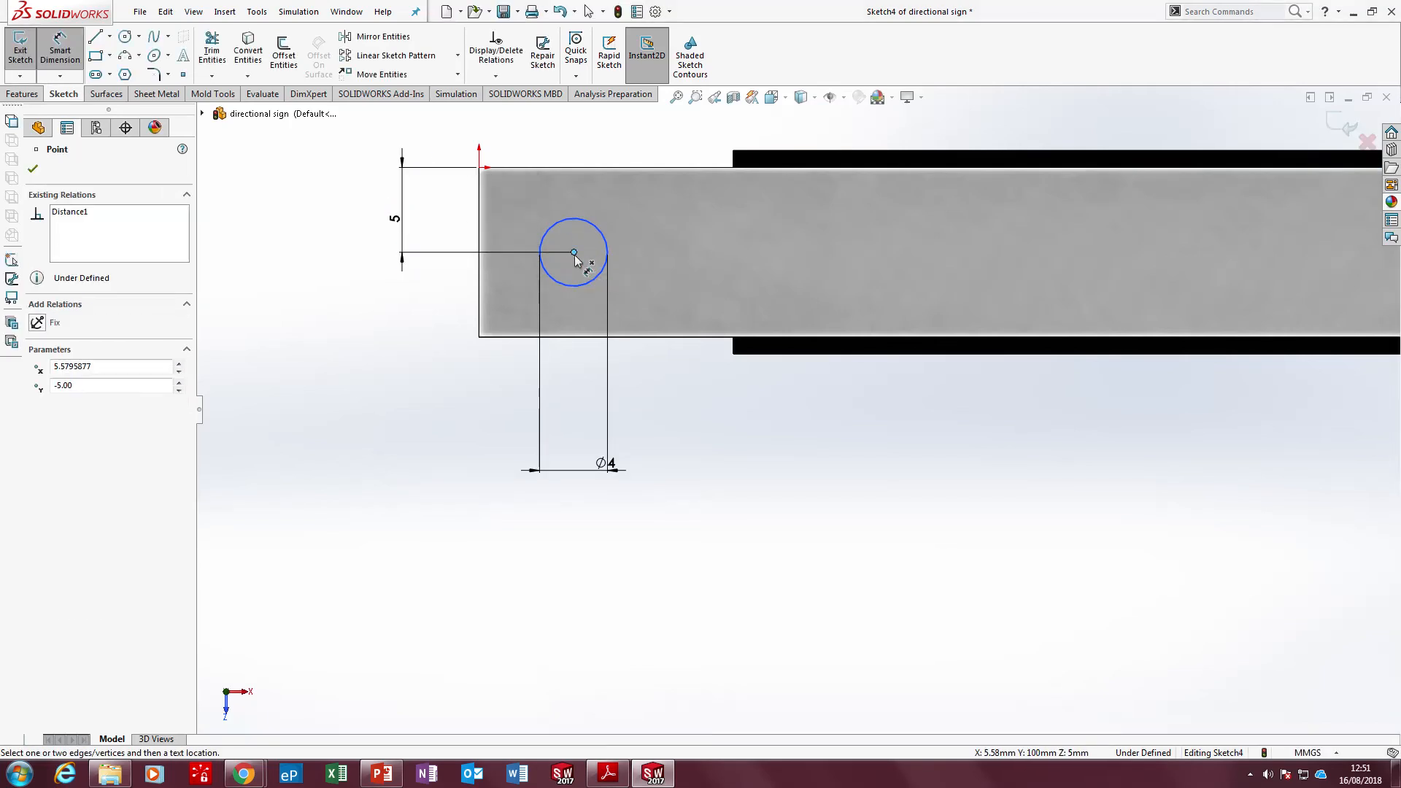
{"action": "left_click", "coordinate": [478, 217]}
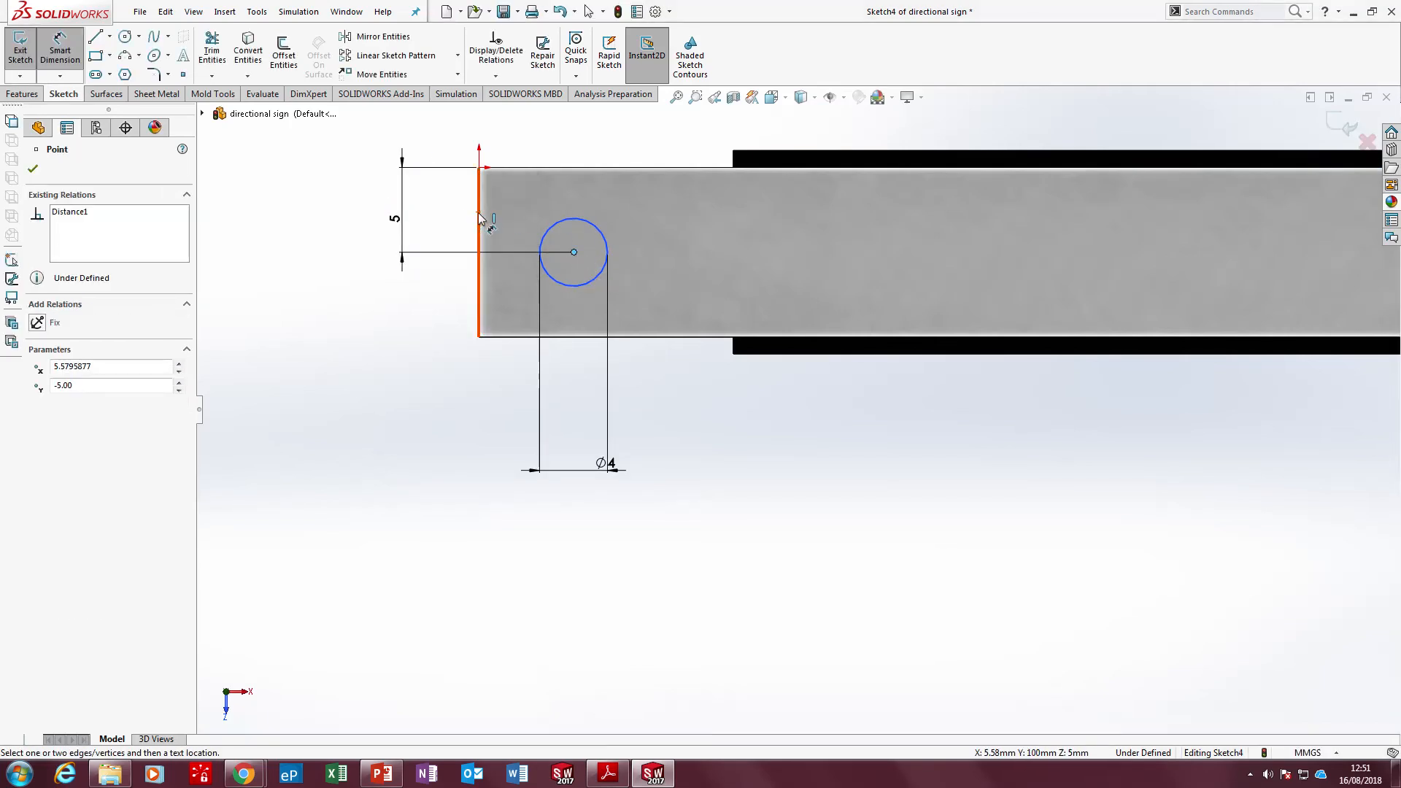
{"action": "left_click", "coordinate": [425, 410]}
{"action": "type", "text": "5"}
{"action": "key", "text": "Return"}
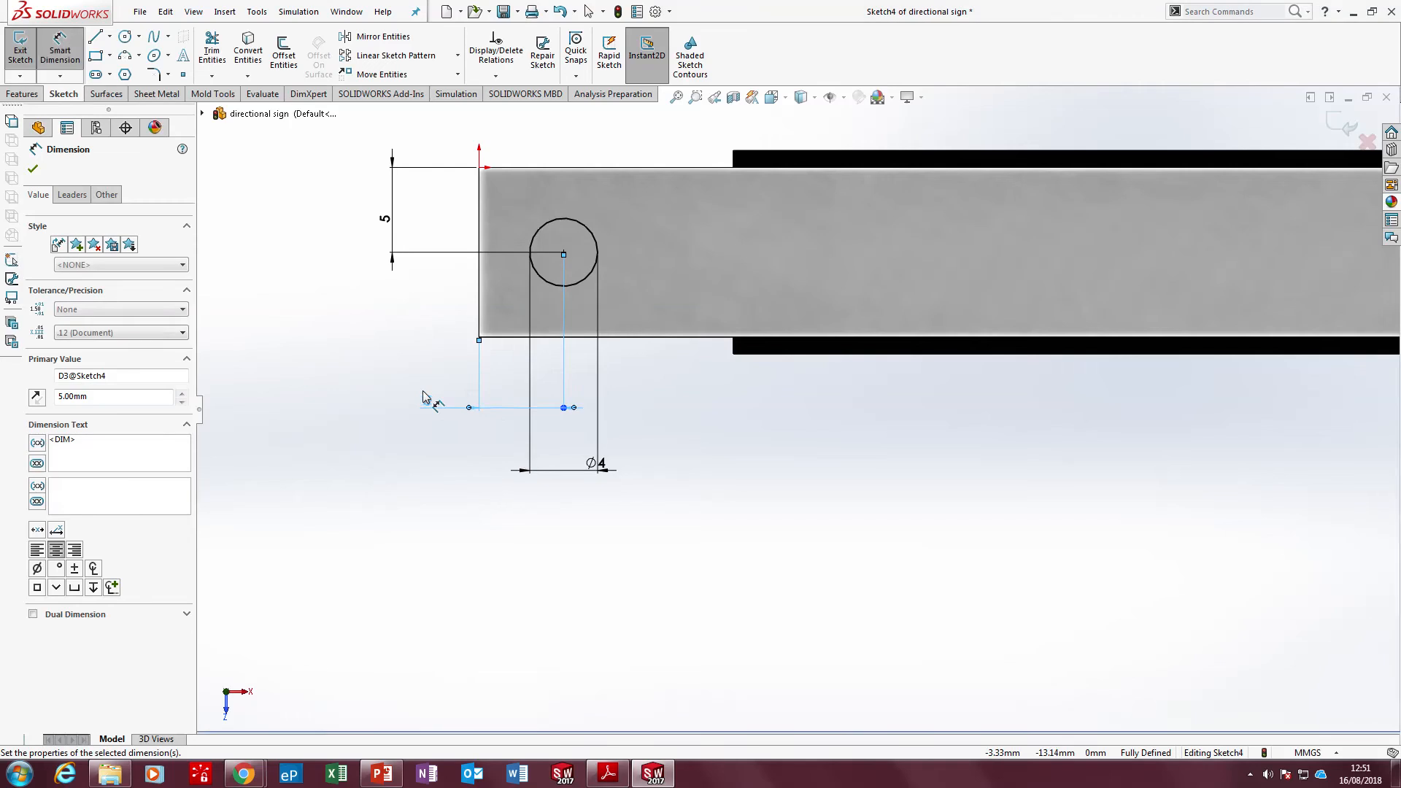
Cut-extrude the 4 mm circle through the full height of the board with the Through All end condition
{"action": "scroll", "coordinate": [442, 343], "scroll_direction": "up", "scroll_amount": 5}
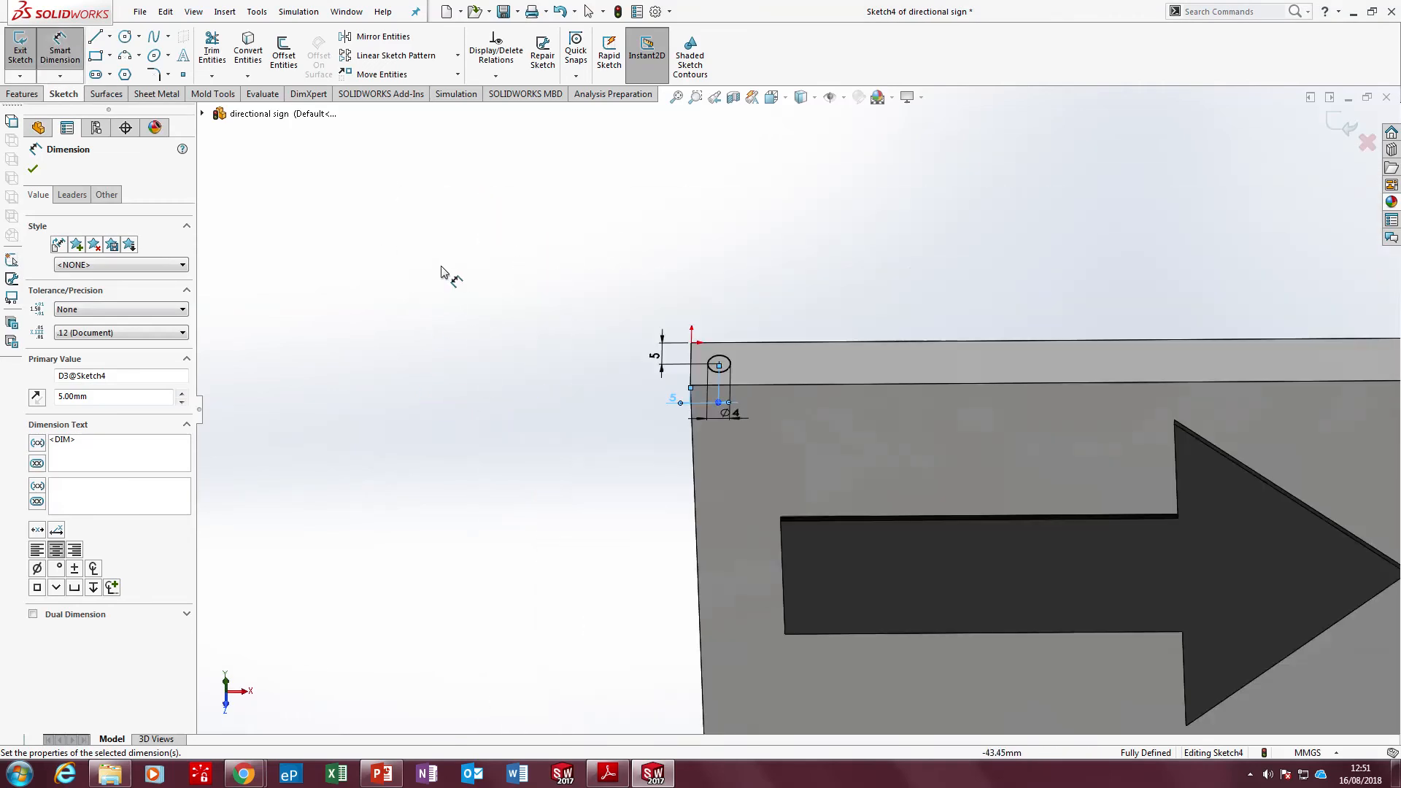
{"action": "left_click", "coordinate": [40, 95]}
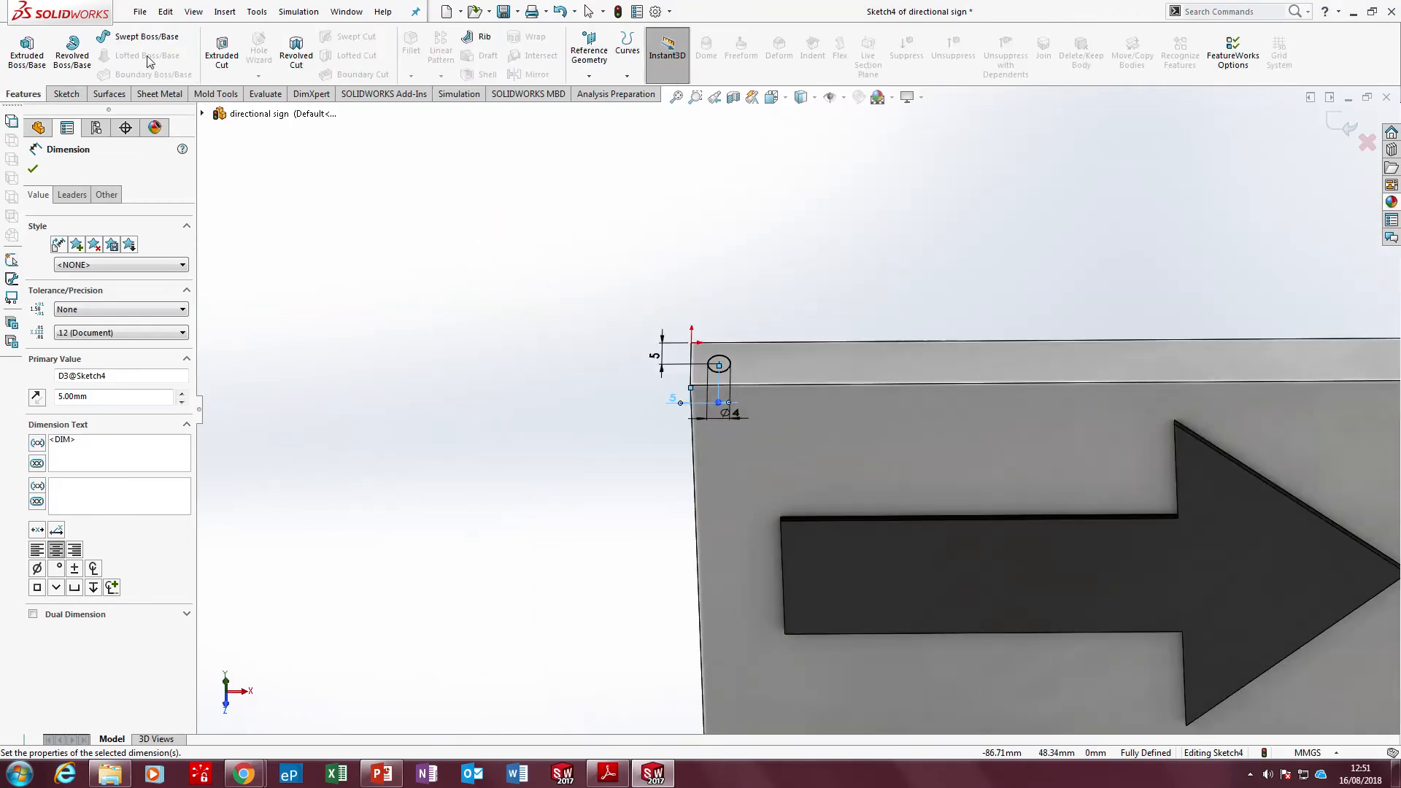
{"action": "left_click", "coordinate": [221, 55]}
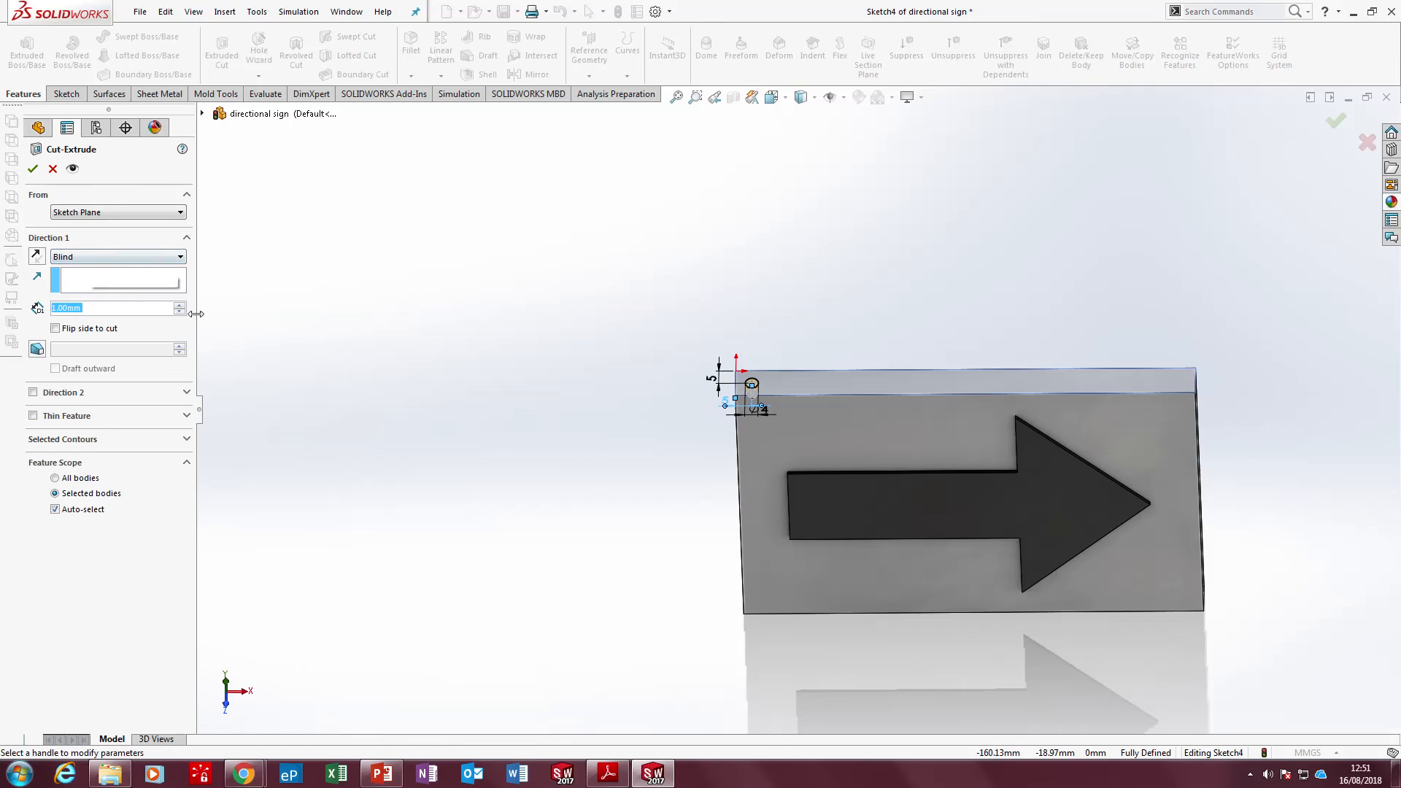
{"action": "left_click_drag", "start_coordinate": [185, 307], "coordinate": [185, 308]}
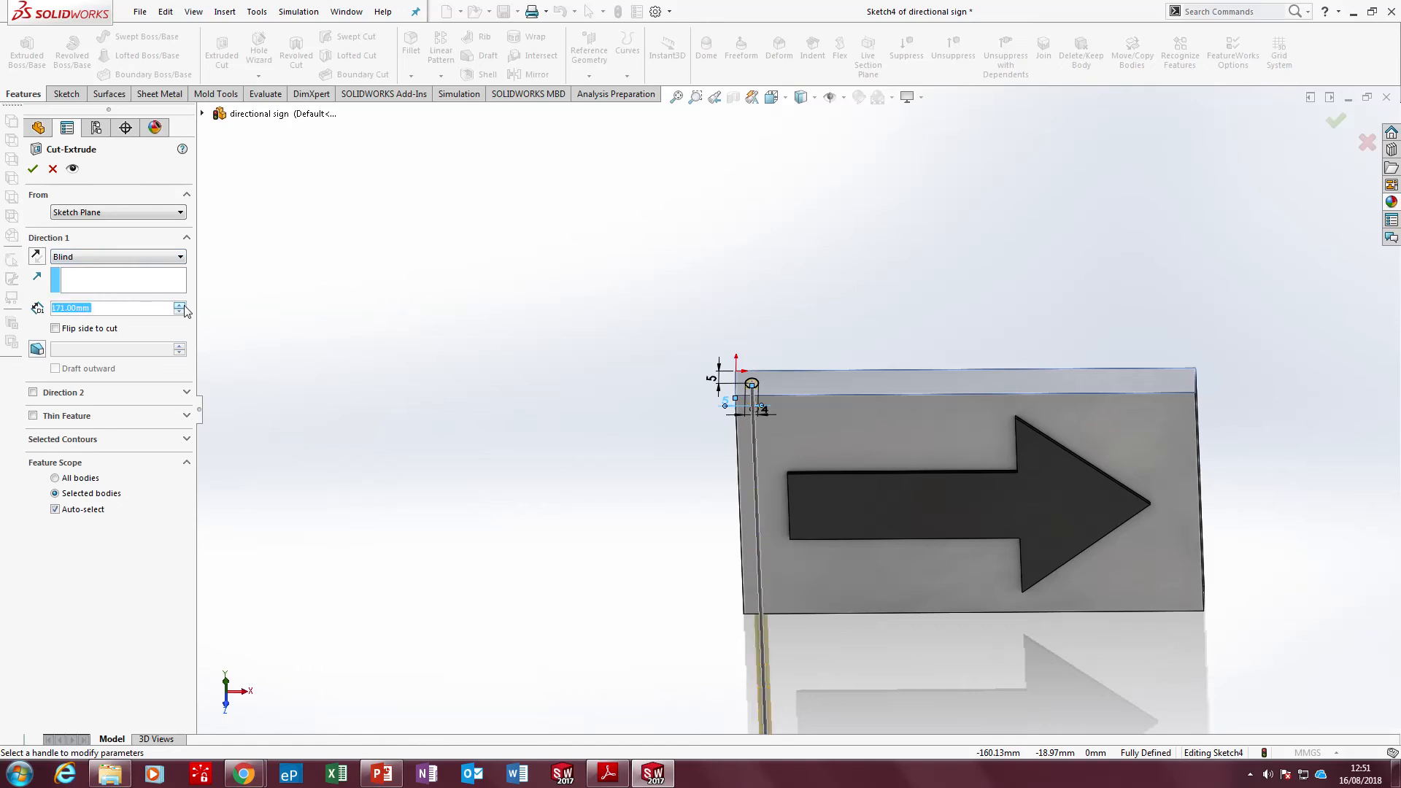
{"action": "left_click", "coordinate": [100, 257]}
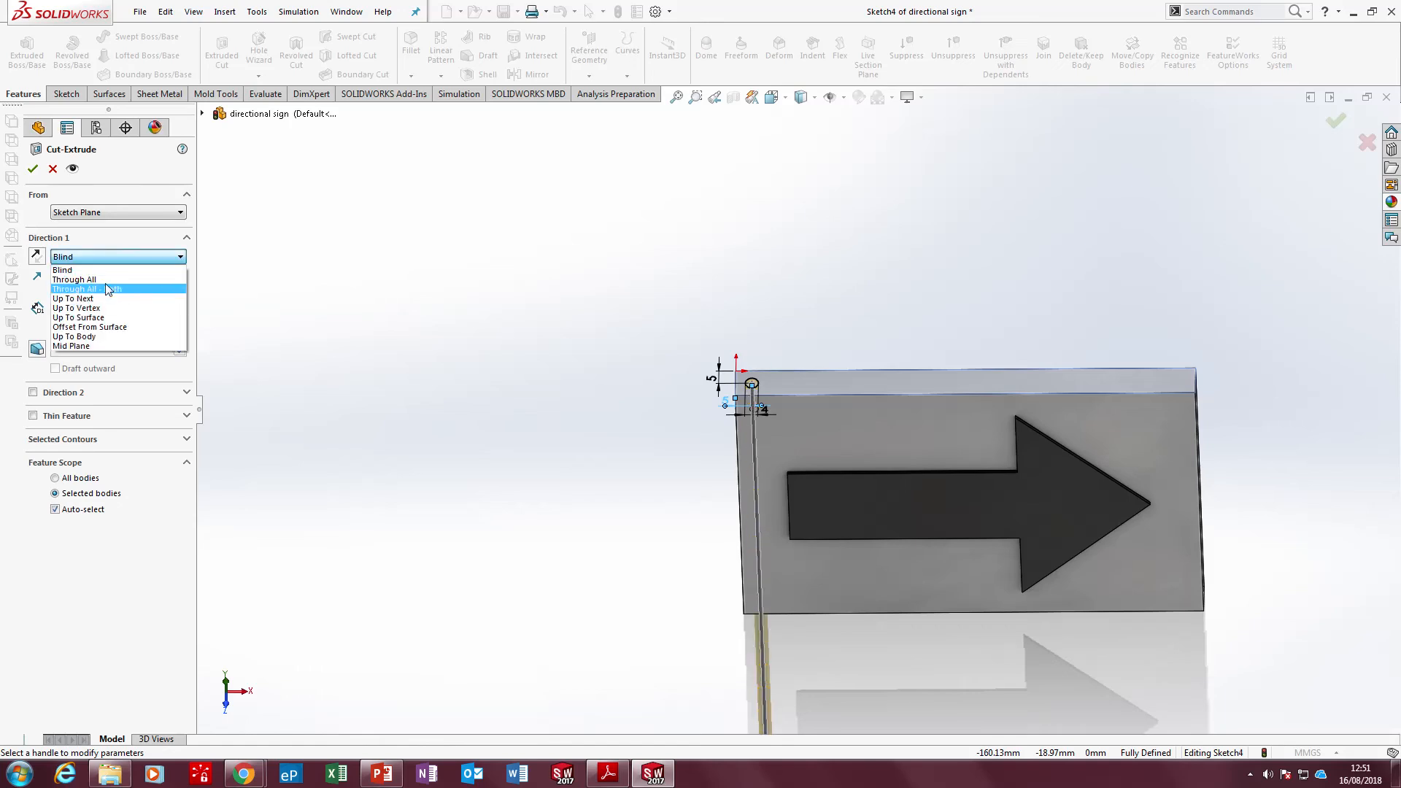
{"action": "left_click", "coordinate": [103, 273]}
{"action": "left_click", "coordinate": [104, 259]}
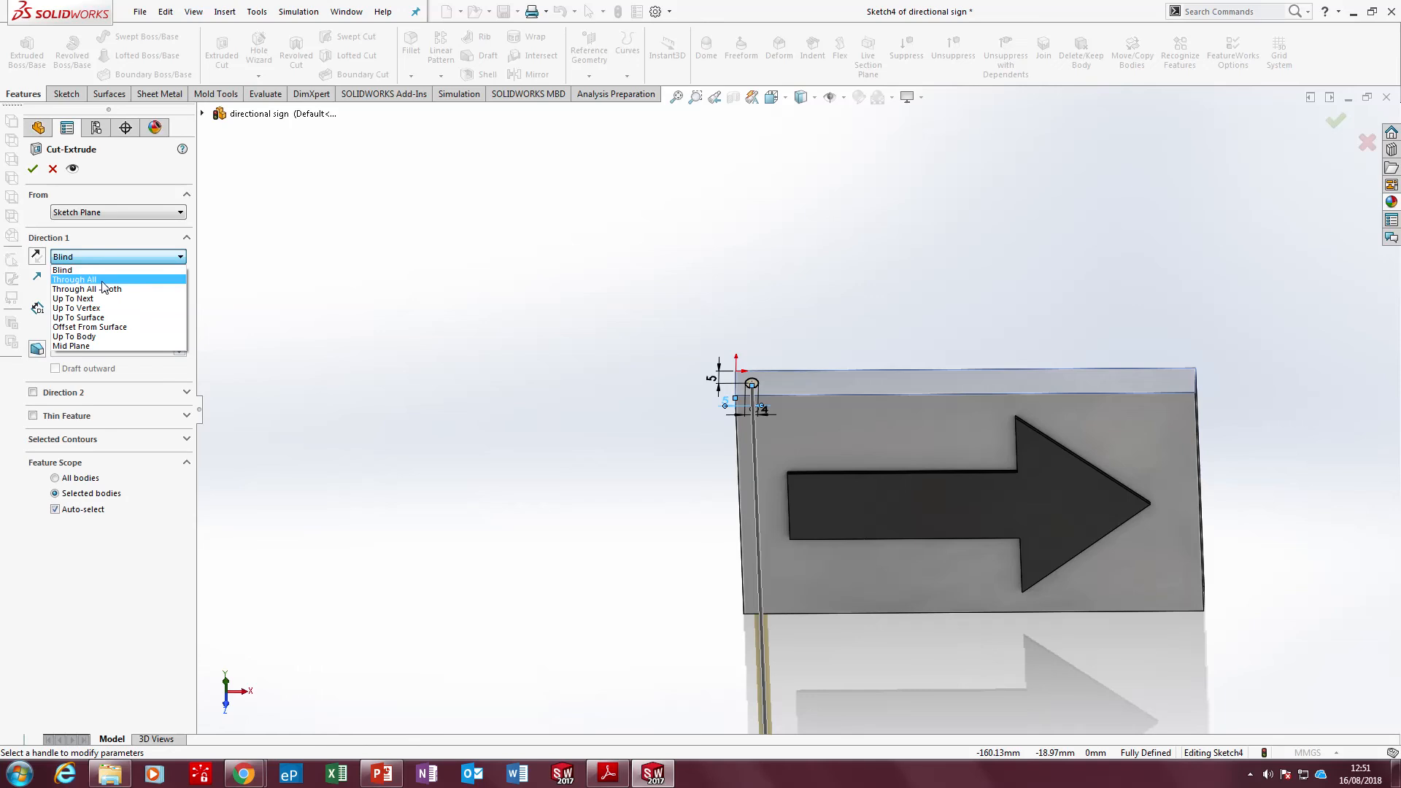
{"action": "left_click", "coordinate": [106, 280]}
{"action": "left_click", "coordinate": [34, 169]}
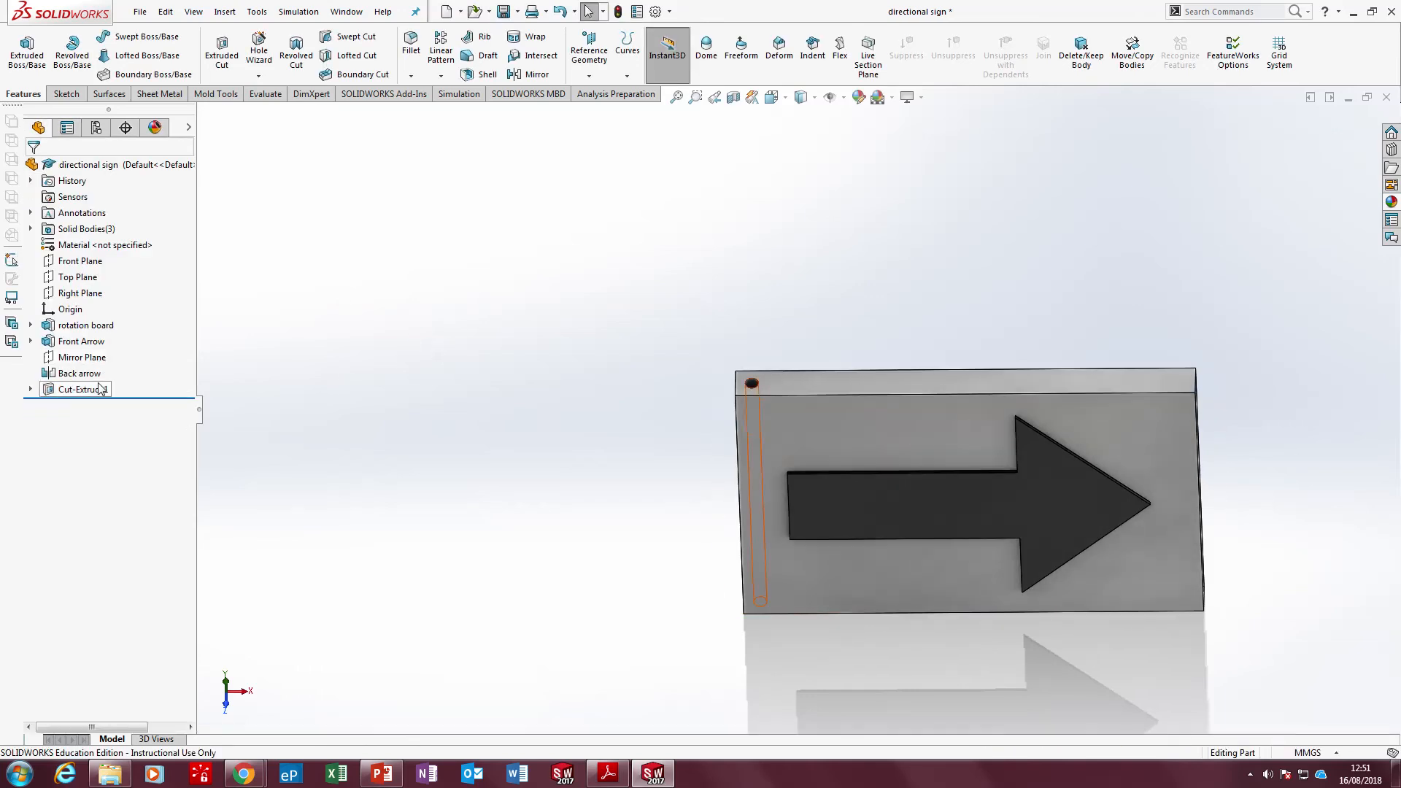
Rename the hole's cut feature as Axis housing and save the part
{"action": "left_click", "coordinate": [101, 388]}
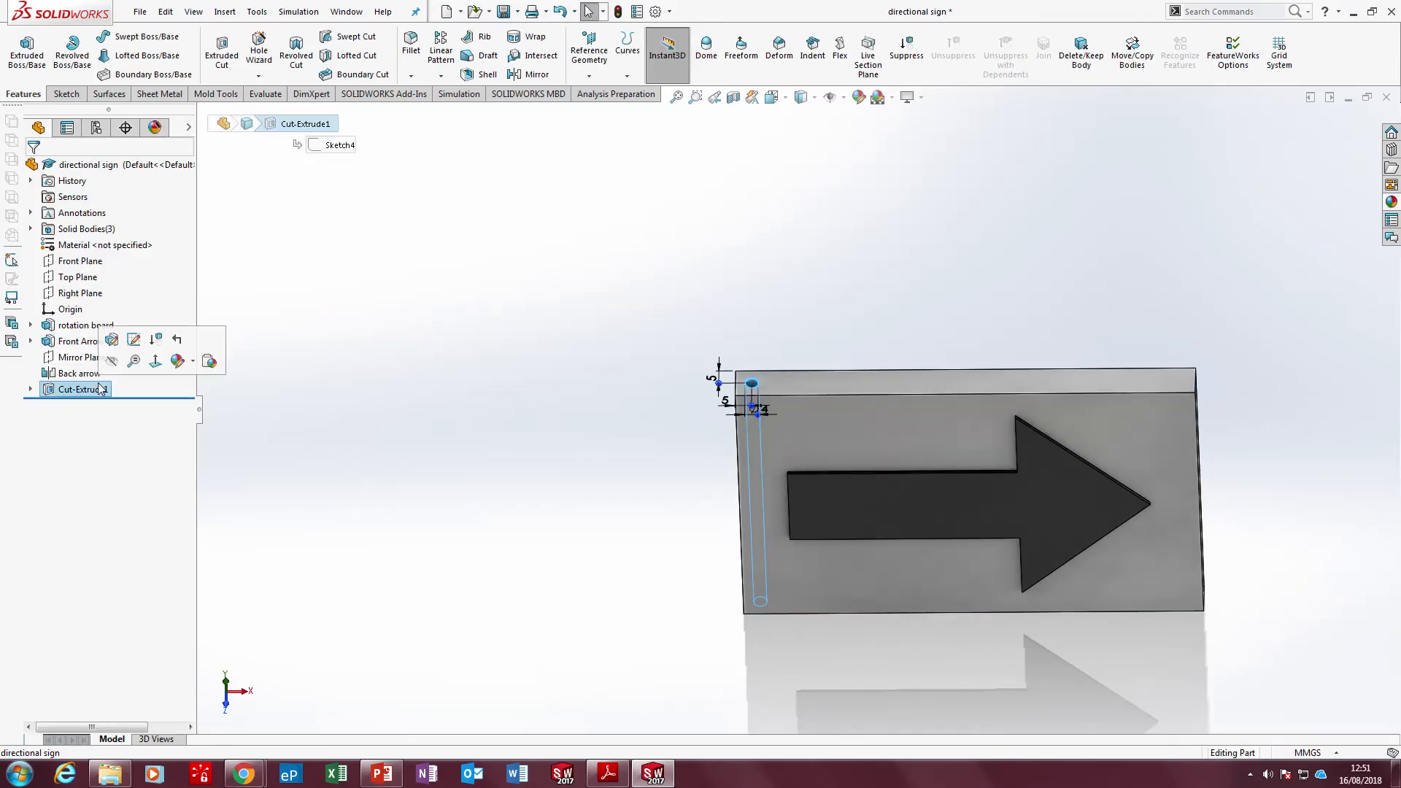
{"action": "left_click", "coordinate": [101, 388]}
{"action": "type", "text": "Axis housing"}
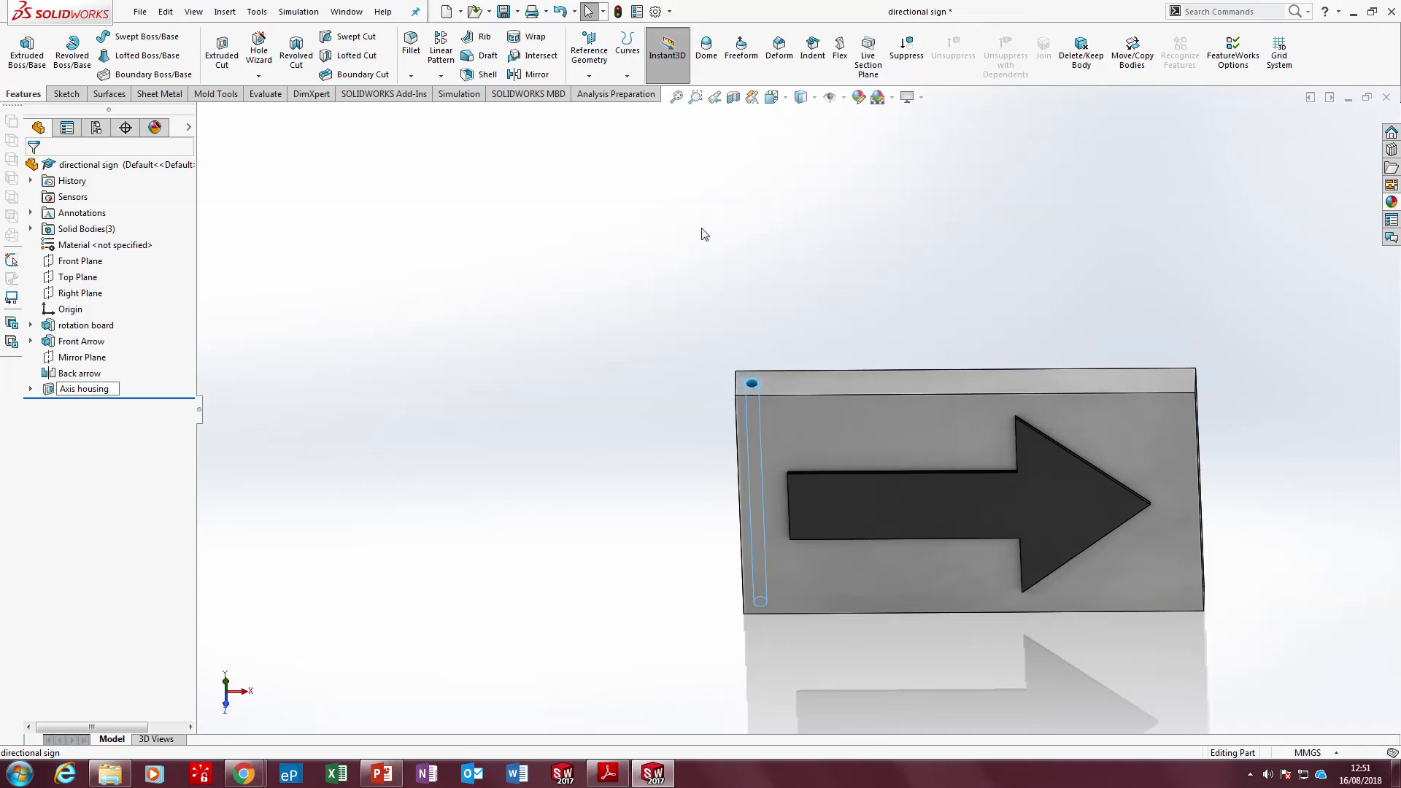
{"action": "left_click", "coordinate": [623, 315]}
{"action": "left_click", "coordinate": [503, 13]}
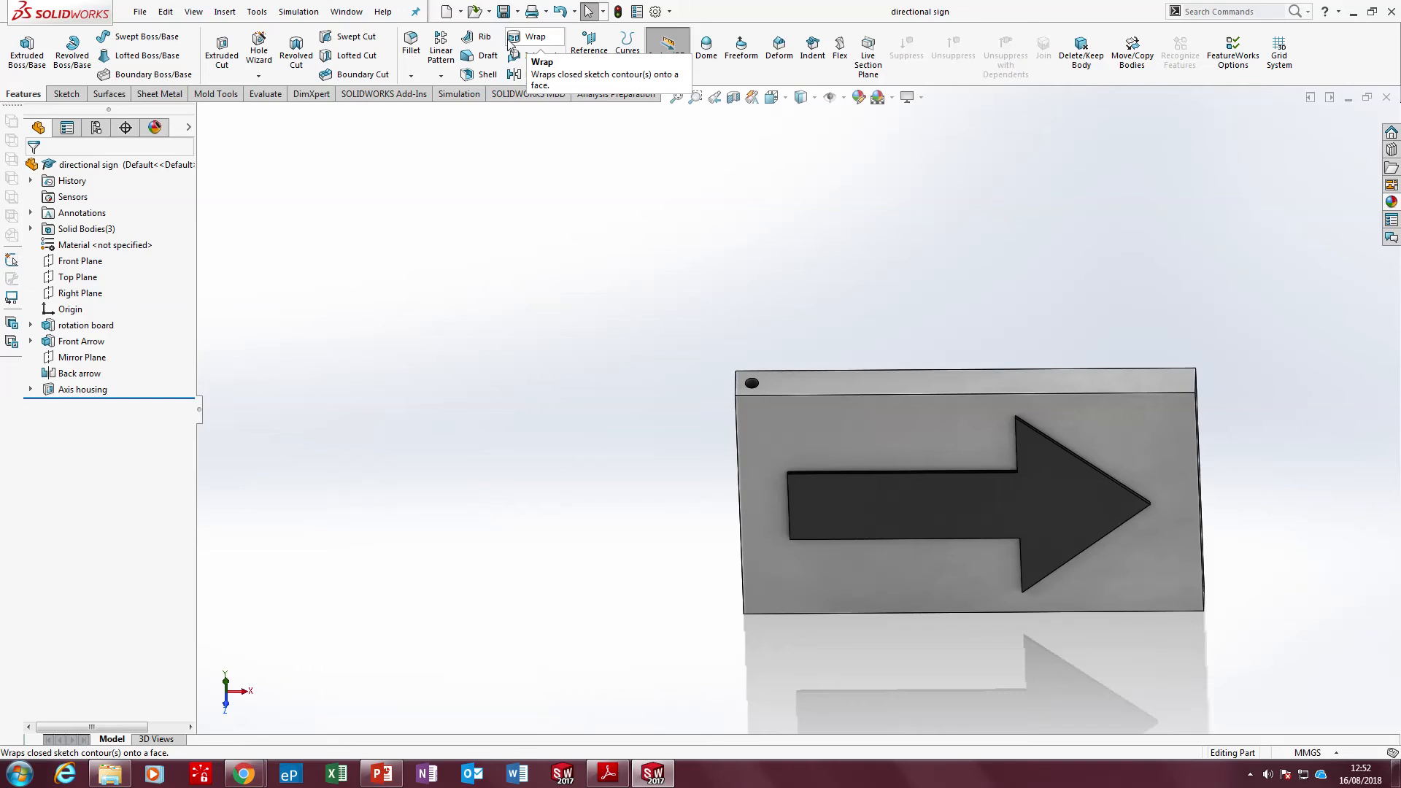
{"action": "mouse_move", "coordinate": [944, 5]}
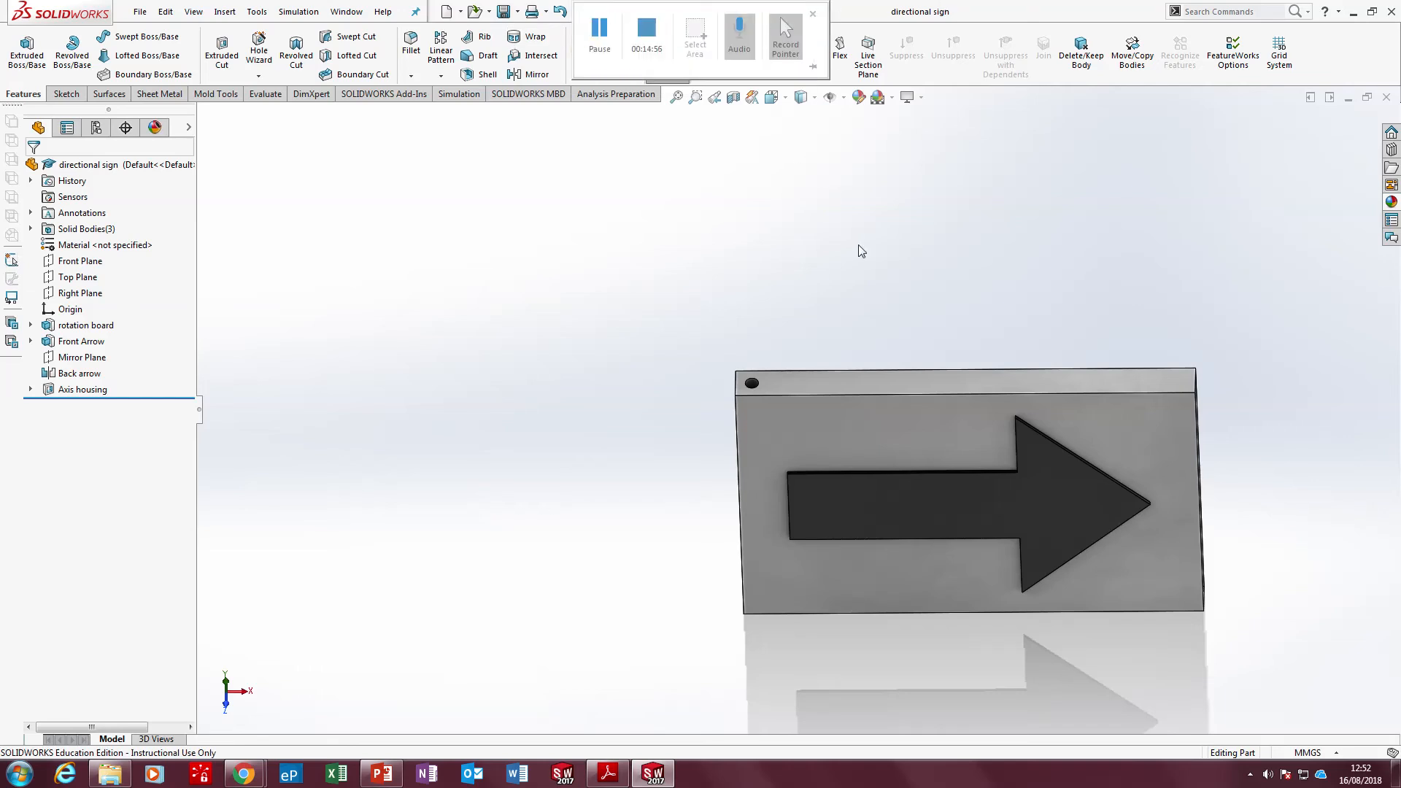
{"action": "scroll", "coordinate": [778, 386], "scroll_direction": "up", "scroll_amount": 3}
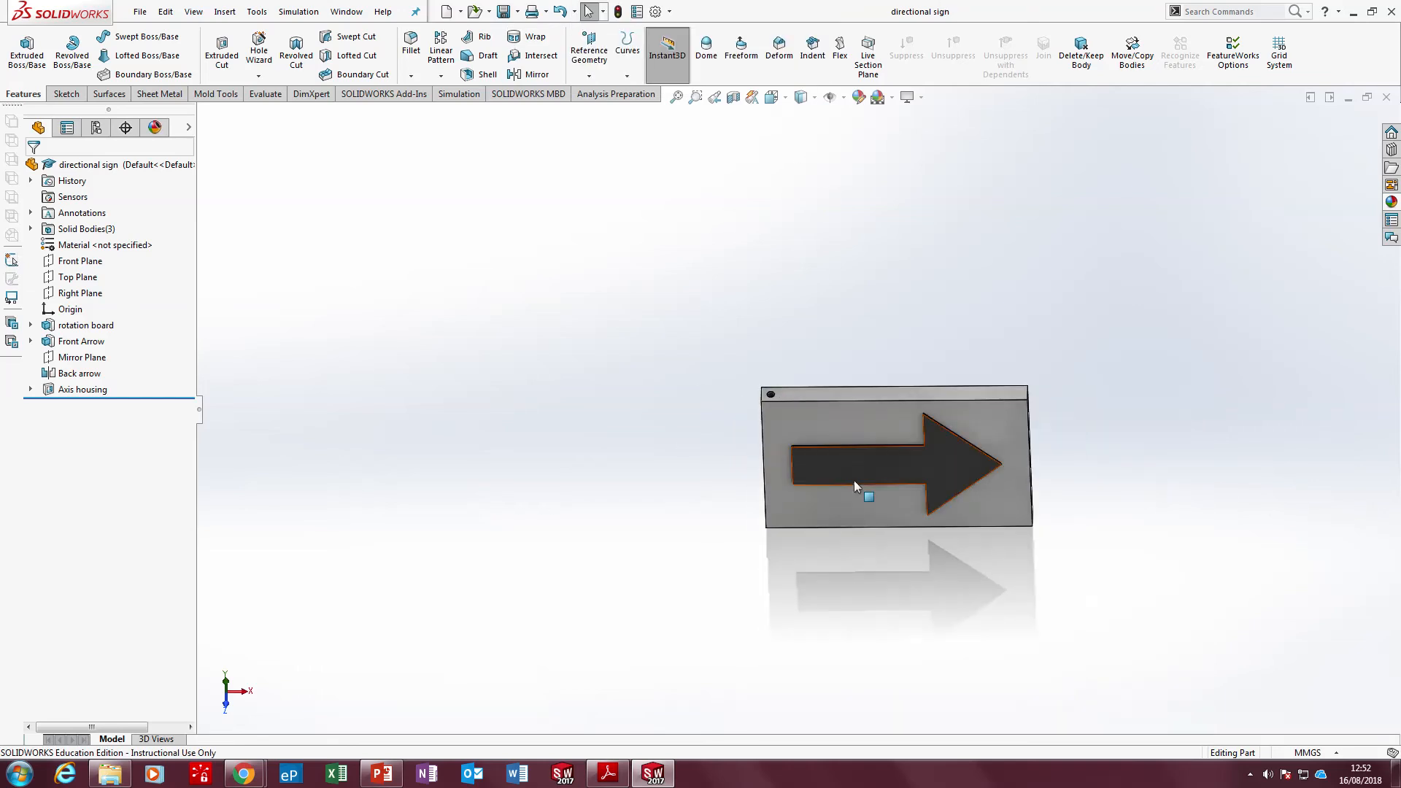
{"action": "scroll", "coordinate": [738, 353], "scroll_direction": "down", "scroll_amount": 5}
{"action": "middle_click_drag", "start_coordinate": [738, 353], "coordinate": [730, 306]}
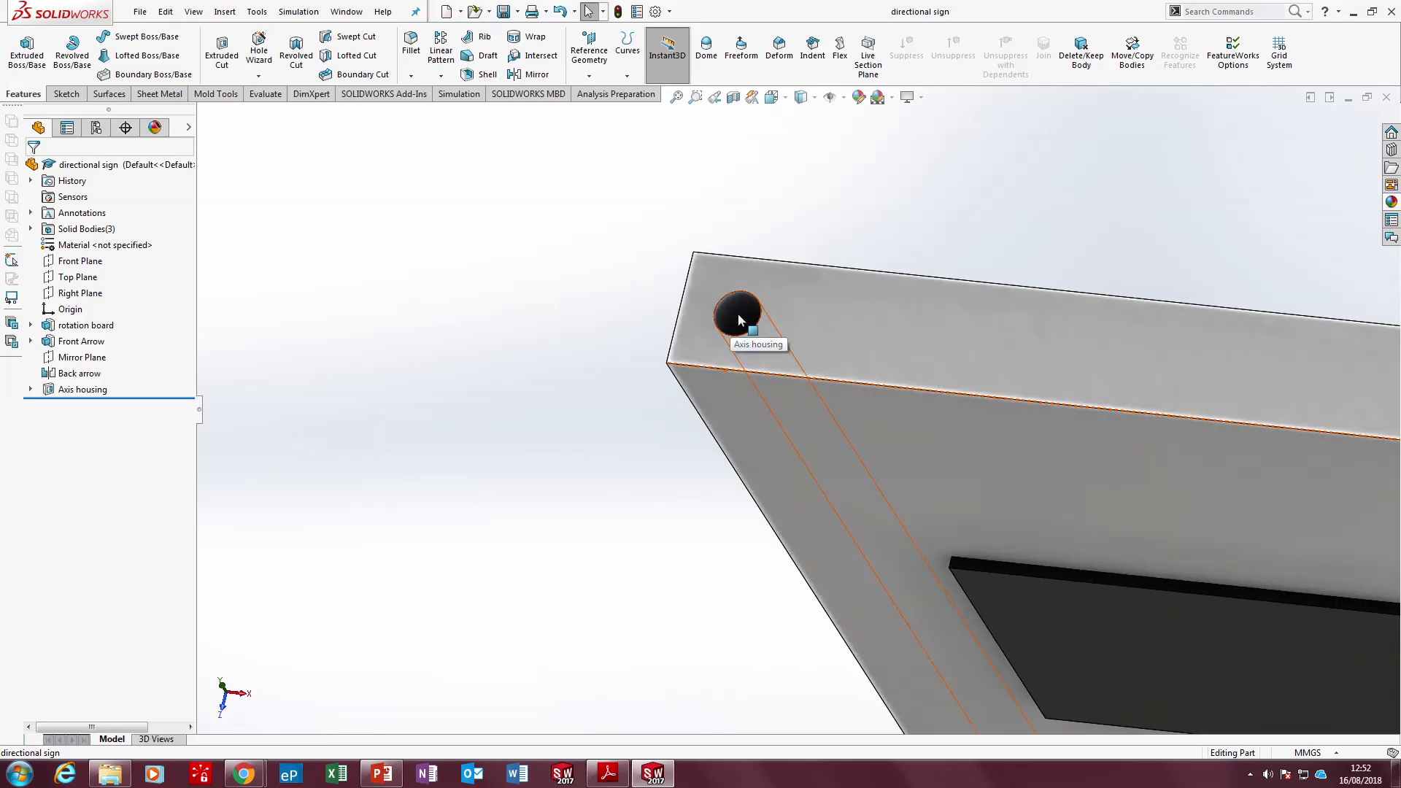
Create a new part document and start a sketch on its Top Plane
{"action": "left_click", "coordinate": [446, 13]}
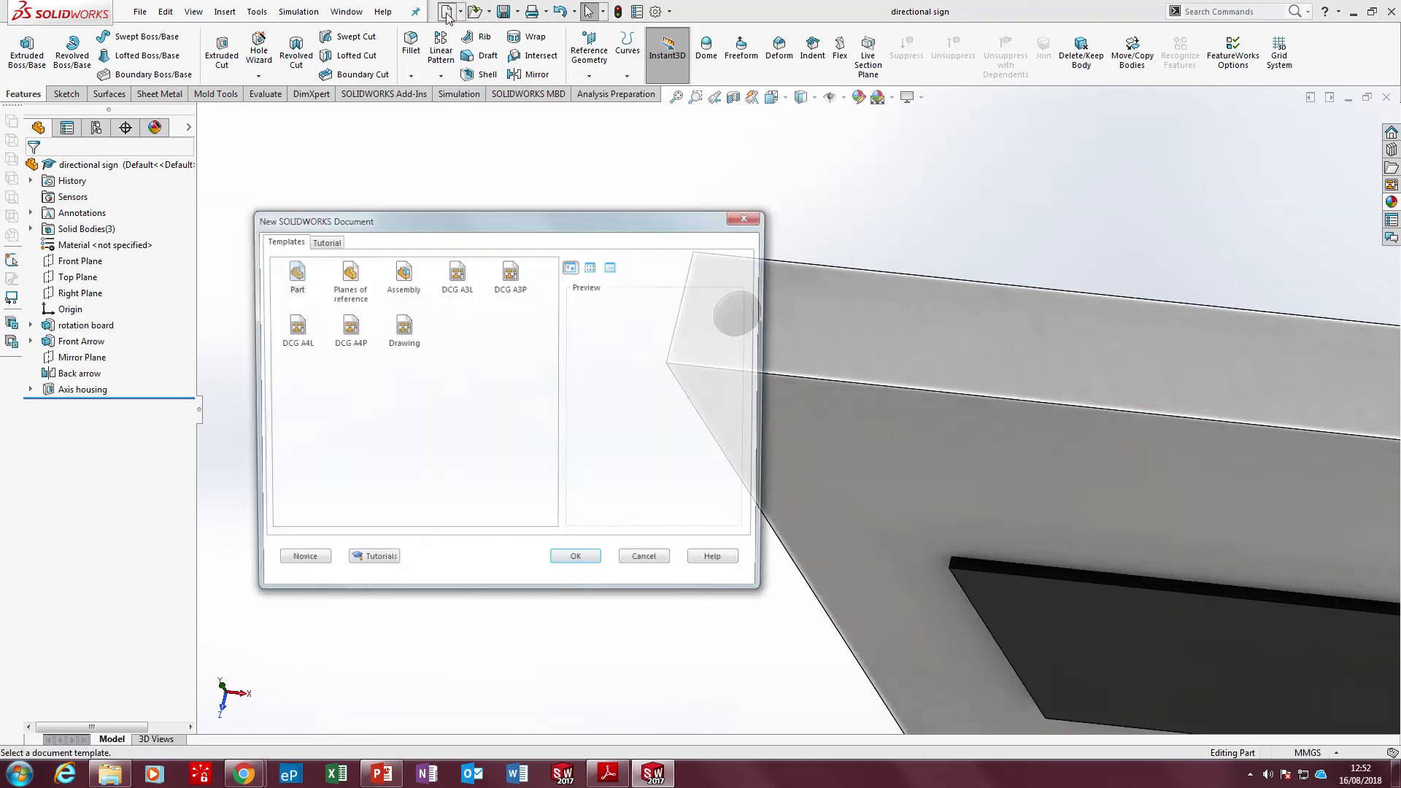
{"action": "left_click", "coordinate": [572, 563]}
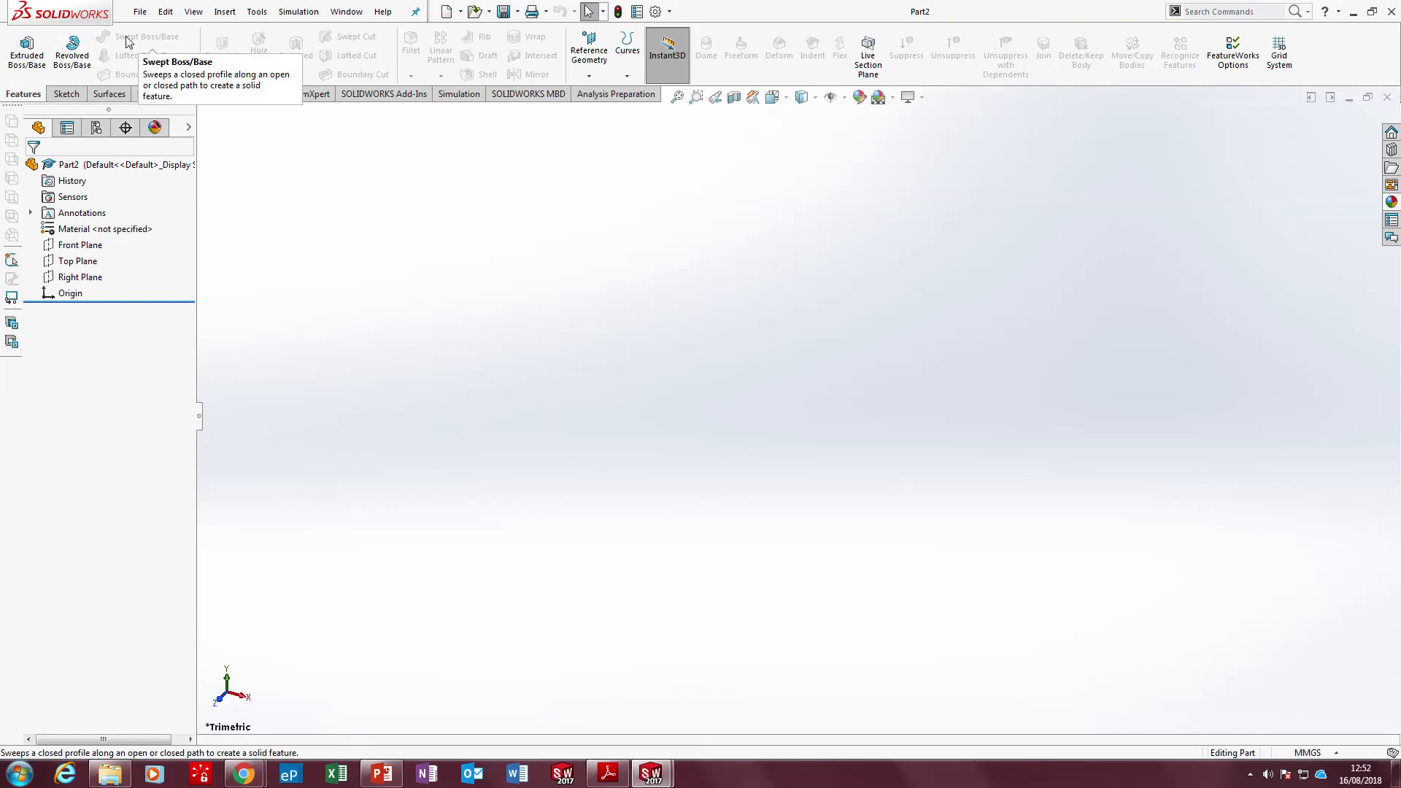
{"action": "left_click", "coordinate": [66, 94]}
{"action": "left_click", "coordinate": [16, 47]}
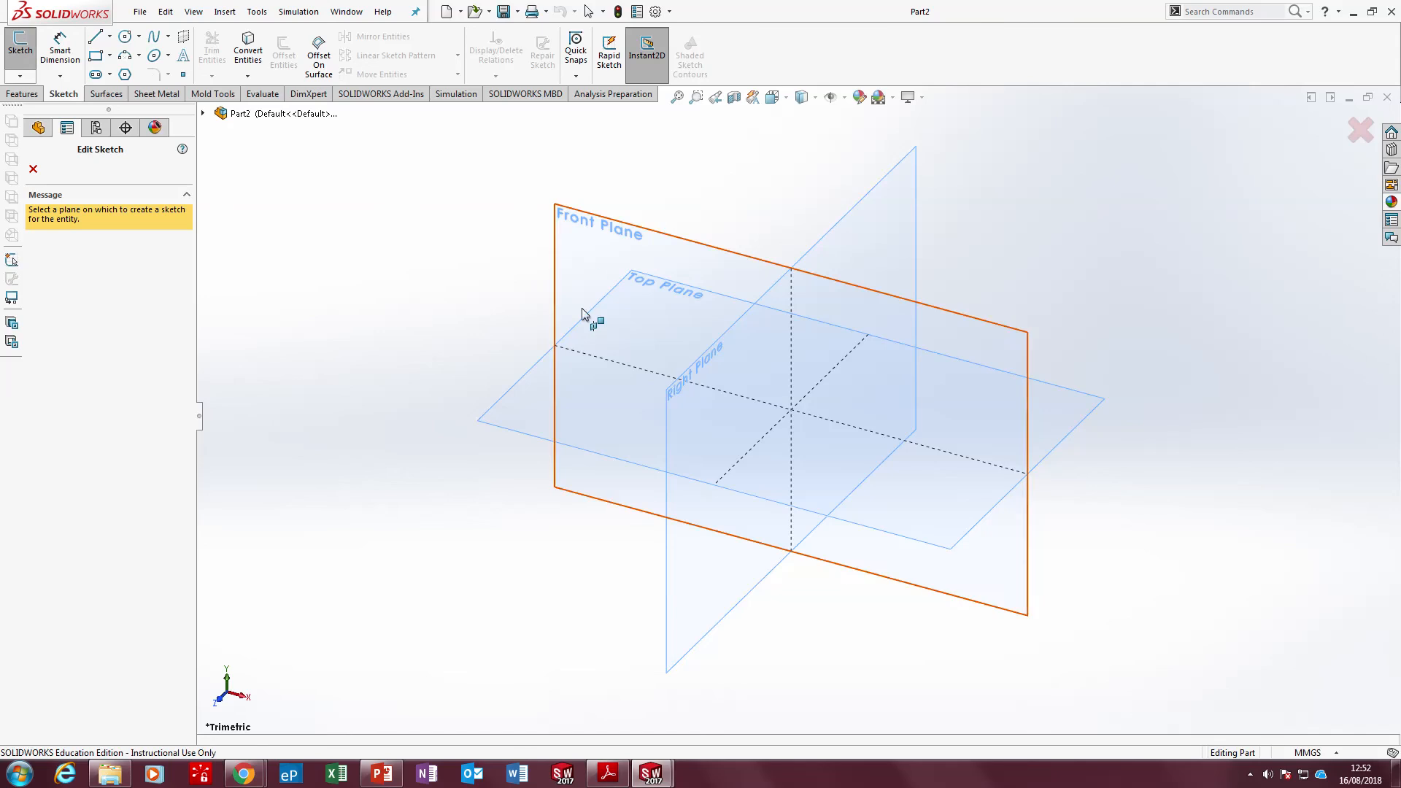
{"action": "left_click", "coordinate": [531, 389]}
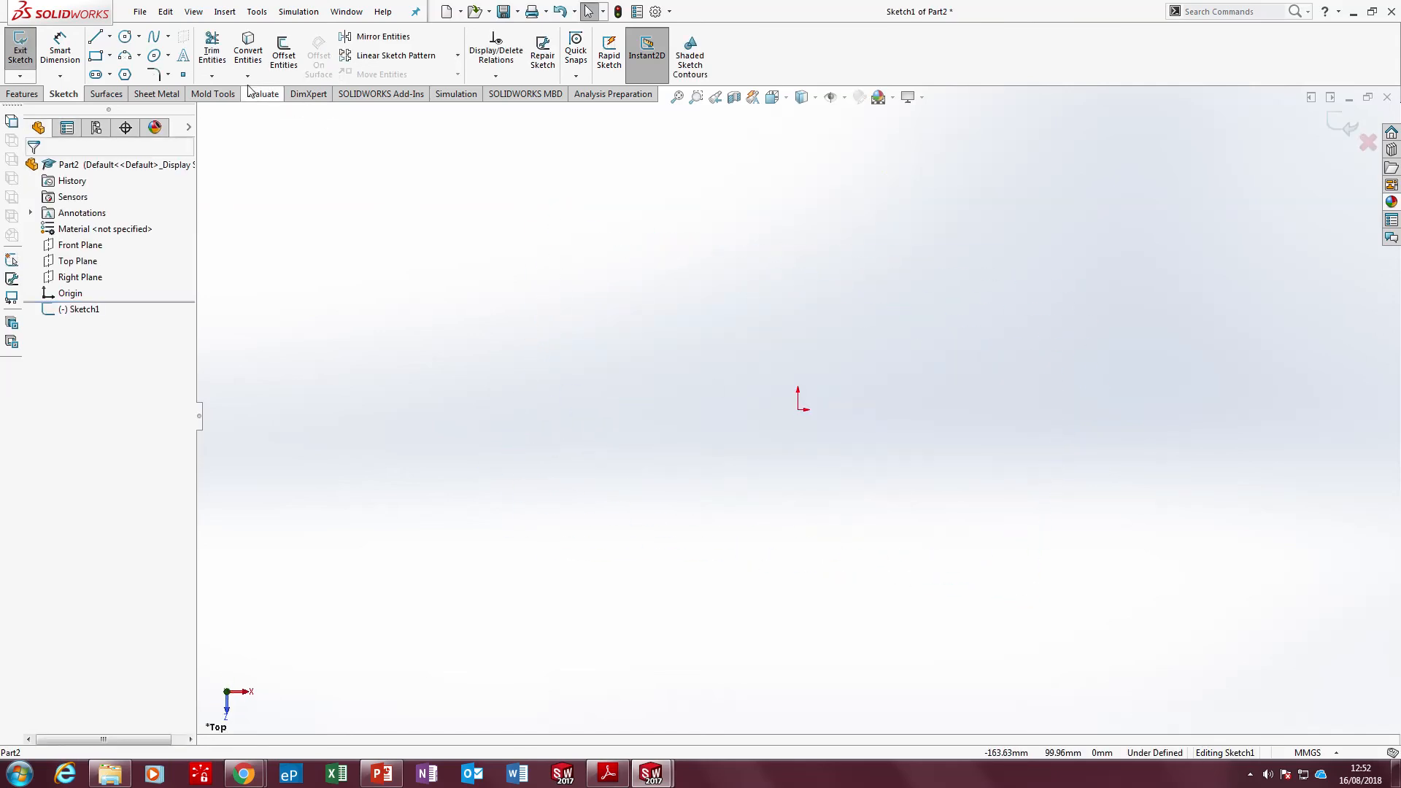
Sketch a circle about 17 mm in diameter centred on the origin
{"action": "left_click", "coordinate": [126, 36]}
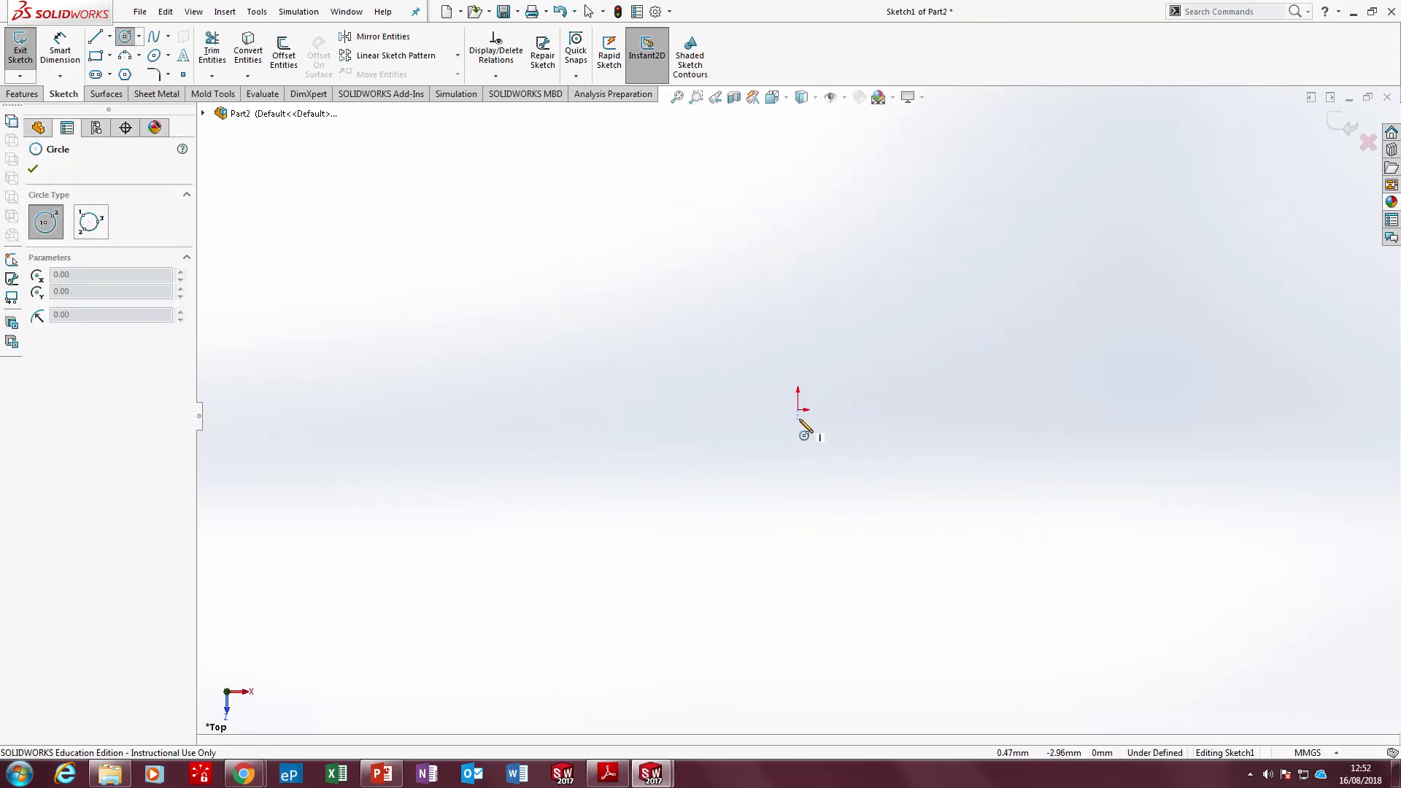
{"action": "left_click", "coordinate": [798, 409]}
{"action": "left_click", "coordinate": [817, 393]}
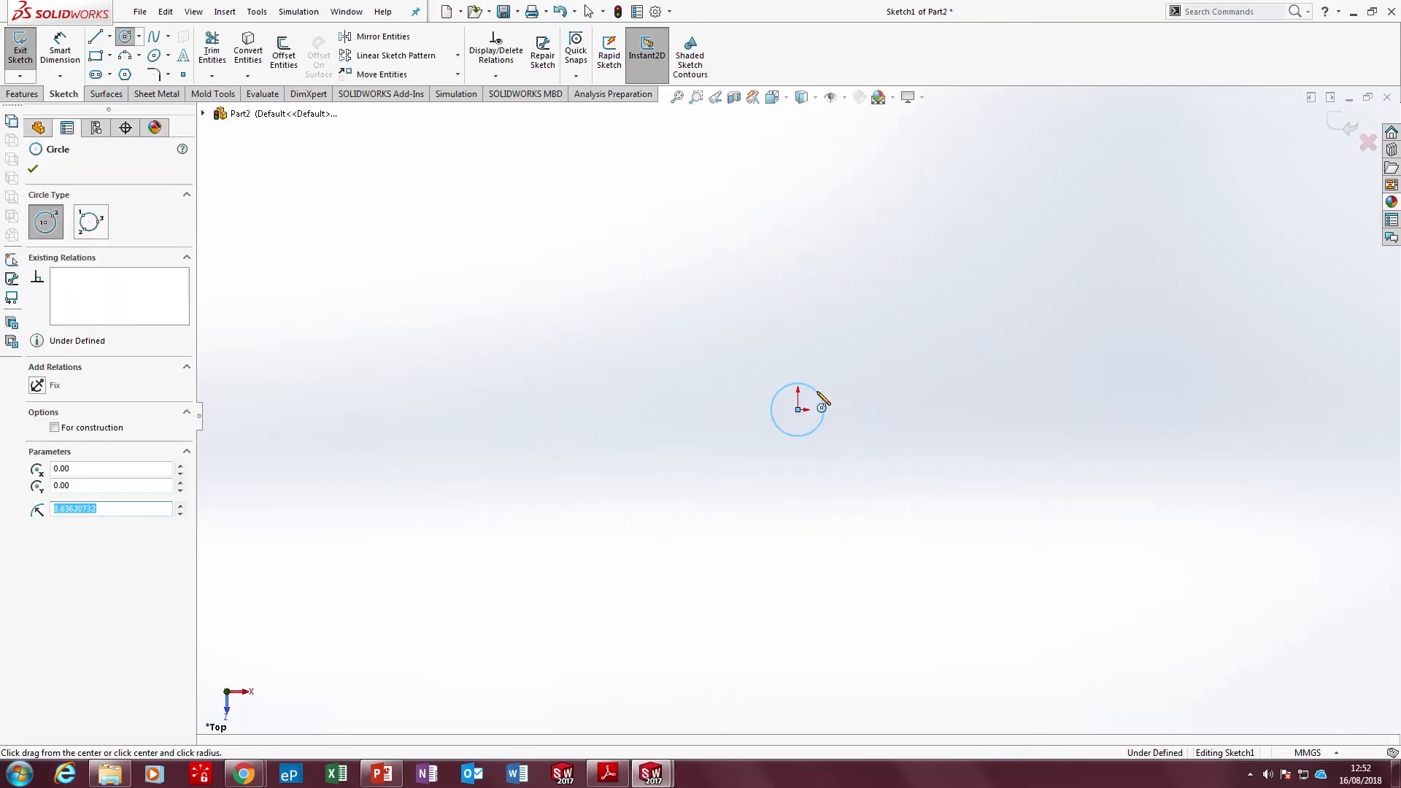
Dimension the circle's diameter as 4 mm
{"action": "right_click_drag", "start_coordinate": [817, 393], "coordinate": [812, 379]}
{"action": "left_click", "coordinate": [808, 391]}
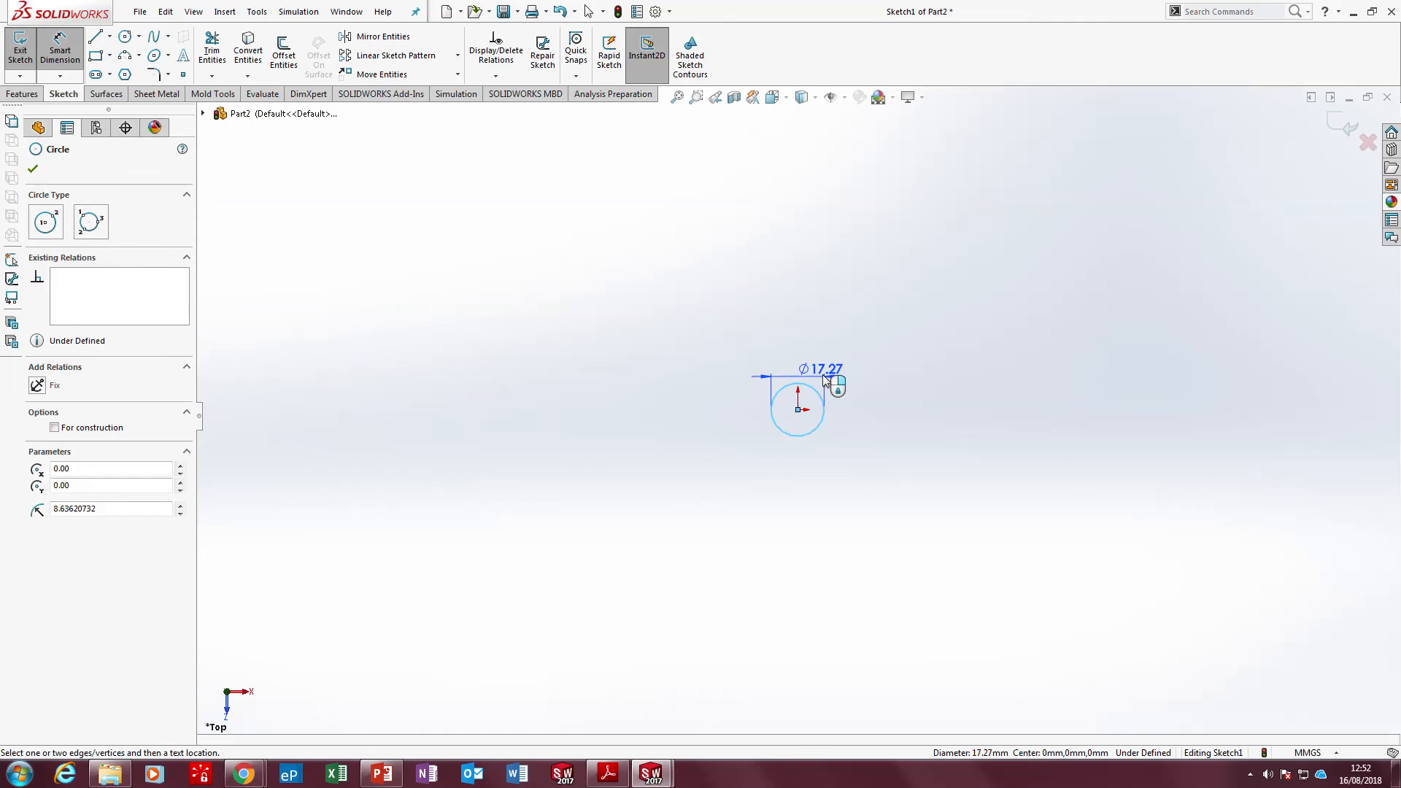
{"action": "left_click", "coordinate": [834, 368]}
{"action": "type", "text": "4"}
{"action": "key", "text": "Return"}
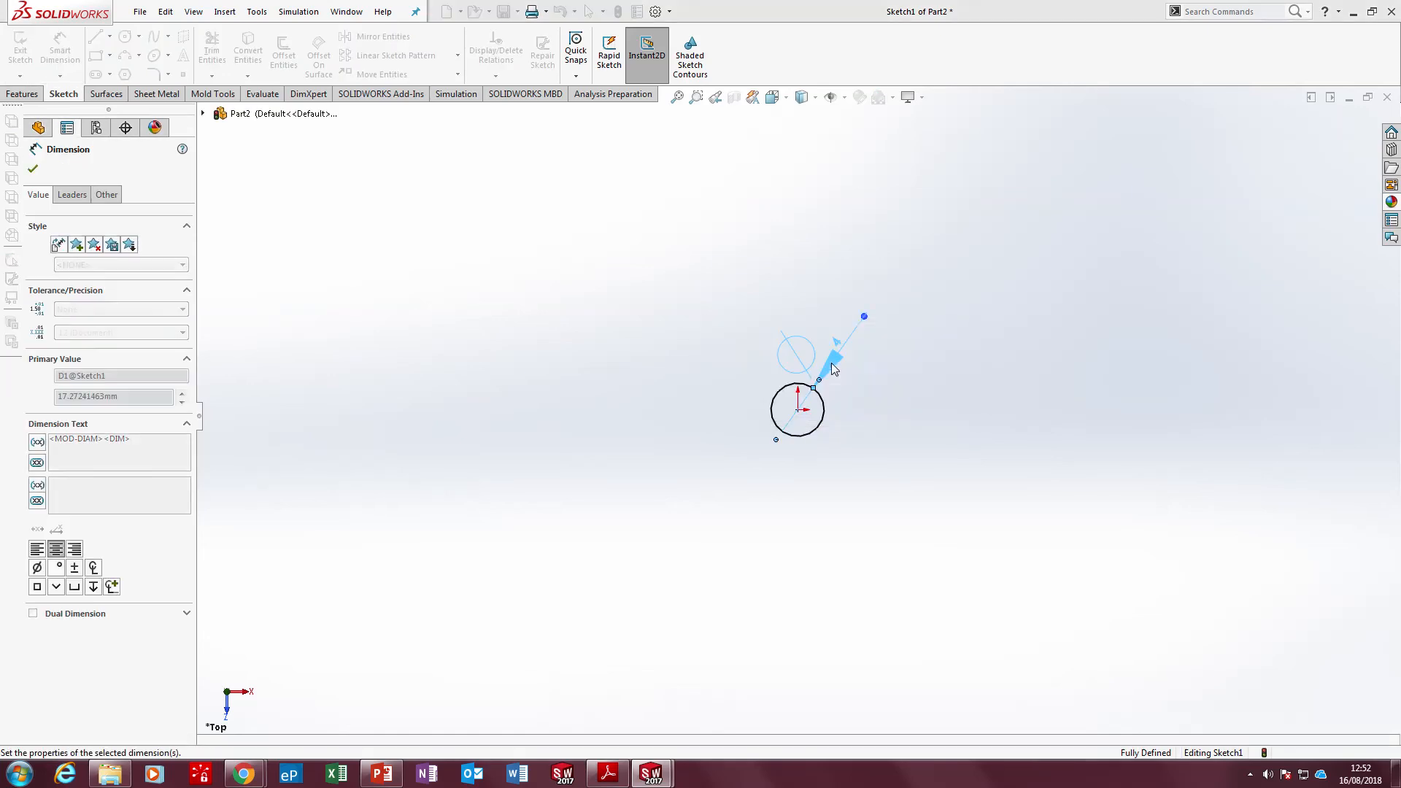
{"action": "middle_click_drag", "start_coordinate": [819, 388], "coordinate": [813, 227]}
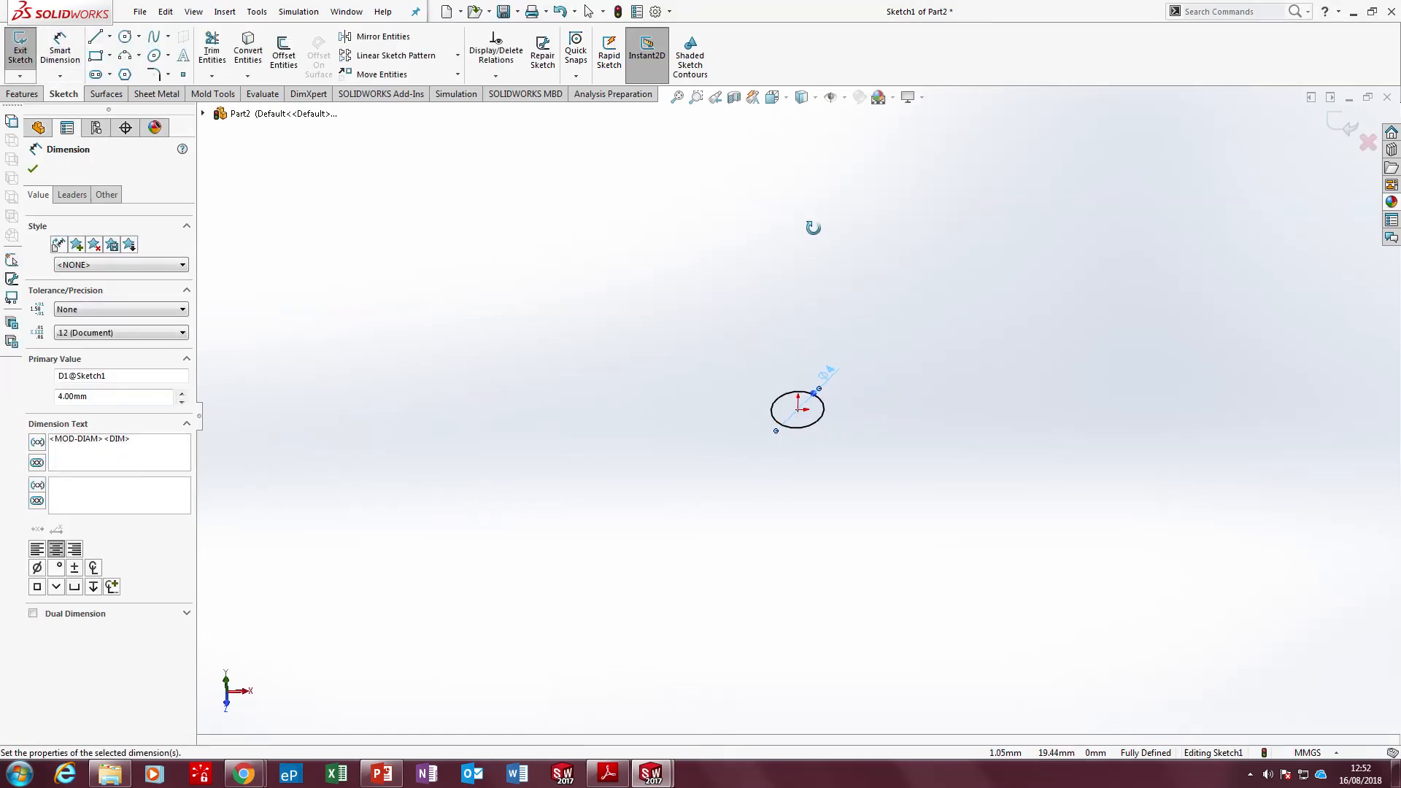
{"action": "left_click", "coordinate": [22, 94]}
{"action": "left_click", "coordinate": [27, 51]}
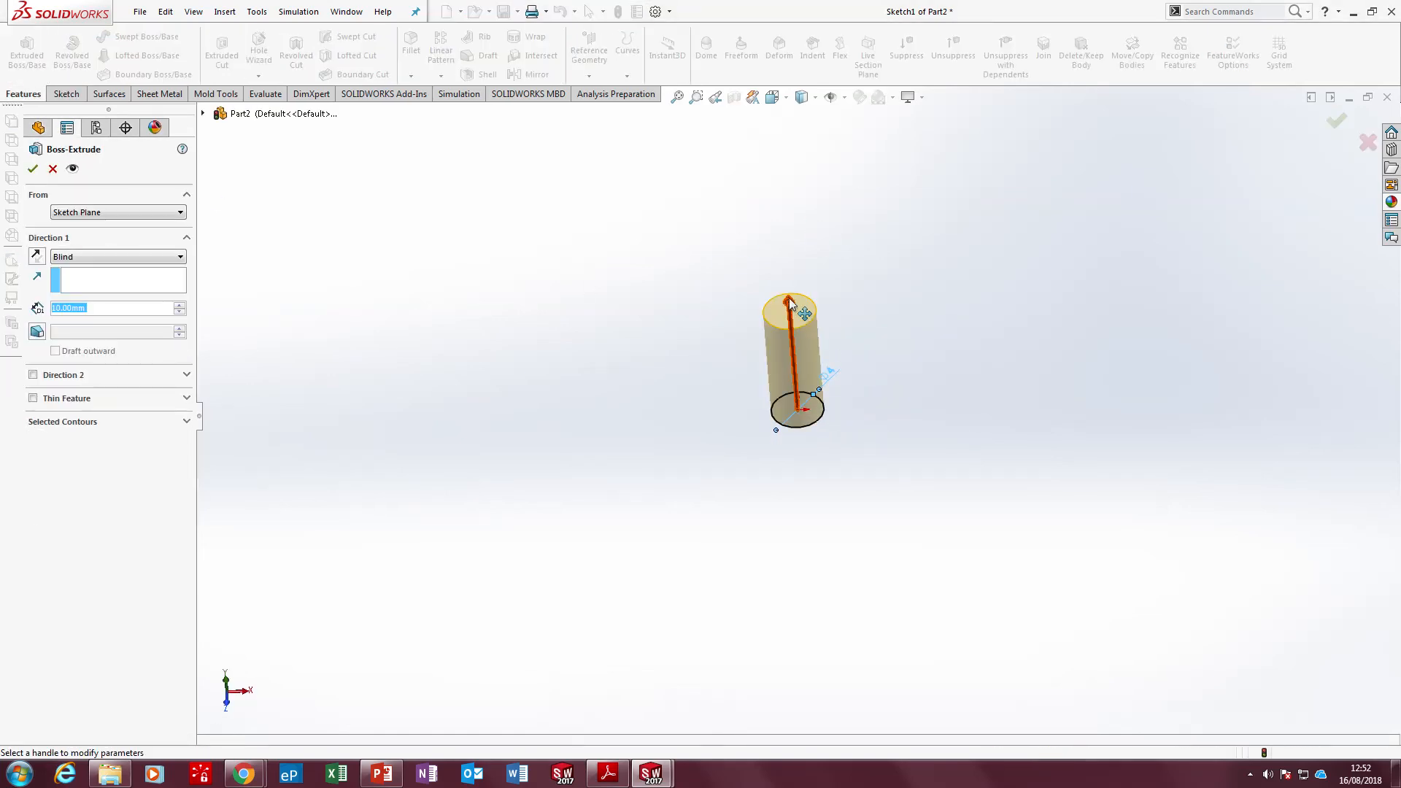
{"action": "left_click_drag", "start_coordinate": [788, 302], "coordinate": [750, 241]}
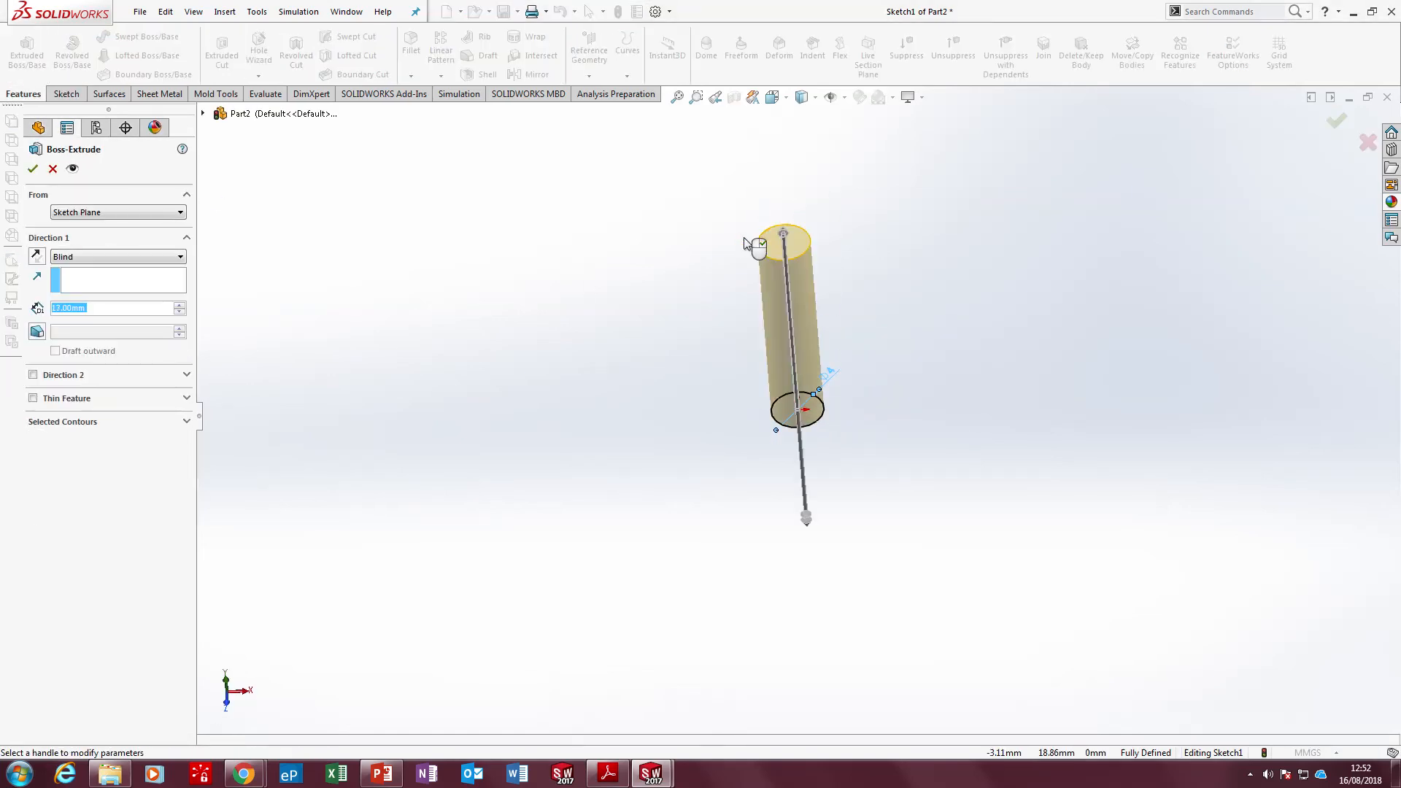
{"action": "left_click", "coordinate": [53, 169]}
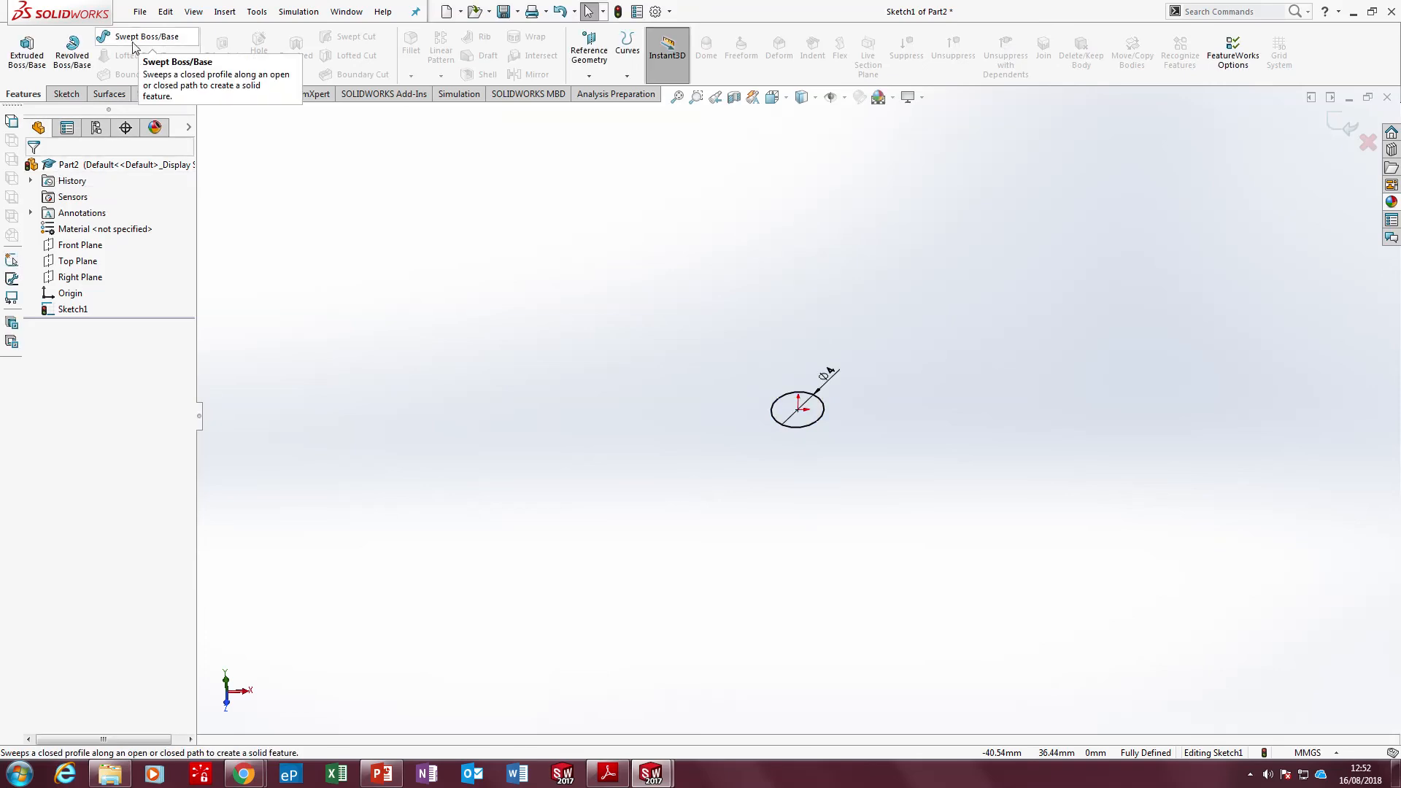
Exit the circle sketch and start a new sketch on the Front Plane
{"action": "left_click", "coordinate": [63, 94]}
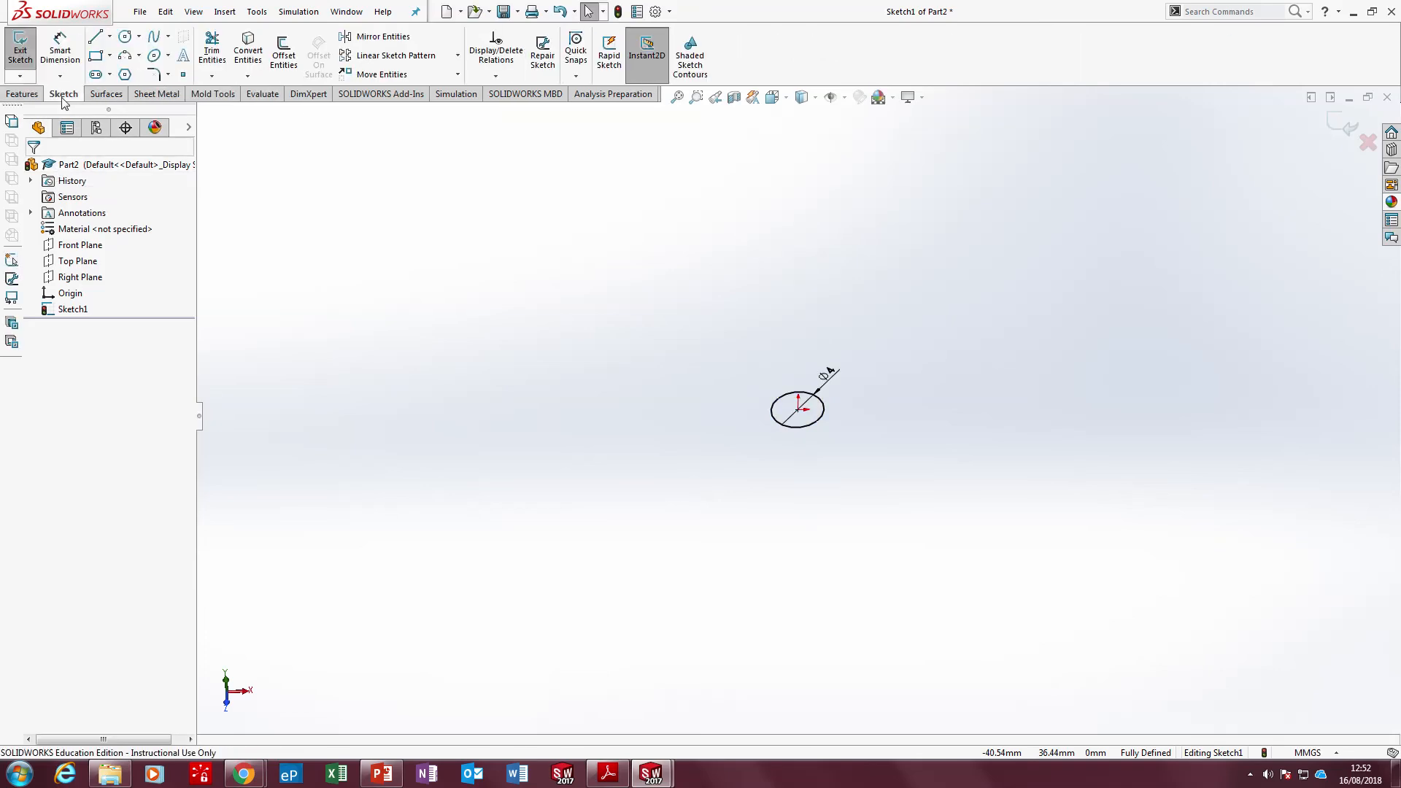
{"action": "left_click", "coordinate": [21, 52]}
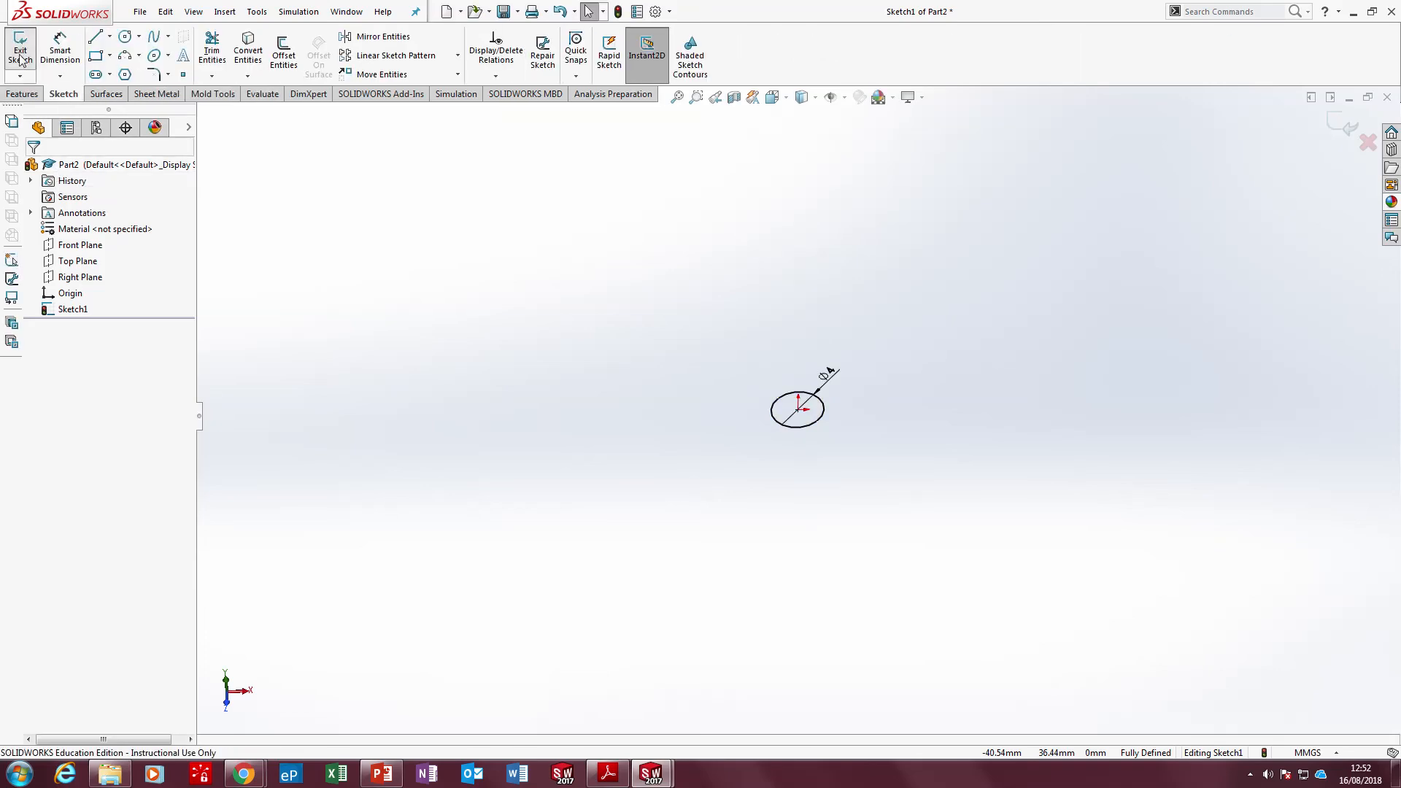
{"action": "left_click", "coordinate": [380, 279]}
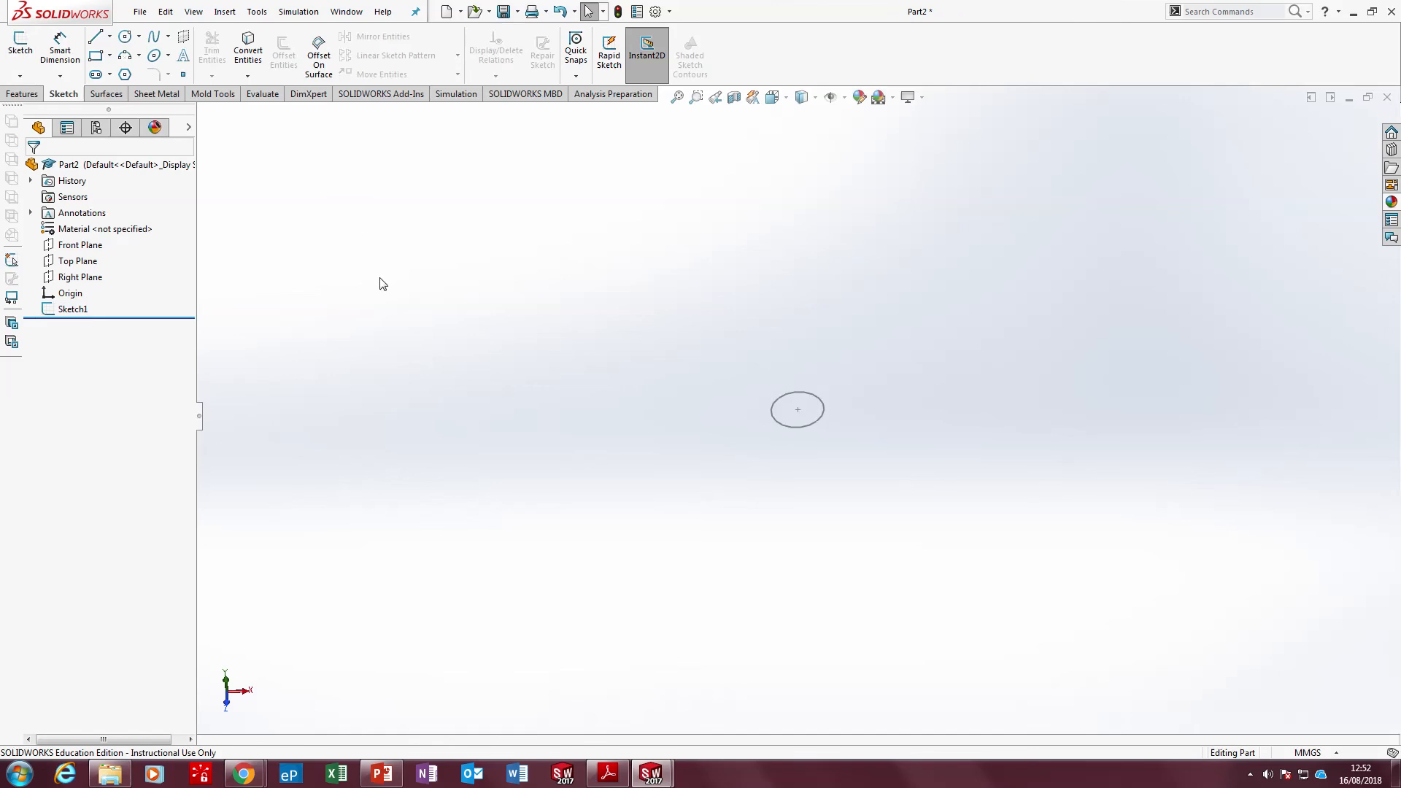
{"action": "left_click", "coordinate": [79, 246]}
{"action": "middle_click_drag", "start_coordinate": [847, 469], "coordinate": [786, 356]}
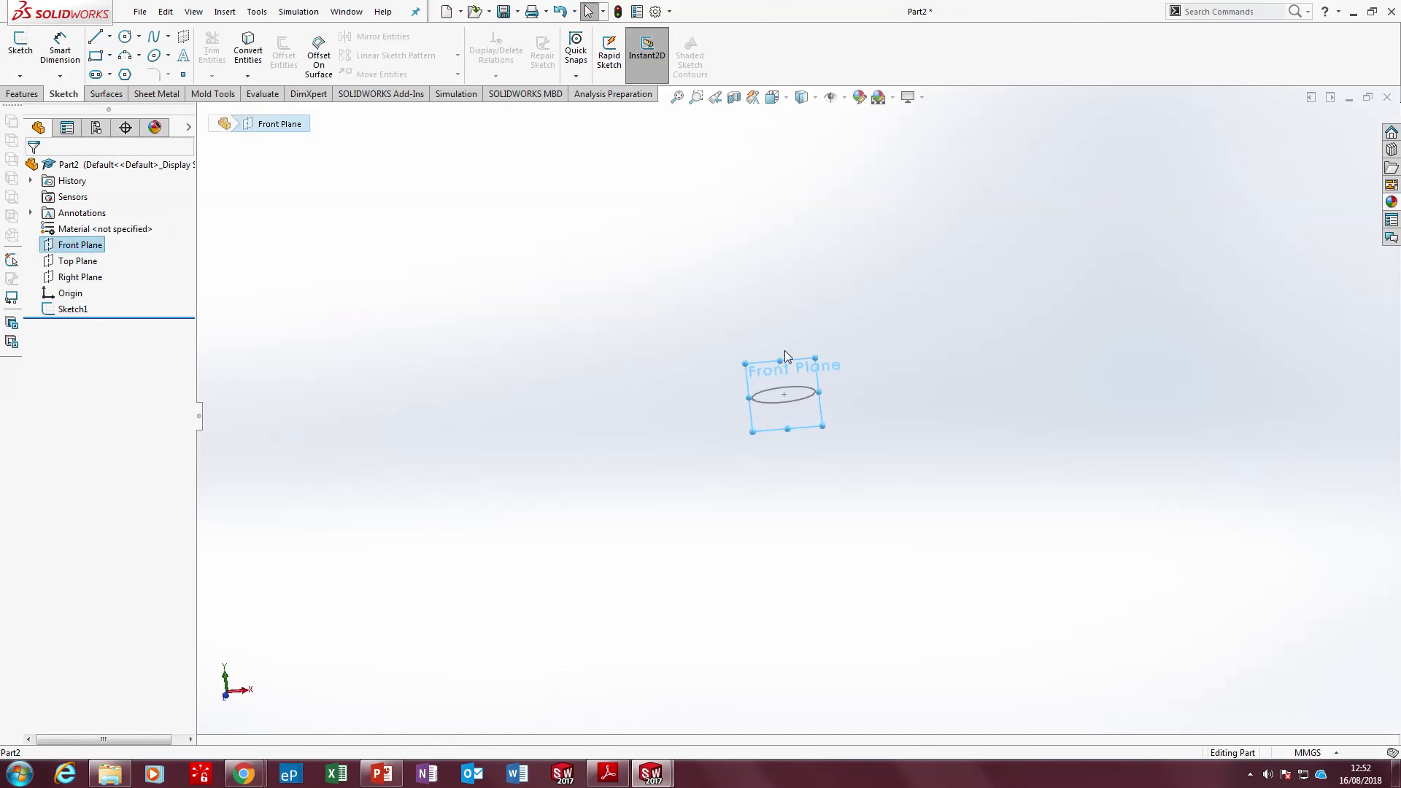
{"action": "left_click", "coordinate": [20, 44]}
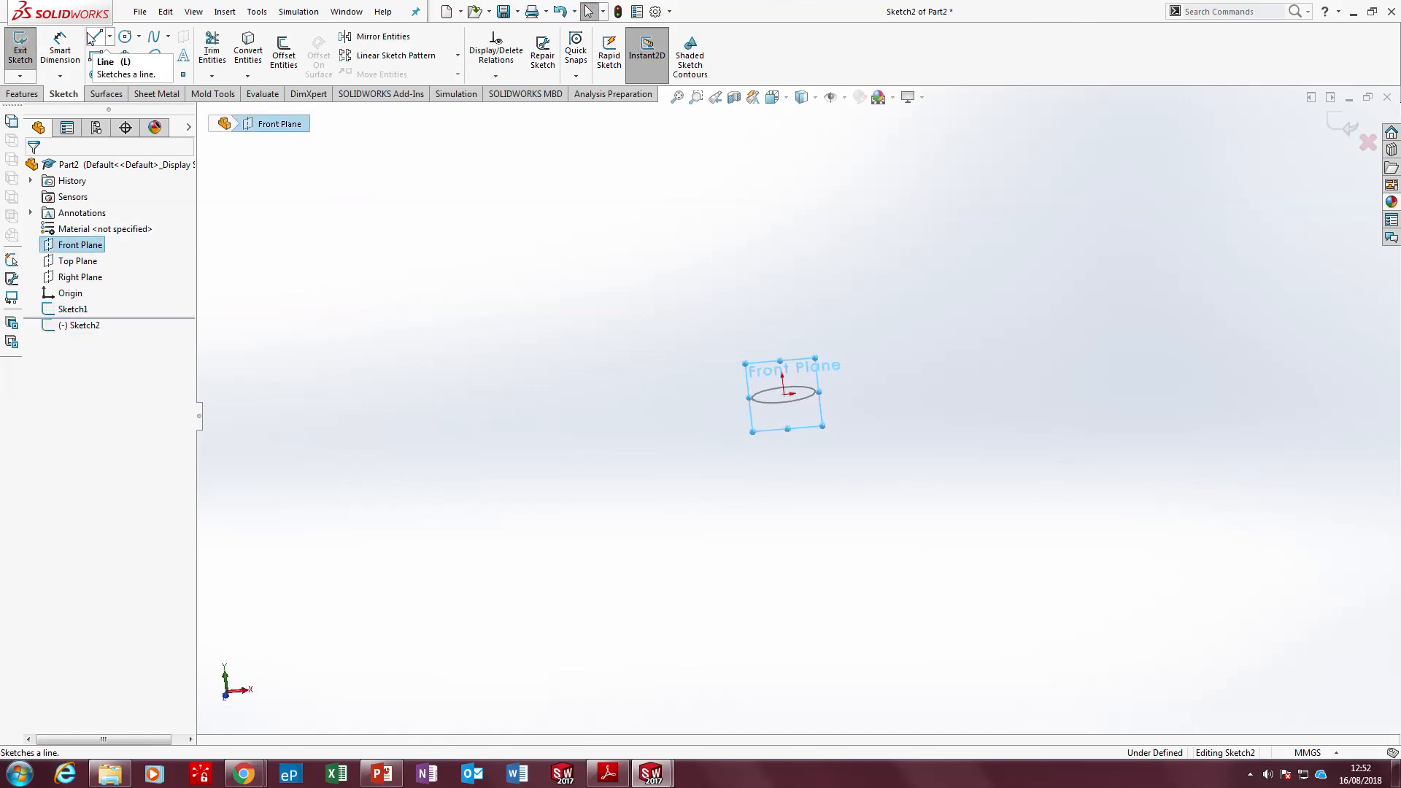
Sketch a vertical line about 18 mm long upward from the origin at the circle's centre
{"action": "left_click", "coordinate": [92, 38]}
{"action": "left_click", "coordinate": [799, 400]}
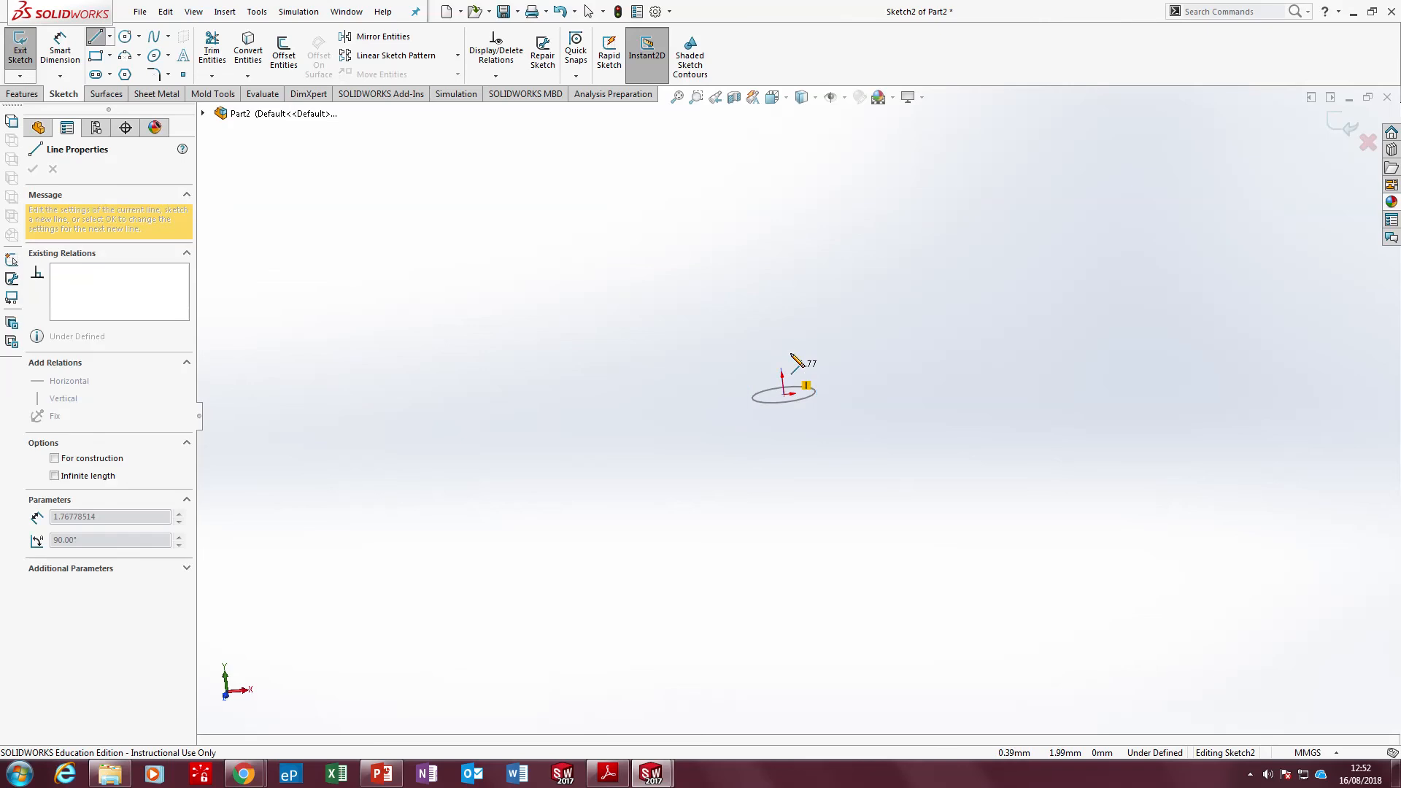
{"action": "left_click", "coordinate": [754, 123]}
{"action": "key", "text": "Escape"}
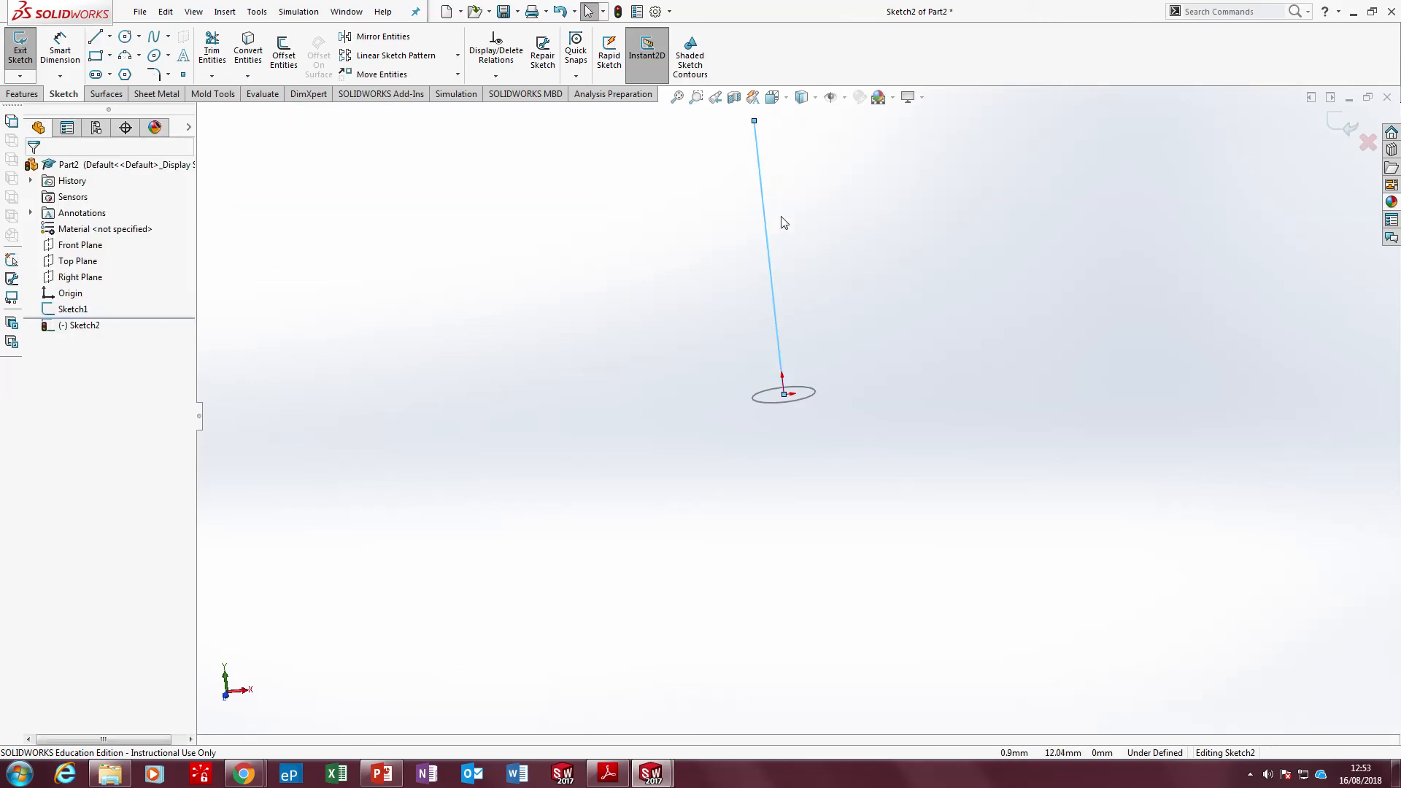
Dimension the vertical line's length as 150 mm and exit the sketch
{"action": "right_click_drag", "start_coordinate": [783, 223], "coordinate": [785, 198]}
{"action": "left_click", "coordinate": [811, 209]}
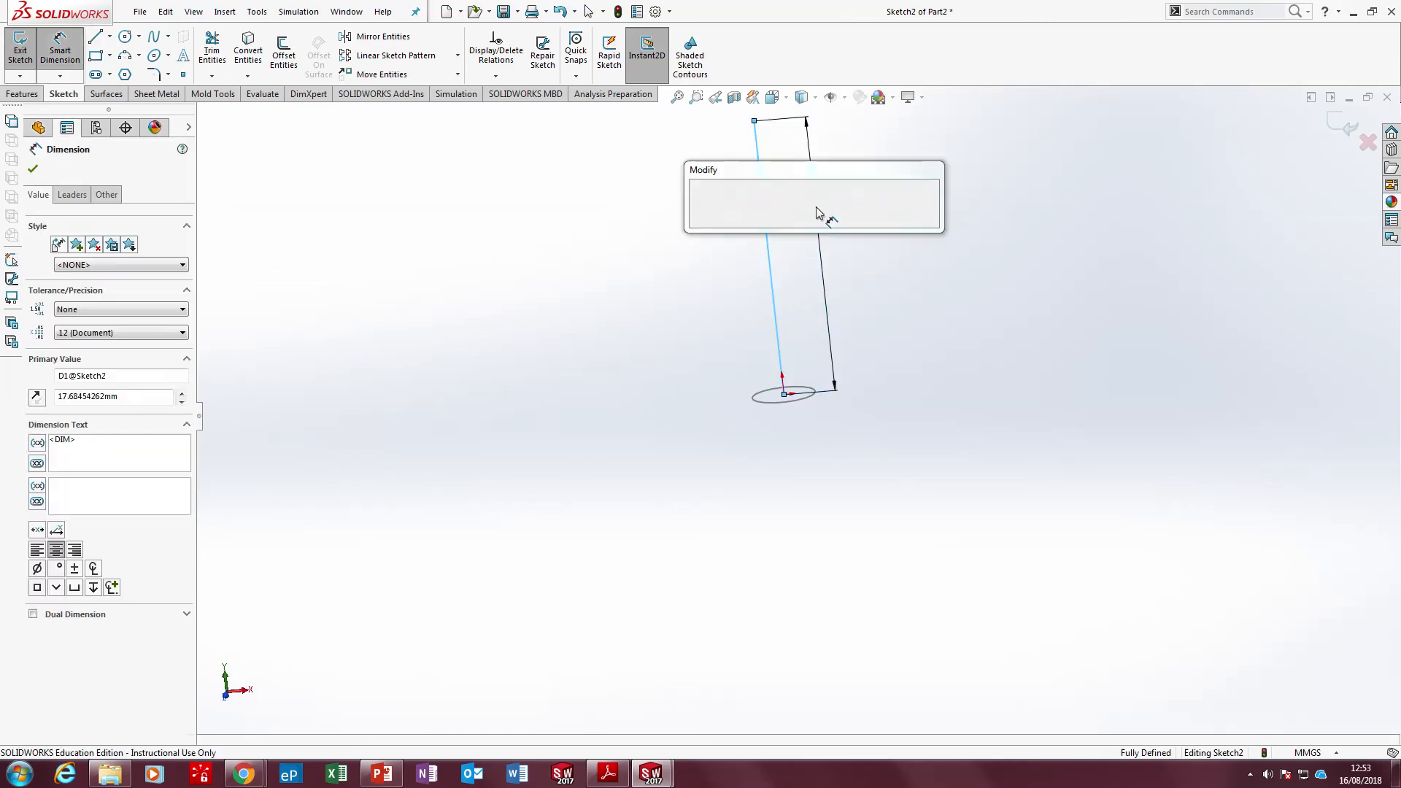
{"action": "type", "text": "150"}
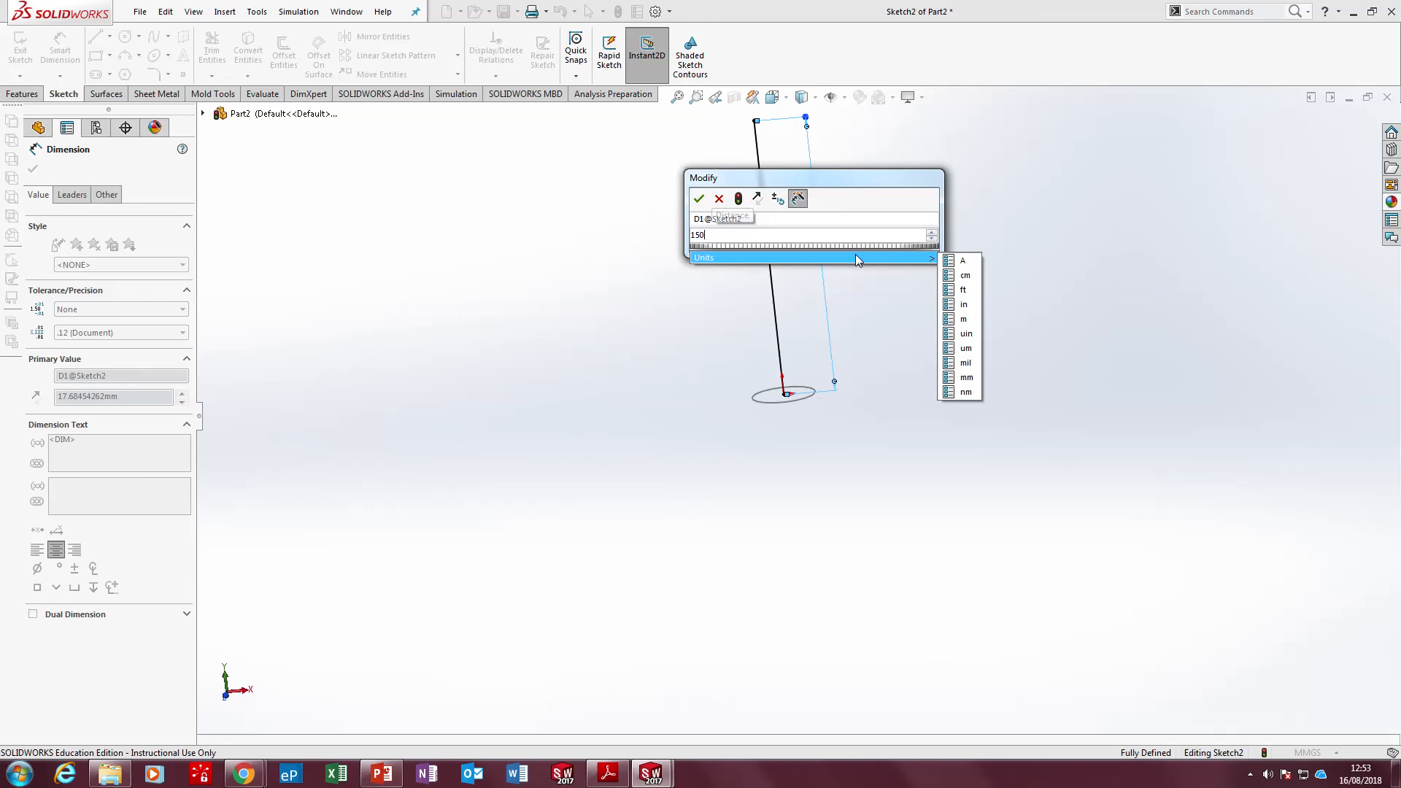
{"action": "key", "text": "Return"}
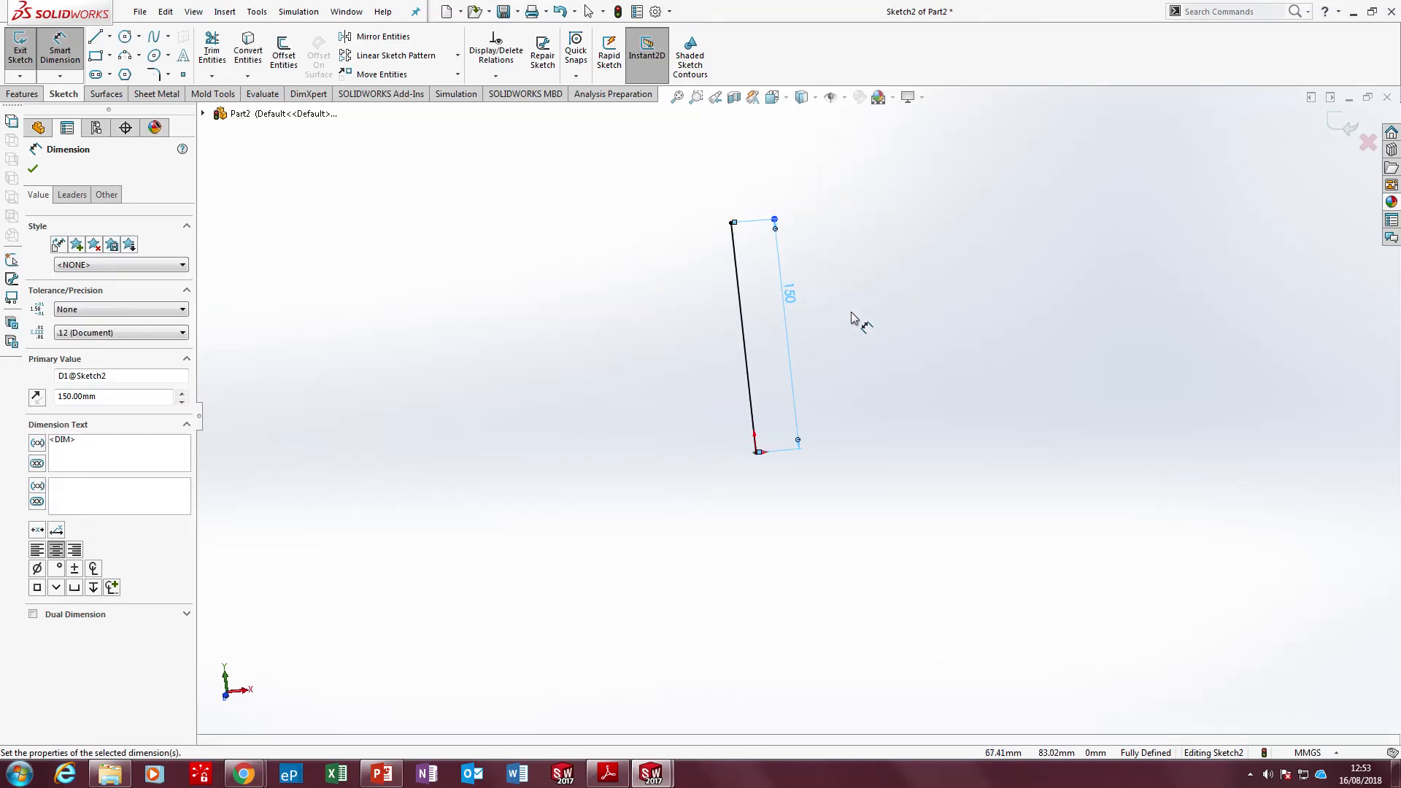
{"action": "left_click", "coordinate": [21, 47]}
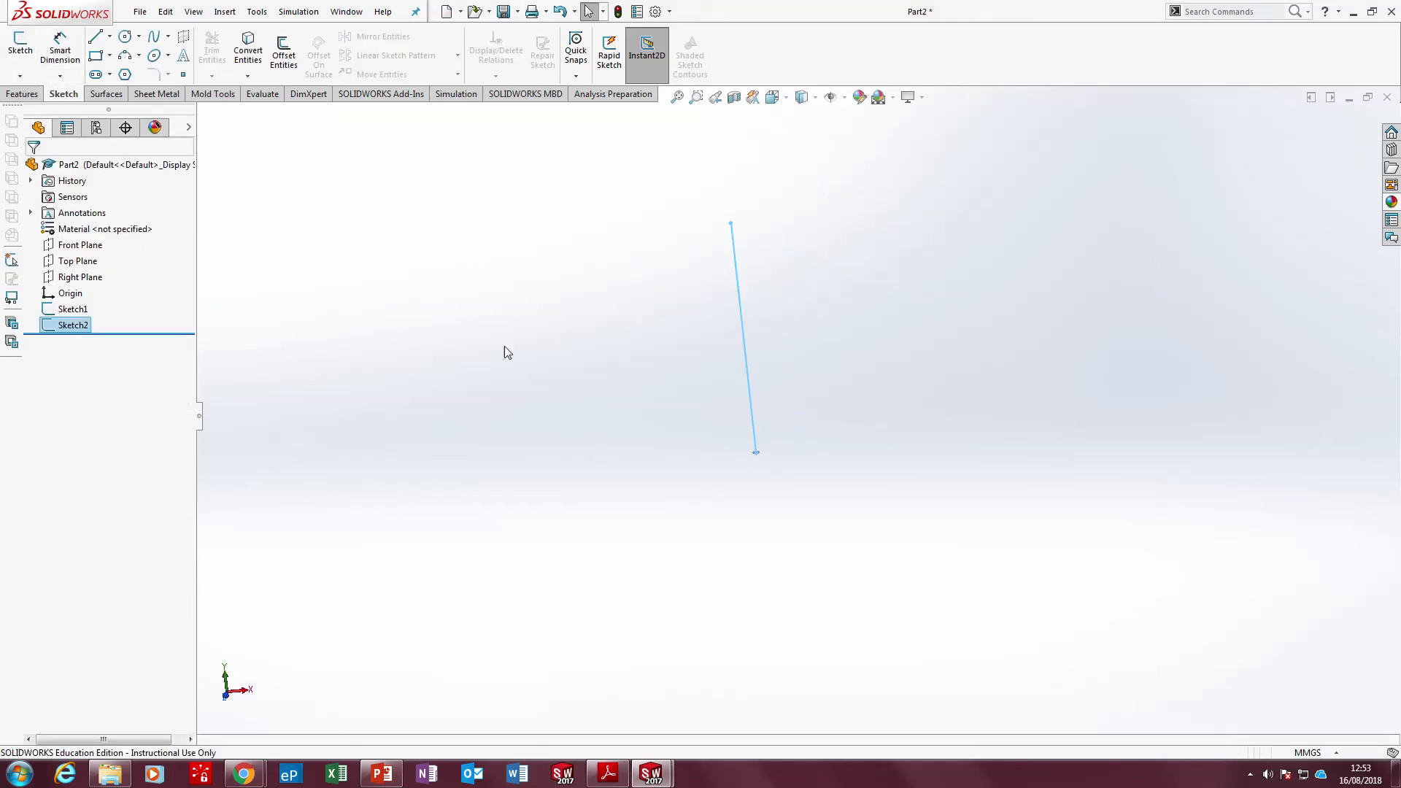
Rename the circle sketch as Profile
{"action": "left_click", "coordinate": [73, 309]}
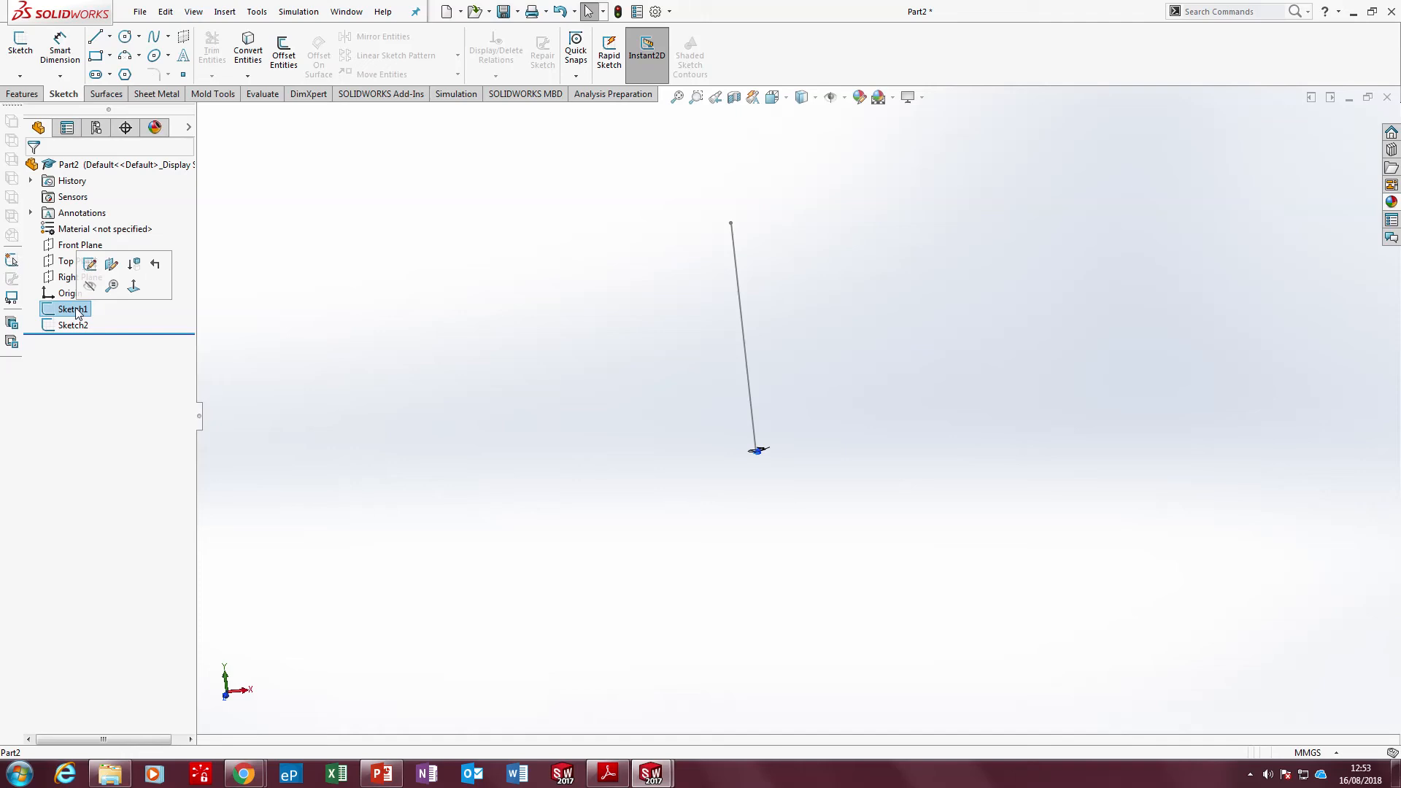
{"action": "scroll", "coordinate": [910, 536], "scroll_direction": "down", "scroll_amount": 1}
{"action": "key", "text": "F2"}
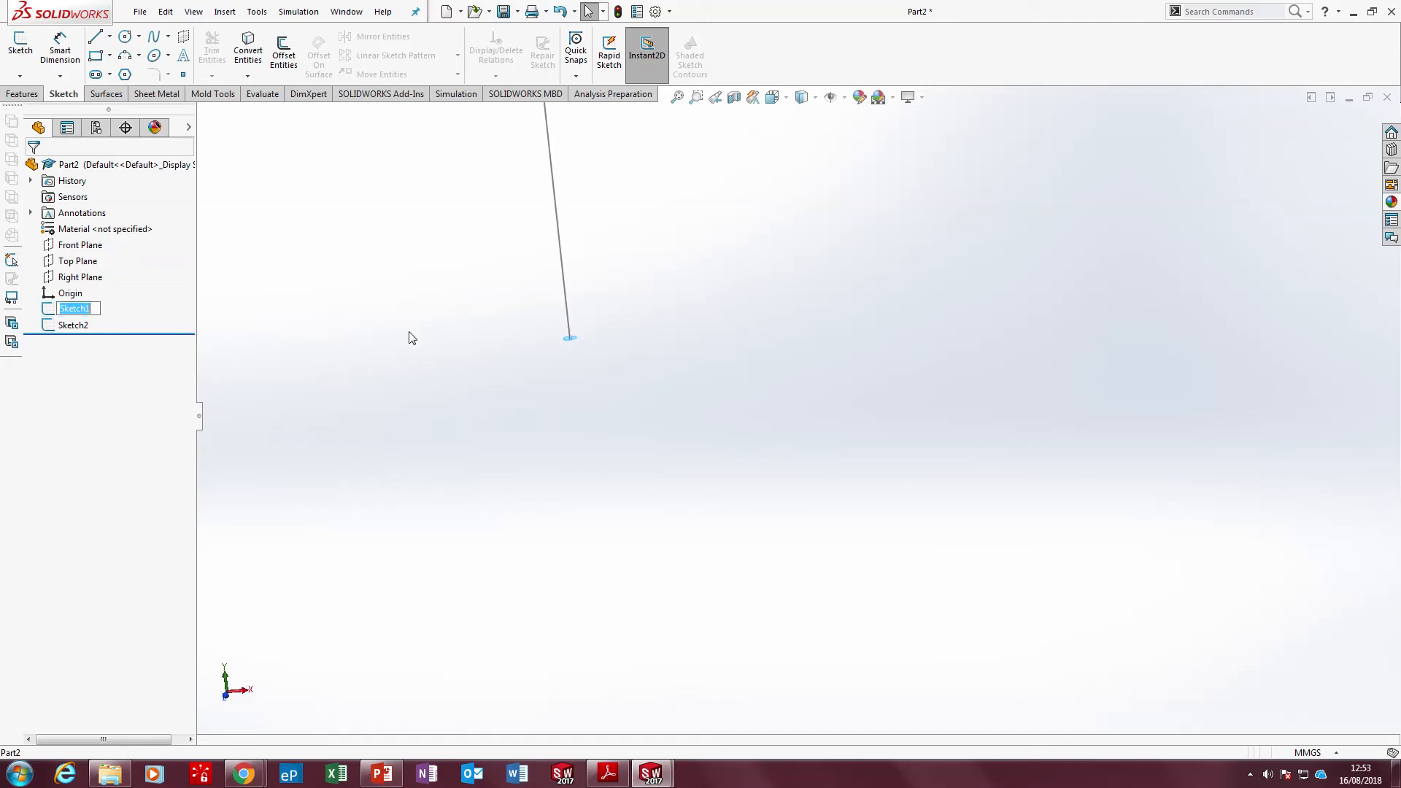
{"action": "type", "text": "Profile"}
{"action": "key", "text": "Return"}
Rename the vertical line's sketch as Path
{"action": "left_click", "coordinate": [73, 325]}
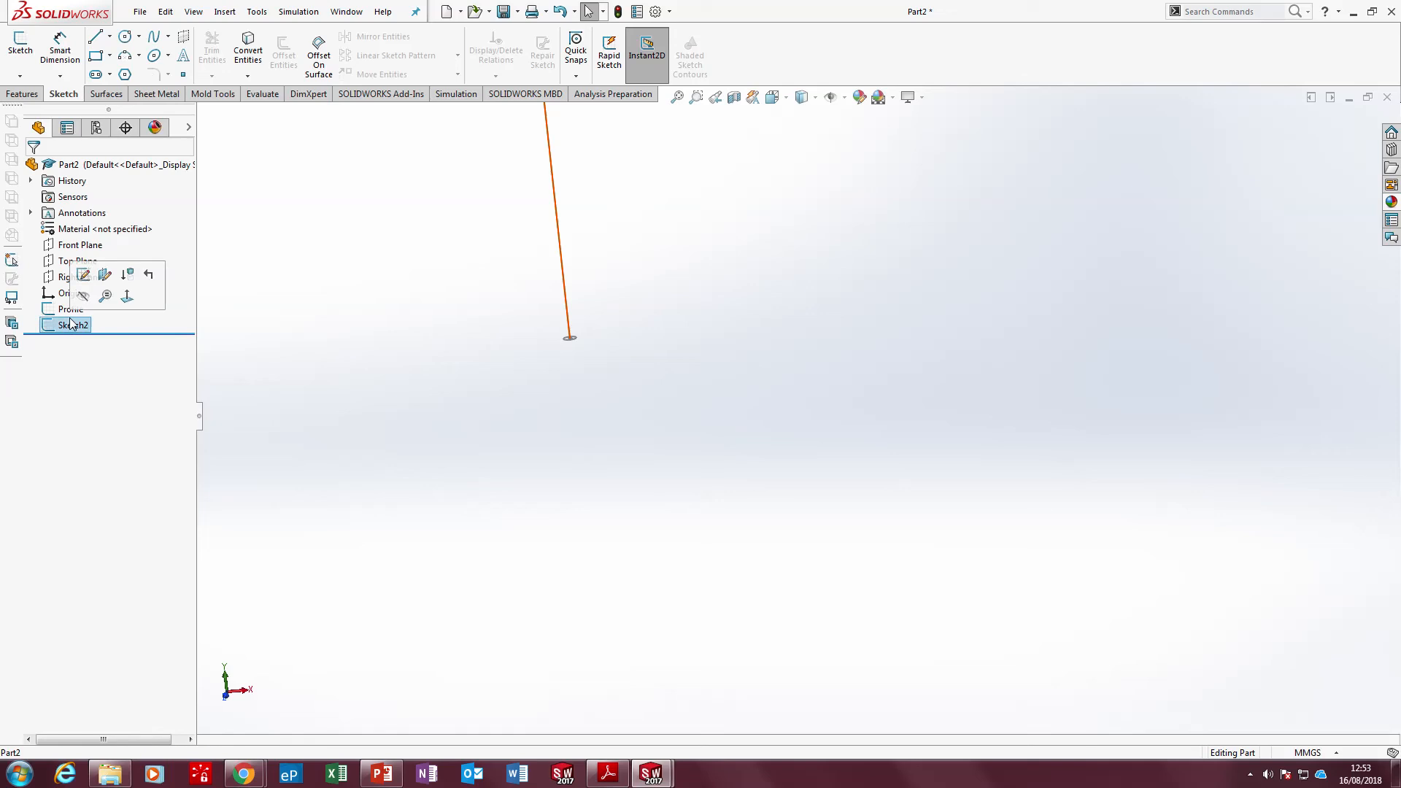
{"action": "key", "text": "F2"}
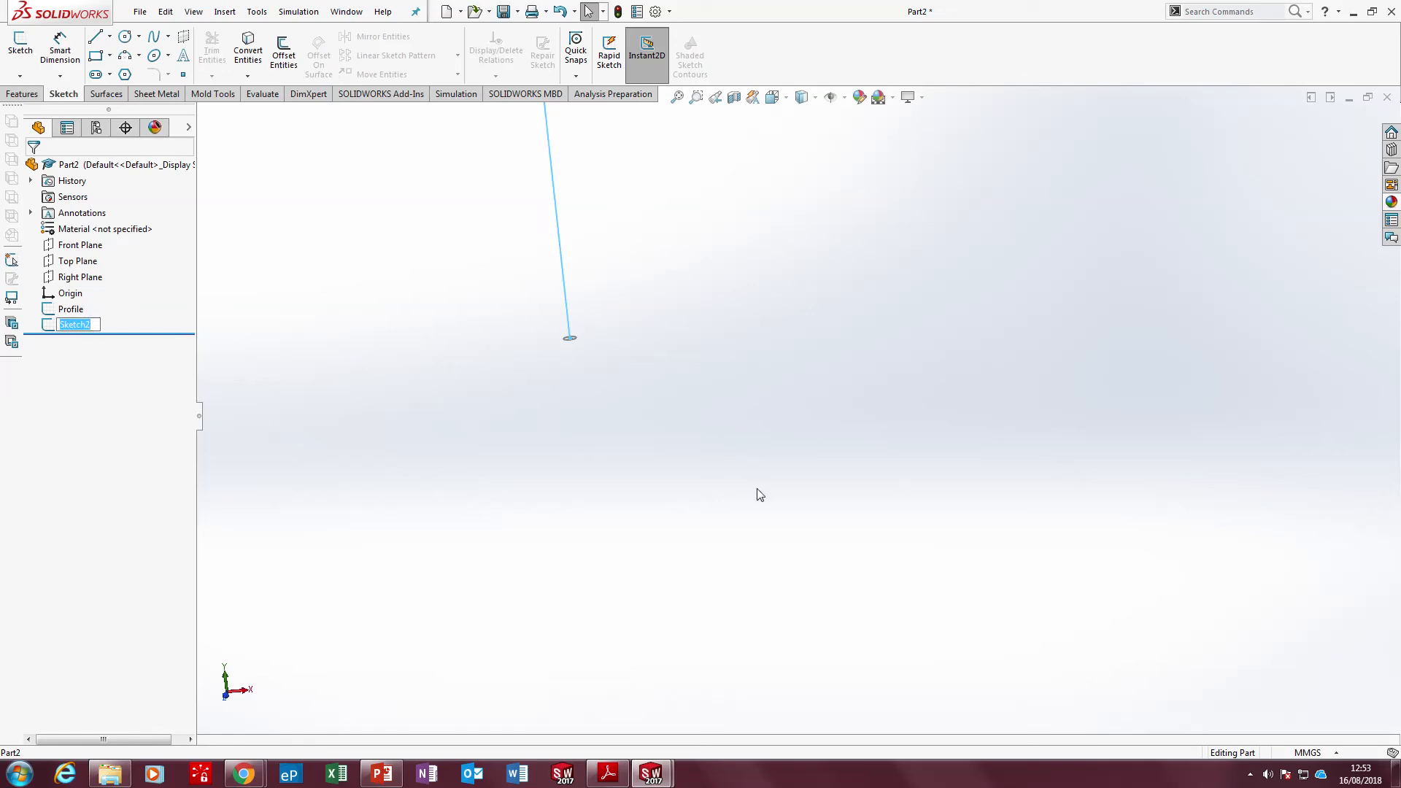
{"action": "type", "text": "Path"}
{"action": "left_click", "coordinate": [379, 485]}
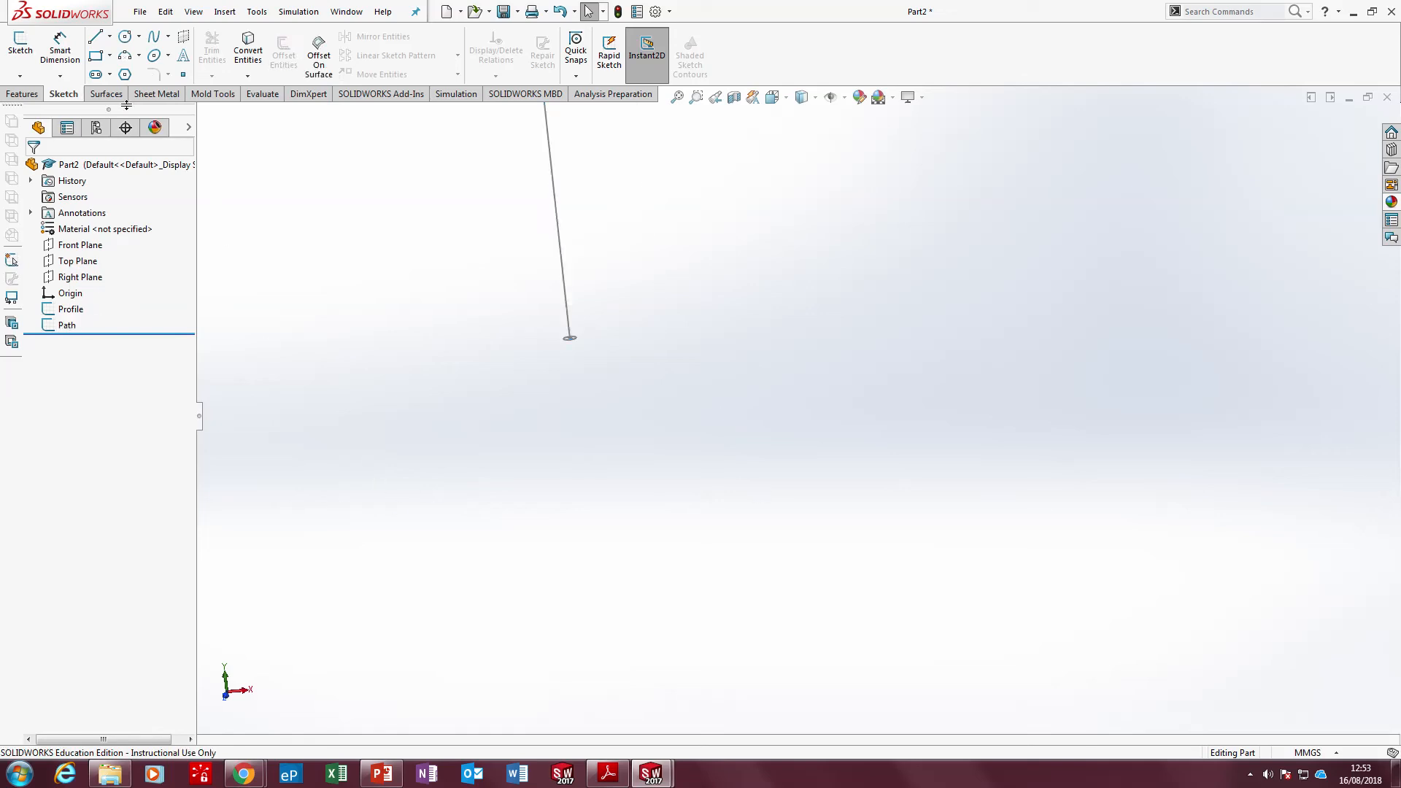
Create a swept boss using the Profile circle sketch as the profile and the Path line sketch as the path
{"action": "left_click", "coordinate": [22, 93]}
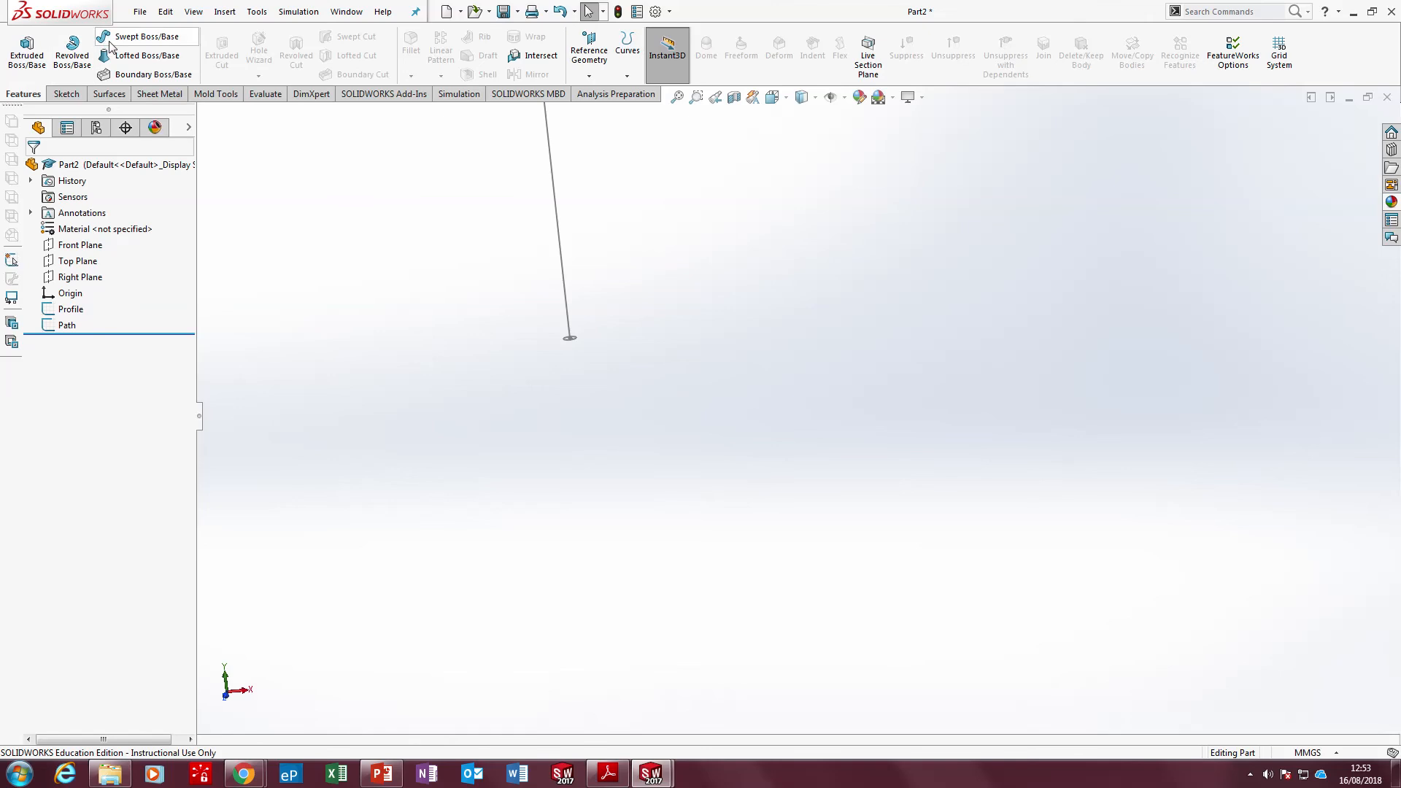
{"action": "scroll", "coordinate": [511, 343], "scroll_direction": "down", "scroll_amount": 2}
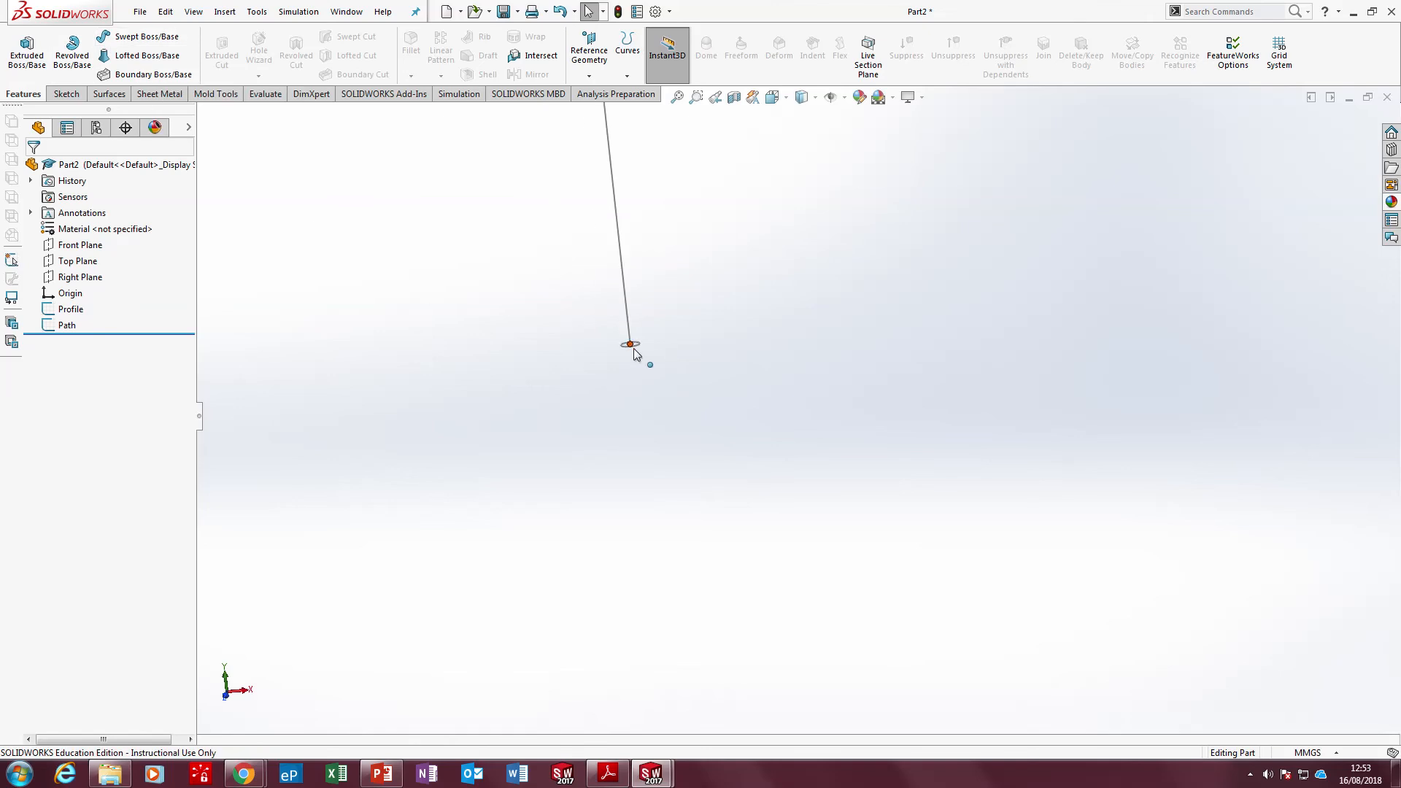
{"action": "scroll", "coordinate": [633, 350], "scroll_direction": "down", "scroll_amount": 3}
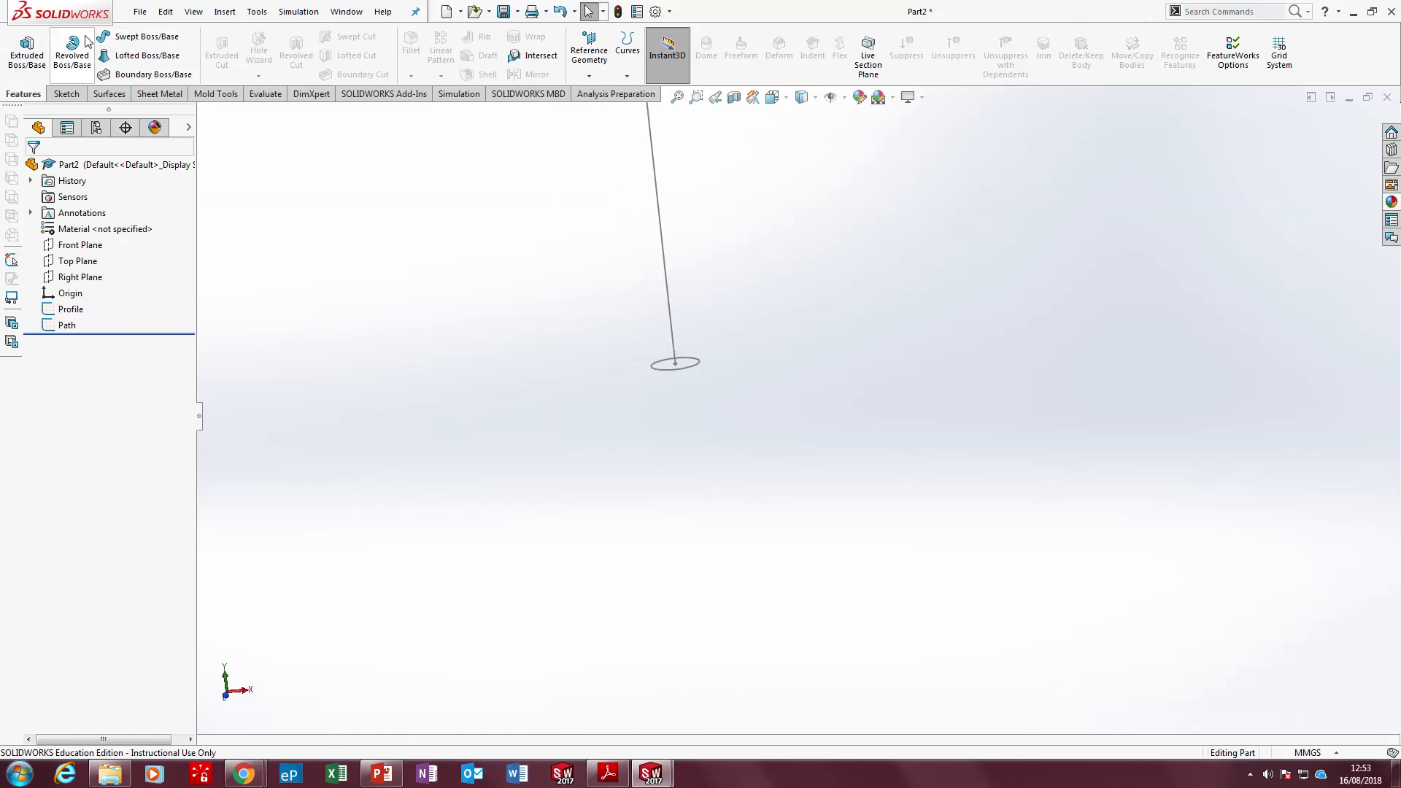
{"action": "left_click", "coordinate": [144, 37]}
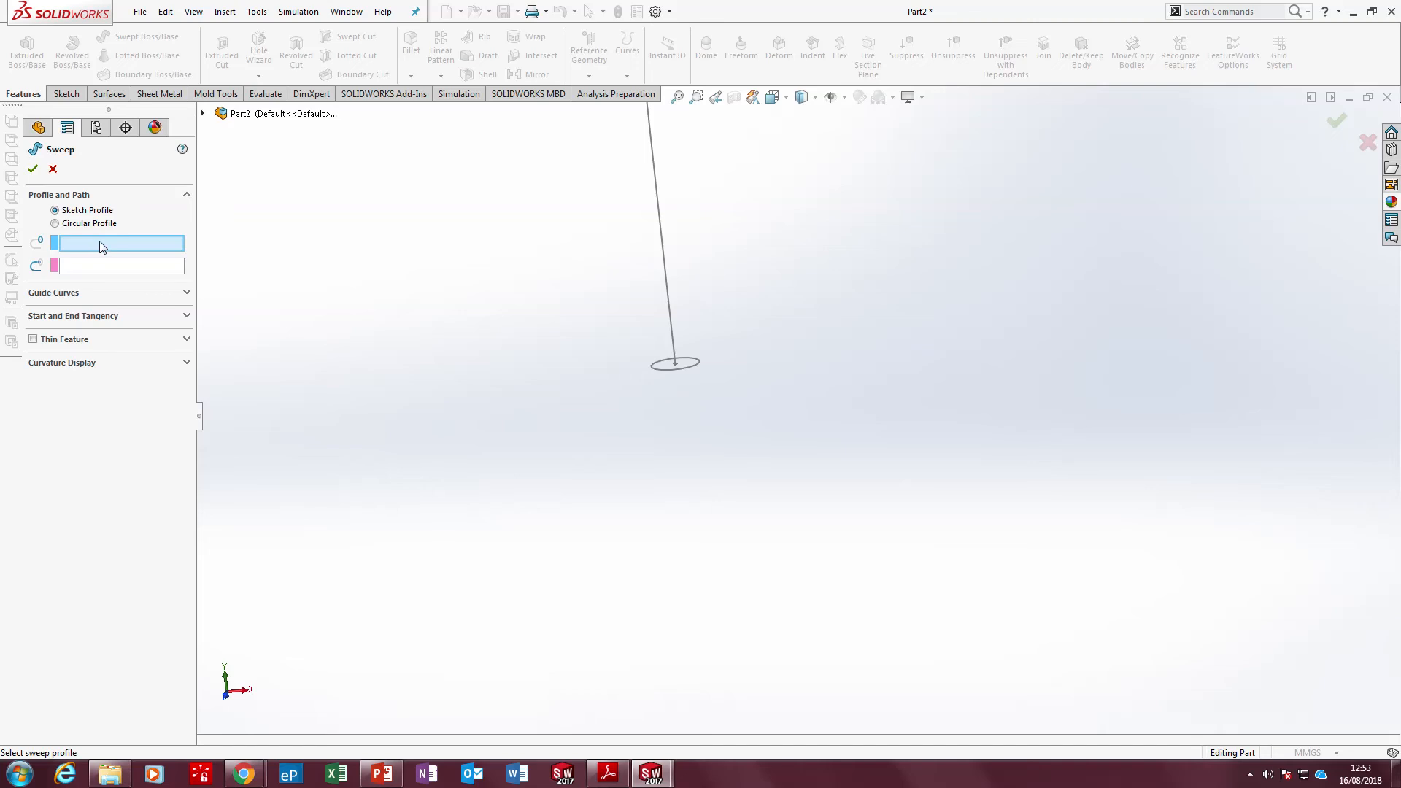
{"action": "left_click", "coordinate": [688, 366]}
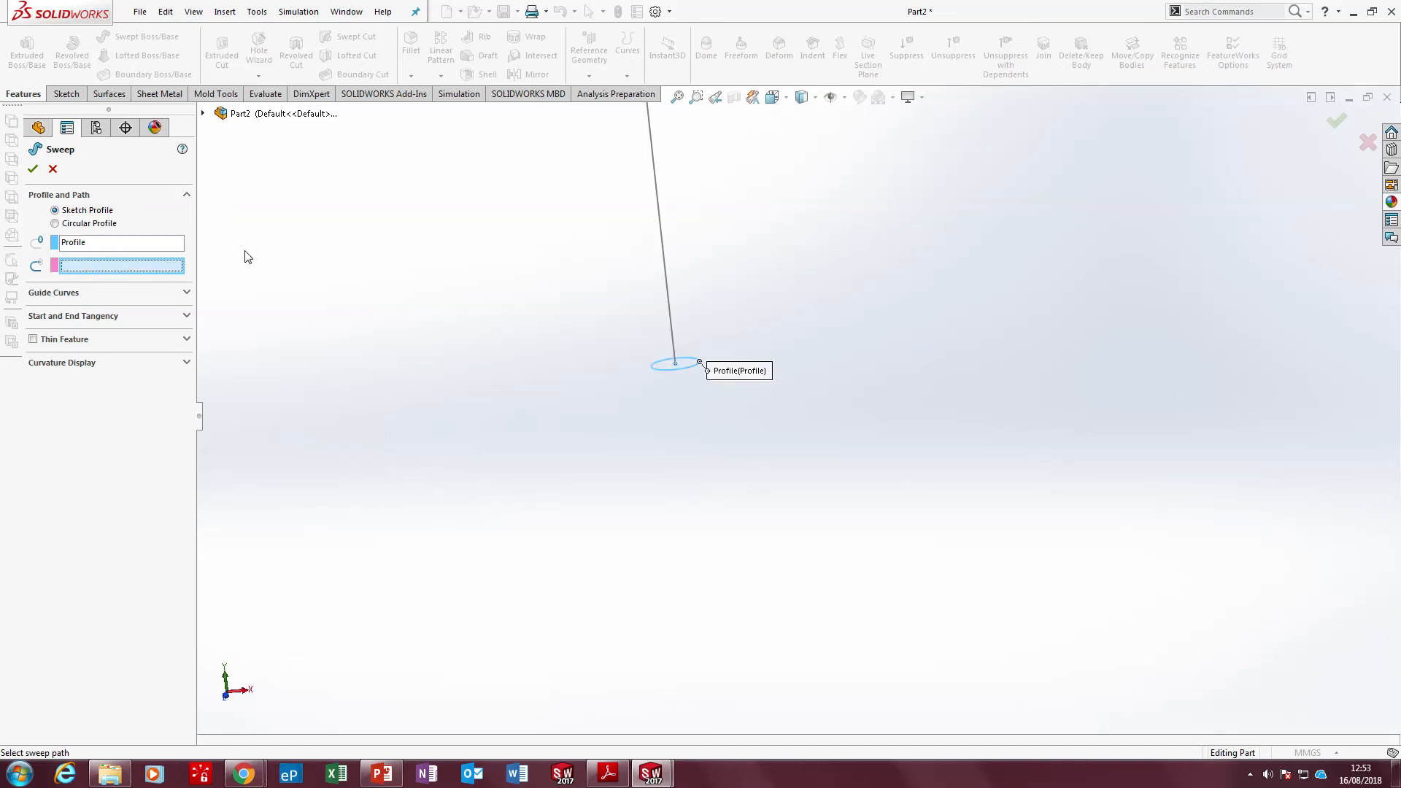
{"action": "left_click", "coordinate": [665, 266]}
{"action": "scroll", "coordinate": [719, 390], "scroll_direction": "up", "scroll_amount": 5}
{"action": "scroll", "coordinate": [739, 340], "scroll_direction": "up", "scroll_amount": 3}
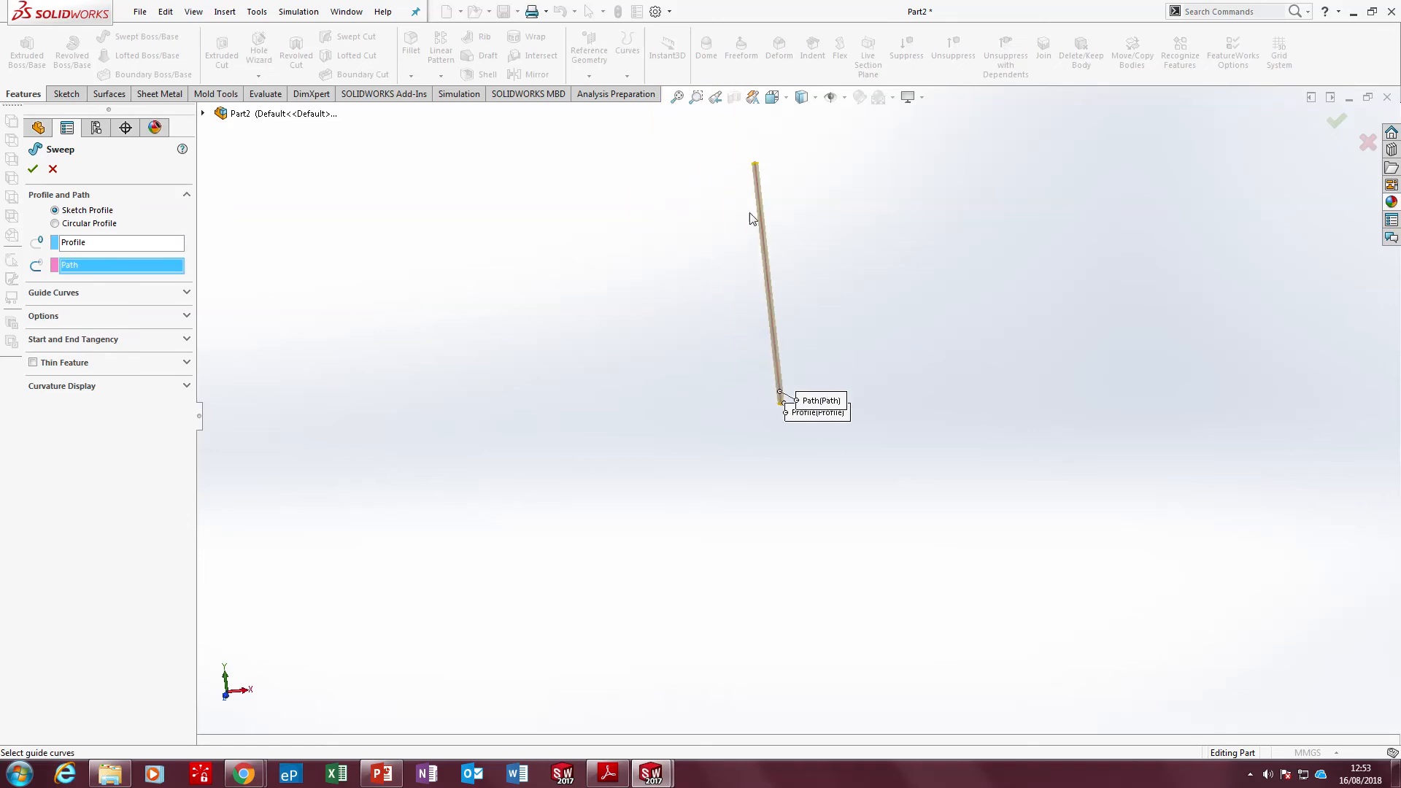
{"action": "scroll", "coordinate": [768, 217], "scroll_direction": "down", "scroll_amount": 4}
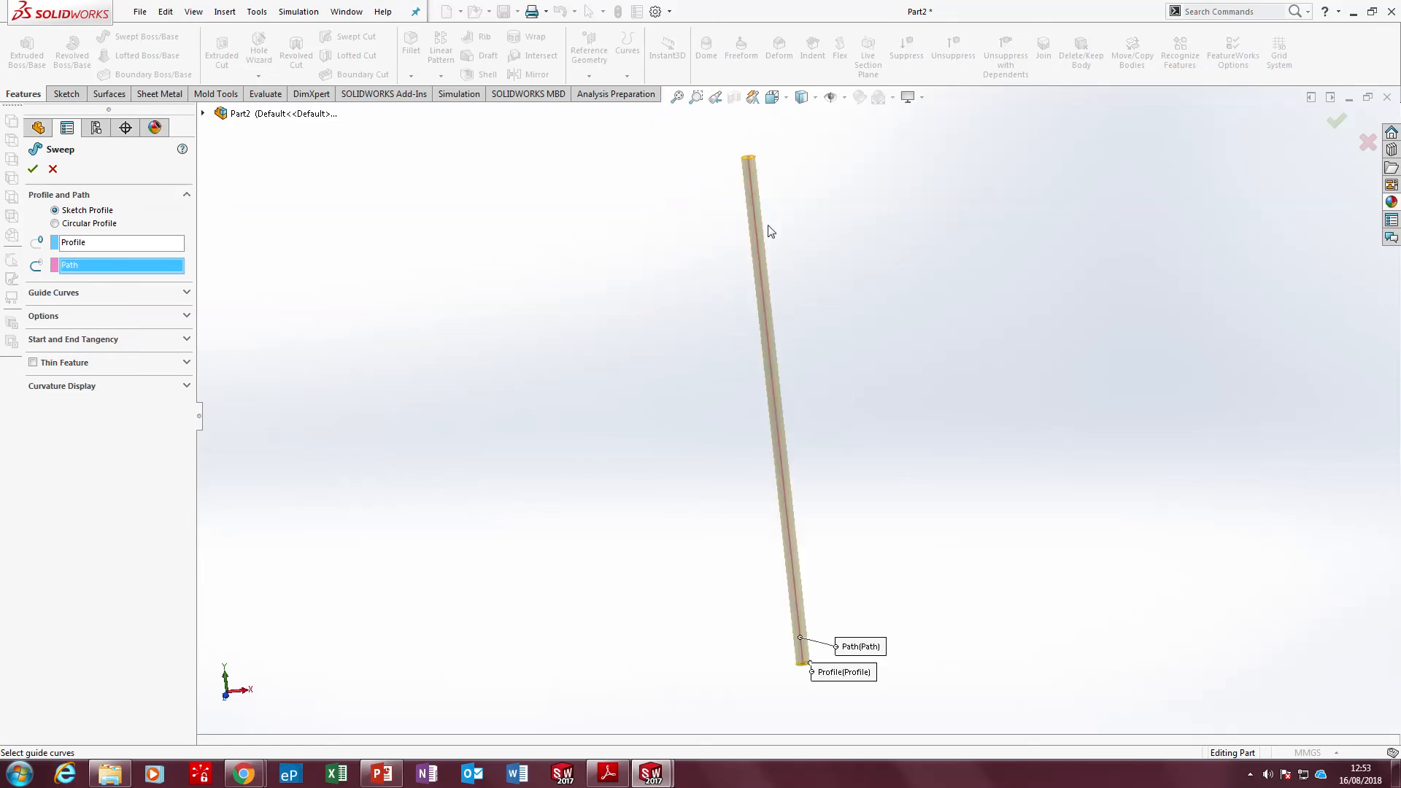
{"action": "left_click", "coordinate": [33, 168]}
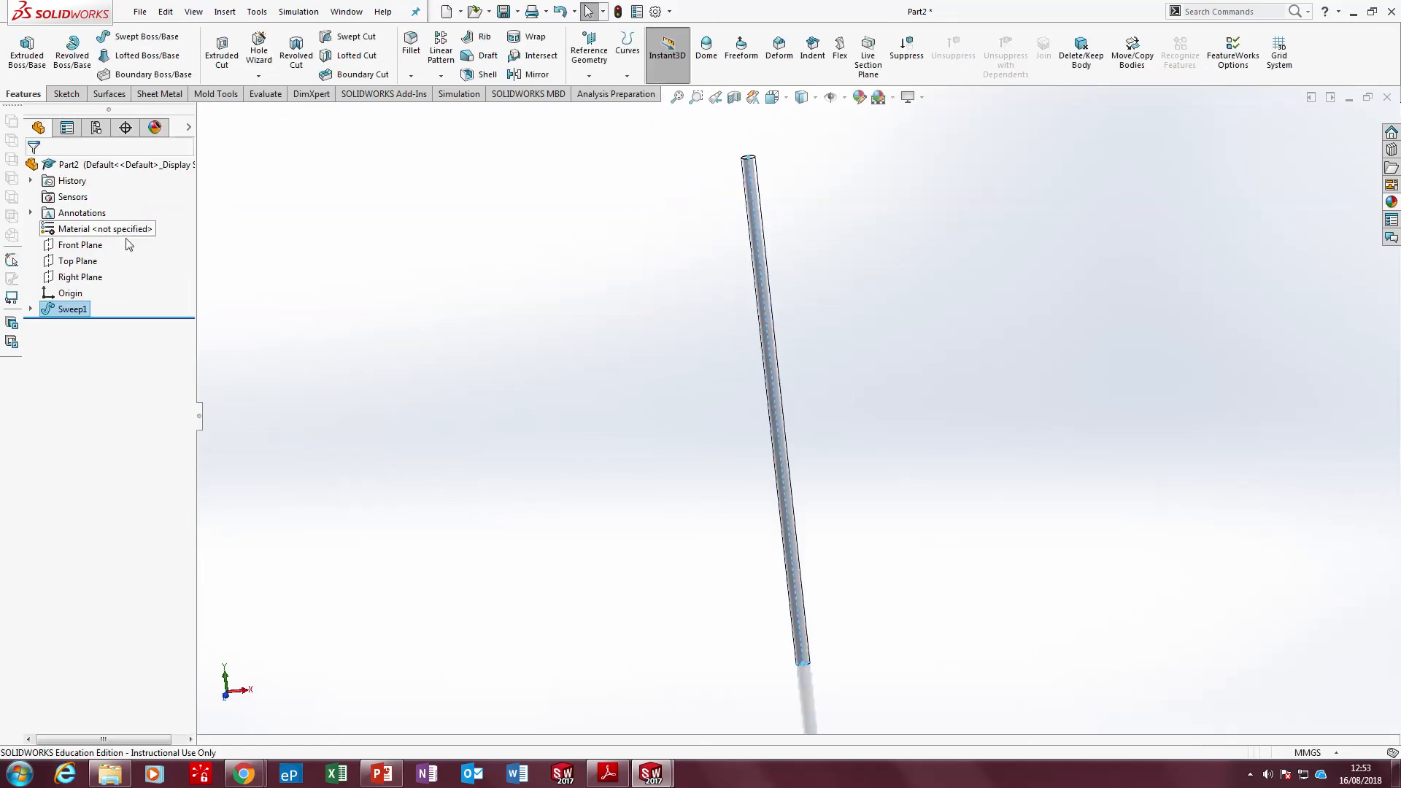
Rename the sweep feature as Axis
{"action": "left_click", "coordinate": [73, 310]}
{"action": "left_click", "coordinate": [81, 308]}
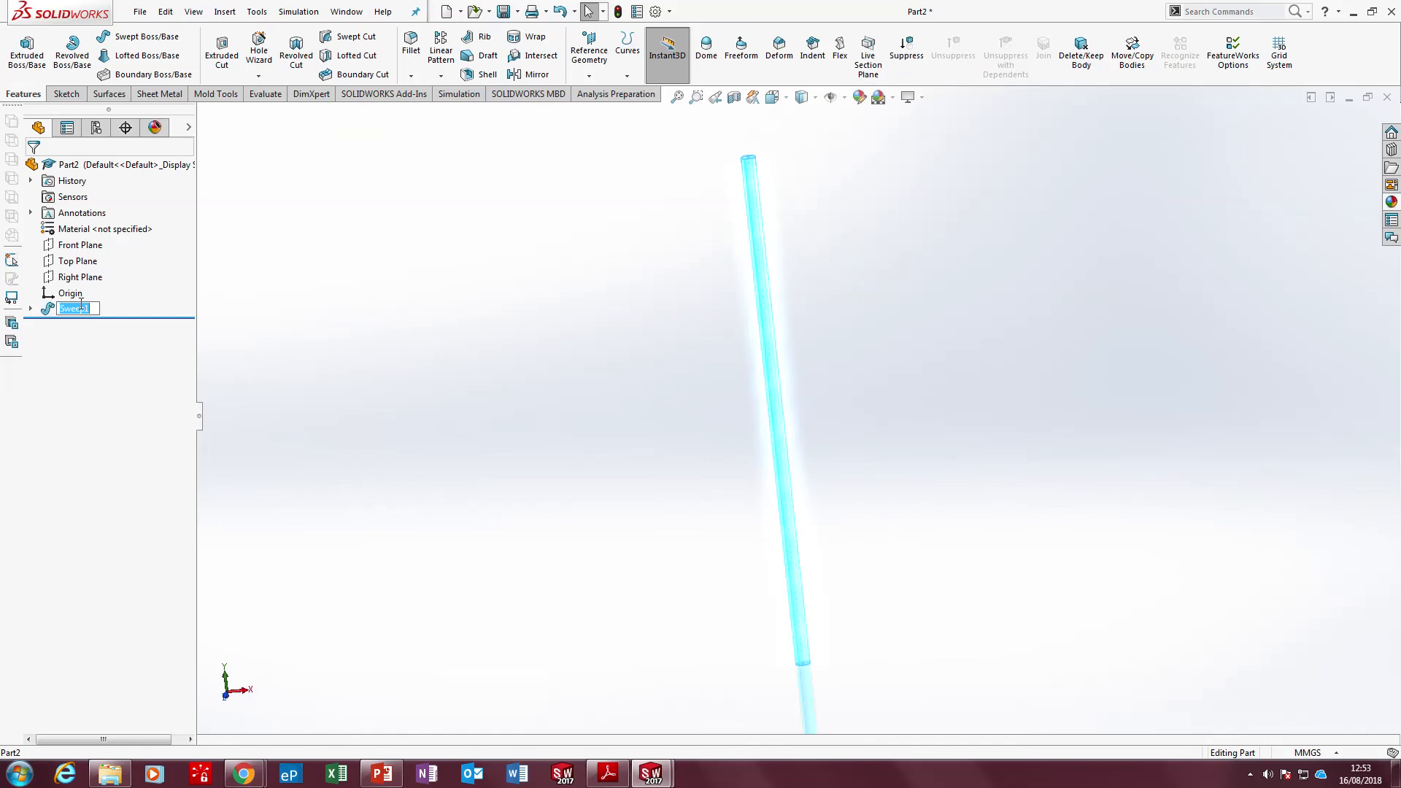
{"action": "type", "text": "Axis"}
{"action": "left_click", "coordinate": [405, 357]}
{"action": "scroll", "coordinate": [770, 552], "scroll_direction": "up", "scroll_amount": 4}
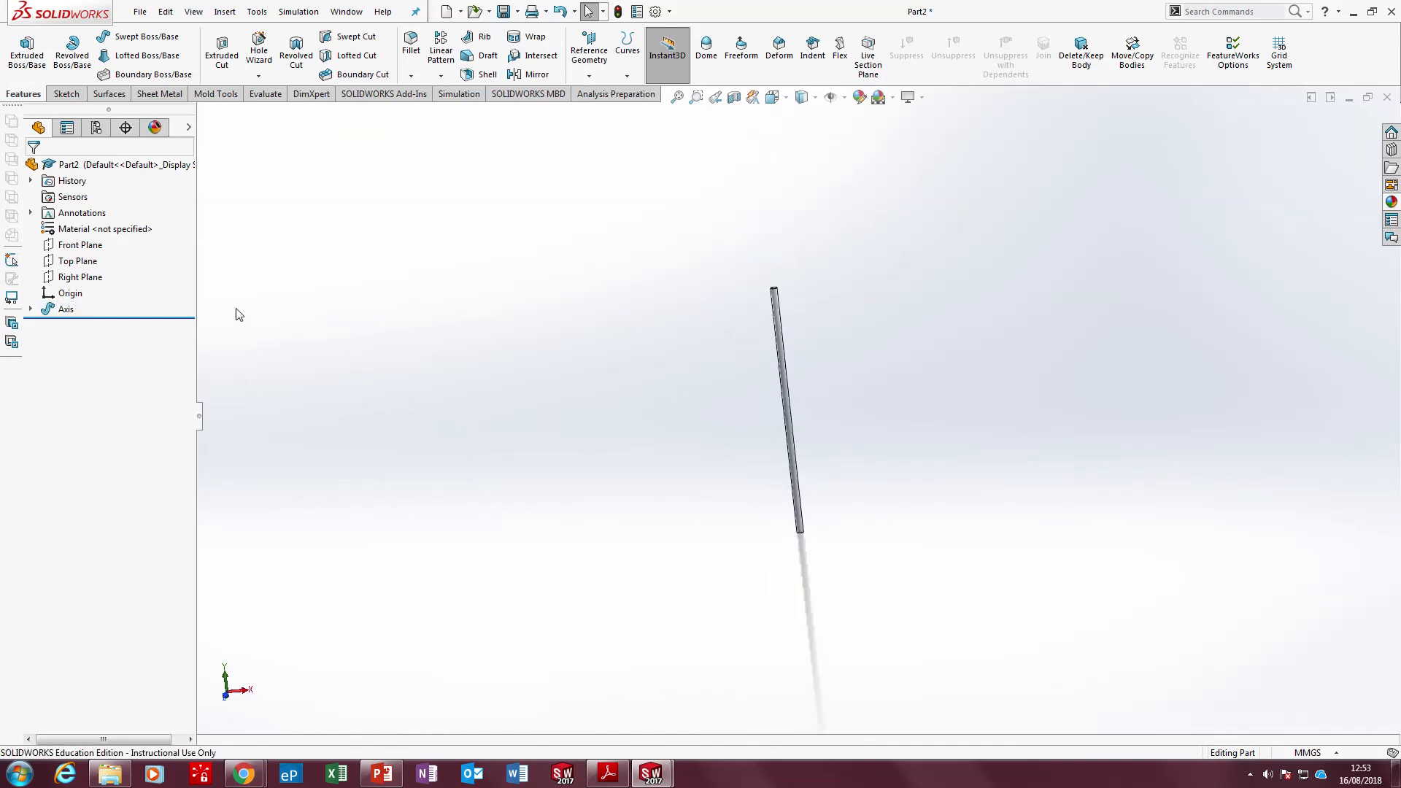
Sketch a circle about 5 mm in diameter on the Top Plane, centred about 15 mm from the origin along X, and exit the sketch
{"action": "scroll", "coordinate": [237, 252], "scroll_direction": "down", "scroll_amount": 3}
{"action": "scroll", "coordinate": [467, 391], "scroll_direction": "up", "scroll_amount": 1}
{"action": "scroll", "coordinate": [469, 395], "scroll_direction": "up", "scroll_amount": 2}
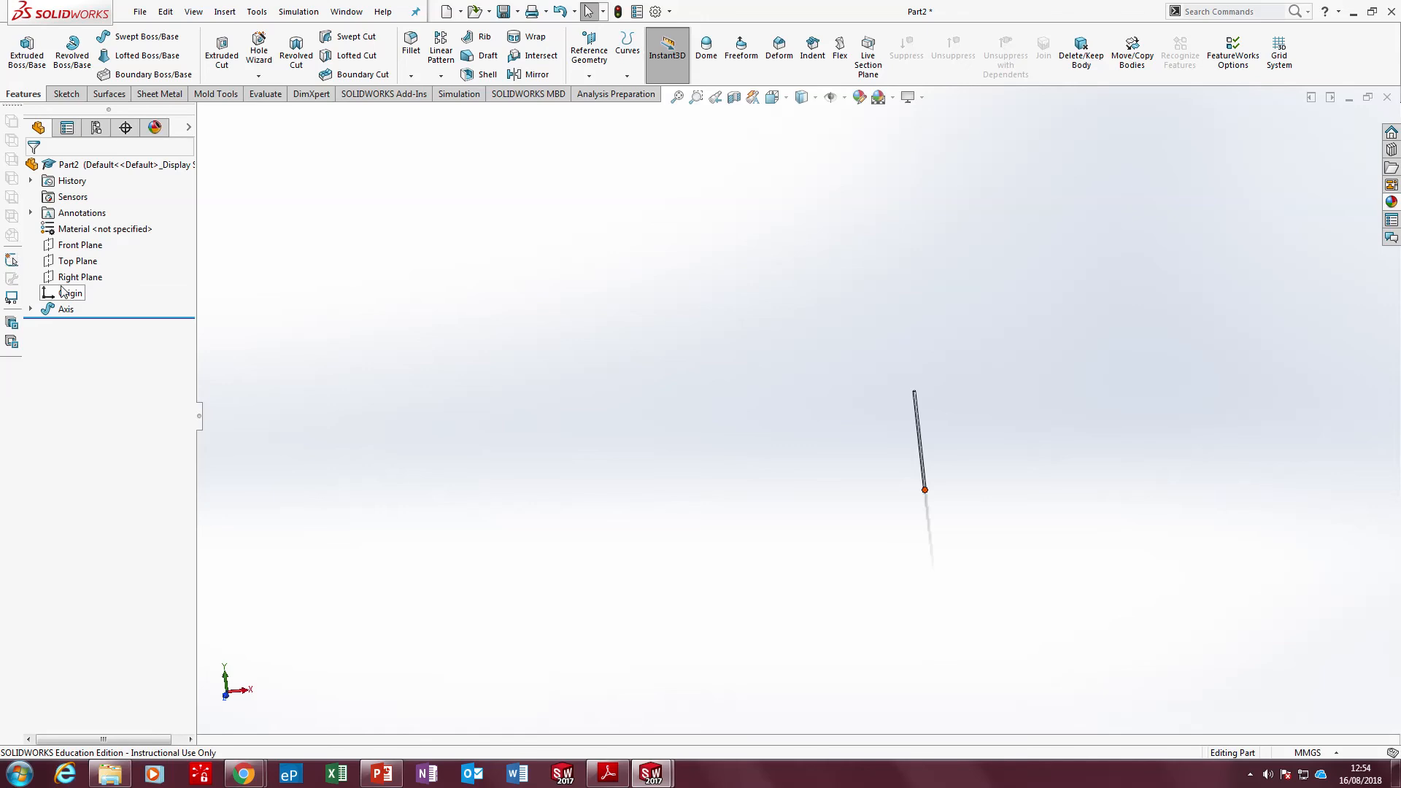
{"action": "left_click", "coordinate": [77, 261]}
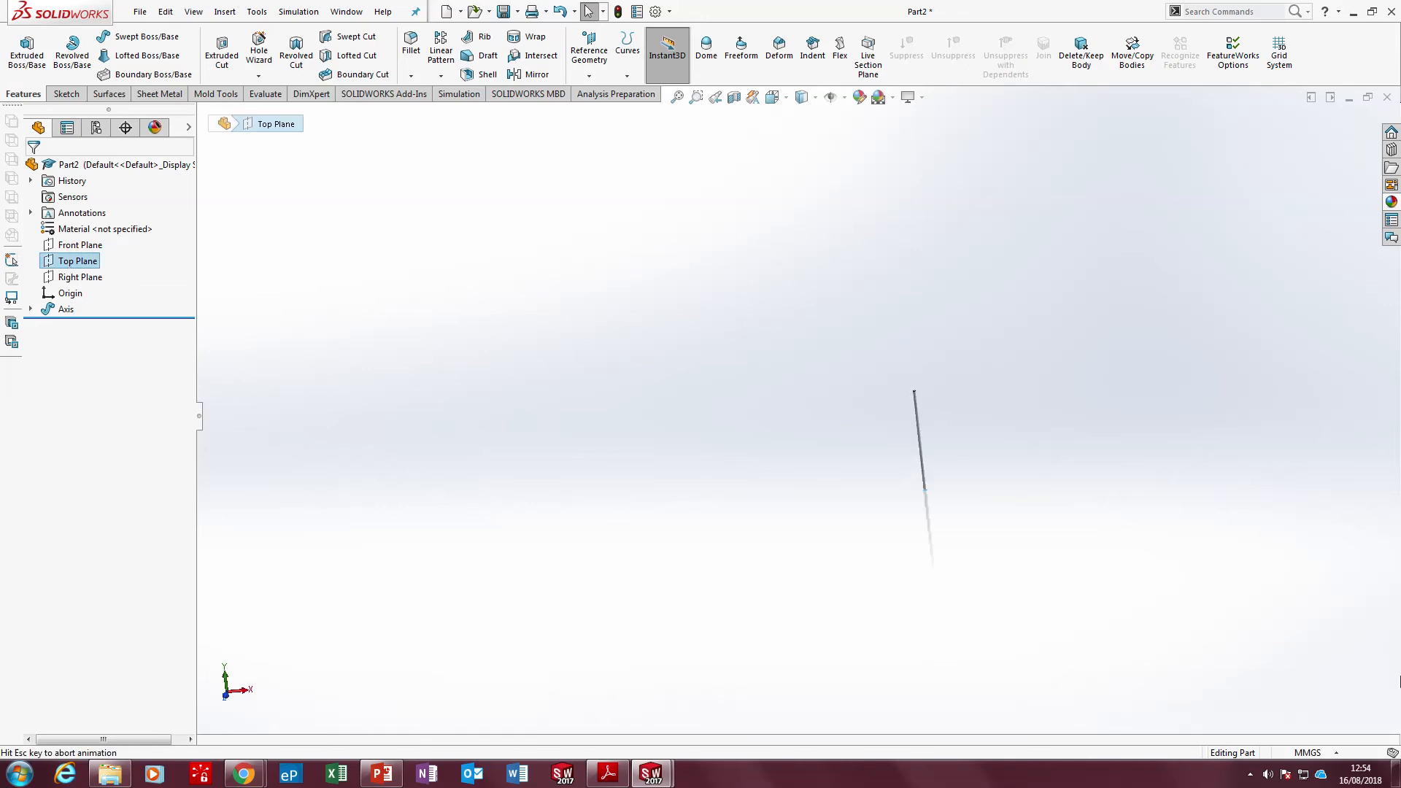
{"action": "key", "text": "ctrl+8"}
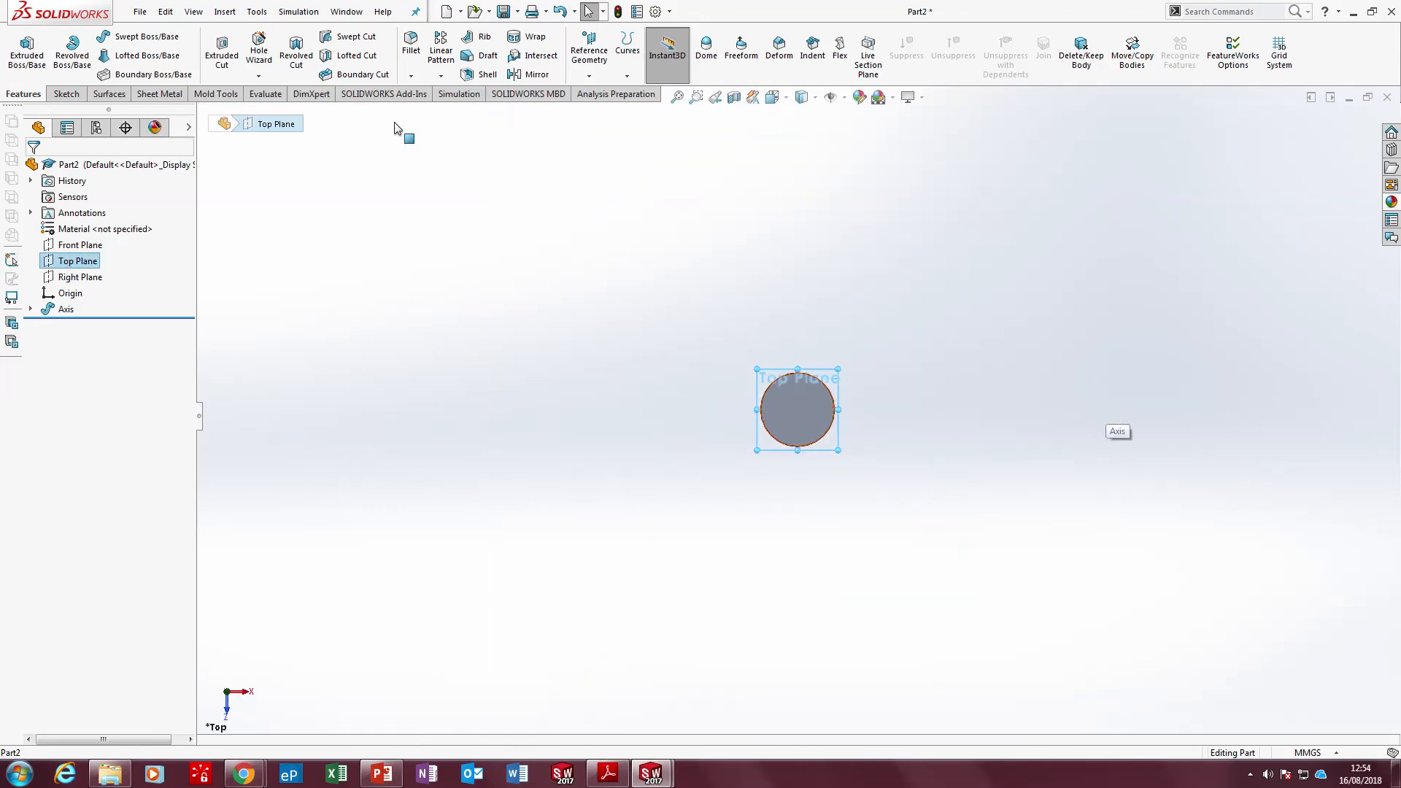
{"action": "left_click", "coordinate": [64, 94]}
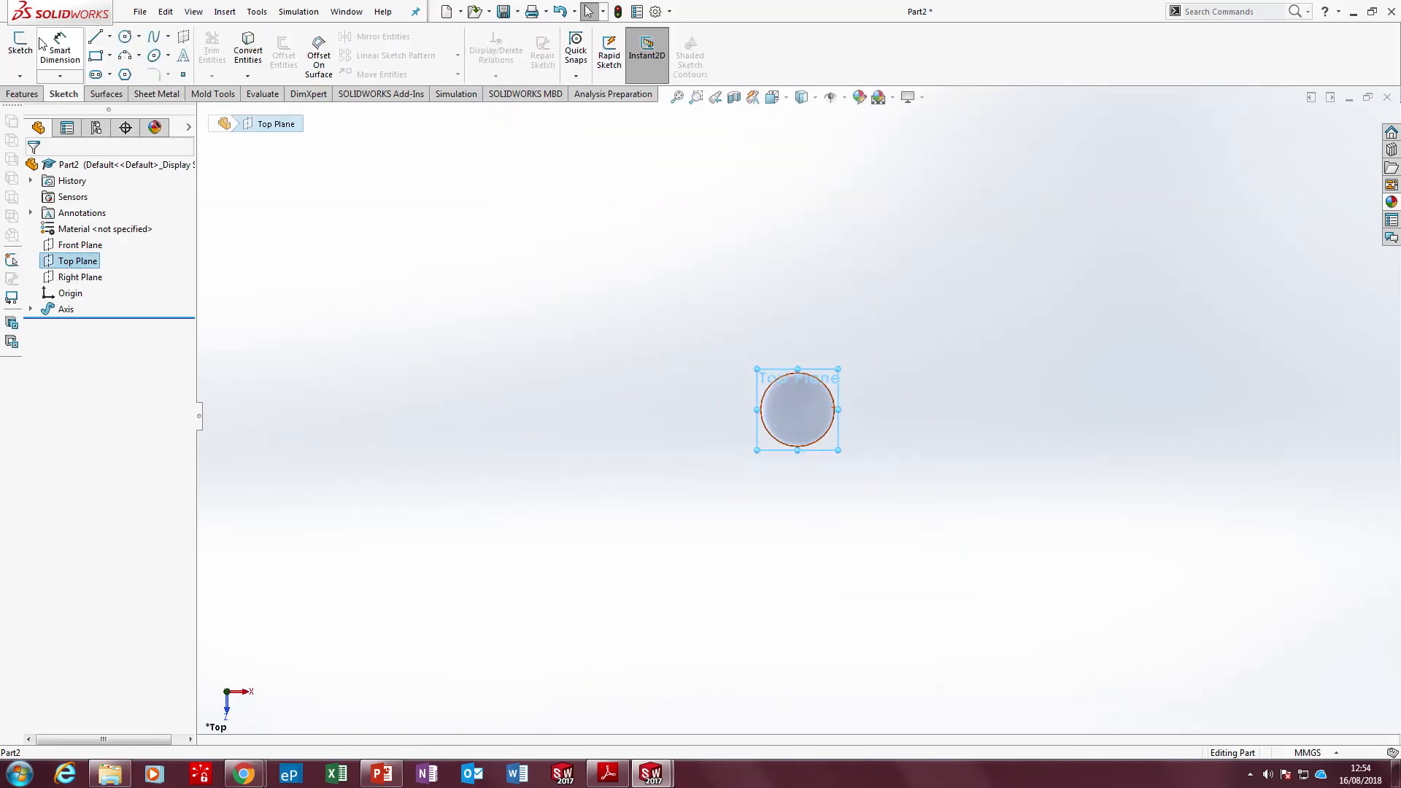
{"action": "left_click", "coordinate": [125, 36]}
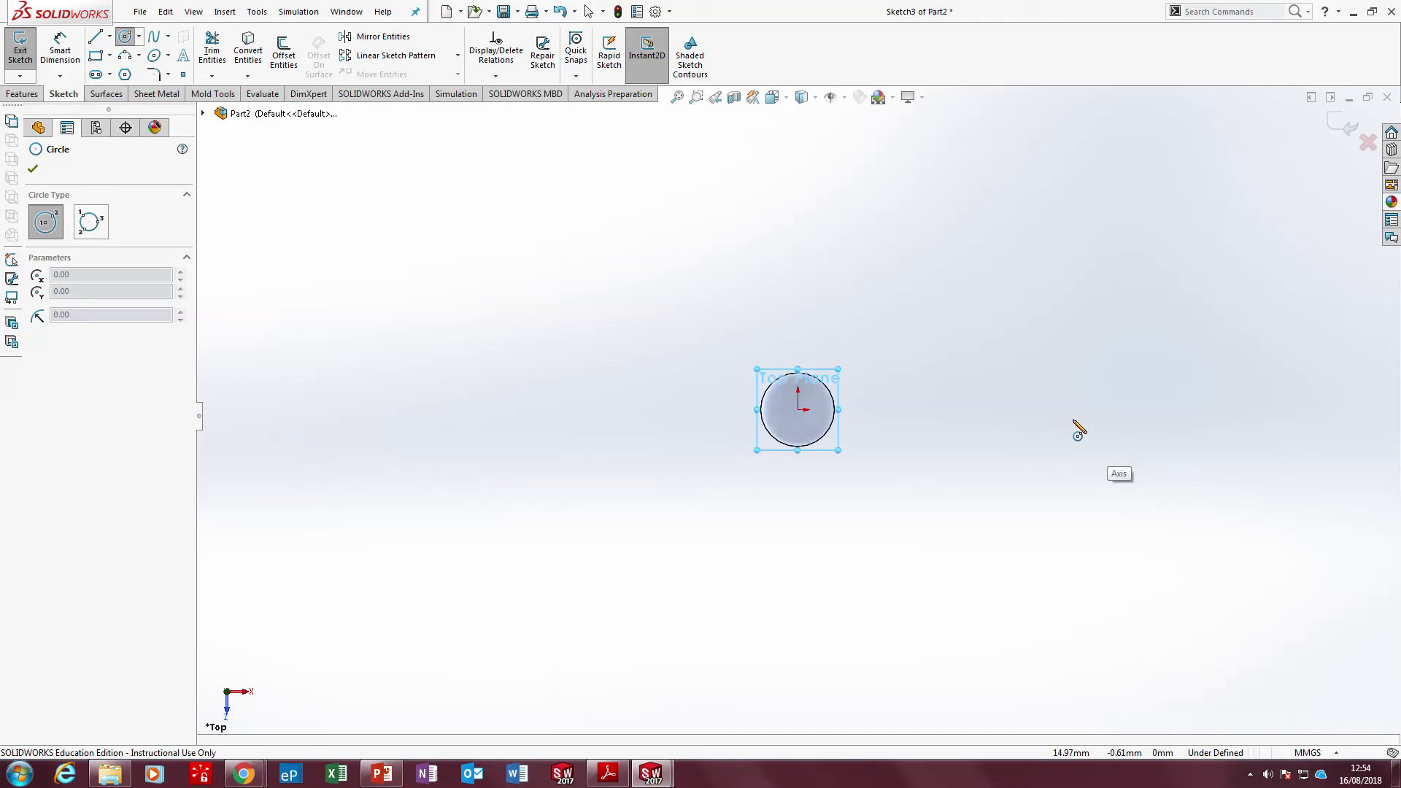
{"action": "left_click", "coordinate": [1071, 409]}
{"action": "left_click", "coordinate": [1111, 395]}
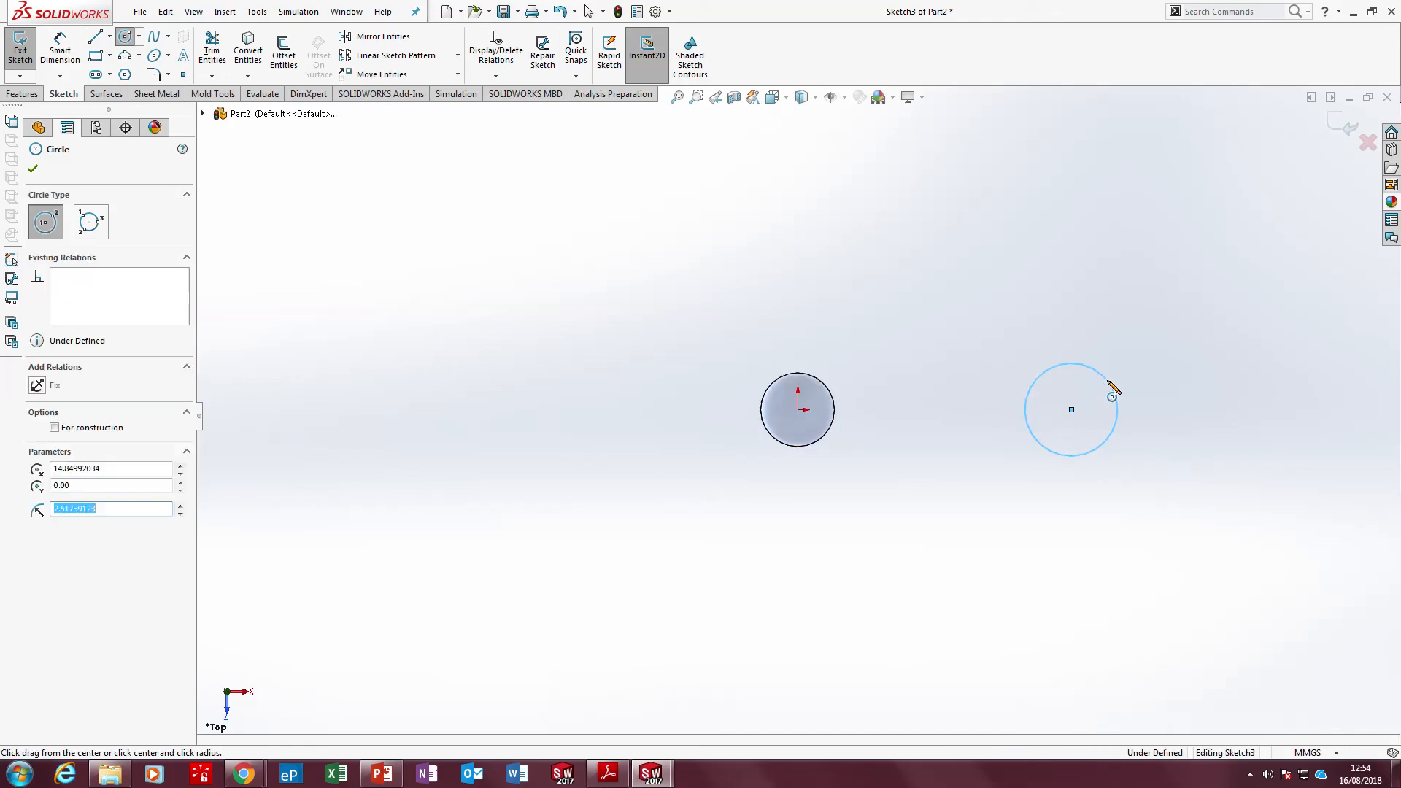
{"action": "key", "text": "Escape"}
{"action": "left_click", "coordinate": [22, 57]}
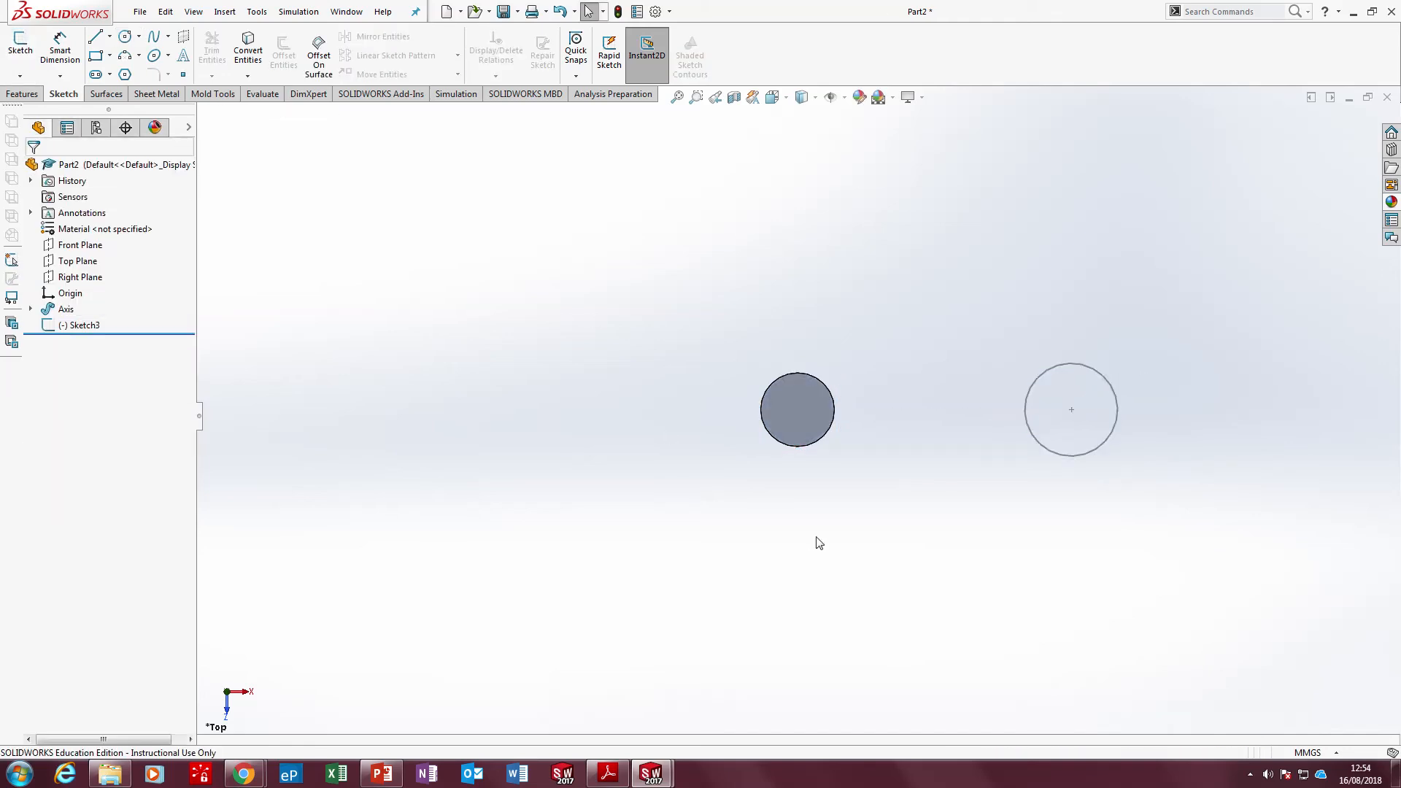
Sketch a wavy open spline about 193 mm long on the Front Plane, starting at the new circle's centre, and exit the sketch
{"action": "middle_click_drag", "start_coordinate": [819, 541], "coordinate": [824, 342]}
{"action": "scroll", "coordinate": [878, 423], "scroll_direction": "up", "scroll_amount": 10}
{"action": "scroll", "coordinate": [1012, 576], "scroll_direction": "down", "scroll_amount": 4}
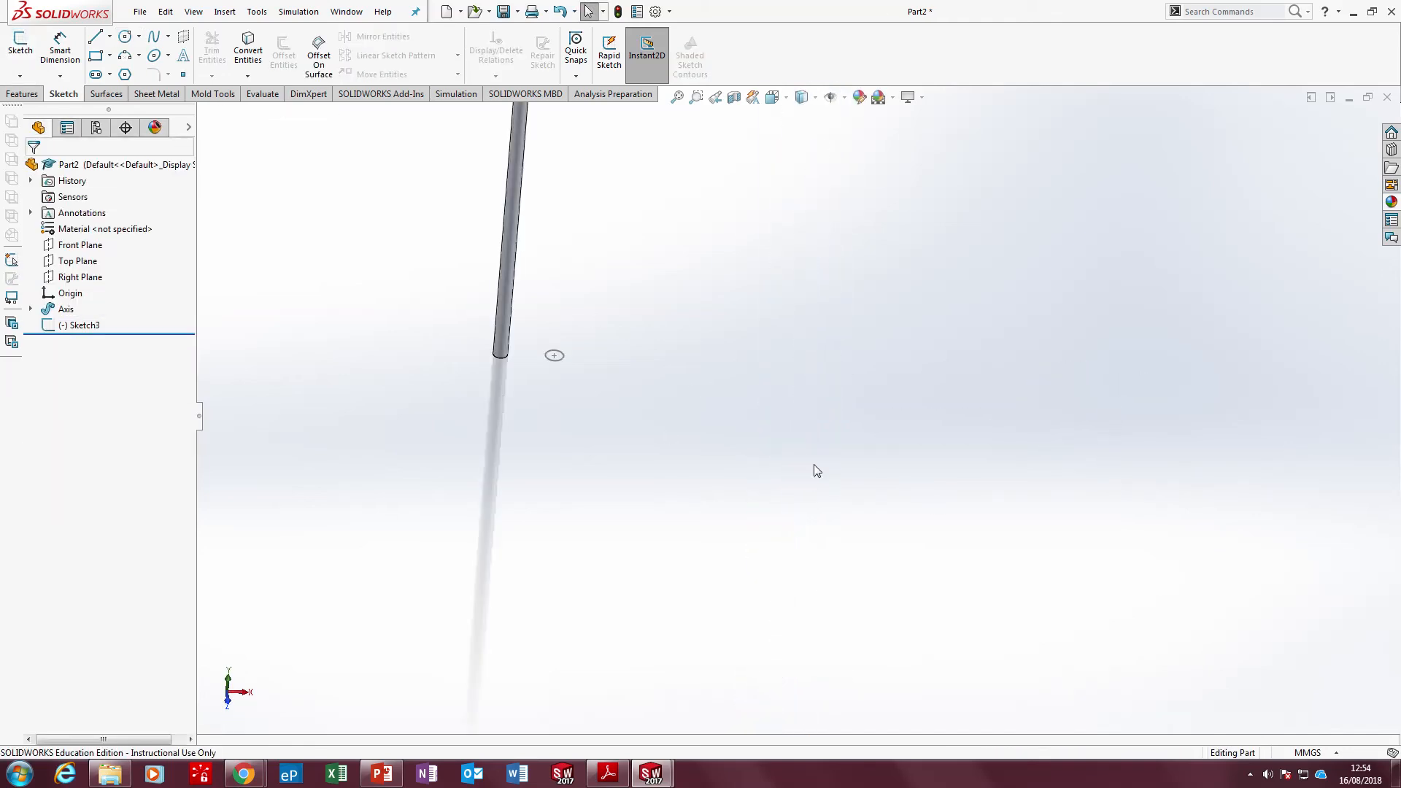
{"action": "left_click", "coordinate": [80, 245]}
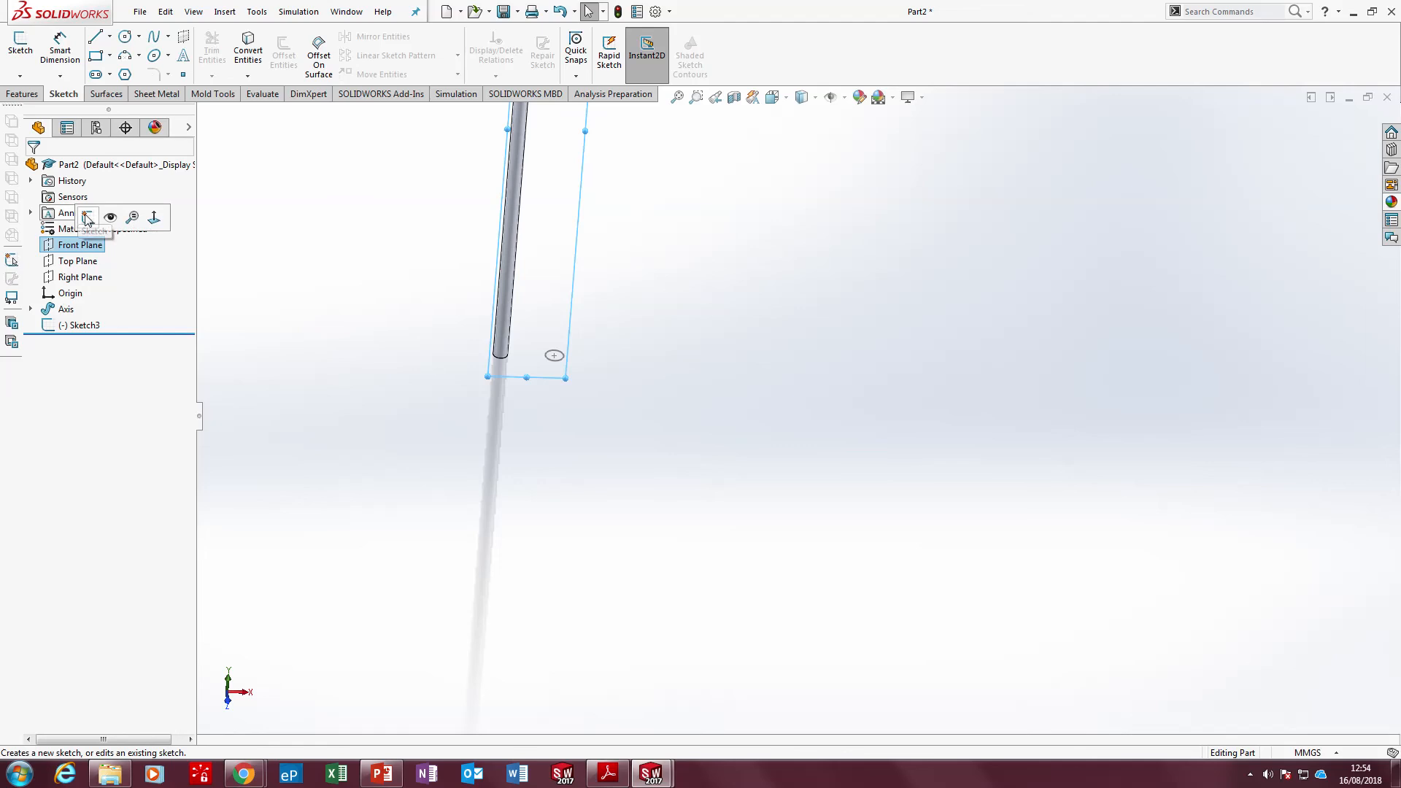
{"action": "left_click", "coordinate": [91, 219]}
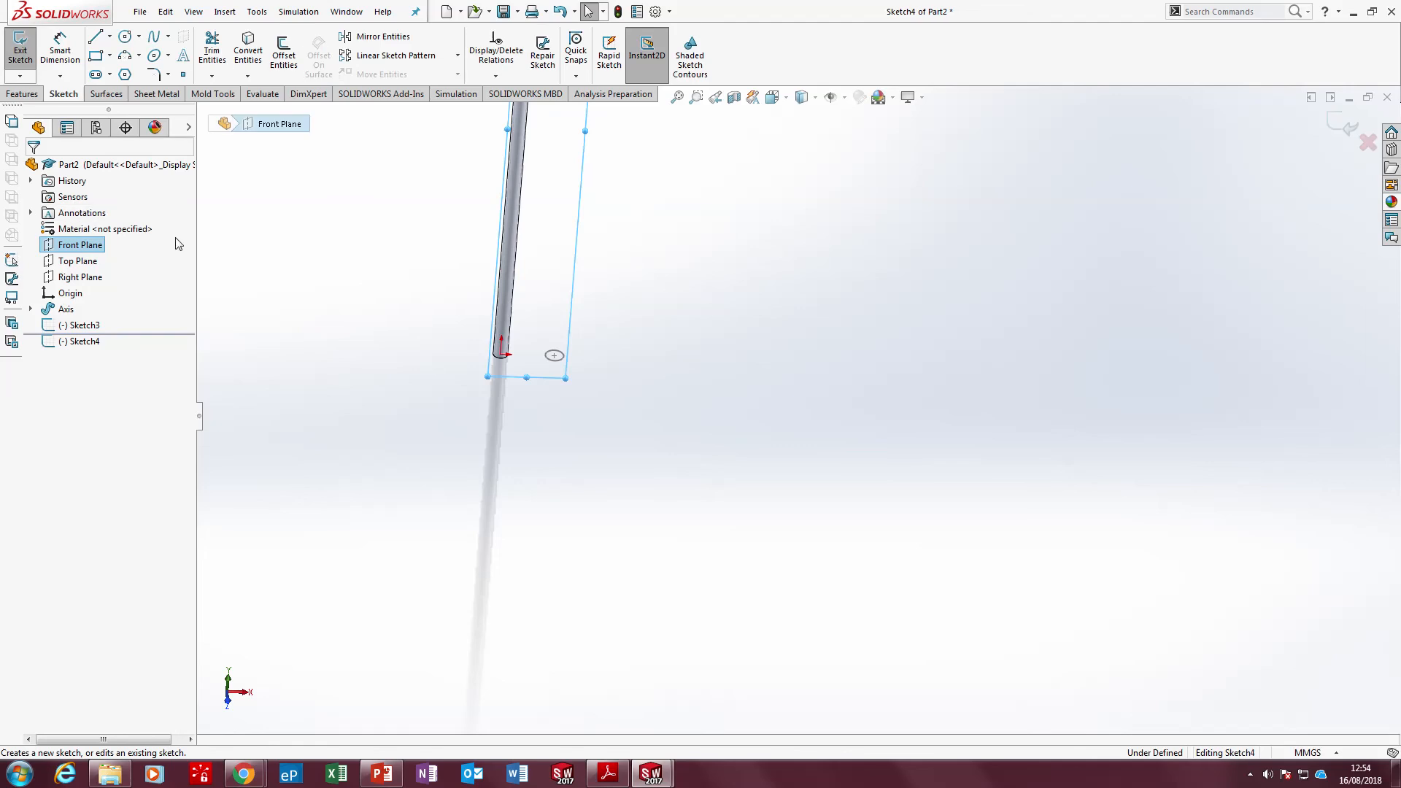
{"action": "left_click", "coordinate": [153, 36]}
{"action": "scroll", "coordinate": [426, 319], "scroll_direction": "down", "scroll_amount": 5}
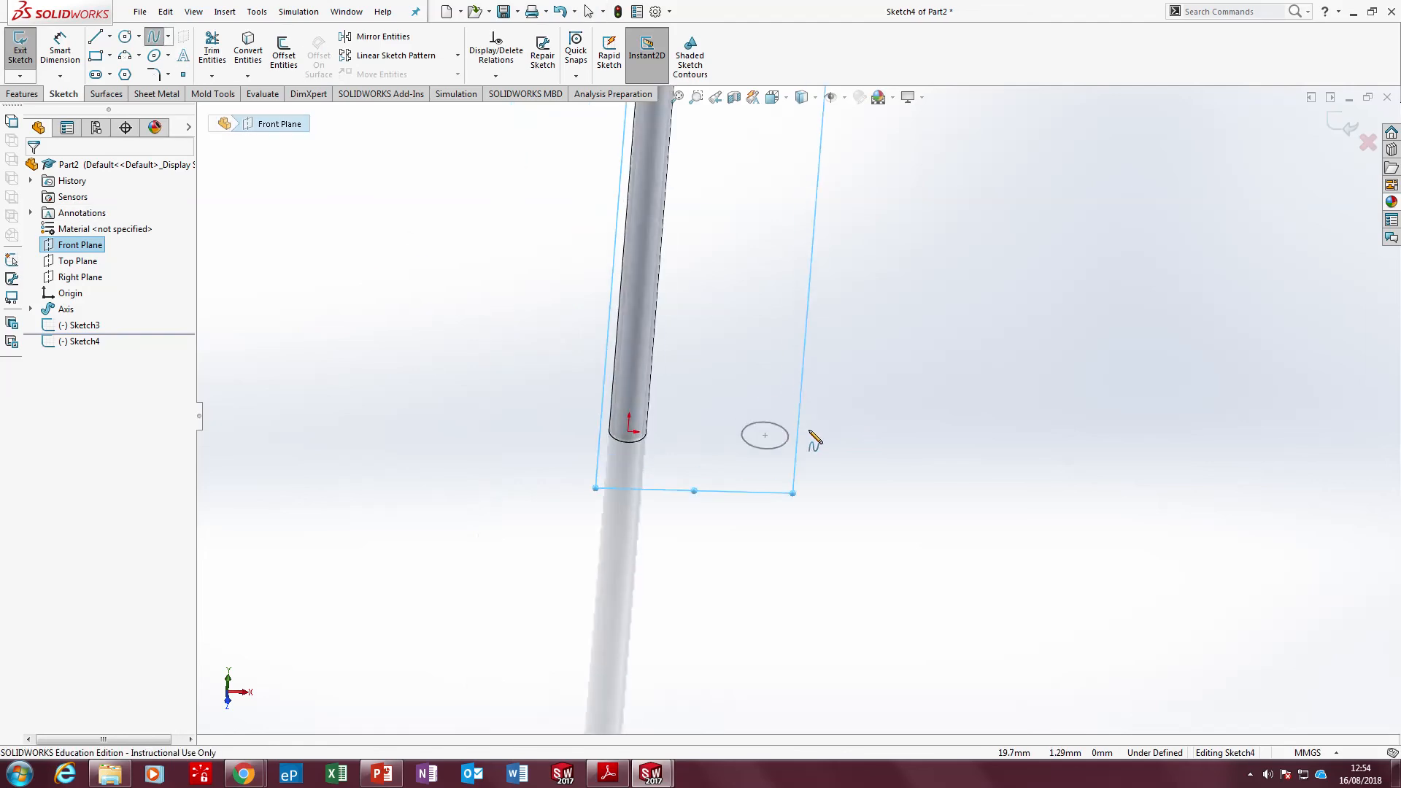
{"action": "left_click", "coordinate": [764, 434]}
{"action": "left_click", "coordinate": [779, 347]}
{"action": "left_click", "coordinate": [952, 232]}
{"action": "scroll", "coordinate": [978, 250], "scroll_direction": "up", "scroll_amount": 4}
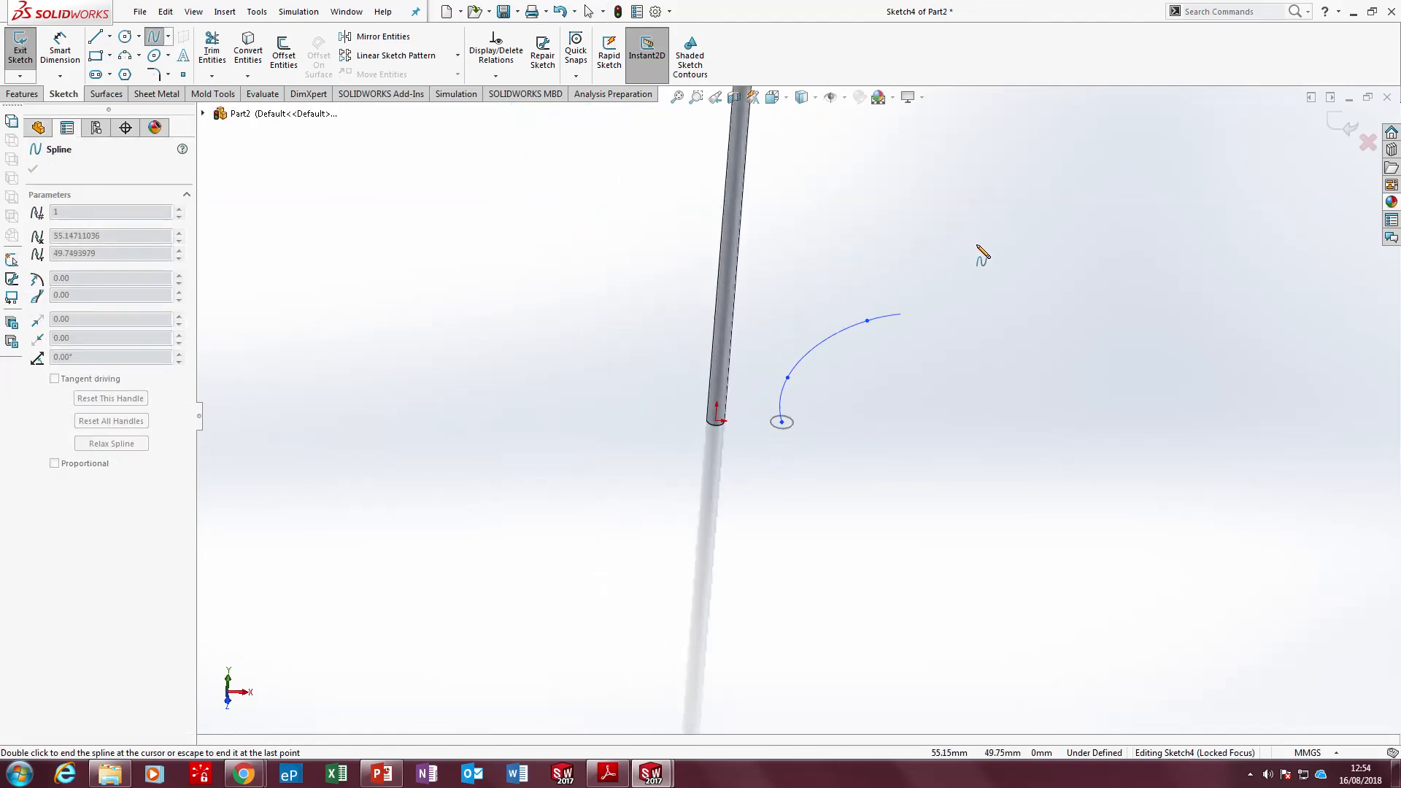
{"action": "left_click", "coordinate": [1006, 263]}
{"action": "left_click", "coordinate": [1149, 176]}
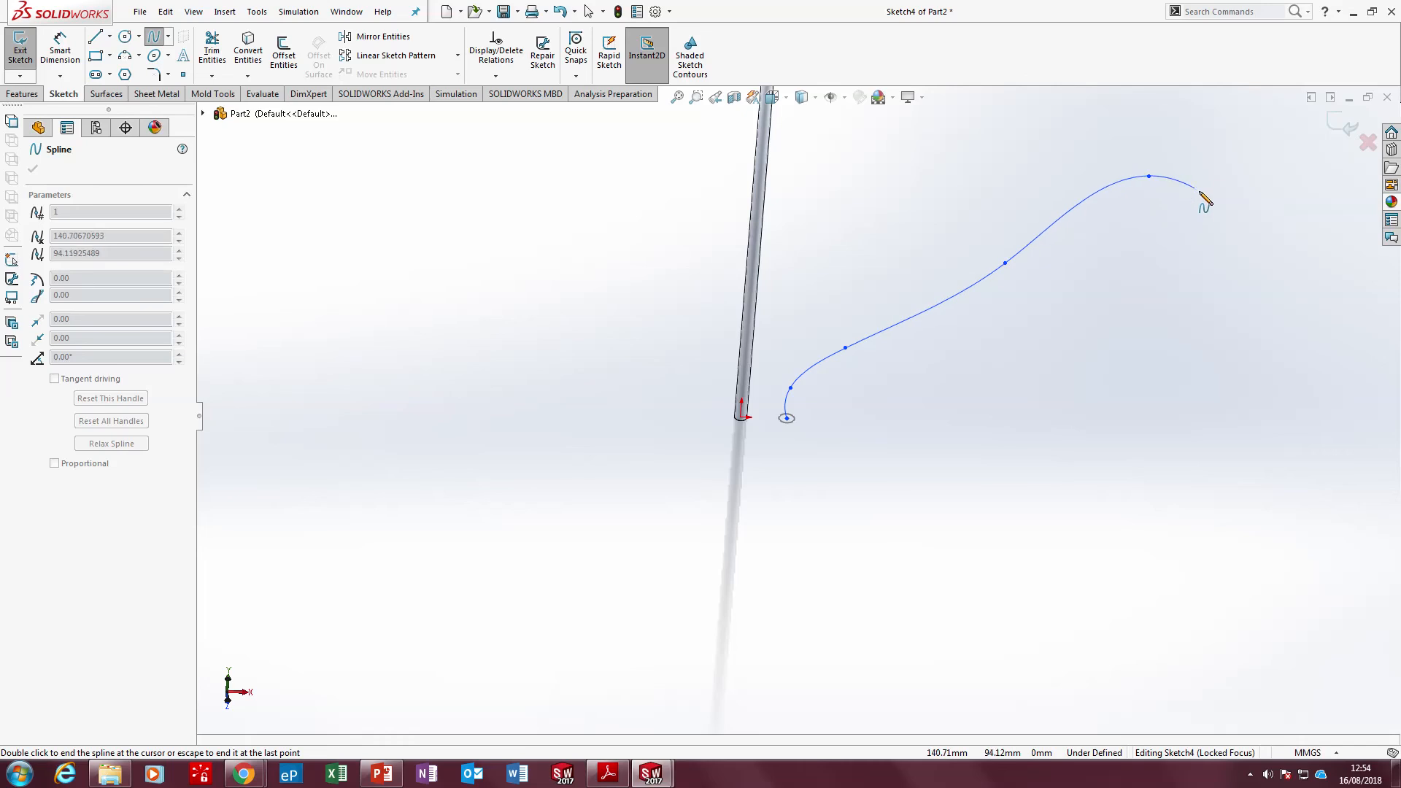
{"action": "double_click", "coordinate": [1250, 212]}
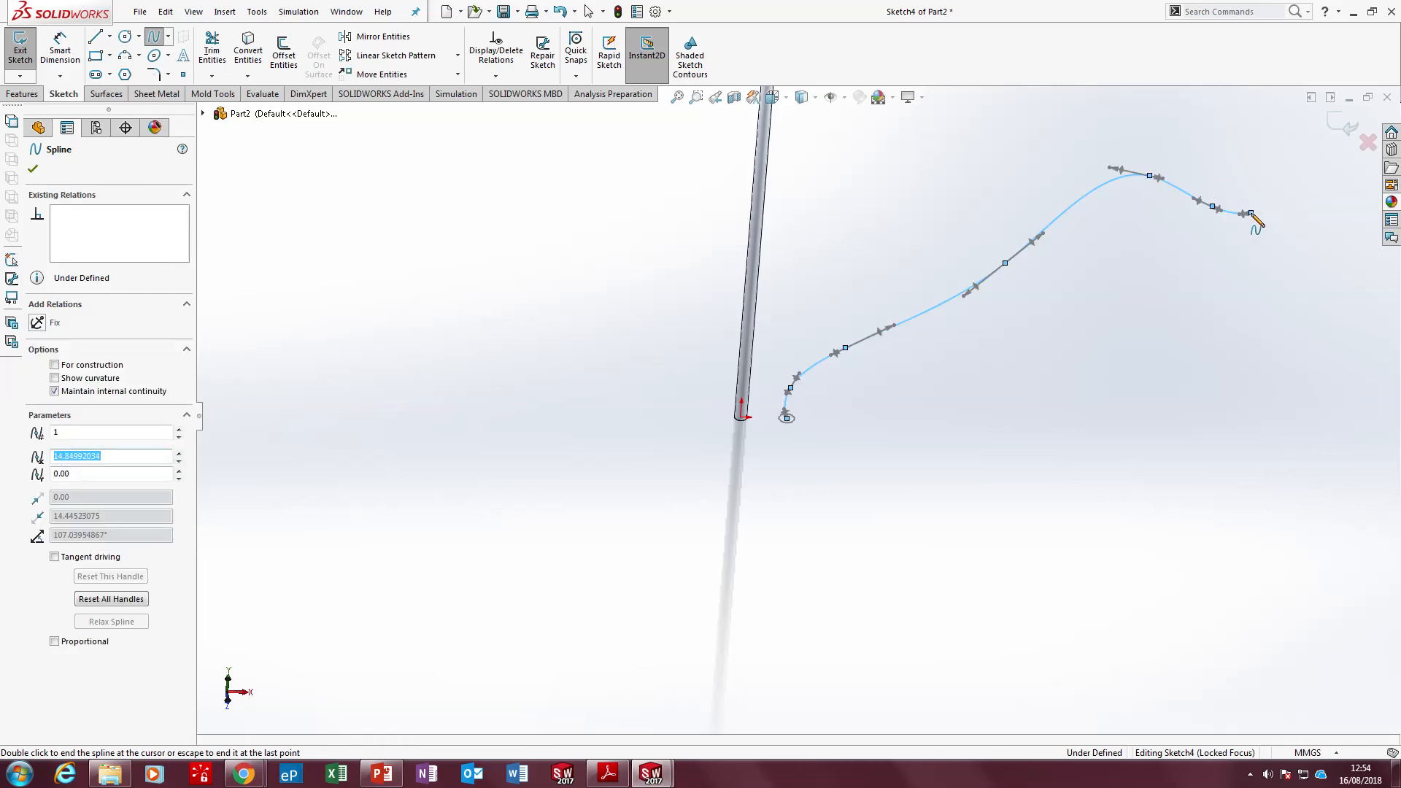
{"action": "left_click", "coordinate": [20, 50]}
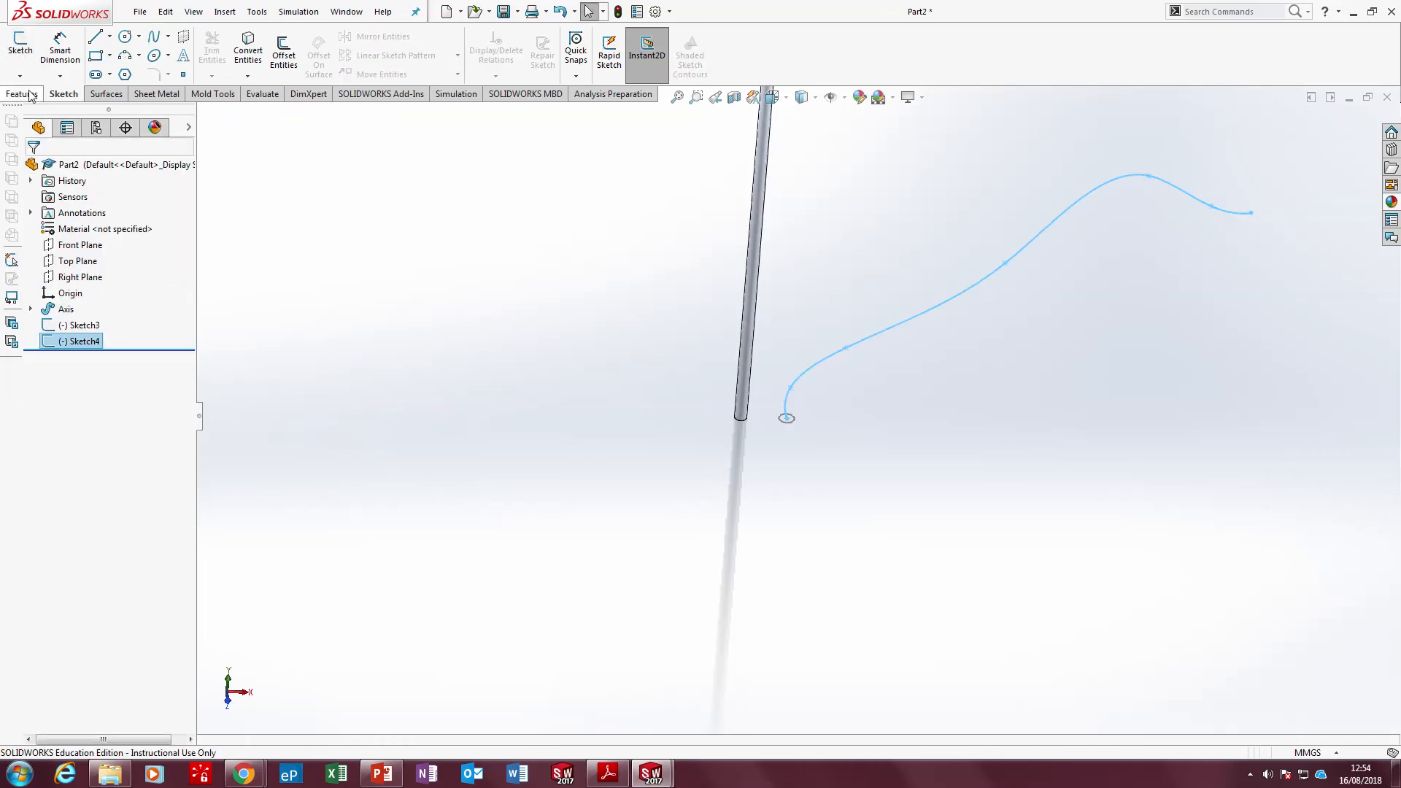
Sweep the new circle along the wavy spline as a swept boss and inspect the curved rod
{"action": "left_click", "coordinate": [21, 93]}
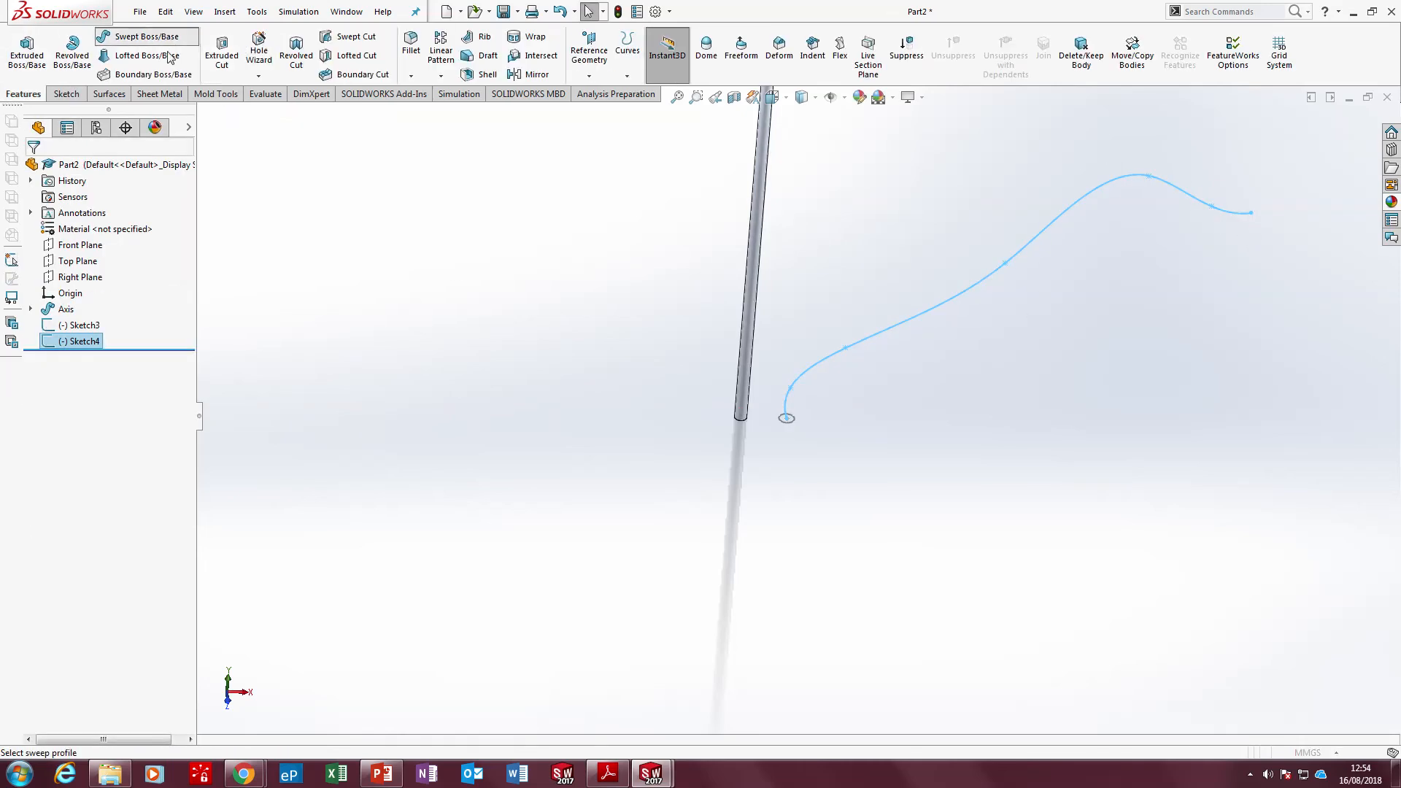
{"action": "left_click", "coordinate": [139, 36]}
{"action": "scroll", "coordinate": [812, 426], "scroll_direction": "down", "scroll_amount": 5}
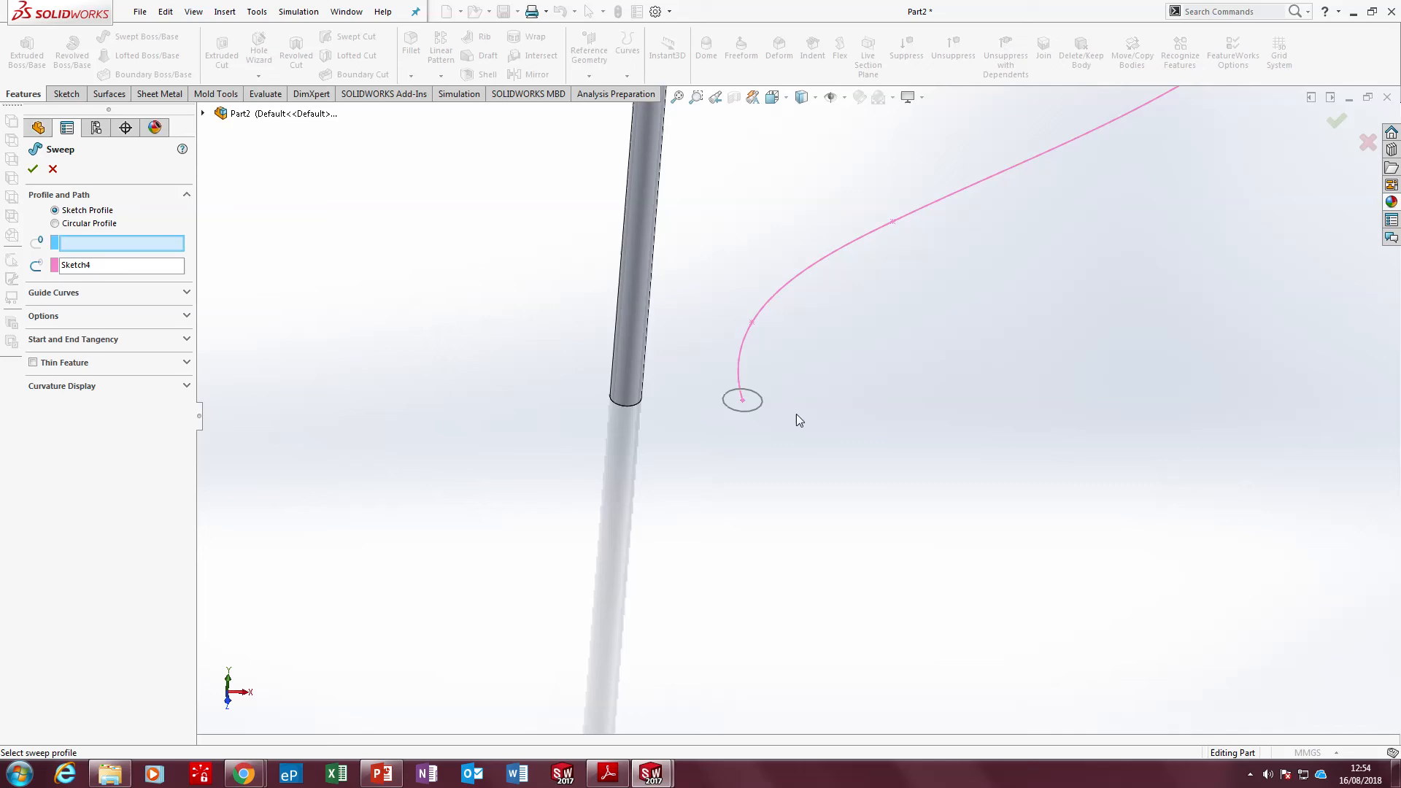
{"action": "left_click", "coordinate": [746, 411]}
{"action": "right_click", "coordinate": [748, 413]}
{"action": "scroll", "coordinate": [797, 412], "scroll_direction": "up", "scroll_amount": 5}
{"action": "scroll", "coordinate": [800, 447], "scroll_direction": "up", "scroll_amount": 3}
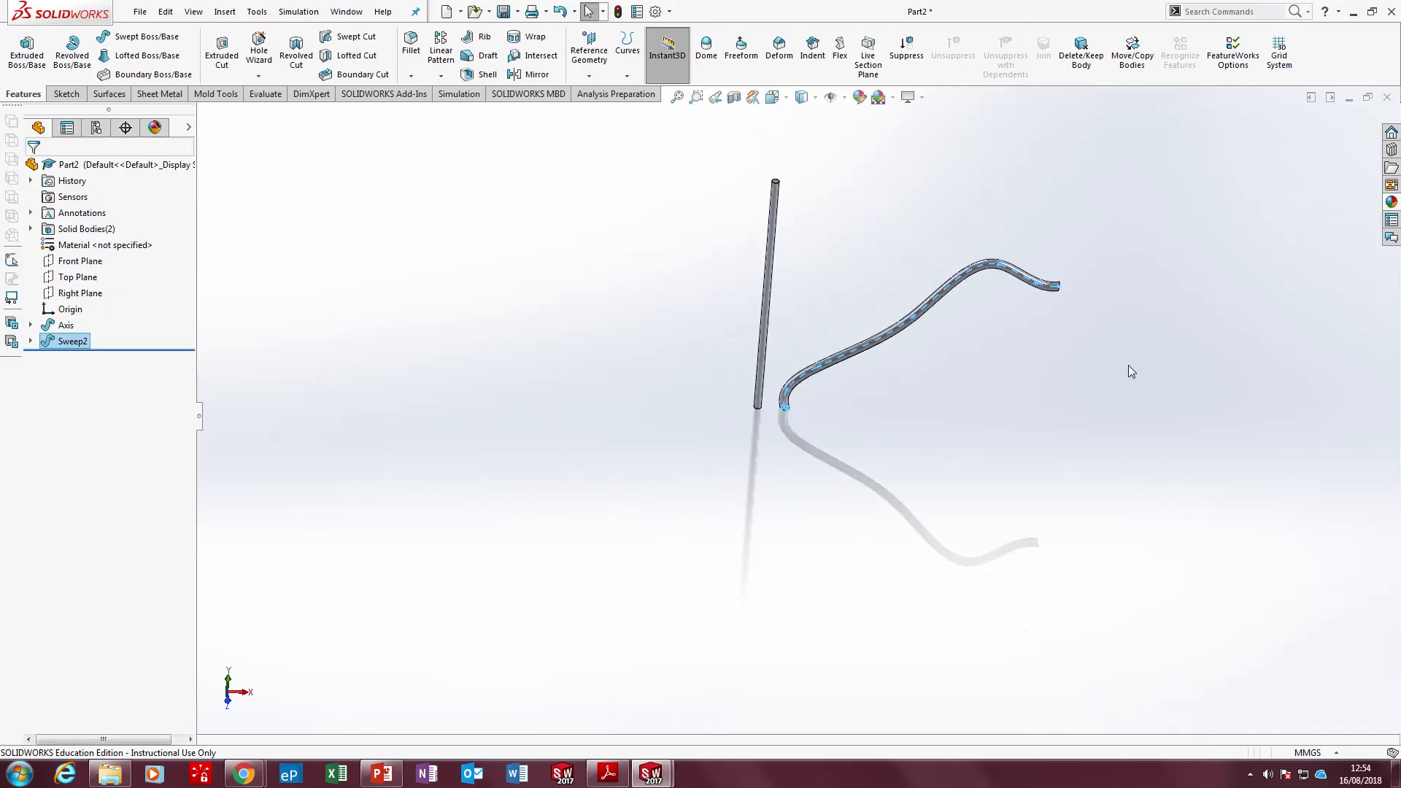
{"action": "left_click", "coordinate": [1128, 364]}
{"action": "scroll", "coordinate": [877, 272], "scroll_direction": "down", "scroll_amount": 4}
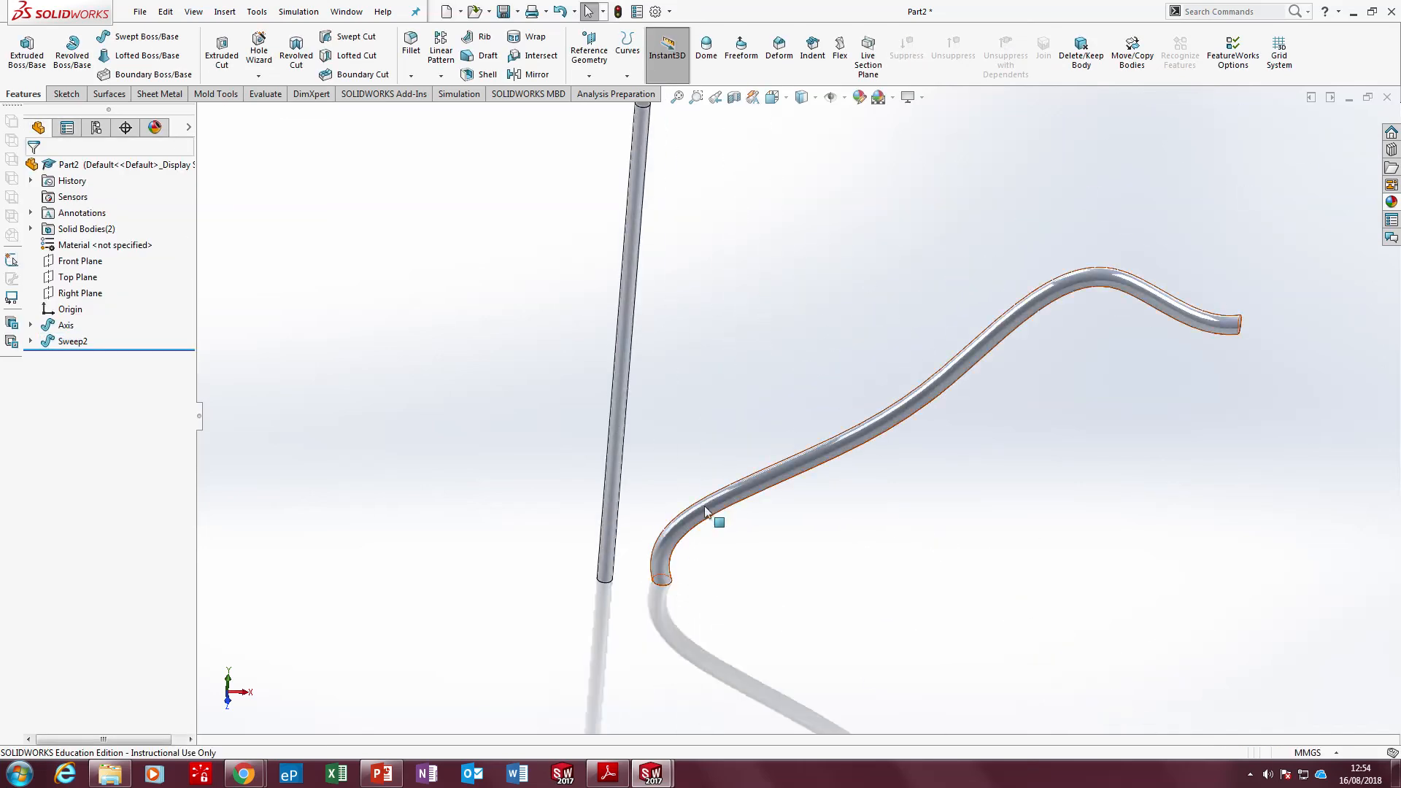
{"action": "middle_click_drag", "start_coordinate": [1174, 350], "coordinate": [1111, 440]}
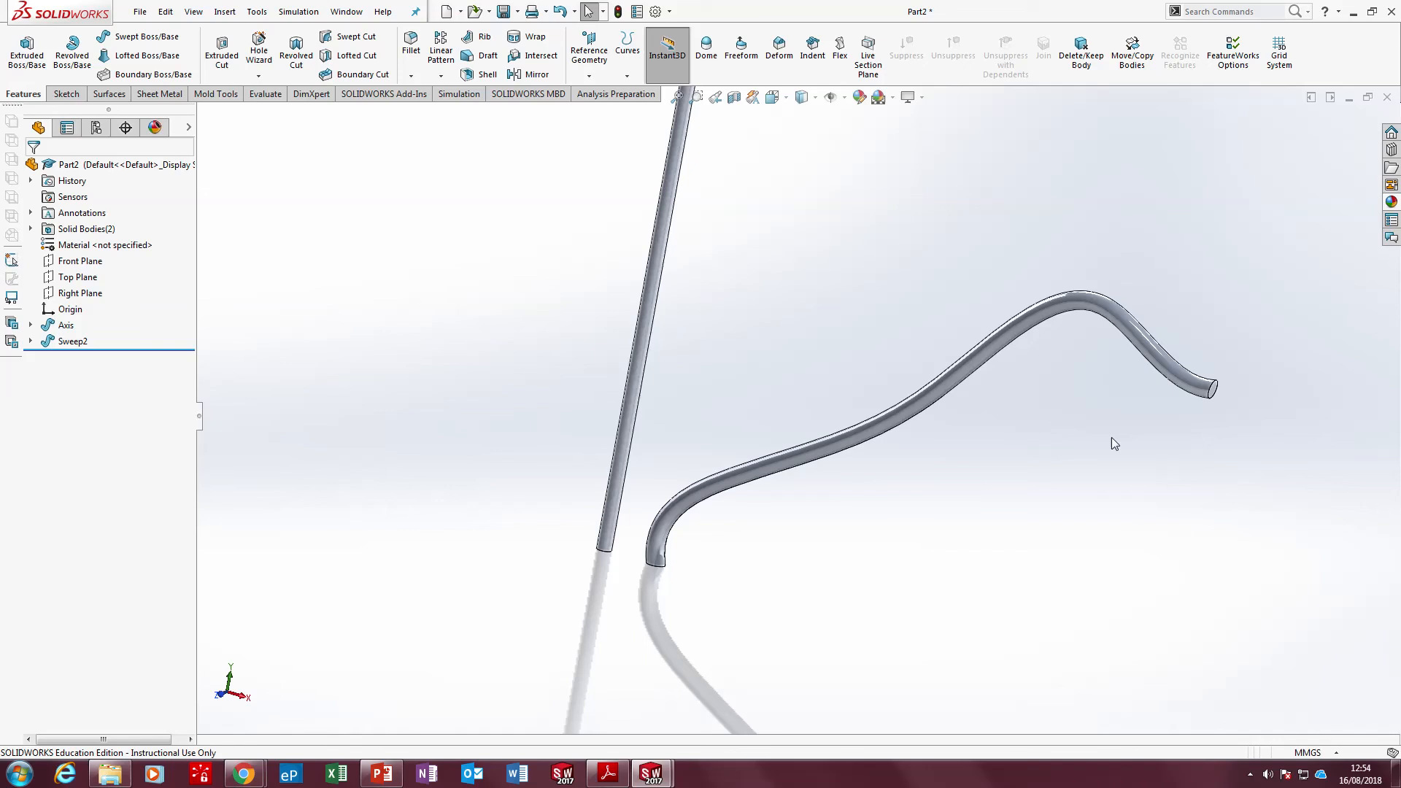
Delete the curved sweep feature beside the straight axis
{"action": "left_click", "coordinate": [939, 381]}
{"action": "key", "text": "Delete"}
{"action": "key", "text": "Return"}
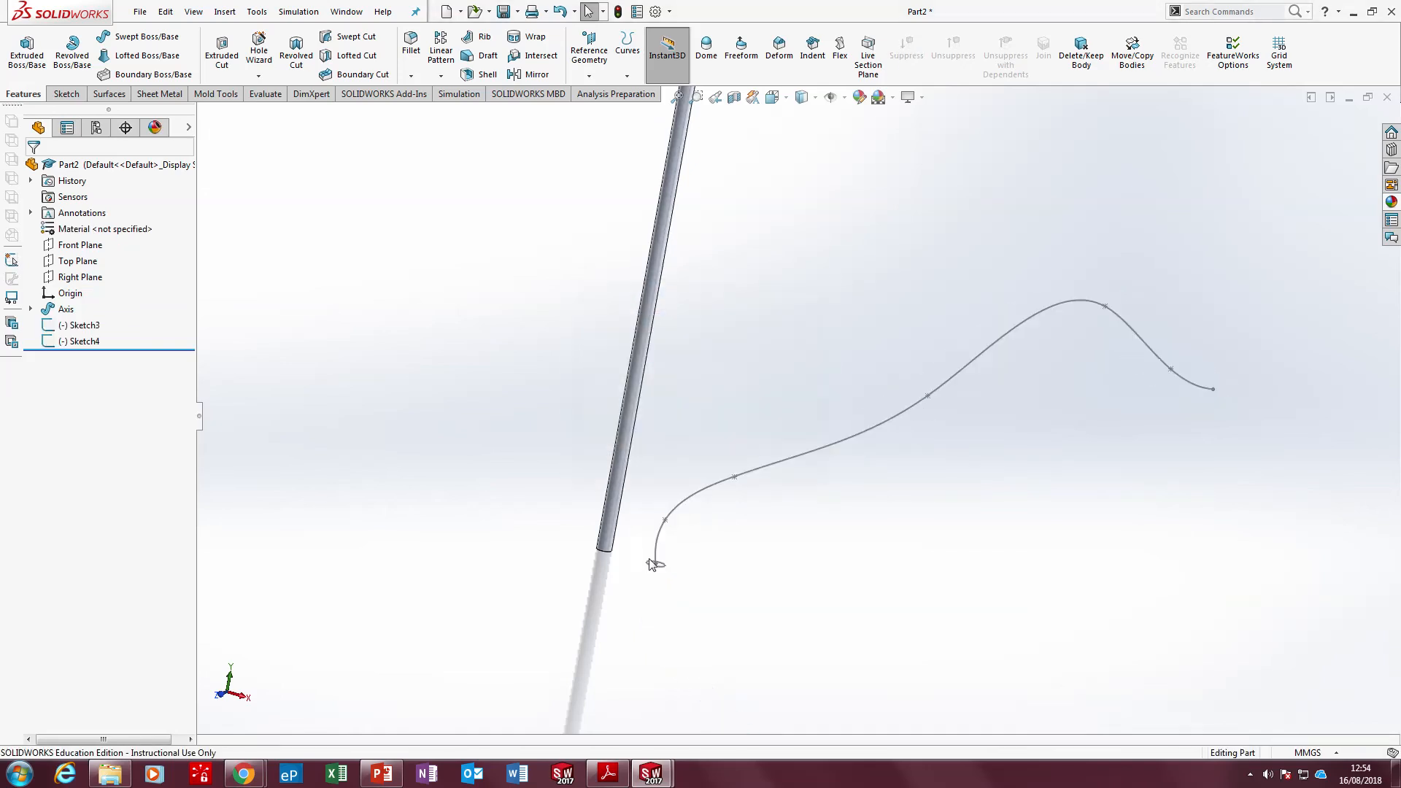
Delete the leftover circle and spline sketches beside the axis
{"action": "left_click", "coordinate": [665, 570]}
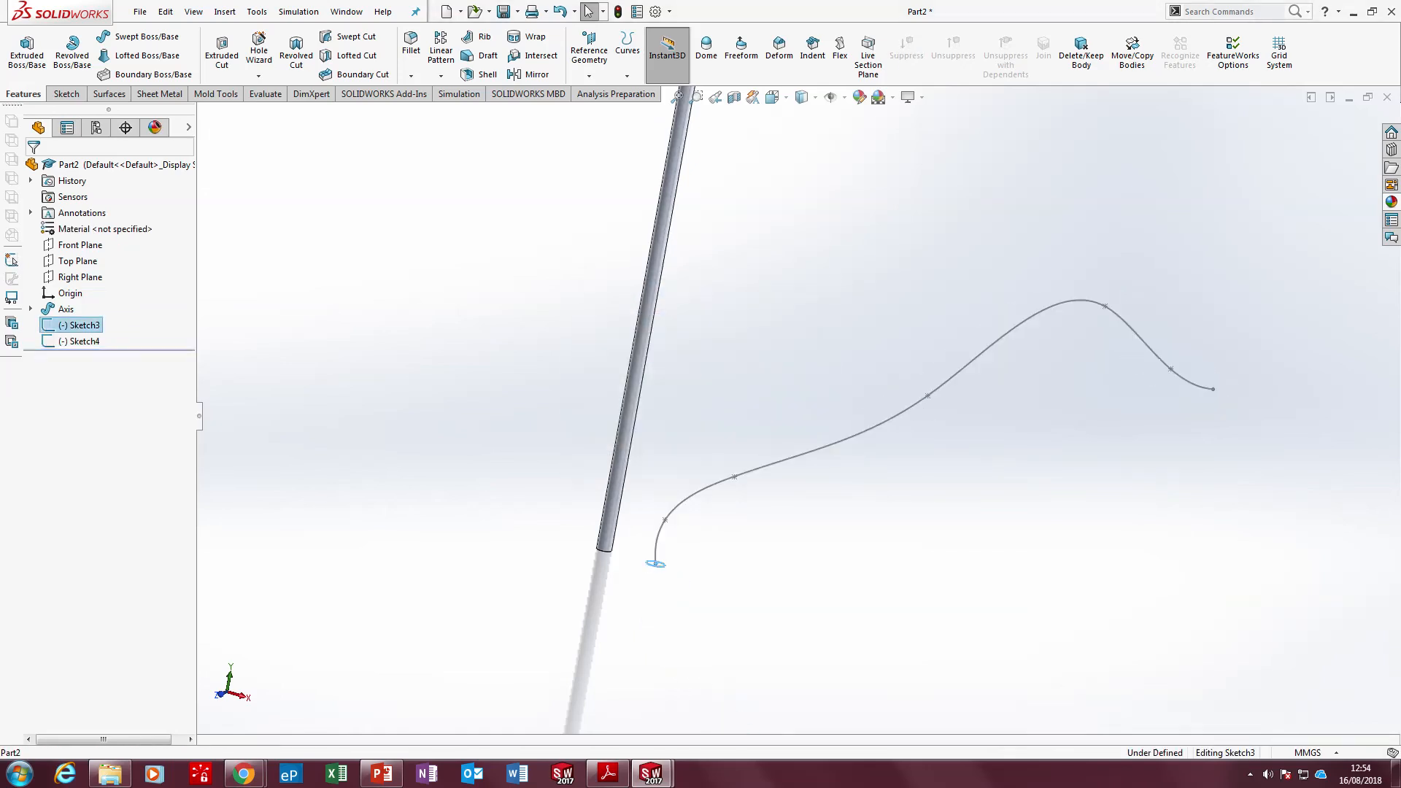
{"action": "key", "text": "Delete"}
{"action": "key", "text": "Return"}
{"action": "left_click", "coordinate": [452, 124]}
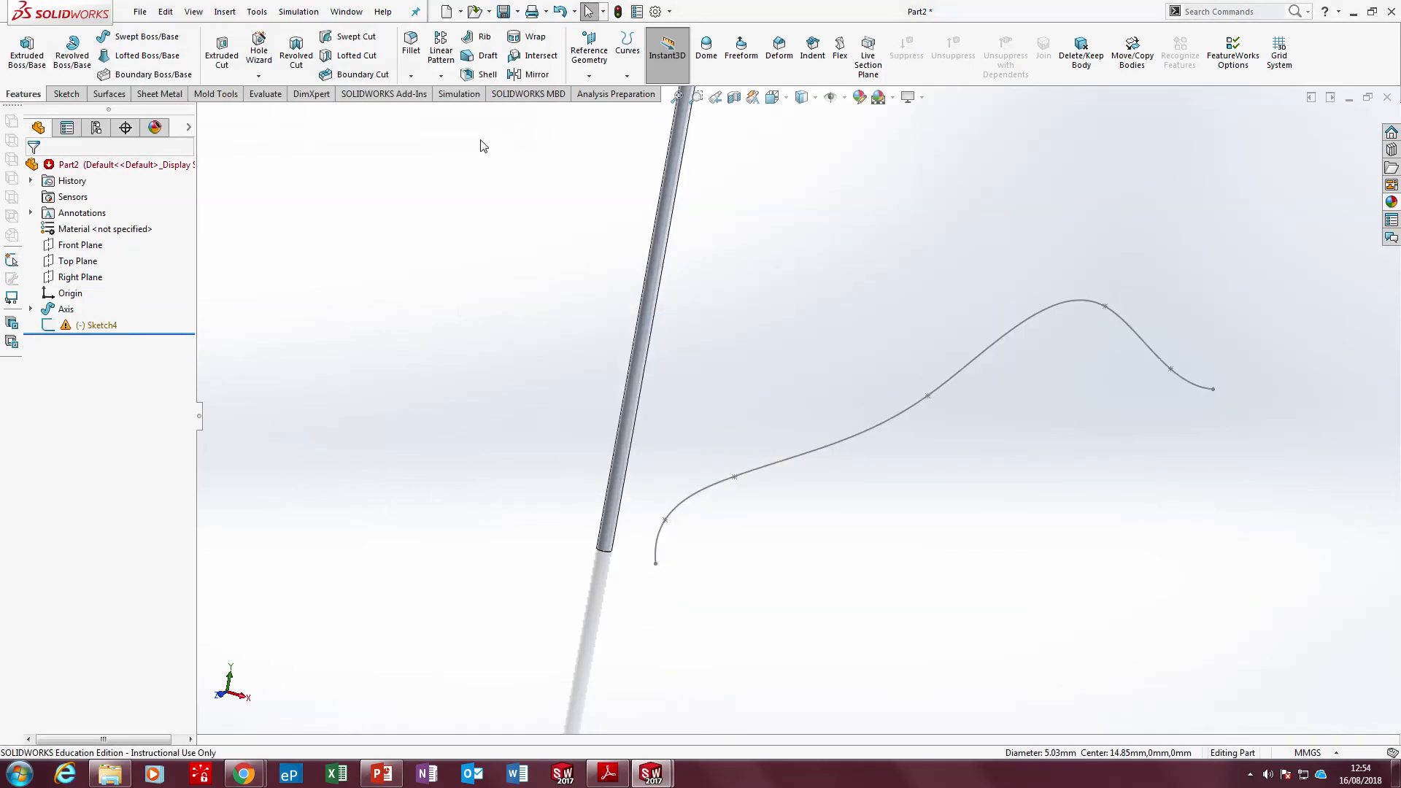
{"action": "left_click", "coordinate": [756, 473]}
{"action": "key", "text": "Delete"}
{"action": "key", "text": "Return"}
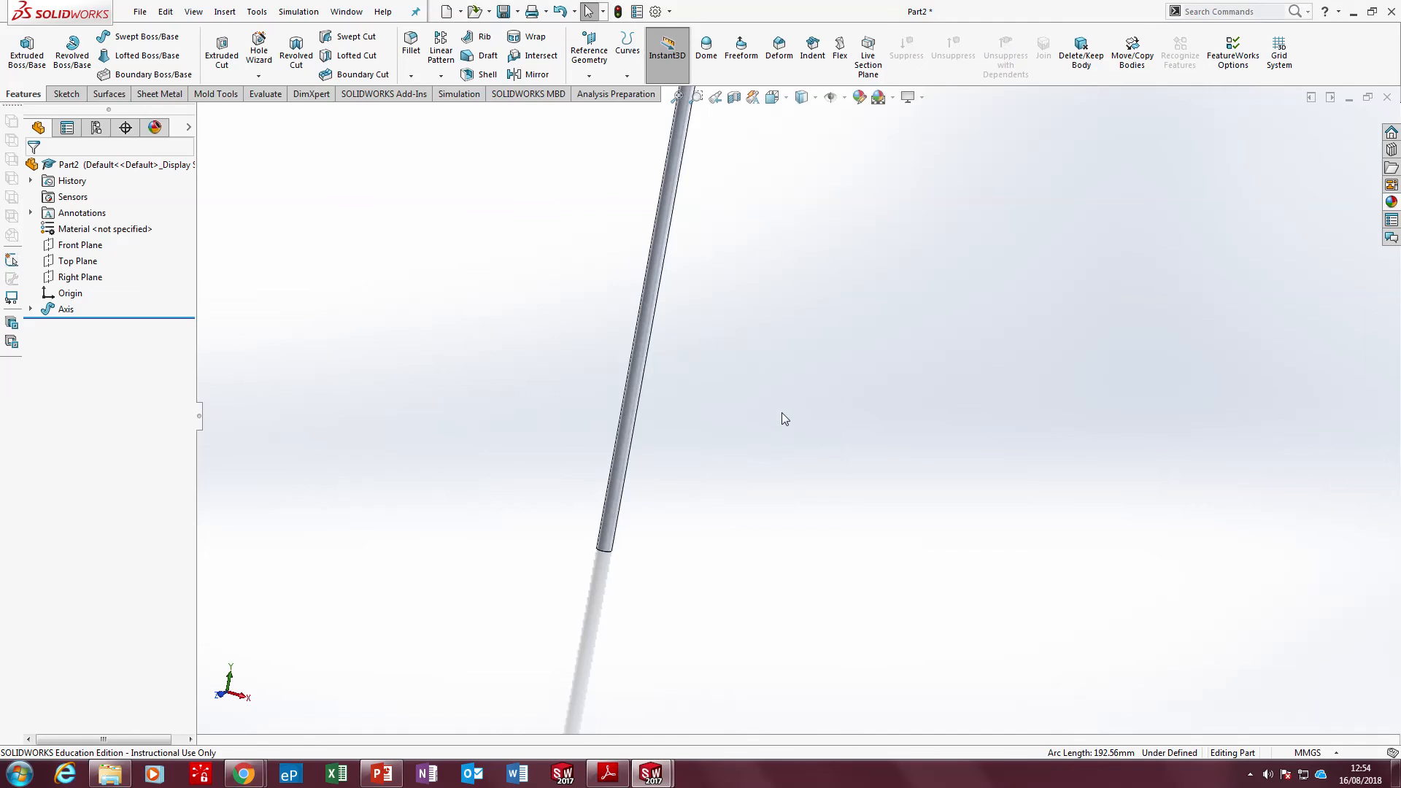
{"action": "scroll", "coordinate": [807, 353], "scroll_direction": "up", "scroll_amount": 3}
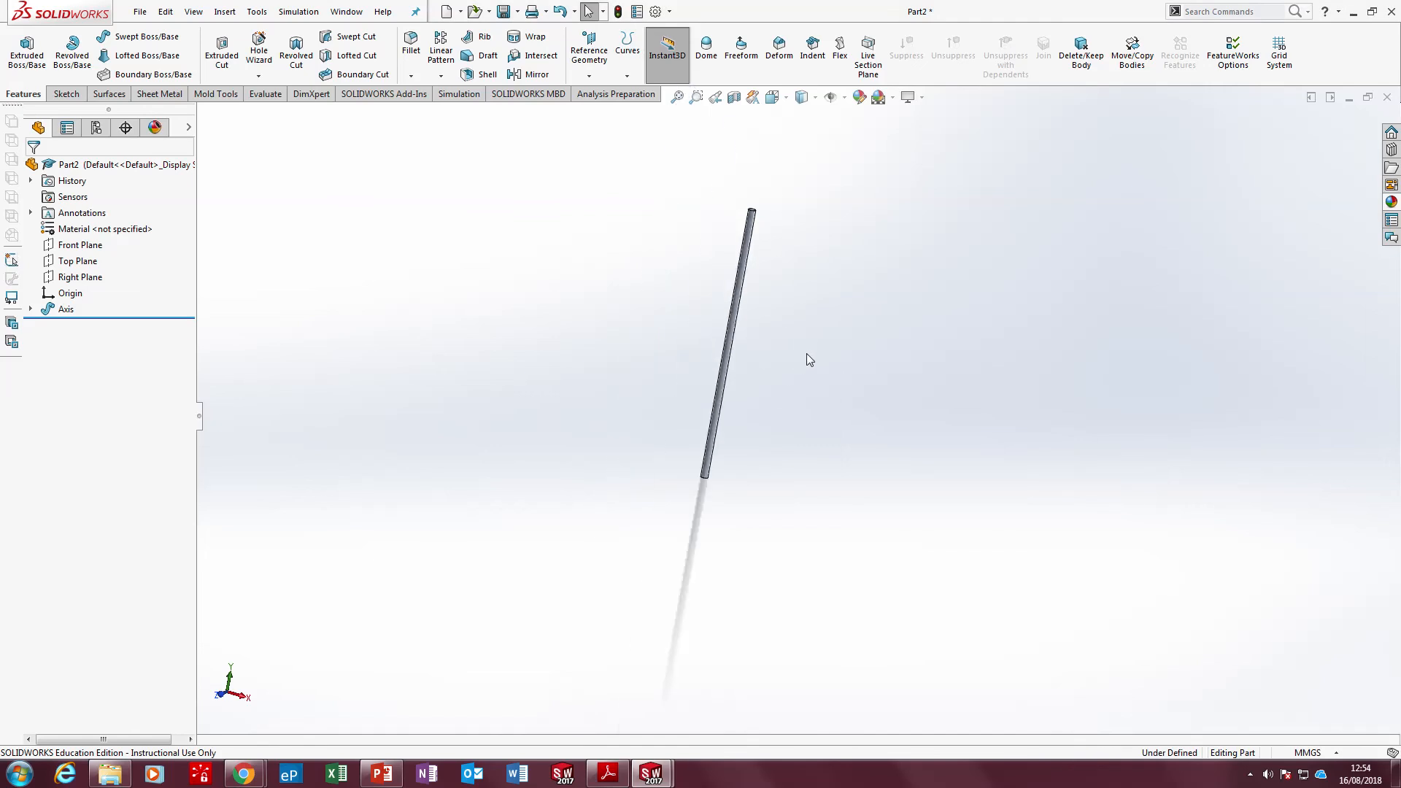
Open the advanced appearance settings for the Axis feature
{"action": "right_click", "coordinate": [57, 311]}
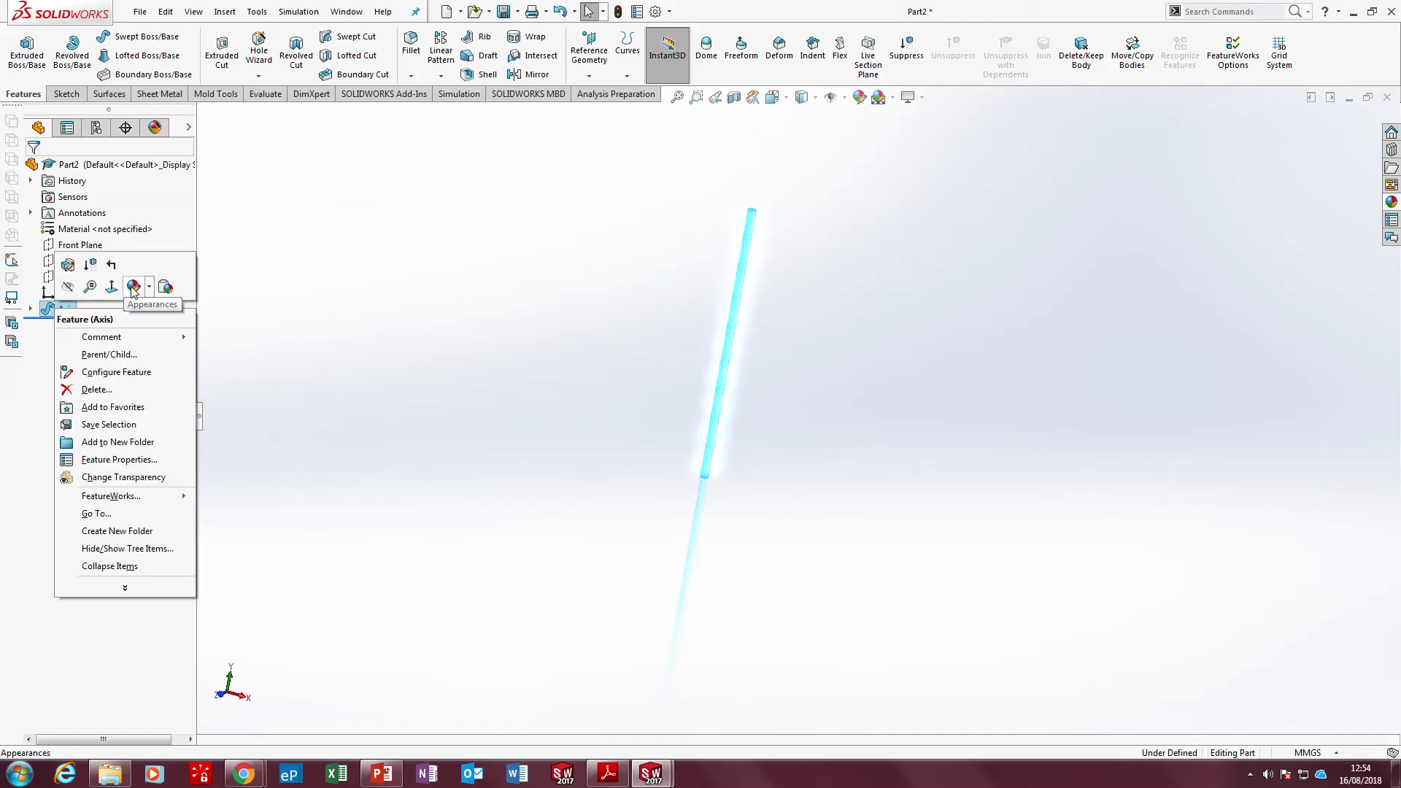
{"action": "left_click", "coordinate": [133, 286]}
{"action": "left_click", "coordinate": [149, 321]}
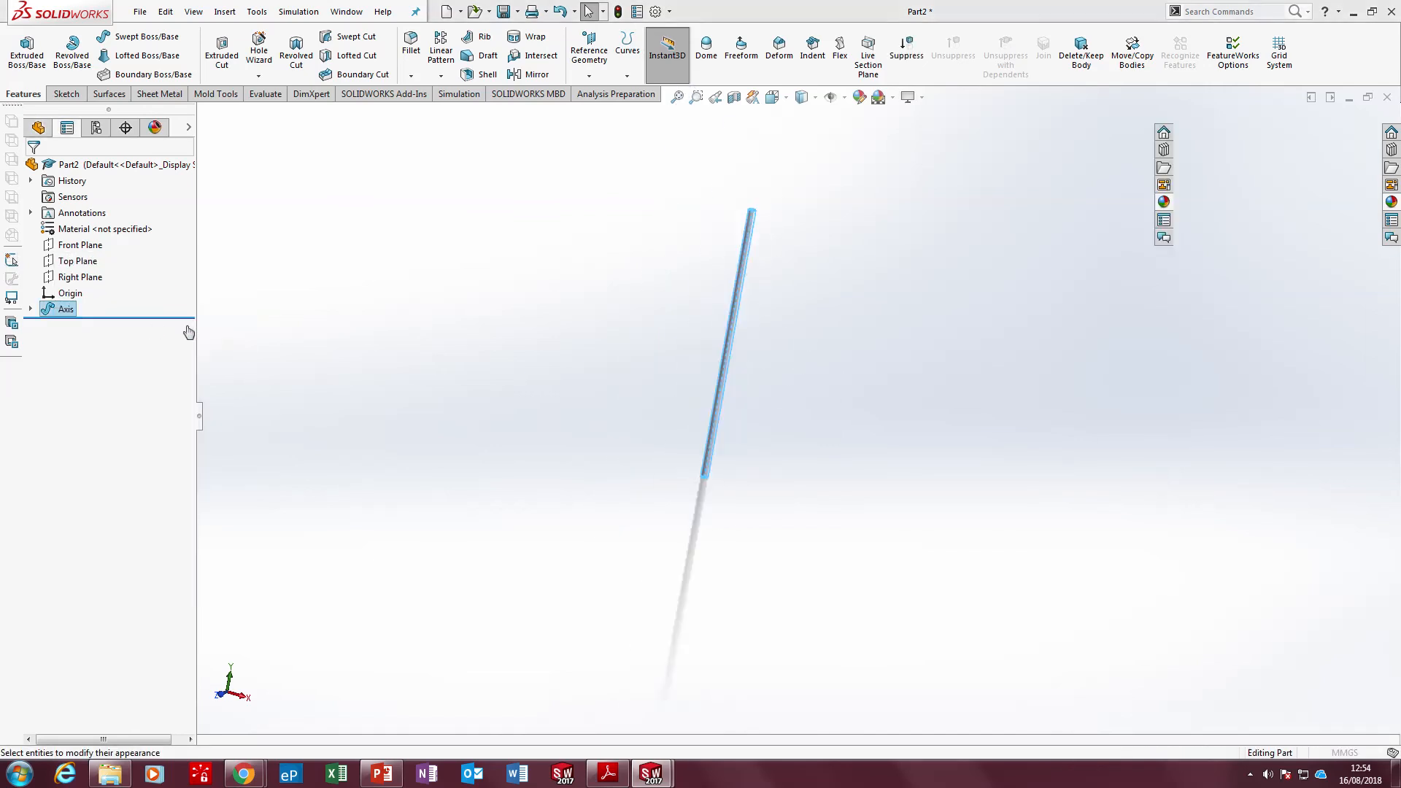
{"action": "left_click", "coordinate": [120, 191]}
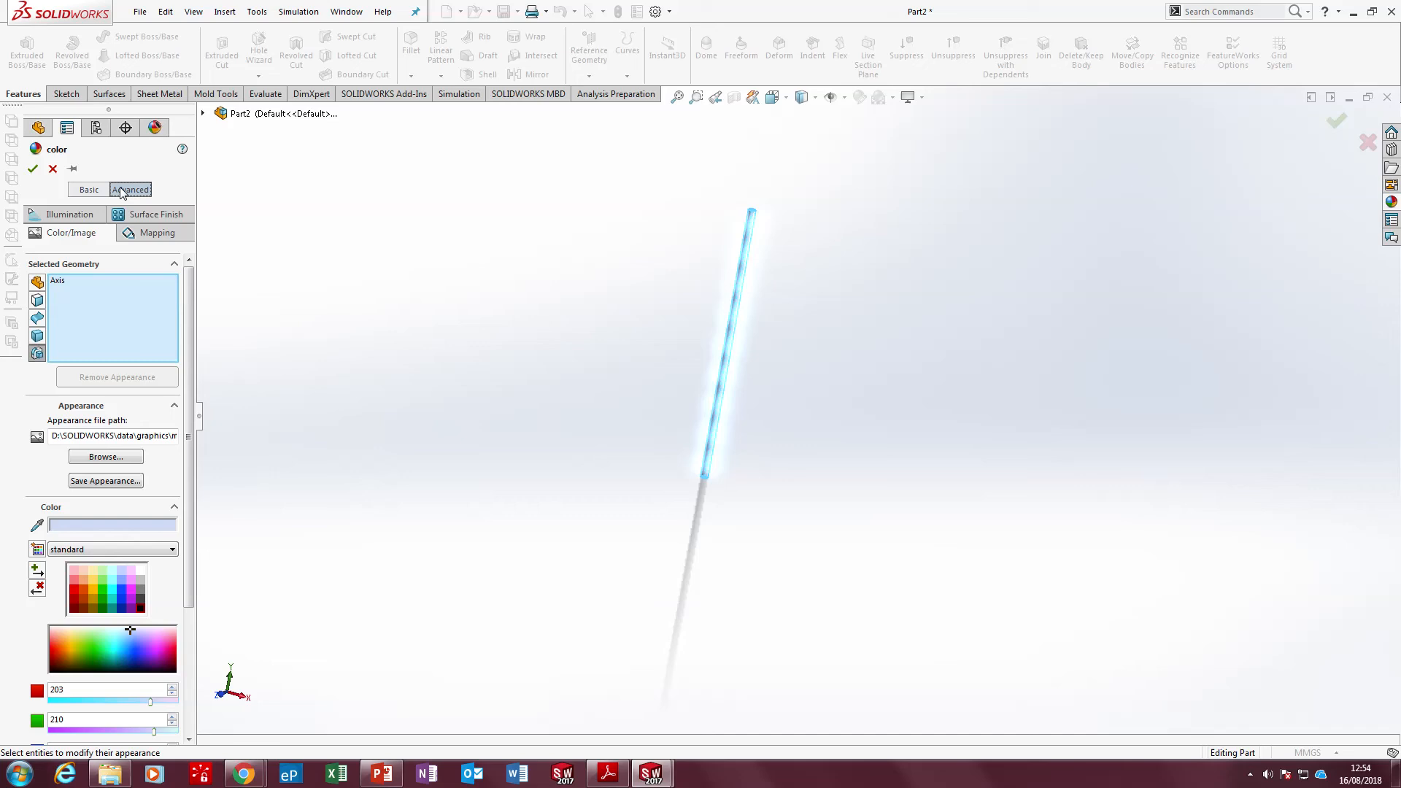
Apply the polished beech 2d appearance from the organic wood beech folder to the Axis feature and inspect the rod's wood texture
{"action": "left_click", "coordinate": [113, 456]}
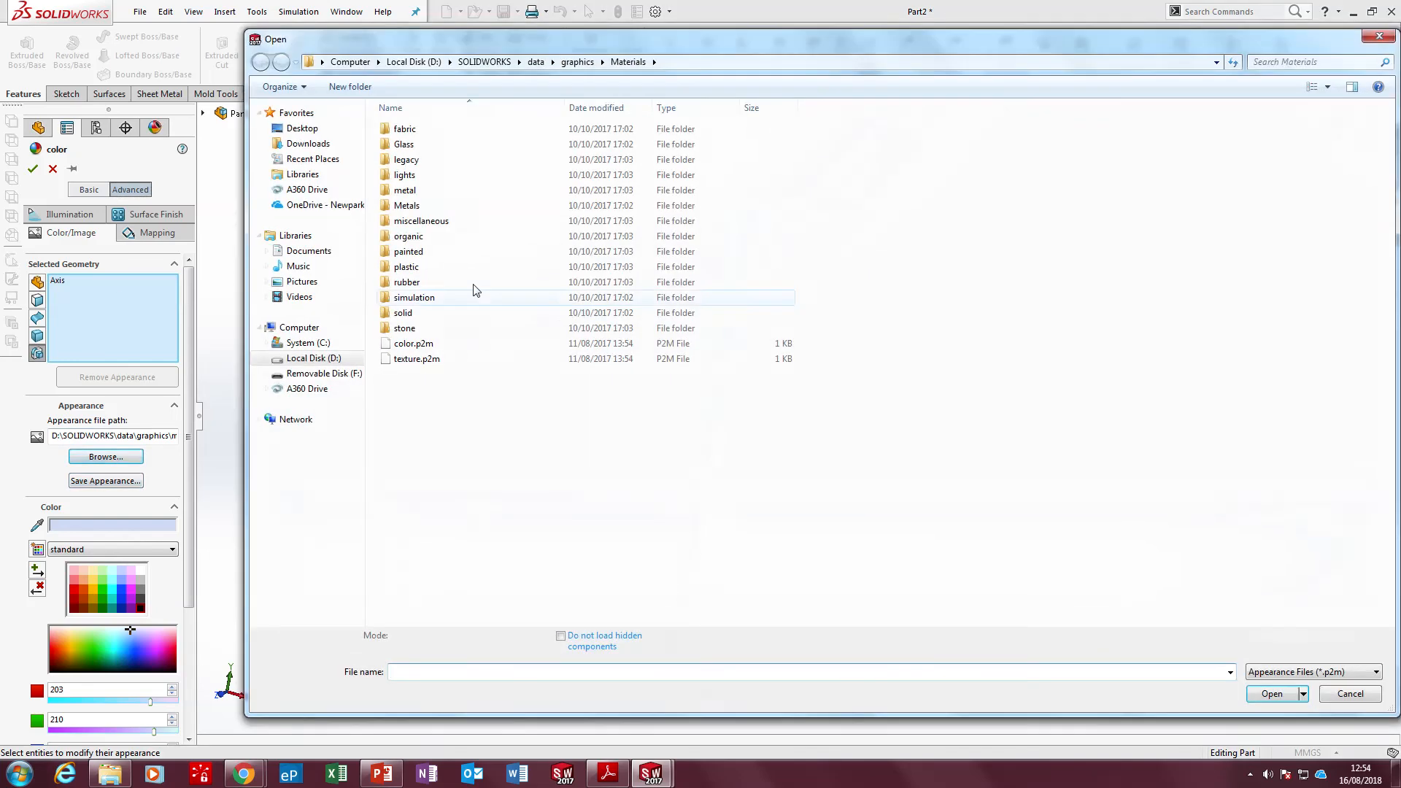
{"action": "double_click", "coordinate": [431, 235]}
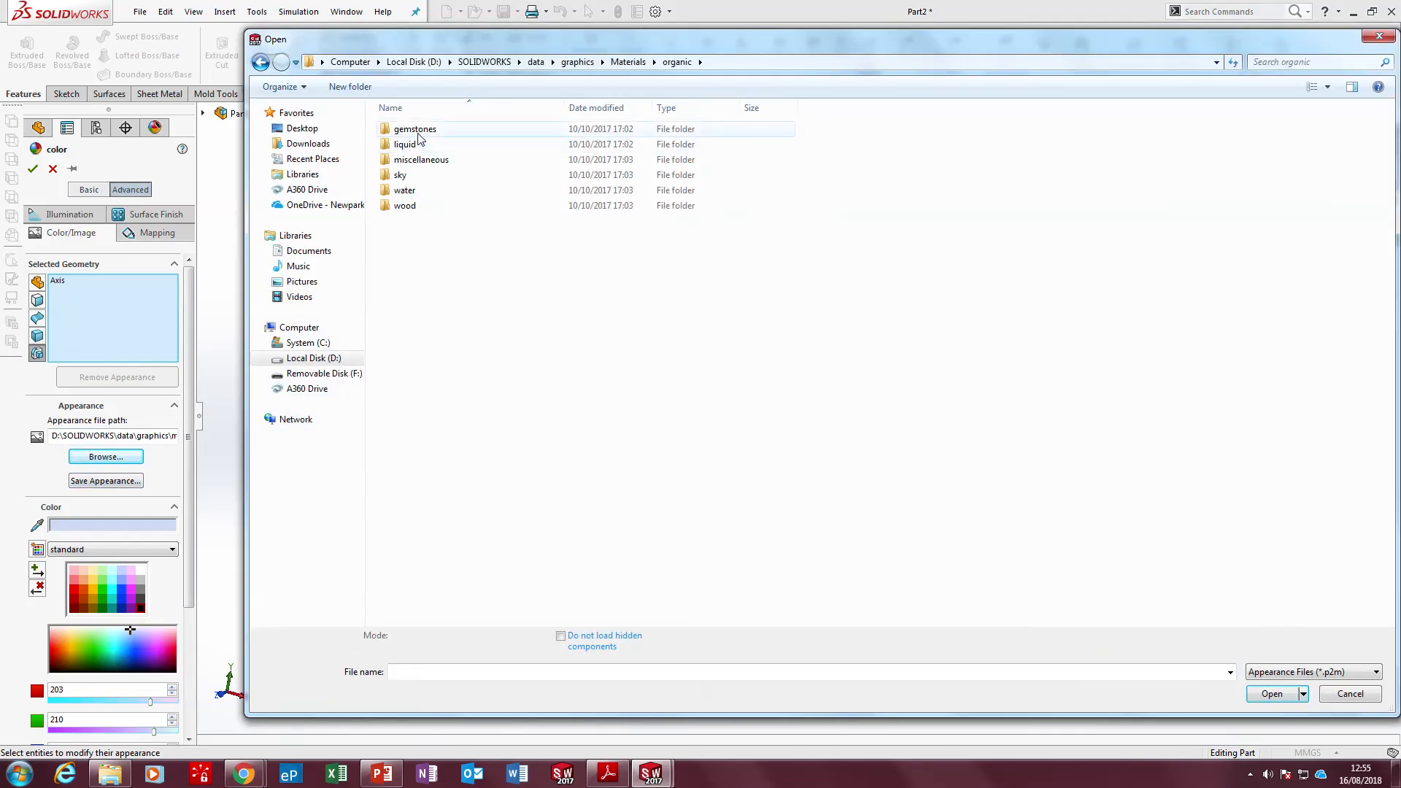
{"action": "double_click", "coordinate": [405, 208]}
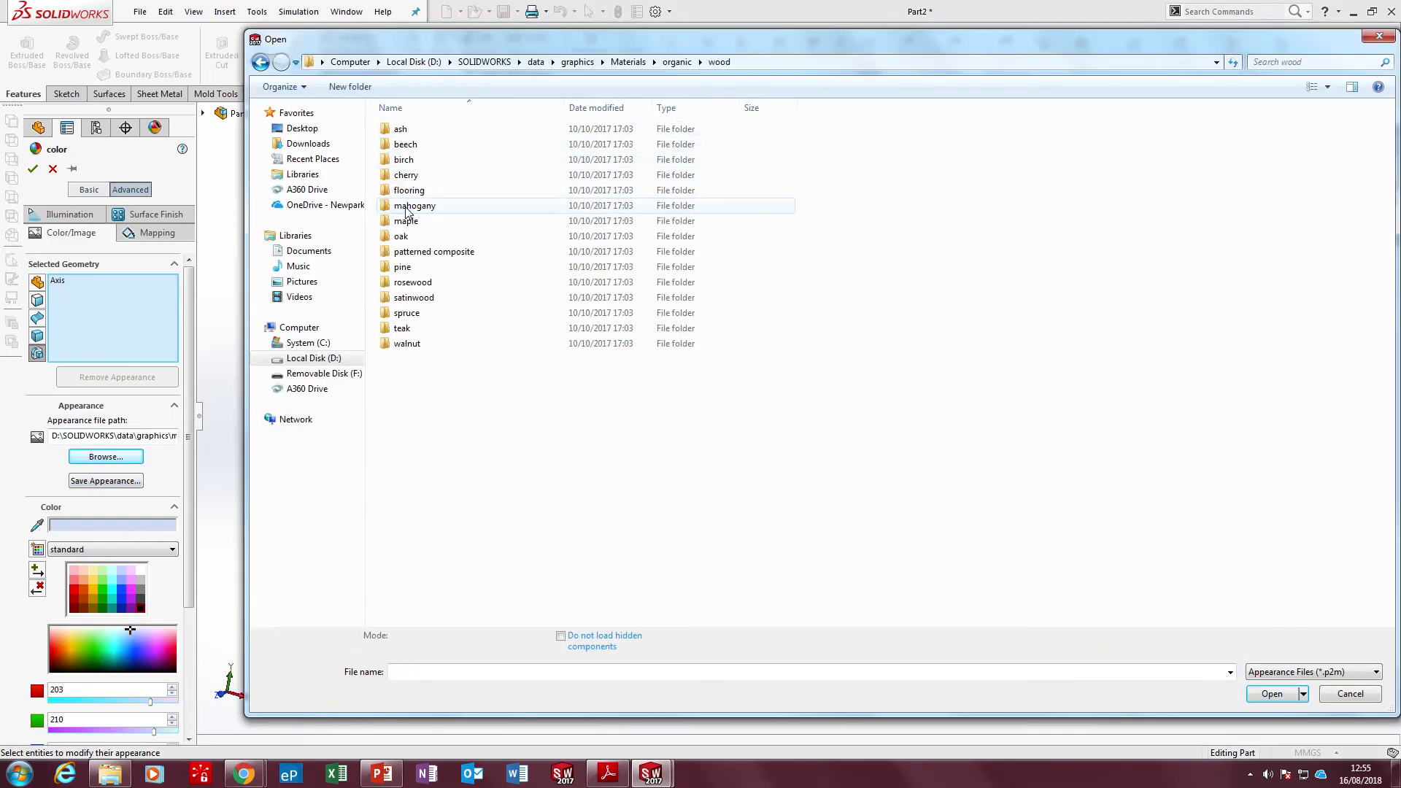
{"action": "double_click", "coordinate": [405, 143]}
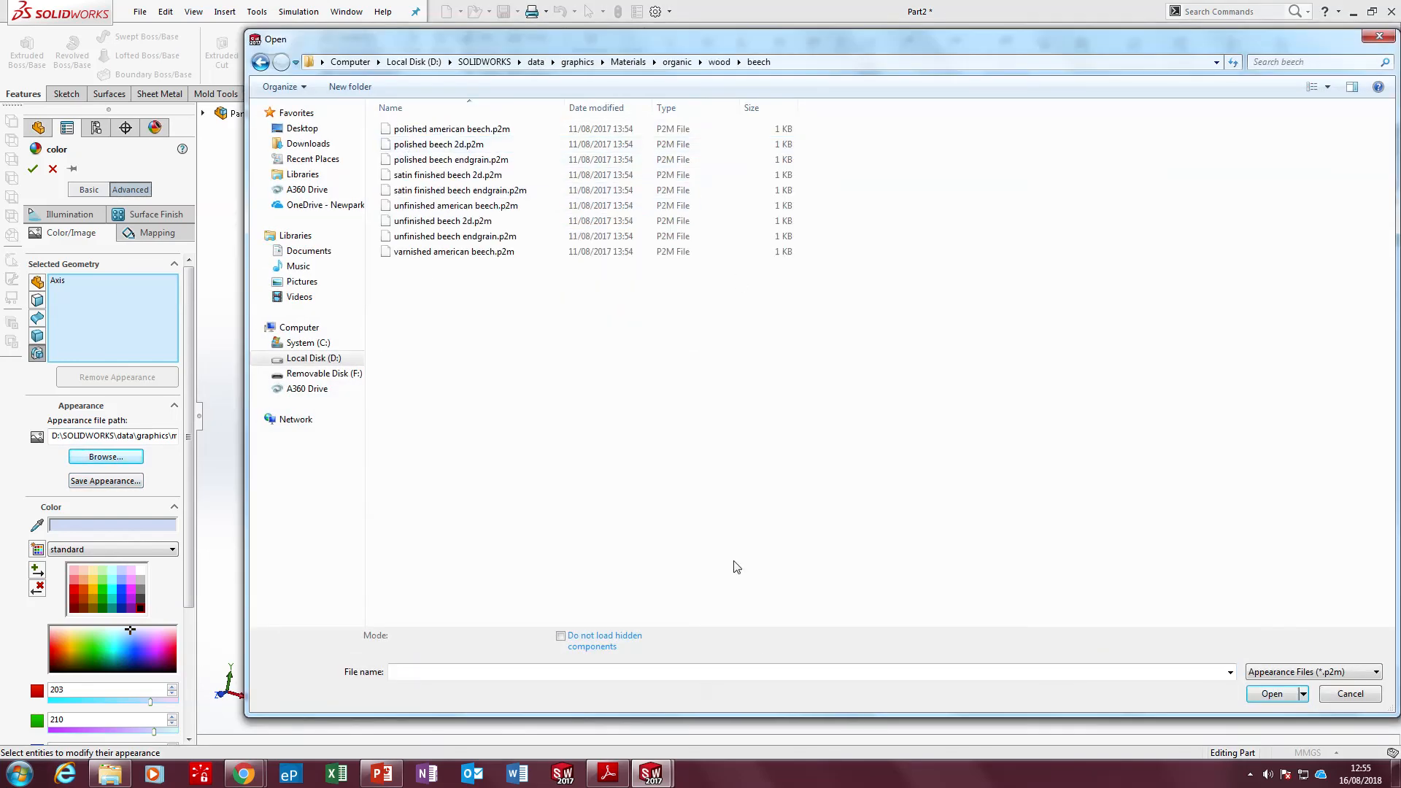
{"action": "left_click", "coordinate": [435, 146]}
{"action": "double_click", "coordinate": [438, 149]}
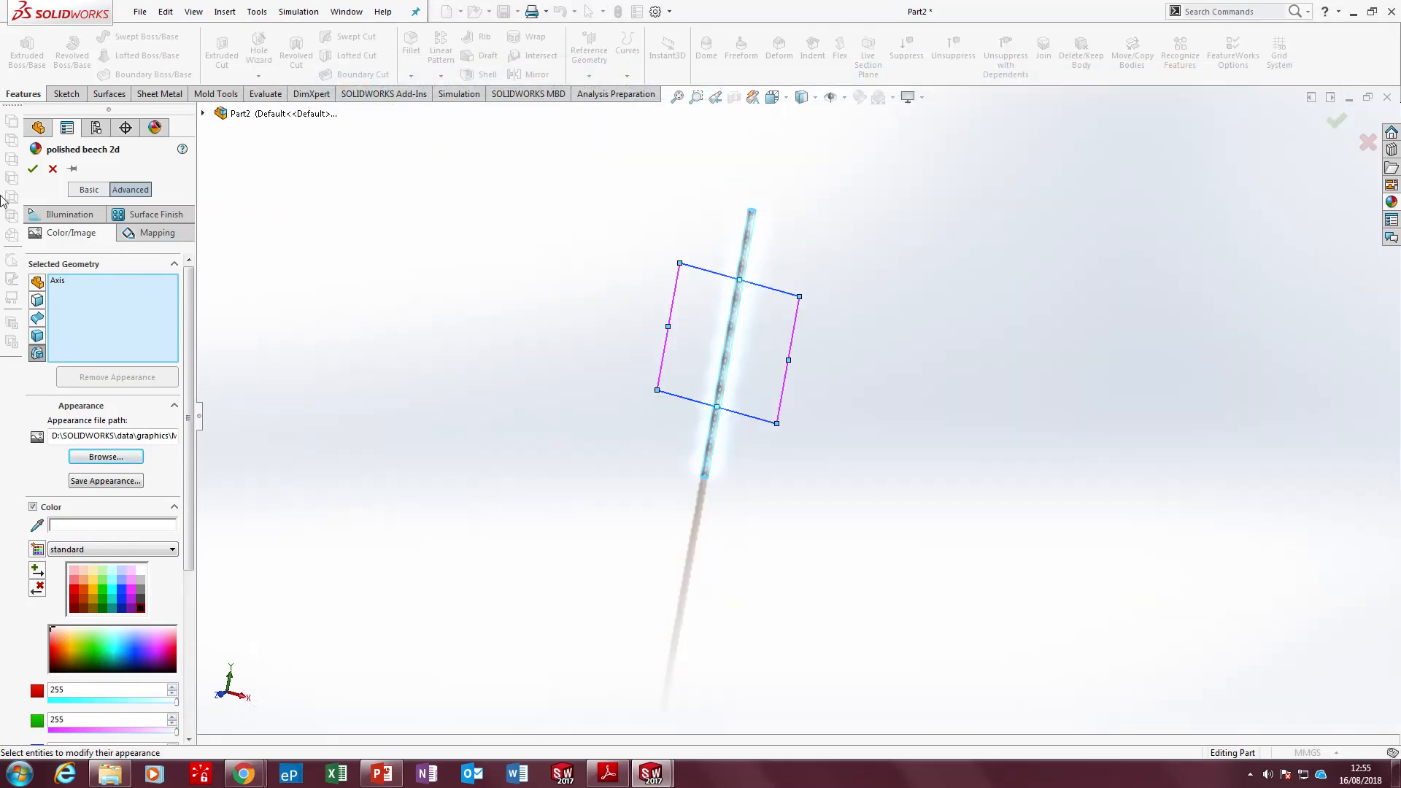
{"action": "left_click", "coordinate": [33, 168]}
{"action": "scroll", "coordinate": [738, 319], "scroll_direction": "down", "scroll_amount": 3}
{"action": "scroll", "coordinate": [863, 244], "scroll_direction": "up", "scroll_amount": 2}
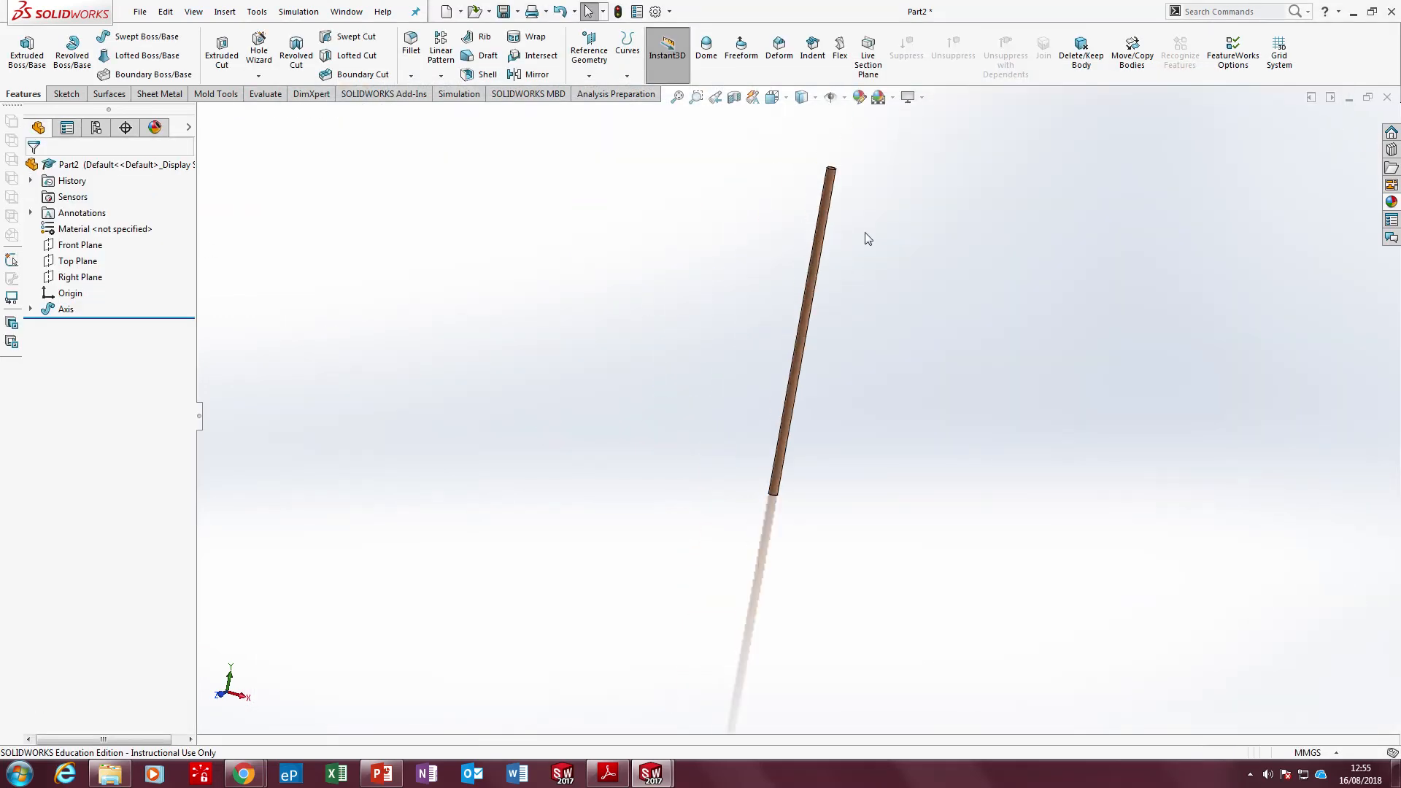
{"action": "scroll", "coordinate": [867, 219], "scroll_direction": "down", "scroll_amount": 3}
{"action": "scroll", "coordinate": [861, 215], "scroll_direction": "down", "scroll_amount": 3}
{"action": "left_click", "coordinate": [485, 75]}
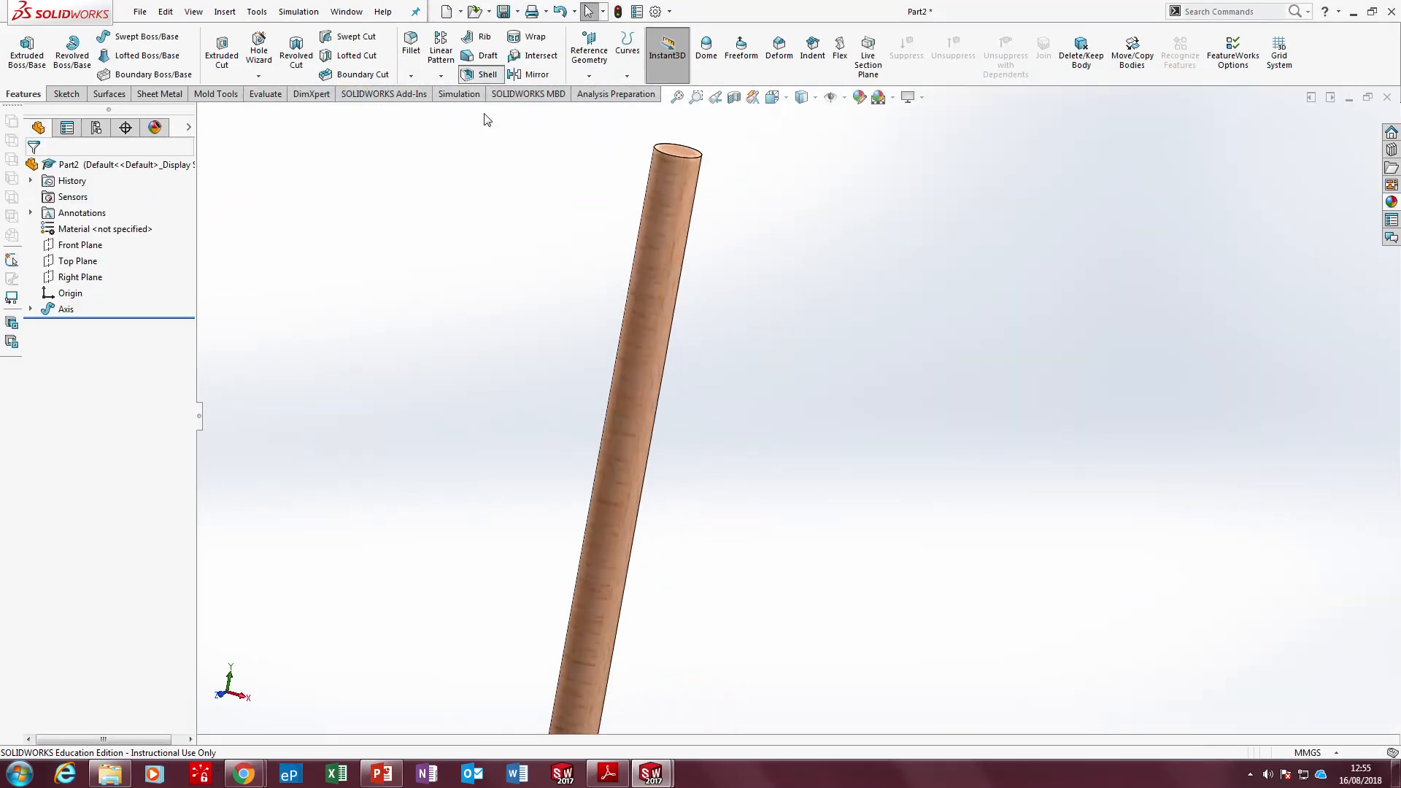
{"action": "left_click", "coordinate": [52, 169]}
Save the part as Axis in the rotation sign folder and switch to the lesson slides in PowerPoint
{"action": "left_click", "coordinate": [506, 13]}
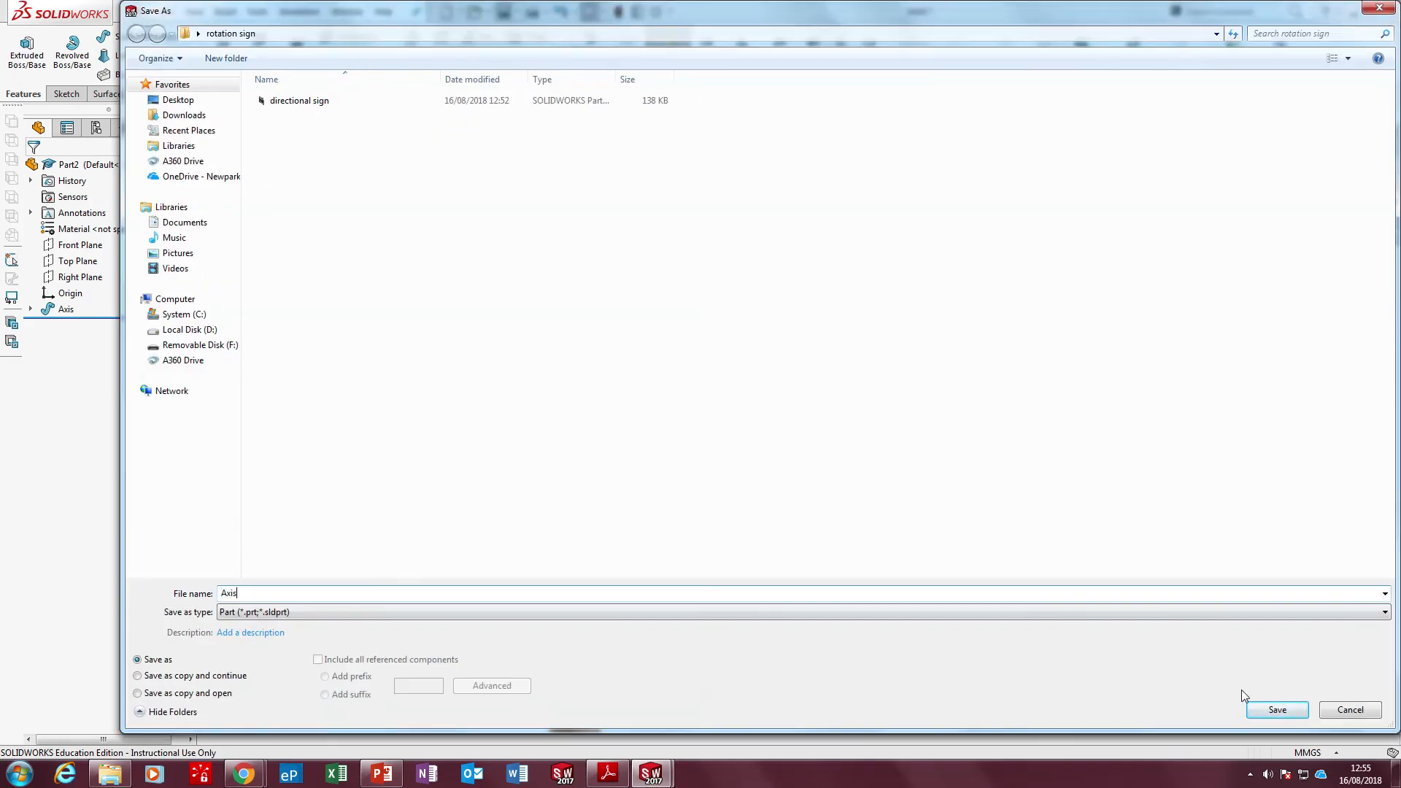
{"action": "left_click", "coordinate": [1277, 710]}
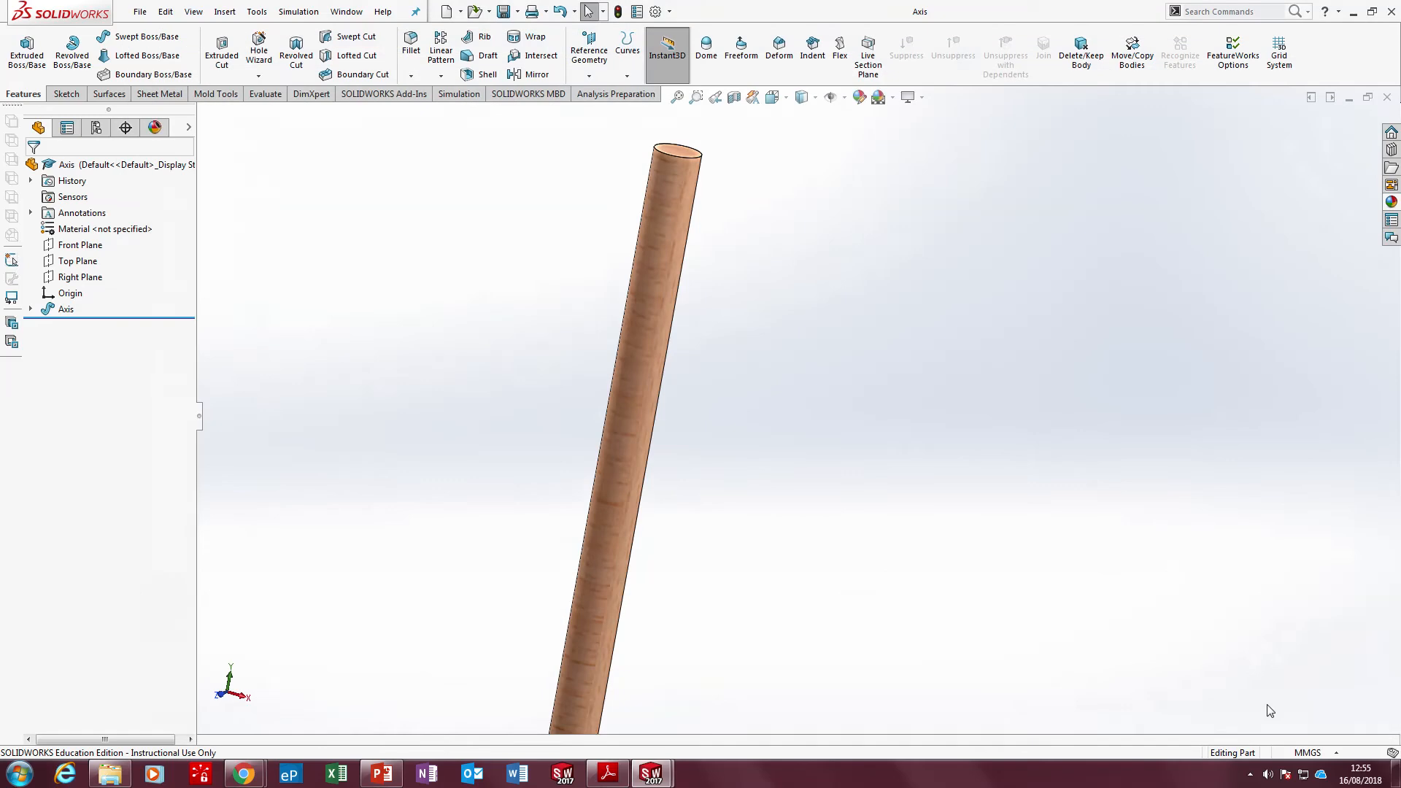
{"action": "left_click", "coordinate": [392, 768]}
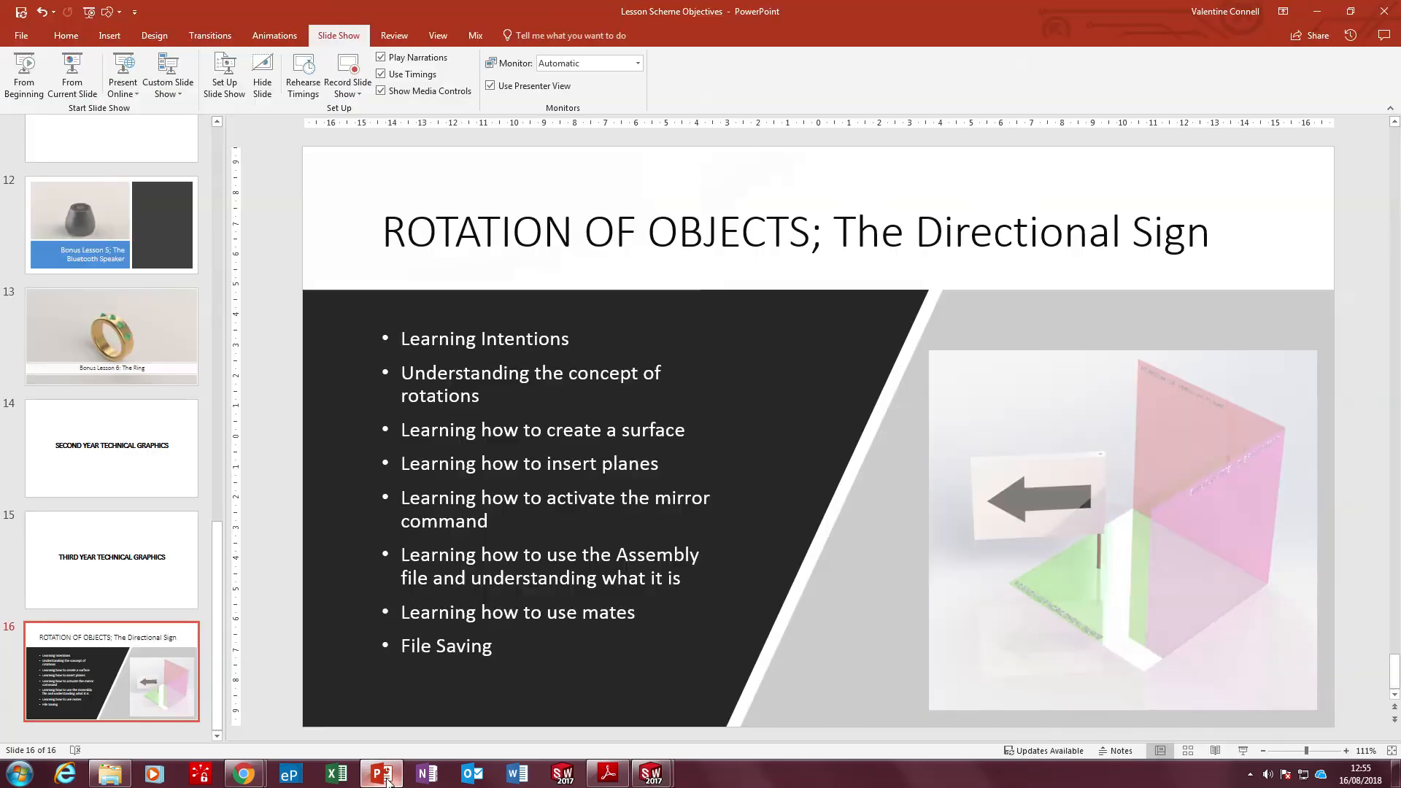
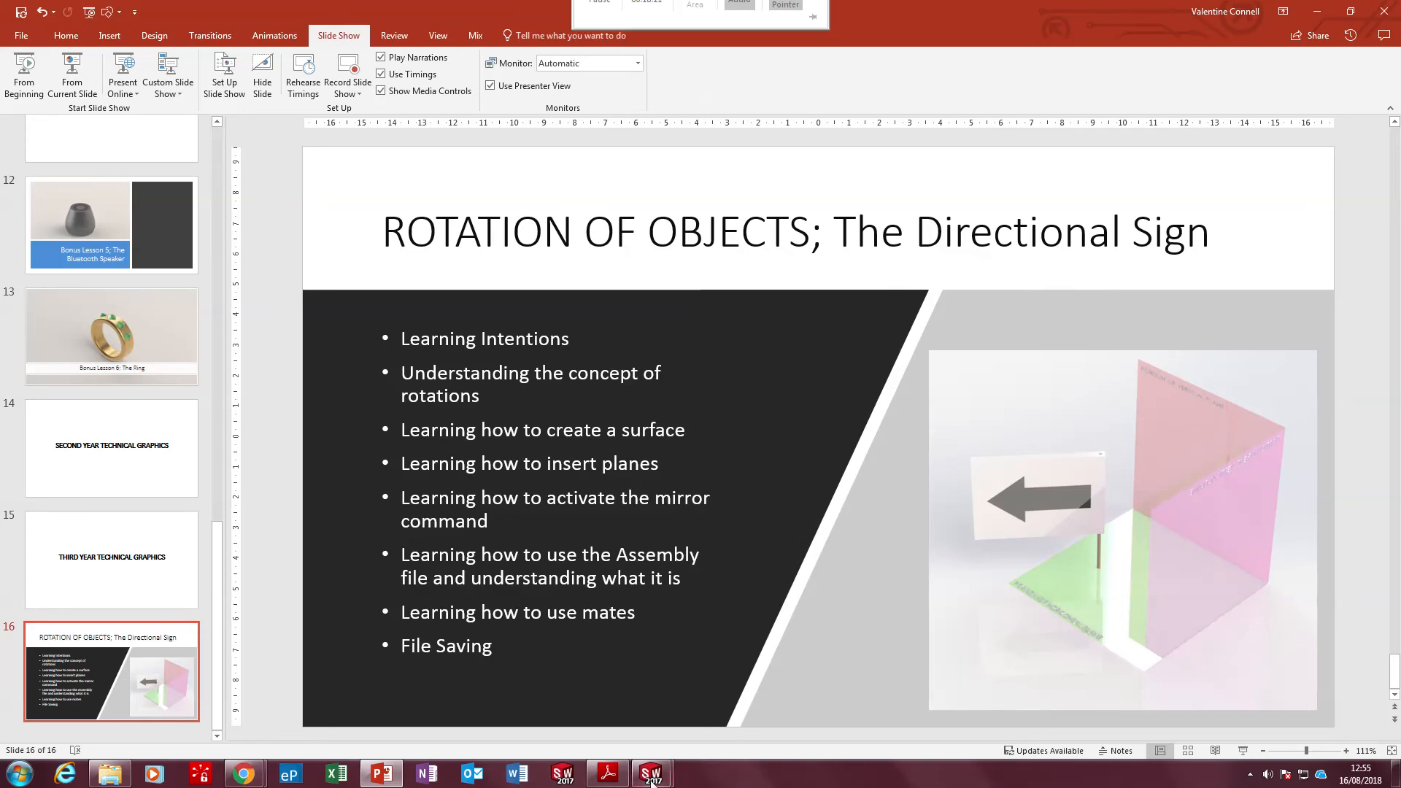
Switch back to SOLIDWORKS and create a new document from the Part template
{"action": "mouse_move", "coordinate": [653, 779]}
{"action": "left_click", "coordinate": [718, 689]}
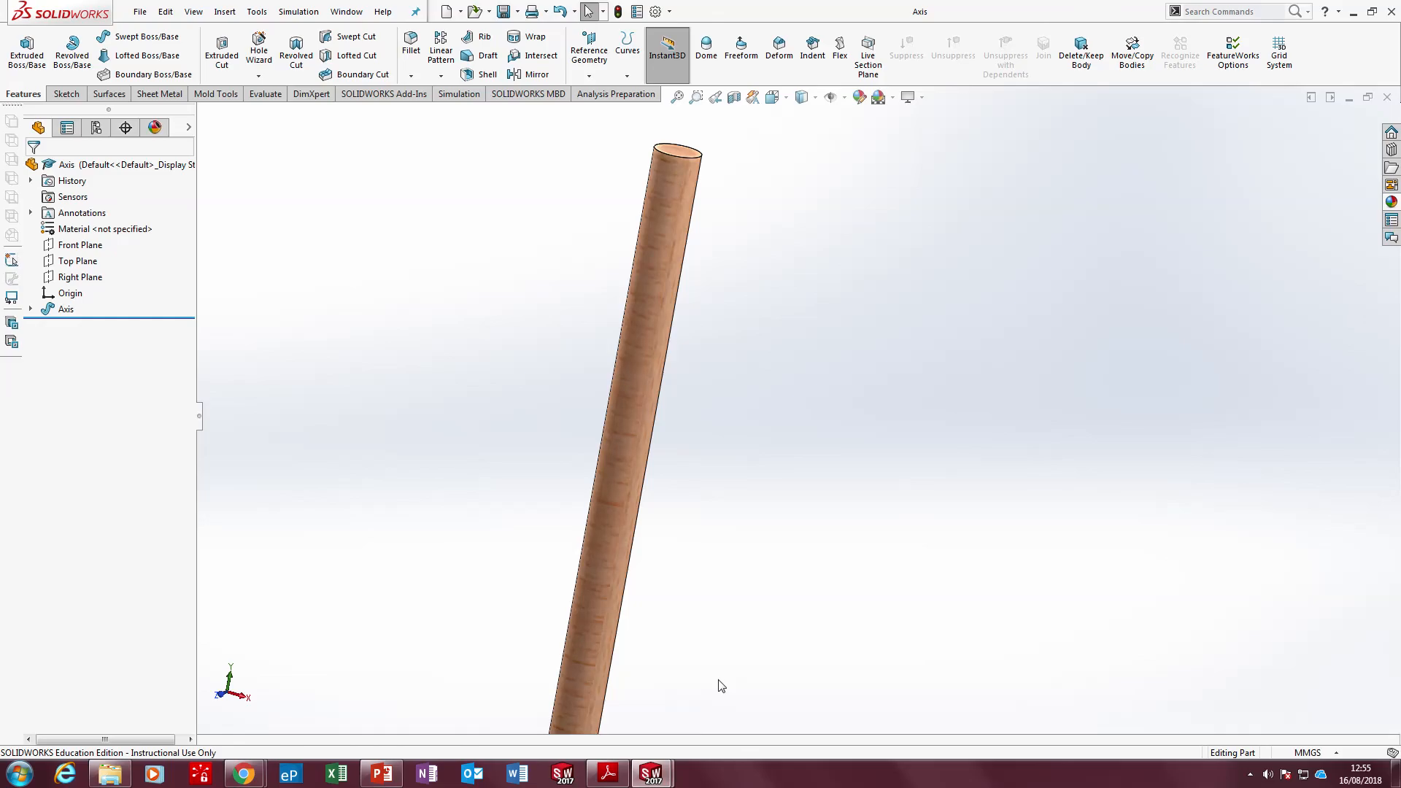
{"action": "double_click", "coordinate": [732, 9]}
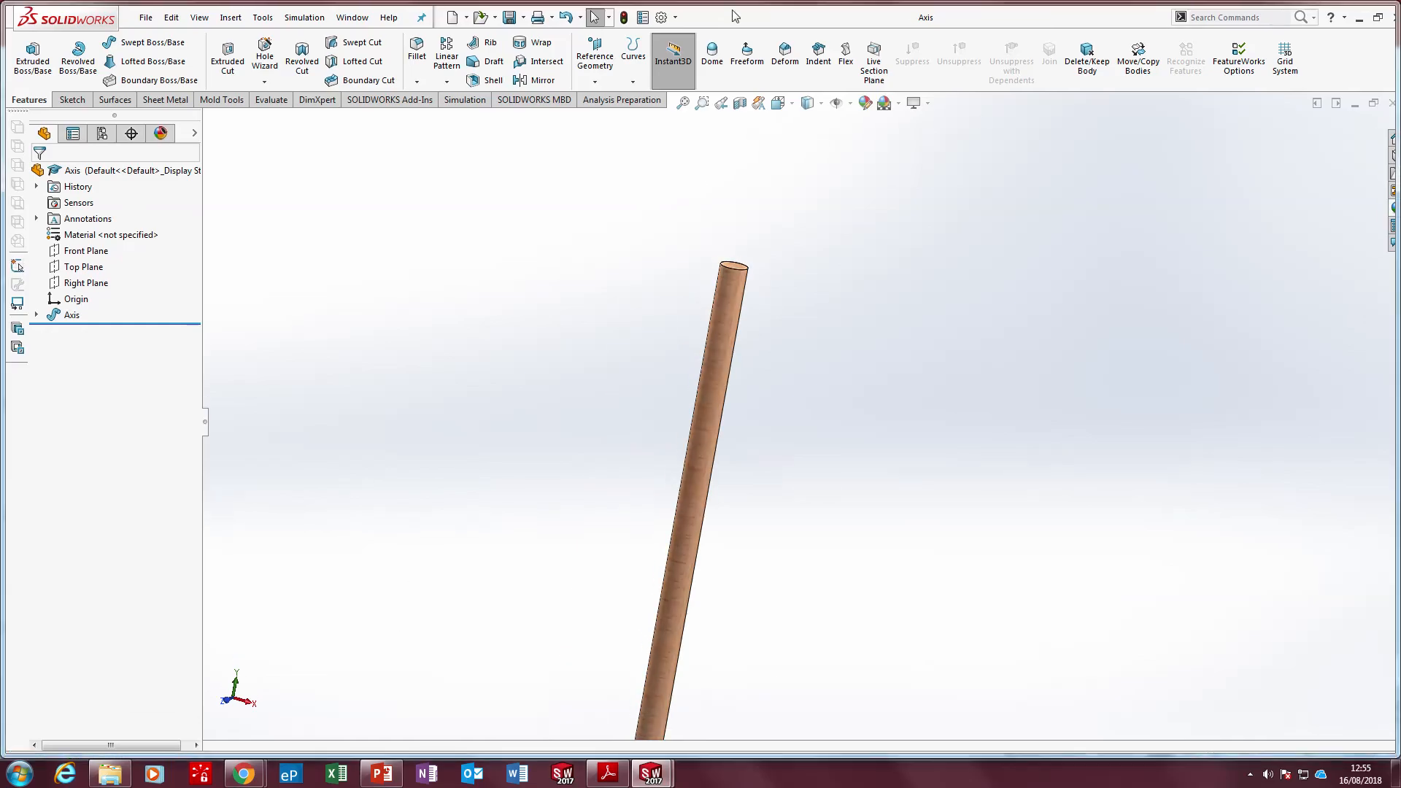
{"action": "left_click", "coordinate": [452, 19]}
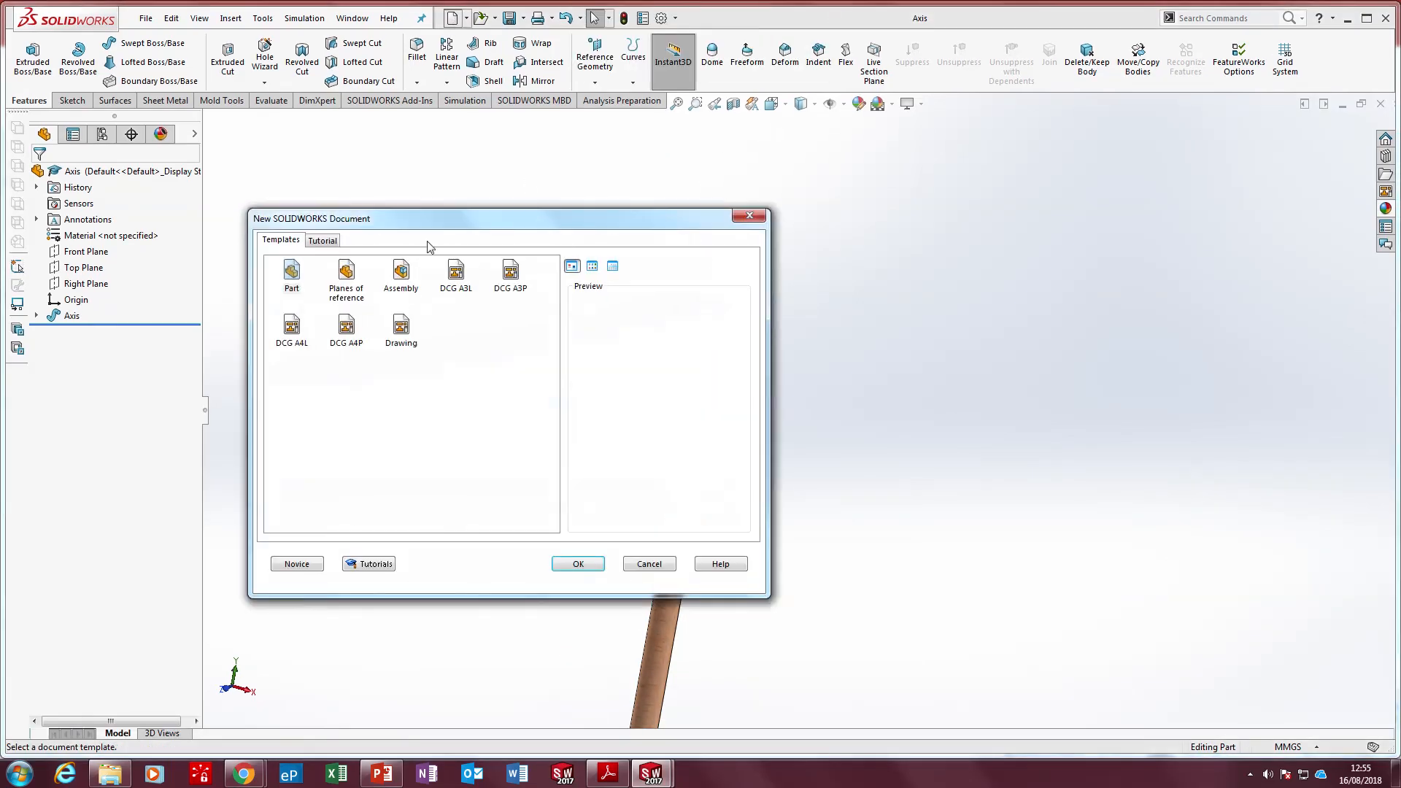
{"action": "left_click", "coordinate": [591, 566]}
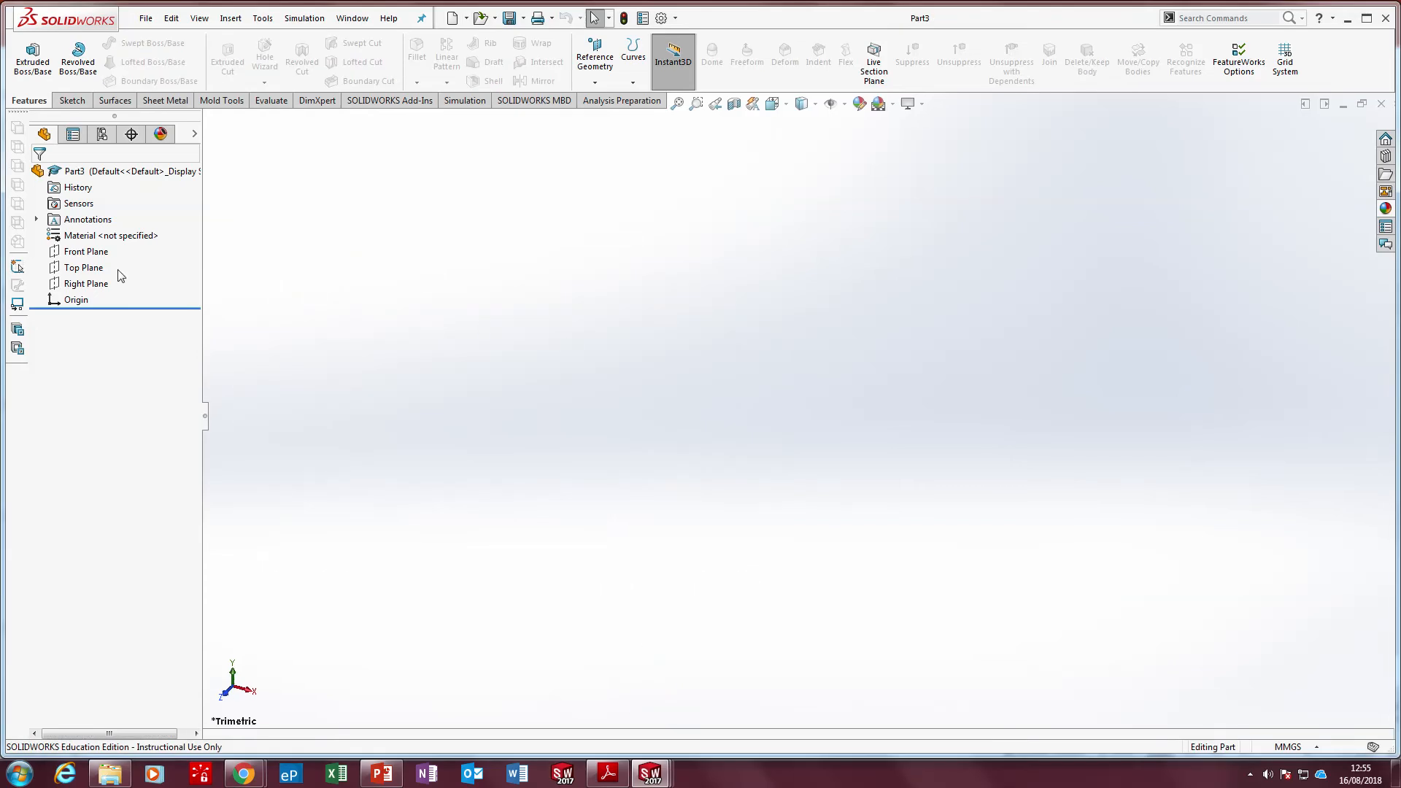
Sketch a corner rectangle about 180 mm wide and 164 mm high from the origin on the Front Plane
{"action": "left_click", "coordinate": [101, 253]}
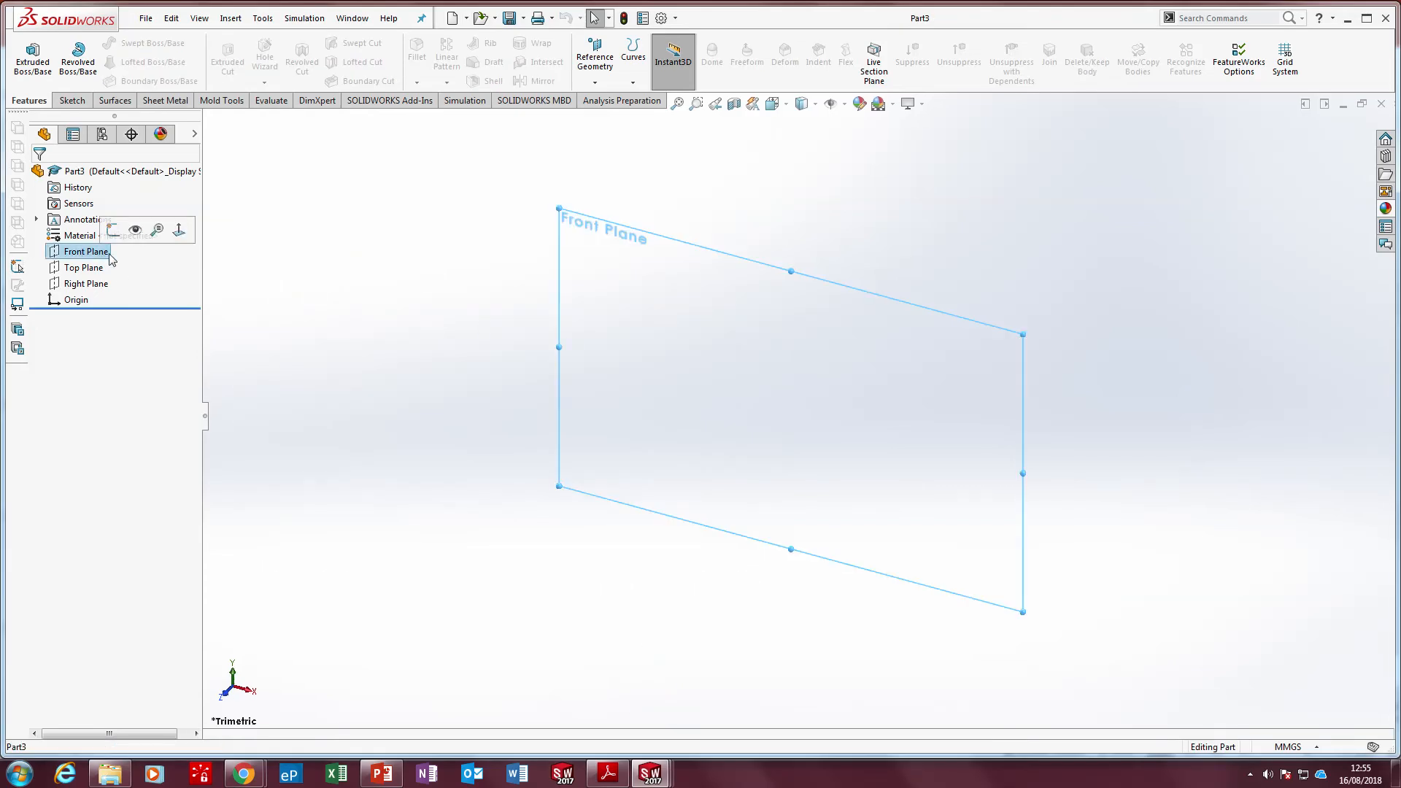
{"action": "key", "text": "ctrl+8"}
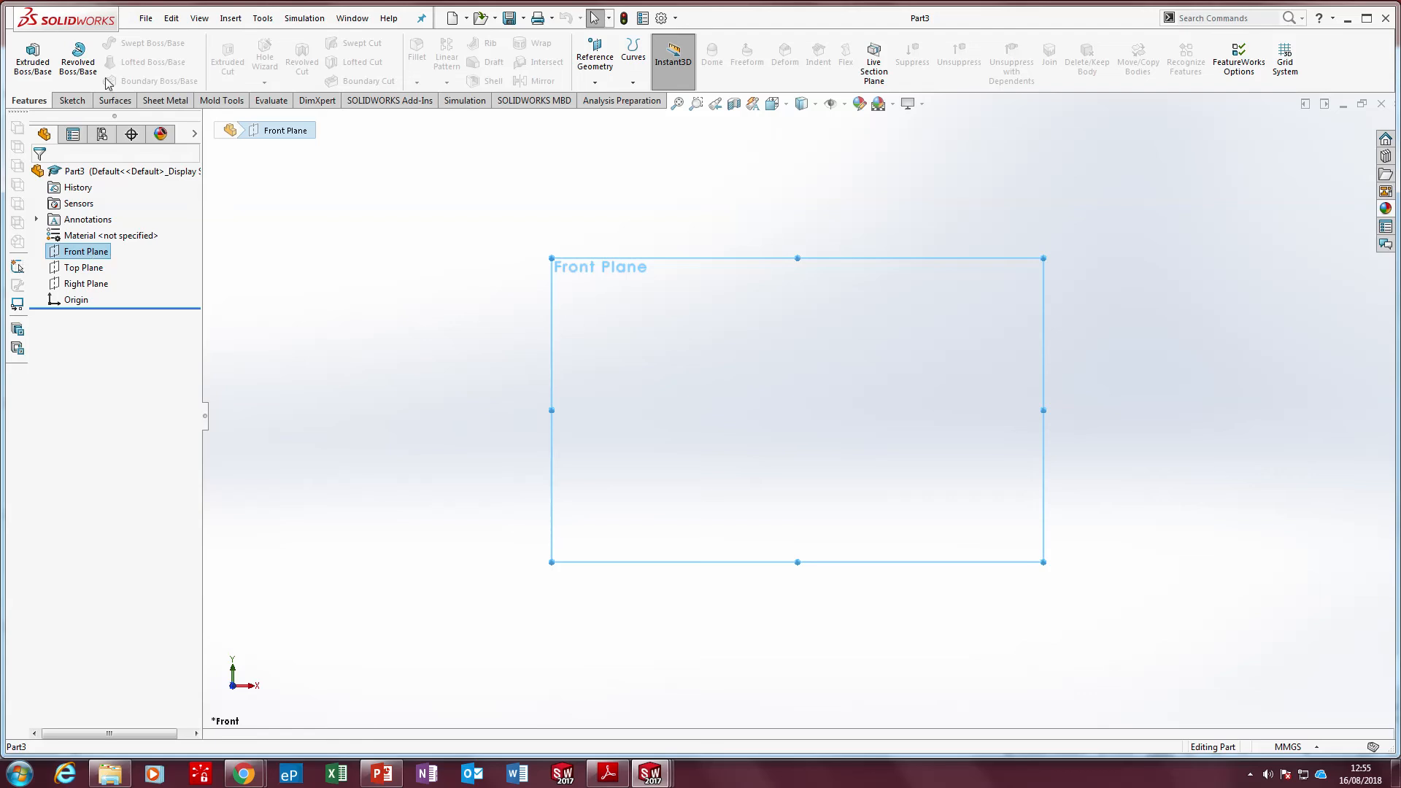
{"action": "left_click", "coordinate": [72, 100]}
{"action": "left_click", "coordinate": [27, 55]}
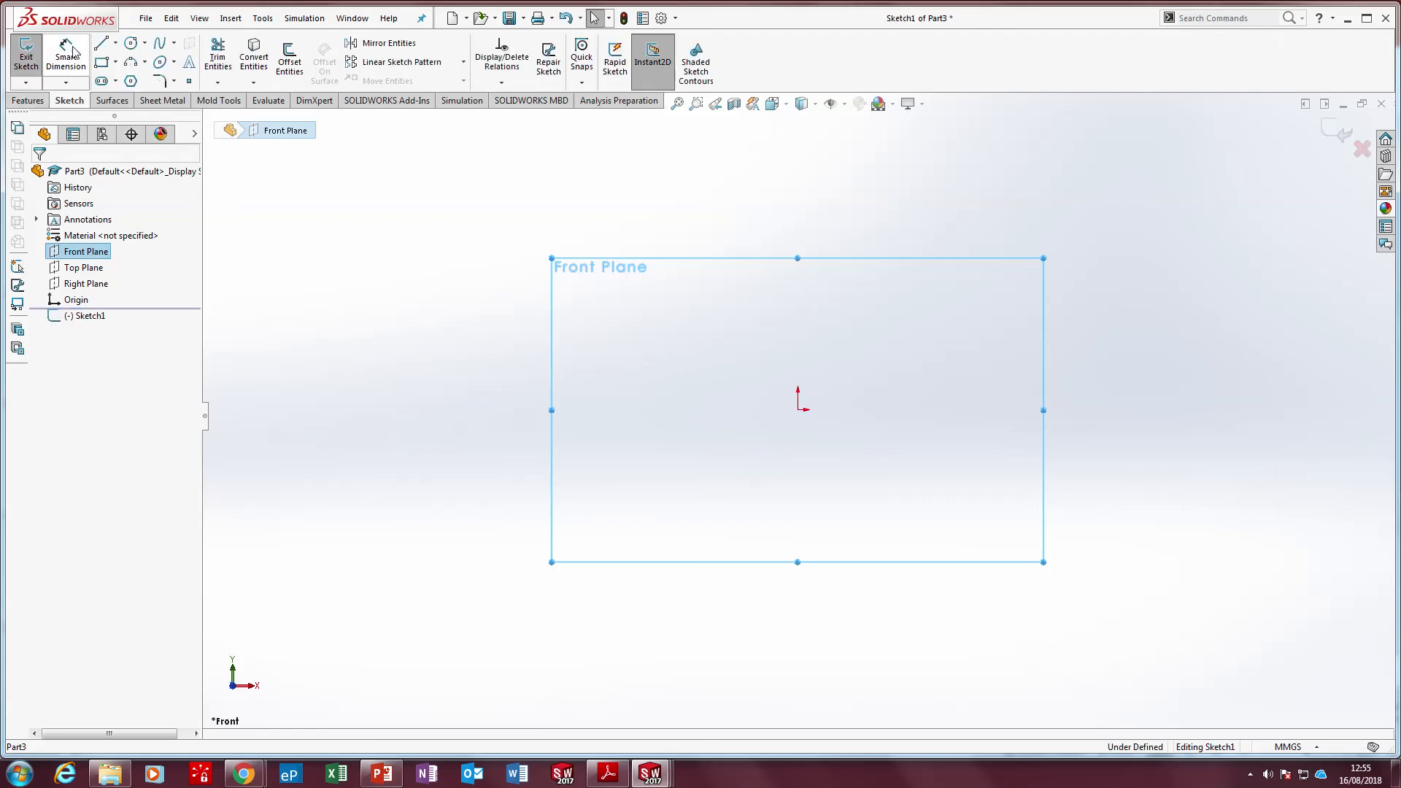
{"action": "left_click", "coordinate": [101, 63]}
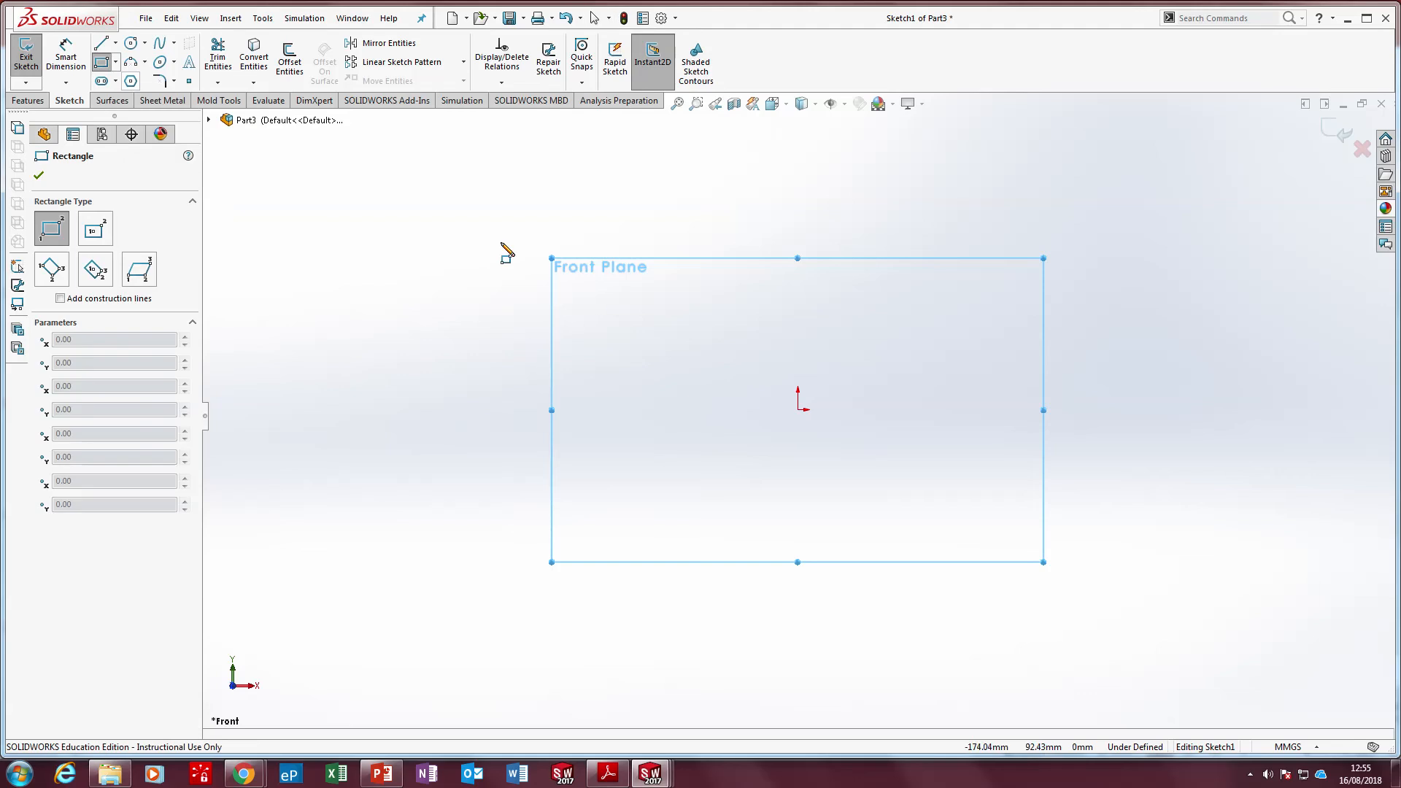
{"action": "left_click", "coordinate": [798, 410]}
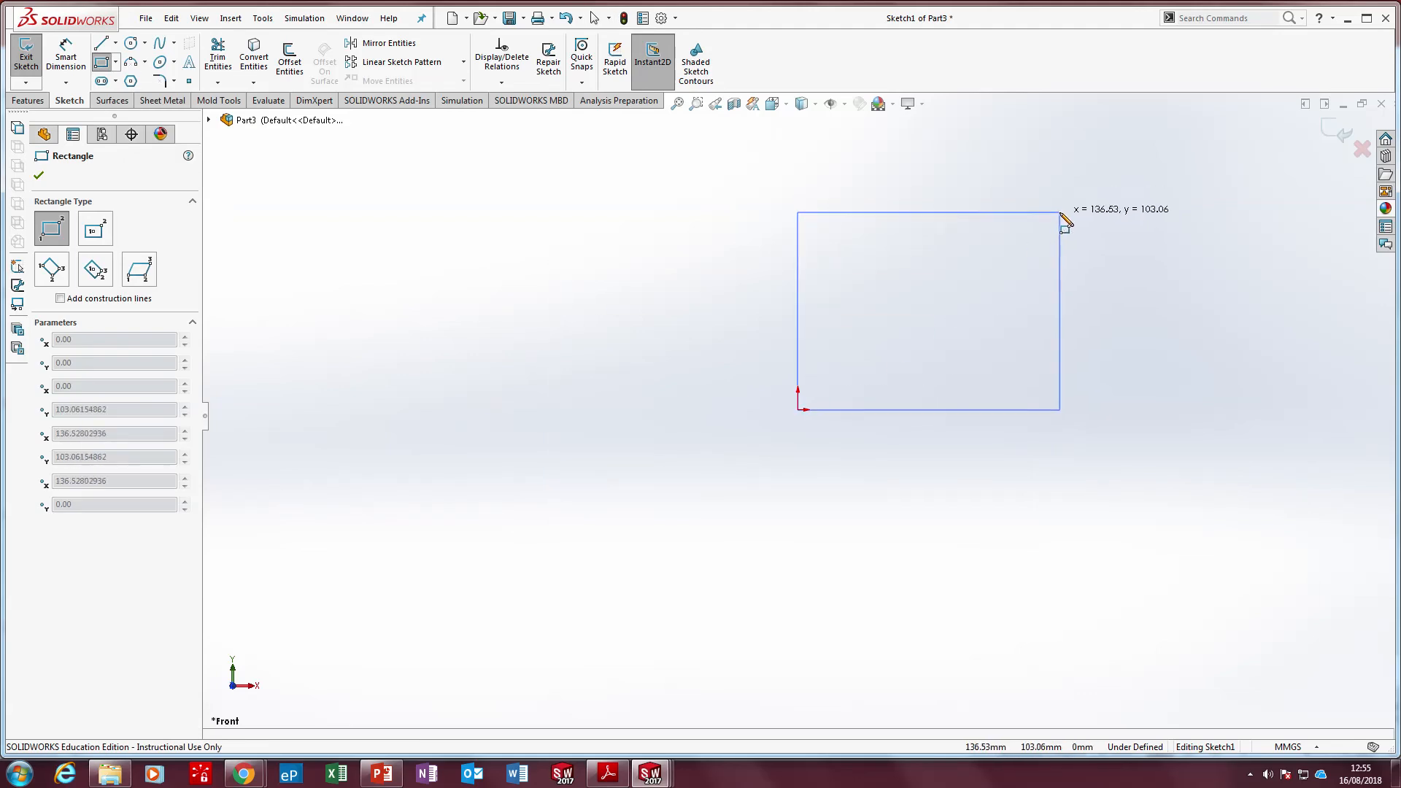
{"action": "left_click", "coordinate": [1085, 147]}
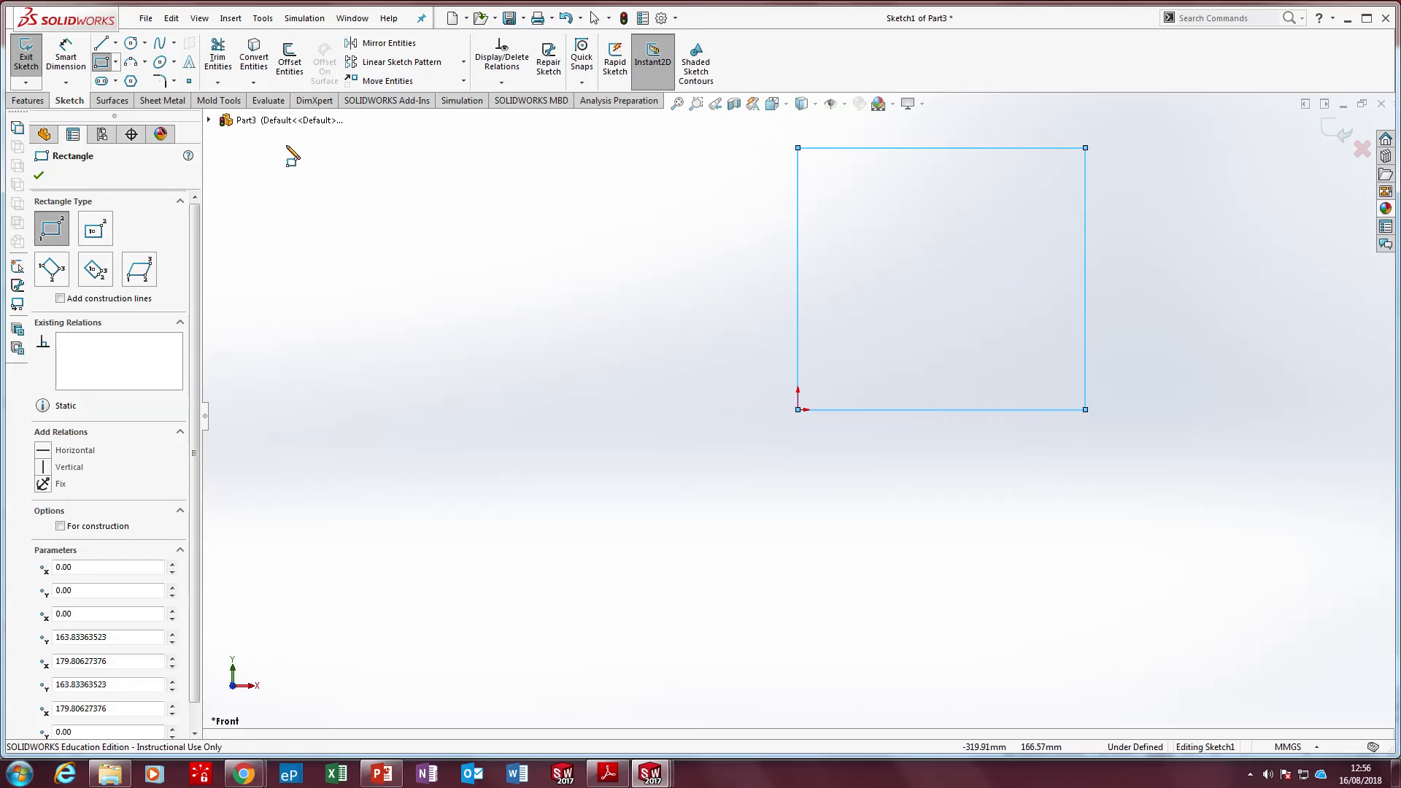
Add an Equal relation to all four sides of the rectangle
{"action": "left_click", "coordinate": [66, 55]}
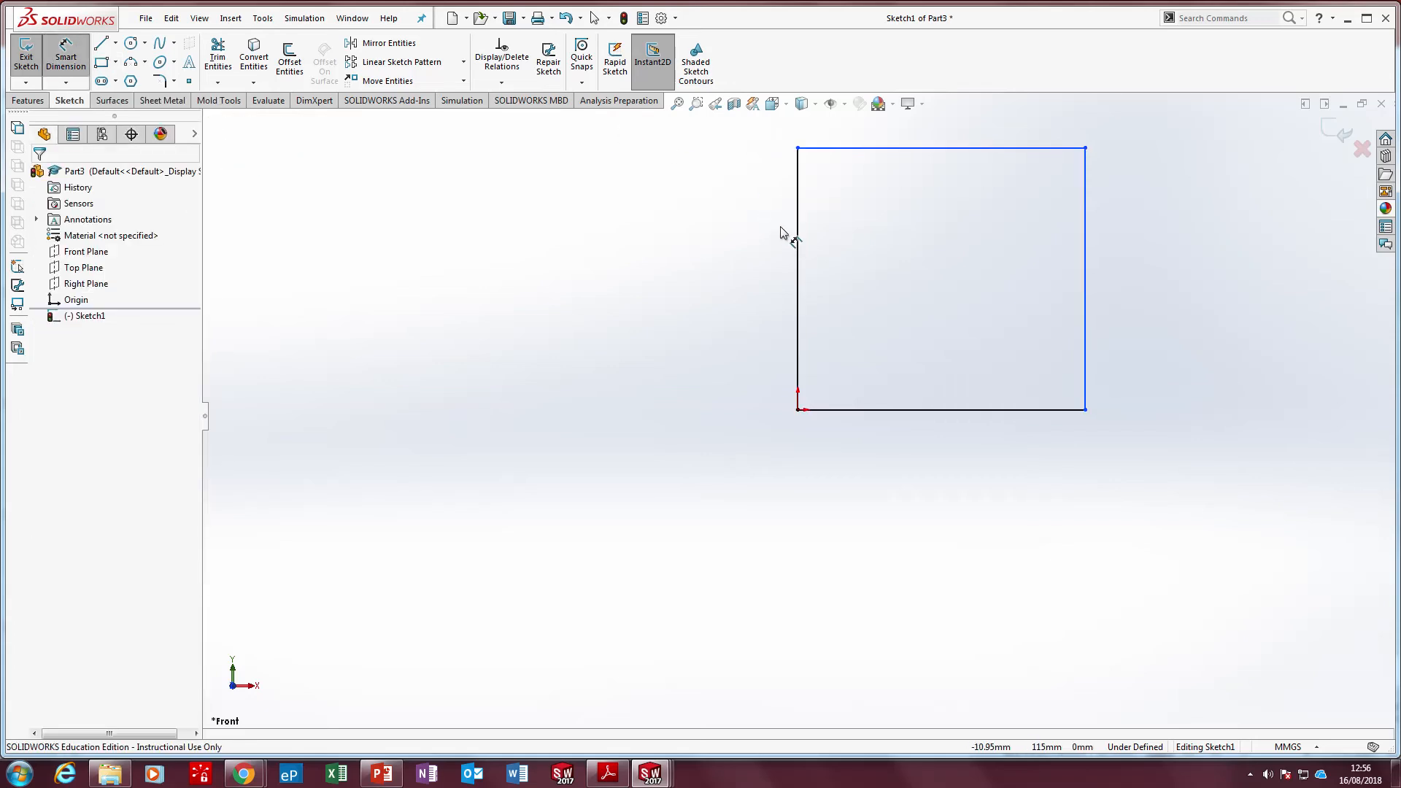
{"action": "key", "text": "Escape"}
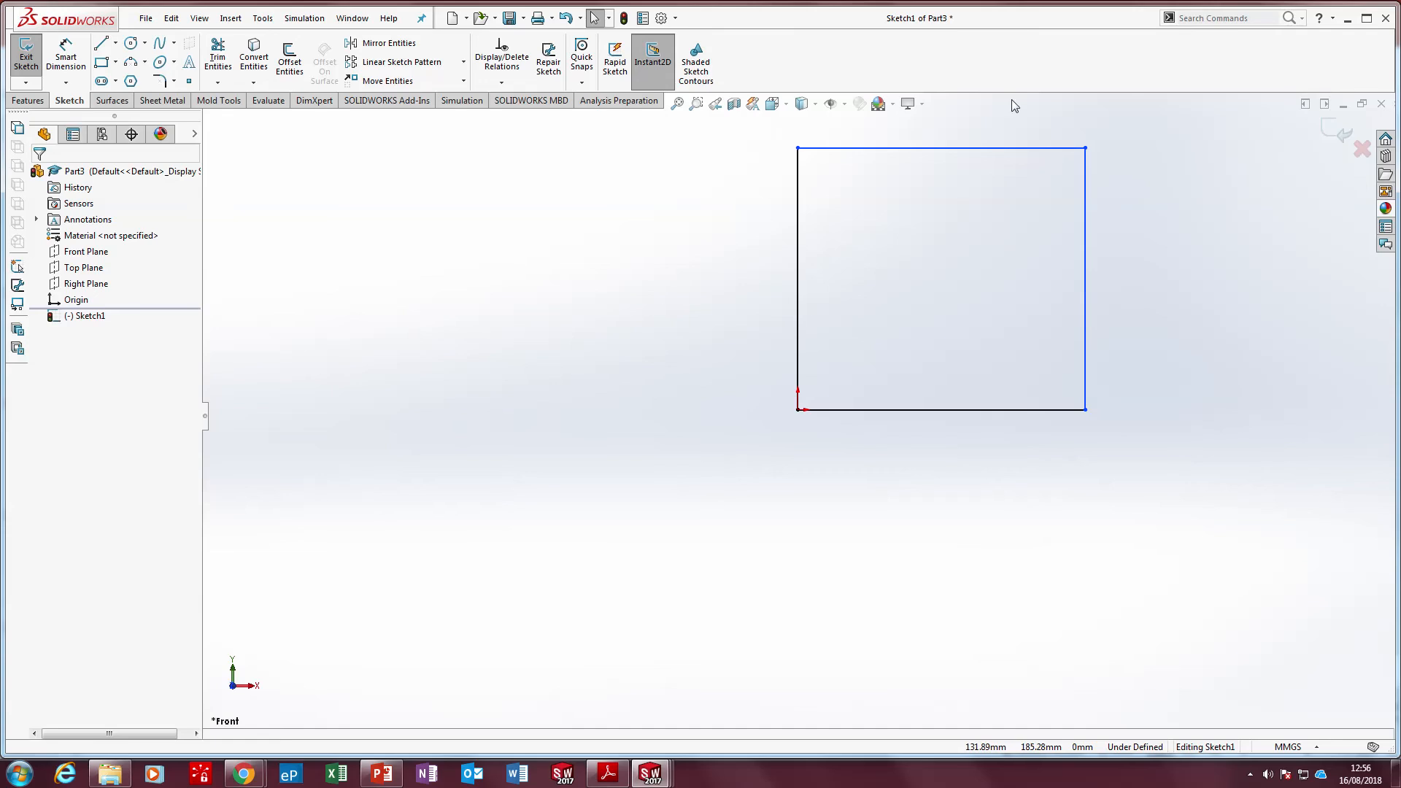
{"action": "left_click", "coordinate": [1016, 148]}
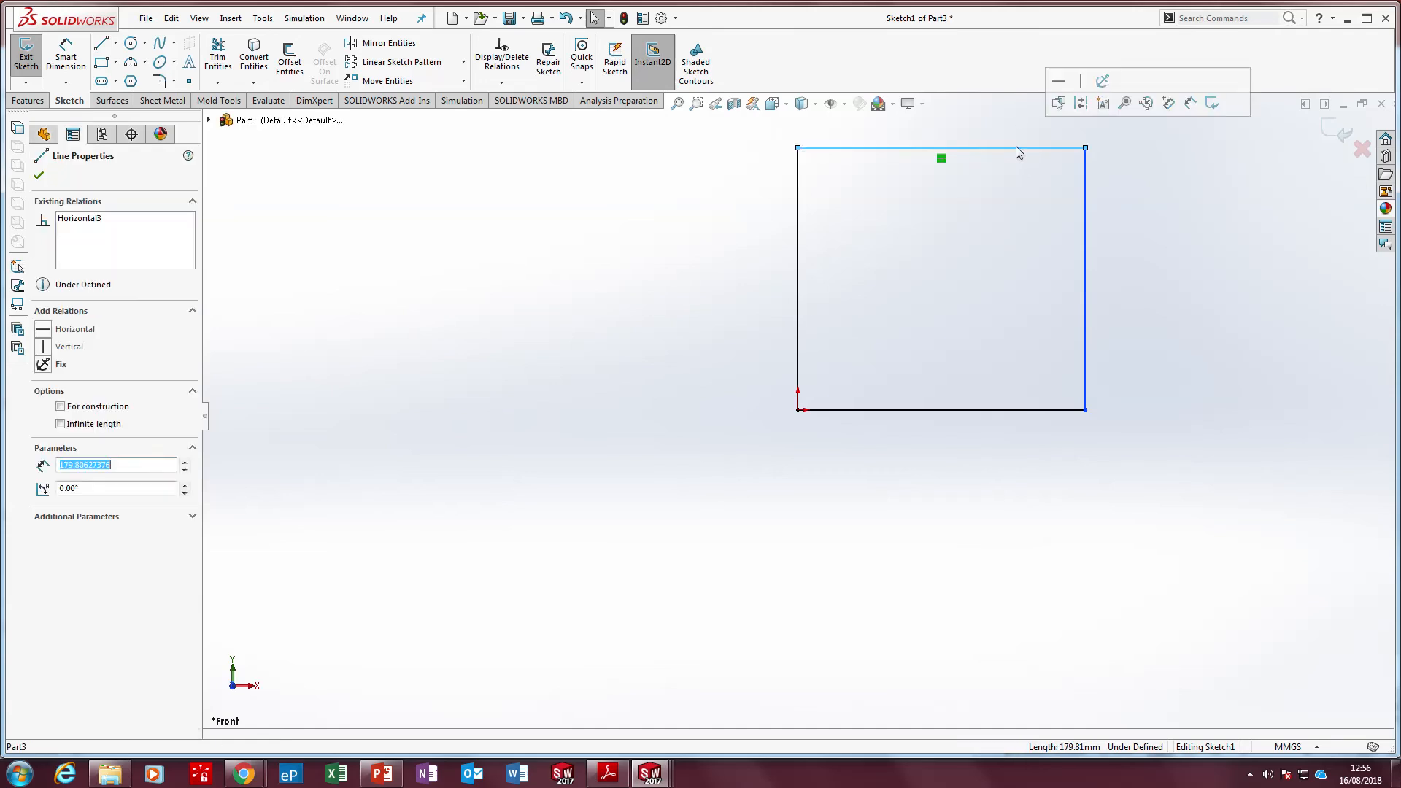
{"action": "left_click", "coordinate": [1086, 213], "text": "ctrl"}
{"action": "left_click", "coordinate": [1036, 410], "text": "ctrl"}
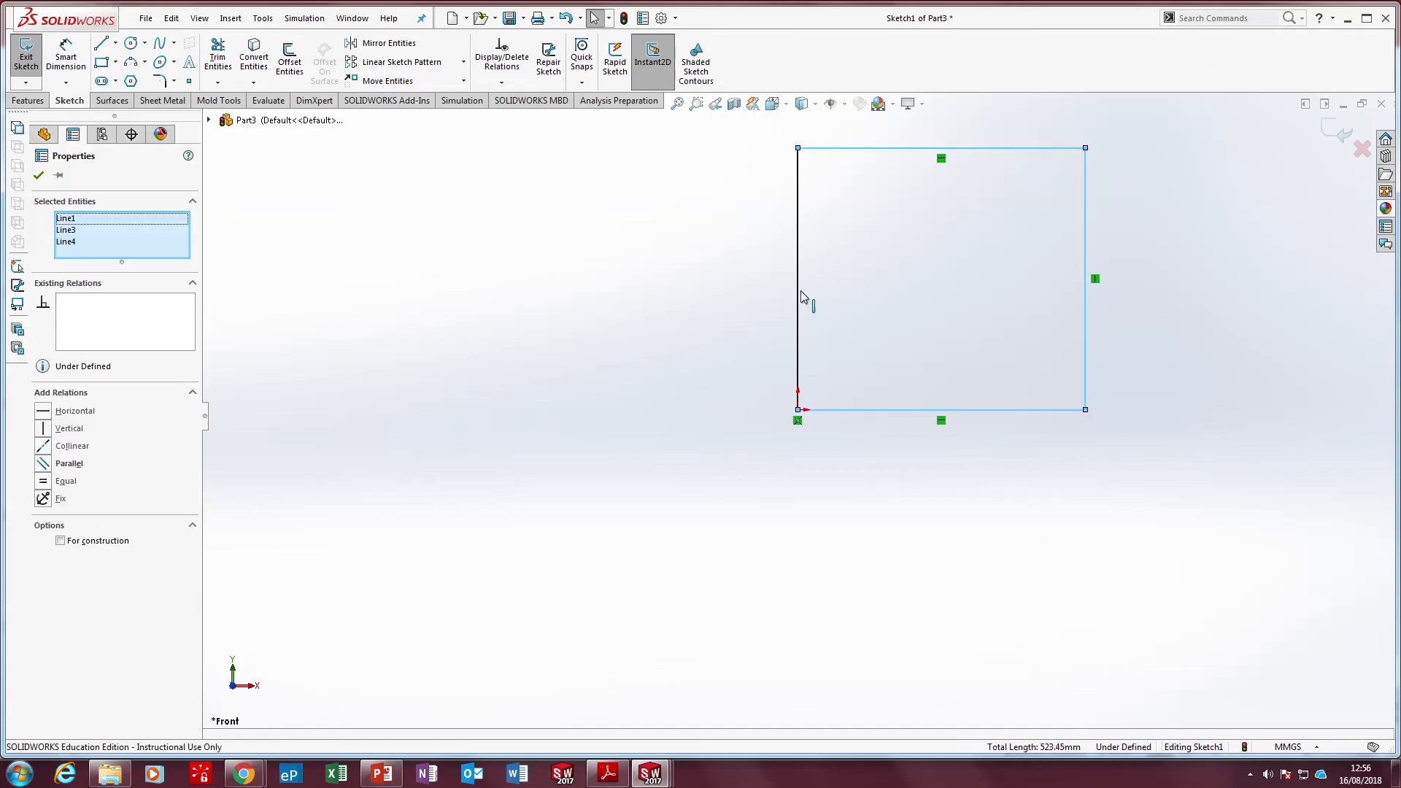
{"action": "left_click", "coordinate": [799, 282], "text": "ctrl"}
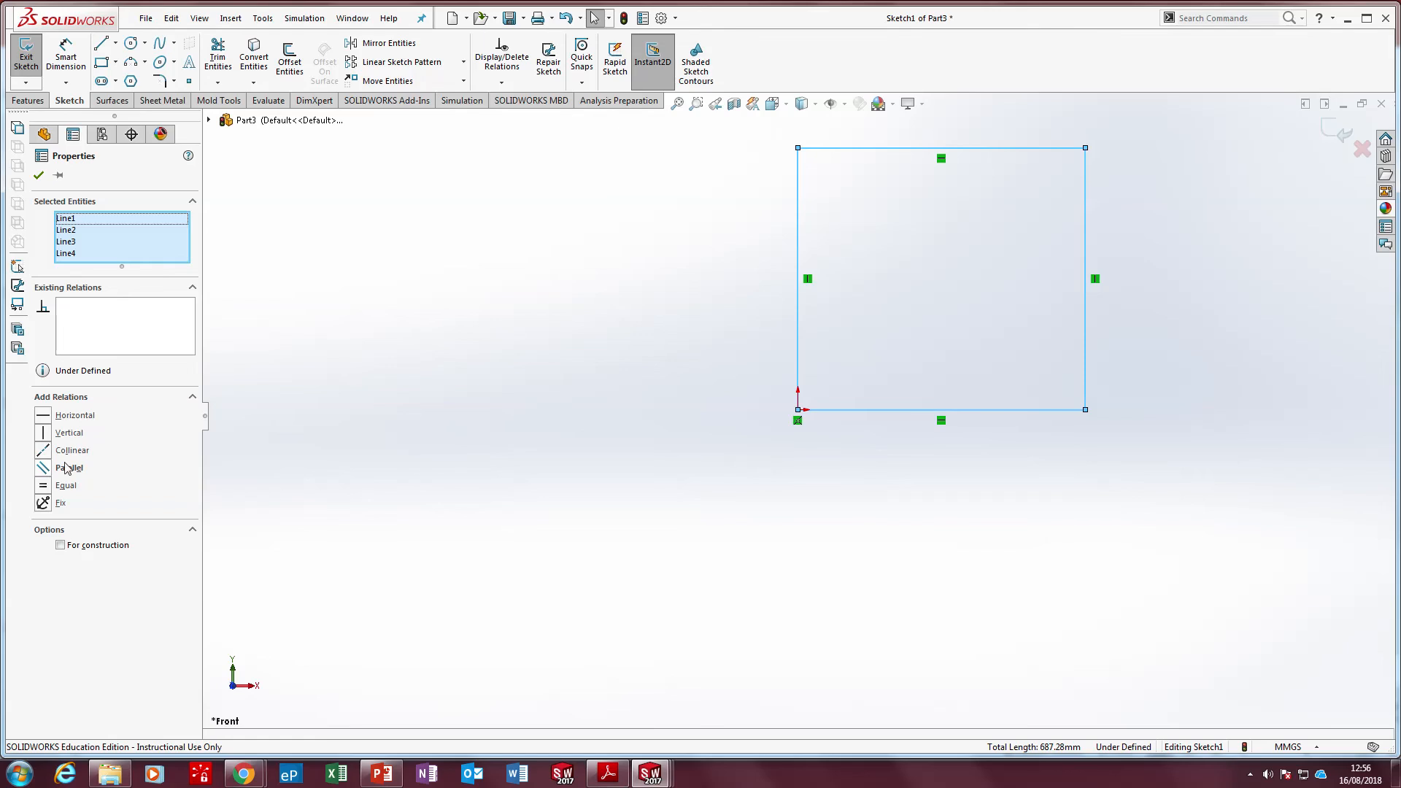
{"action": "left_click", "coordinate": [45, 486]}
{"action": "left_click", "coordinate": [325, 440]}
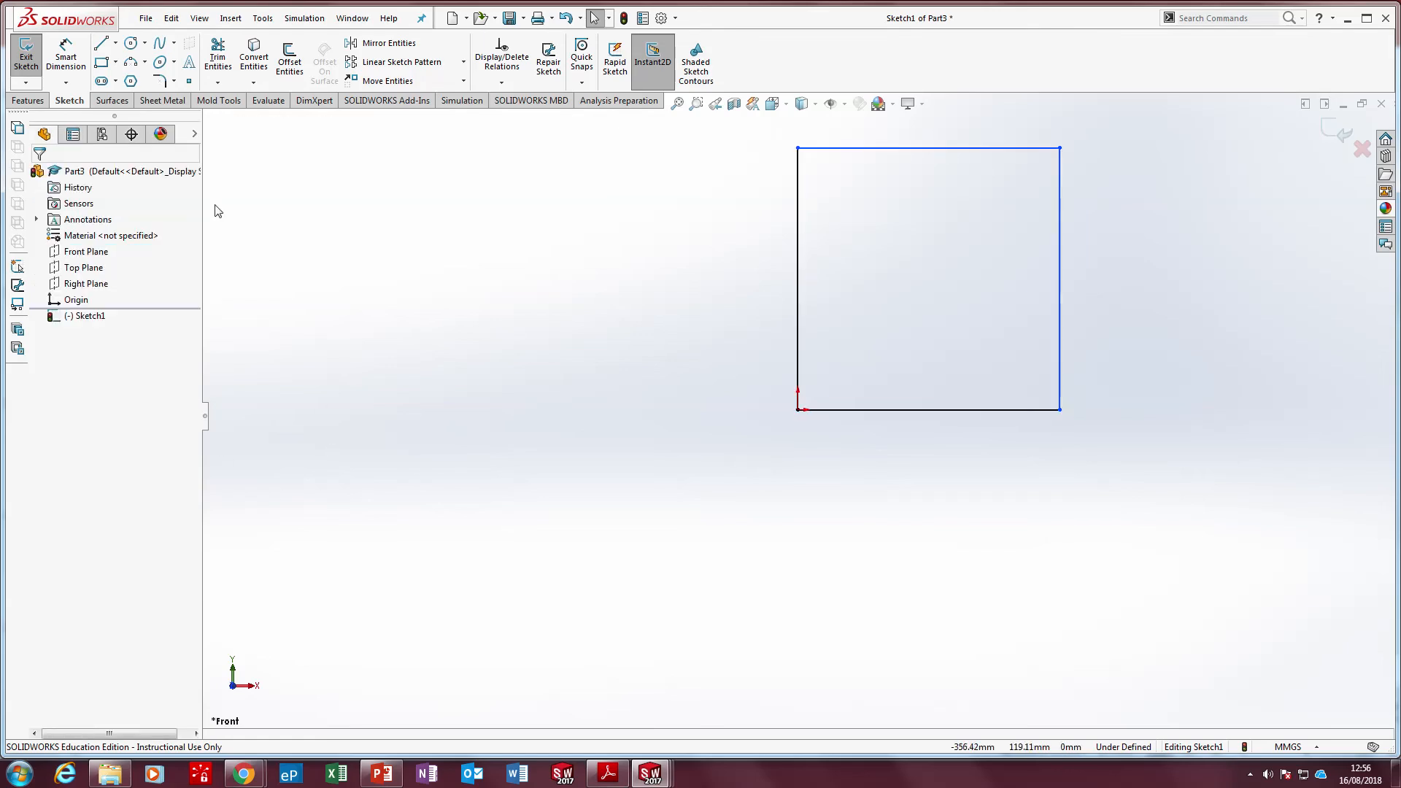
Dimension the vertical side of the square that passes through the origin as 250 mm
{"action": "left_click", "coordinate": [66, 57]}
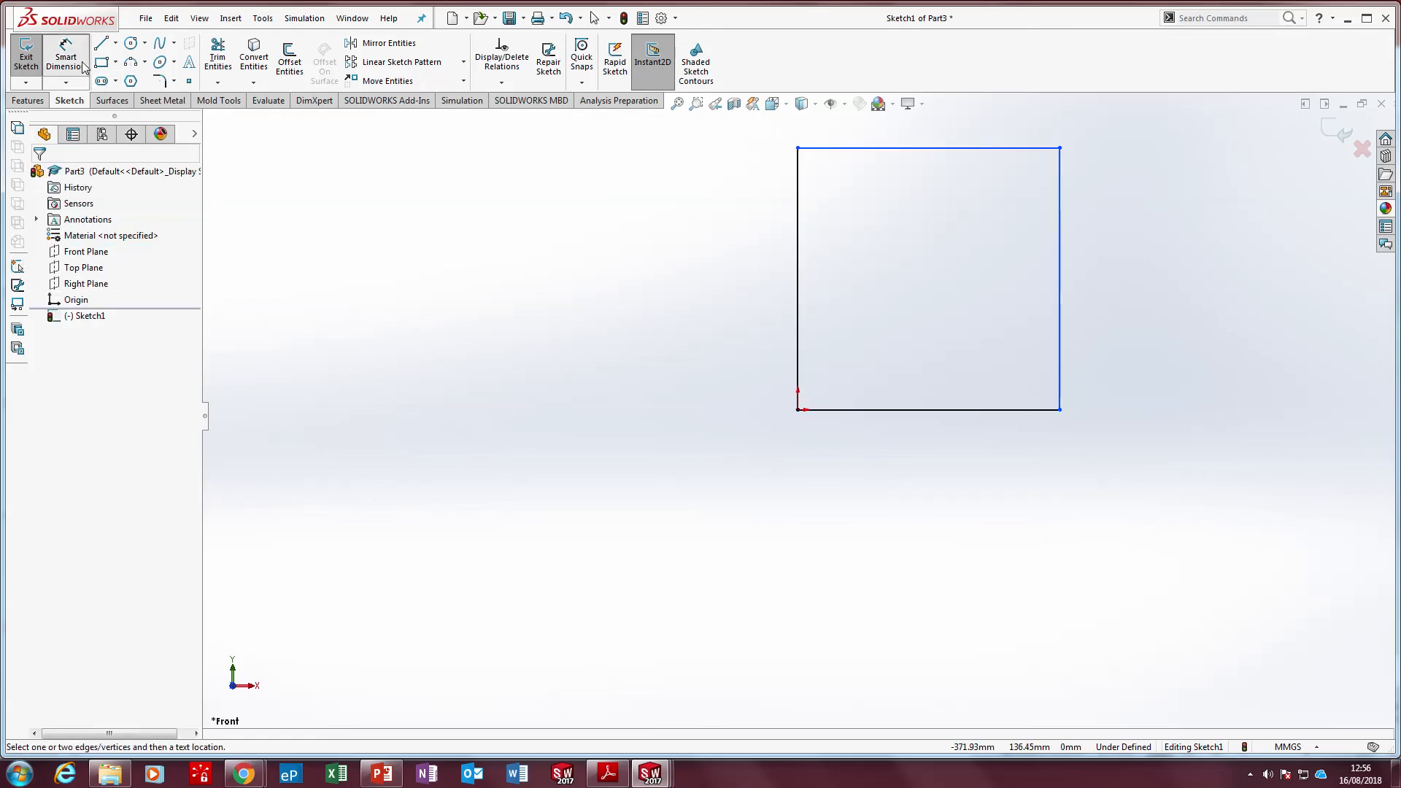
{"action": "left_click", "coordinate": [797, 283]}
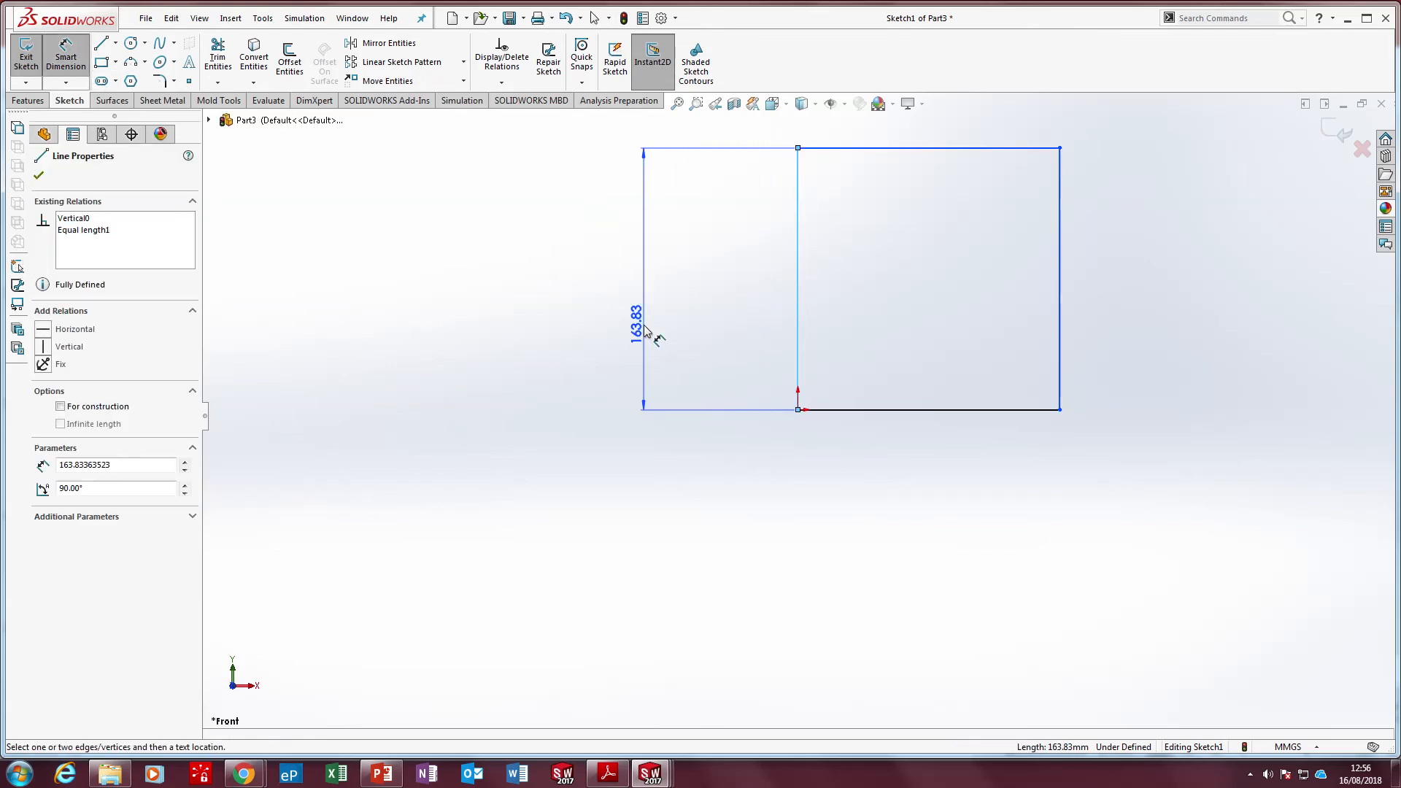
{"action": "left_click", "coordinate": [645, 330]}
{"action": "type", "text": "250"}
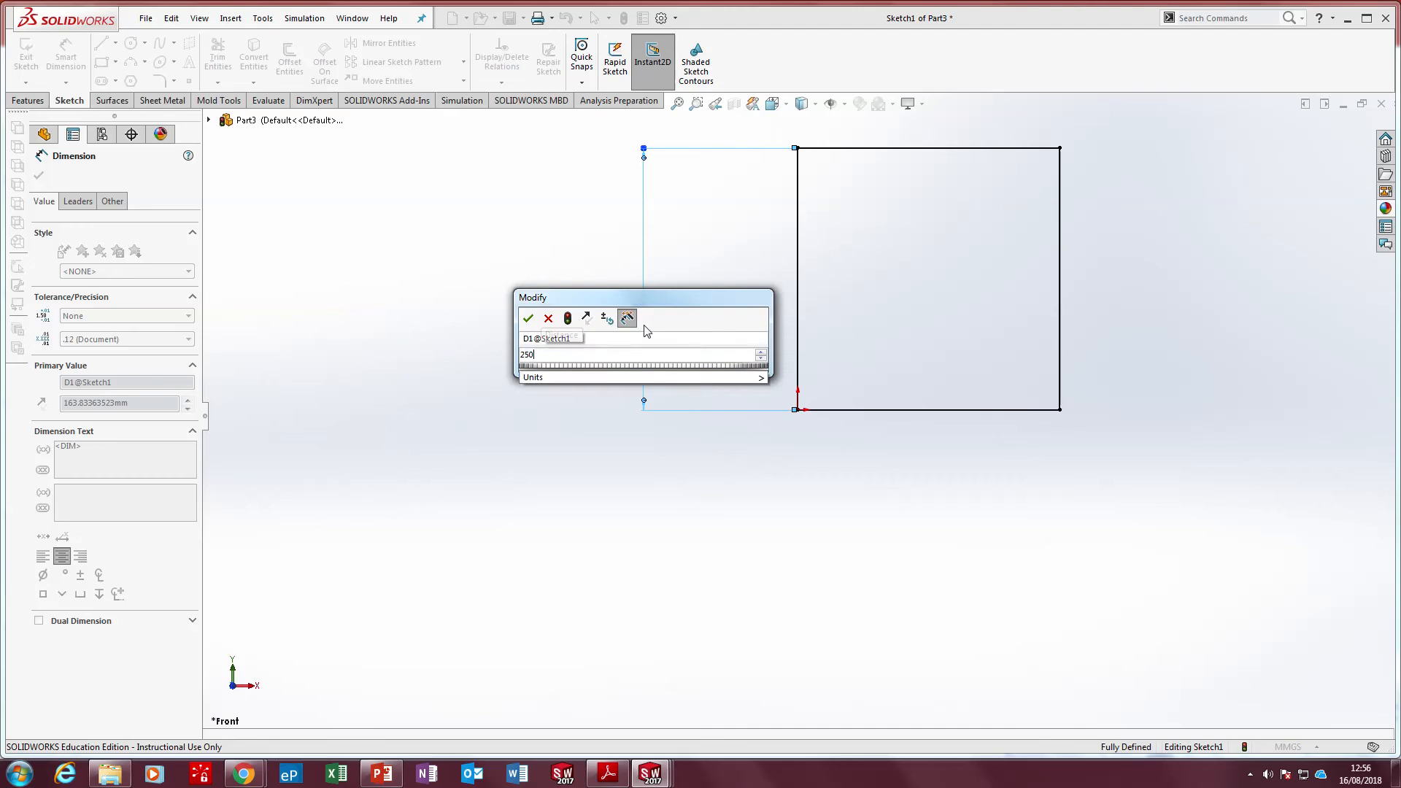
{"action": "key", "text": "Return"}
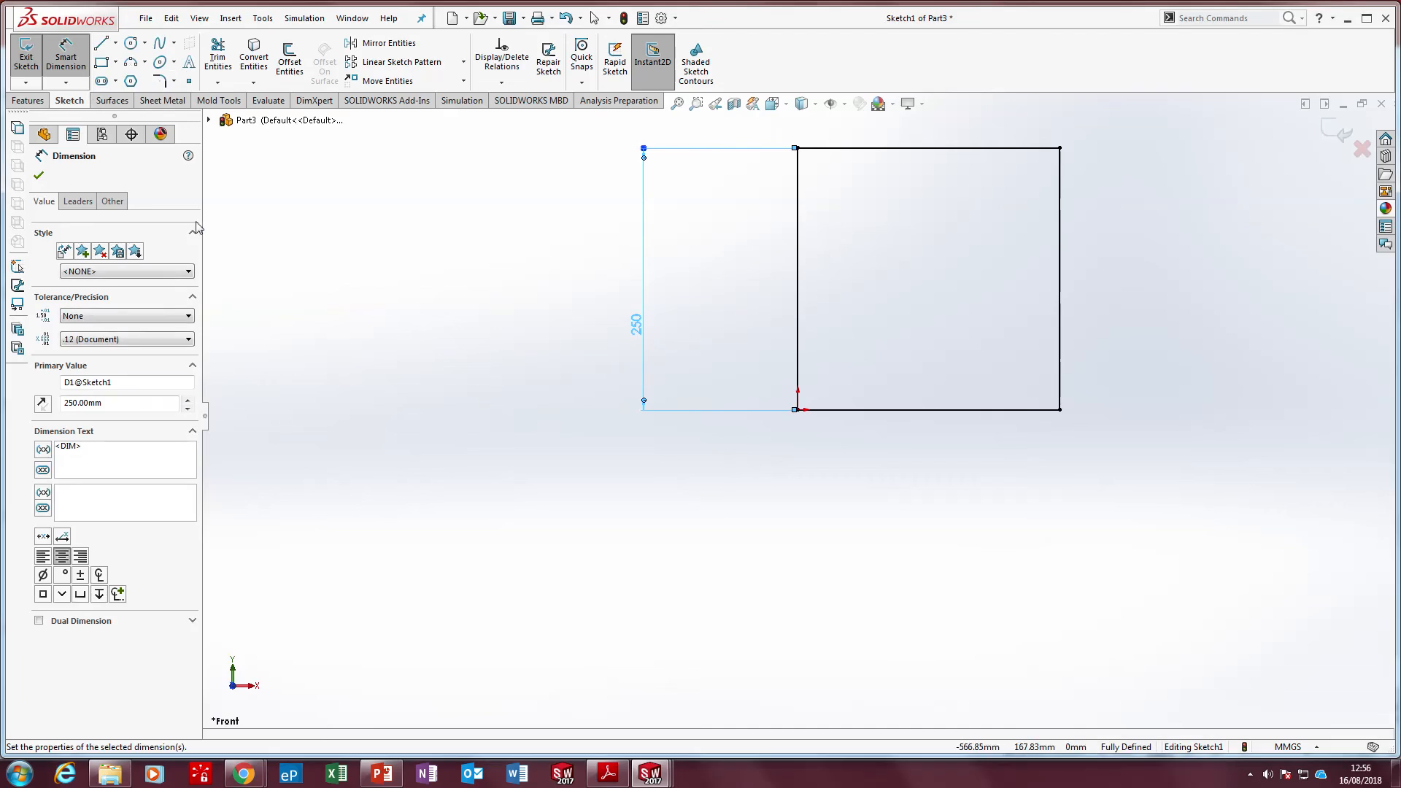
Create a planar surface from the current square sketch and inspect it at an angle
{"action": "left_click", "coordinate": [113, 100]}
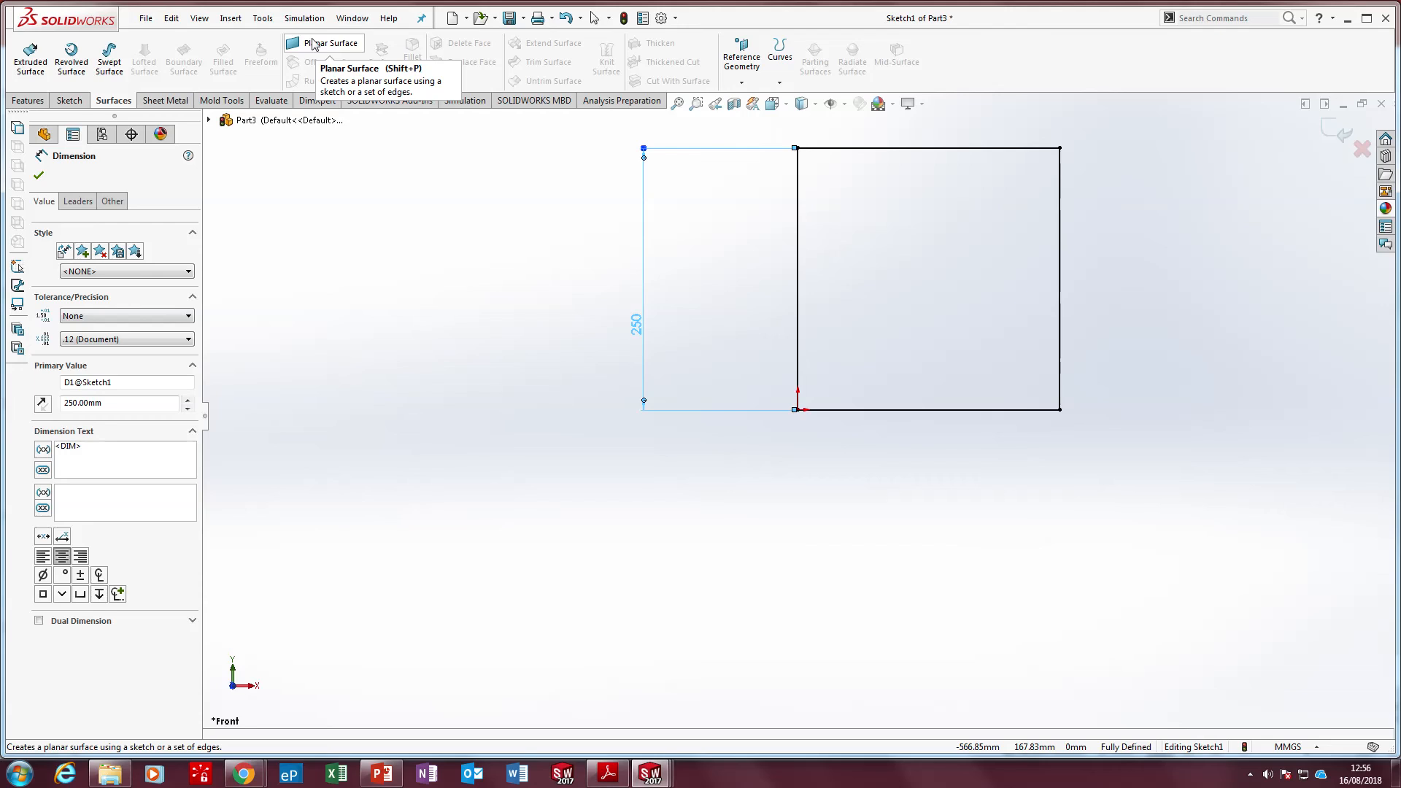
{"action": "left_click", "coordinate": [313, 44]}
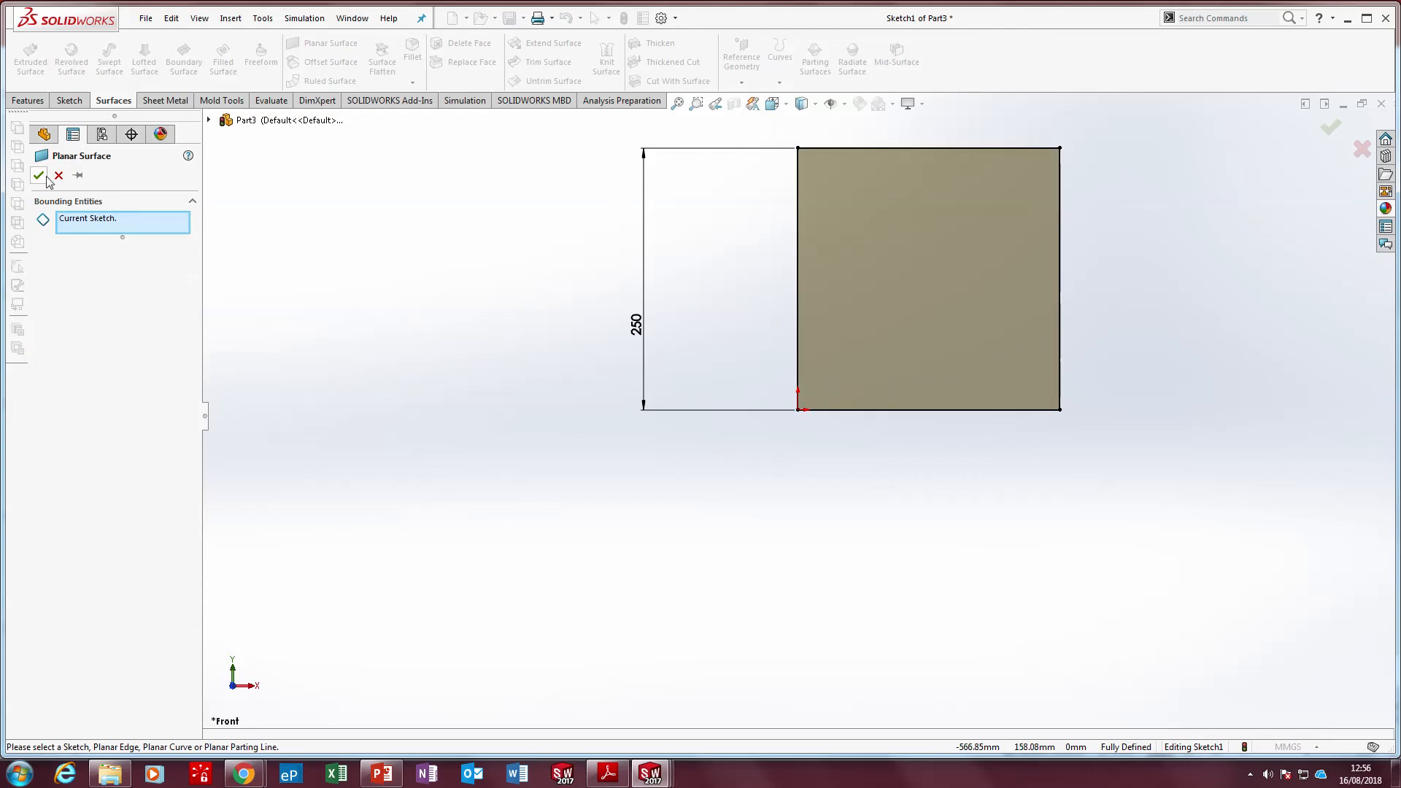
{"action": "left_click", "coordinate": [44, 176]}
{"action": "middle_click_drag", "start_coordinate": [851, 369], "coordinate": [897, 343]}
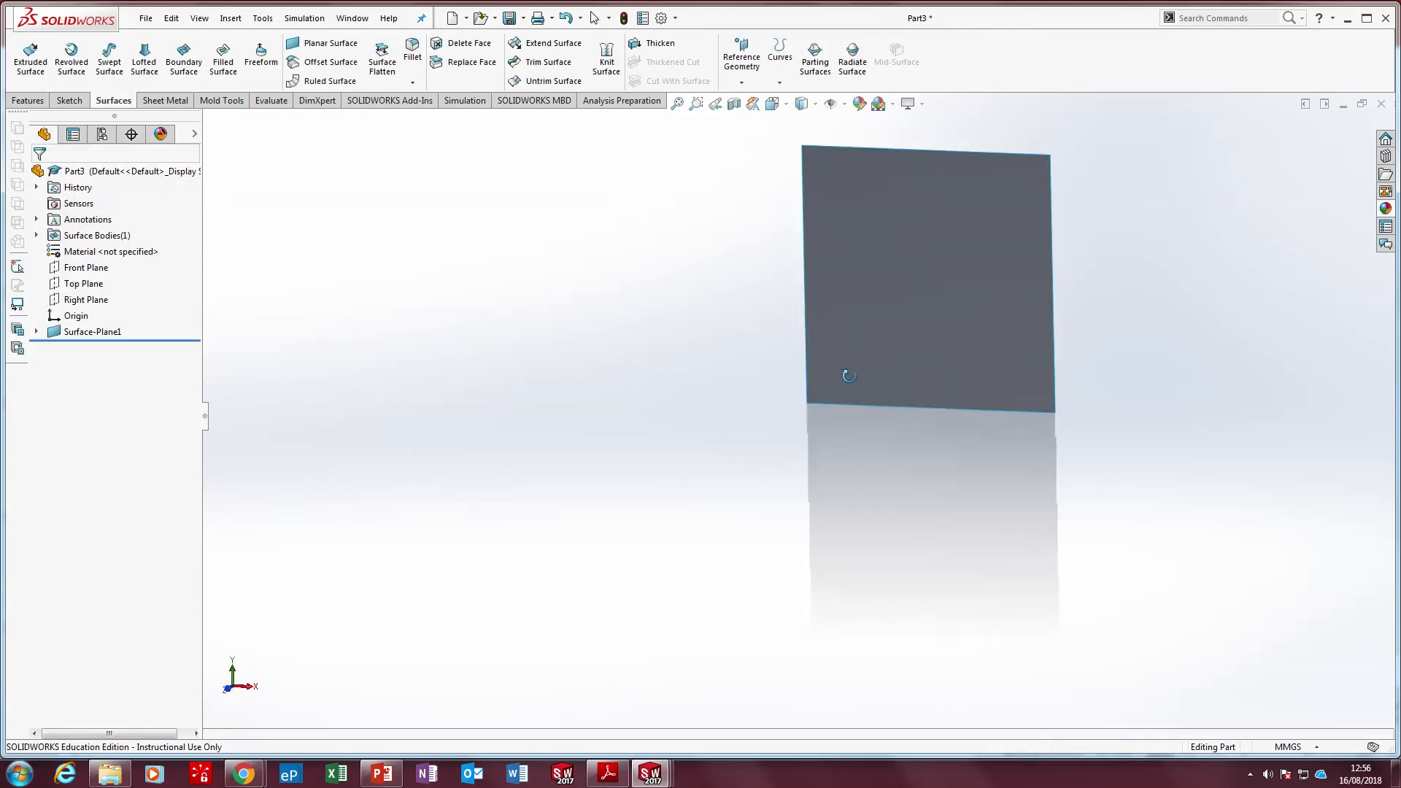
{"action": "left_click", "coordinate": [907, 278]}
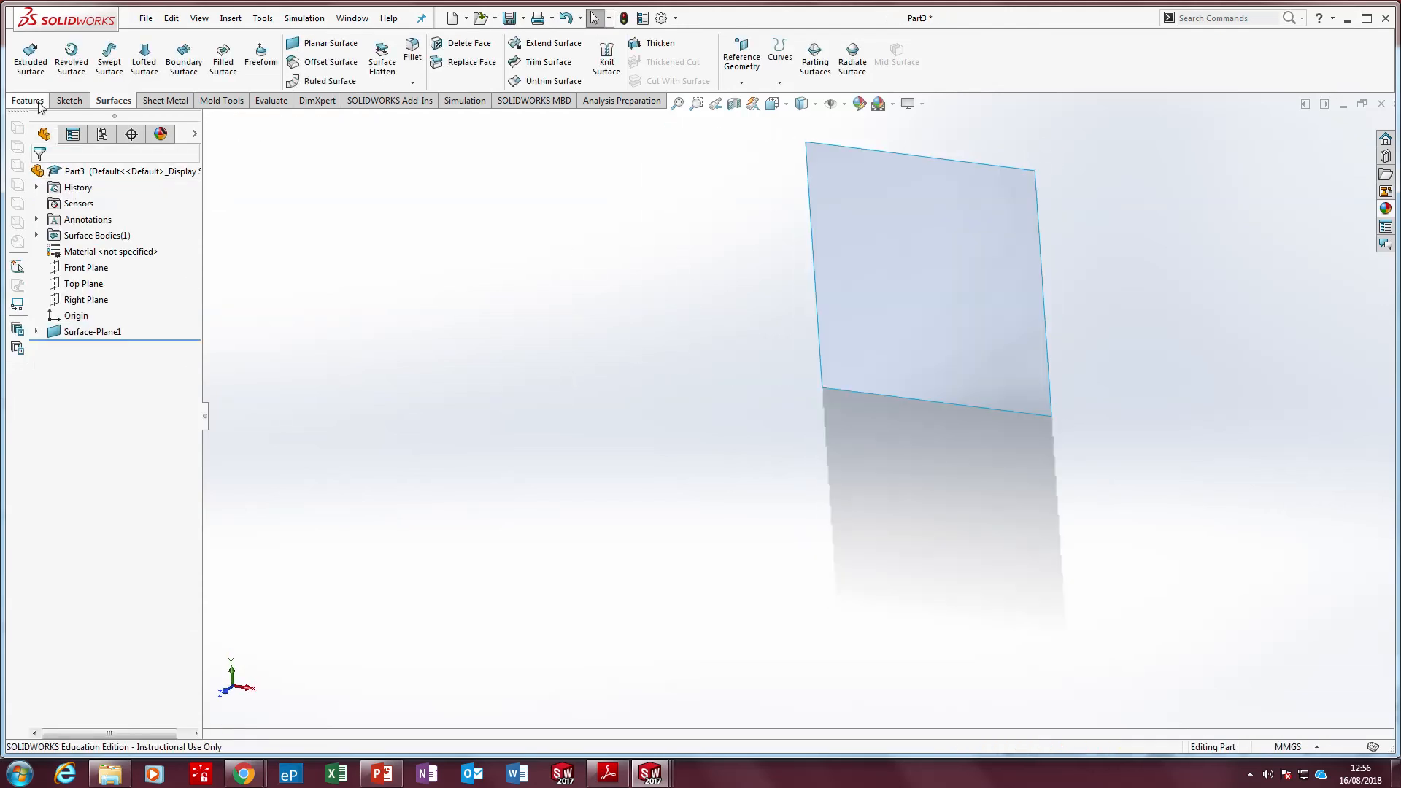
{"action": "left_click", "coordinate": [40, 106]}
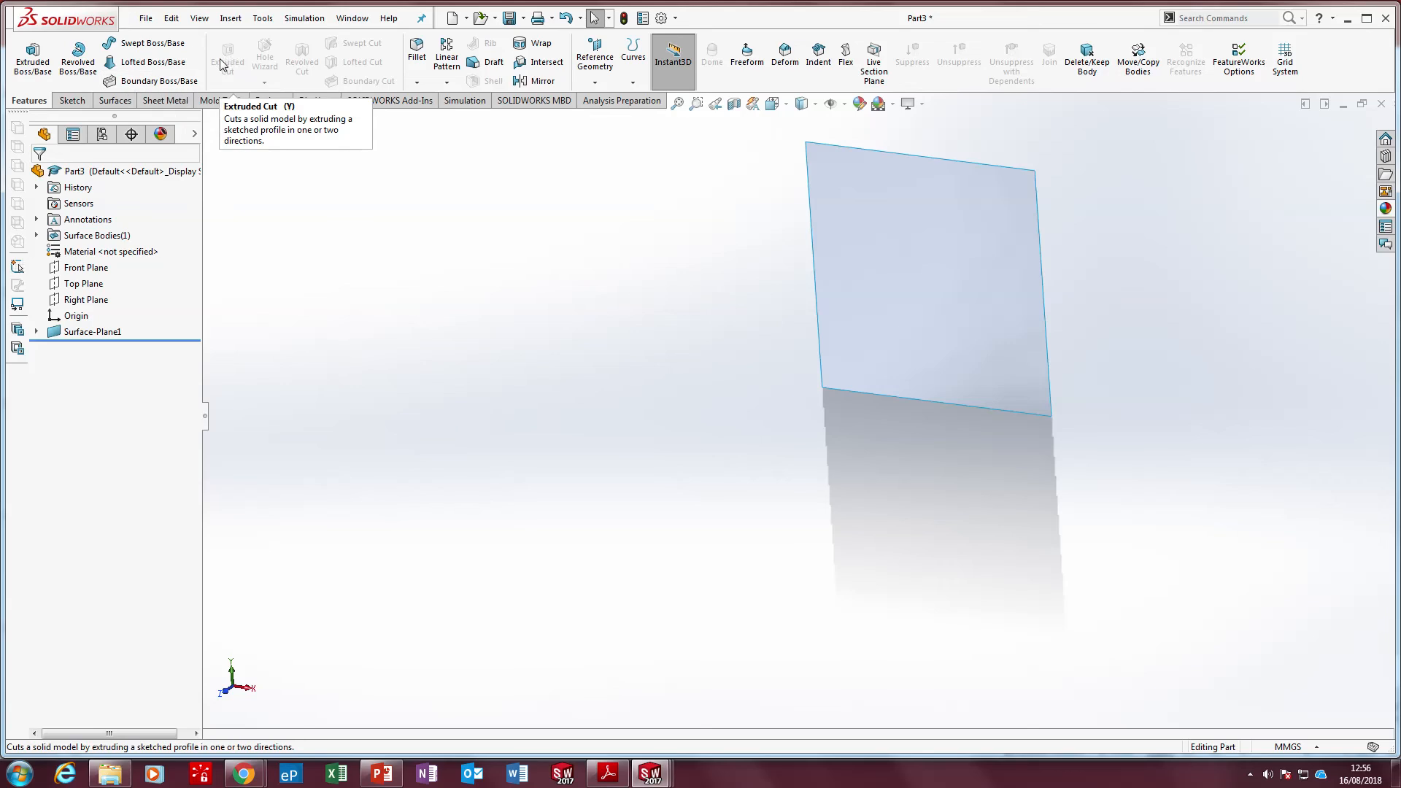
{"action": "left_click", "coordinate": [959, 278]}
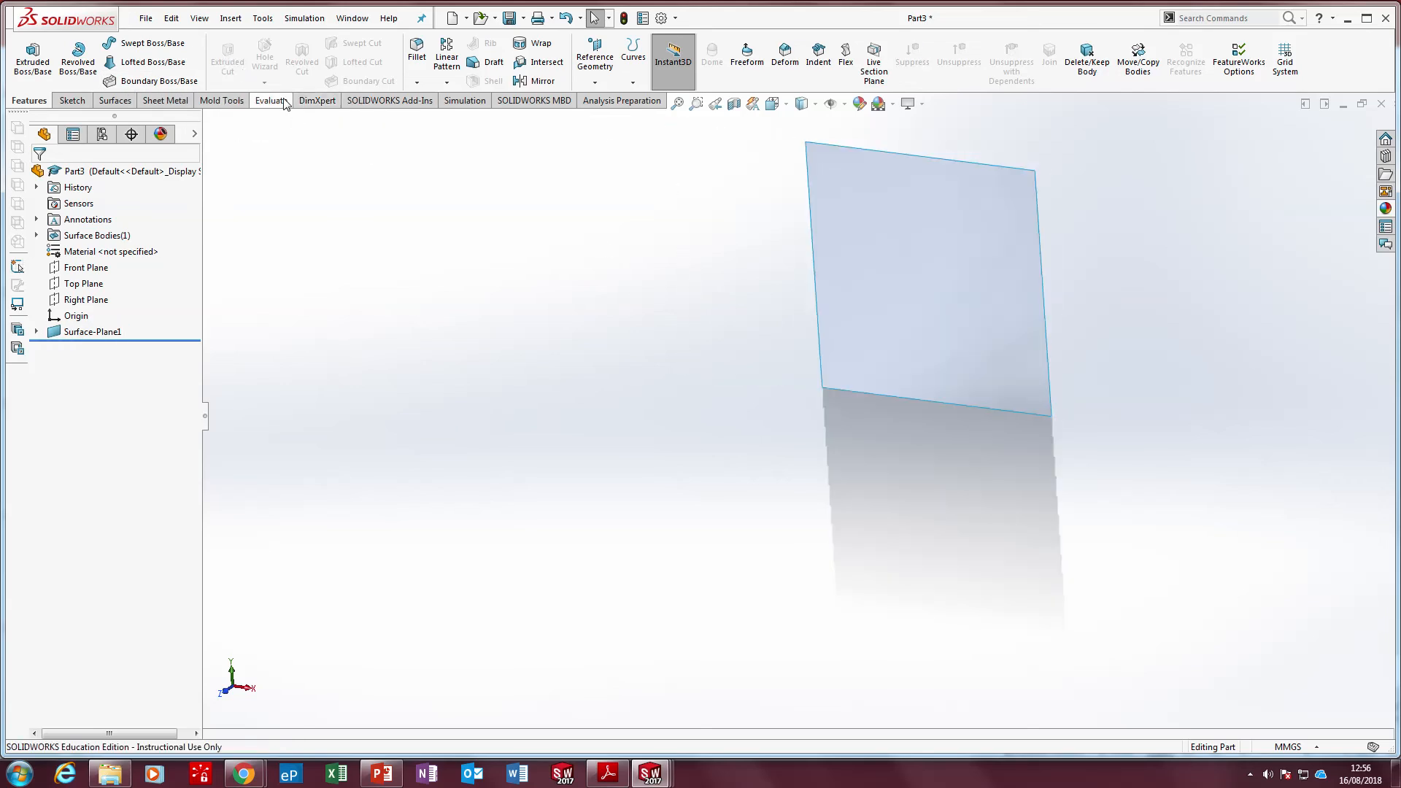
{"action": "left_click", "coordinate": [284, 103]}
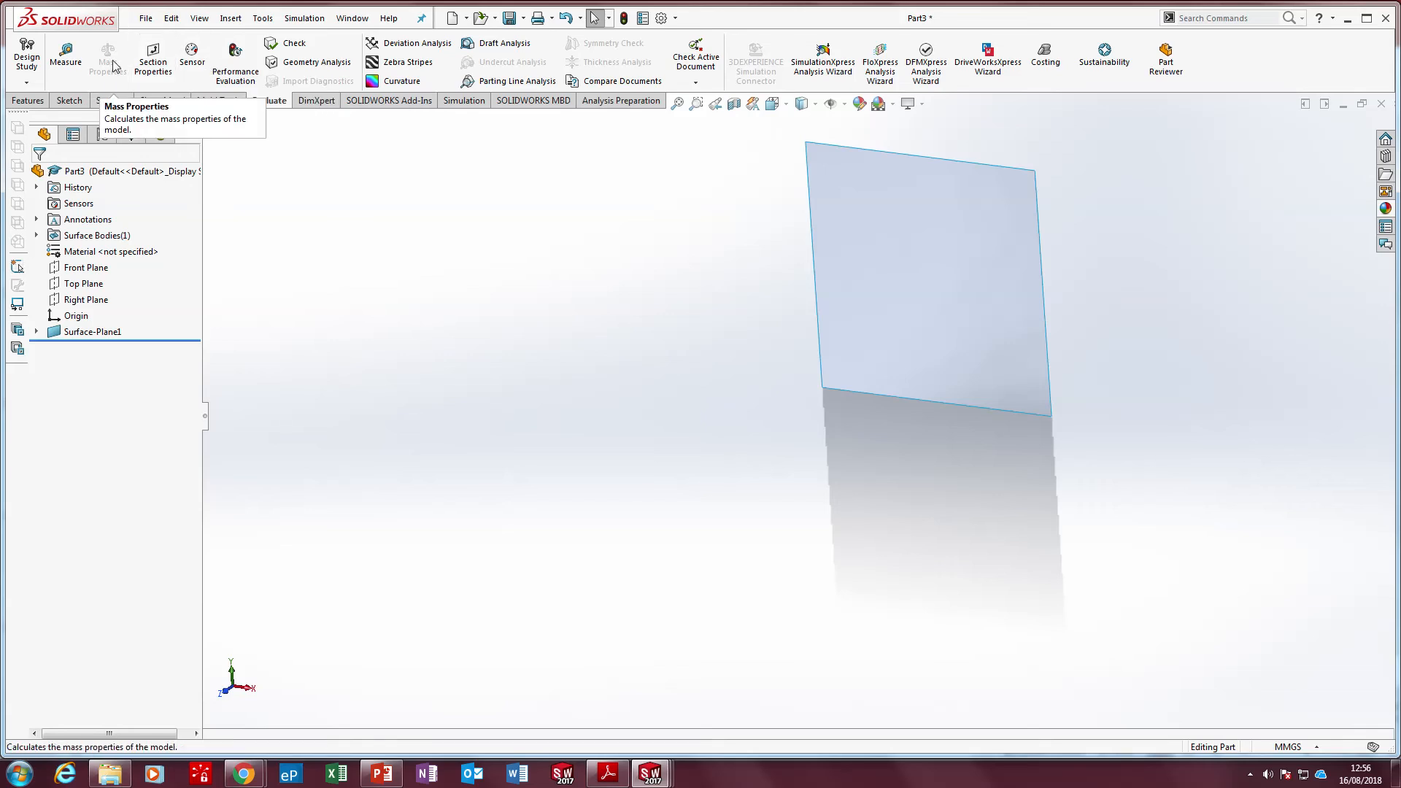
{"action": "left_click", "coordinate": [934, 232]}
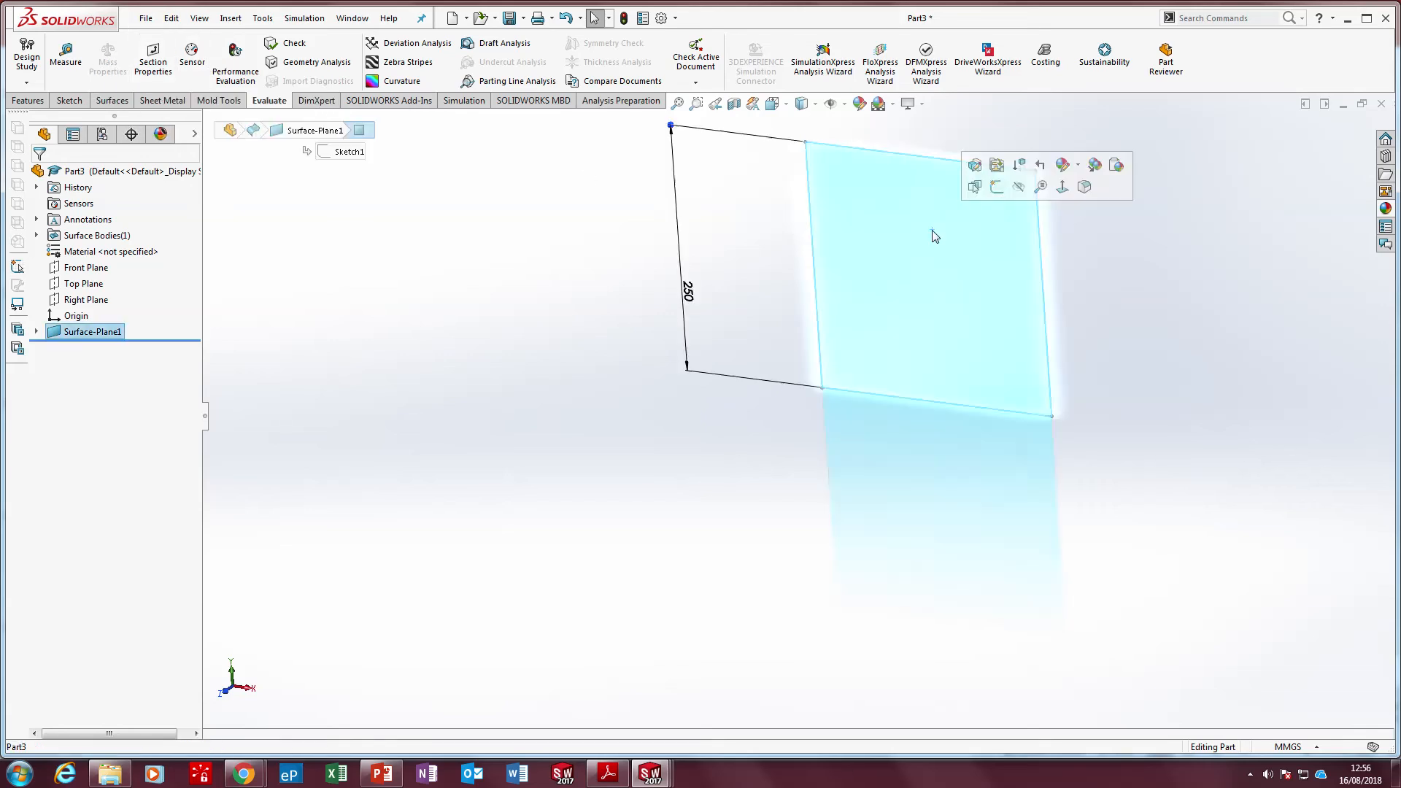
{"action": "left_click", "coordinate": [533, 405]}
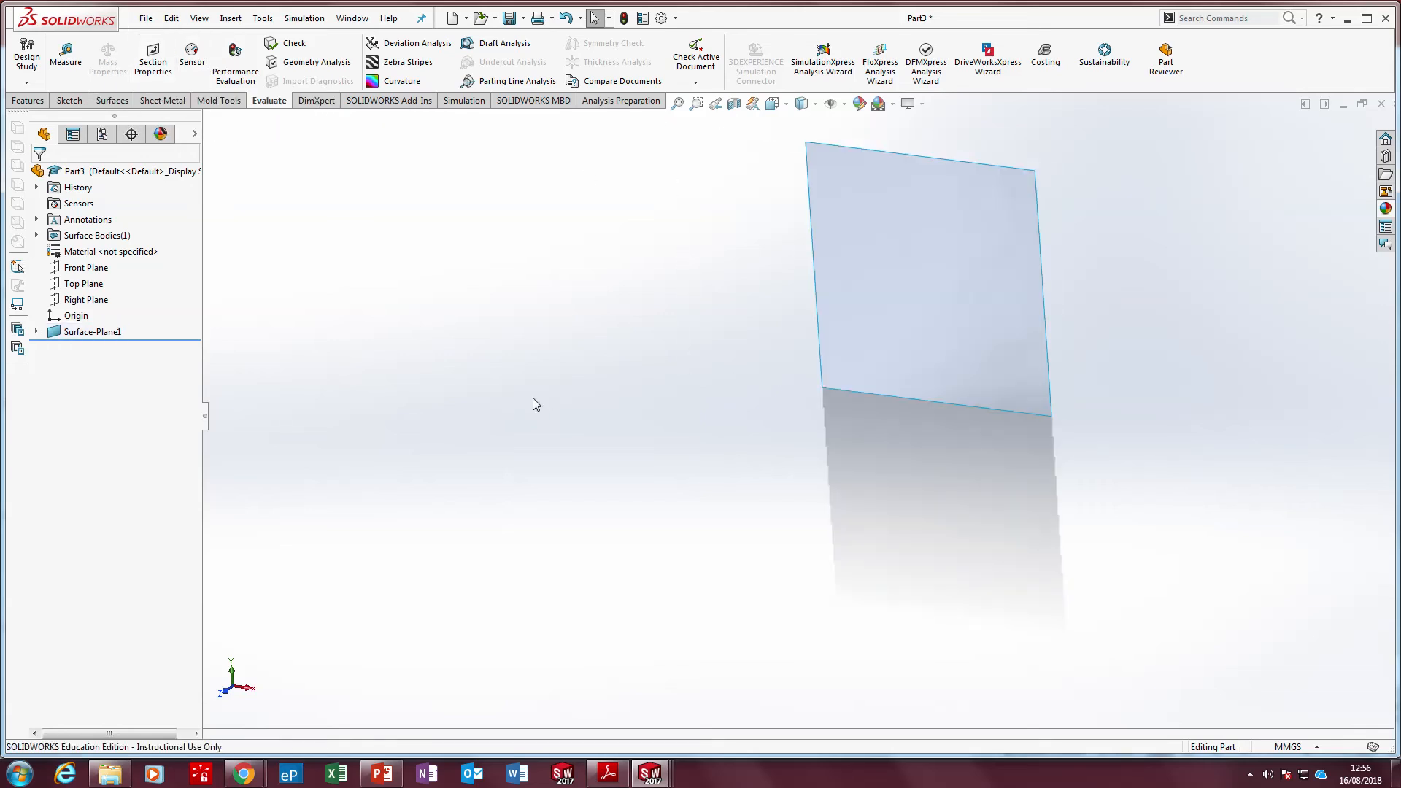
Rename the planar surface feature as Portion of Vertical Plane
{"action": "left_click", "coordinate": [95, 332]}
{"action": "left_click", "coordinate": [96, 331]}
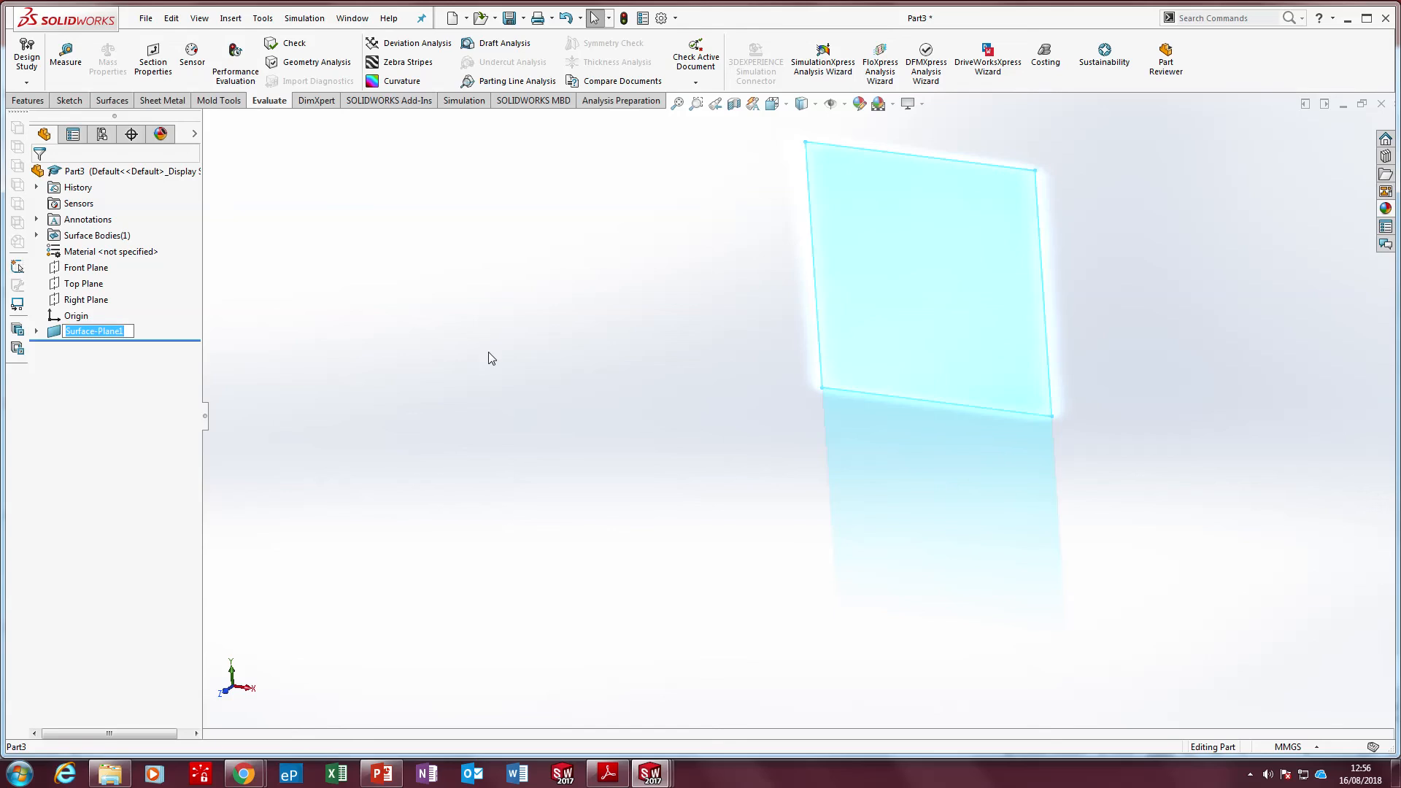
{"action": "type", "text": "P"}
{"action": "type", "text": "ortion of Vertical Plane"}
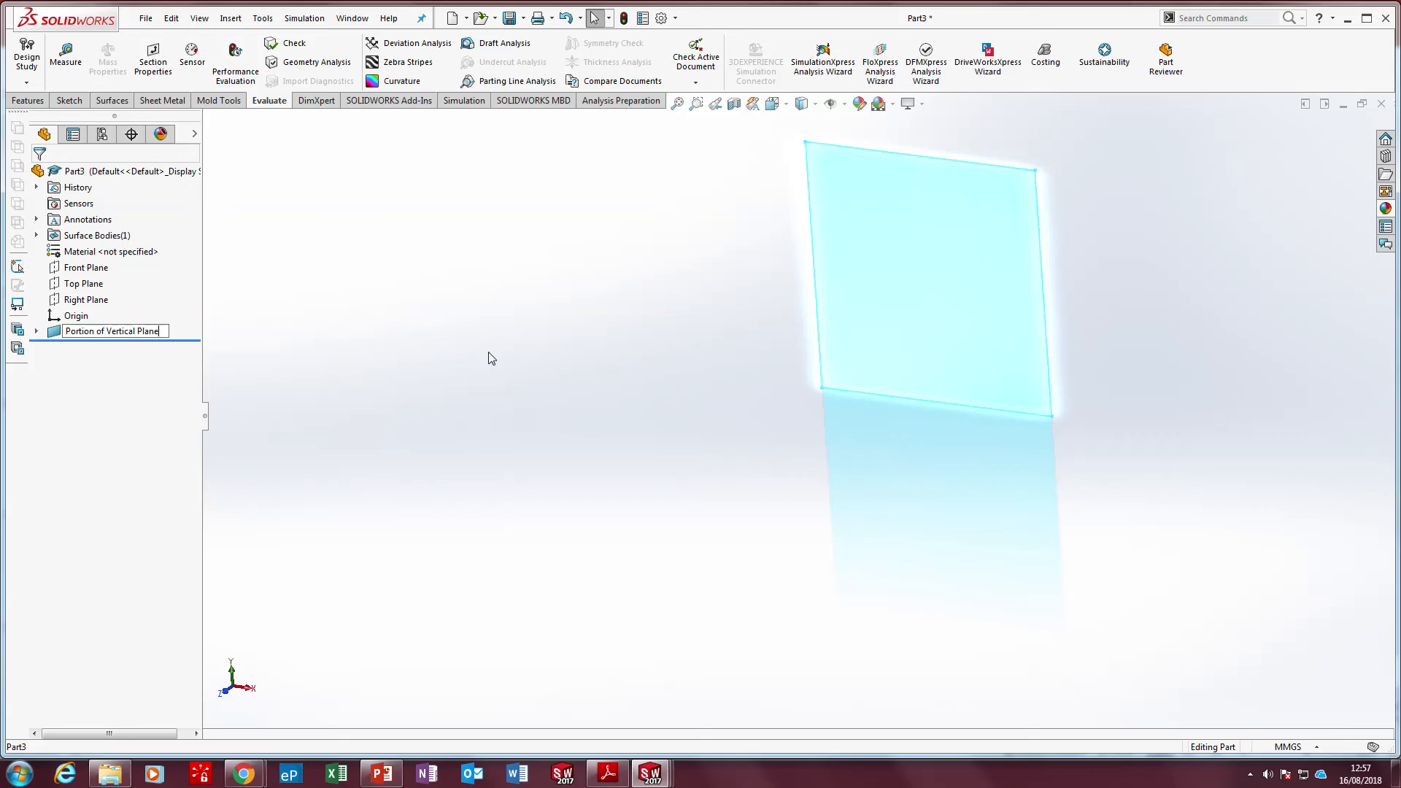
{"action": "left_click", "coordinate": [628, 327]}
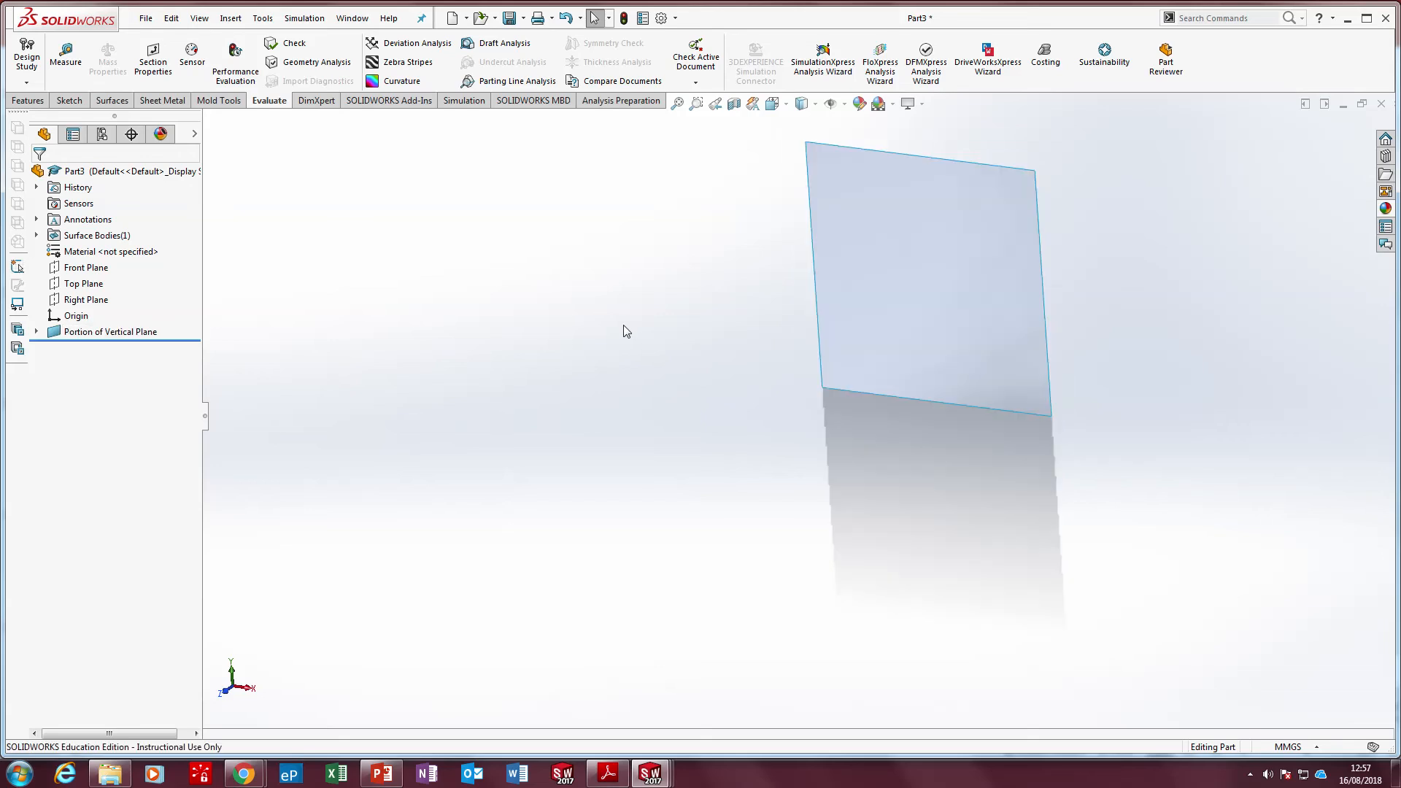
Apply a light pink colour from the standard swatches to the Portion of Vertical Plane feature
{"action": "right_click", "coordinate": [139, 327]}
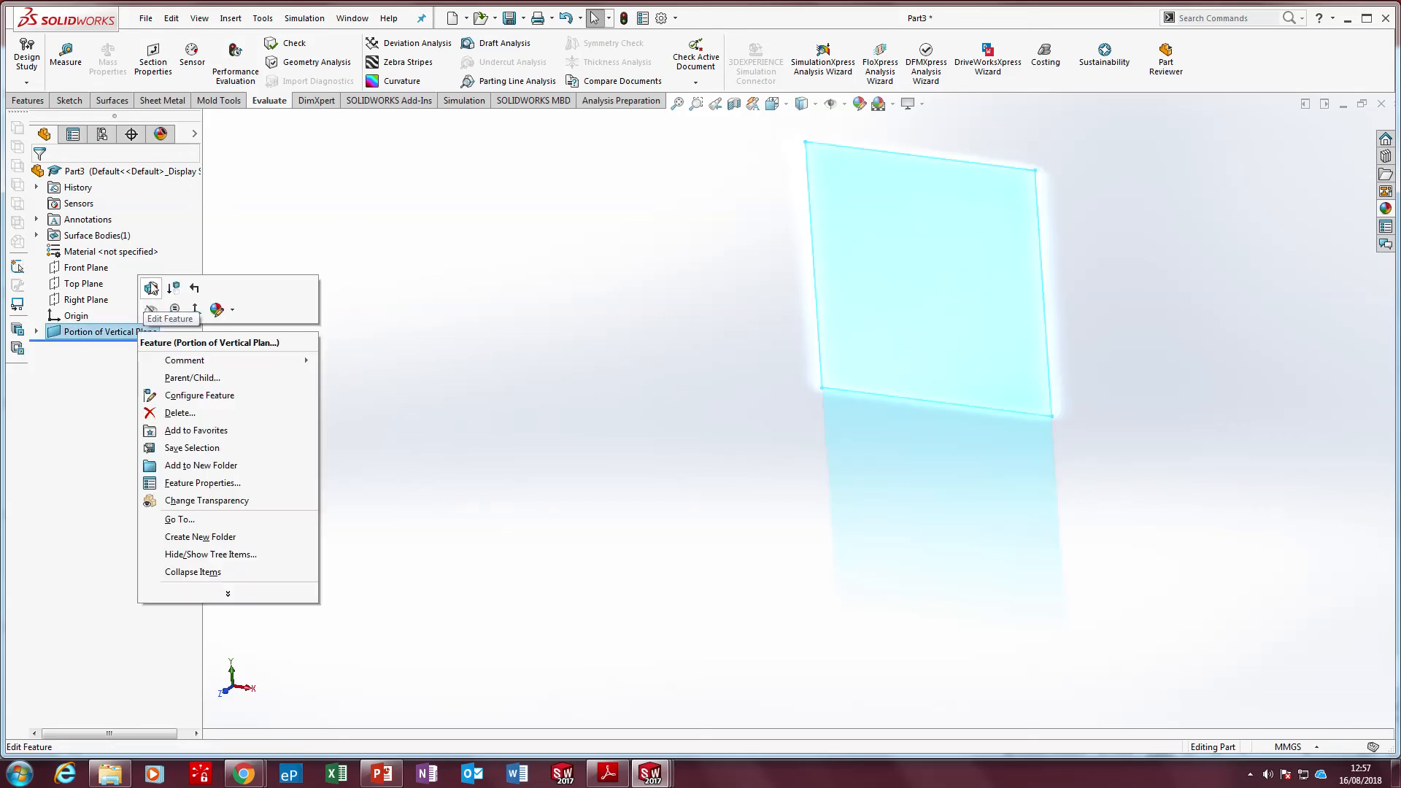
{"action": "mouse_move", "coordinate": [217, 310]}
{"action": "left_click", "coordinate": [234, 345]}
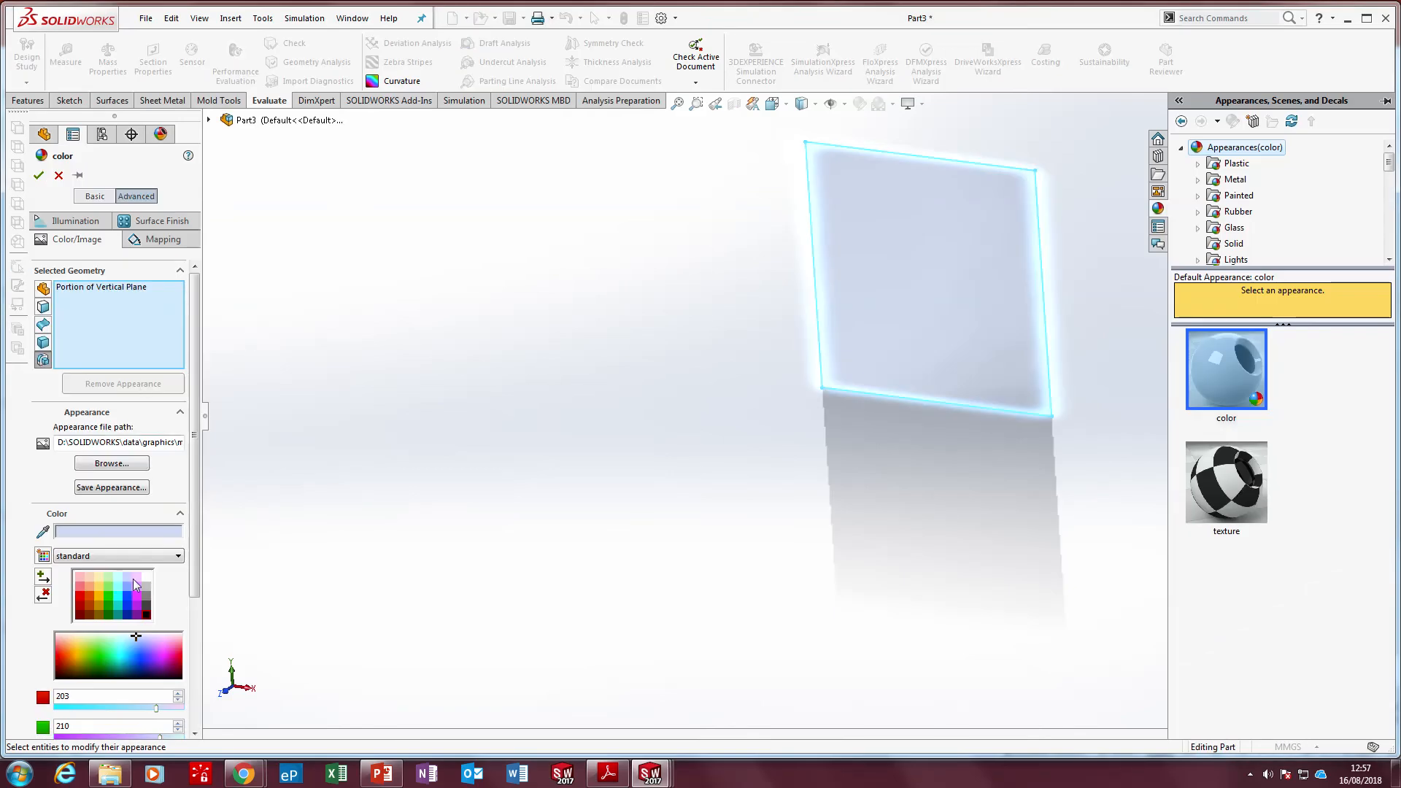
{"action": "left_click", "coordinate": [136, 577]}
{"action": "left_click", "coordinate": [39, 175]}
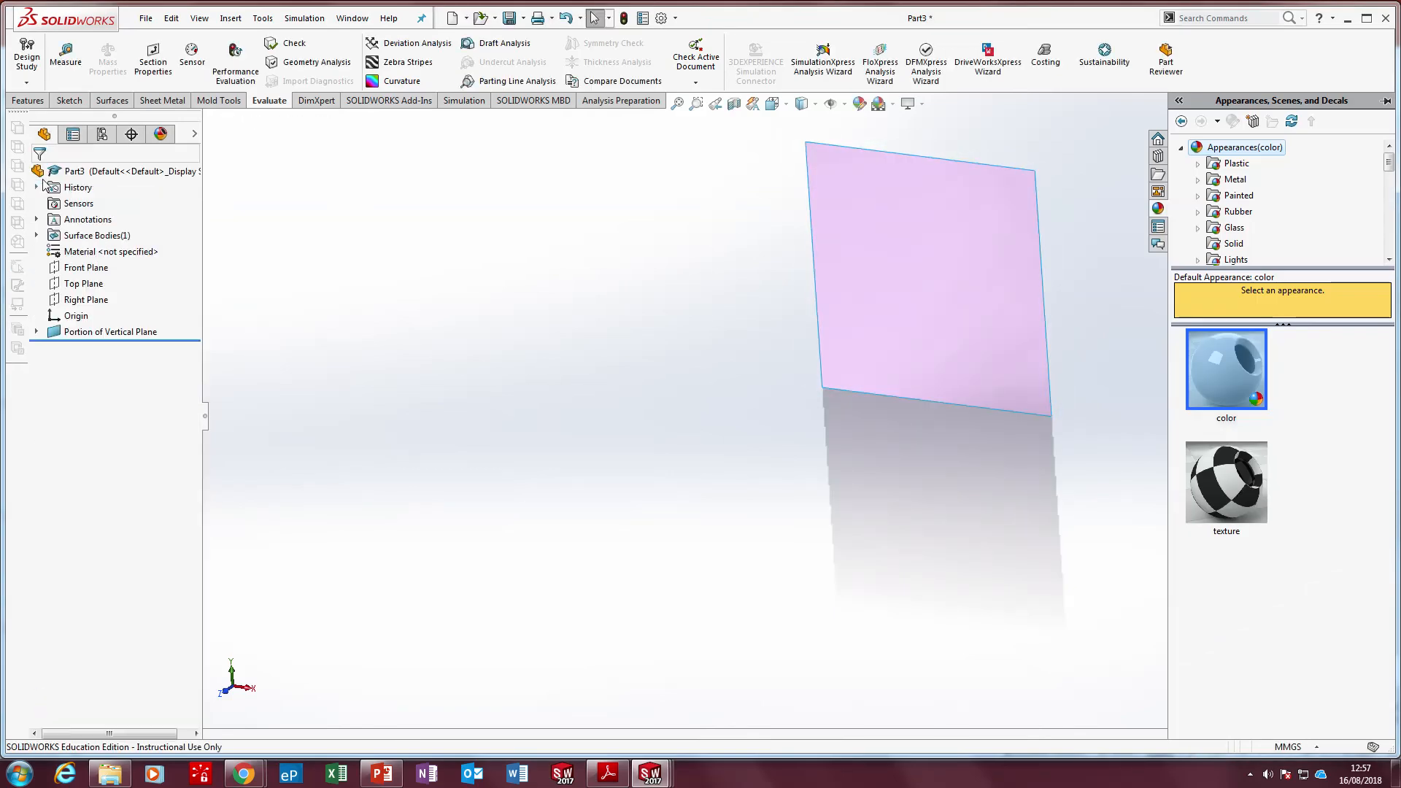
Show the display states beside the feature tree and make the Portion of Vertical Plane surface transparent
{"action": "left_click", "coordinate": [194, 133]}
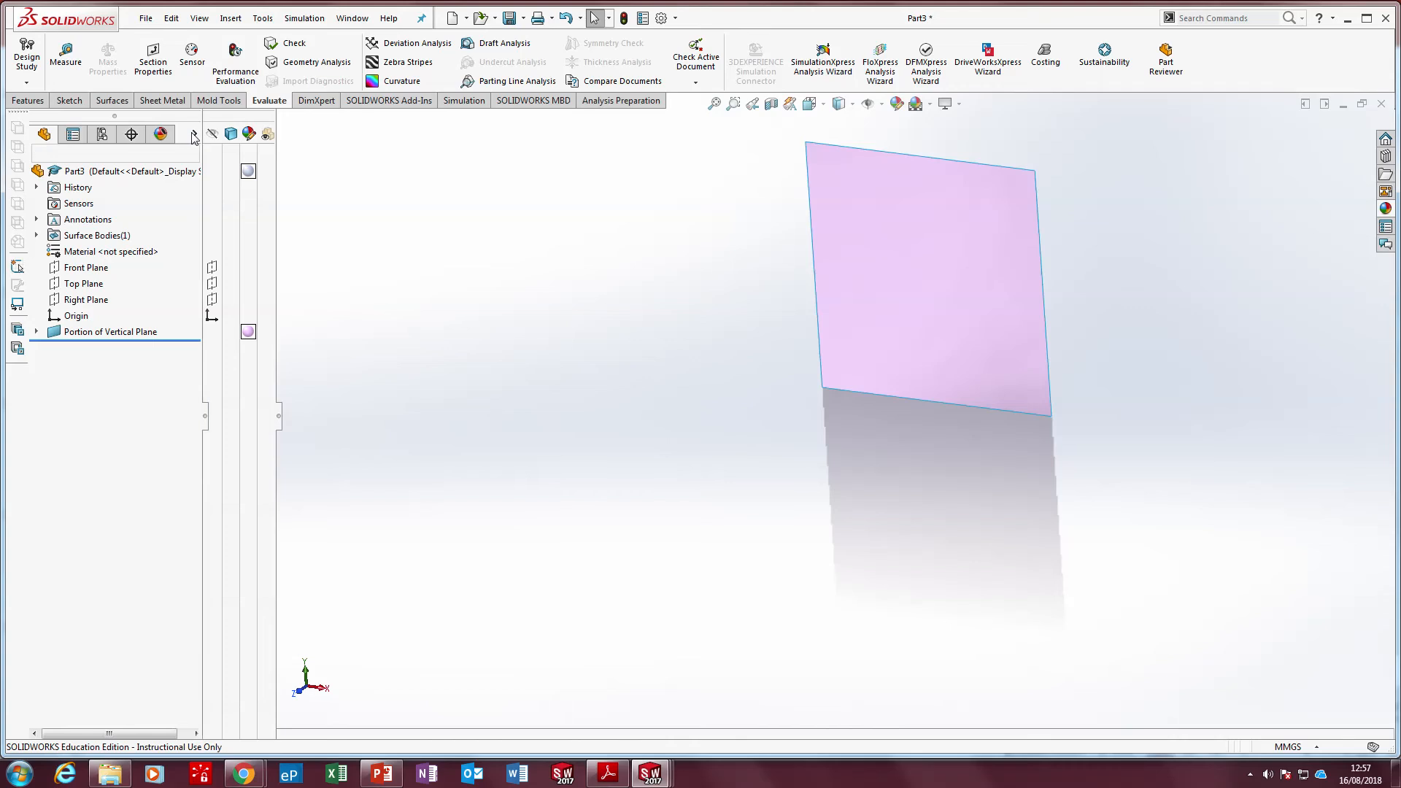
{"action": "left_click", "coordinate": [194, 134]}
{"action": "left_click", "coordinate": [194, 134]}
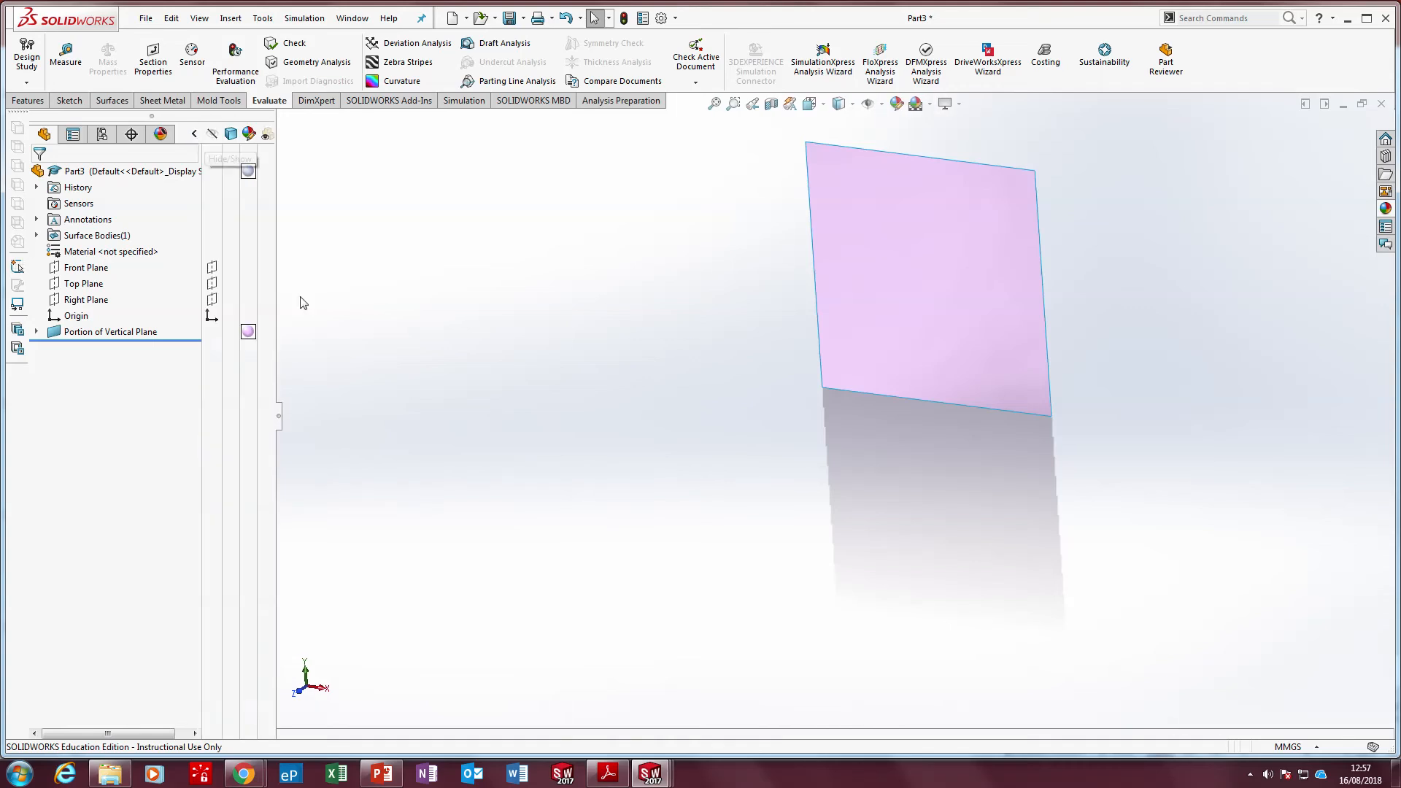
{"action": "left_click", "coordinate": [266, 335]}
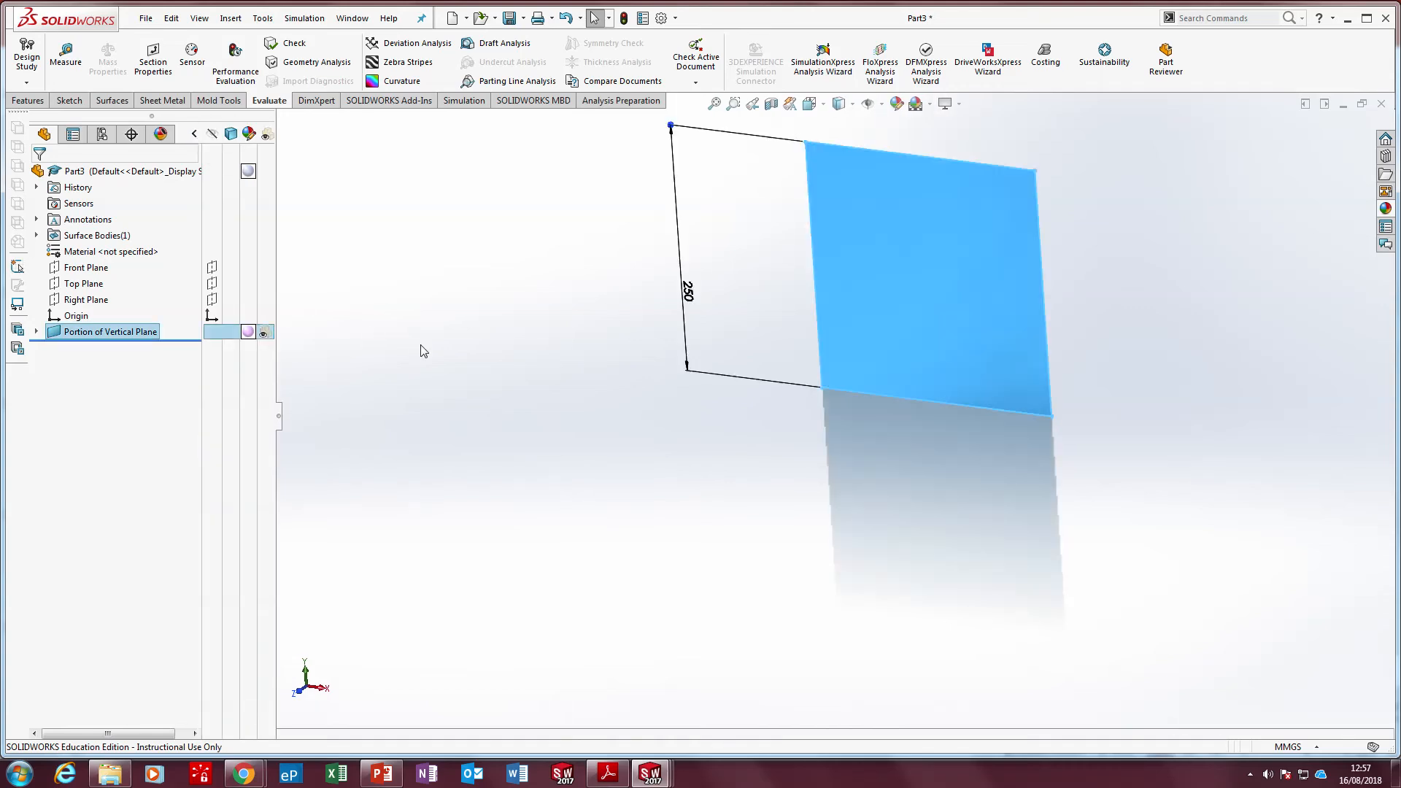
Save the part as Planes of reference in the rotation sign folder
{"action": "left_click", "coordinate": [509, 18]}
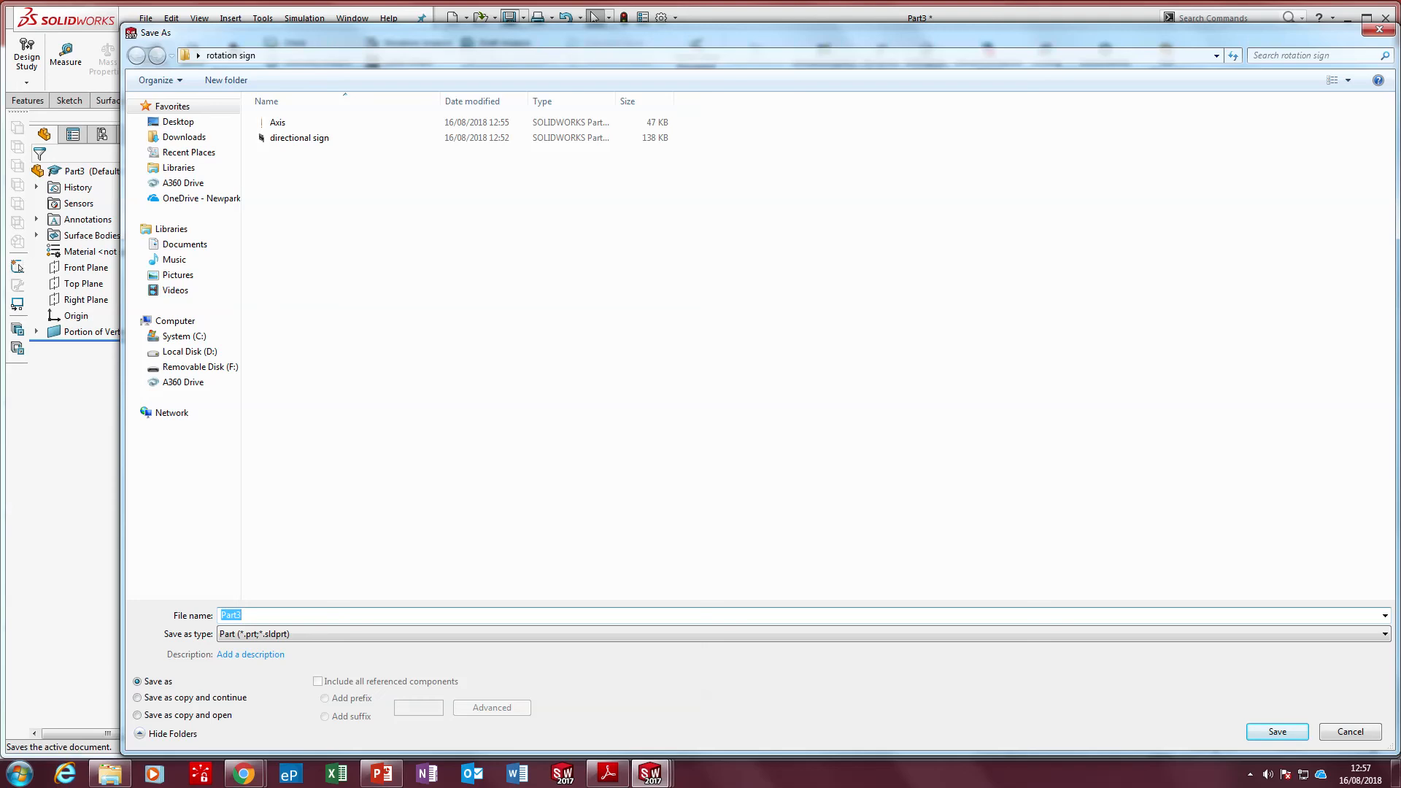
{"action": "type", "text": "Planes o"}
{"action": "key", "text": "ctrl+a"}
{"action": "key", "text": "BackSpace"}
{"action": "left_click", "coordinate": [1267, 727]}
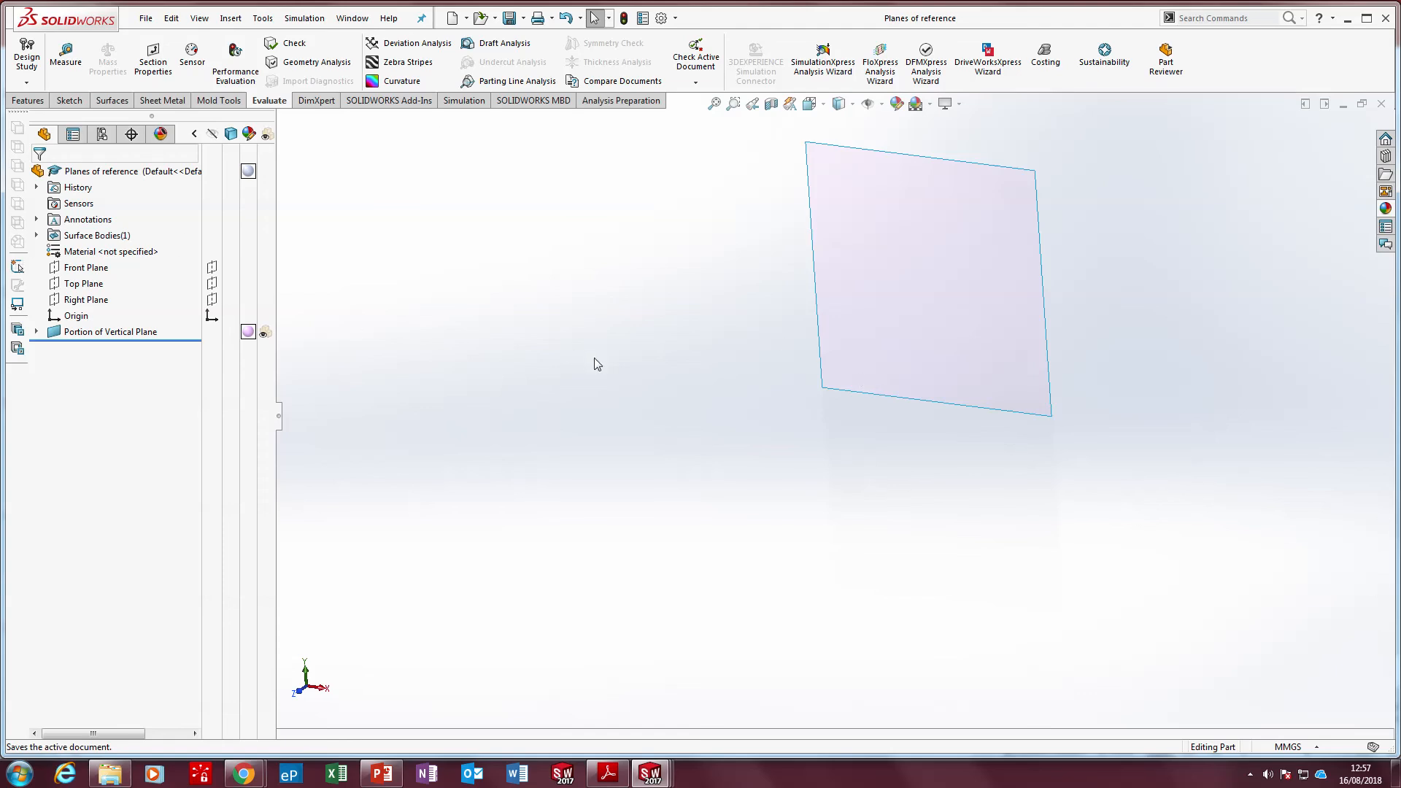
Sketch a corner rectangle about 240 by 92 mm on the Top Plane, starting at the origin and lying in front of the vertical surface
{"action": "left_click", "coordinate": [82, 102]}
{"action": "left_click", "coordinate": [27, 51]}
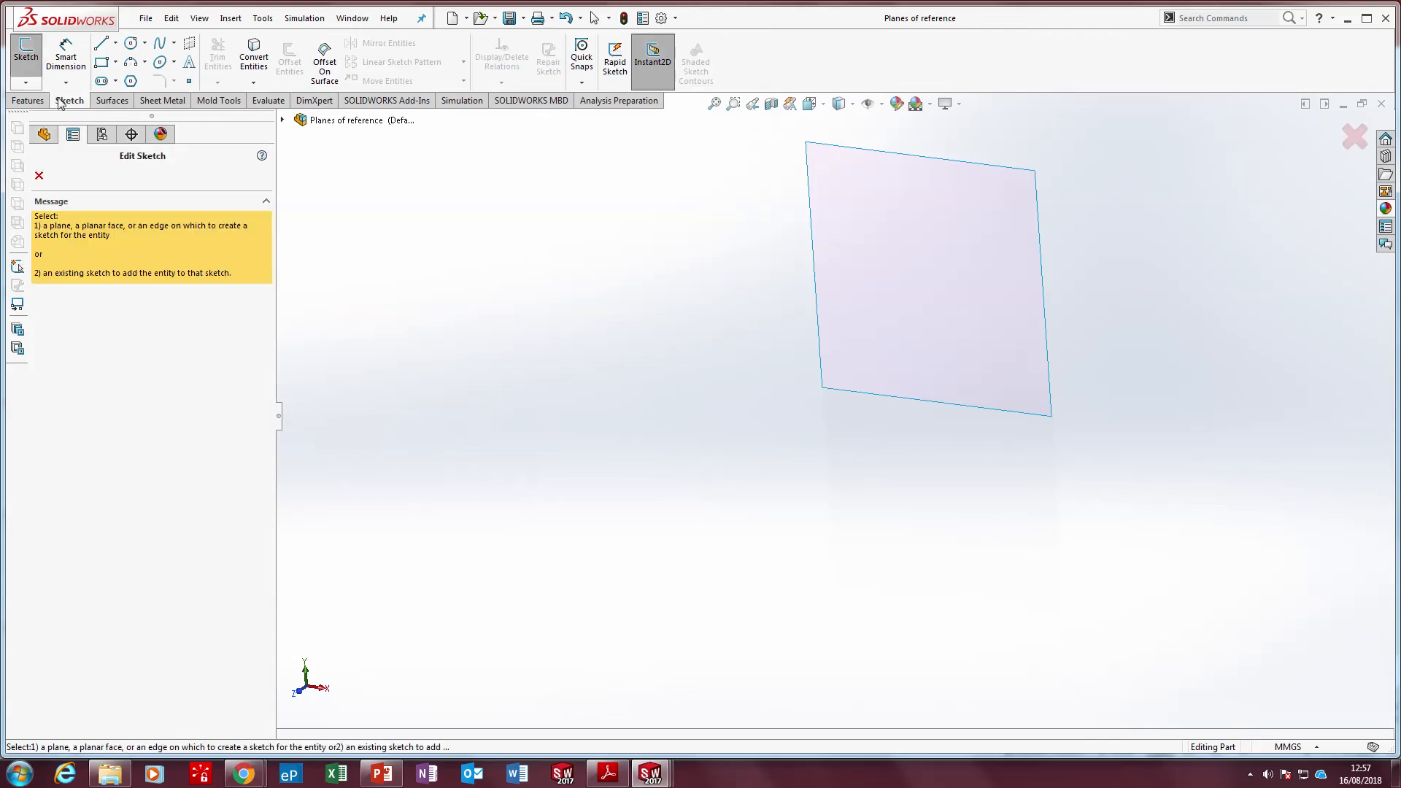
{"action": "left_click", "coordinate": [282, 121]}
{"action": "left_click", "coordinate": [363, 242]}
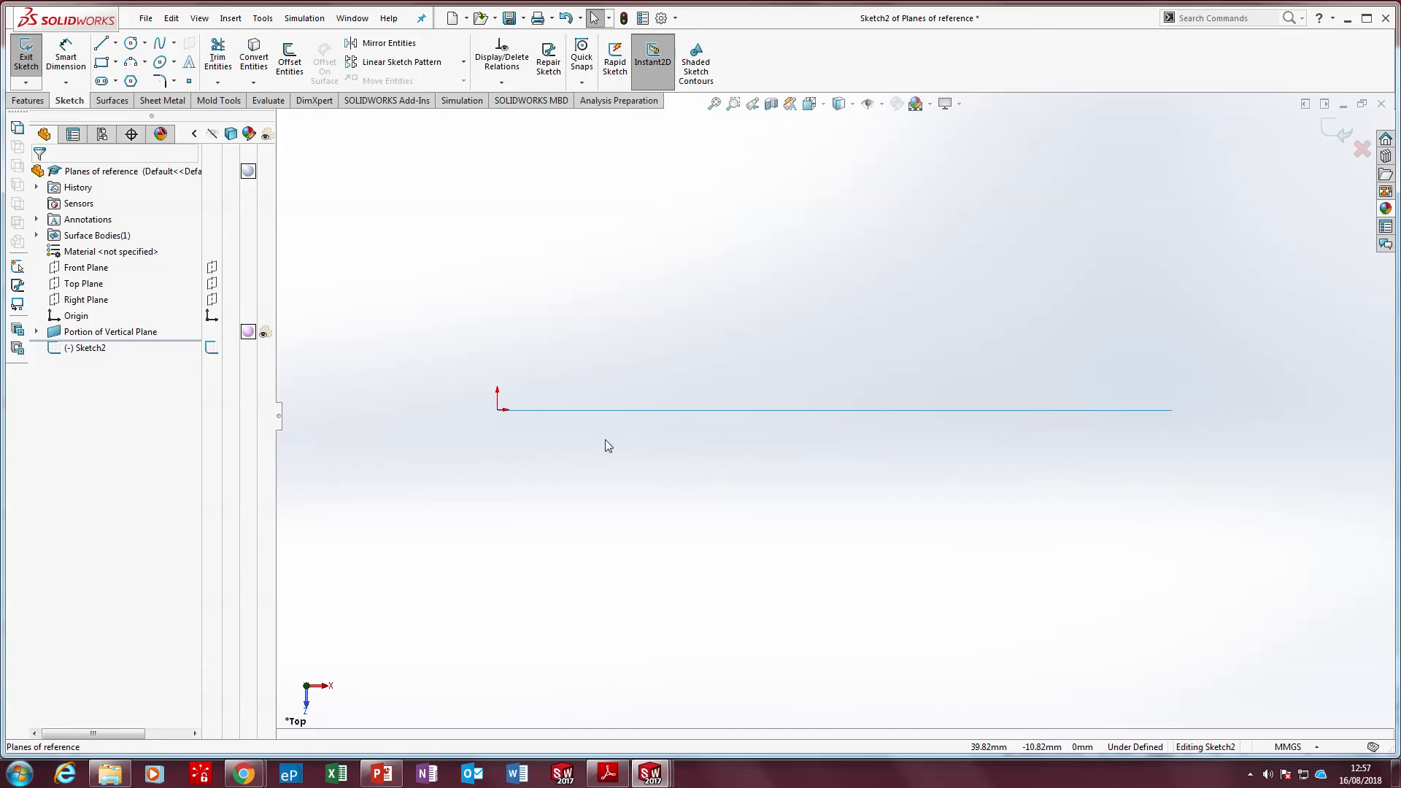
{"action": "left_click", "coordinate": [101, 62]}
{"action": "left_click", "coordinate": [497, 410]}
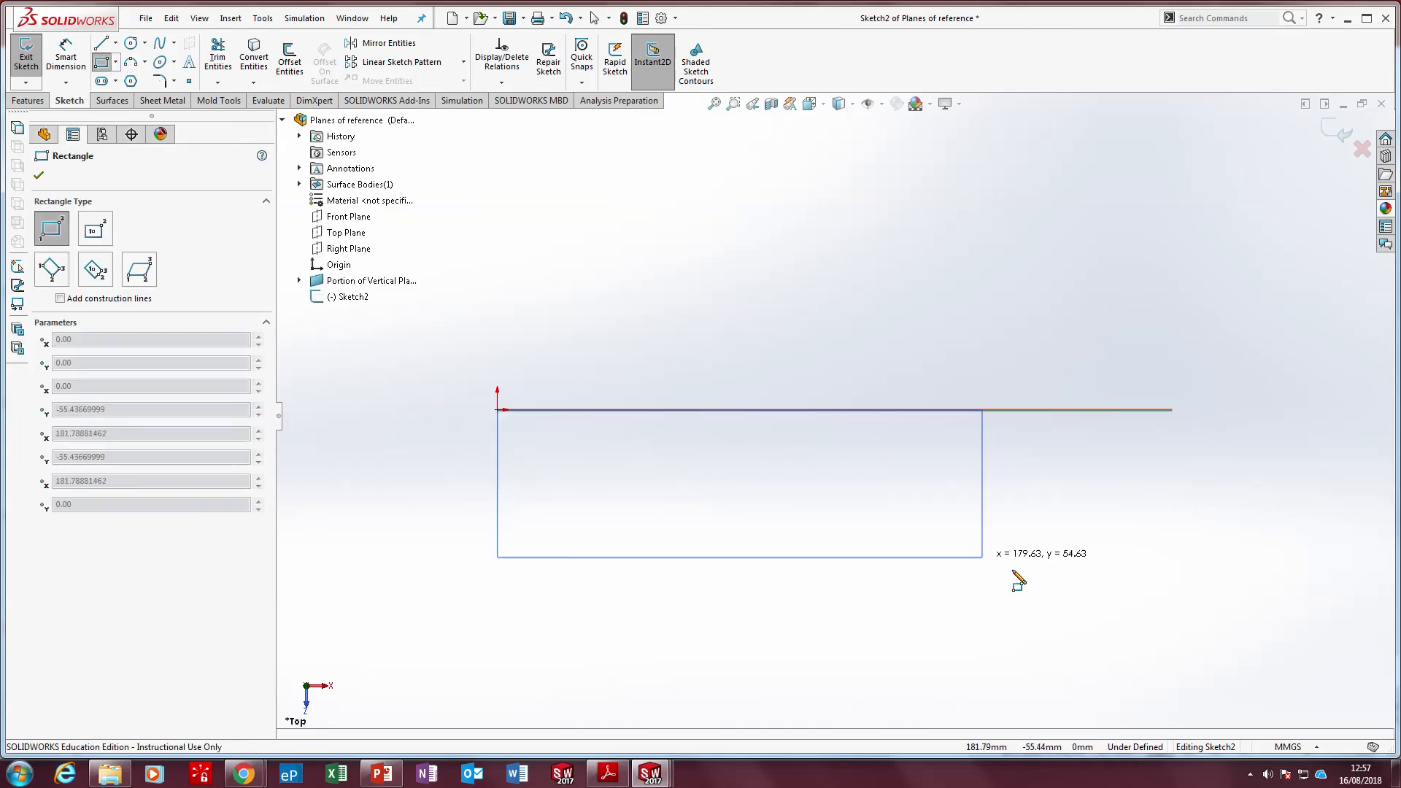
{"action": "left_click", "coordinate": [1143, 658]}
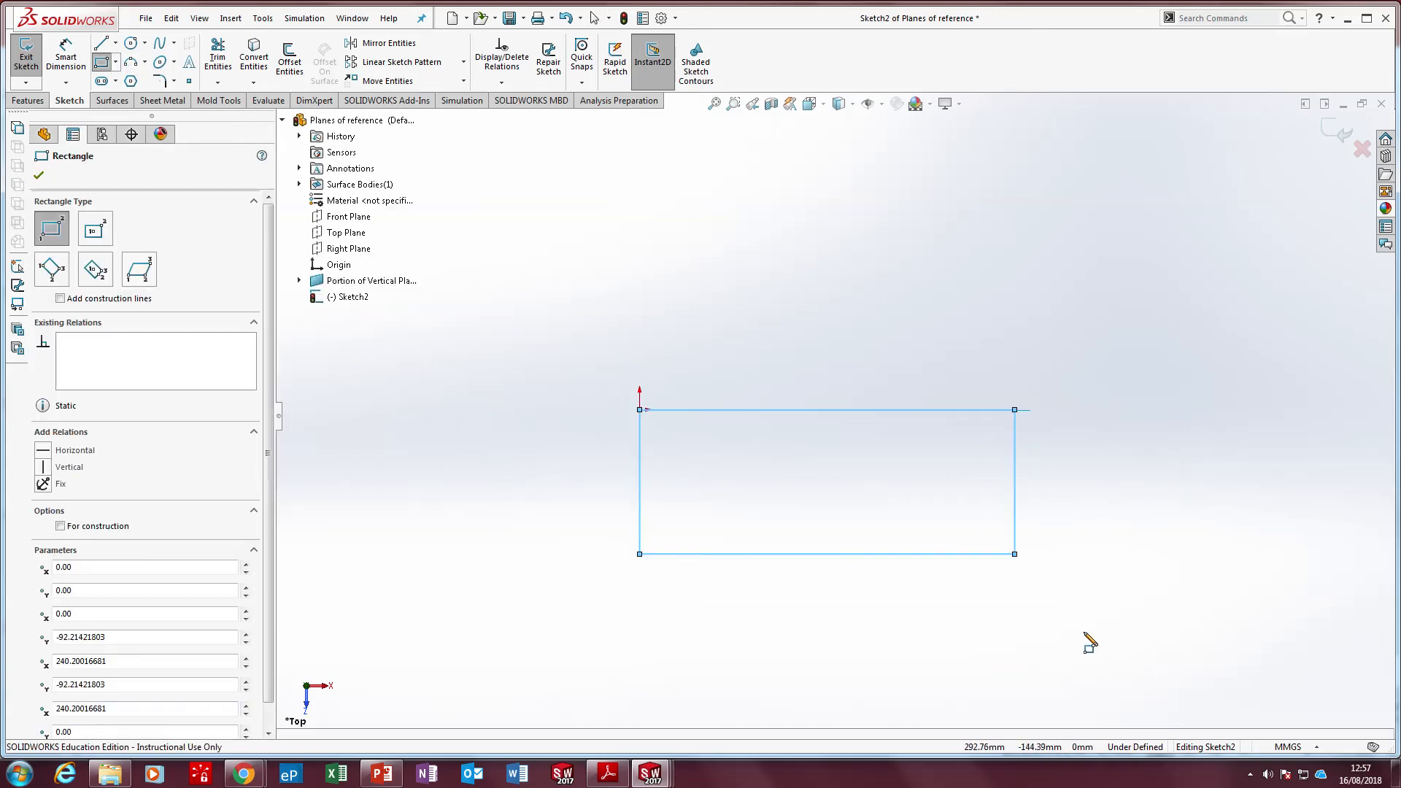
{"action": "left_click", "coordinate": [39, 178]}
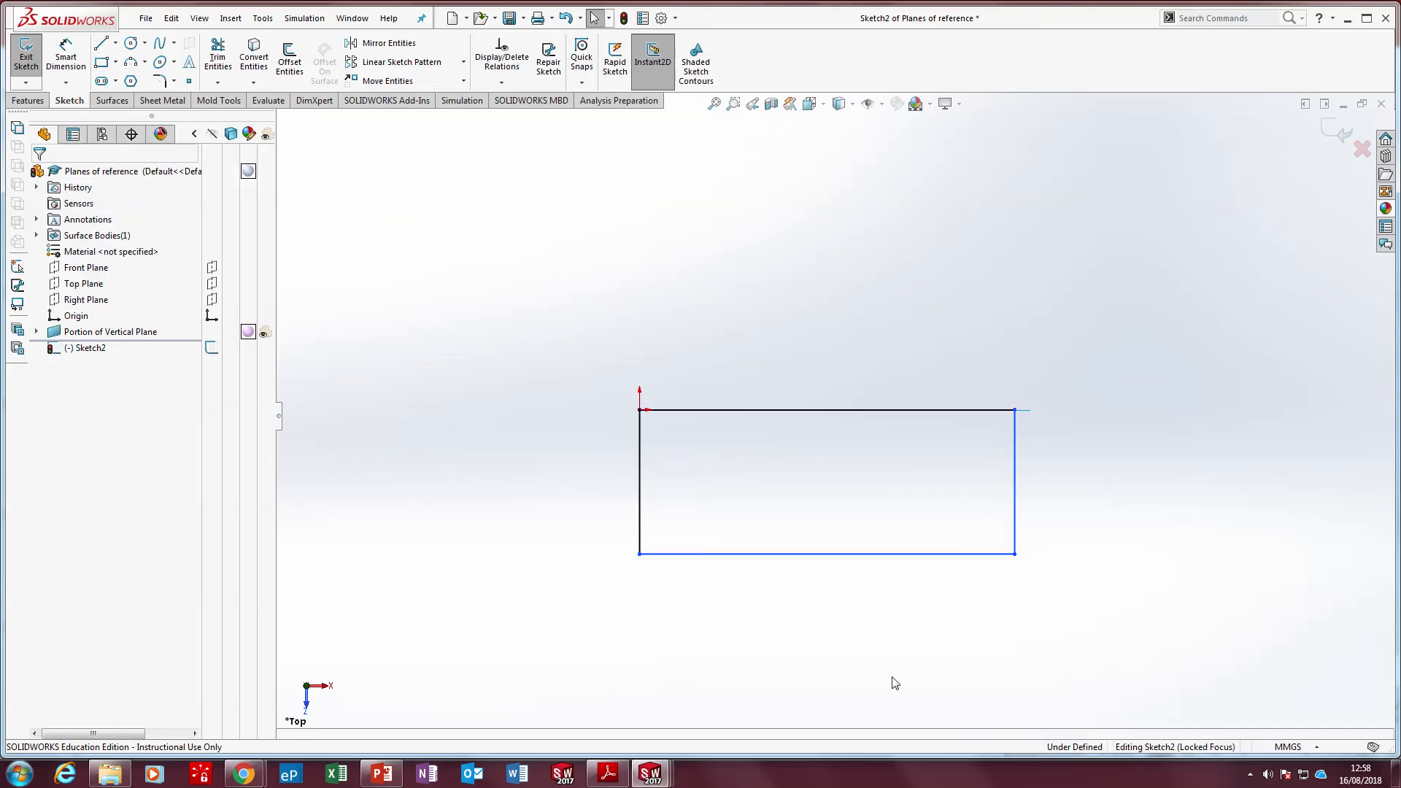
Apply an equal relation to all four sides of the rectangle on the Top Plane
{"action": "middle_click_drag", "start_coordinate": [891, 681], "coordinate": [697, 518]}
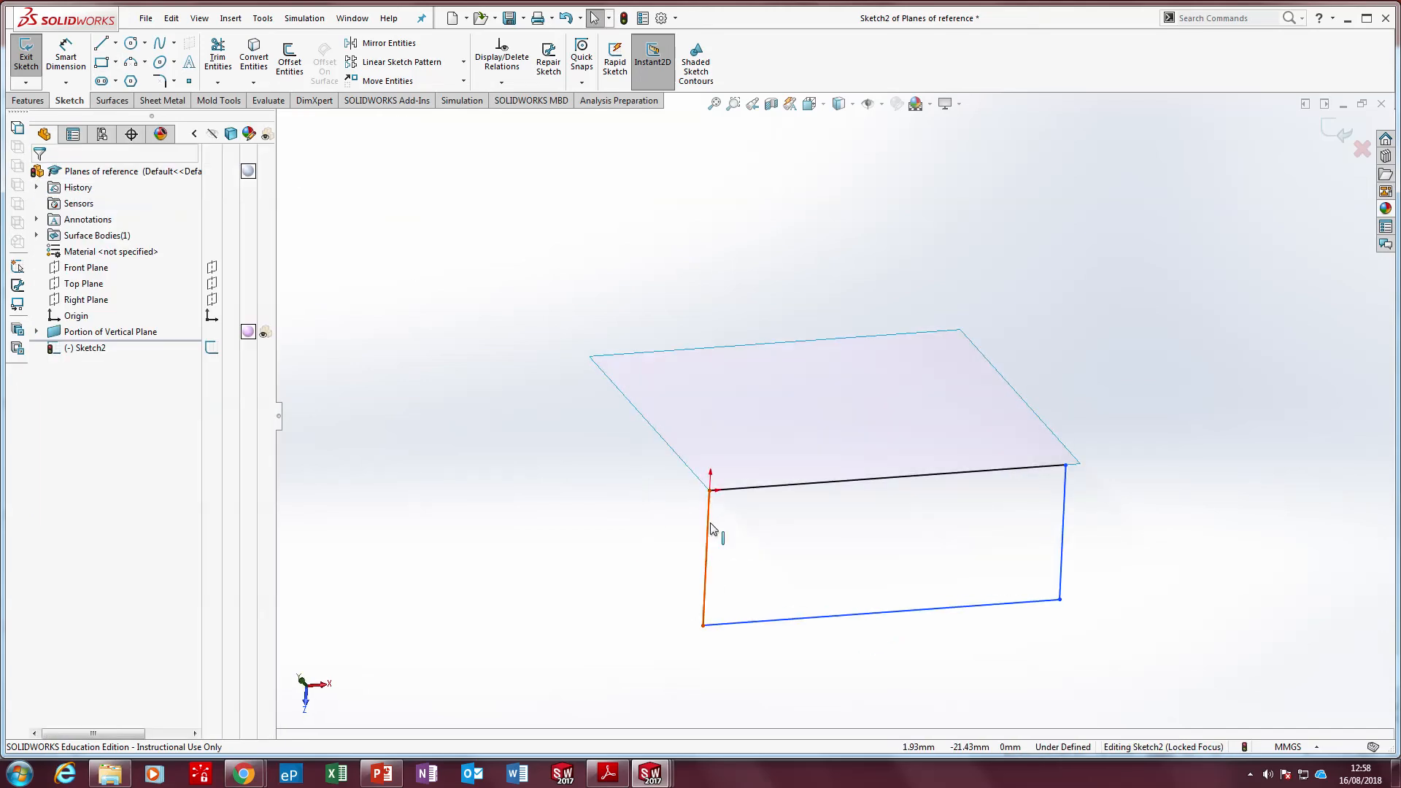
{"action": "left_click", "coordinate": [708, 528]}
{"action": "left_click", "coordinate": [837, 623], "text": "ctrl"}
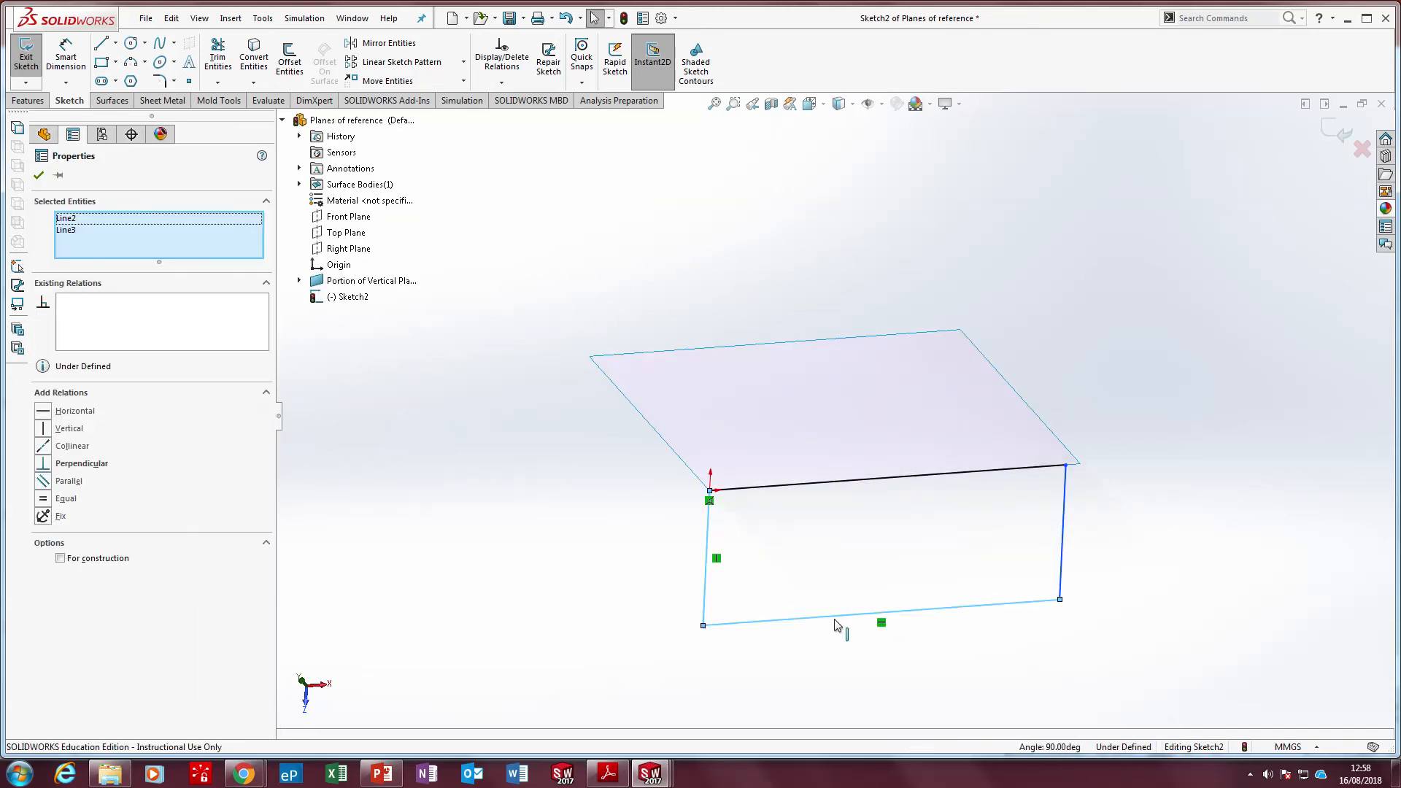
{"action": "left_click", "coordinate": [695, 538]}
{"action": "left_click", "coordinate": [706, 538]}
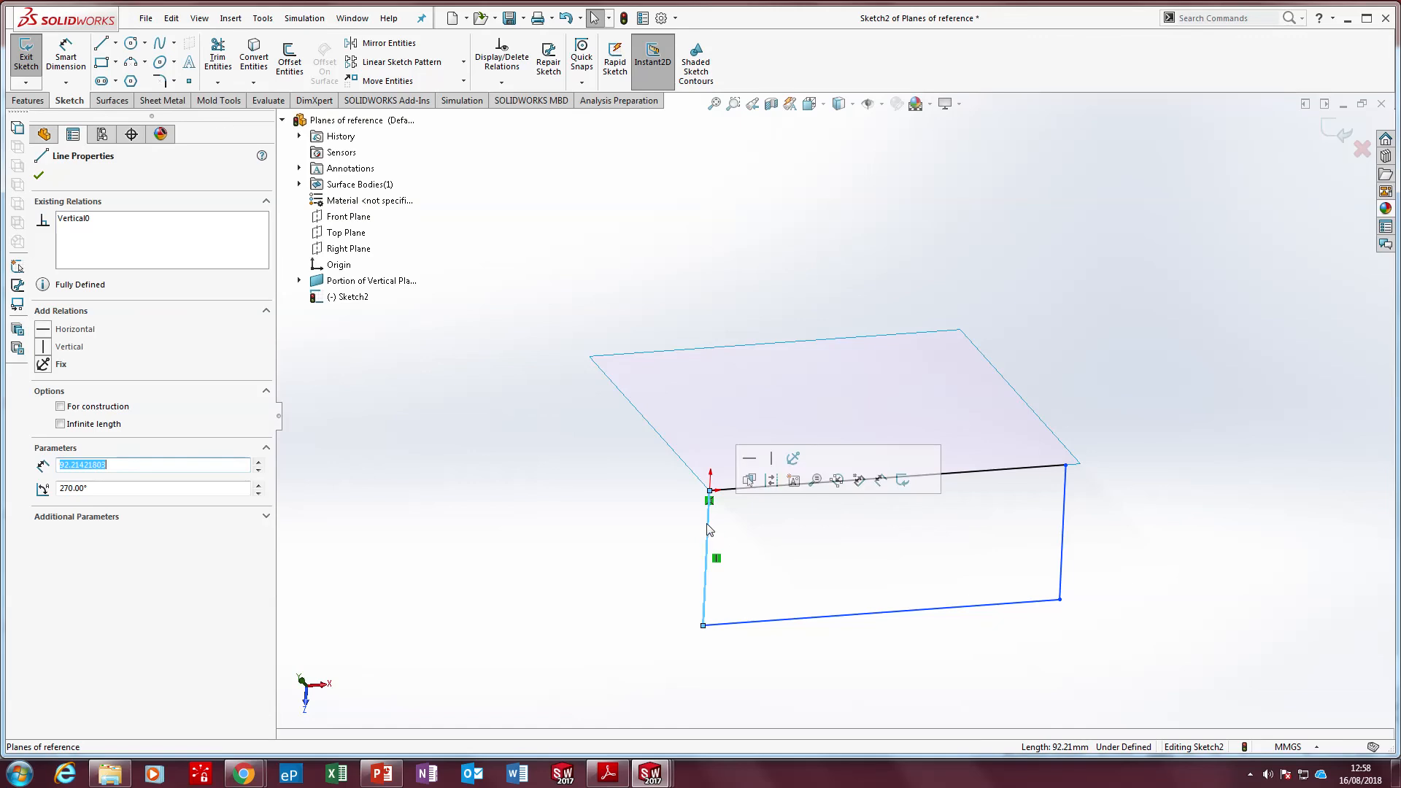
{"action": "left_click", "coordinate": [789, 621], "text": "ctrl"}
{"action": "left_click", "coordinate": [1063, 562], "text": "ctrl"}
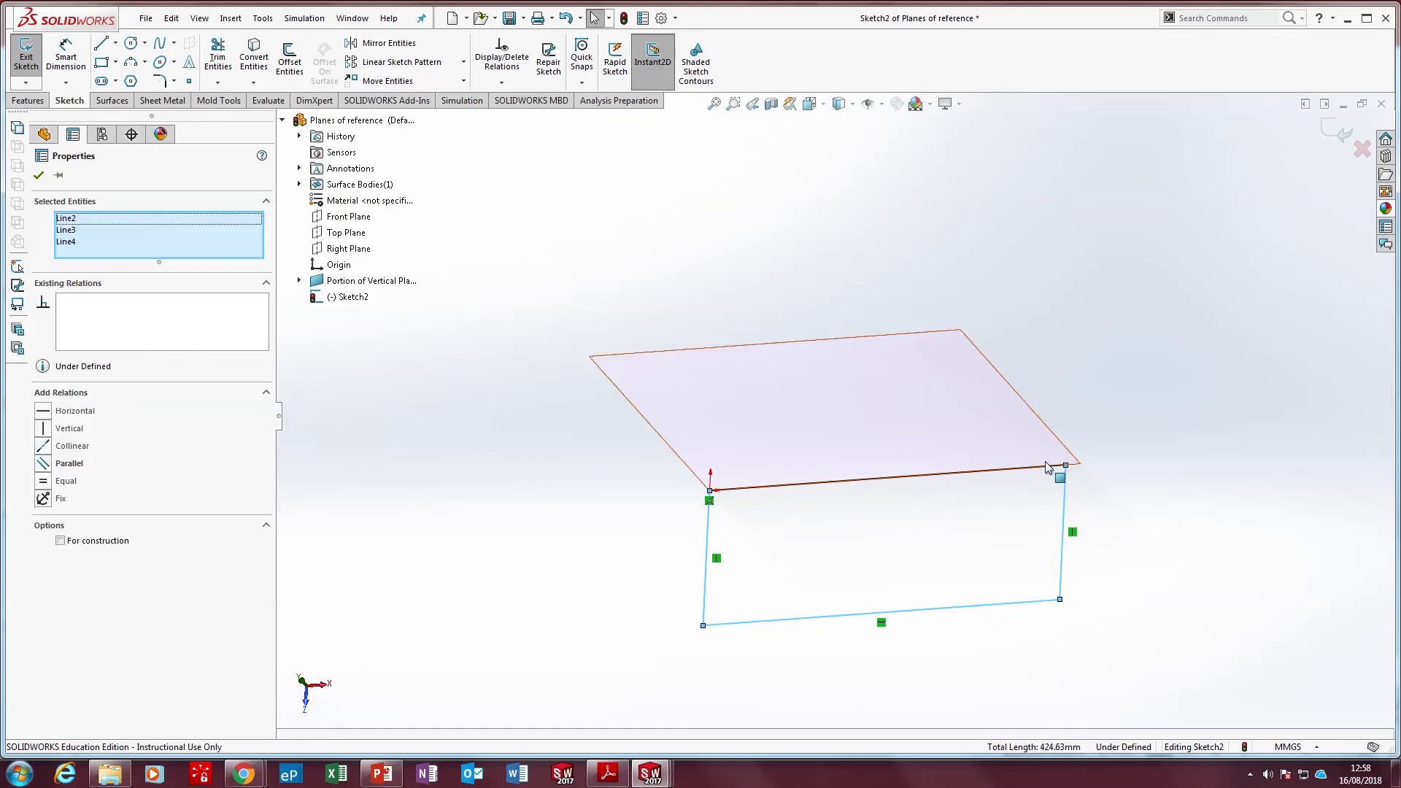
{"action": "left_click", "coordinate": [1052, 468], "text": "ctrl"}
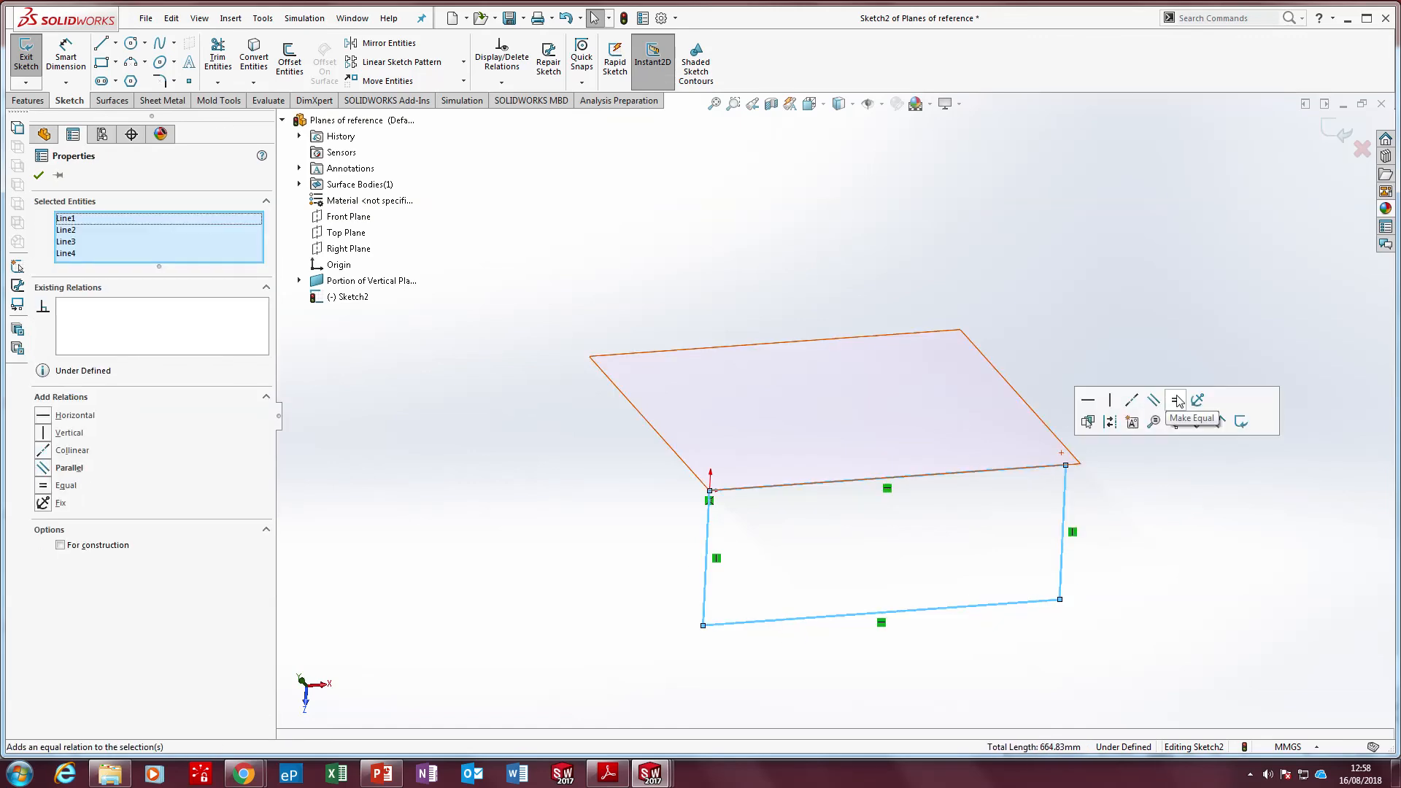
{"action": "left_click", "coordinate": [1177, 401]}
{"action": "left_click", "coordinate": [1145, 503]}
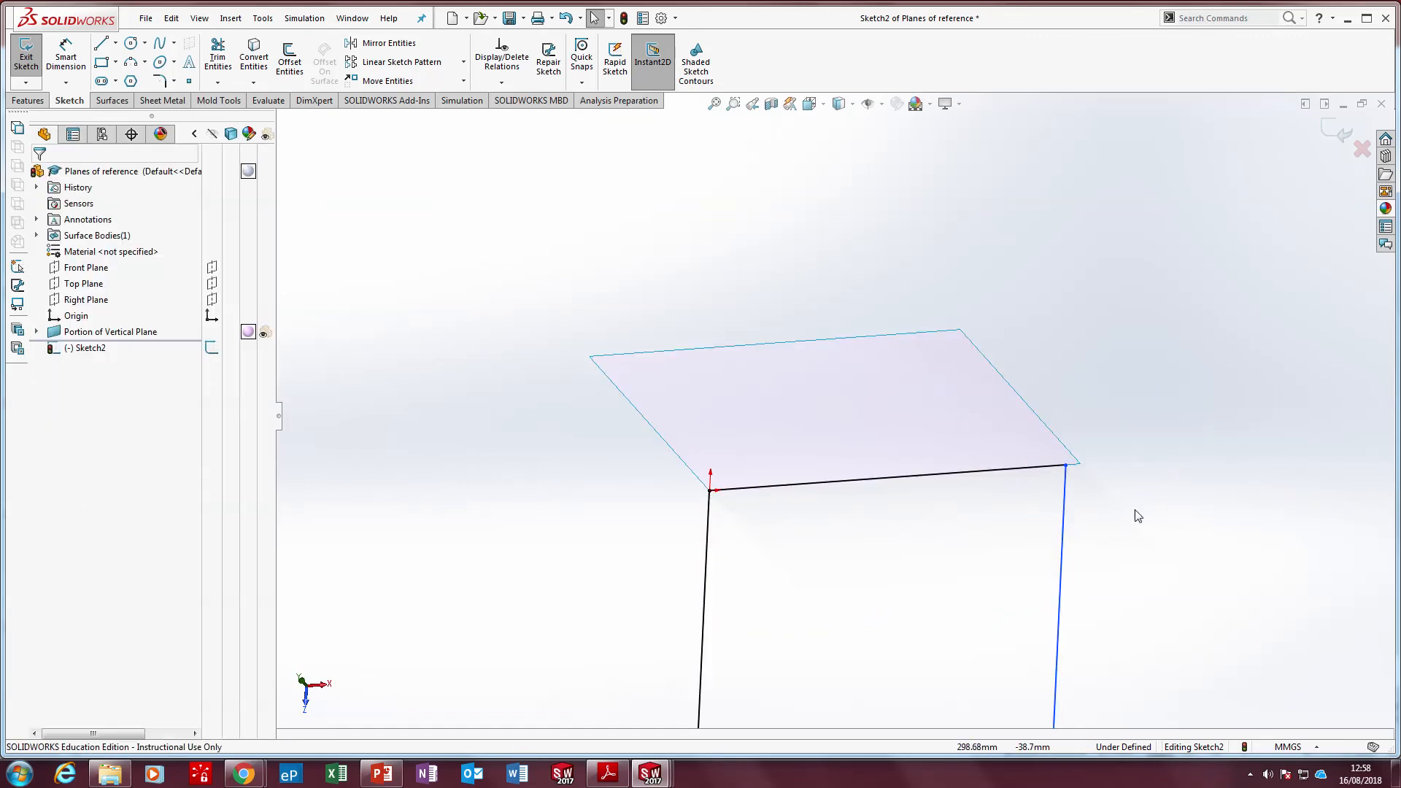
Make the square's free corner on the shared edge coincident with the nearby vertex of the vertical surface
{"action": "left_click", "coordinate": [1066, 466]}
{"action": "left_click_drag", "start_coordinate": [1065, 467], "coordinate": [1081, 470]}
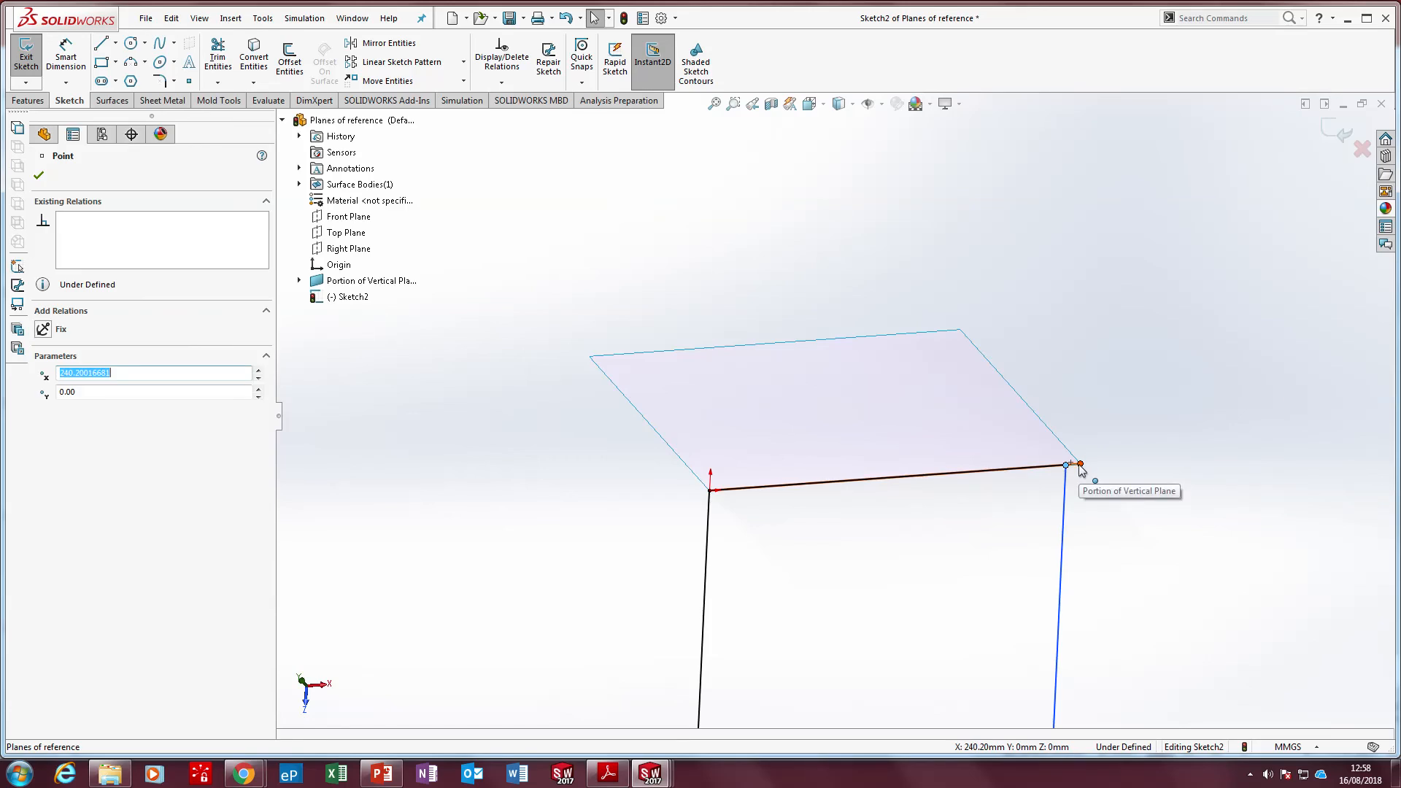
{"action": "left_click", "coordinate": [1079, 464], "text": "ctrl"}
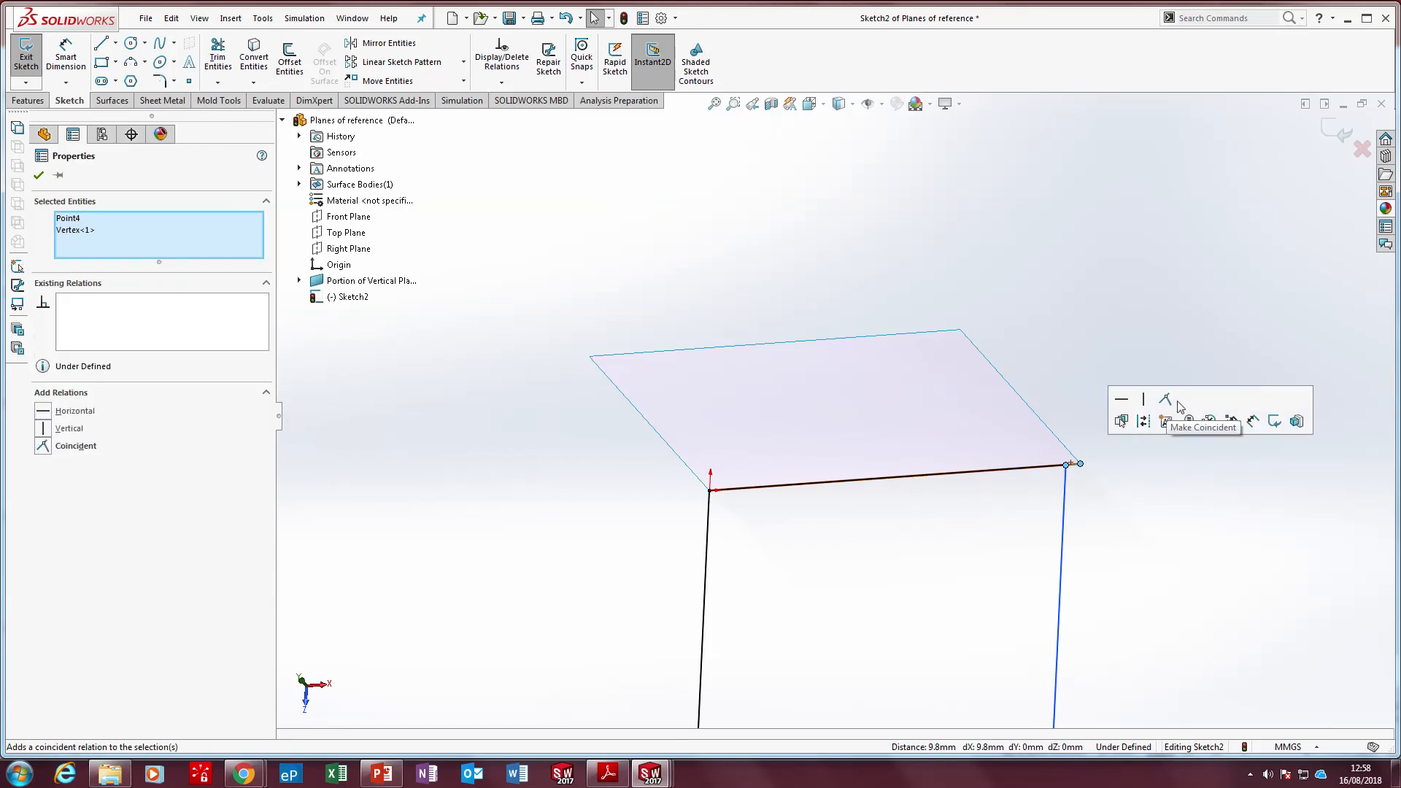
{"action": "left_click", "coordinate": [1165, 400]}
{"action": "left_click", "coordinate": [1154, 438]}
{"action": "mouse_move", "coordinate": [1154, 438]}
{"action": "middle_mouse_down"}
{"action": "mouse_move", "coordinate": [1068, 517]}
{"action": "mouse_move", "coordinate": [972, 534]}
{"action": "mouse_move", "coordinate": [1022, 517]}
{"action": "middle_mouse_up"}
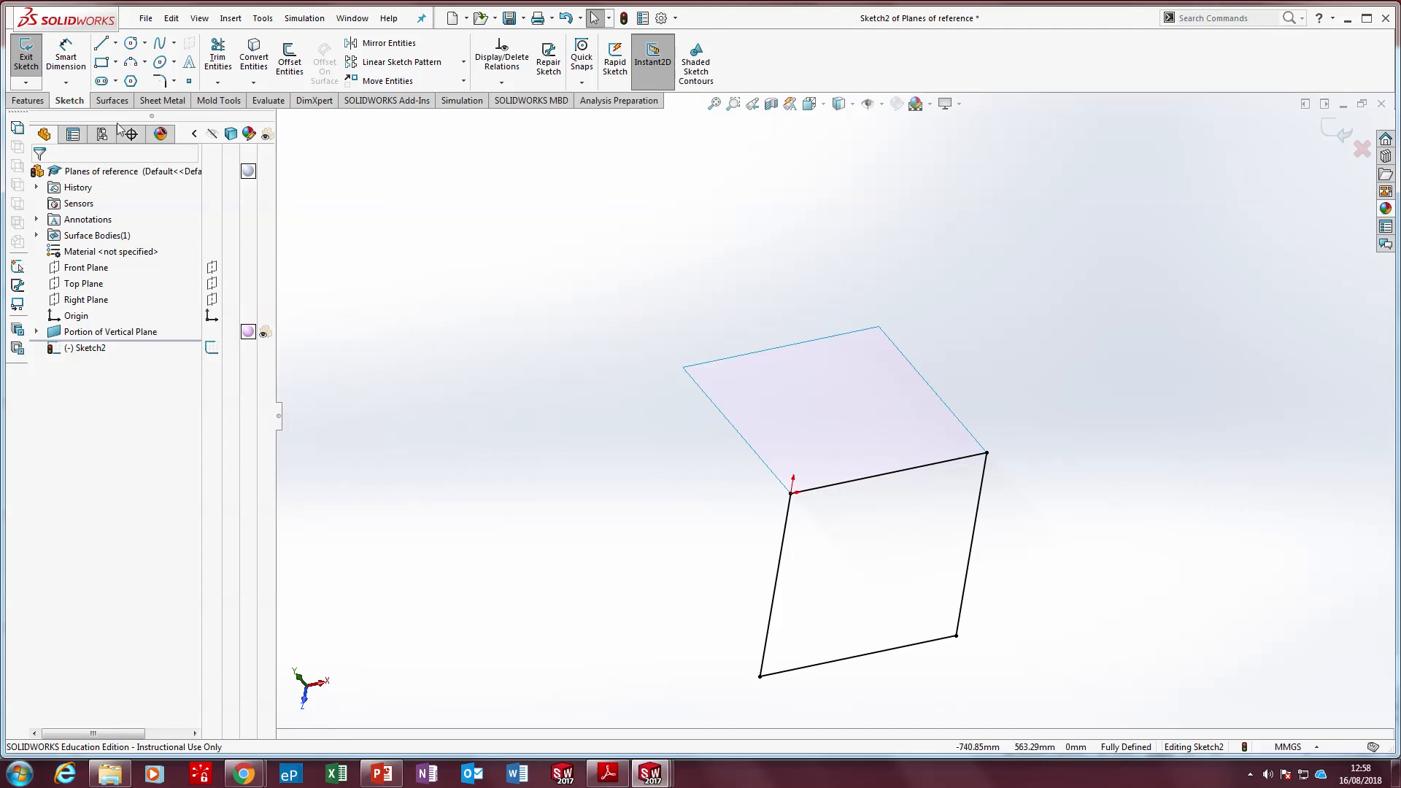
Create a planar surface from the current sketch on the Top Plane
{"action": "left_click", "coordinate": [111, 102]}
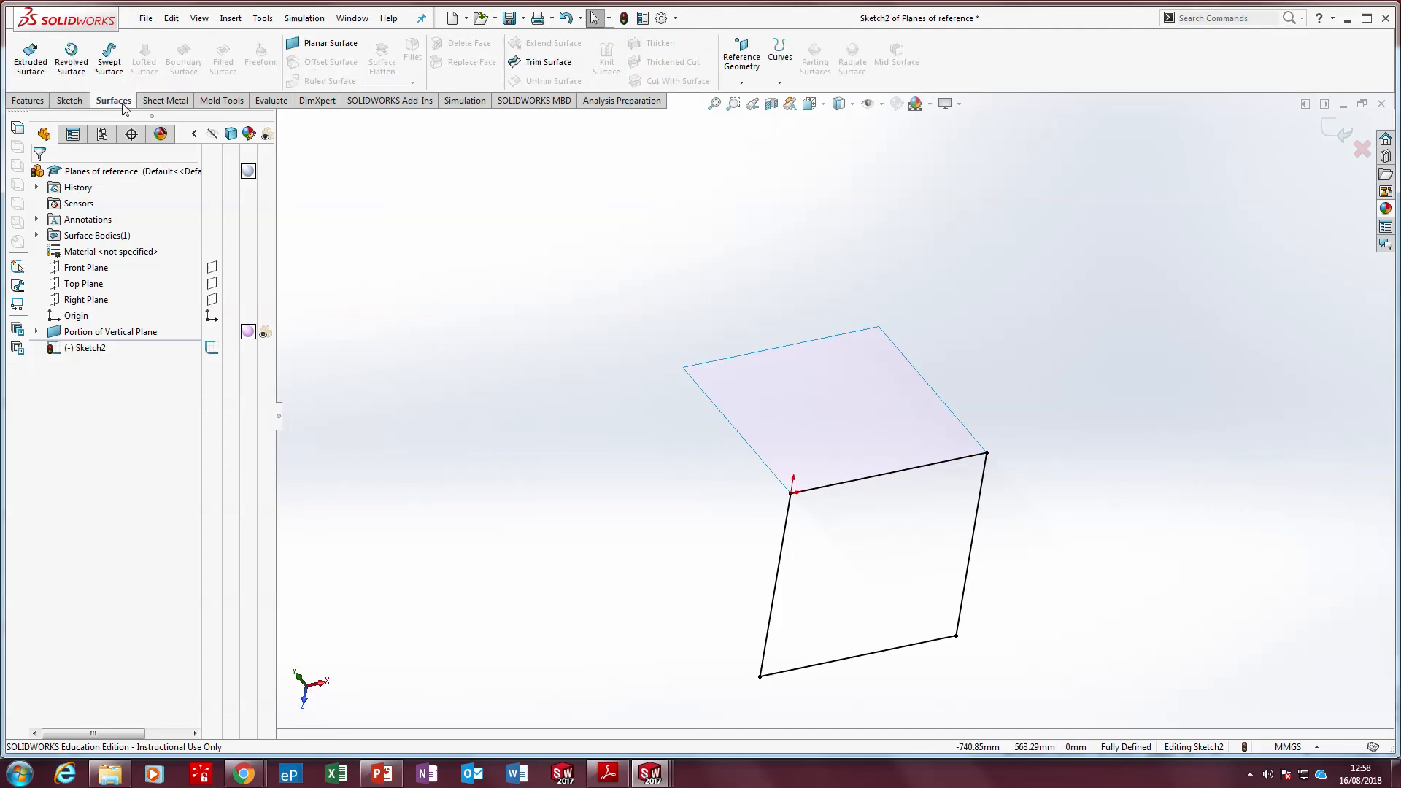
{"action": "left_click", "coordinate": [300, 45]}
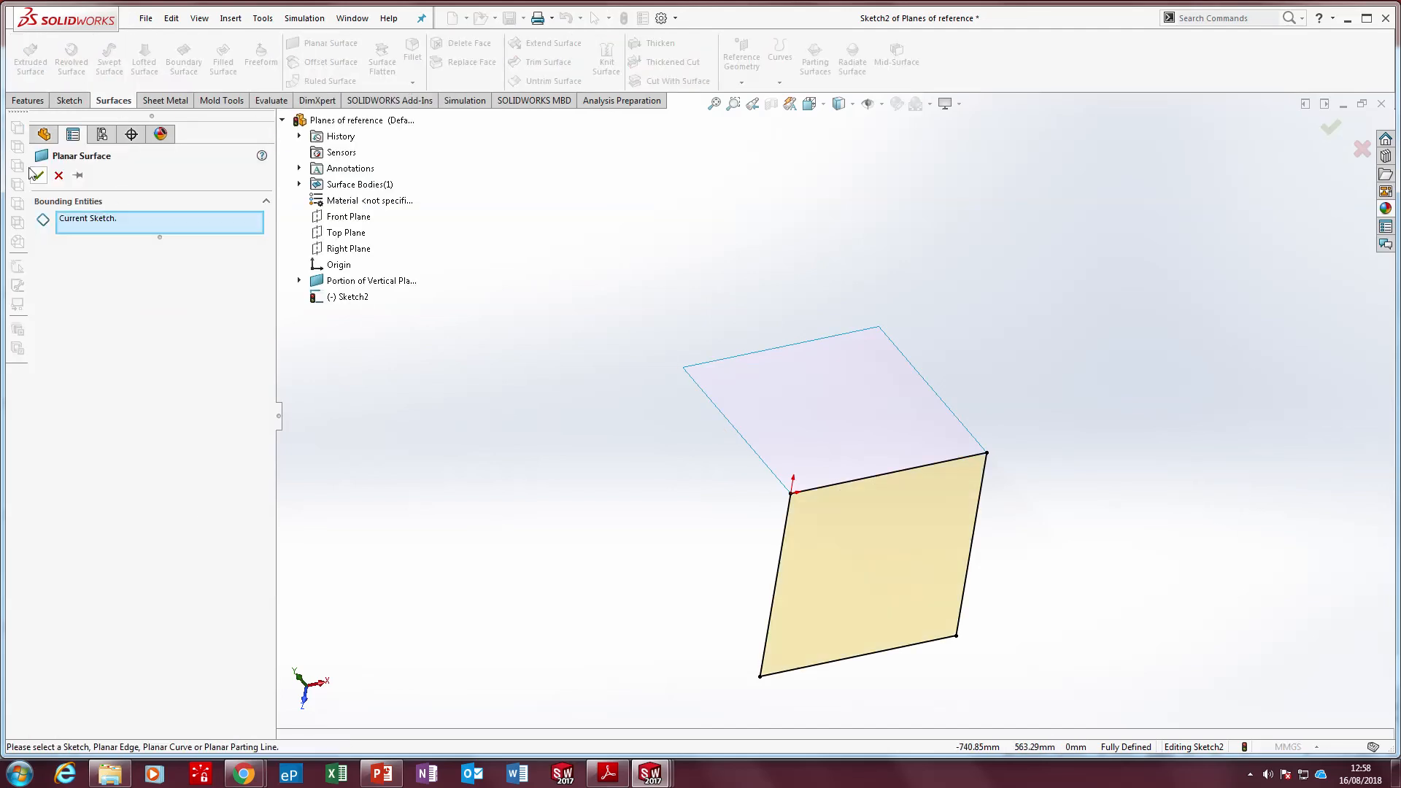
{"action": "left_click", "coordinate": [38, 176]}
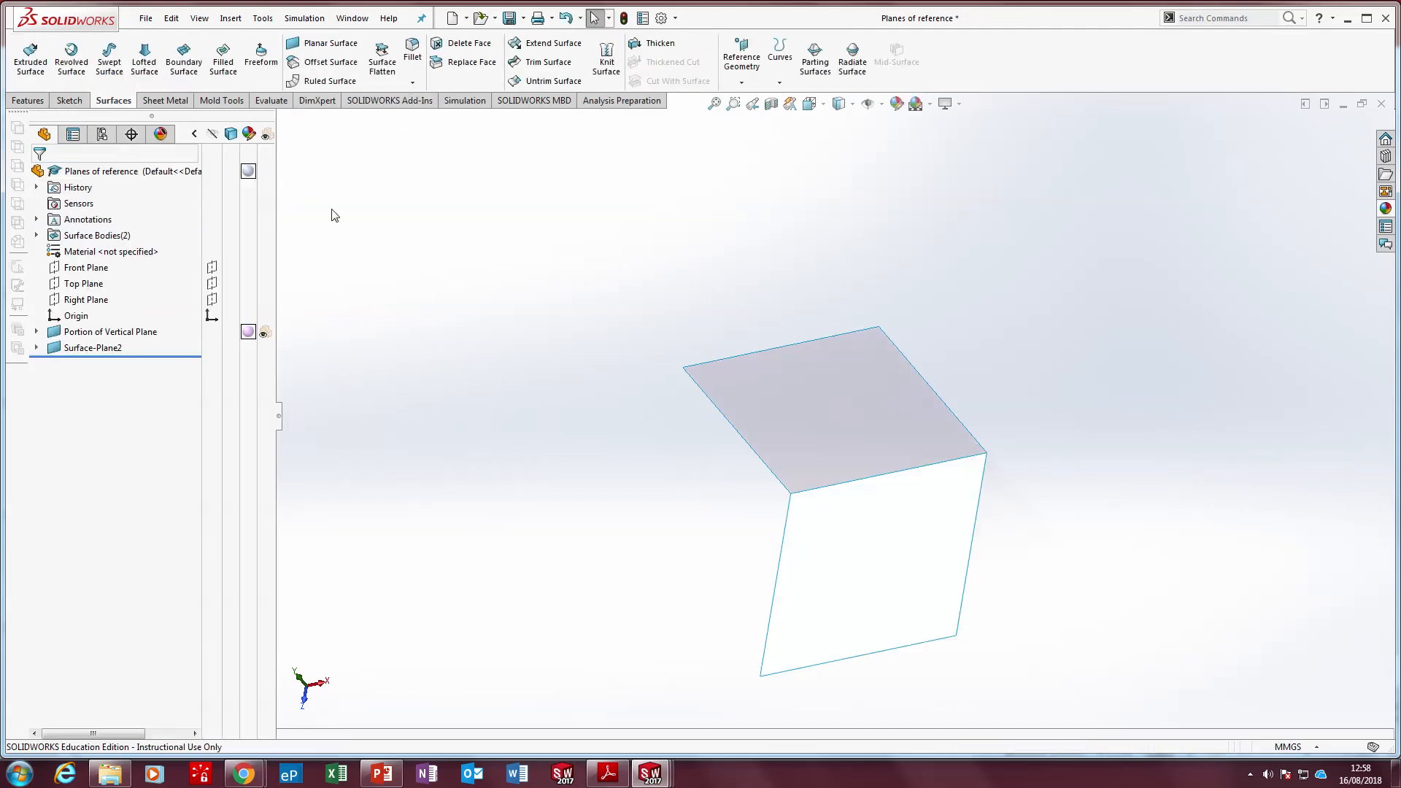
Rename the new planar surface feature as Portion of Horizontl Plane
{"action": "left_click", "coordinate": [131, 351]}
{"action": "left_click", "coordinate": [130, 349]}
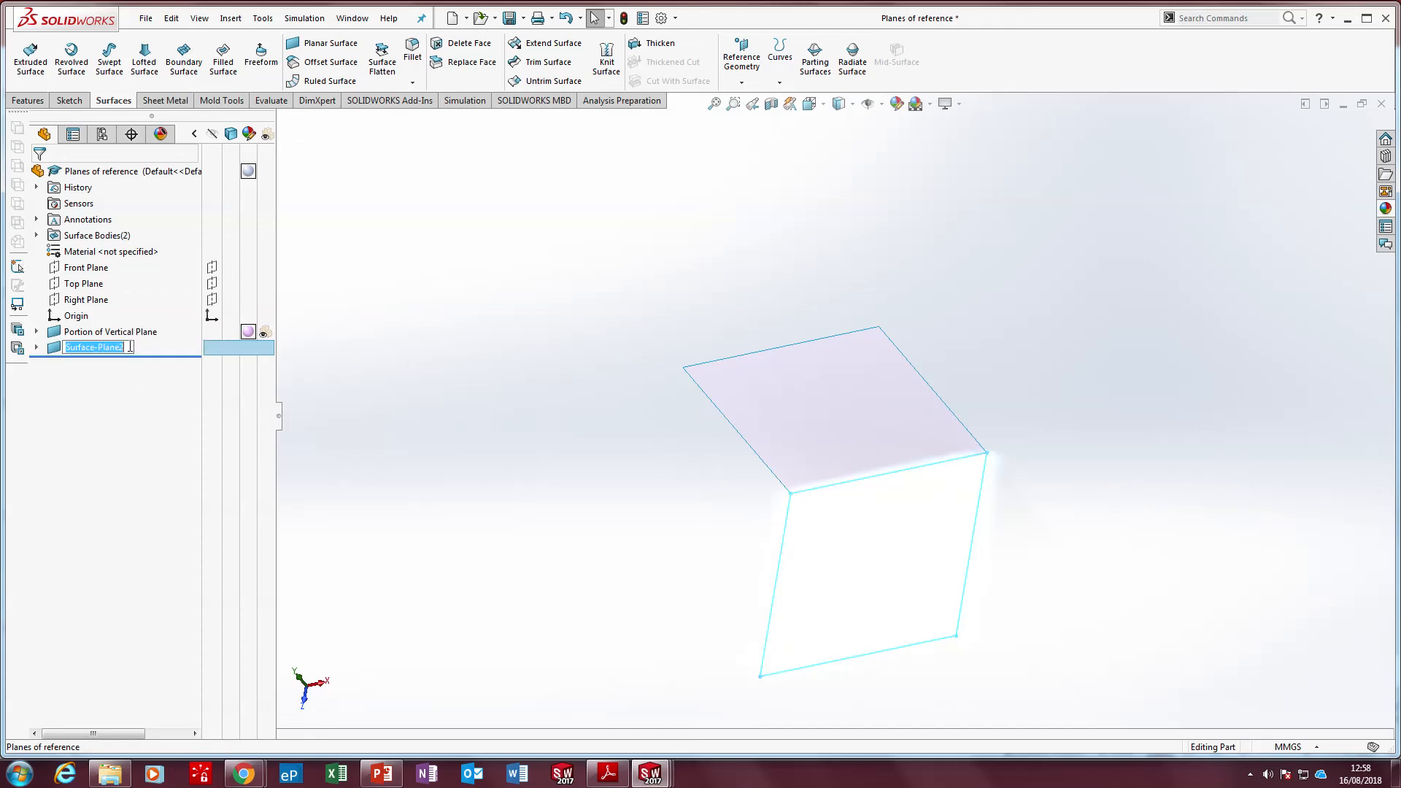
{"action": "type", "text": "Portion of Horizontl"}
{"action": "left_click", "coordinate": [446, 458]}
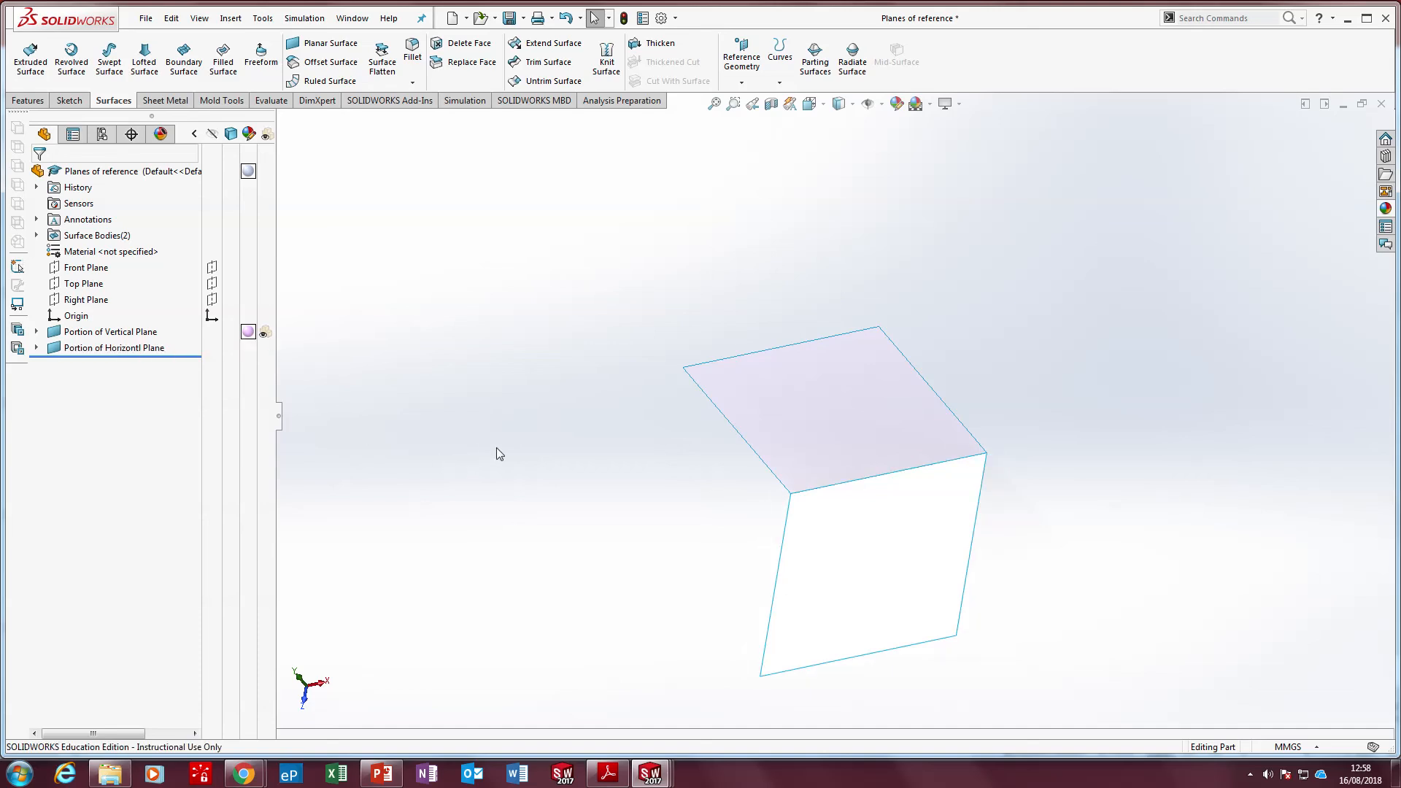
{"action": "middle_click_drag", "start_coordinate": [493, 453], "coordinate": [559, 463]}
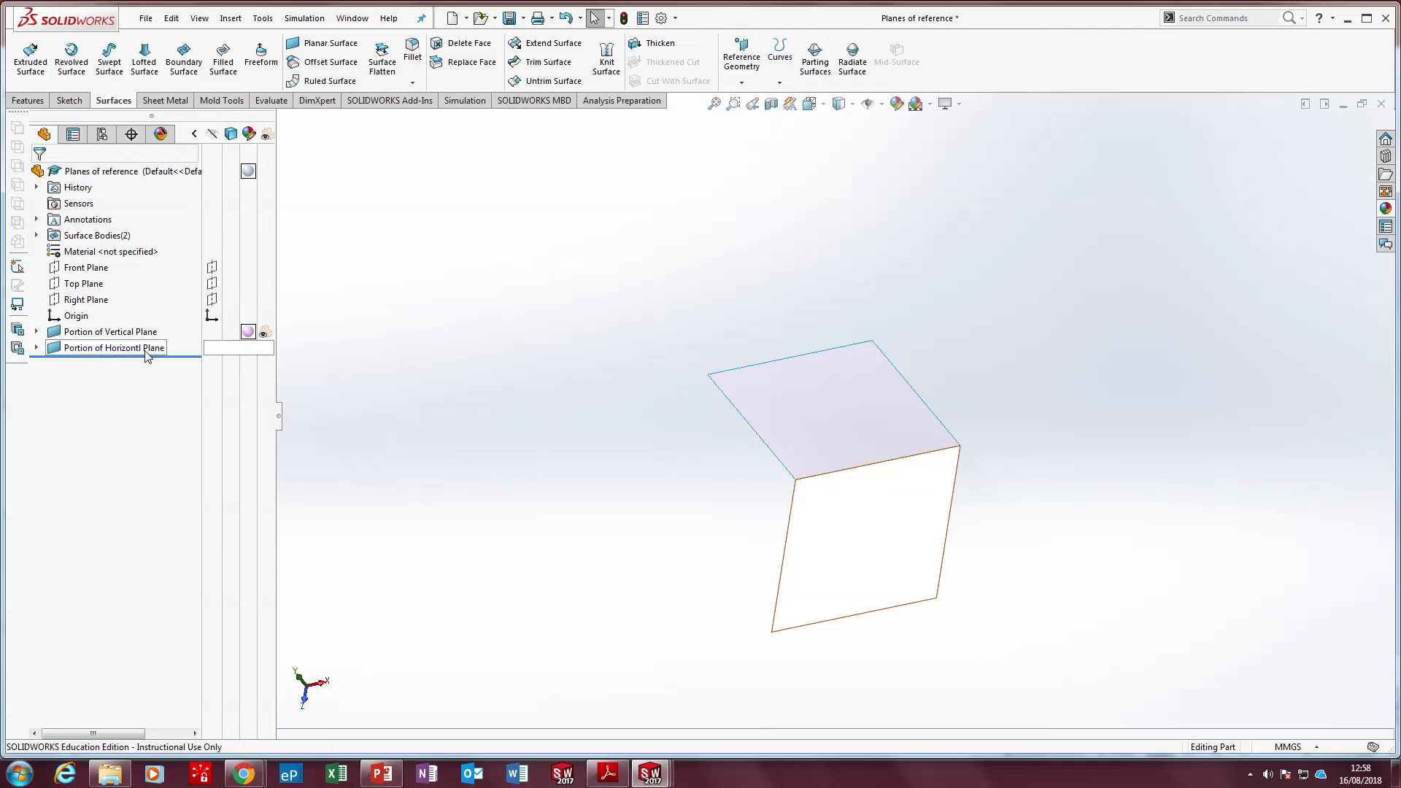
{"action": "right_click", "coordinate": [117, 355]}
{"action": "left_click", "coordinate": [135, 310]}
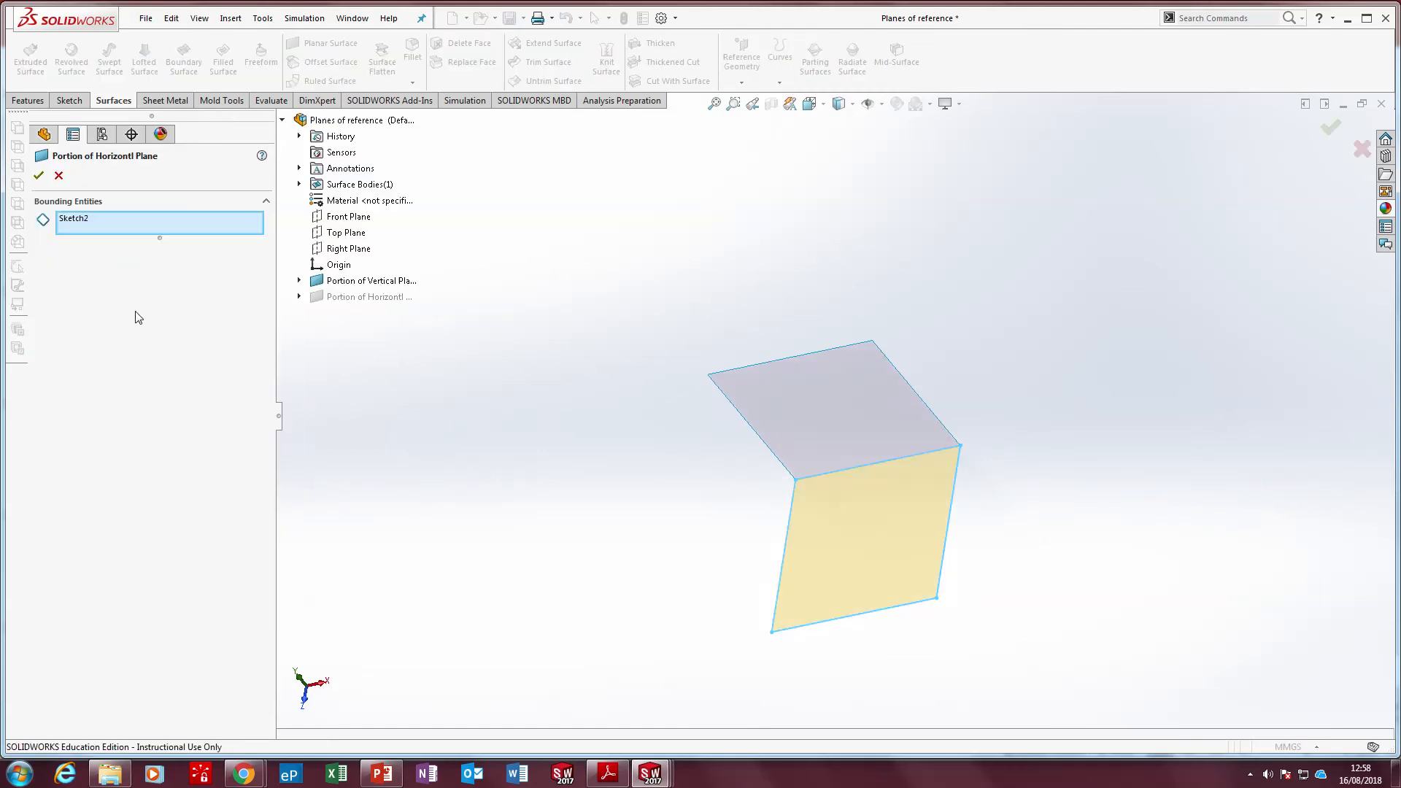
{"action": "left_click", "coordinate": [39, 175]}
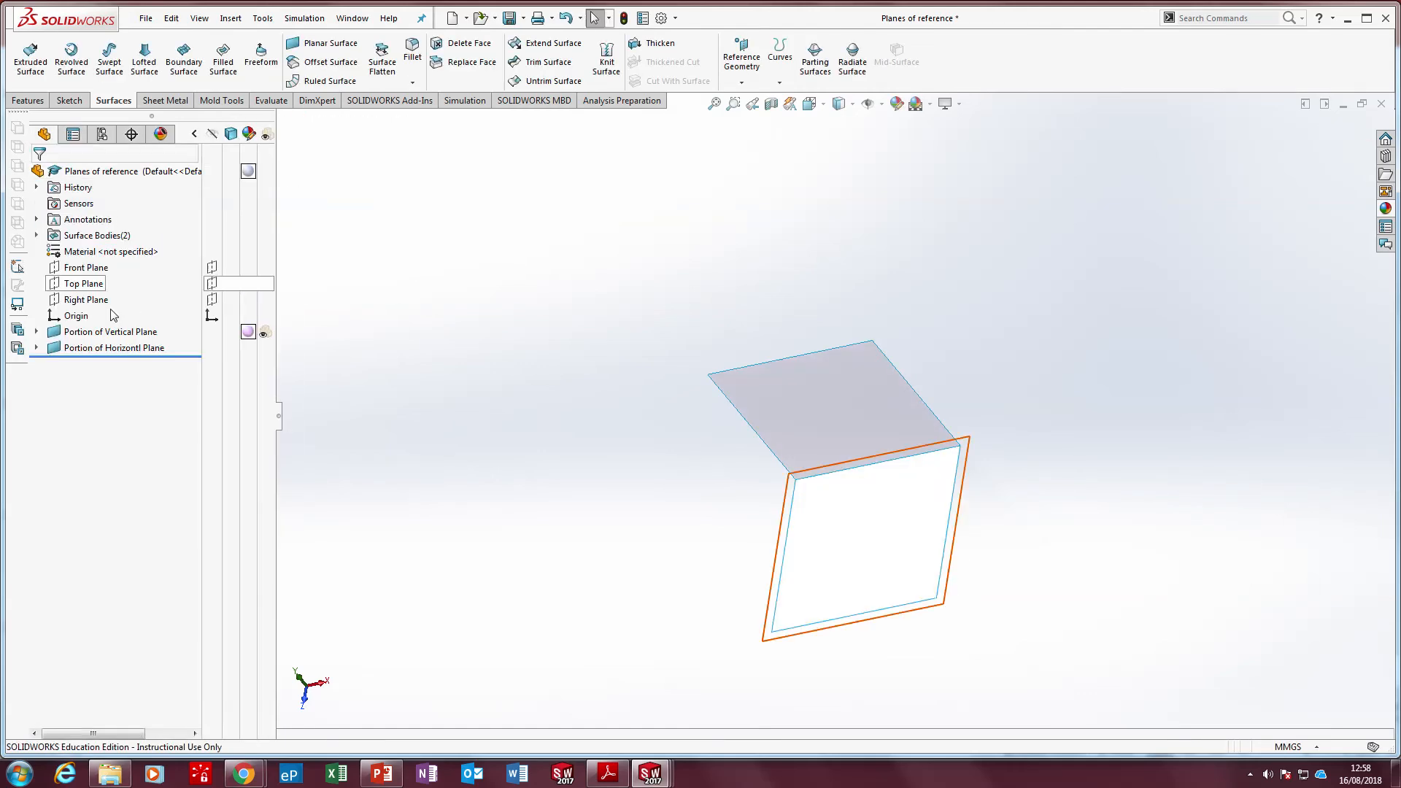
Apply a red colour from the standard swatches to the Portion of Horizontl Plane feature
{"action": "right_click", "coordinate": [138, 348]}
{"action": "left_click", "coordinate": [194, 328]}
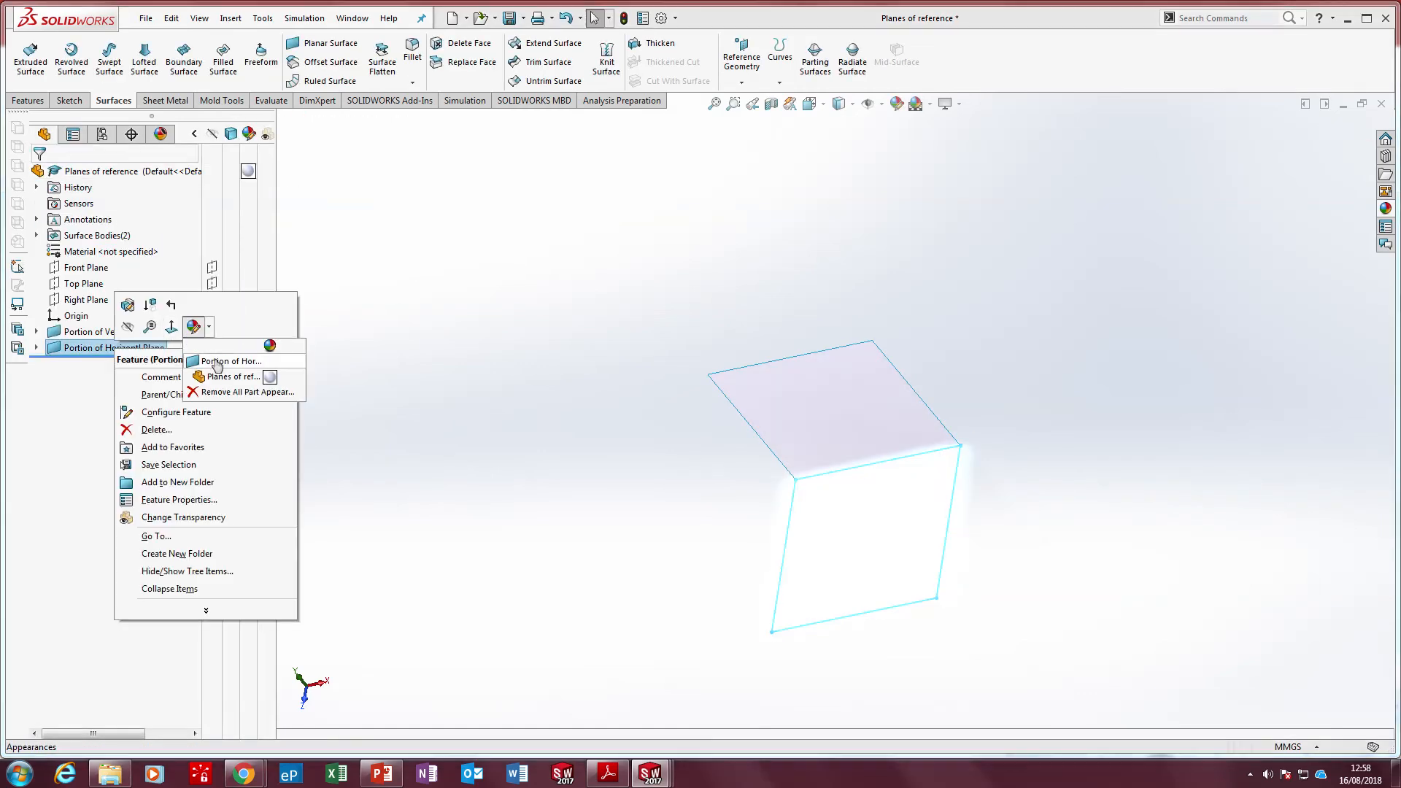
{"action": "left_click", "coordinate": [209, 360]}
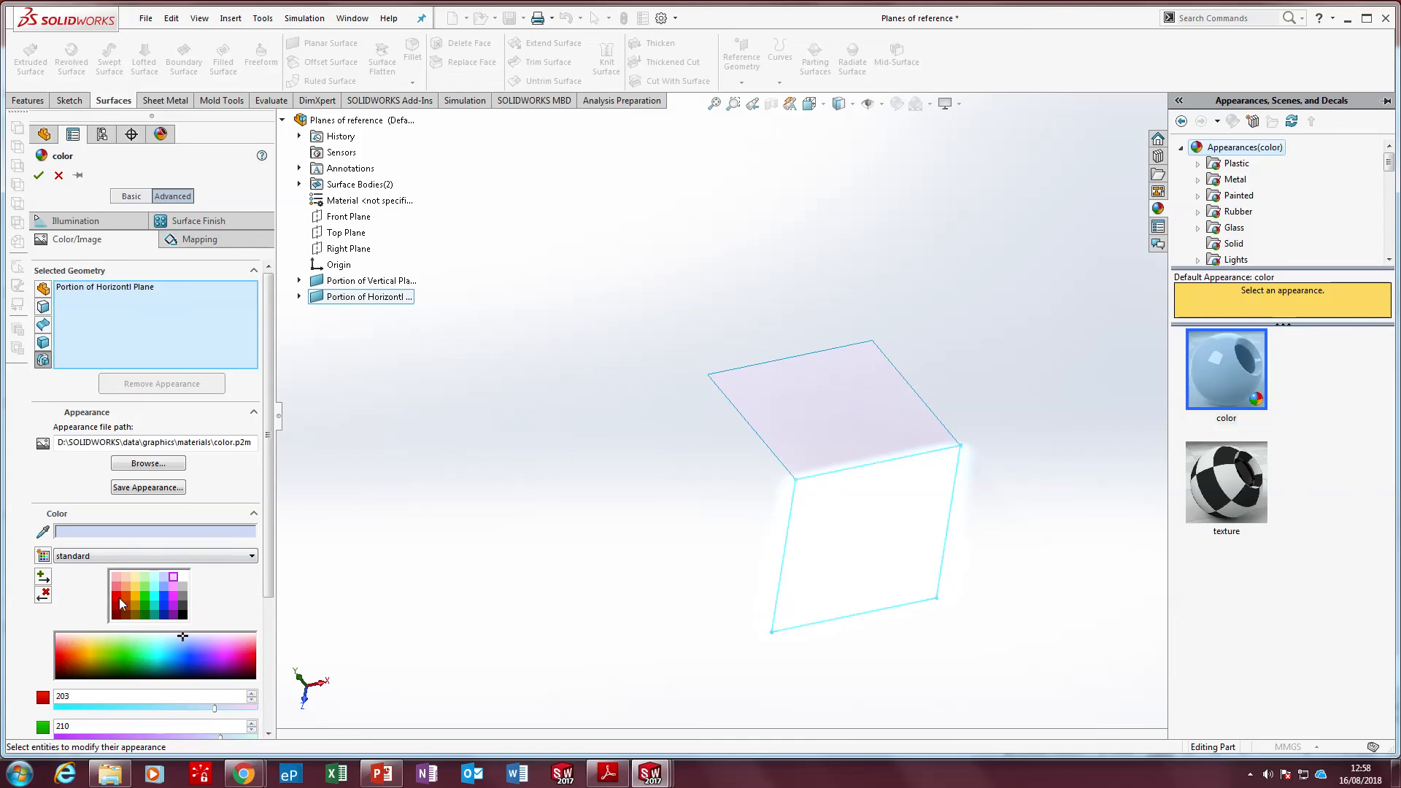
{"action": "left_click", "coordinate": [116, 595]}
{"action": "left_click", "coordinate": [38, 176]}
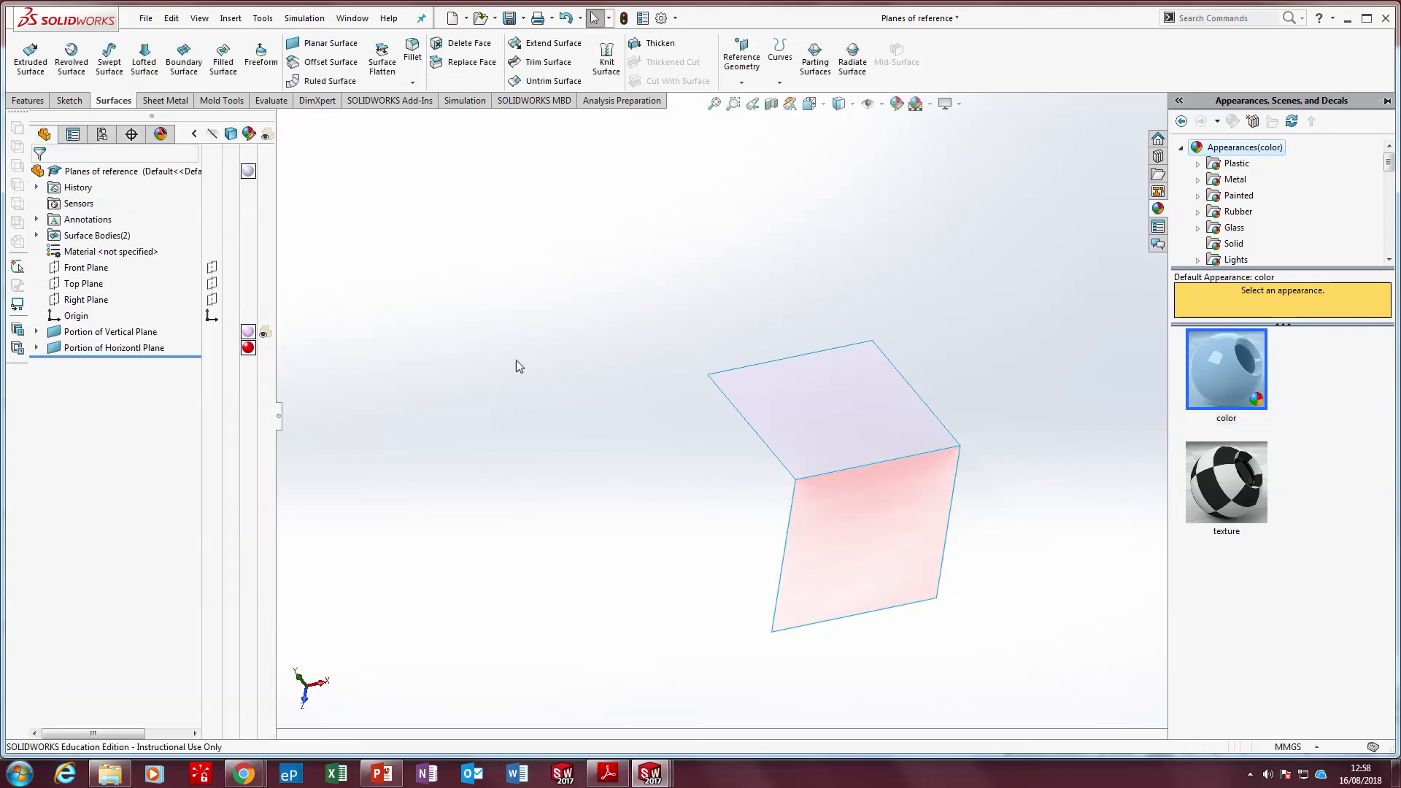
Make the Portion of Horizontl Plane surface transparent and inspect both surfaces from several angles
{"action": "mouse_move", "coordinate": [596, 409]}
{"action": "middle_mouse_down"}
{"action": "mouse_move", "coordinate": [625, 319]}
{"action": "mouse_move", "coordinate": [601, 328]}
{"action": "mouse_move", "coordinate": [578, 388]}
{"action": "middle_mouse_up"}
{"action": "left_click", "coordinate": [267, 348]}
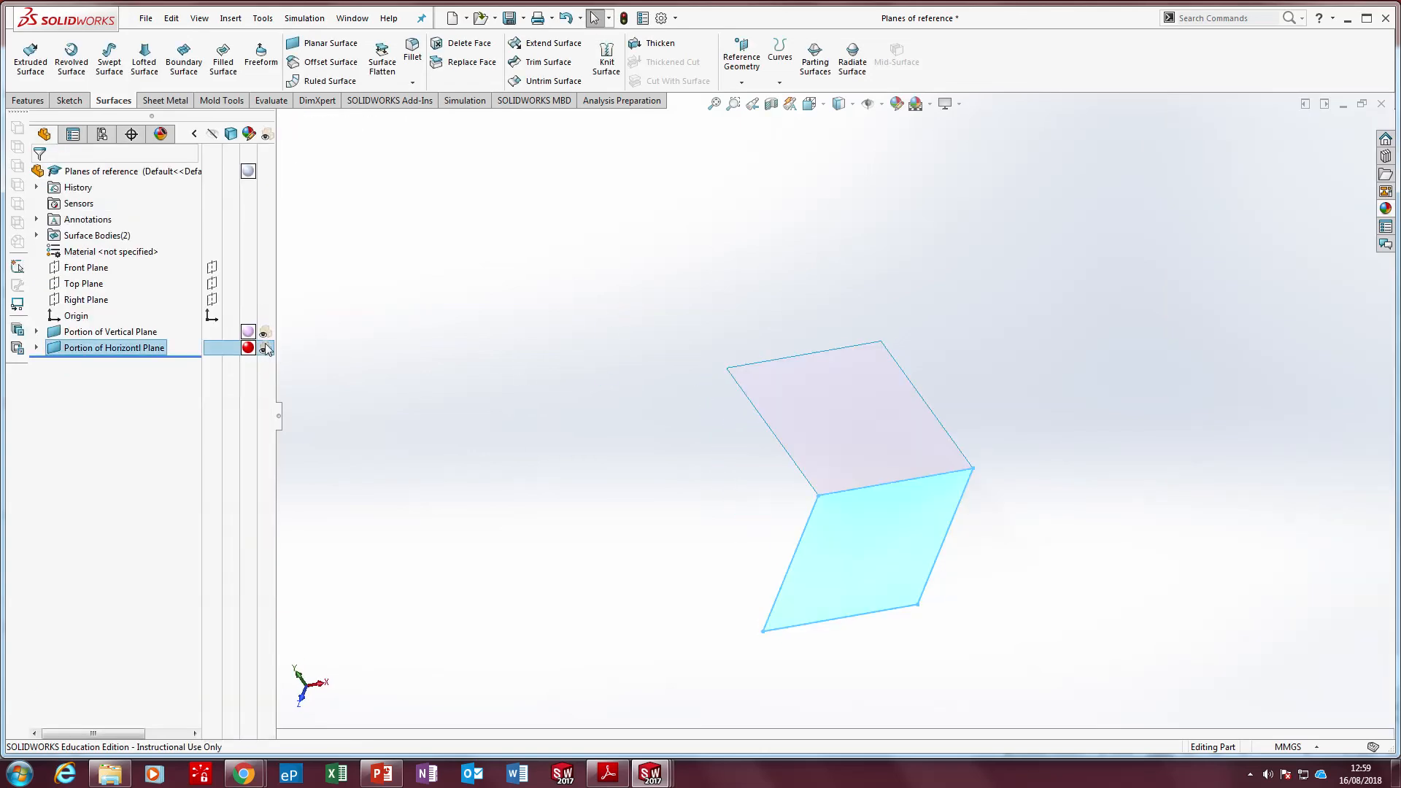
{"action": "left_click", "coordinate": [537, 445]}
{"action": "middle_click_drag", "start_coordinate": [537, 445], "coordinate": [537, 480]}
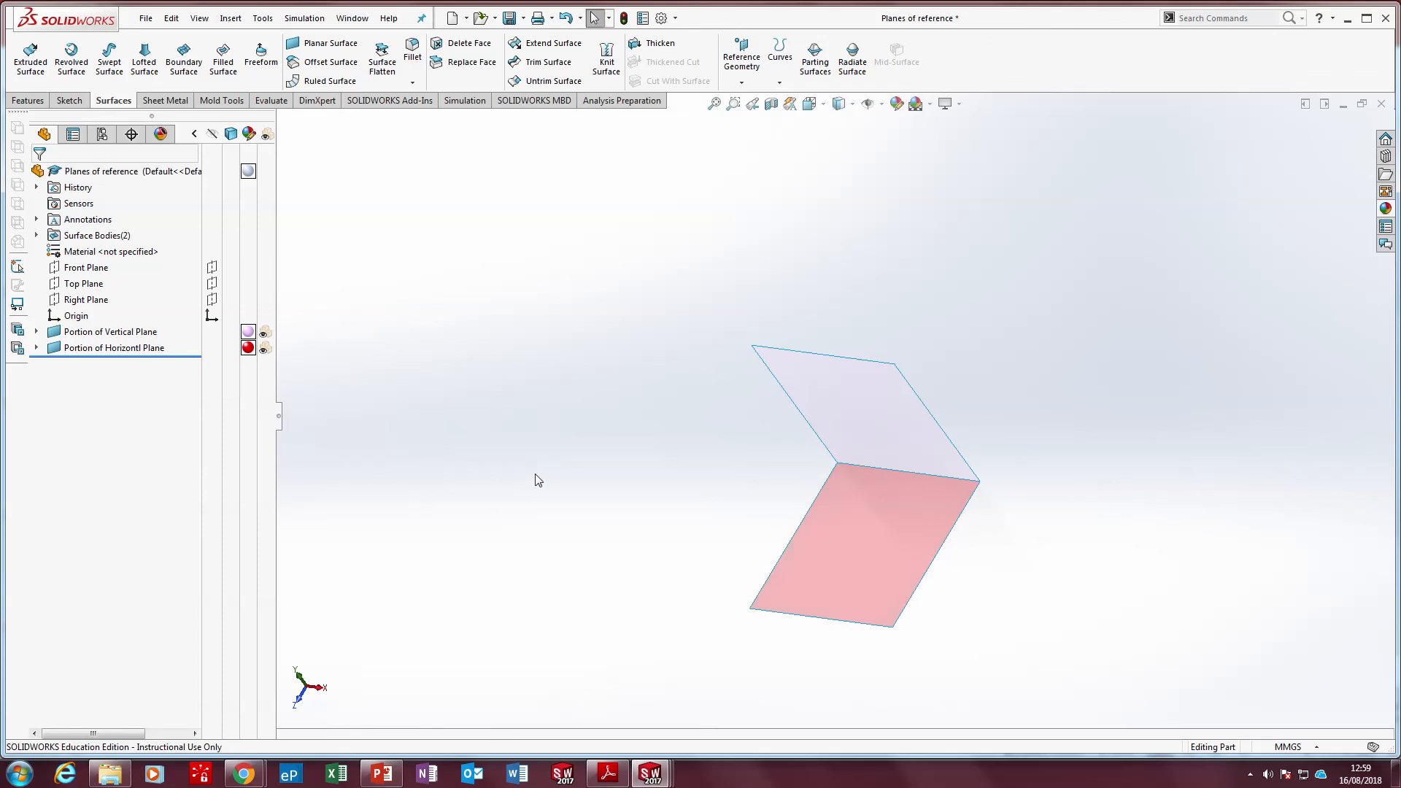
{"action": "middle_click_drag", "start_coordinate": [588, 441], "coordinate": [611, 360]}
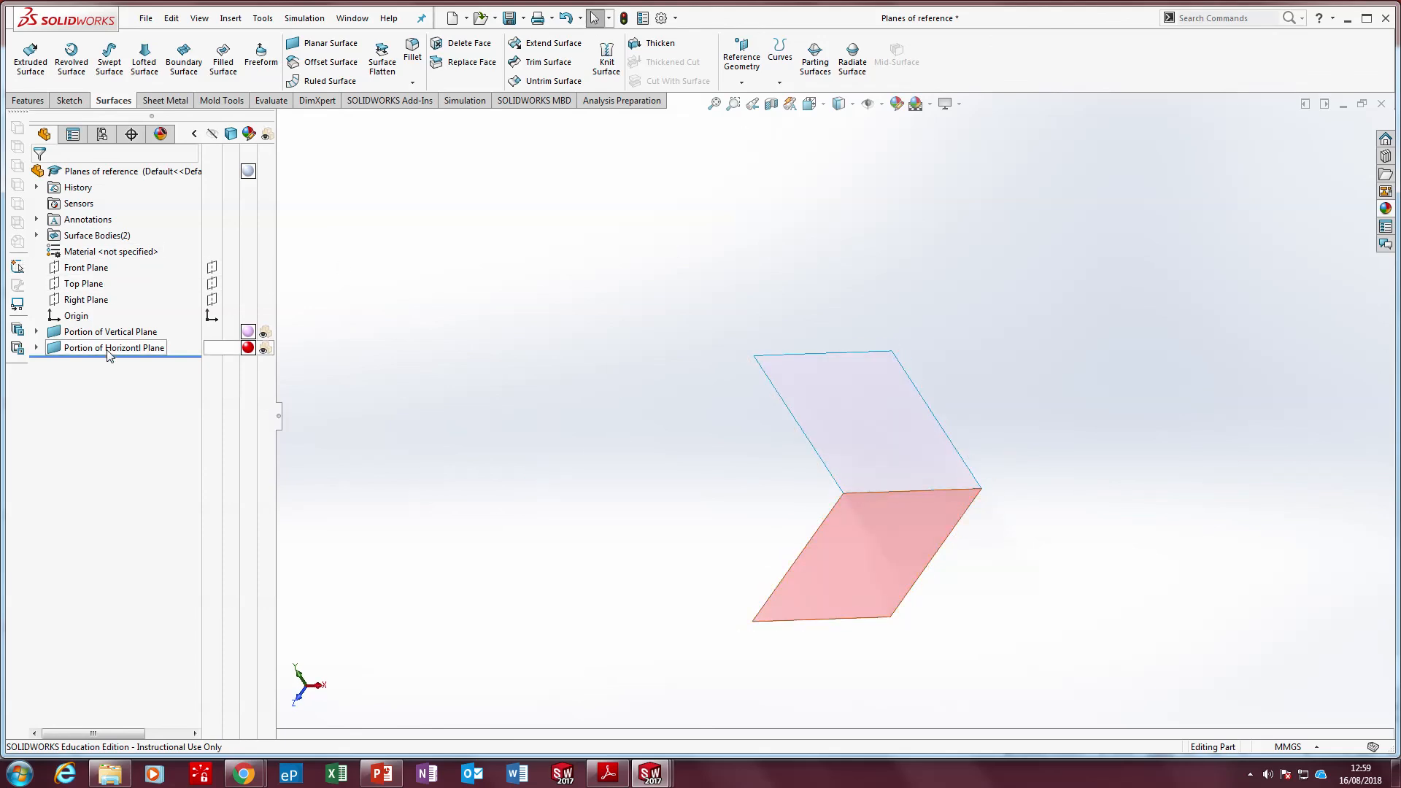
Check how the Right Plane sits relative to the vertical and horizontal surfaces, and save the part
{"action": "left_click", "coordinate": [85, 299]}
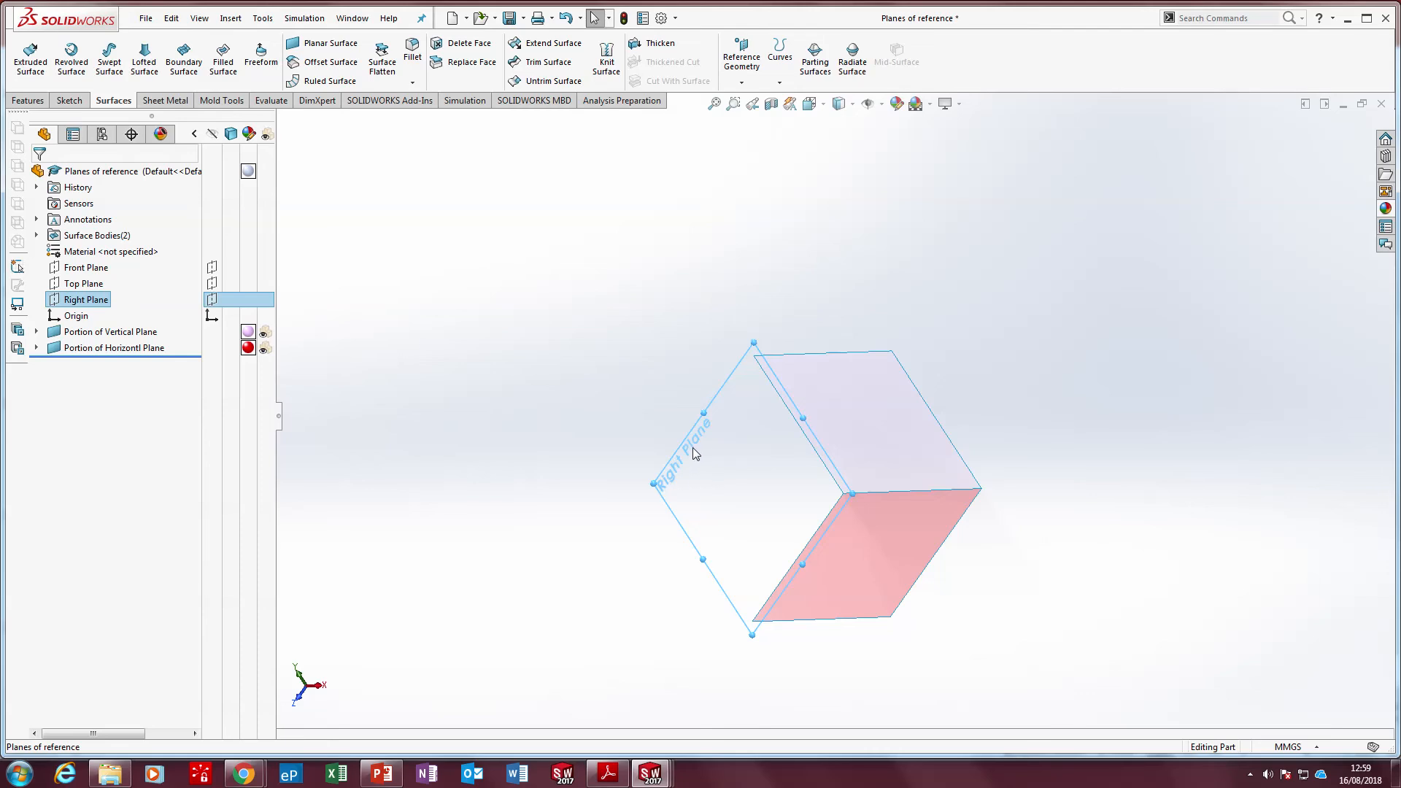
{"action": "mouse_move", "coordinate": [697, 454]}
{"action": "middle_mouse_down"}
{"action": "mouse_move", "coordinate": [729, 394]}
{"action": "mouse_move", "coordinate": [716, 351]}
{"action": "mouse_move", "coordinate": [719, 434]}
{"action": "middle_mouse_up"}
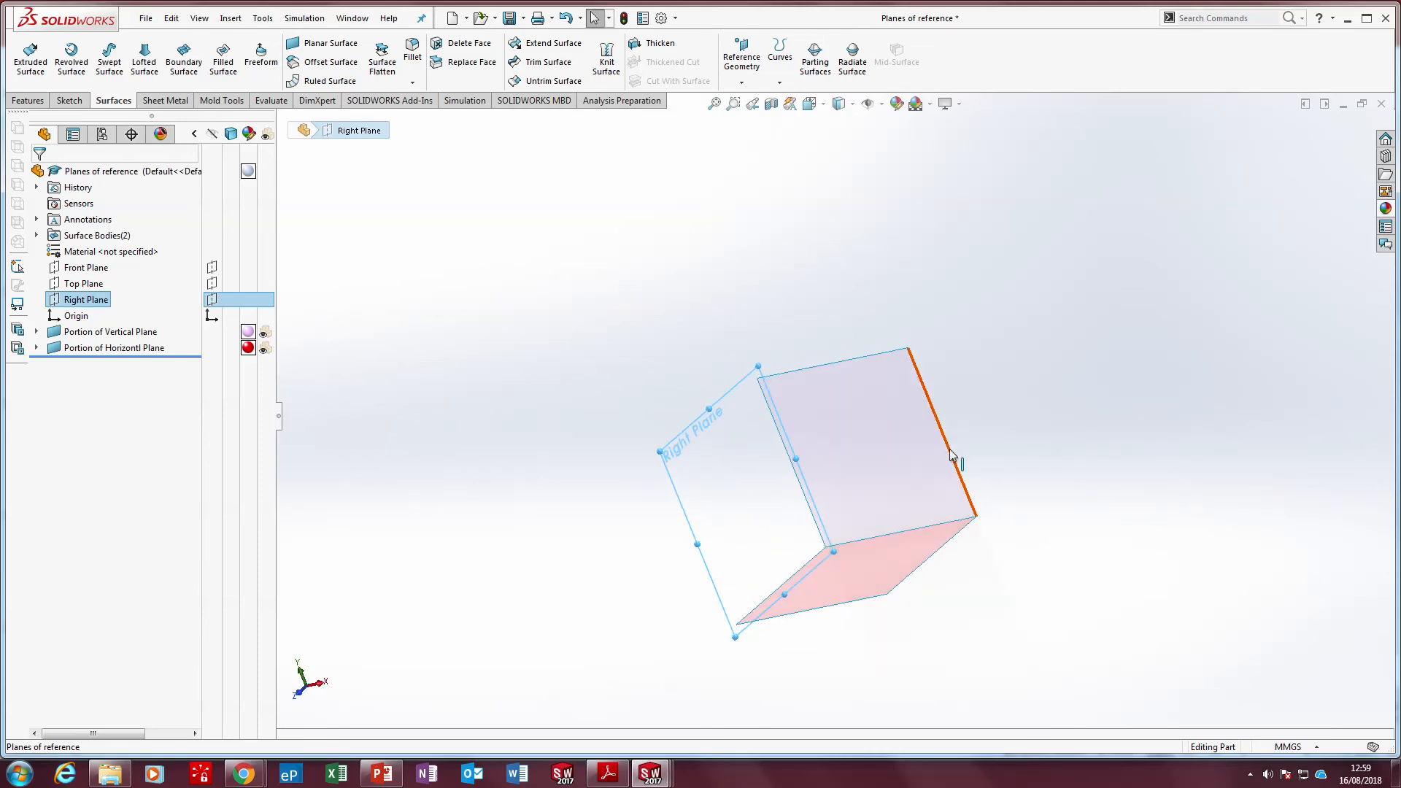
{"action": "left_click", "coordinate": [973, 514]}
{"action": "left_click", "coordinate": [610, 407]}
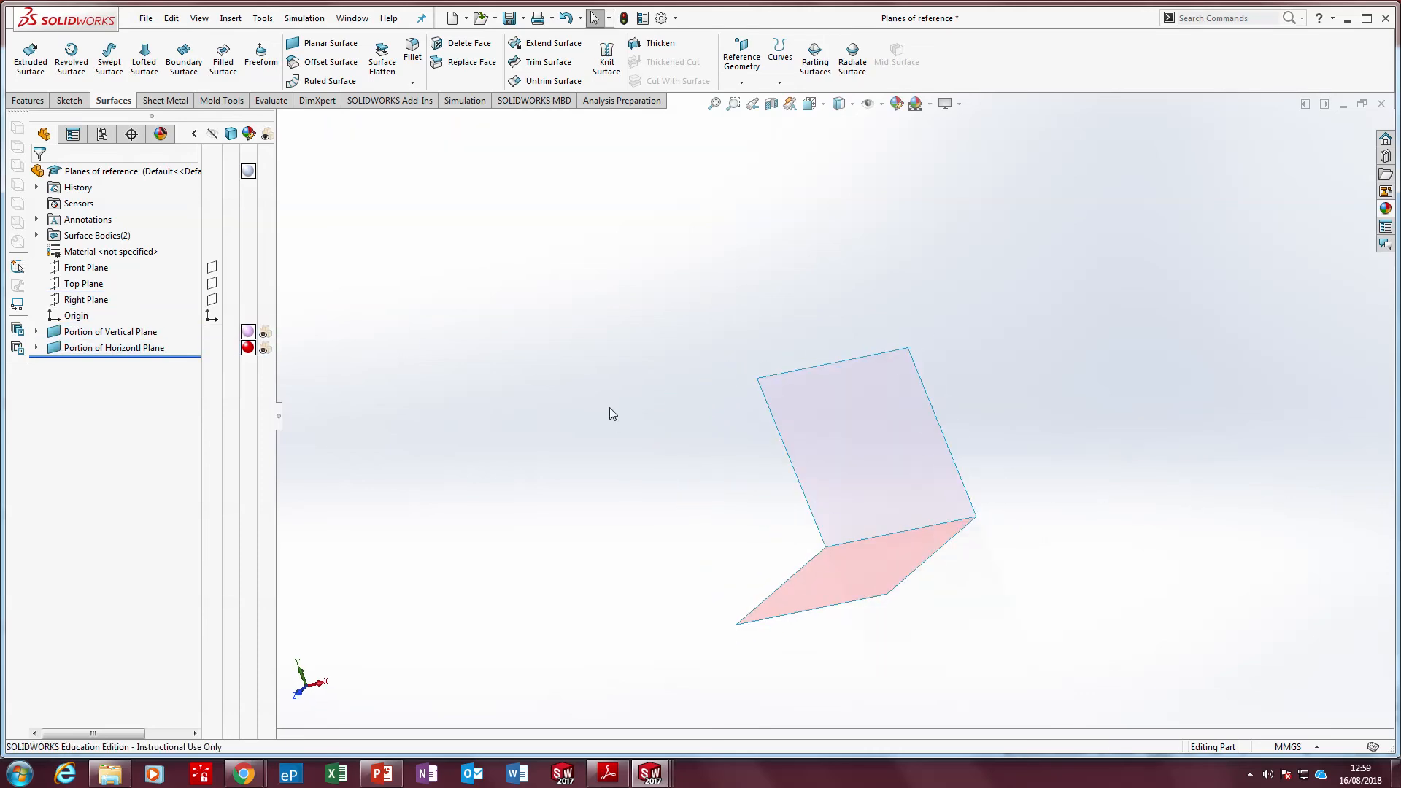
{"action": "middle_click_drag", "start_coordinate": [610, 407], "coordinate": [664, 321]}
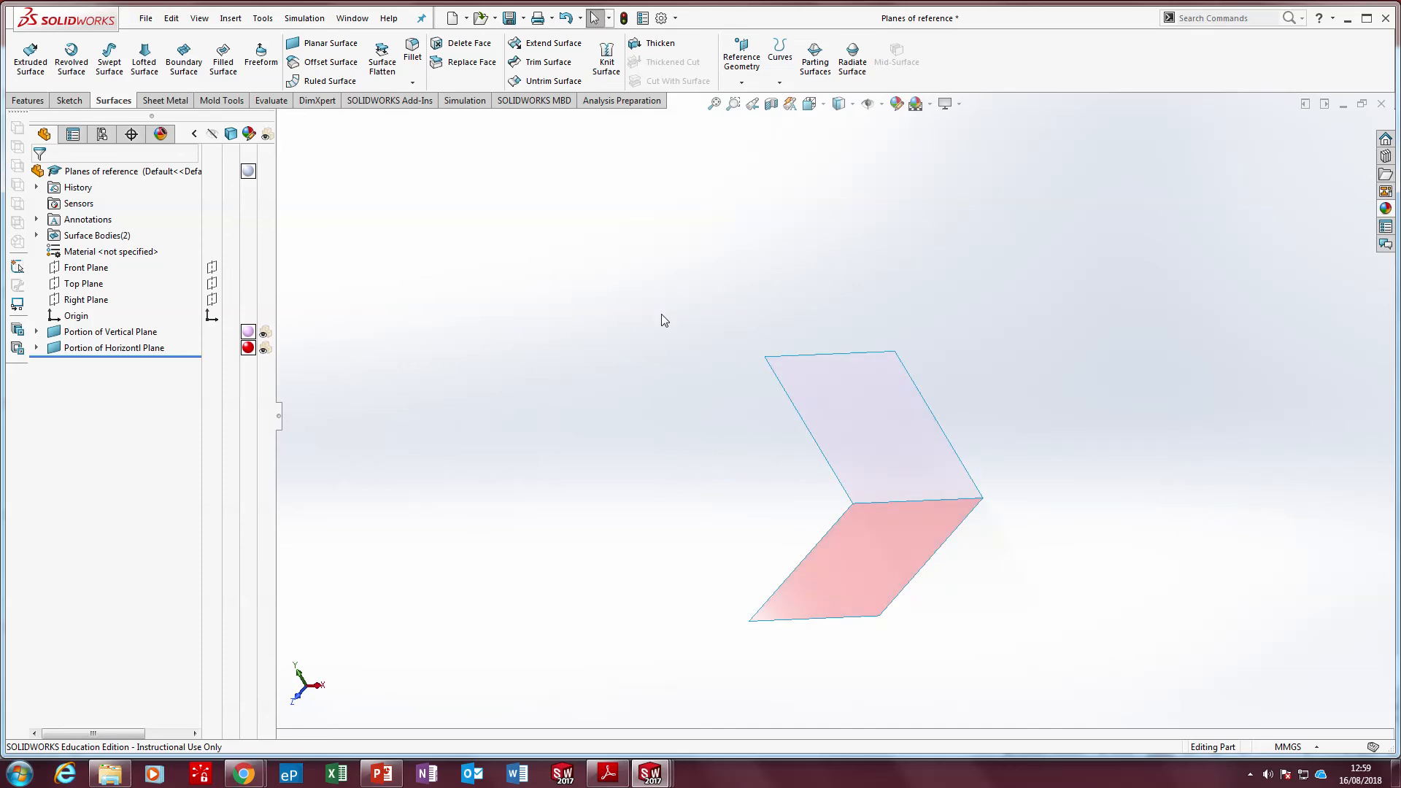
{"action": "left_click", "coordinate": [505, 19]}
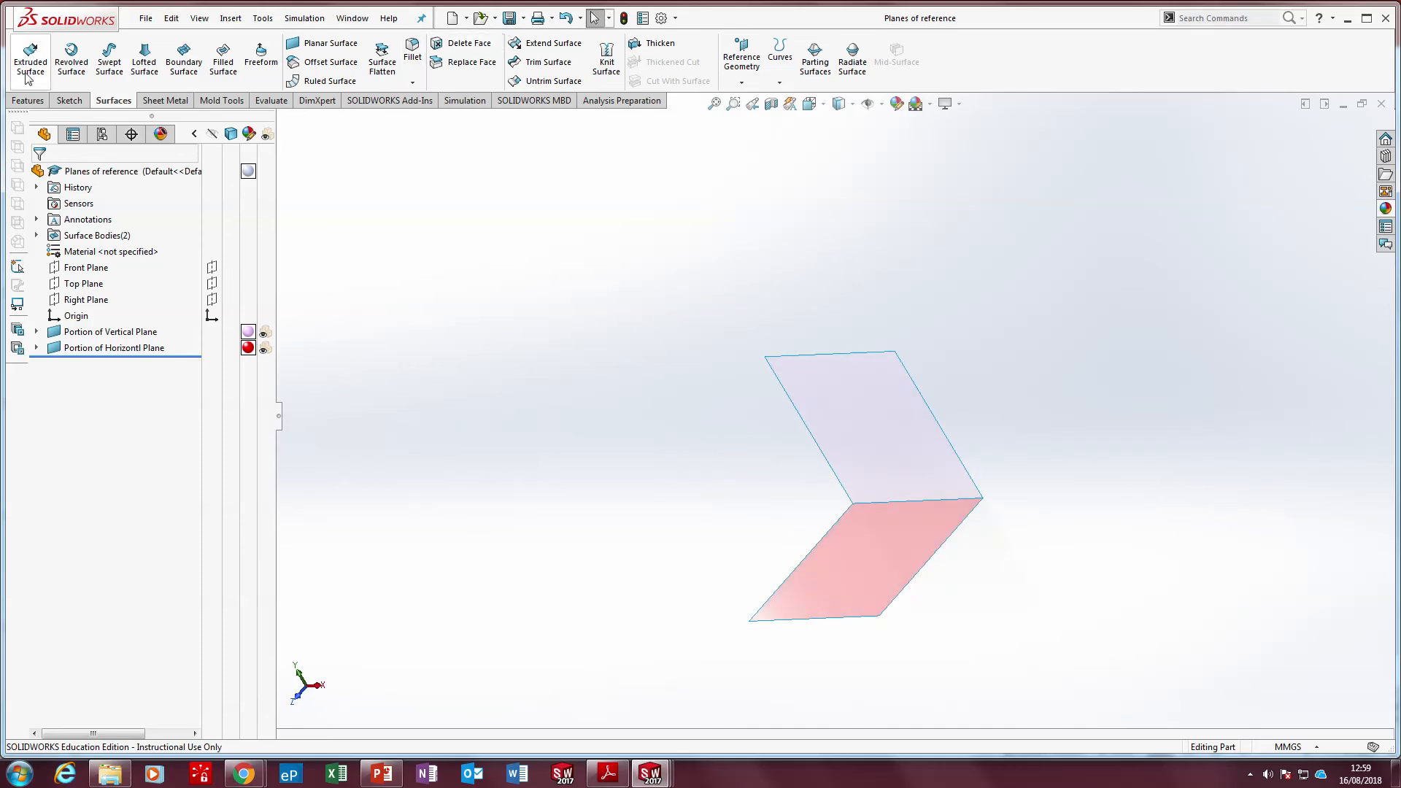
Create a reference plane through the vertical surface's upper outer vertex, the vertex shared by both surfaces, and the horizontal surface's front outer vertex
{"action": "left_click", "coordinate": [28, 100]}
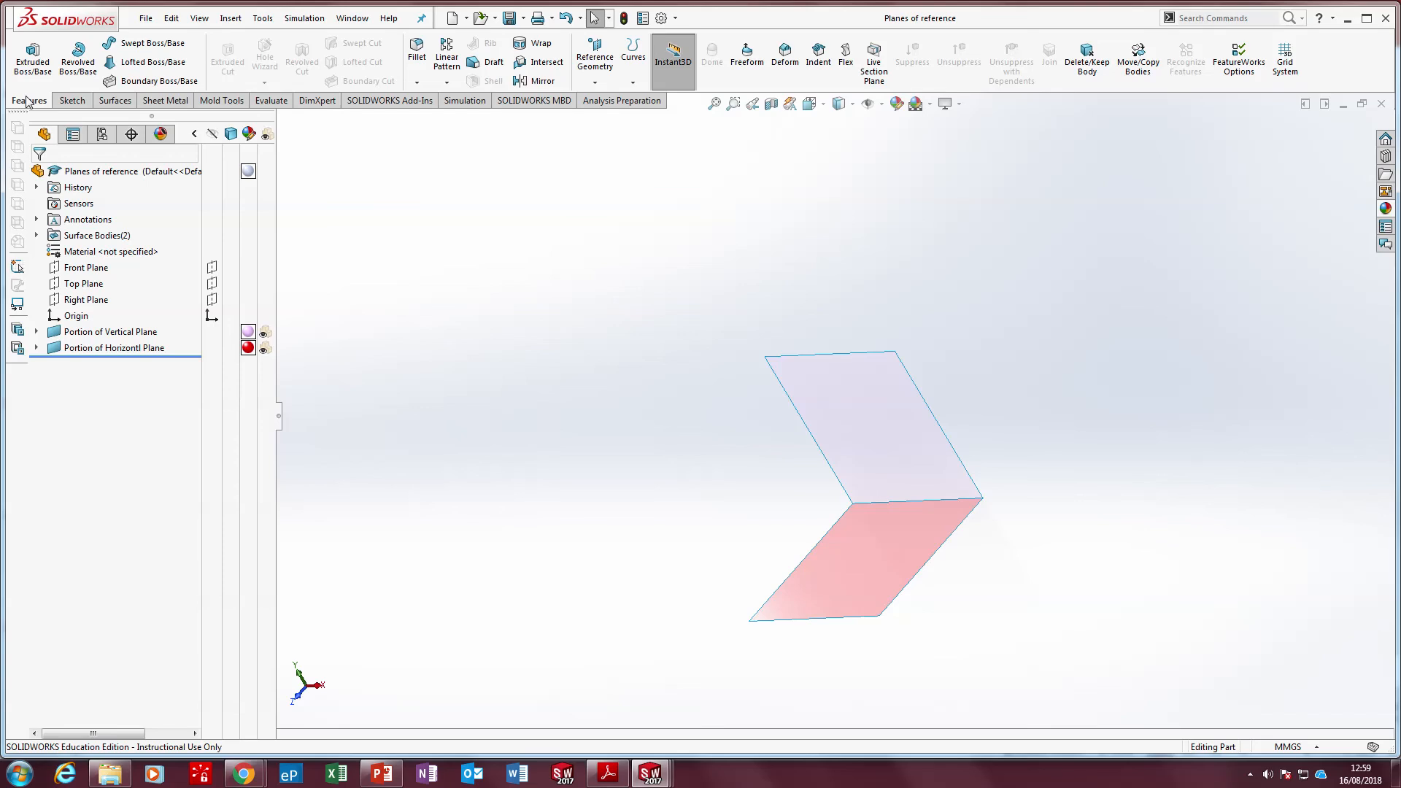
{"action": "left_click", "coordinate": [594, 69]}
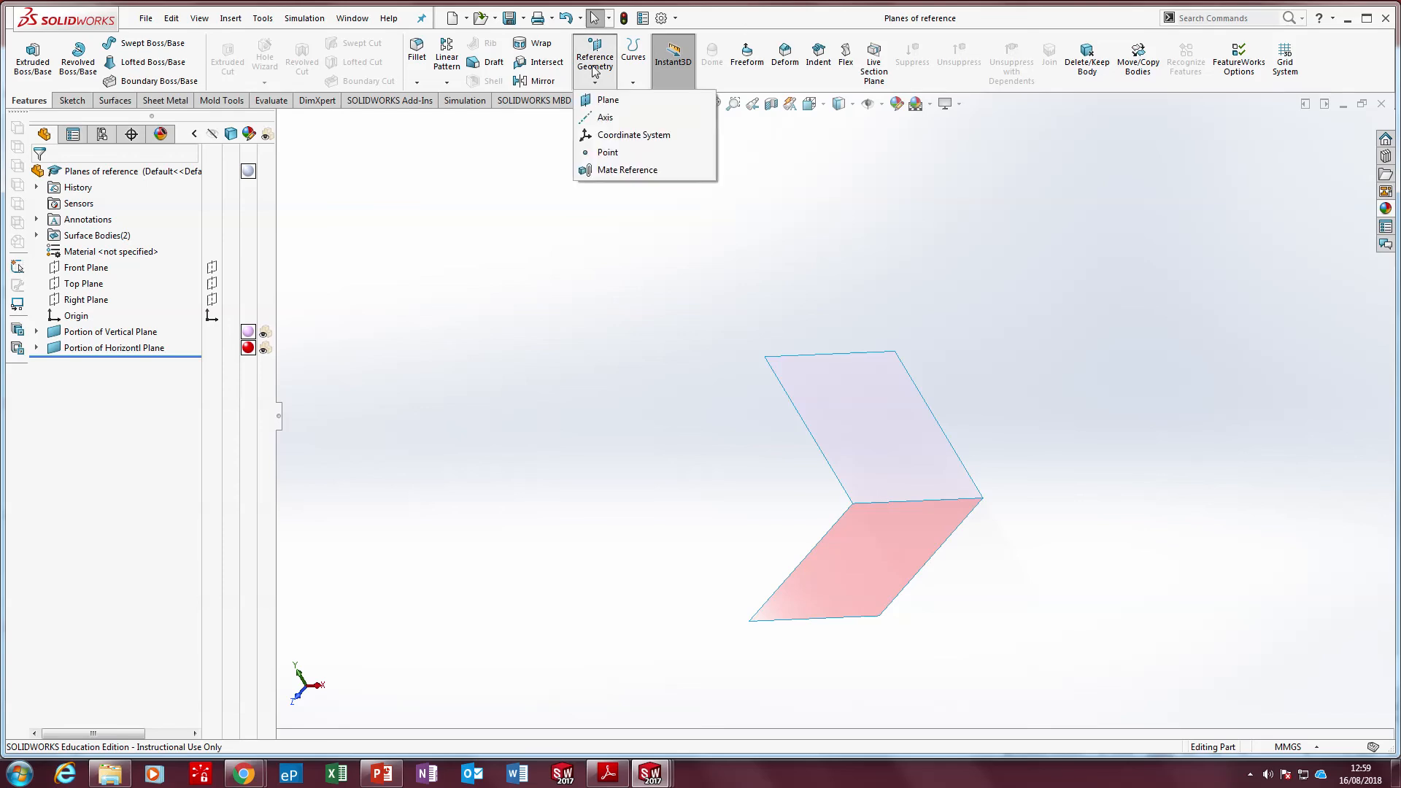
{"action": "left_click", "coordinate": [607, 100]}
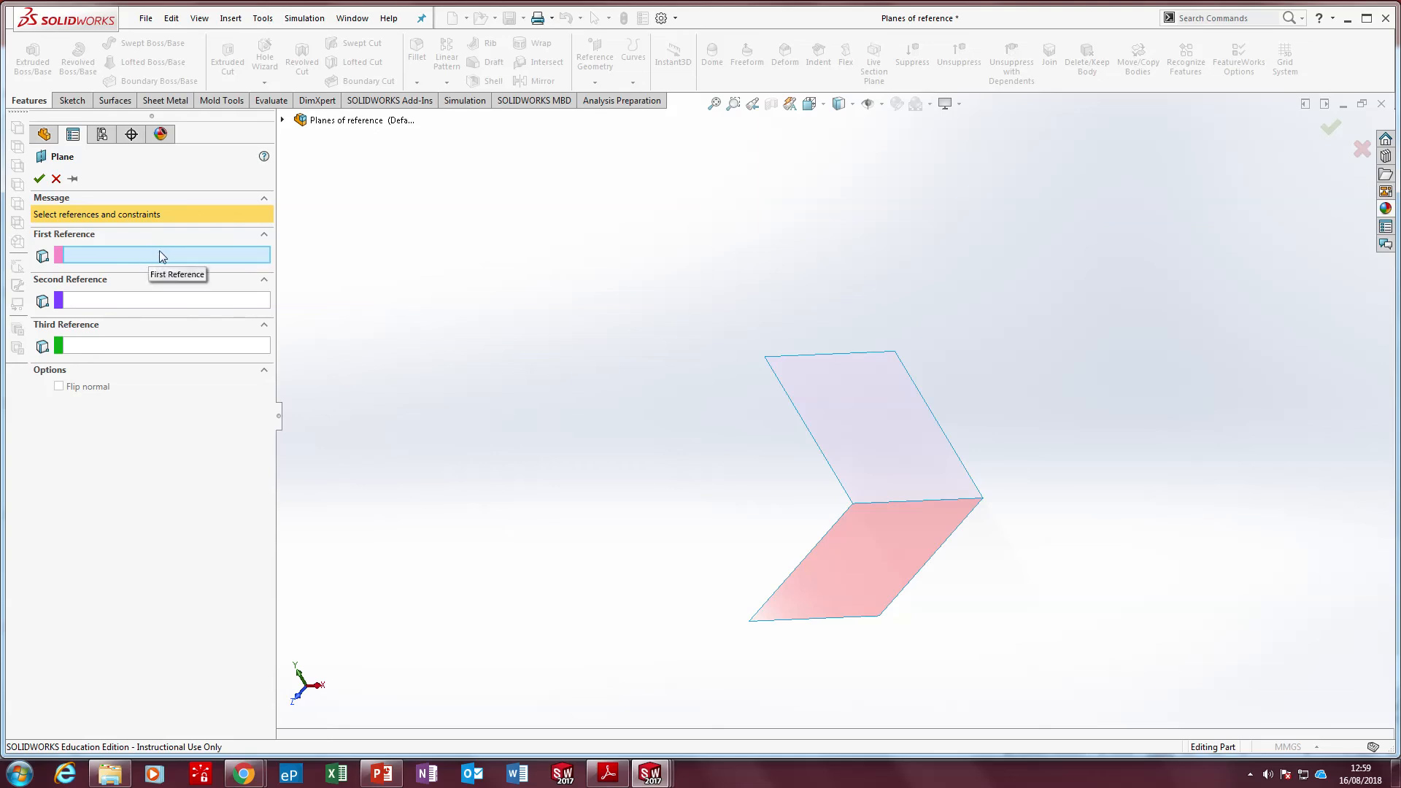
{"action": "left_click", "coordinate": [895, 352]}
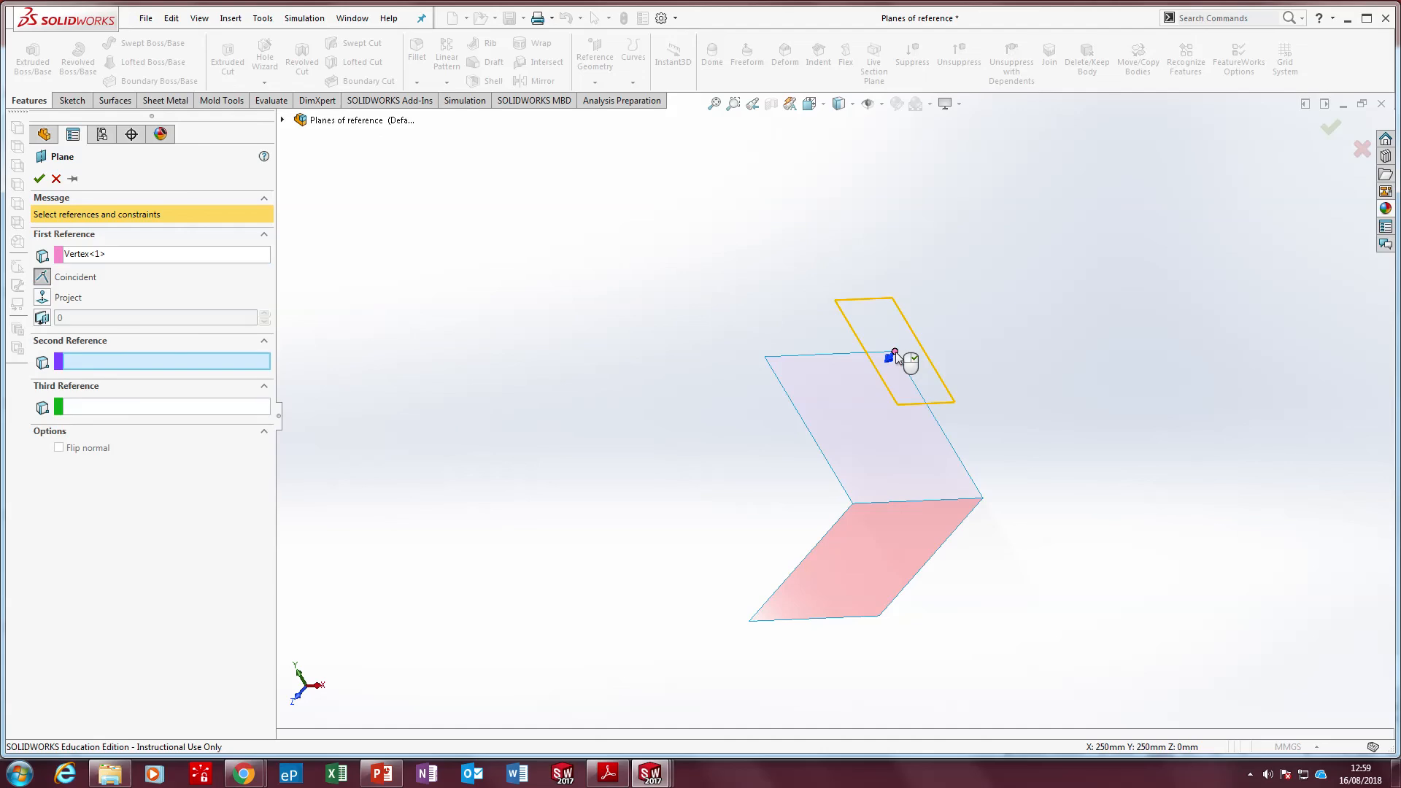
{"action": "left_click", "coordinate": [983, 500]}
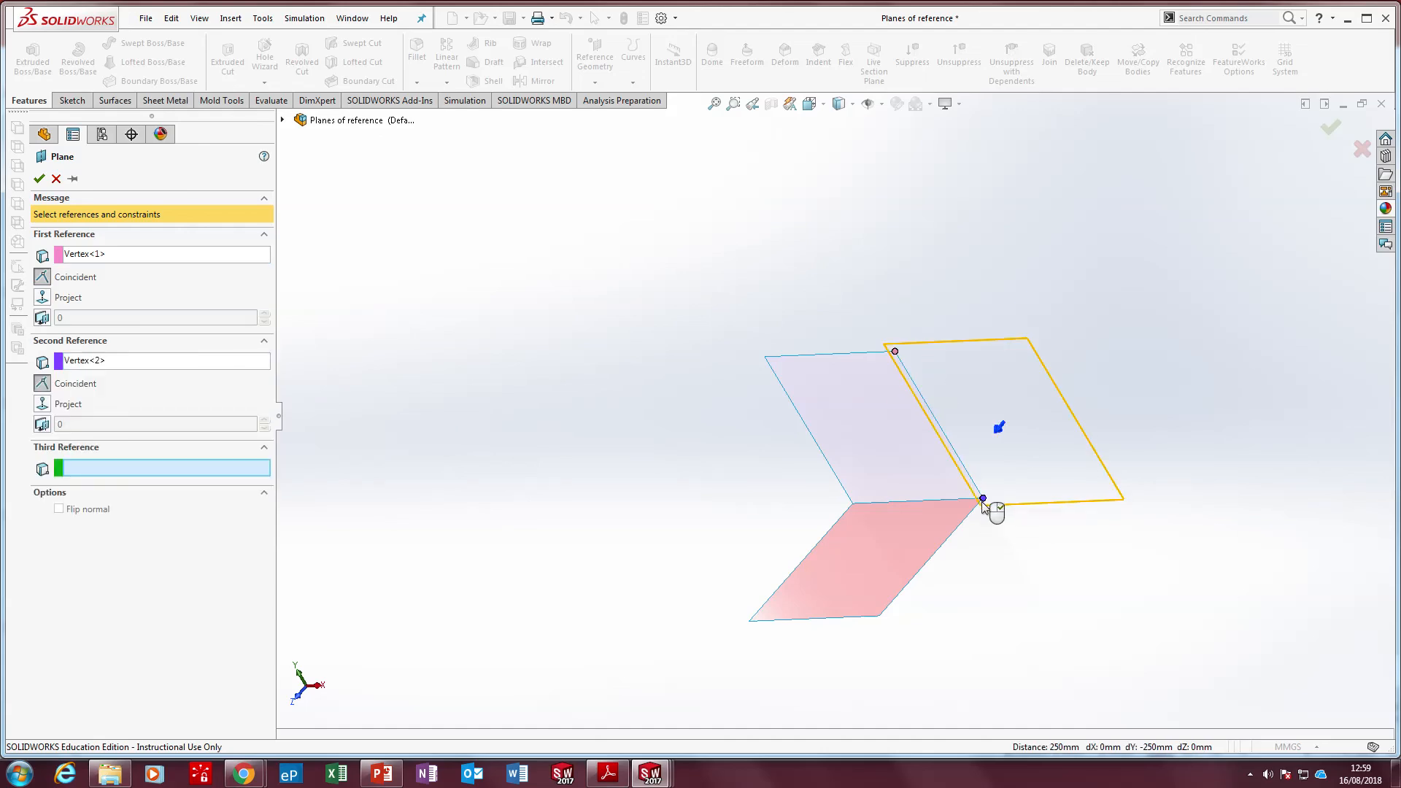
{"action": "left_click", "coordinate": [880, 615]}
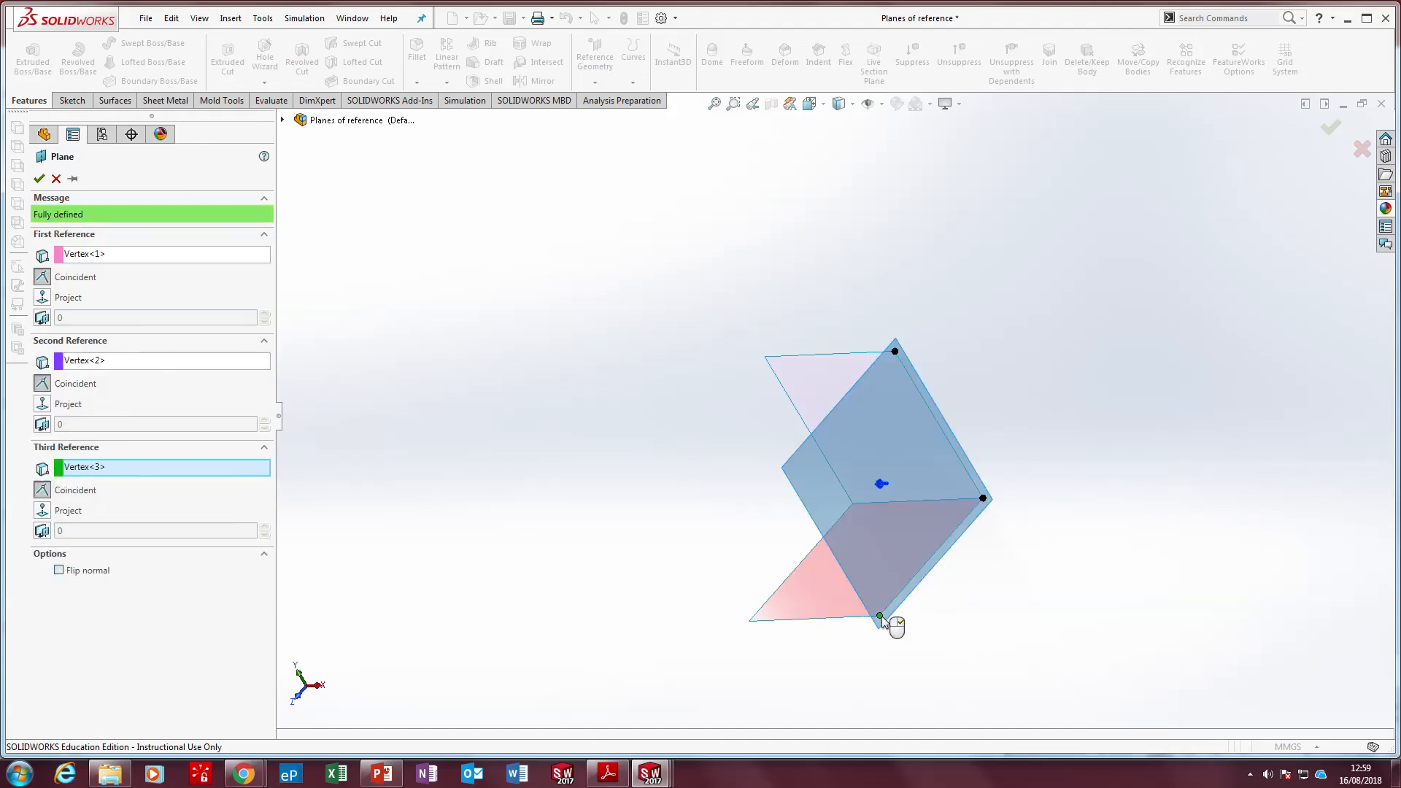
{"action": "left_click", "coordinate": [39, 178]}
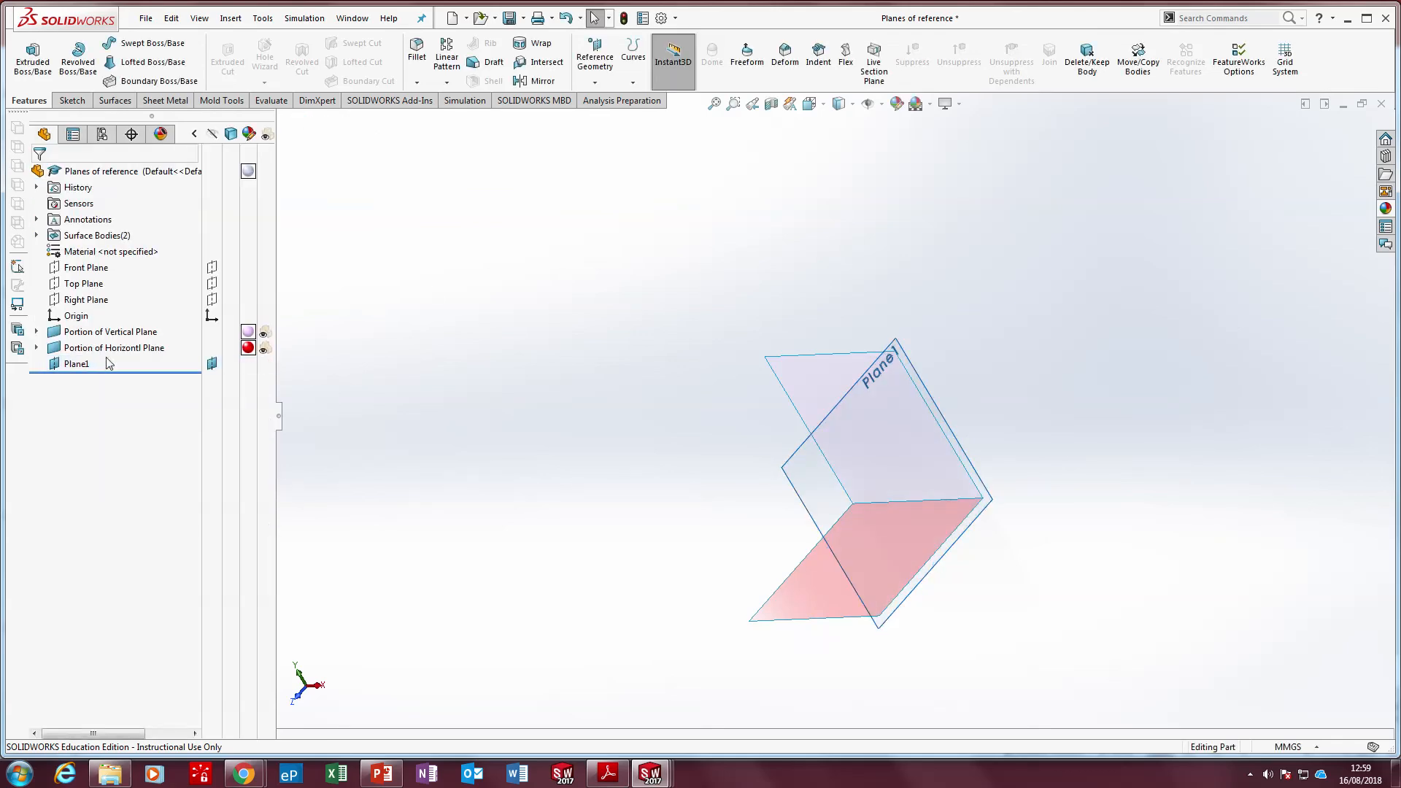
Rename the new reference plane as An End Vertical Plane
{"action": "left_click", "coordinate": [110, 363]}
{"action": "key", "text": "F2"}
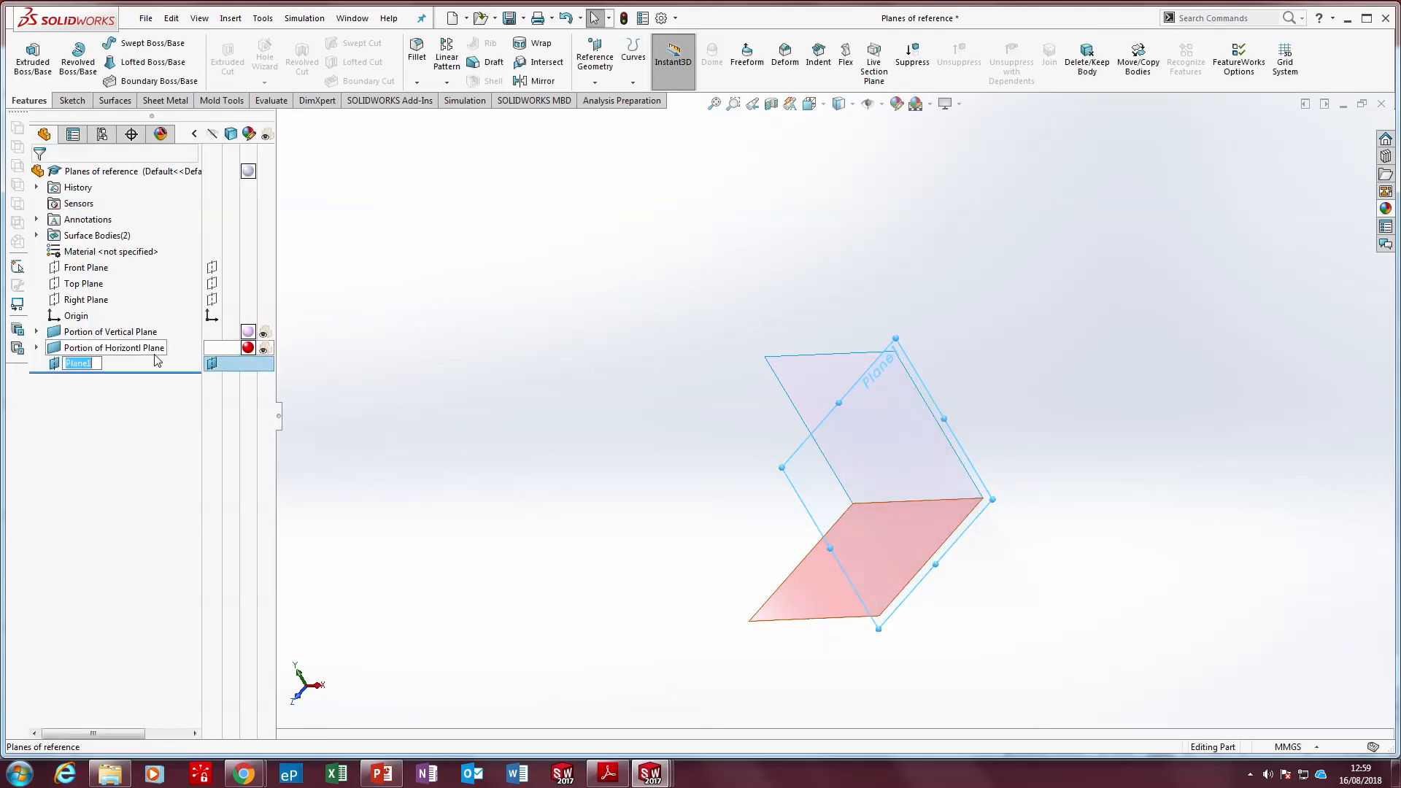
{"action": "type", "text": "An End Vertical"}
{"action": "key", "text": "Return"}
{"action": "left_click", "coordinate": [534, 283]}
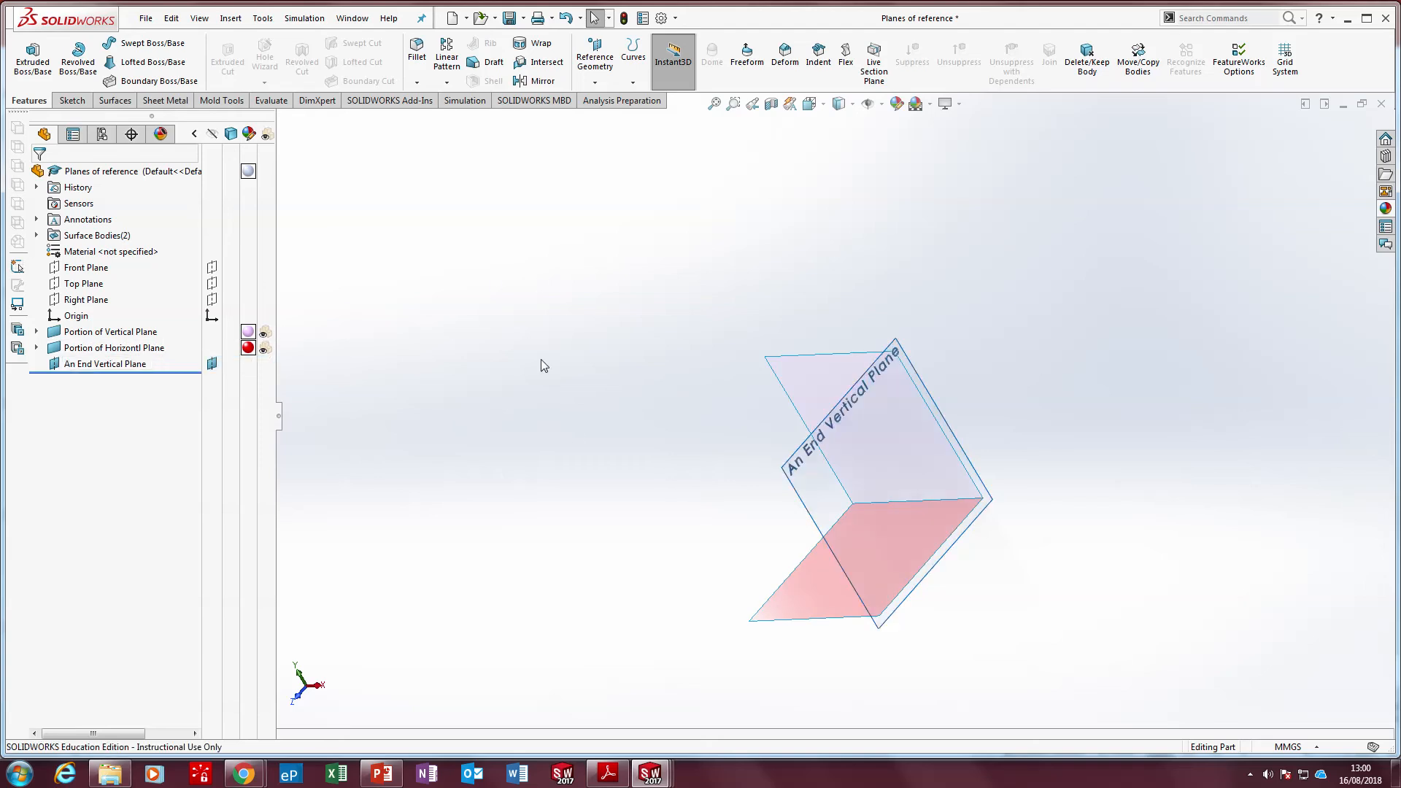
Sketch a 250 mm square corner rectangle on An End Vertical Plane, from the vertical surface's upper corner to the horizontal surface's outer corner
{"action": "middle_click_drag", "start_coordinate": [524, 351], "coordinate": [904, 288]}
{"action": "middle_click_drag", "start_coordinate": [837, 473], "coordinate": [875, 484]}
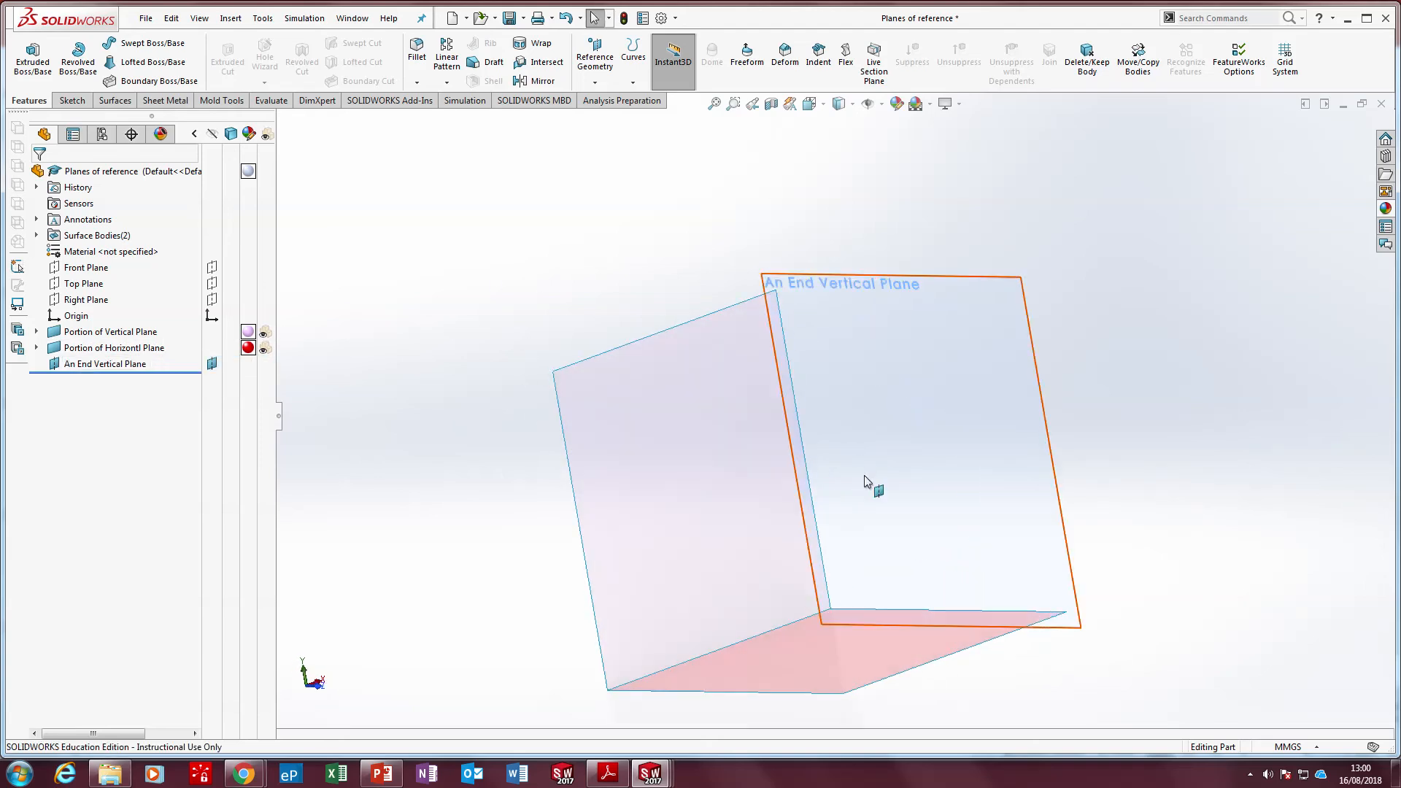
{"action": "left_click", "coordinate": [73, 101]}
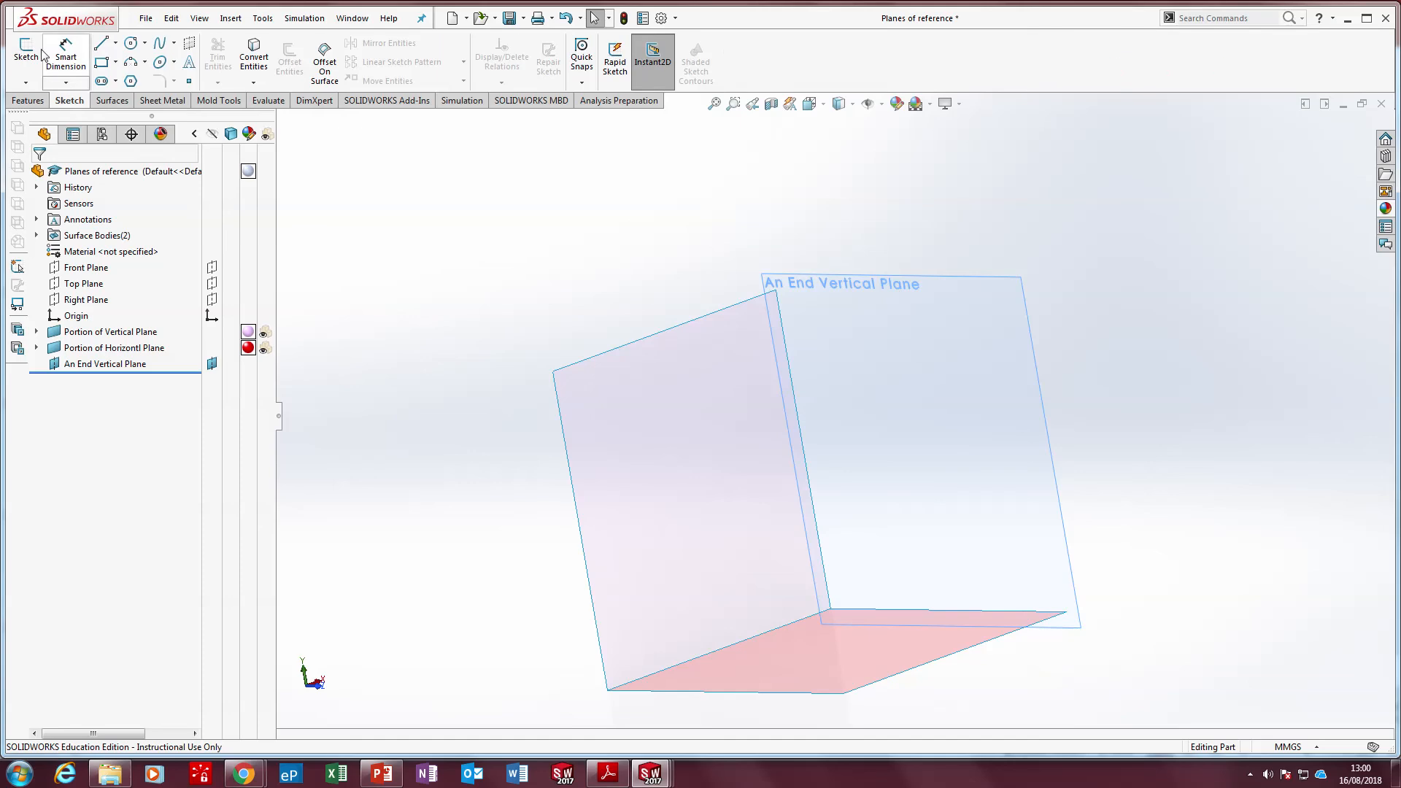
{"action": "left_click", "coordinate": [36, 51]}
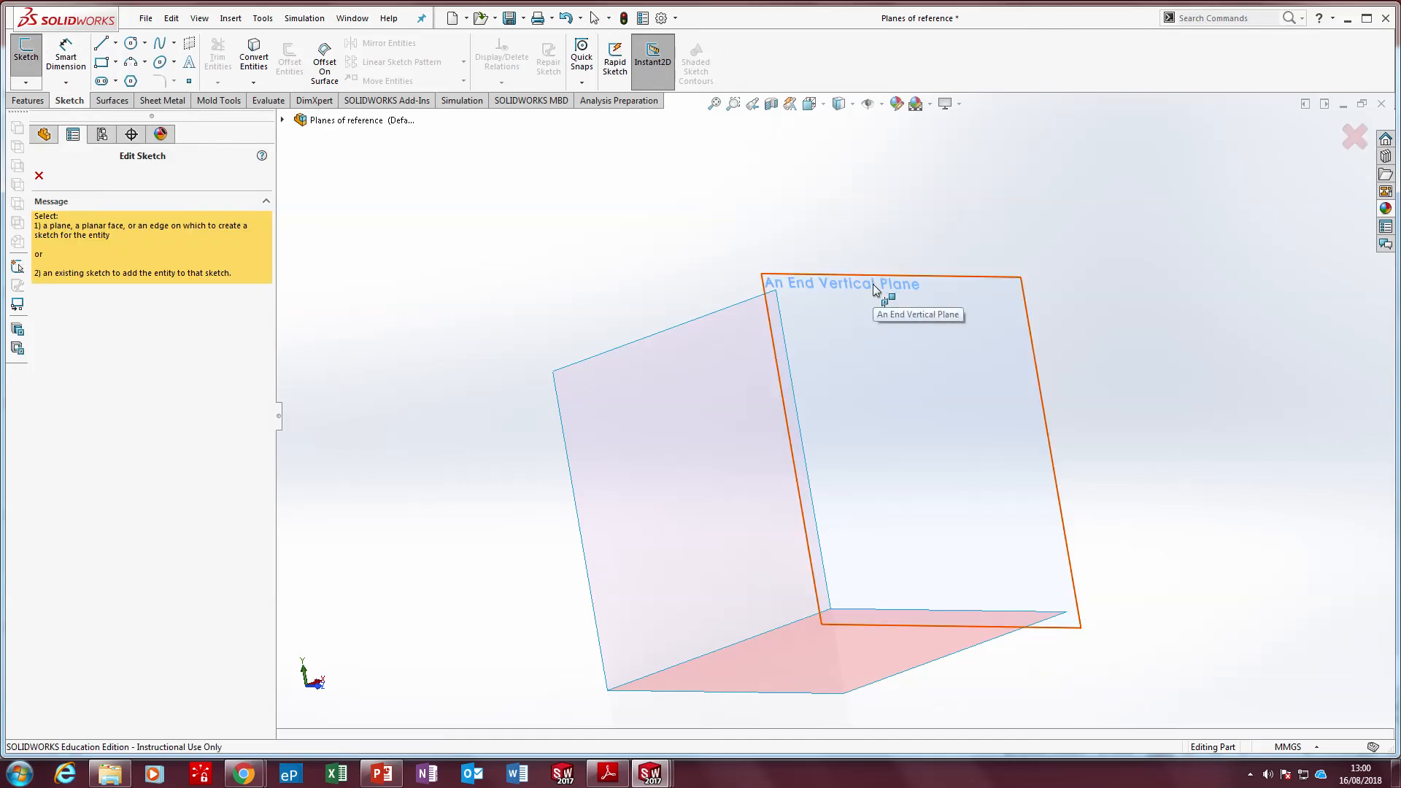
{"action": "left_click", "coordinate": [873, 285]}
{"action": "left_click", "coordinate": [101, 62]}
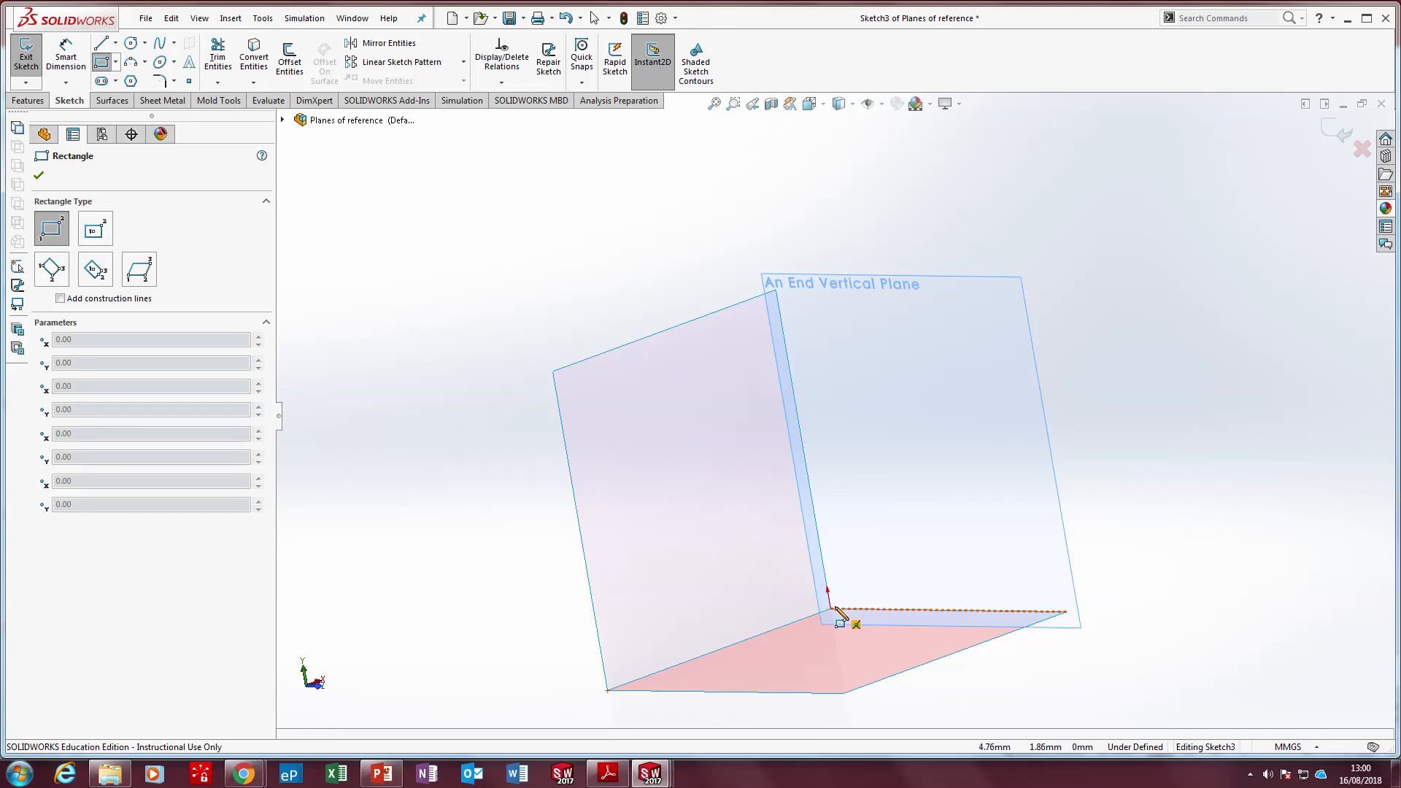
{"action": "left_click", "coordinate": [777, 291]}
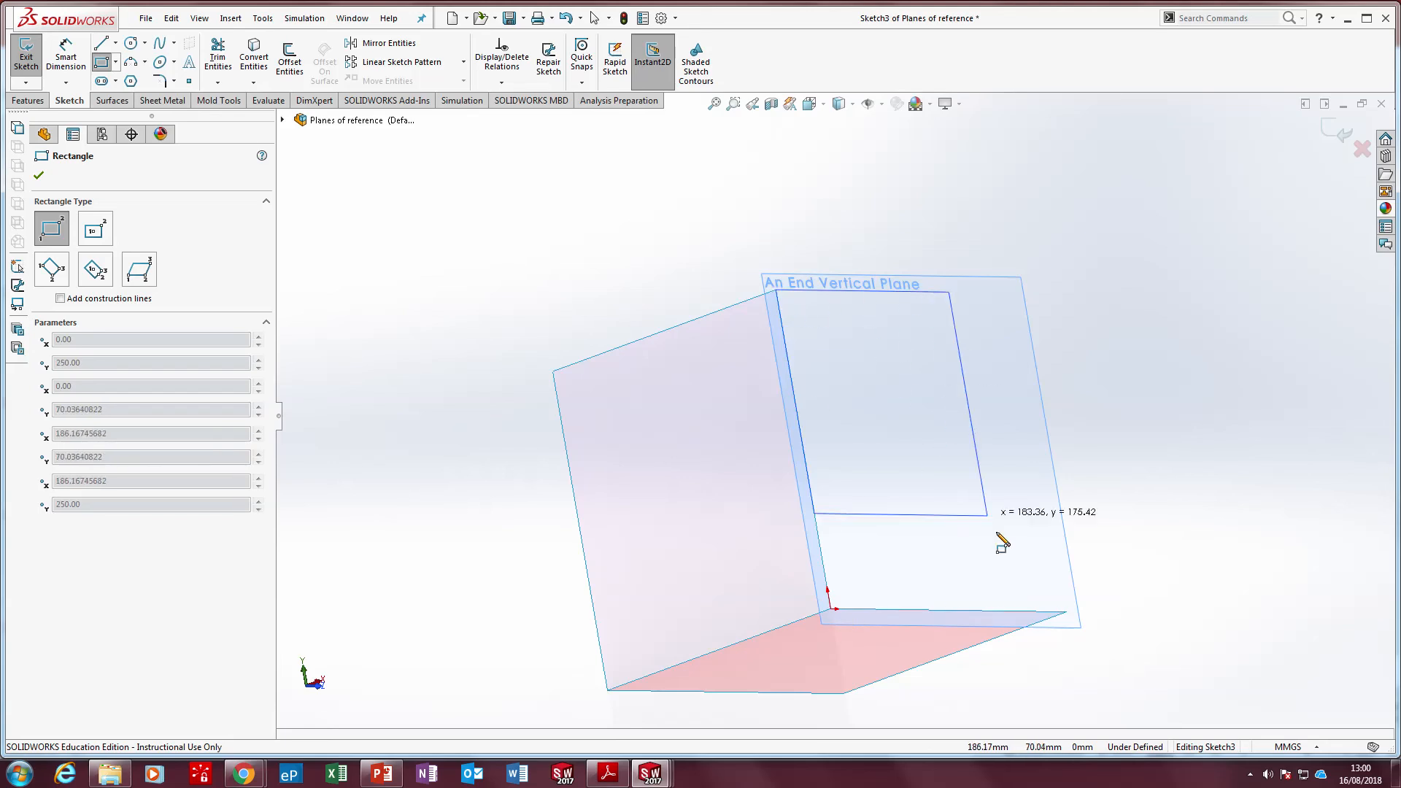
{"action": "left_click", "coordinate": [1067, 612]}
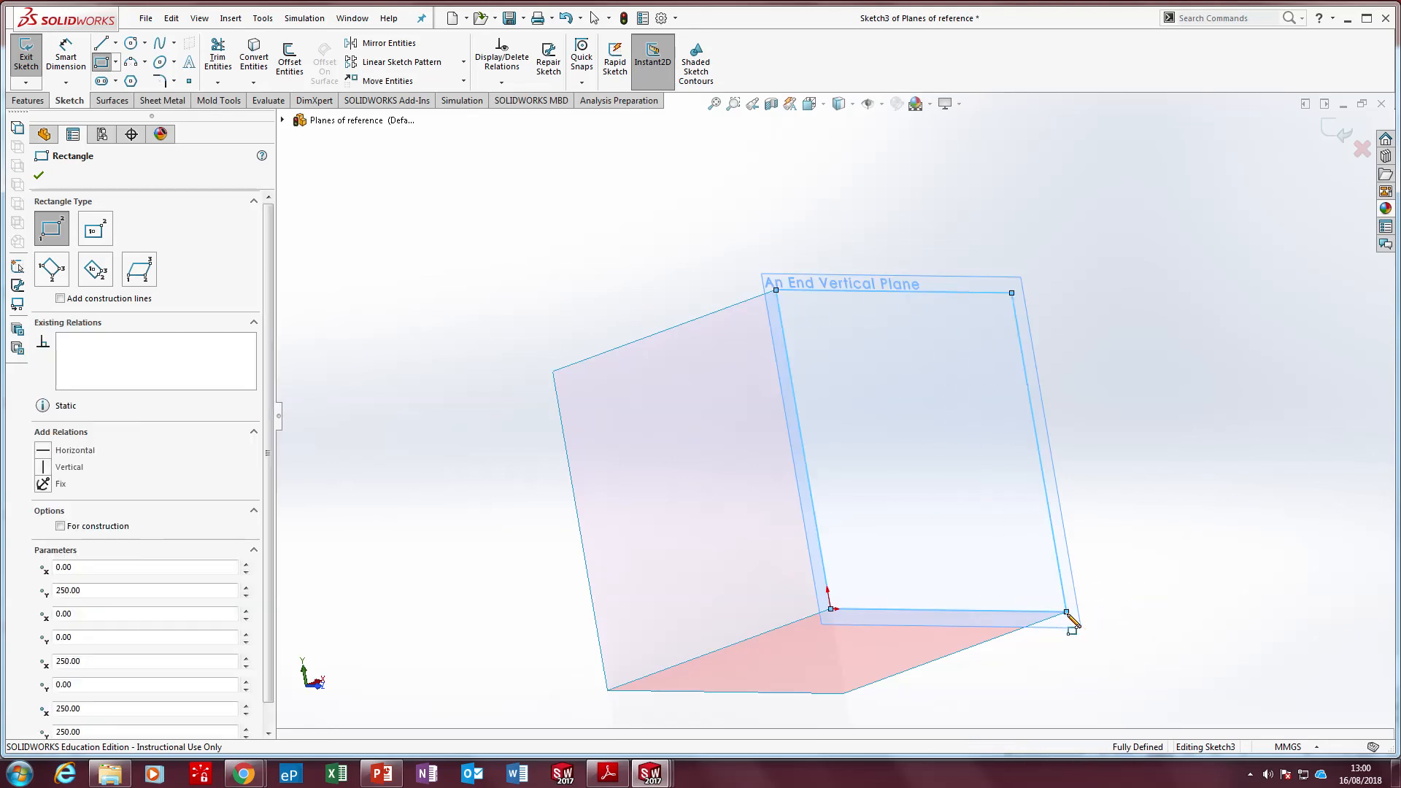
{"action": "key", "text": "Escape"}
{"action": "left_click", "coordinate": [395, 277]}
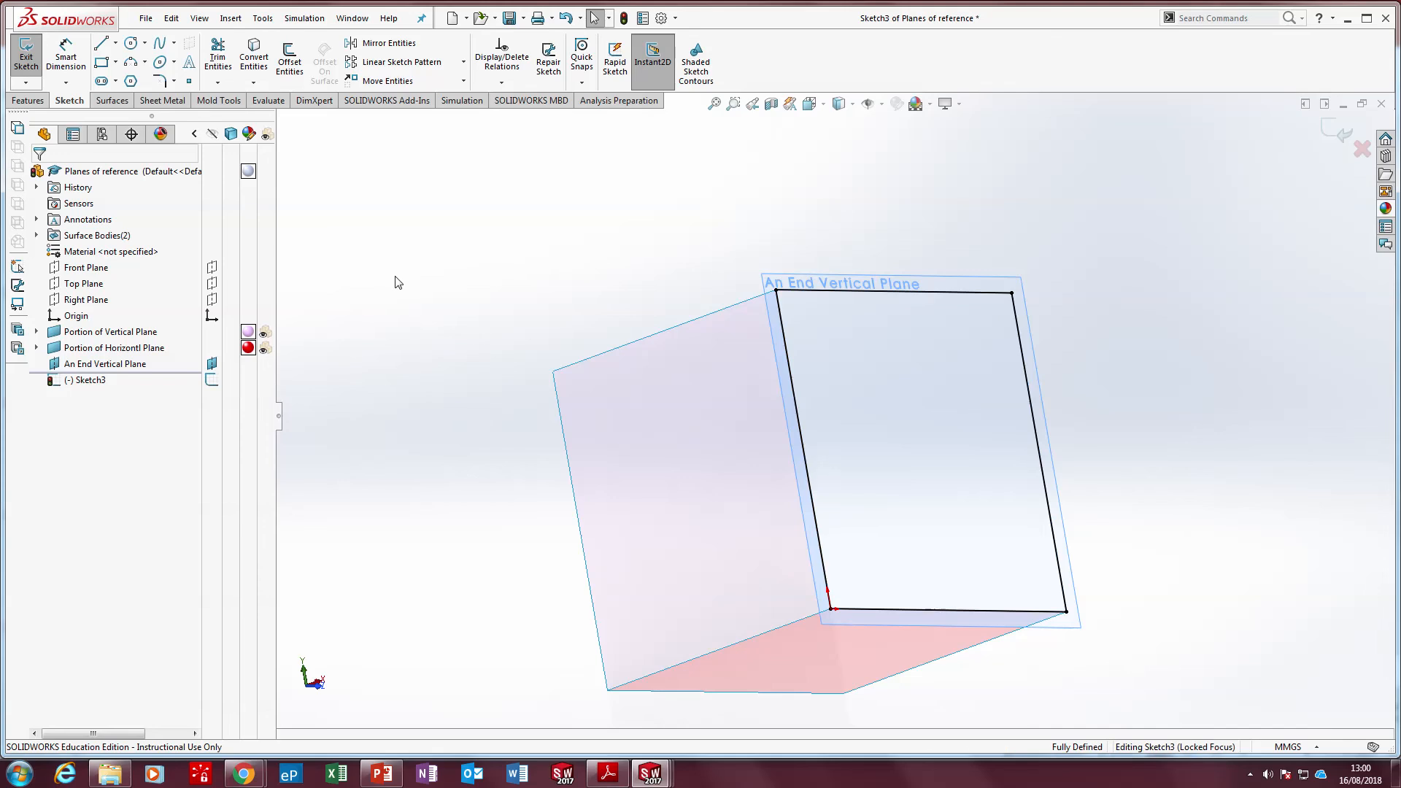
Create a planar surface from the current square sketch on An End Vertical Plane
{"action": "scroll", "coordinate": [837, 515], "scroll_direction": "down", "scroll_amount": 3}
{"action": "middle_click_drag", "start_coordinate": [849, 517], "coordinate": [834, 538]}
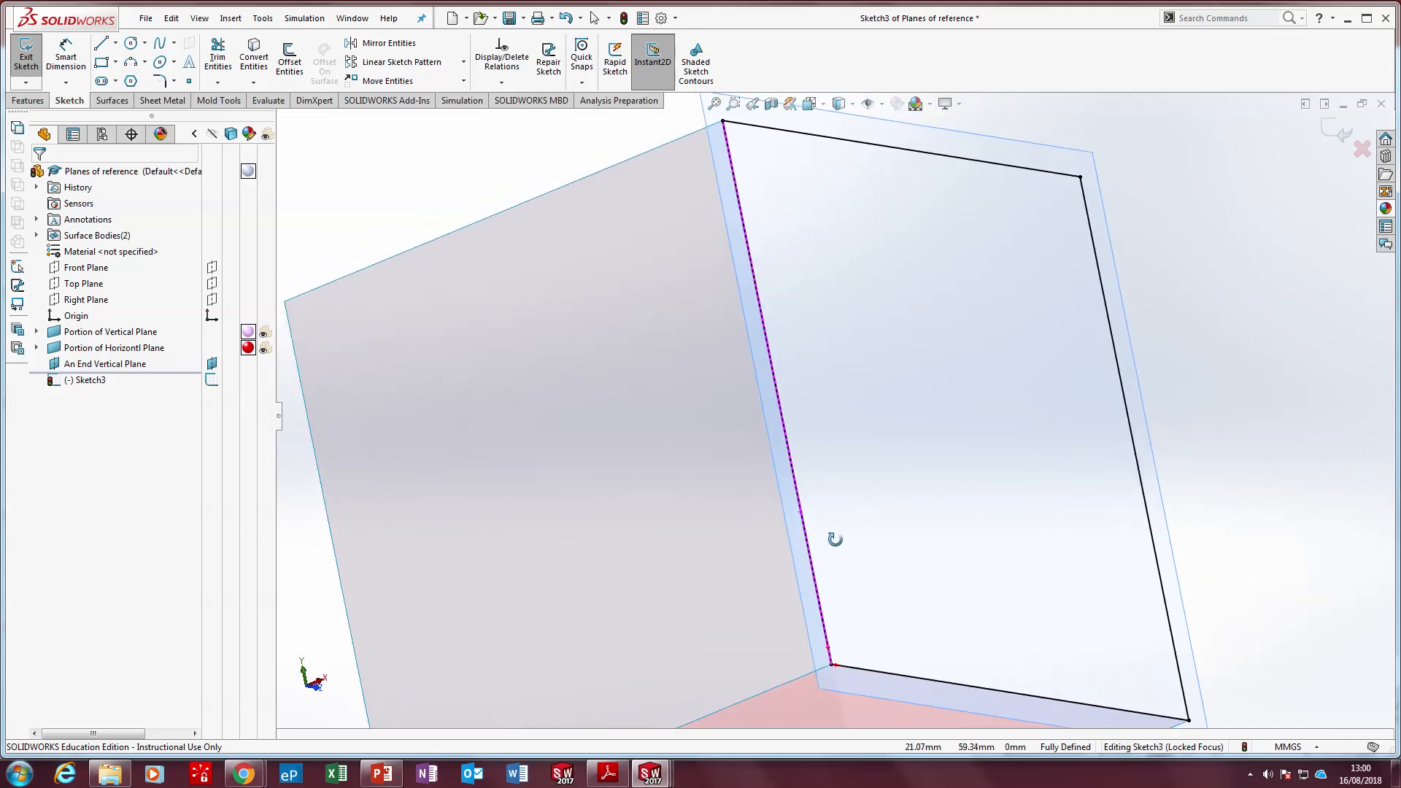
{"action": "scroll", "coordinate": [835, 538], "scroll_direction": "up", "scroll_amount": 1}
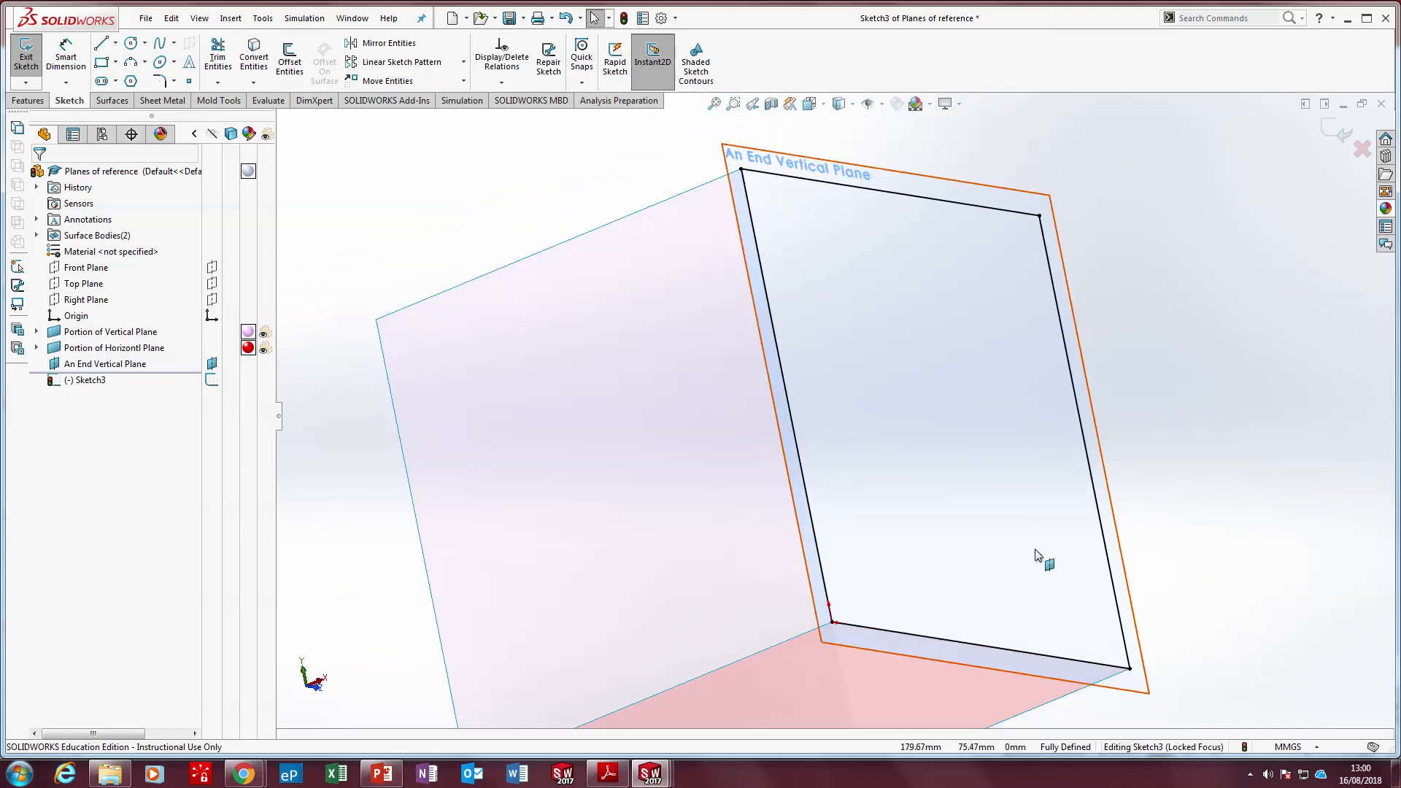
{"action": "scroll", "coordinate": [727, 484], "scroll_direction": "up", "scroll_amount": 2}
{"action": "middle_click_drag", "start_coordinate": [727, 484], "coordinate": [703, 485]}
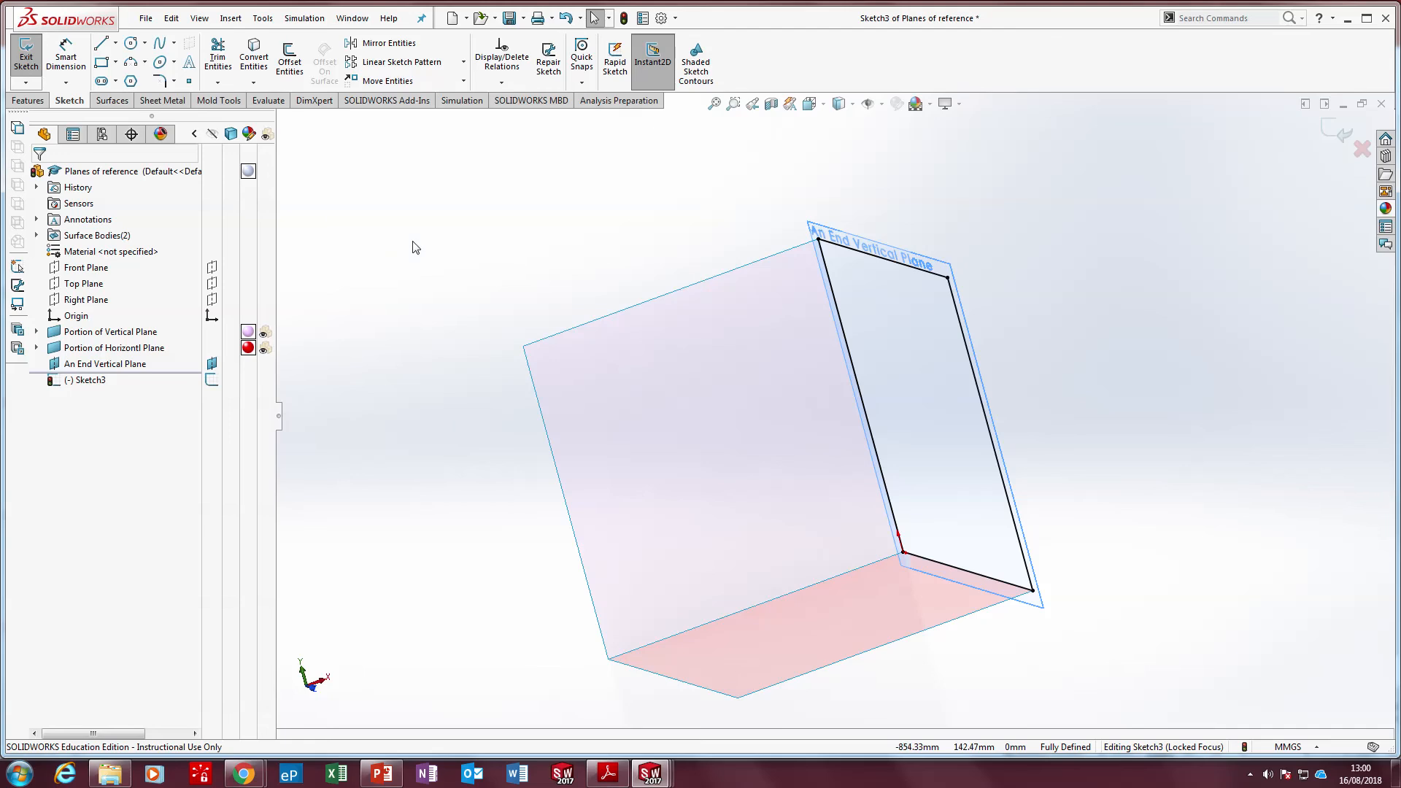
{"action": "left_click", "coordinate": [112, 100]}
{"action": "left_click", "coordinate": [356, 50]}
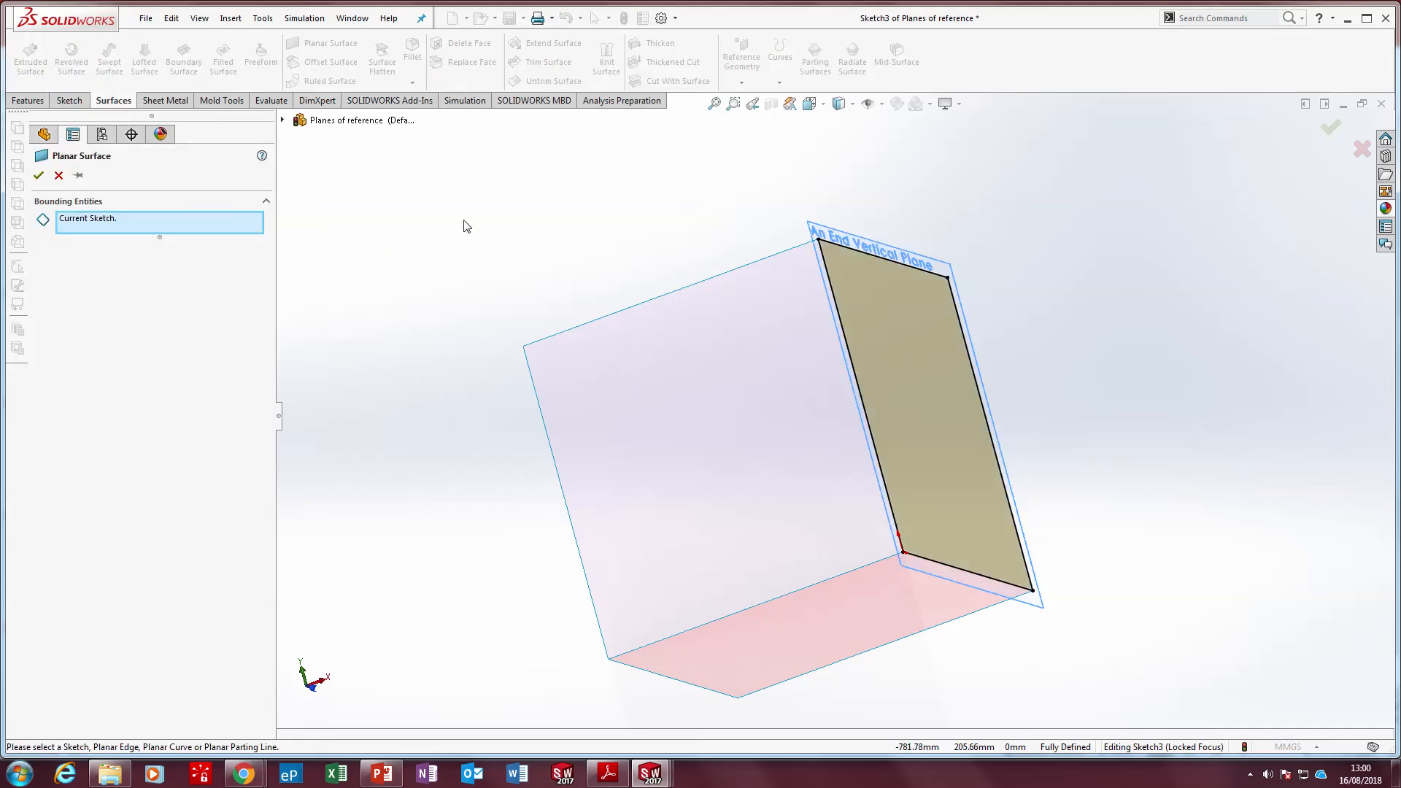
{"action": "left_click", "coordinate": [38, 175]}
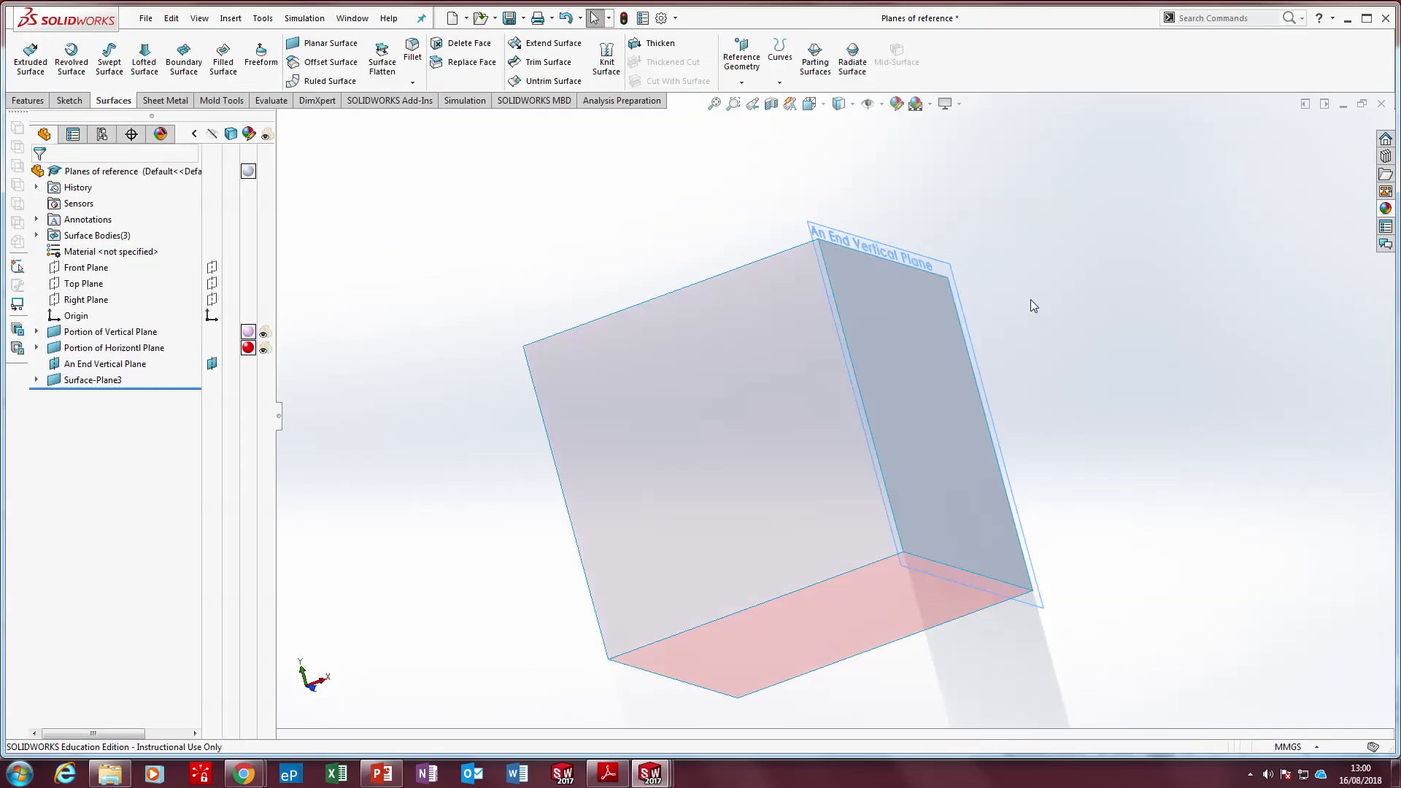
Enlarge the displayed border of An End Vertical Plane well beyond the new planar surface by pulling its upper corner outward
{"action": "middle_click_drag", "start_coordinate": [975, 397], "coordinate": [1018, 339]}
{"action": "left_click", "coordinate": [992, 247]}
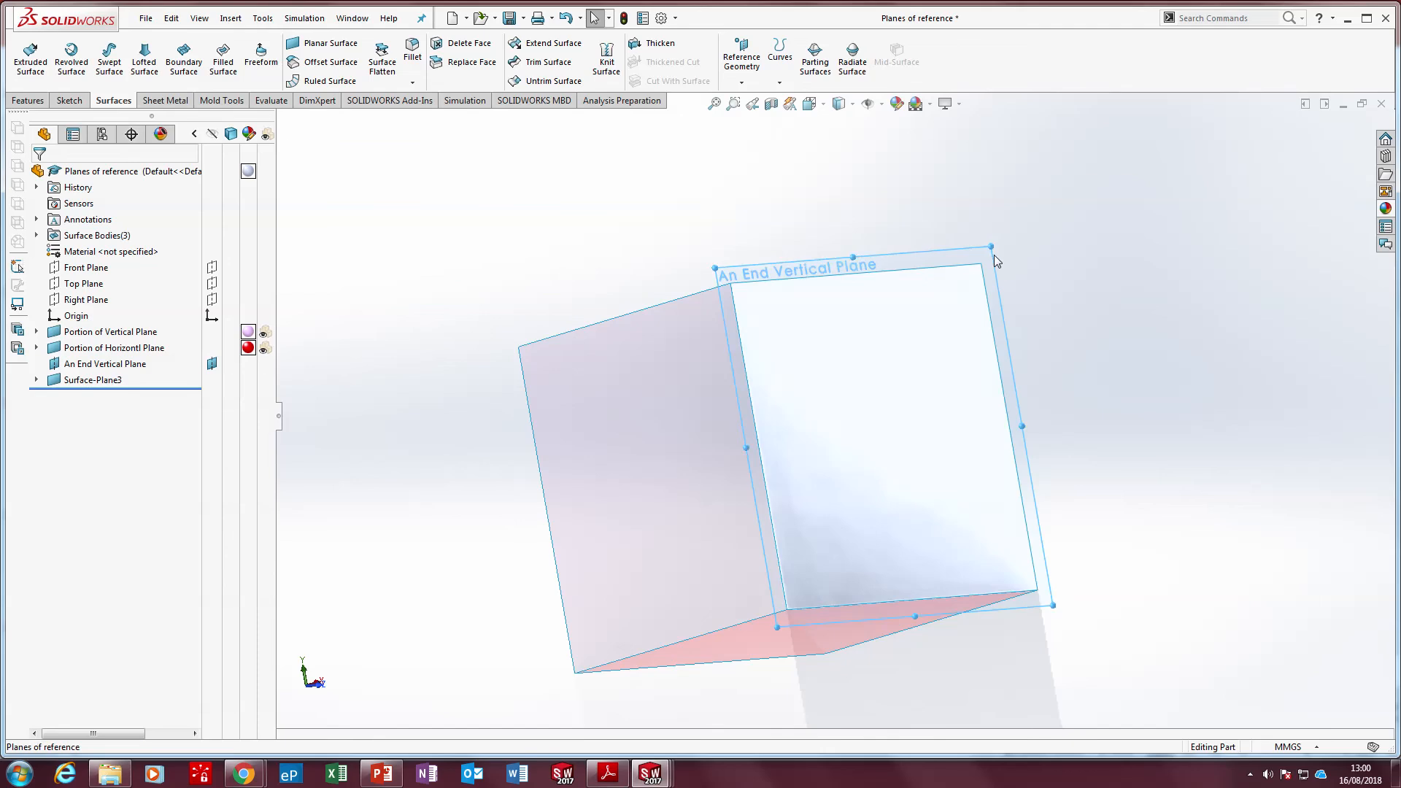
{"action": "left_click_drag", "start_coordinate": [991, 245], "coordinate": [1254, 102]}
Rename the new planar surface feature as Portion of End Vertical Plane
{"action": "left_click", "coordinate": [976, 334]}
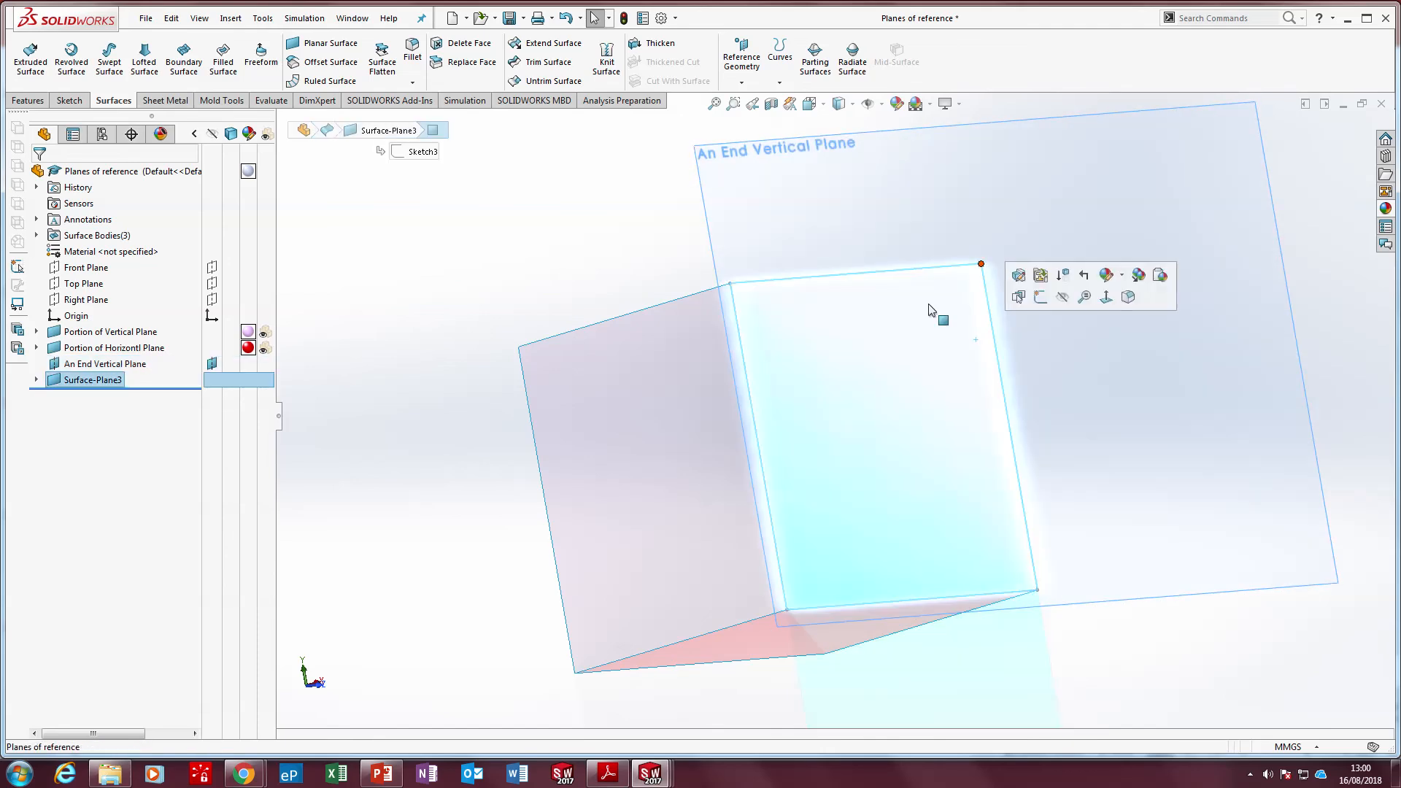
{"action": "left_click", "coordinate": [510, 283]}
{"action": "left_click", "coordinate": [95, 380]}
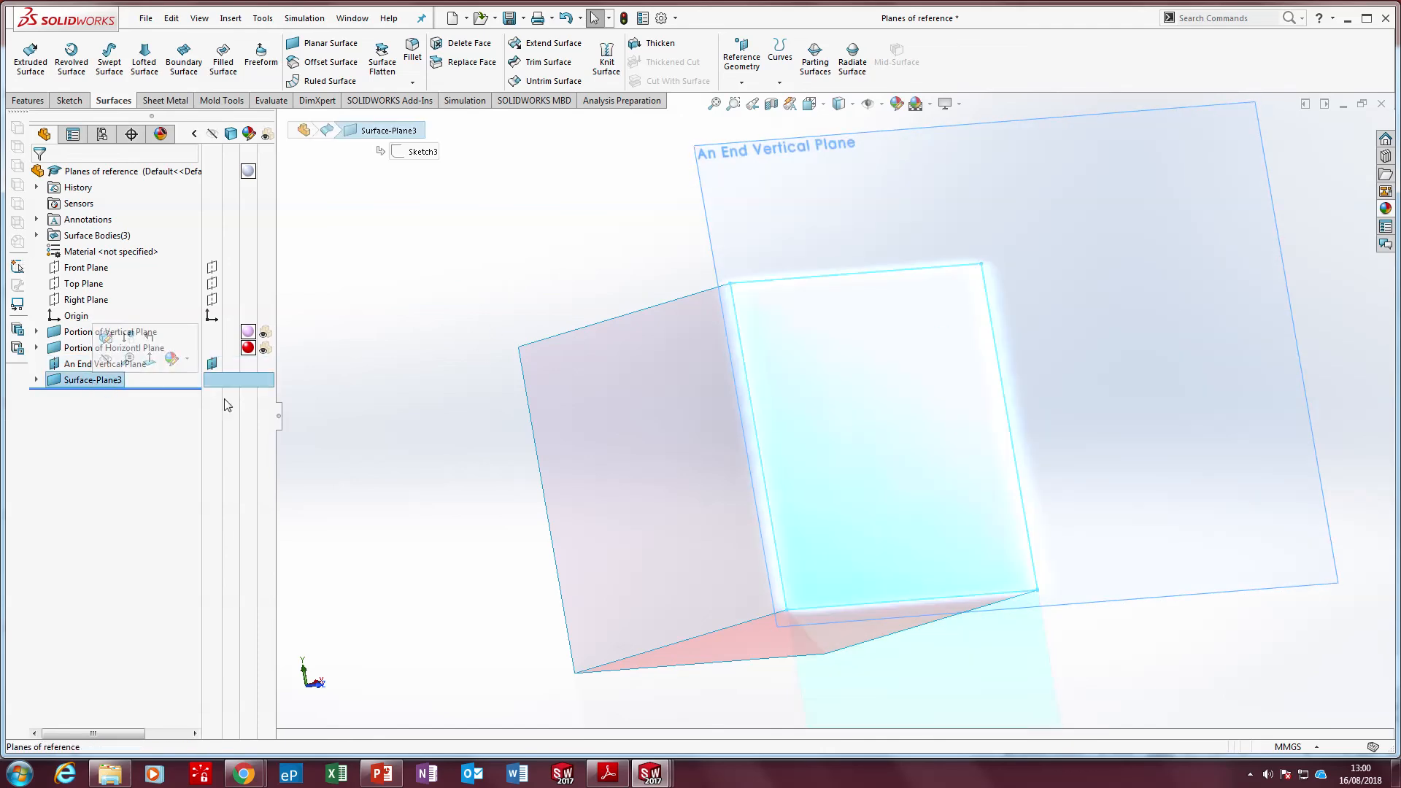
{"action": "key", "text": "F2"}
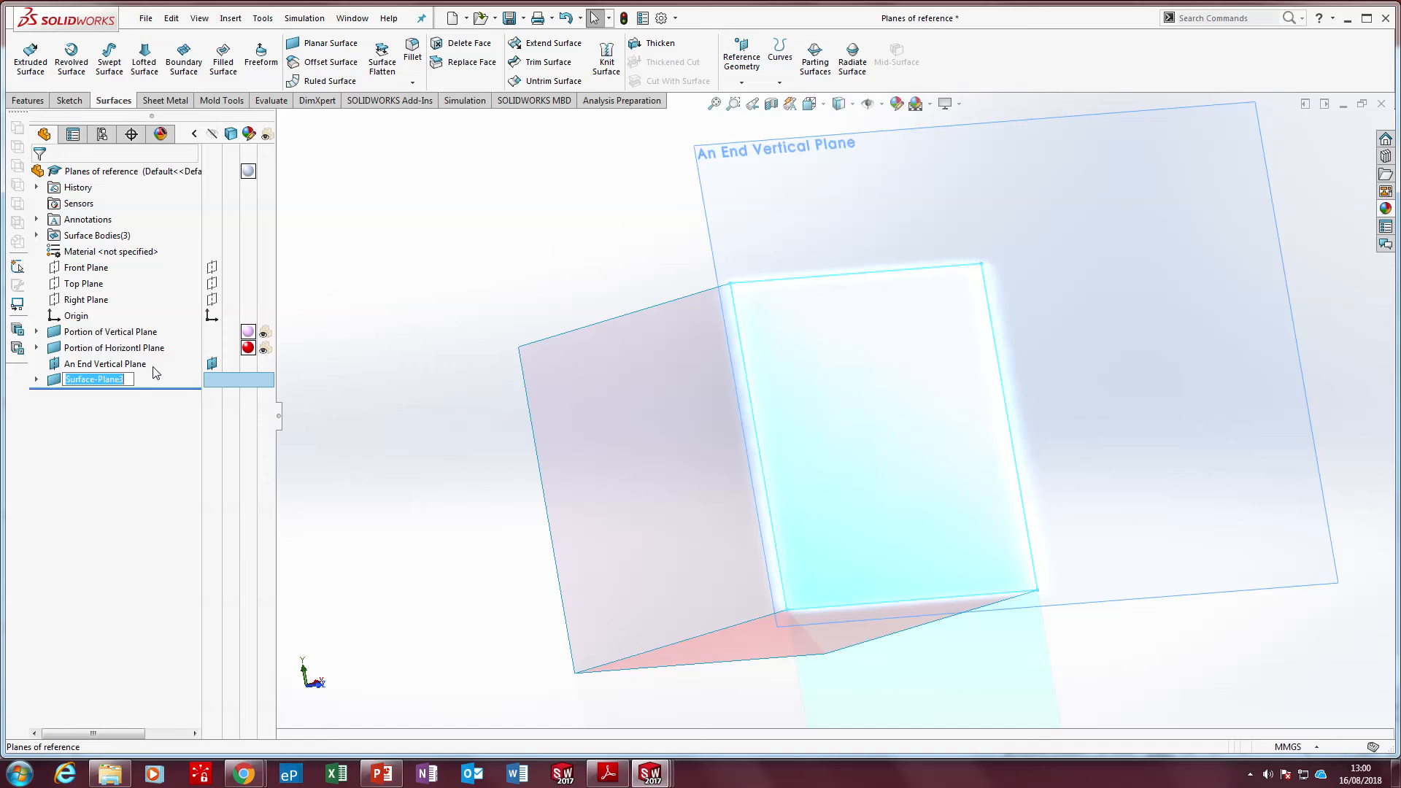
{"action": "type", "text": "Portion of End Vertical"}
{"action": "left_click", "coordinate": [345, 271]}
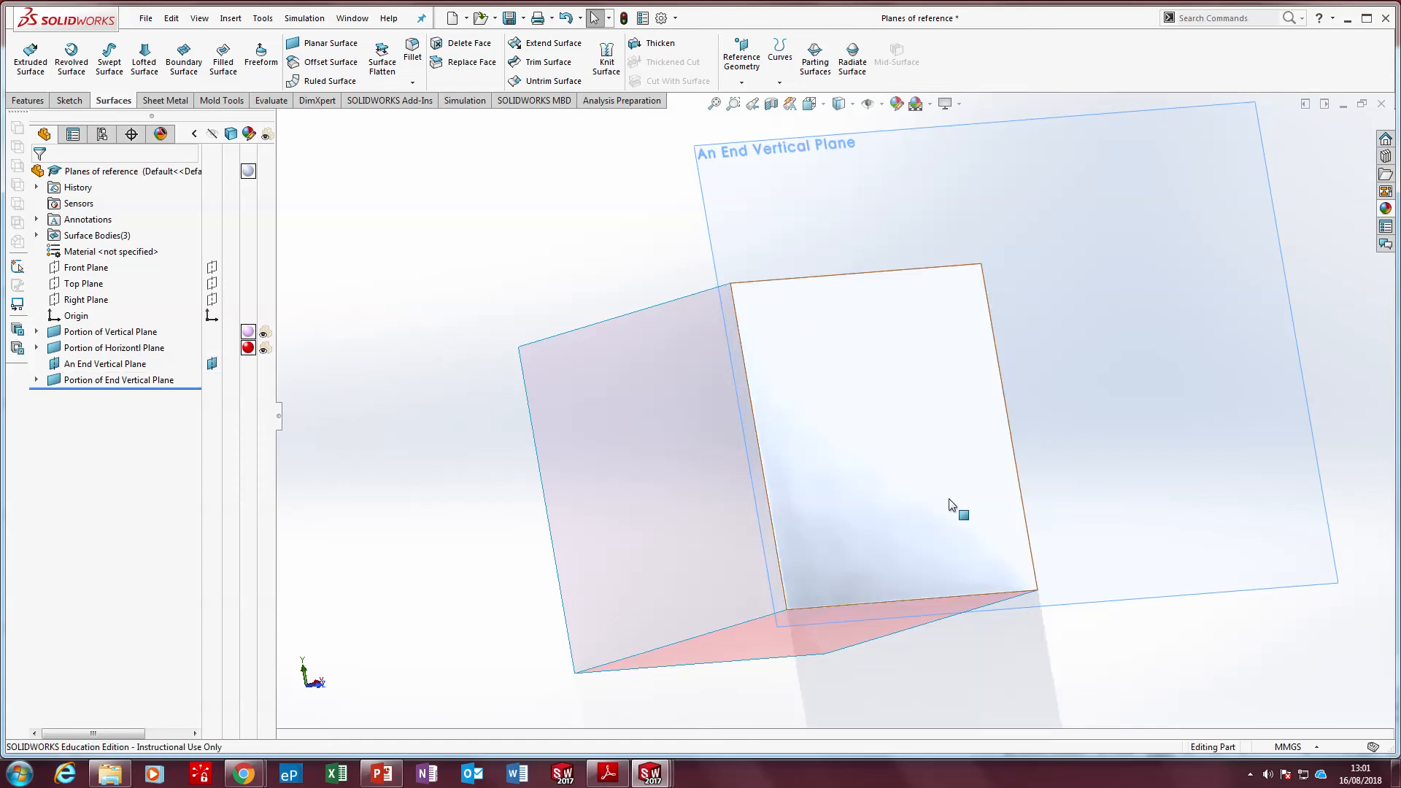
Colour the Portion of End Vertical Plane surface green and make it transparent
{"action": "left_click", "coordinate": [865, 381]}
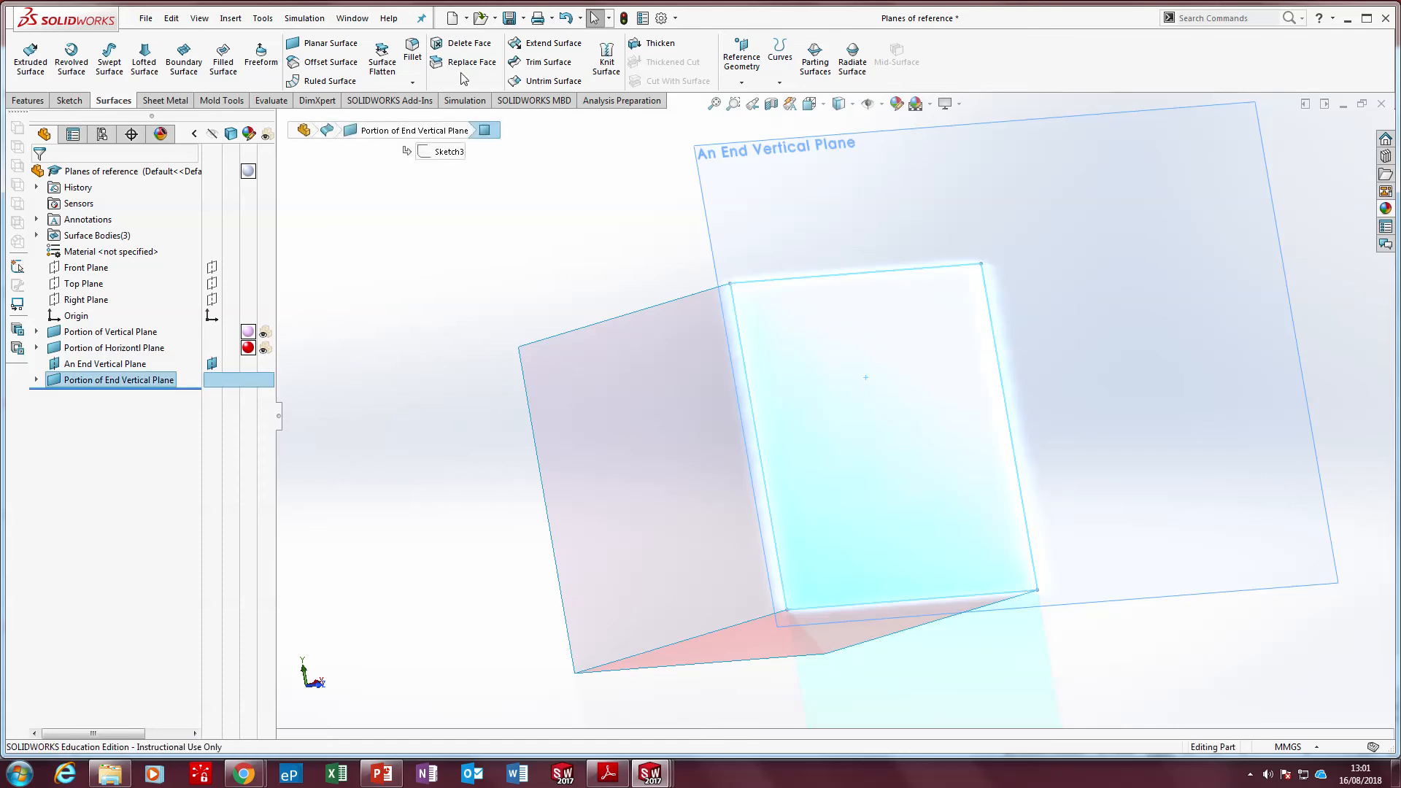
{"action": "left_click", "coordinate": [343, 344]}
{"action": "right_click", "coordinate": [156, 381]}
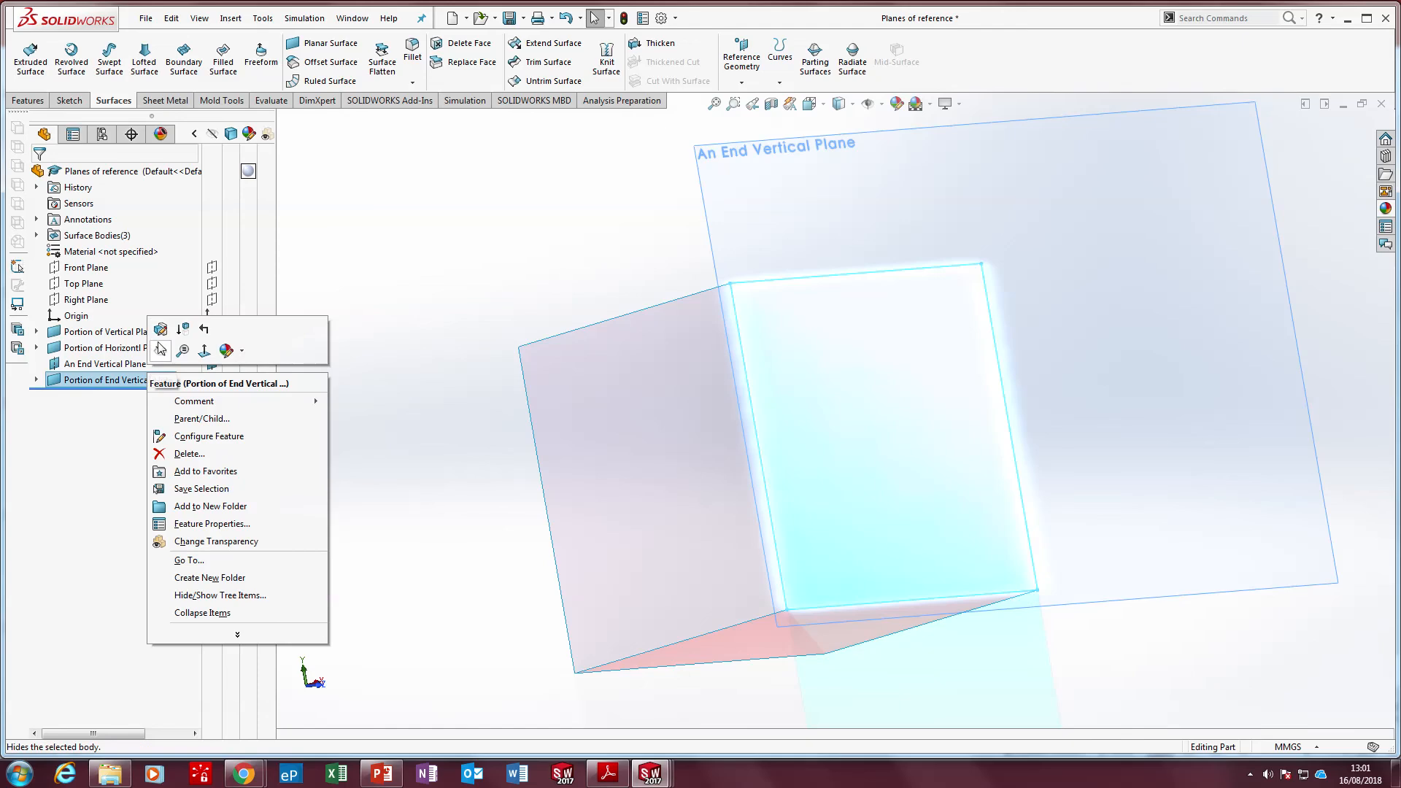
{"action": "left_click", "coordinate": [226, 350]}
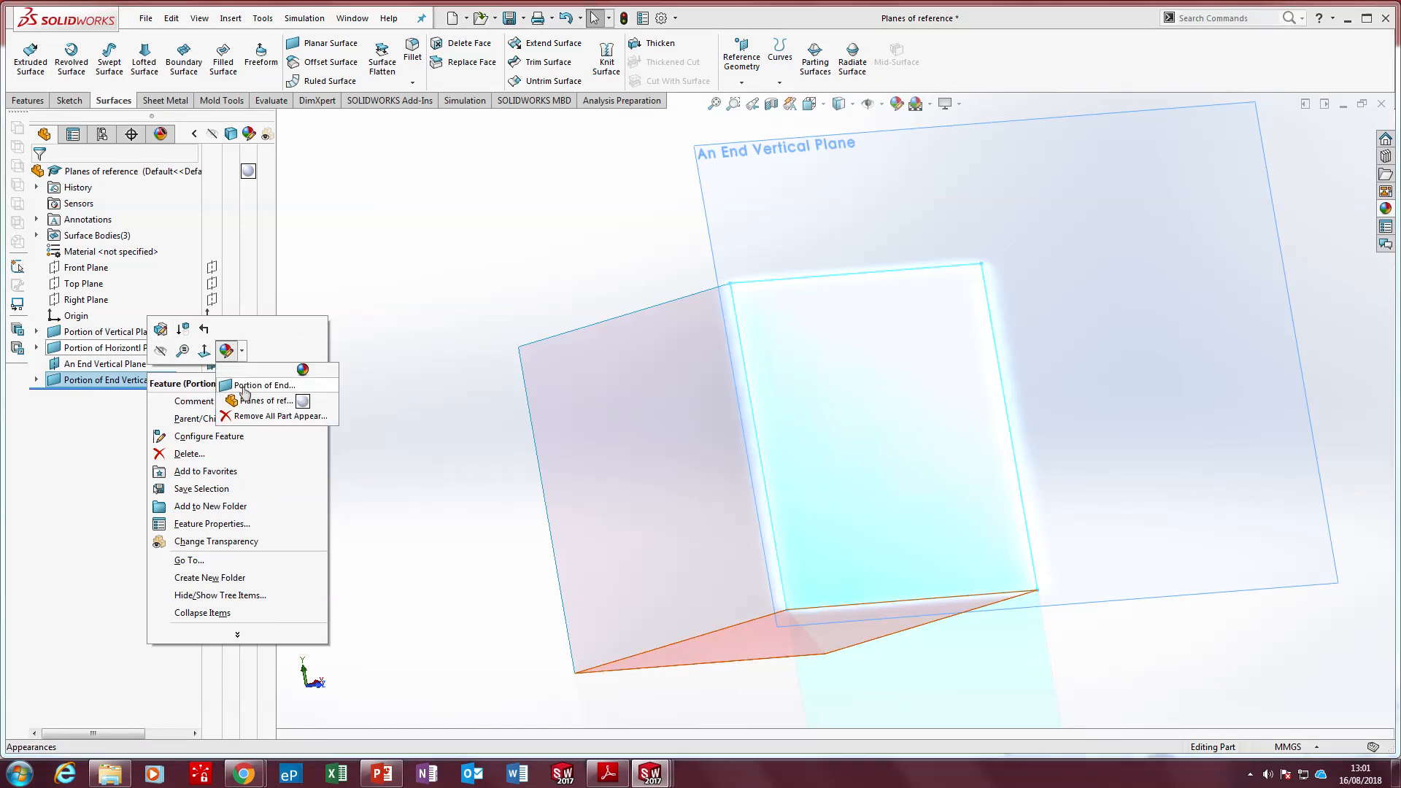
{"action": "left_click", "coordinate": [228, 395]}
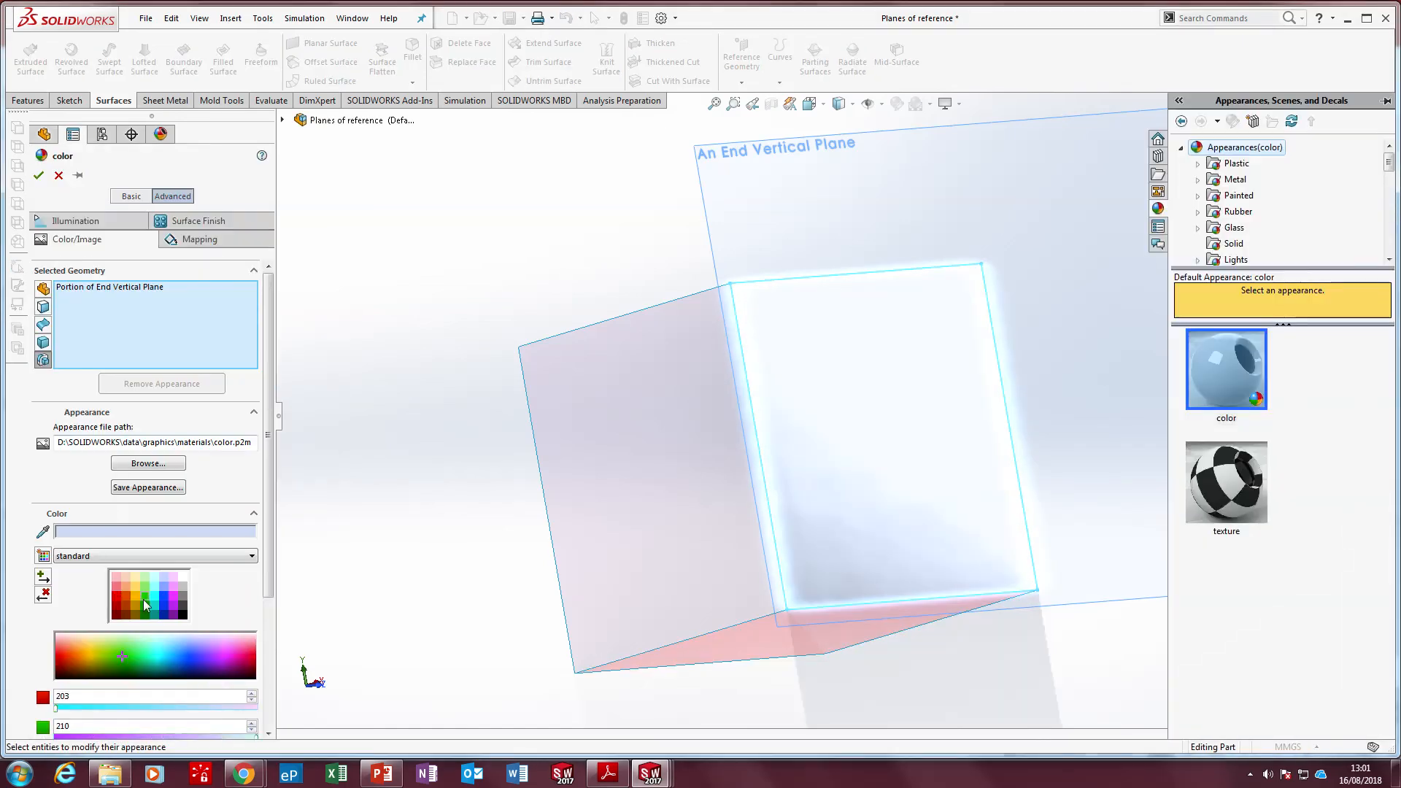
{"action": "left_click", "coordinate": [145, 597]}
{"action": "left_click", "coordinate": [39, 175]}
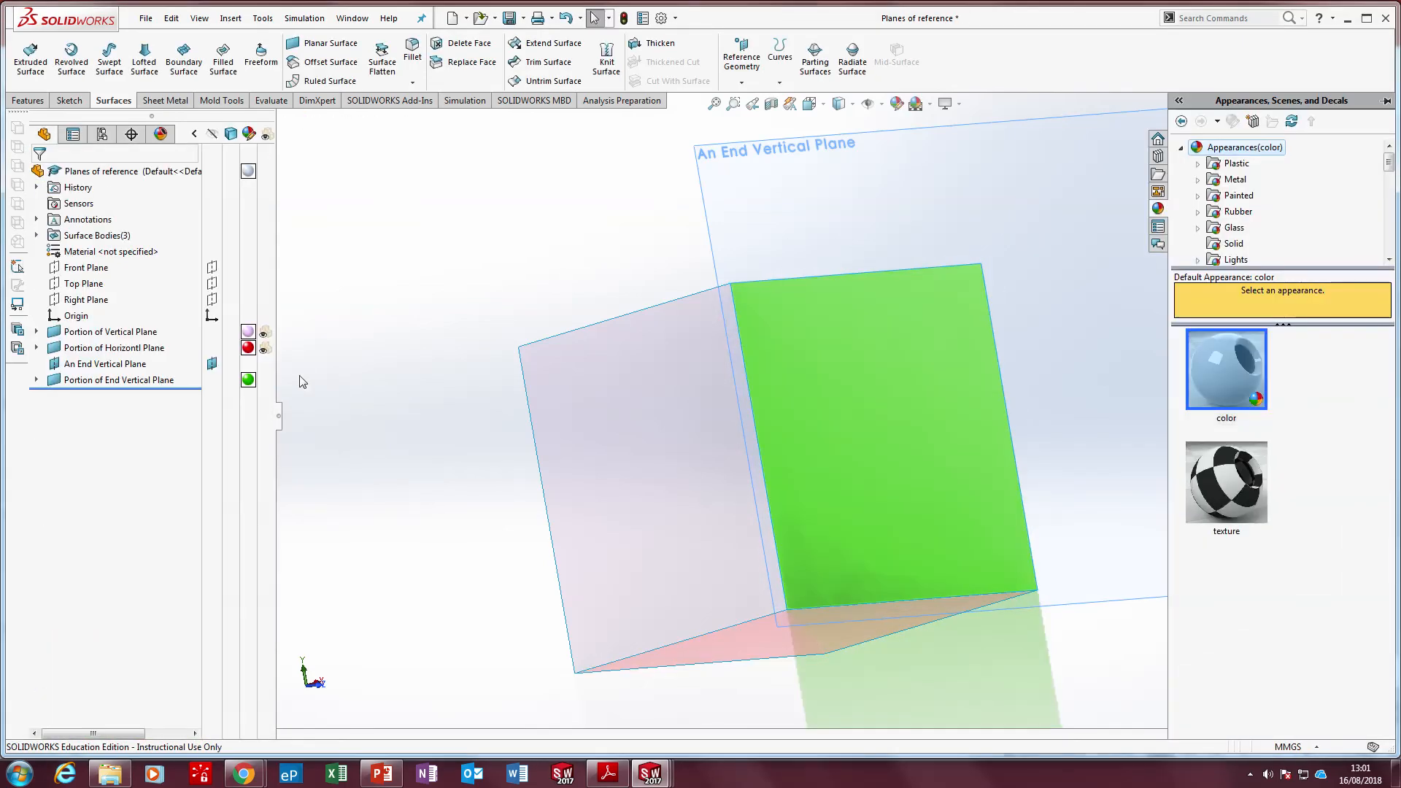
{"action": "left_click", "coordinate": [267, 385]}
{"action": "left_click", "coordinate": [433, 331]}
Hide An End Vertical Plane so only the three coloured square surfaces are displayed
{"action": "scroll", "coordinate": [435, 330], "scroll_direction": "up", "scroll_amount": 3}
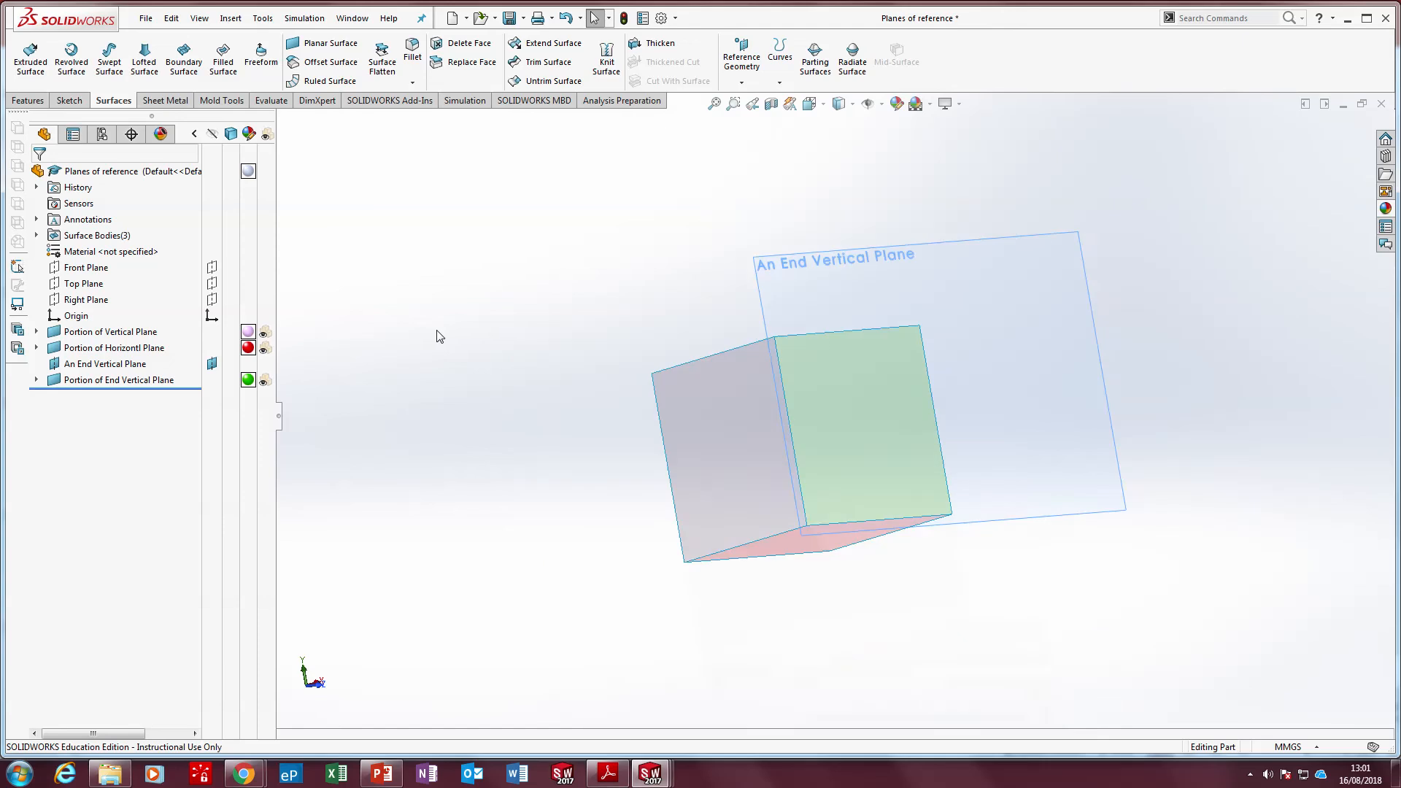
{"action": "middle_click_drag", "start_coordinate": [436, 331], "coordinate": [384, 388]}
{"action": "scroll", "coordinate": [741, 369], "scroll_direction": "down", "scroll_amount": 3}
{"action": "scroll", "coordinate": [862, 366], "scroll_direction": "up", "scroll_amount": 3}
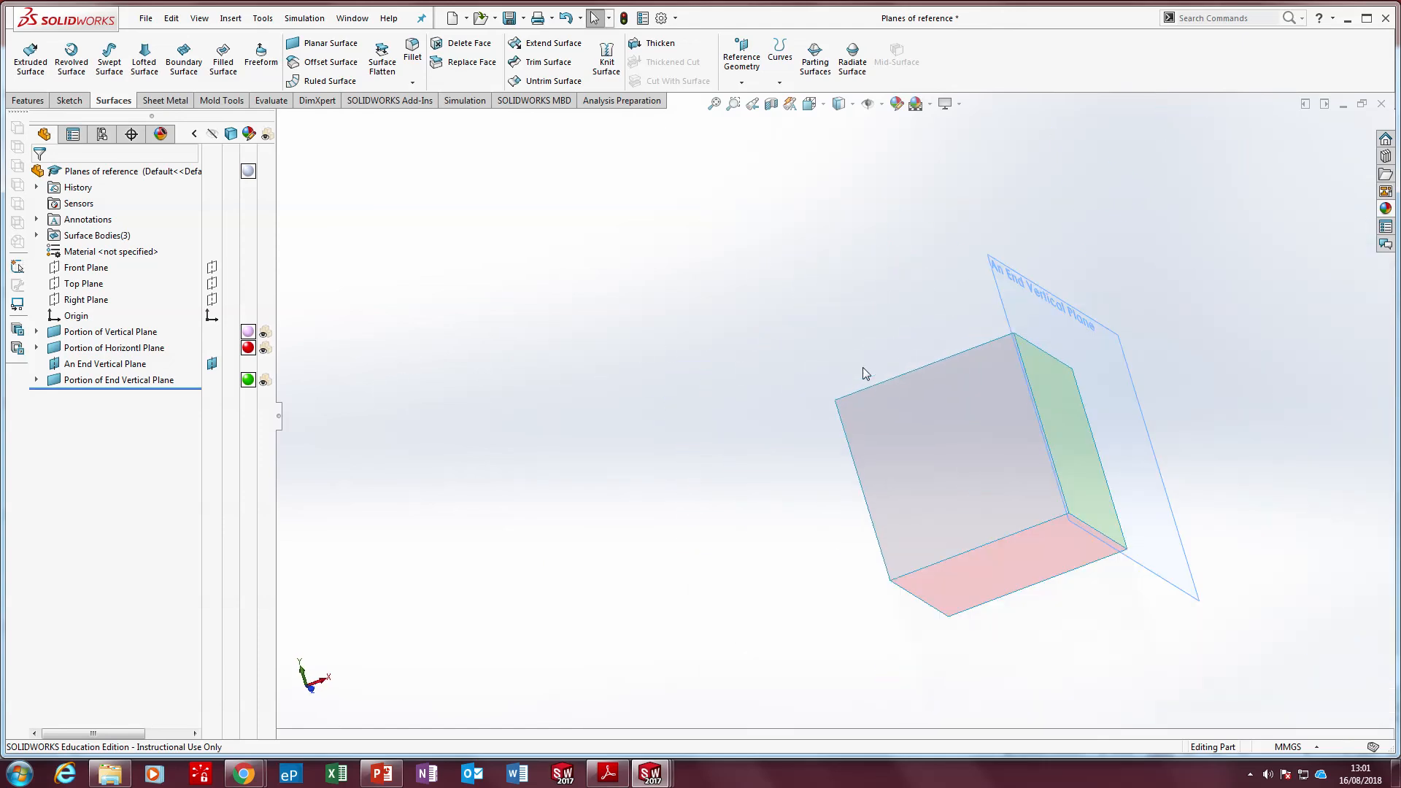
{"action": "scroll", "coordinate": [887, 367], "scroll_direction": "down", "scroll_amount": 1}
{"action": "mouse_move", "coordinate": [751, 5]}
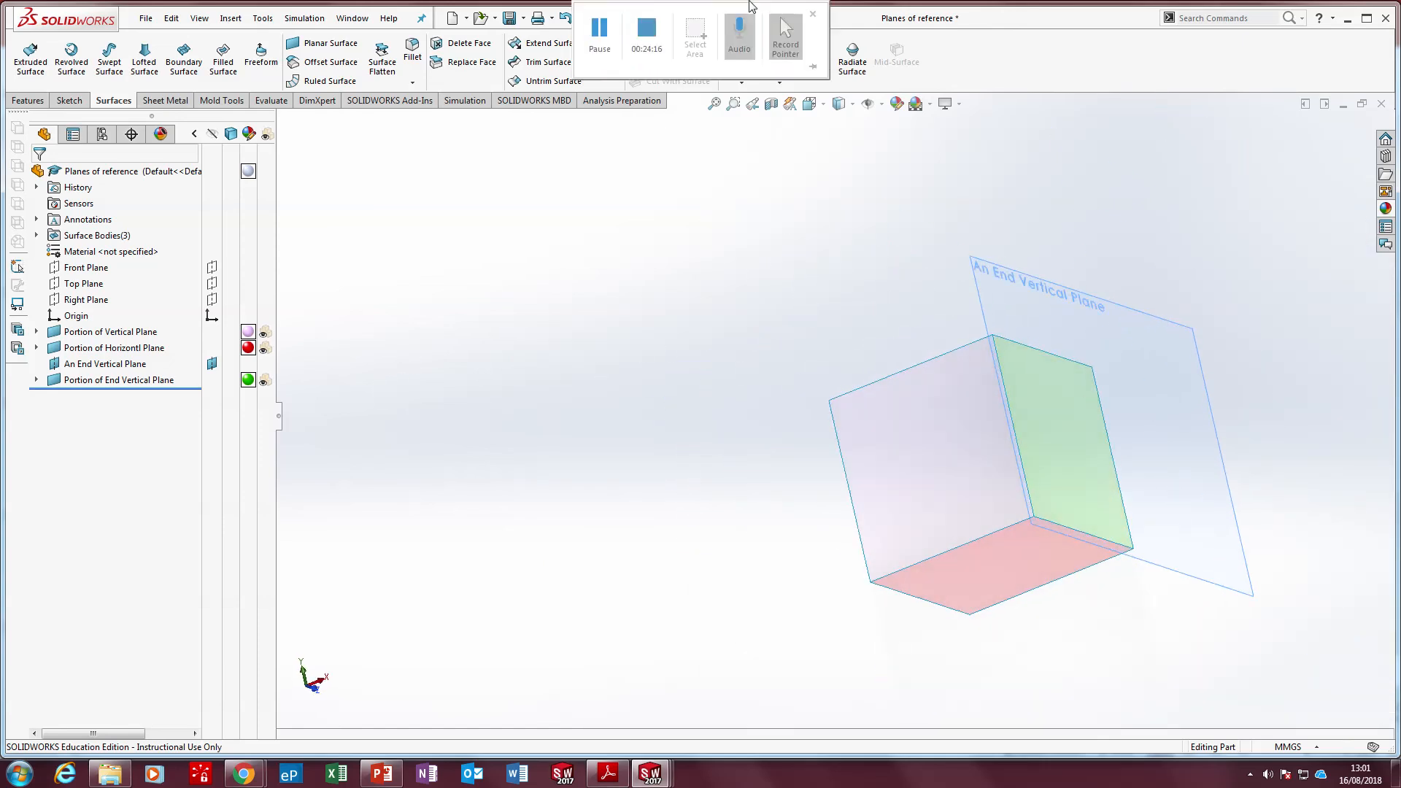
{"action": "right_click", "coordinate": [1023, 276]}
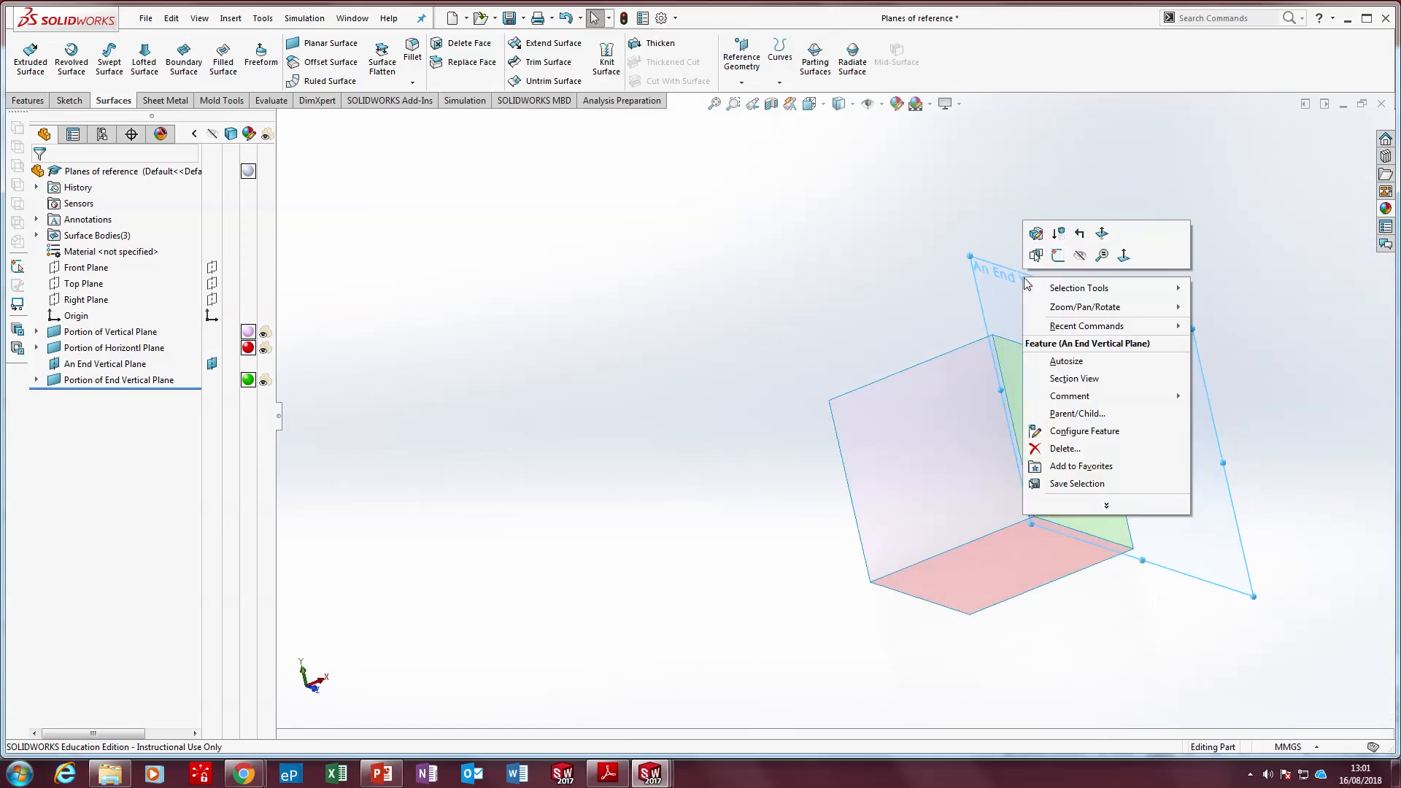
{"action": "left_click", "coordinate": [1079, 255]}
{"action": "scroll", "coordinate": [855, 497], "scroll_direction": "down", "scroll_amount": 3}
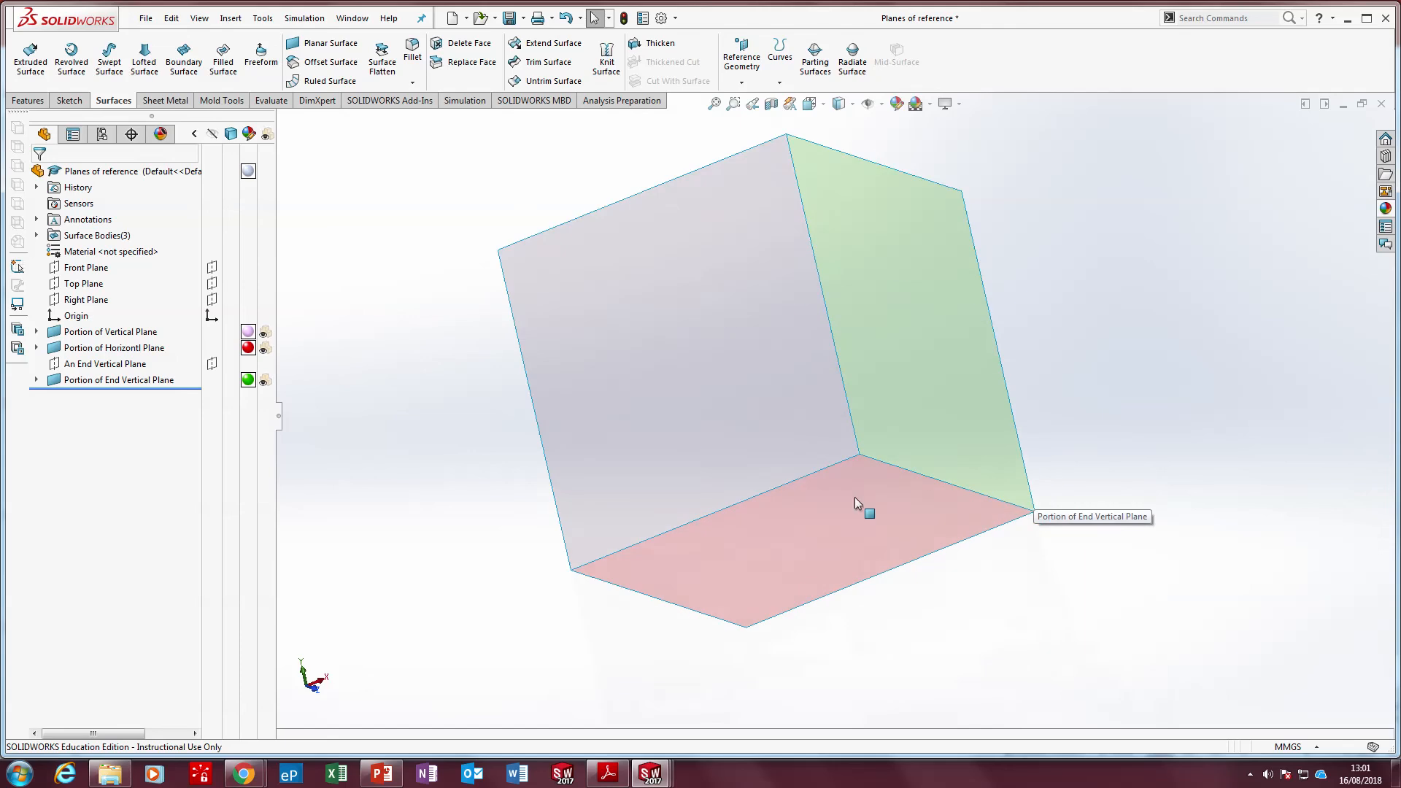
Start sketch text on the Portion of Vertical Plane surface, viewed square-on, reading PORTION OF VERTICAL PLANE
{"action": "left_click", "coordinate": [564, 256]}
{"action": "key", "text": "Escape"}
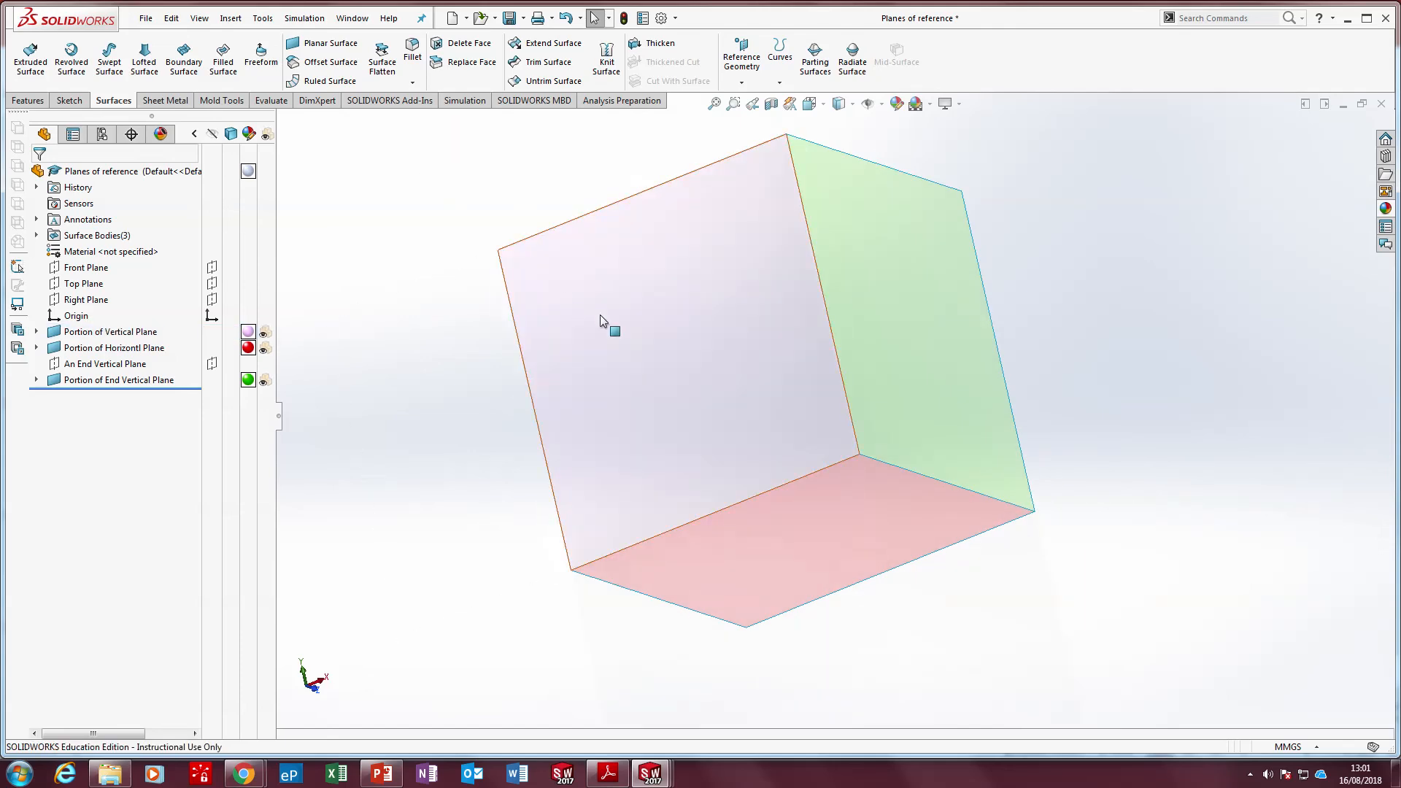
{"action": "left_click", "coordinate": [600, 316]}
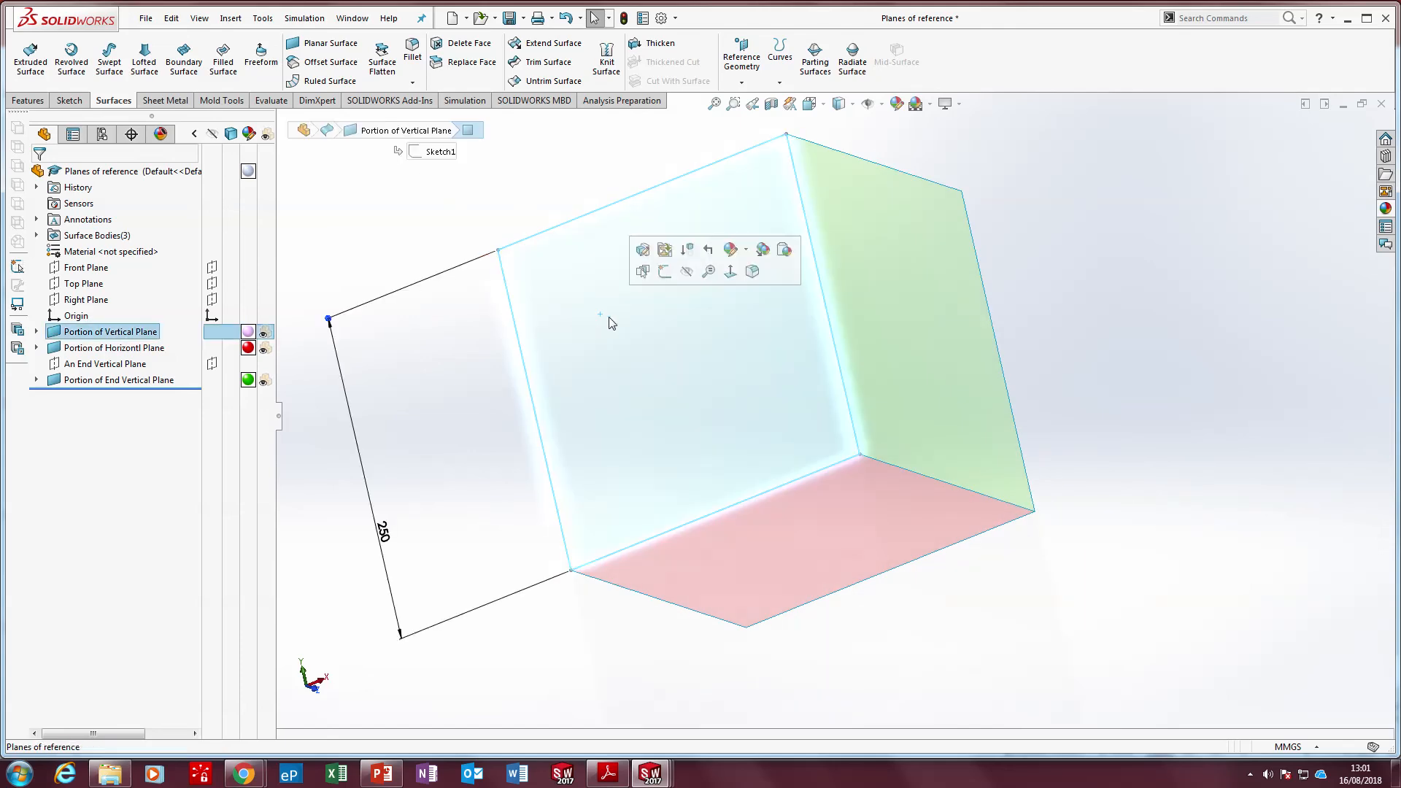
{"action": "key", "text": "ctrl+8"}
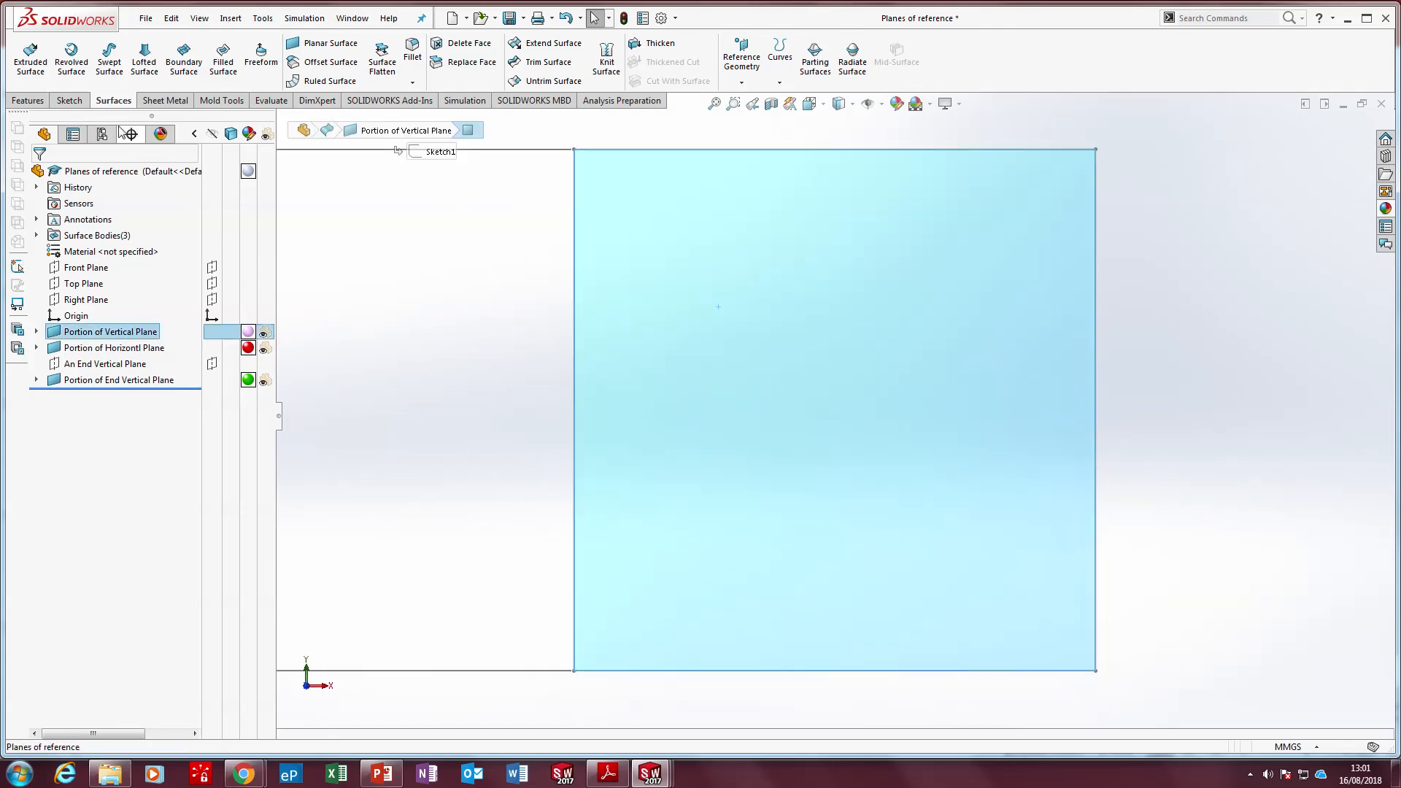
{"action": "left_click", "coordinate": [73, 103]}
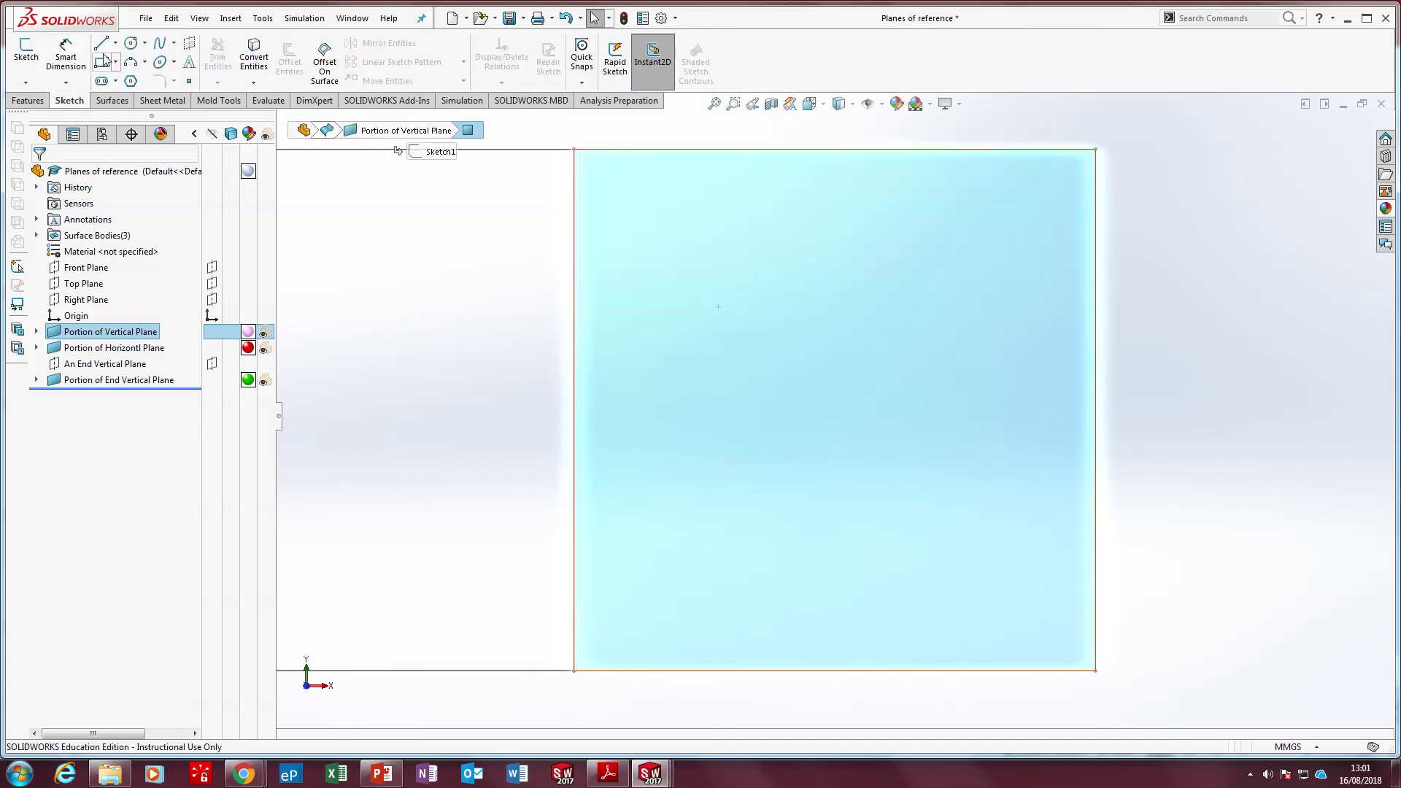
{"action": "left_click", "coordinate": [192, 65]}
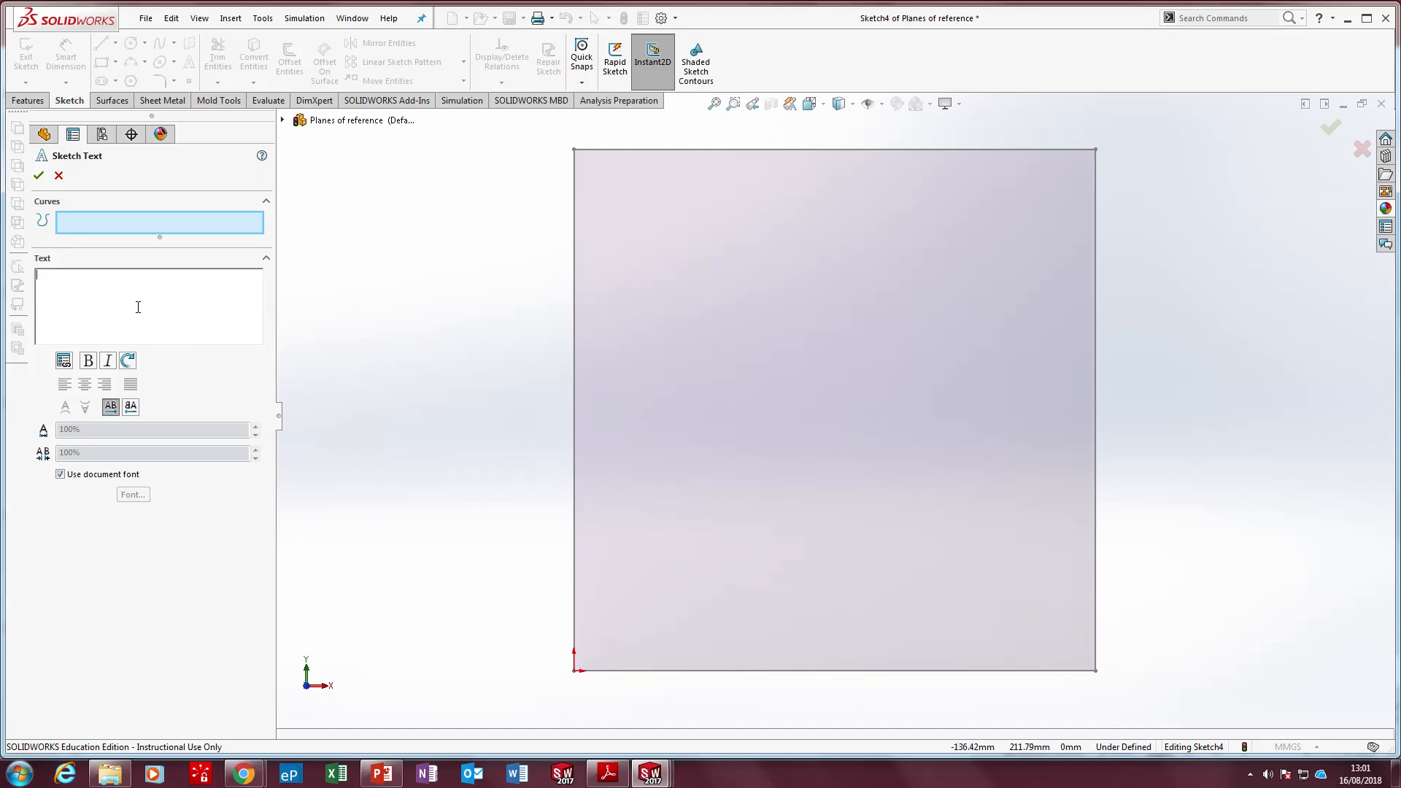
{"action": "type", "text": "PORTION OF VERTICAL PLANE"}
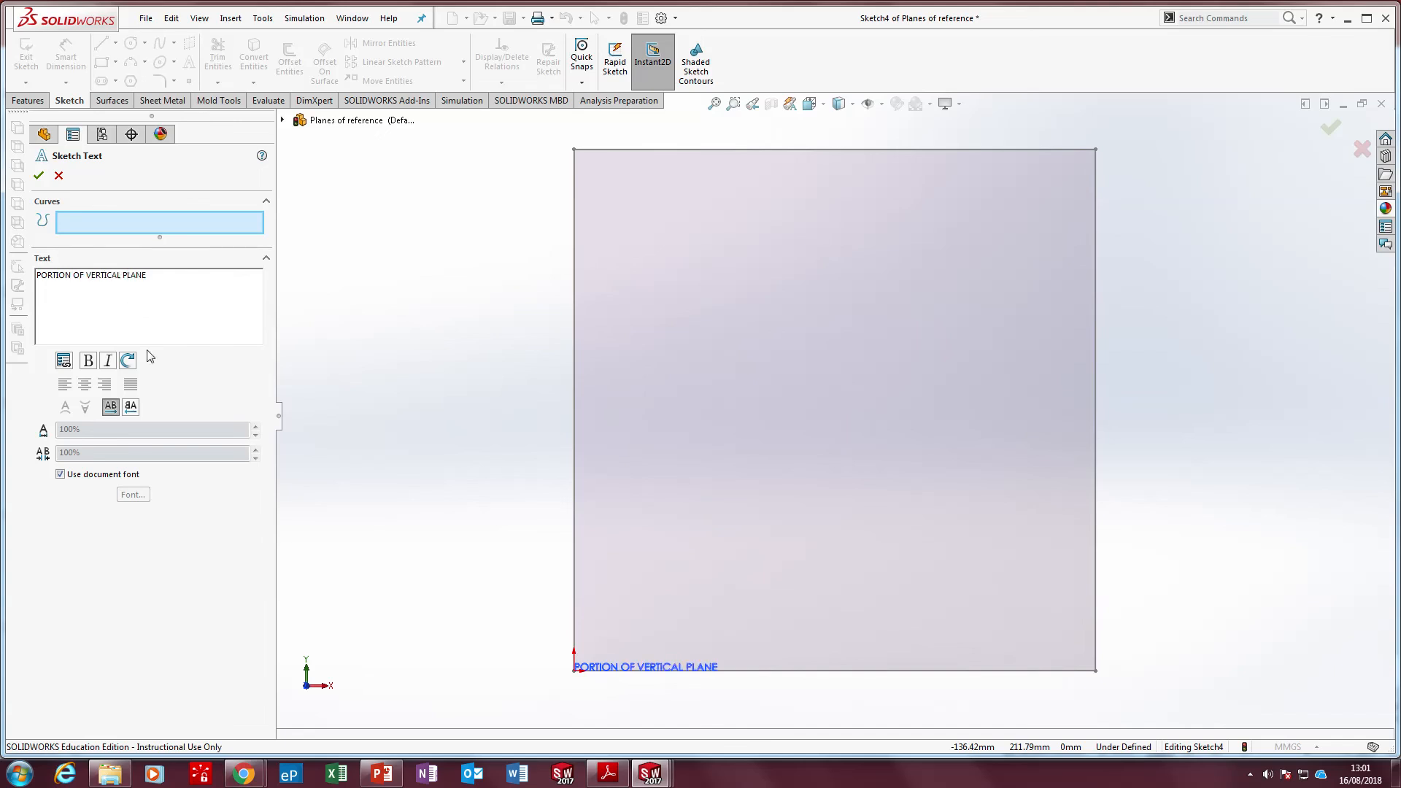
Position the PORTION OF VERTICAL PLANE text just inside the vertical surface's upper-left corner
{"action": "left_click_drag", "start_coordinate": [161, 281], "coordinate": [34, 281]}
{"action": "left_click", "coordinate": [69, 281]}
{"action": "key", "text": "ctrl+a"}
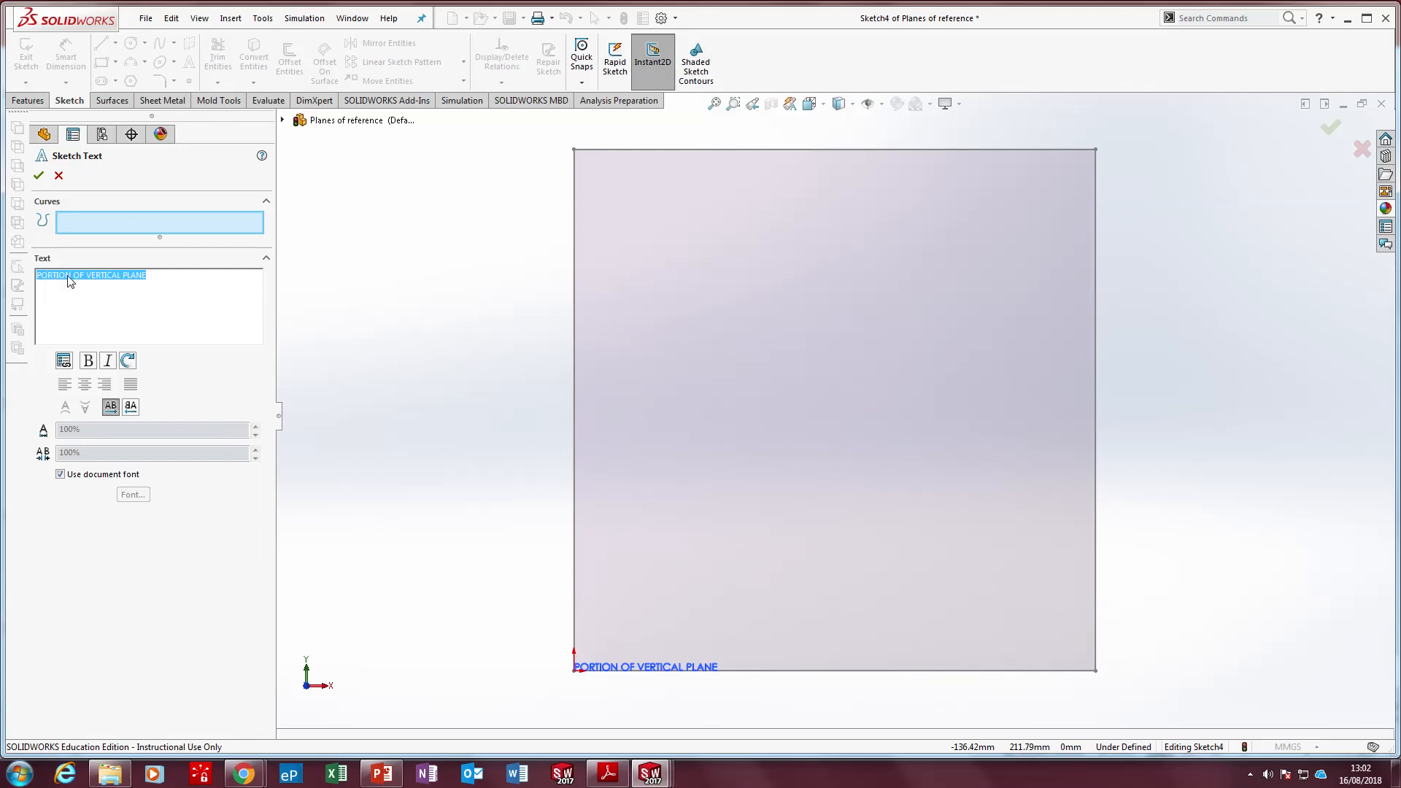
{"action": "left_click", "coordinate": [403, 312]}
{"action": "mouse_move", "coordinate": [429, 314]}
{"action": "left_mouse_down"}
{"action": "mouse_move", "coordinate": [616, 241]}
{"action": "mouse_move", "coordinate": [622, 222]}
{"action": "left_mouse_up"}
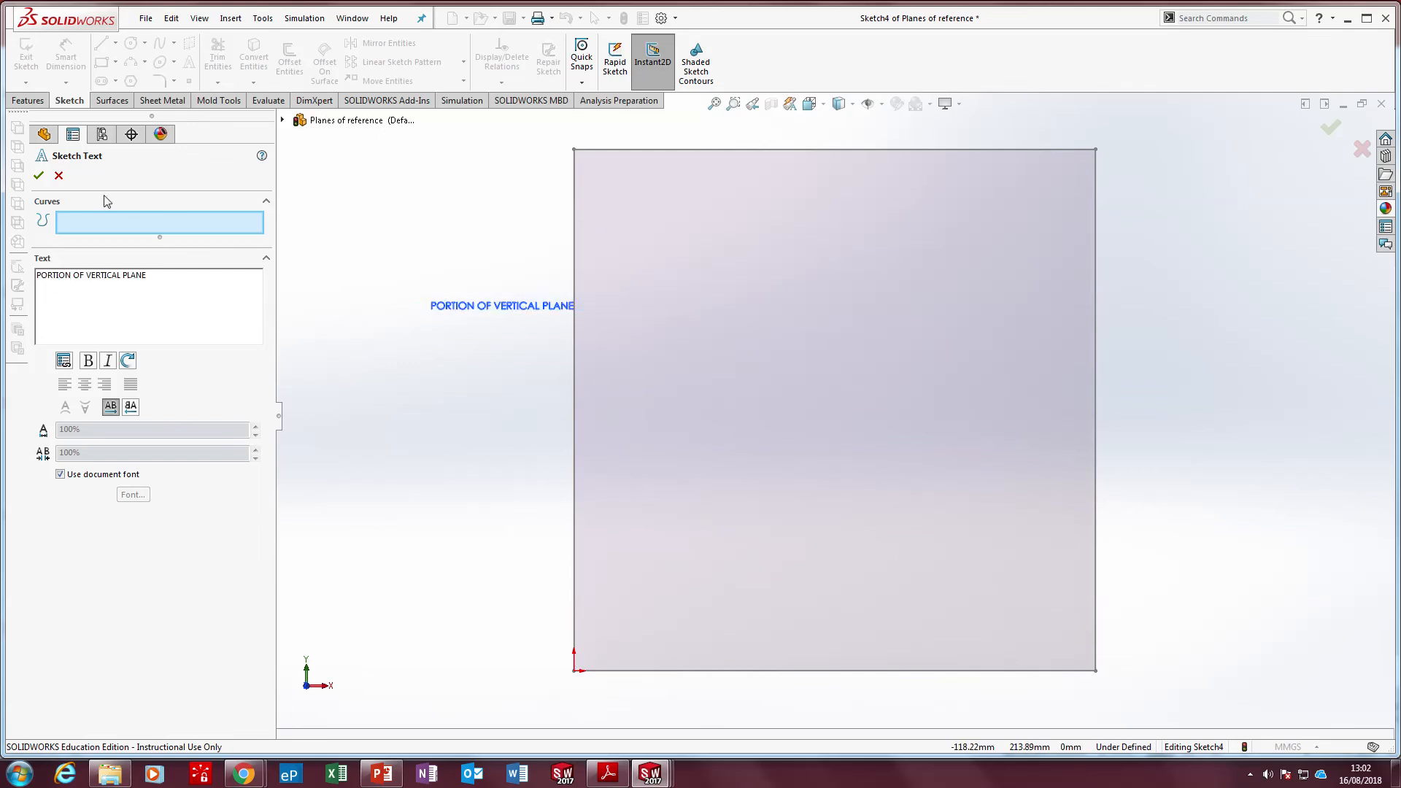
{"action": "left_click", "coordinate": [38, 175]}
{"action": "mouse_move", "coordinate": [479, 316]}
{"action": "left_mouse_down"}
{"action": "mouse_move", "coordinate": [623, 190]}
{"action": "mouse_move", "coordinate": [616, 168]}
{"action": "left_mouse_up"}
Override the document font for the sketch text and set its height to 7 mm
{"action": "double_click", "coordinate": [617, 169]}
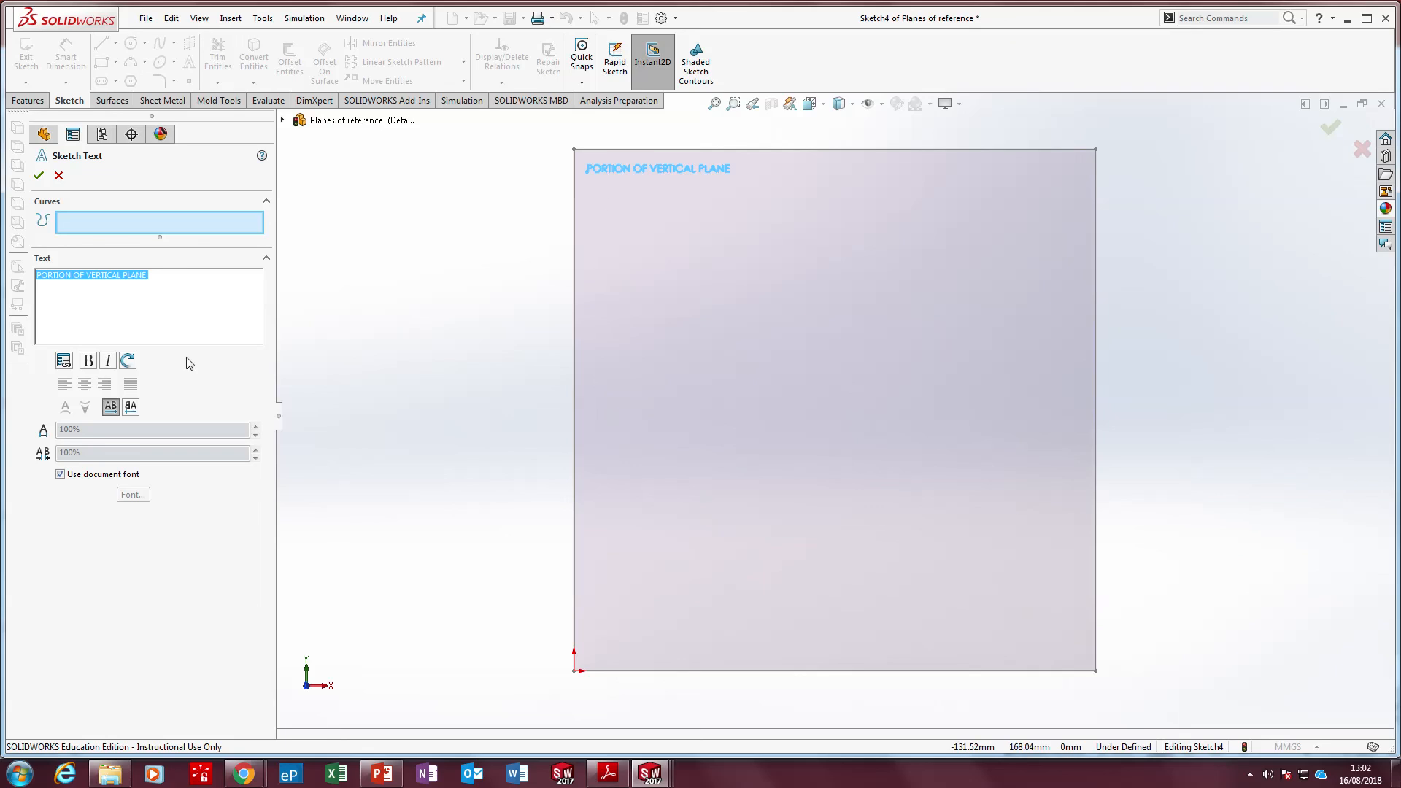
{"action": "left_click", "coordinate": [59, 475]}
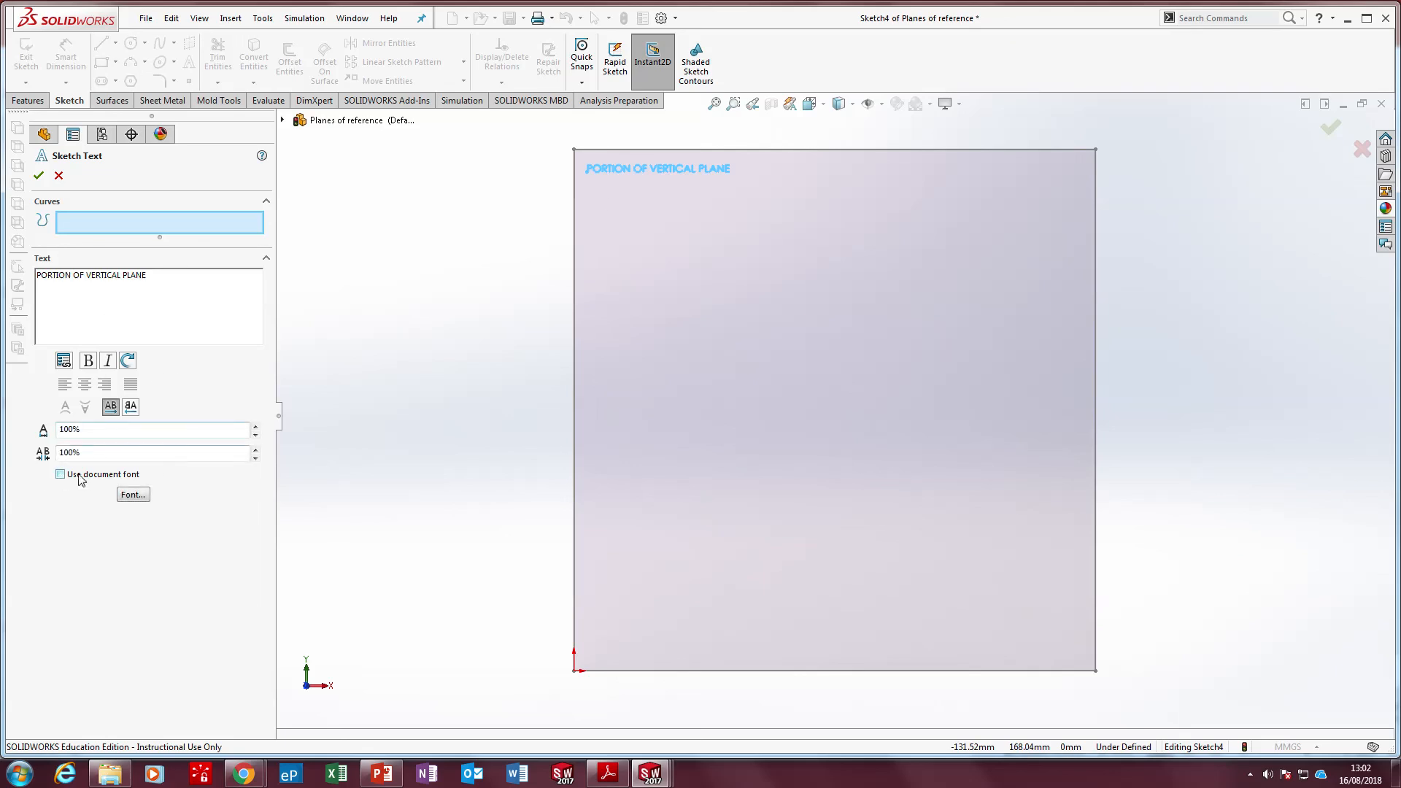
{"action": "left_click", "coordinate": [125, 497]}
{"action": "double_click", "coordinate": [797, 321]}
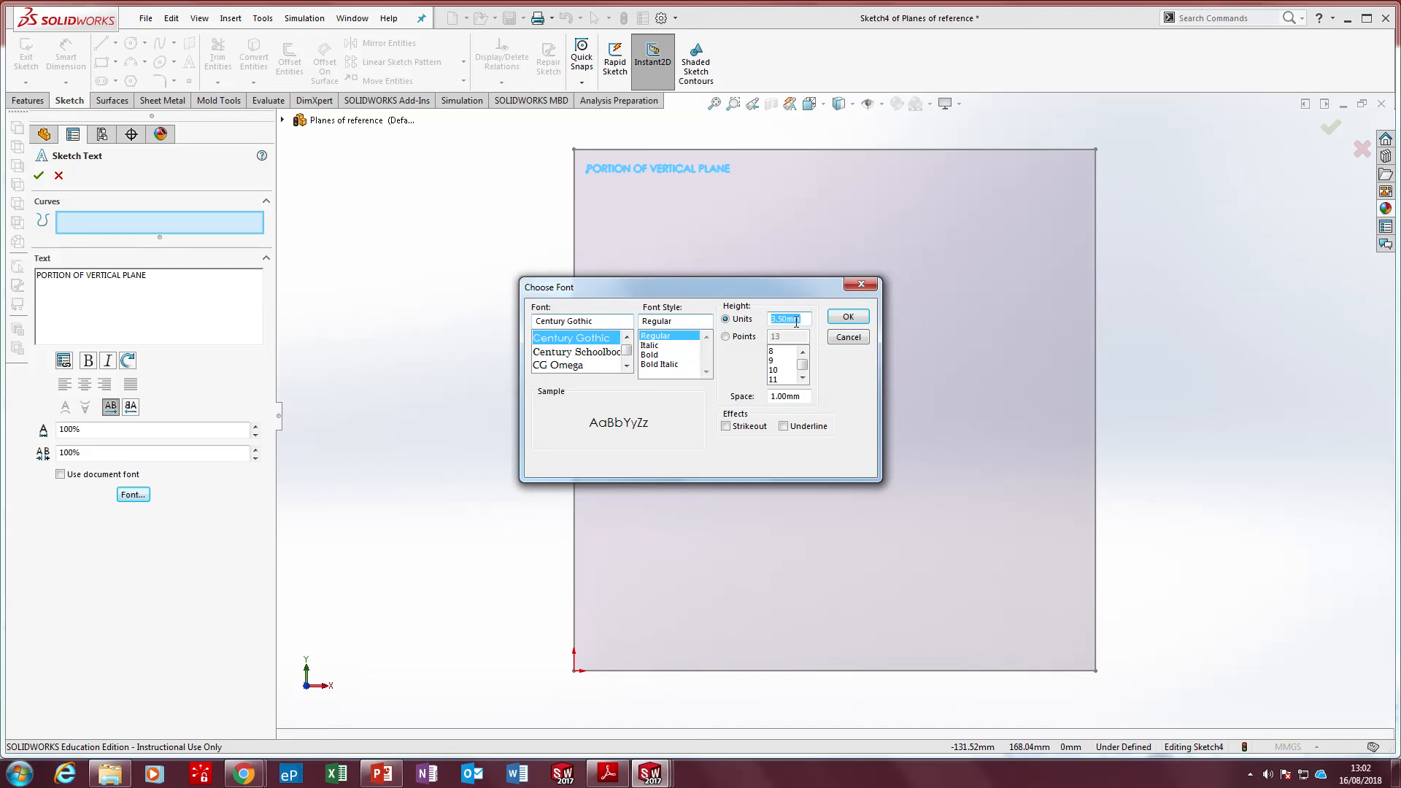
{"action": "type", "text": "7"}
{"action": "left_click", "coordinate": [846, 317]}
{"action": "left_click", "coordinate": [39, 175]}
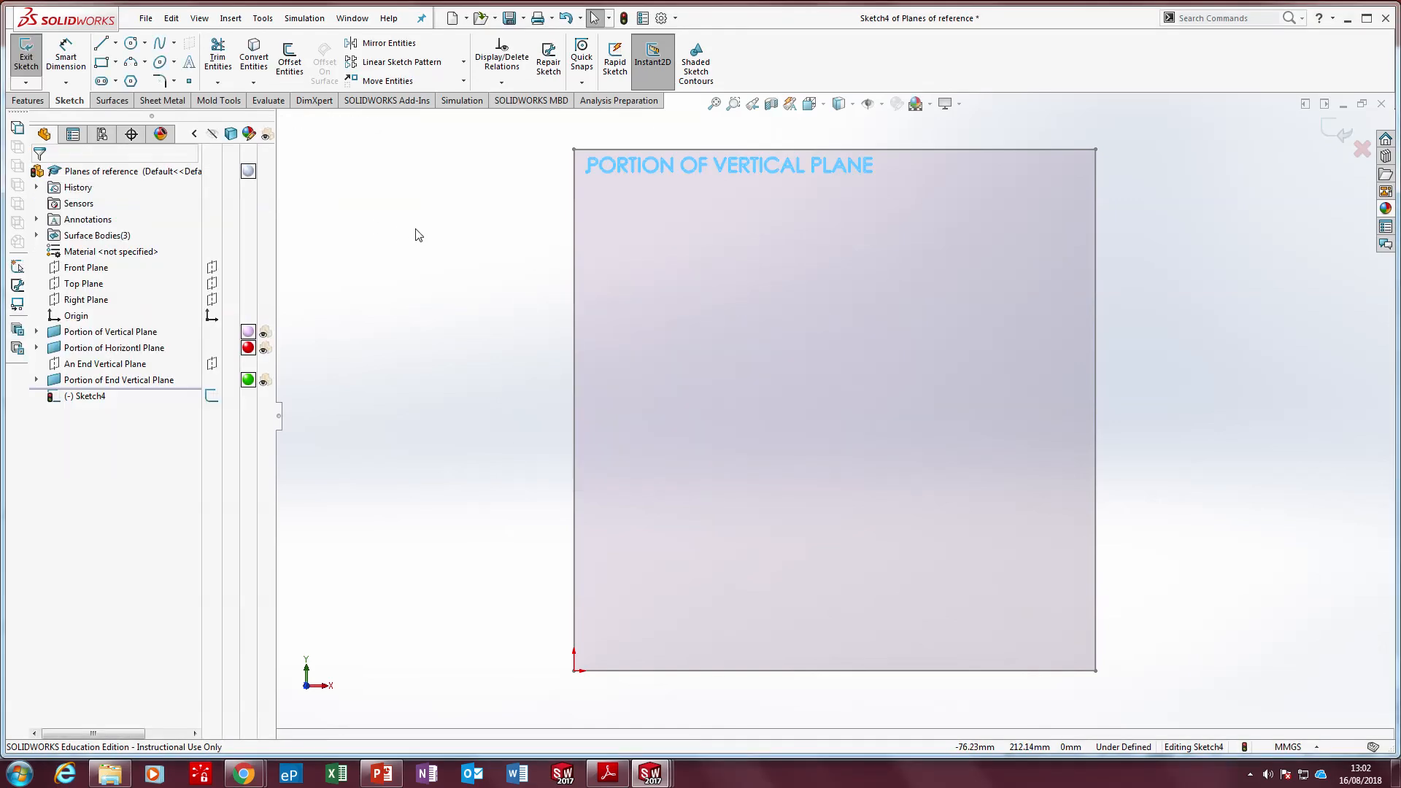
Extrude the sketch text as a boss, blind, 2 mm deep from the vertical surface
{"action": "left_click", "coordinate": [28, 100]}
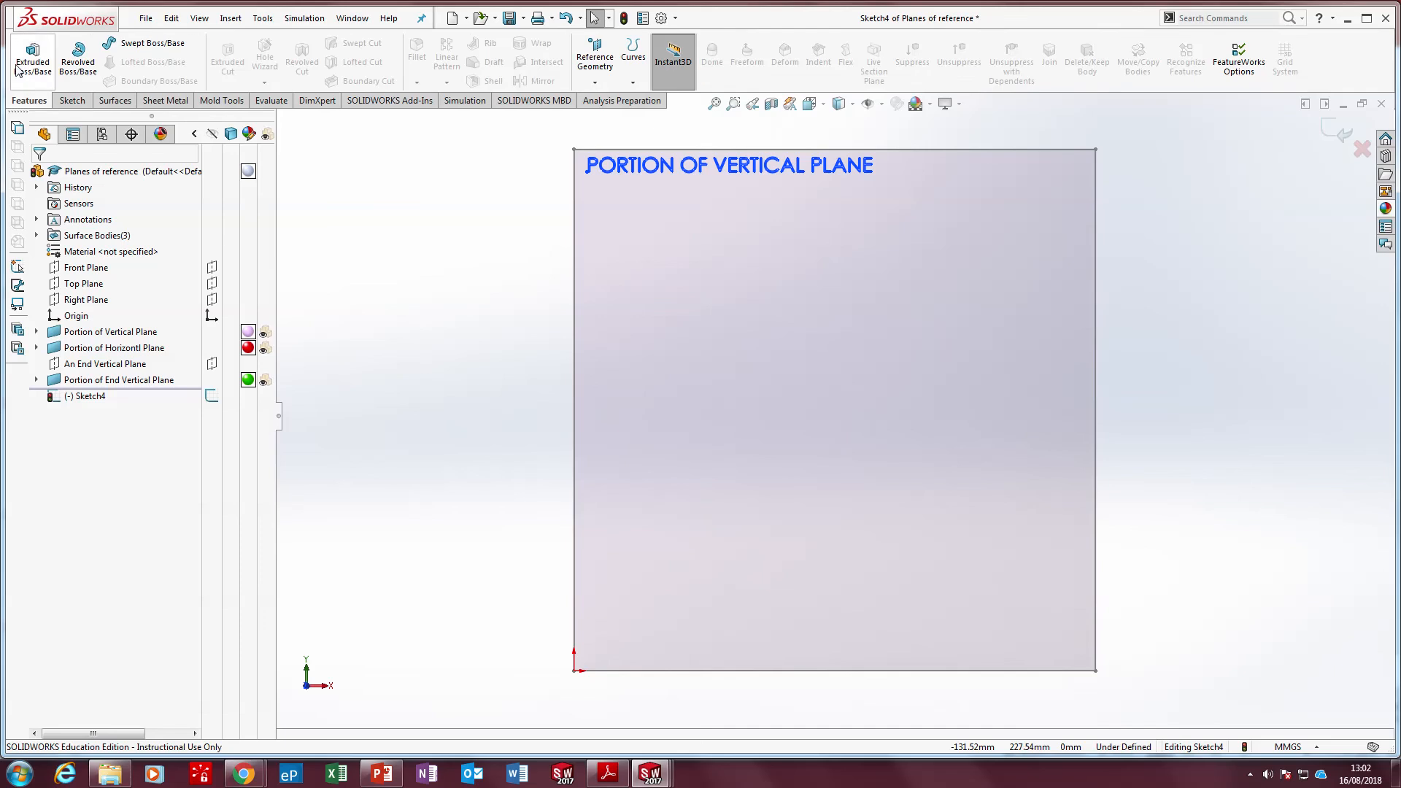
{"action": "left_click", "coordinate": [29, 66]}
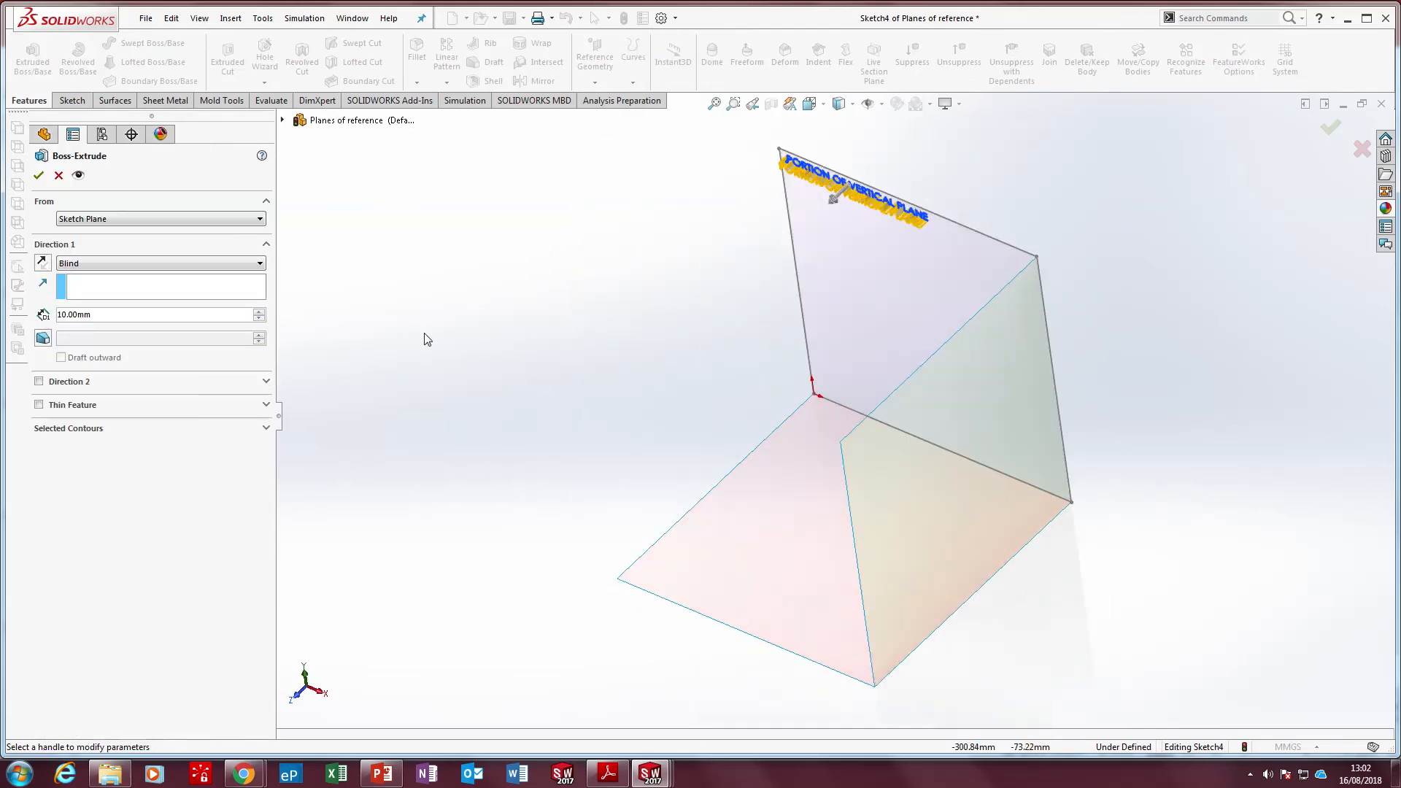
{"action": "left_click_drag", "start_coordinate": [117, 314], "coordinate": [42, 313]}
{"action": "type", "text": "2"}
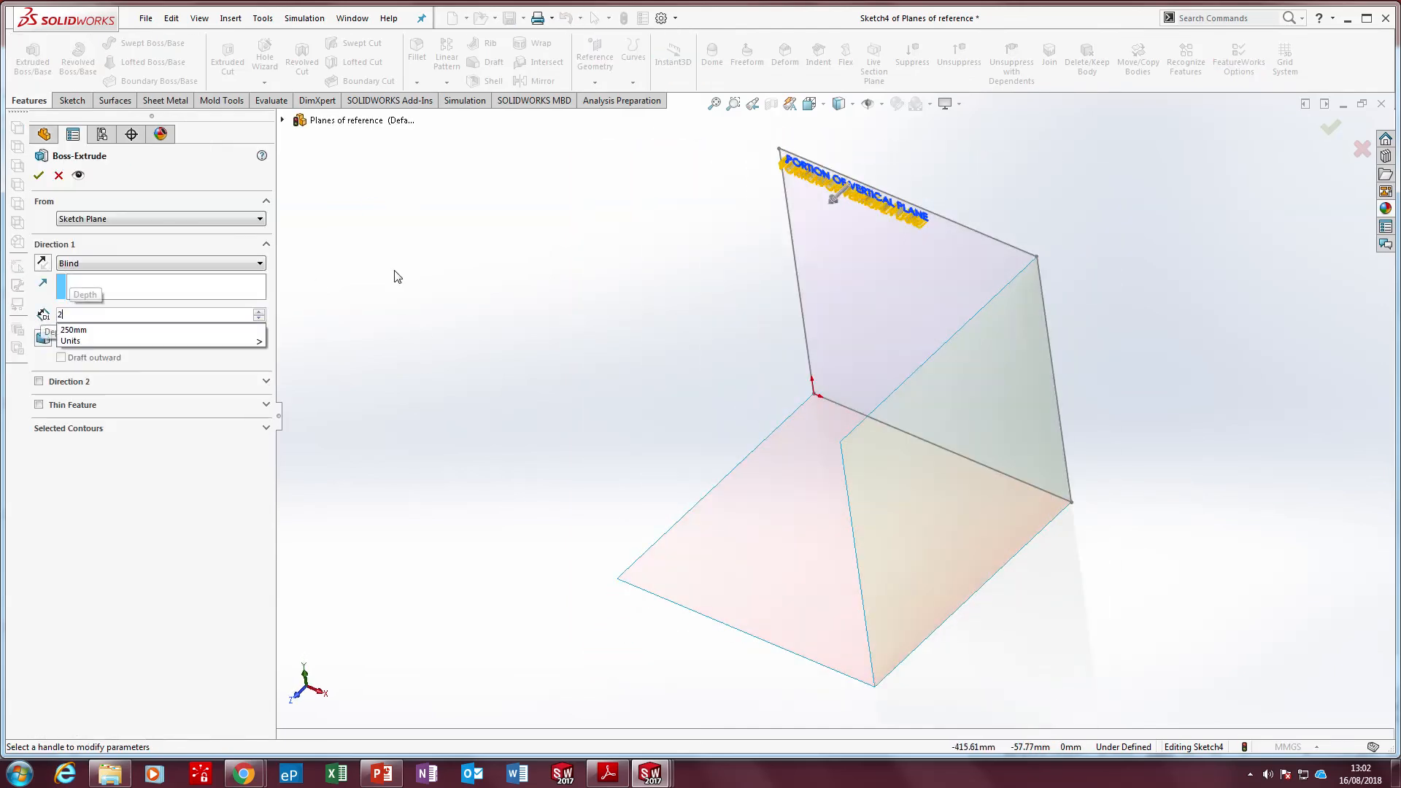
{"action": "key", "text": "Return"}
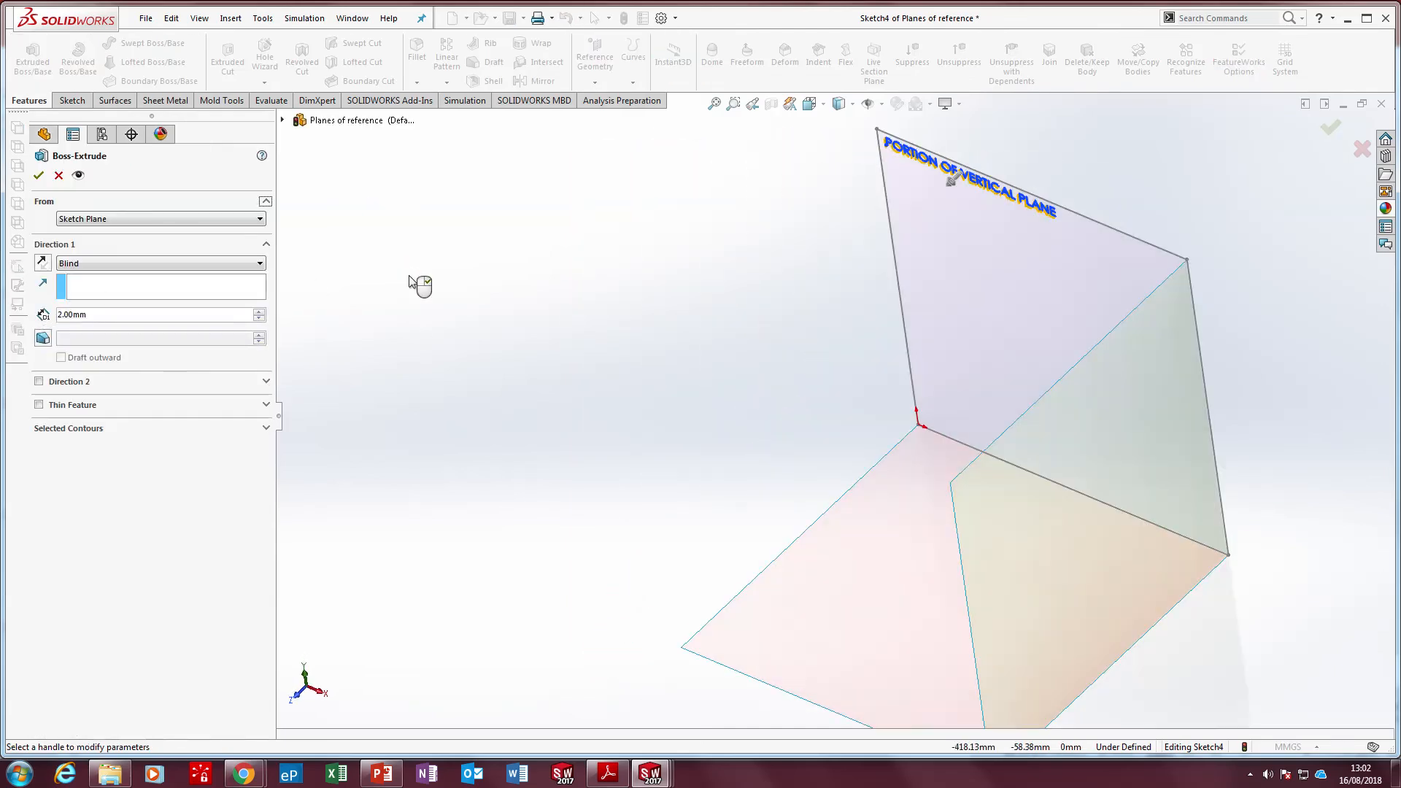
{"action": "right_click", "coordinate": [416, 283]}
{"action": "middle_click_drag", "start_coordinate": [469, 312], "coordinate": [807, 331]}
Rename the extruded lettering feature as Portion of Vertical Plane Text
{"action": "left_click", "coordinate": [82, 413]}
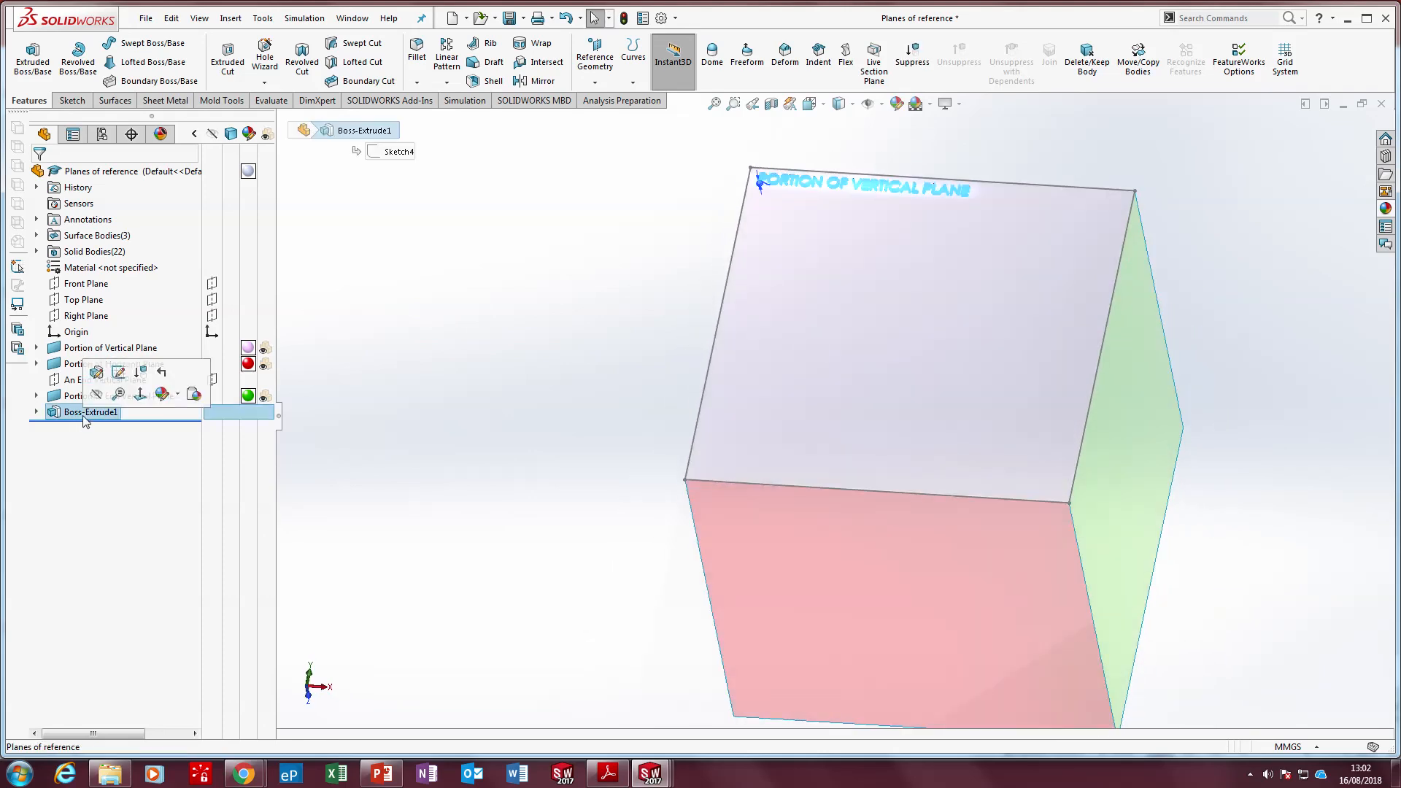
{"action": "left_click", "coordinate": [108, 412]}
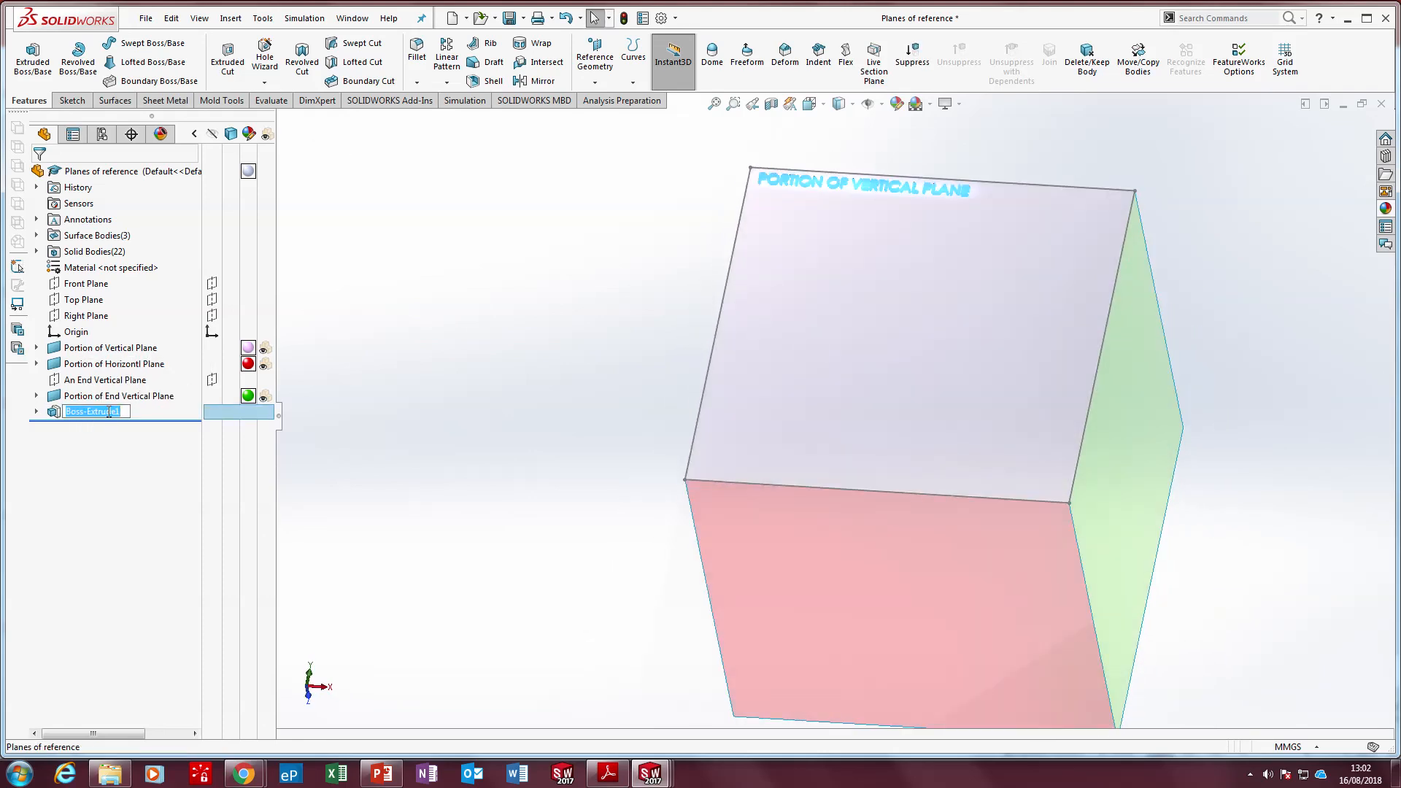
{"action": "type", "text": "pOrtion of Vertical Plane Text"}
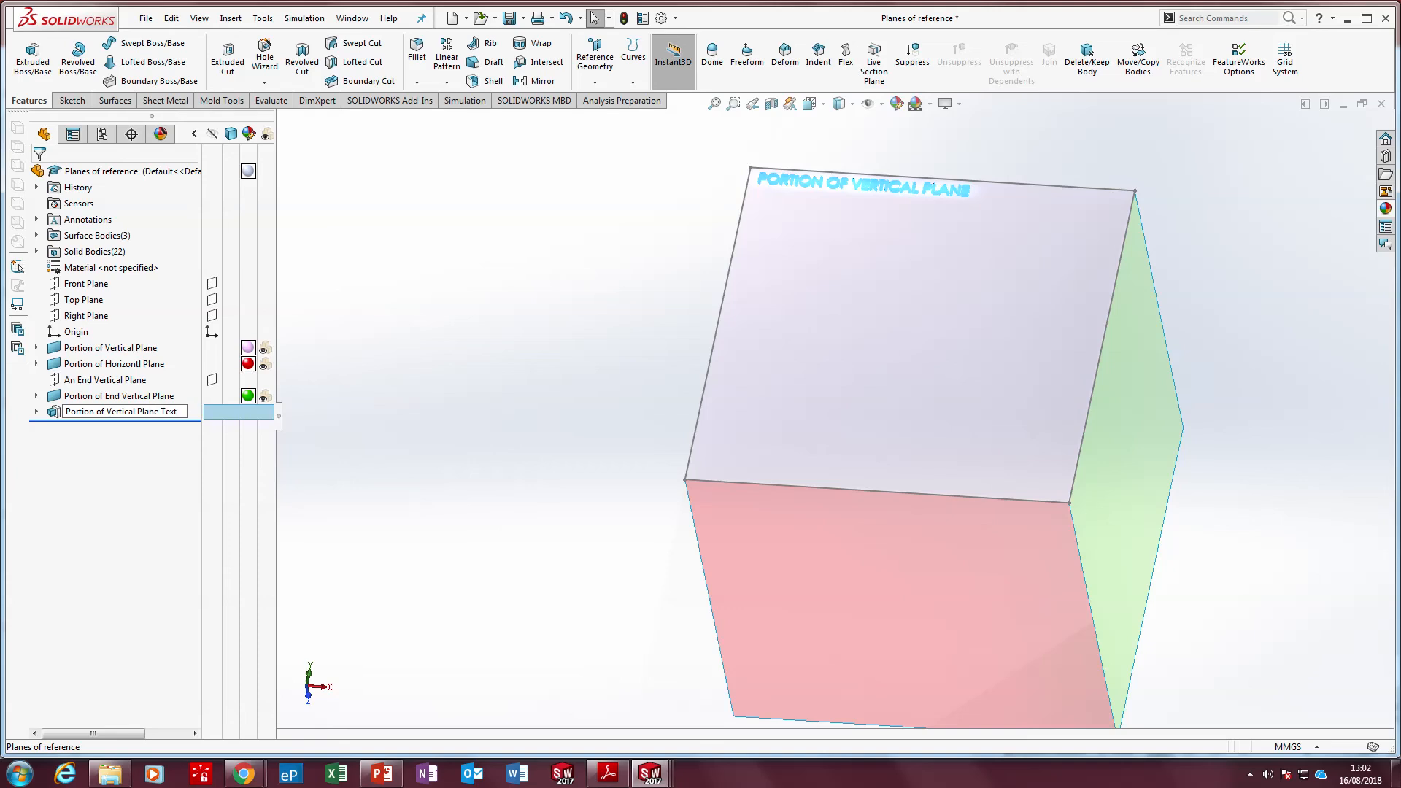
{"action": "left_click", "coordinate": [325, 362]}
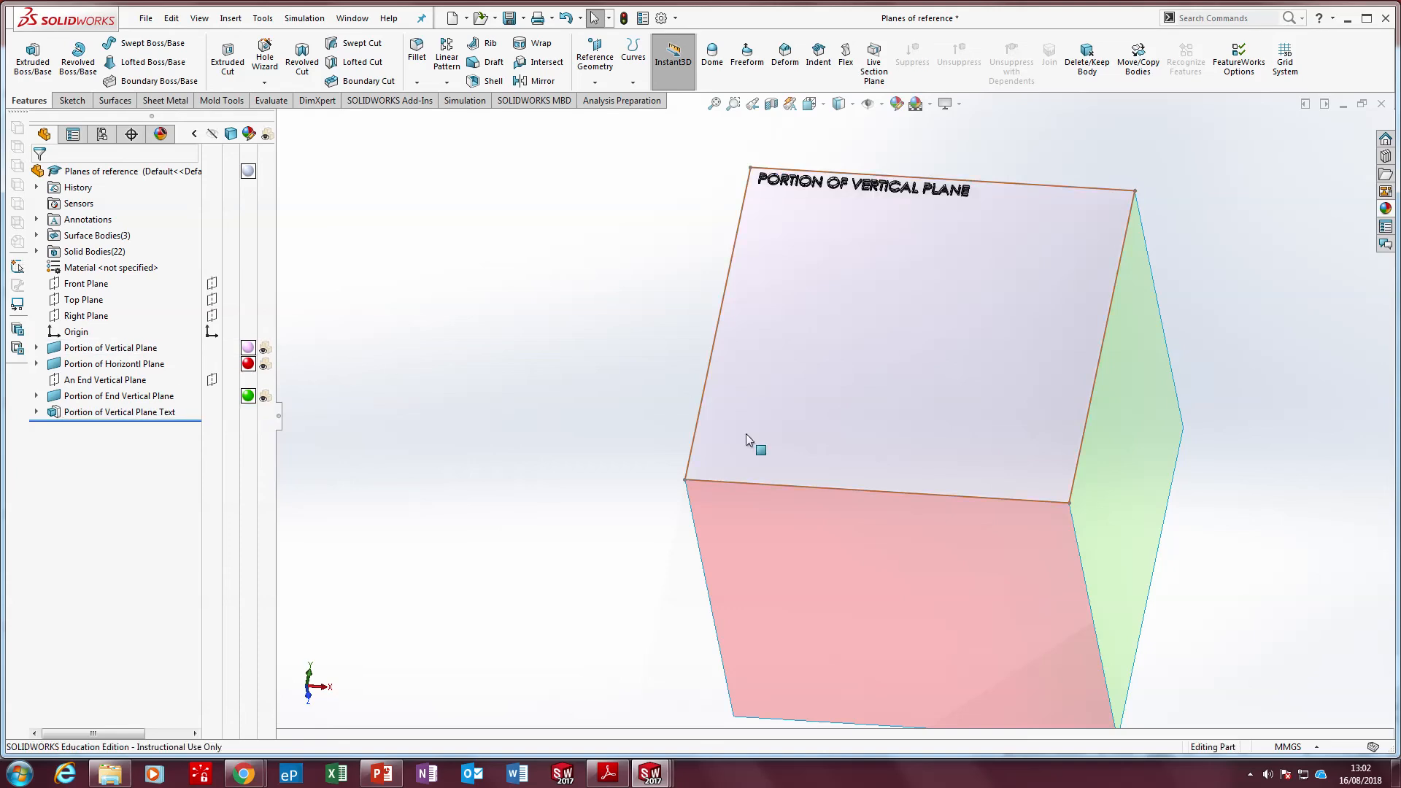
Examine the three reference surfaces and their raised lettering from several angles
{"action": "scroll", "coordinate": [748, 436], "scroll_direction": "up", "scroll_amount": 3}
{"action": "middle_click_drag", "start_coordinate": [752, 439], "coordinate": [941, 394]}
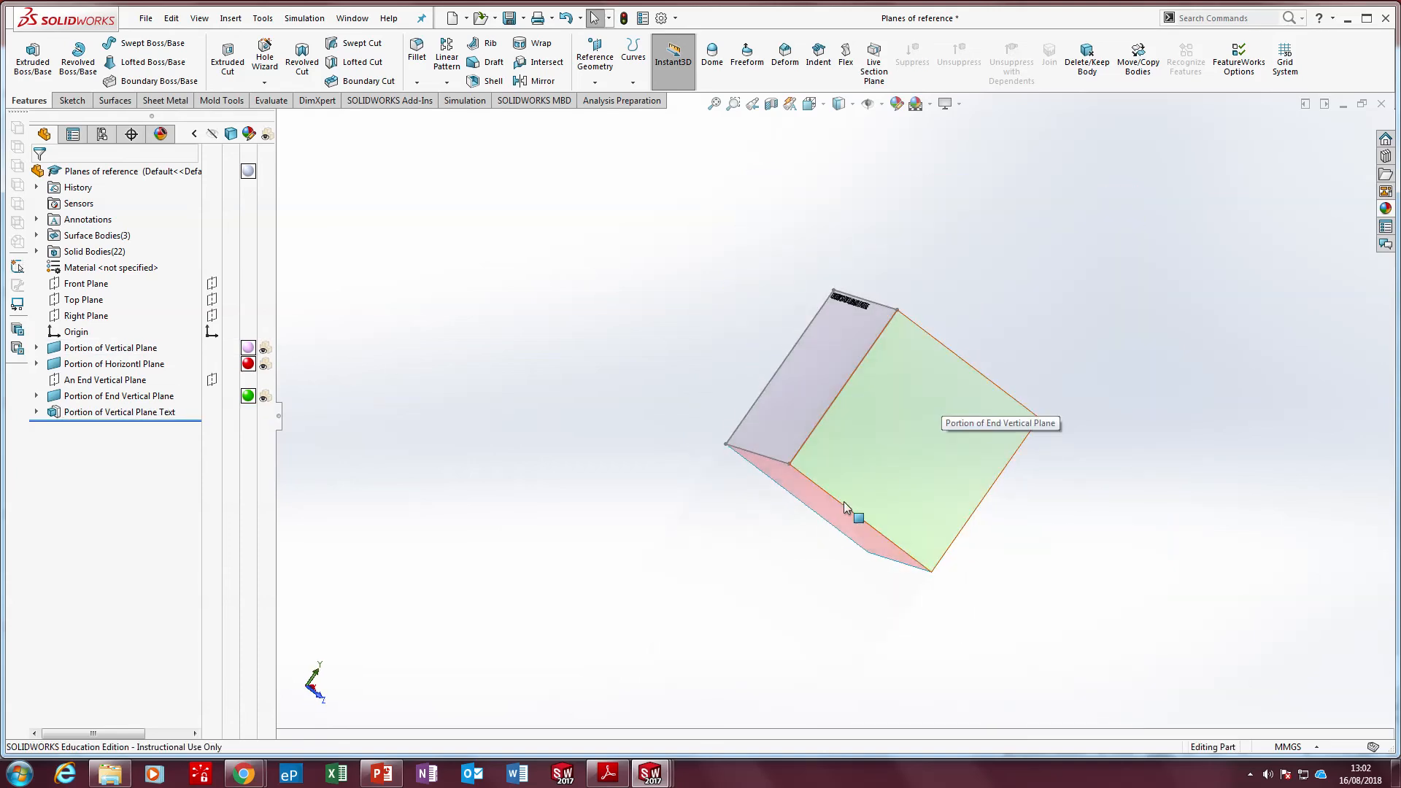
{"action": "key", "text": "ctrl+7"}
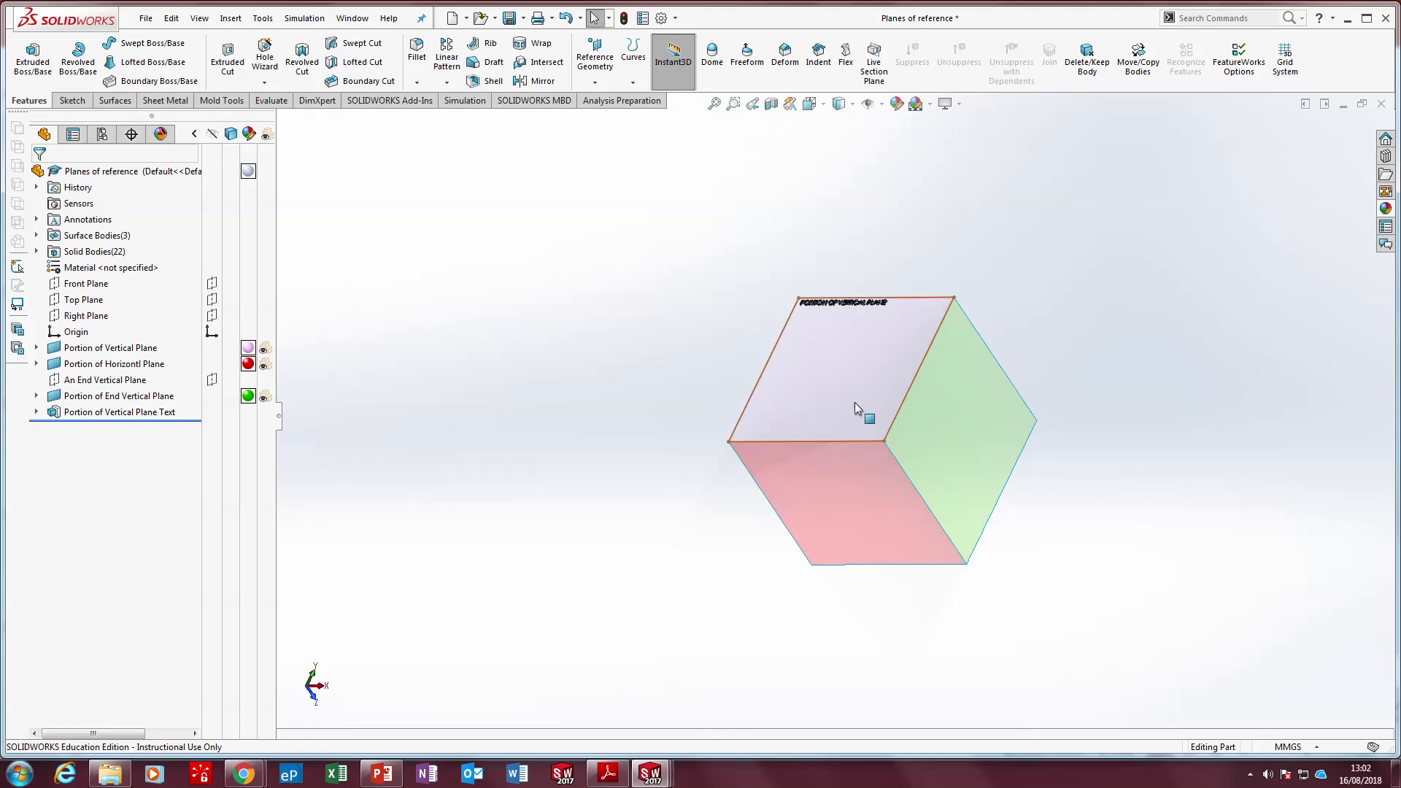
{"action": "scroll", "coordinate": [852, 397], "scroll_direction": "down", "scroll_amount": 4}
{"action": "middle_click_drag", "start_coordinate": [852, 397], "coordinate": [795, 326]}
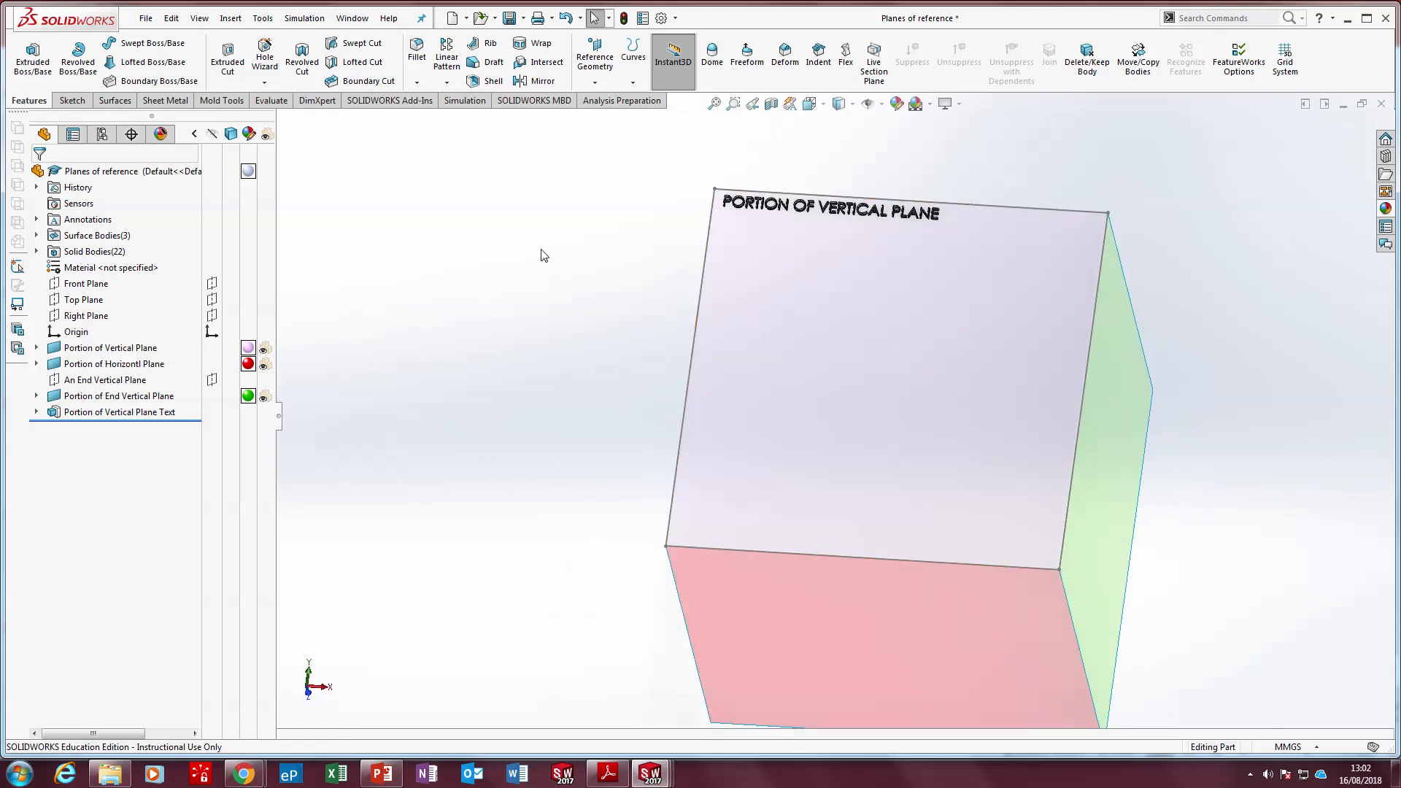
{"action": "mouse_move", "coordinate": [595, 7]}
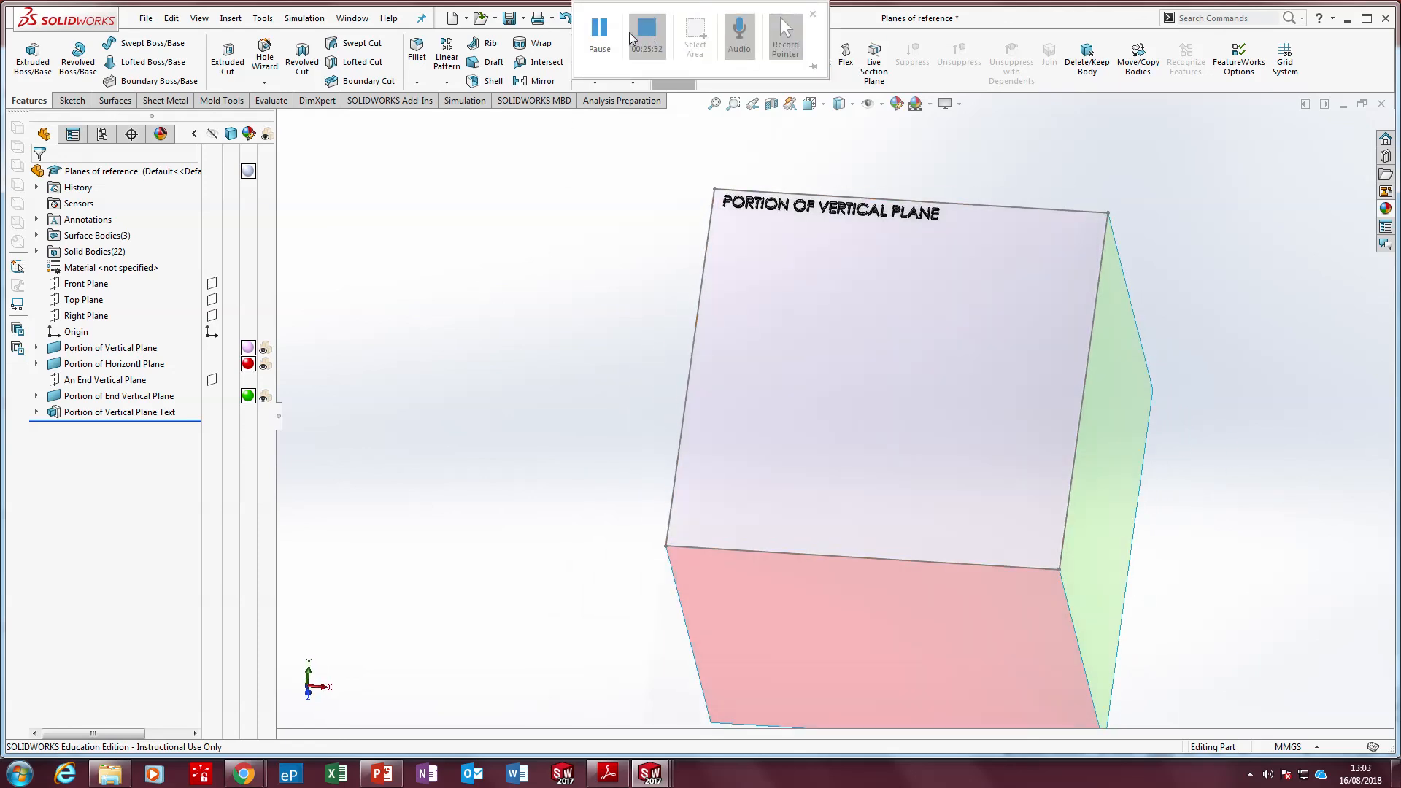
{"action": "left_click", "coordinate": [600, 33]}
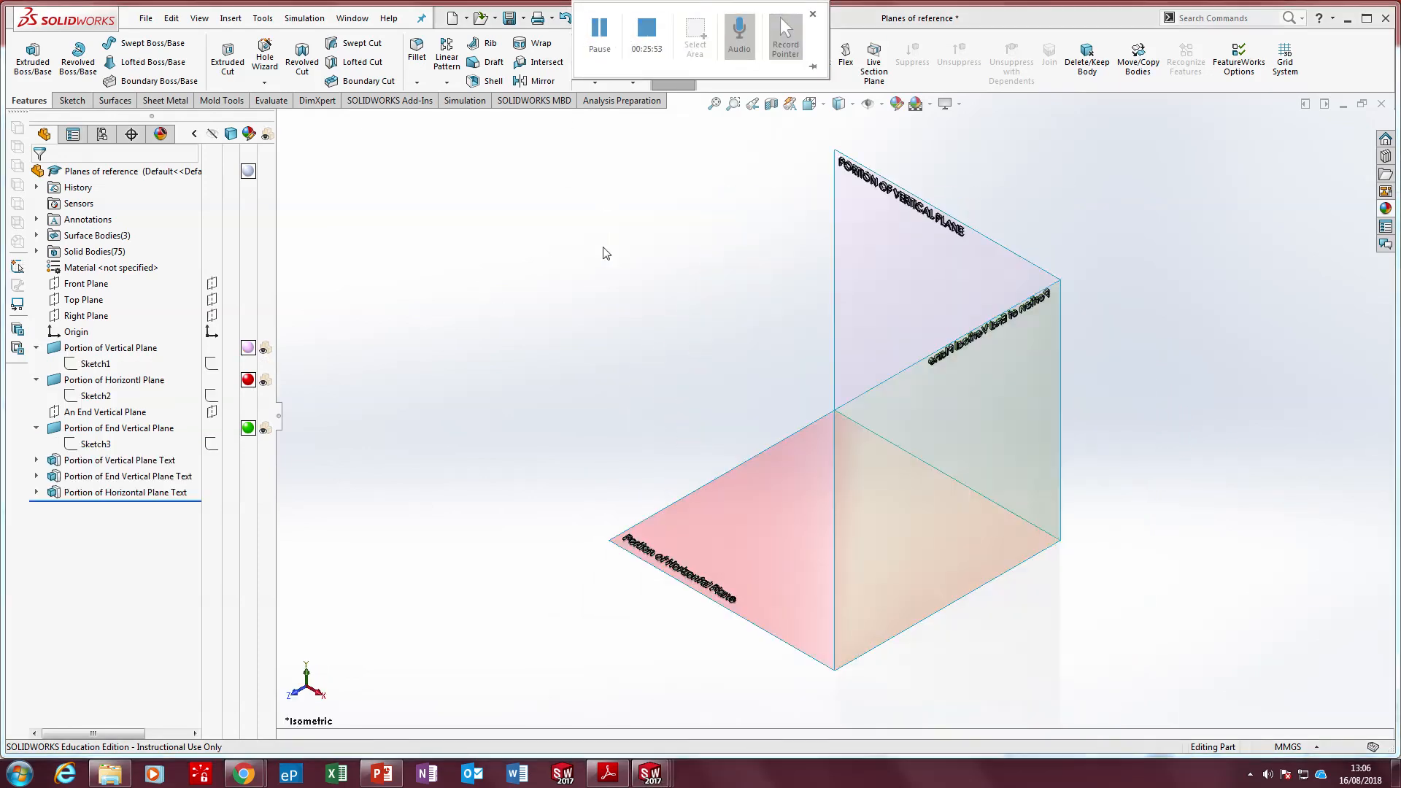
{"action": "middle_click_drag", "start_coordinate": [604, 251], "coordinate": [664, 399]}
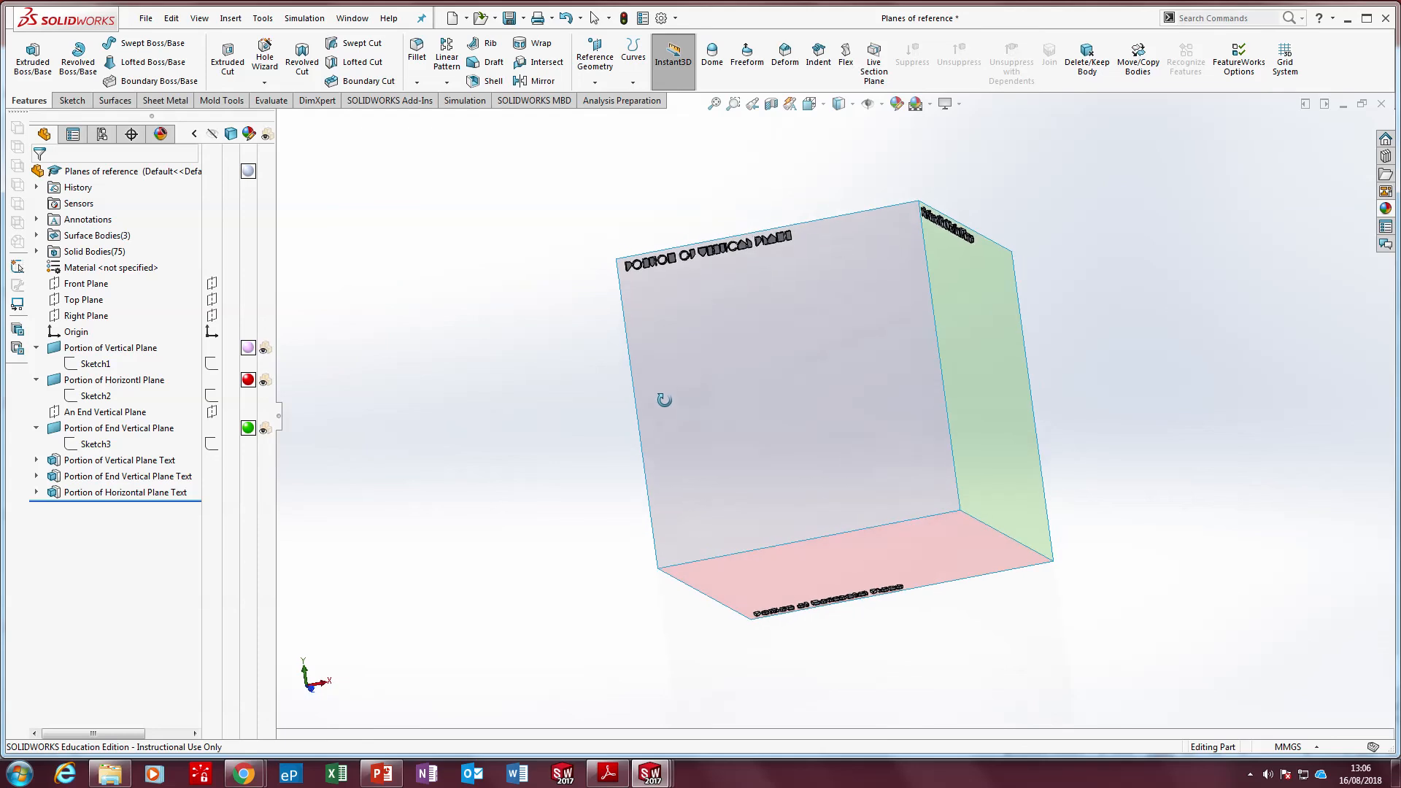
Check the labelled reference surfaces from another angle and save the Planes of reference part
{"action": "scroll", "coordinate": [772, 273], "scroll_direction": "down", "scroll_amount": 4}
{"action": "middle_click_drag", "start_coordinate": [772, 273], "coordinate": [886, 562]}
{"action": "scroll", "coordinate": [847, 405], "scroll_direction": "up", "scroll_amount": 5}
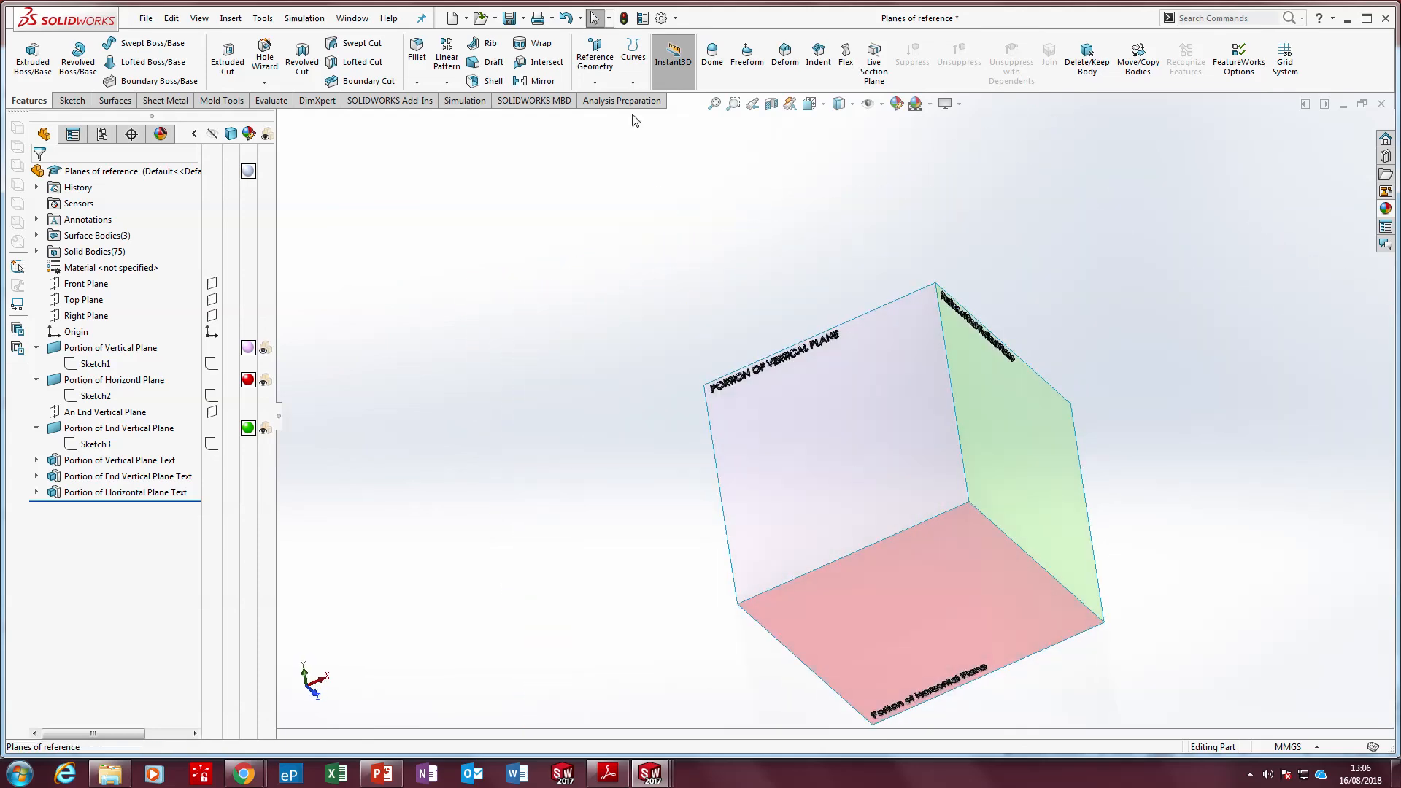
{"action": "left_click", "coordinate": [509, 19]}
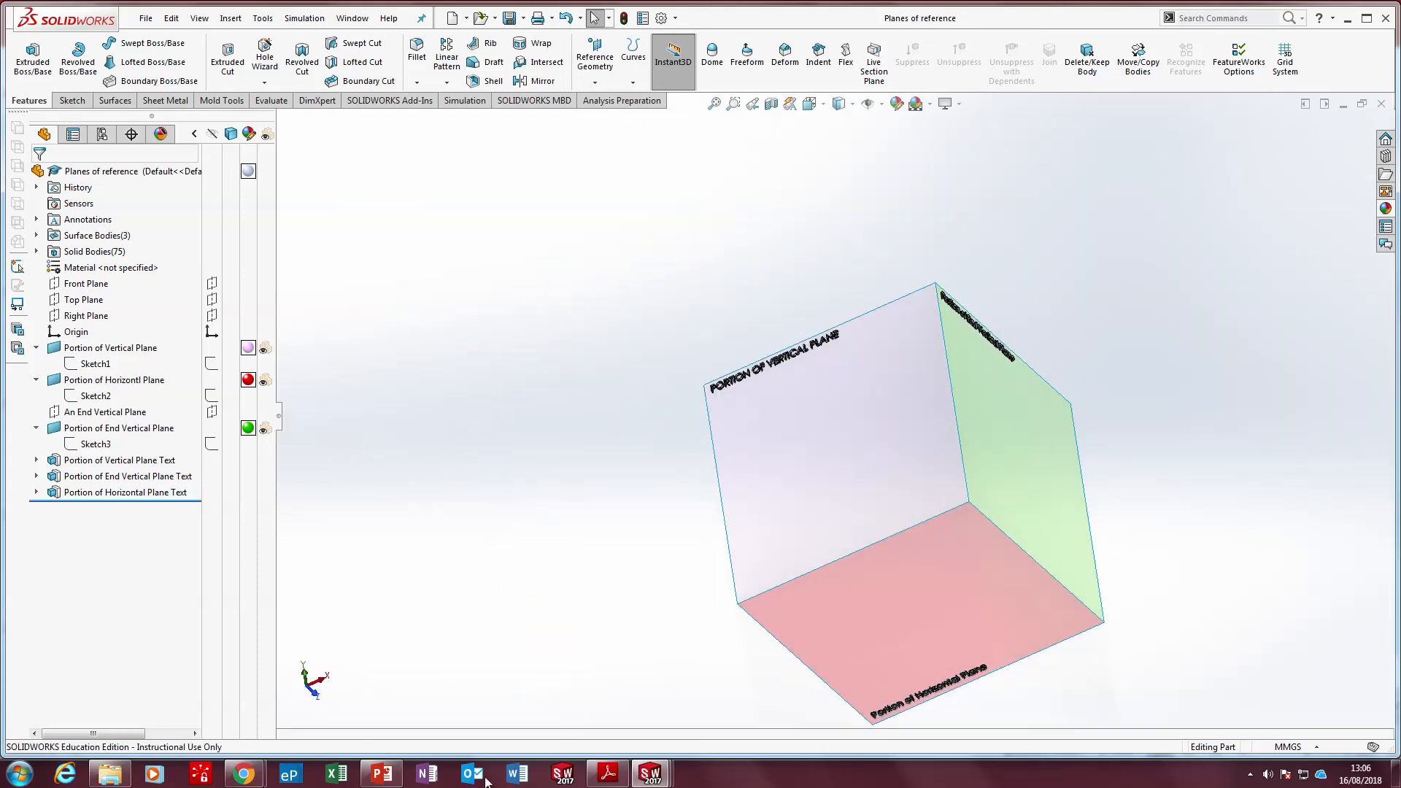
Switch to the textbook PDF in Adobe Reader and review the Rotation of Objects direction sign example and its projection drawings
{"action": "left_click", "coordinate": [381, 773]}
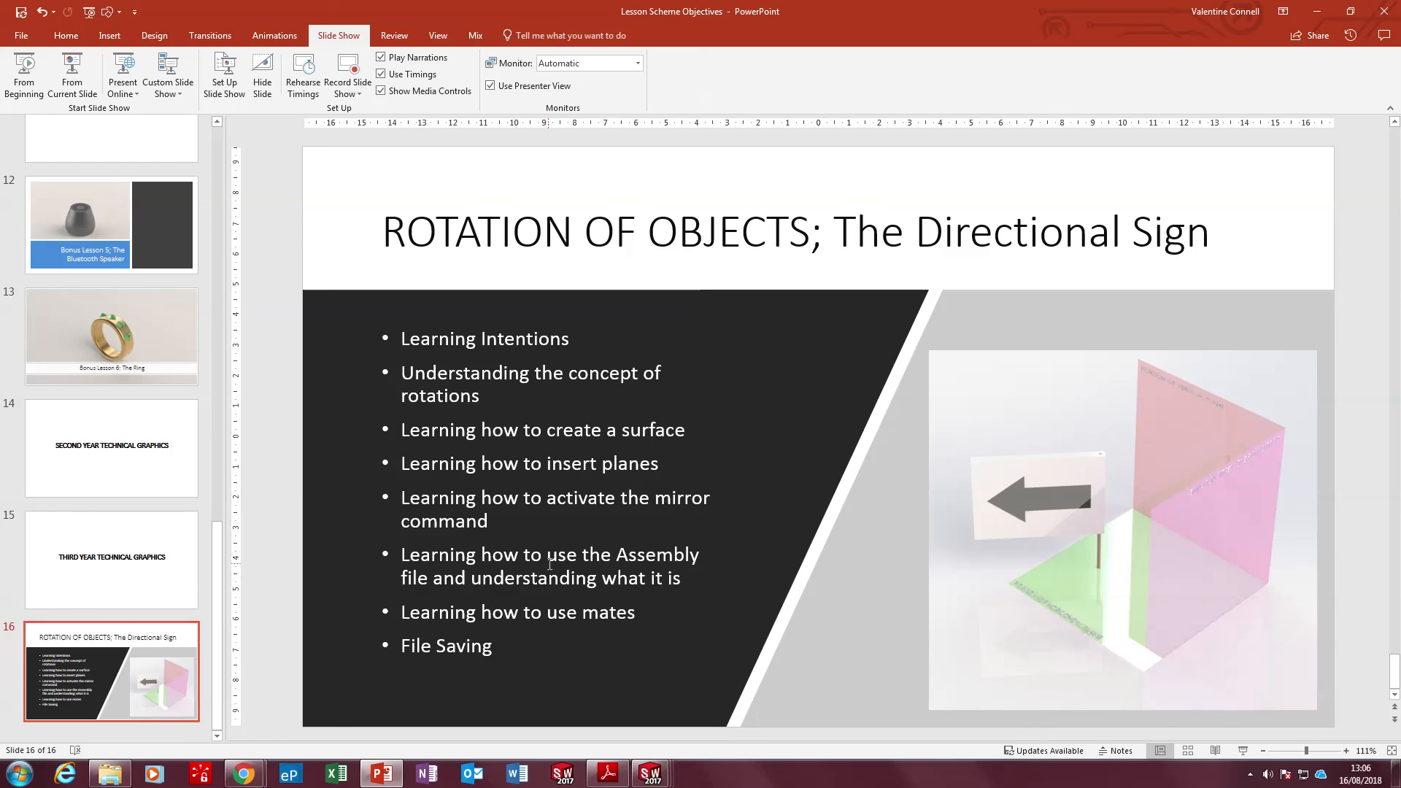
{"action": "left_click", "coordinate": [610, 778]}
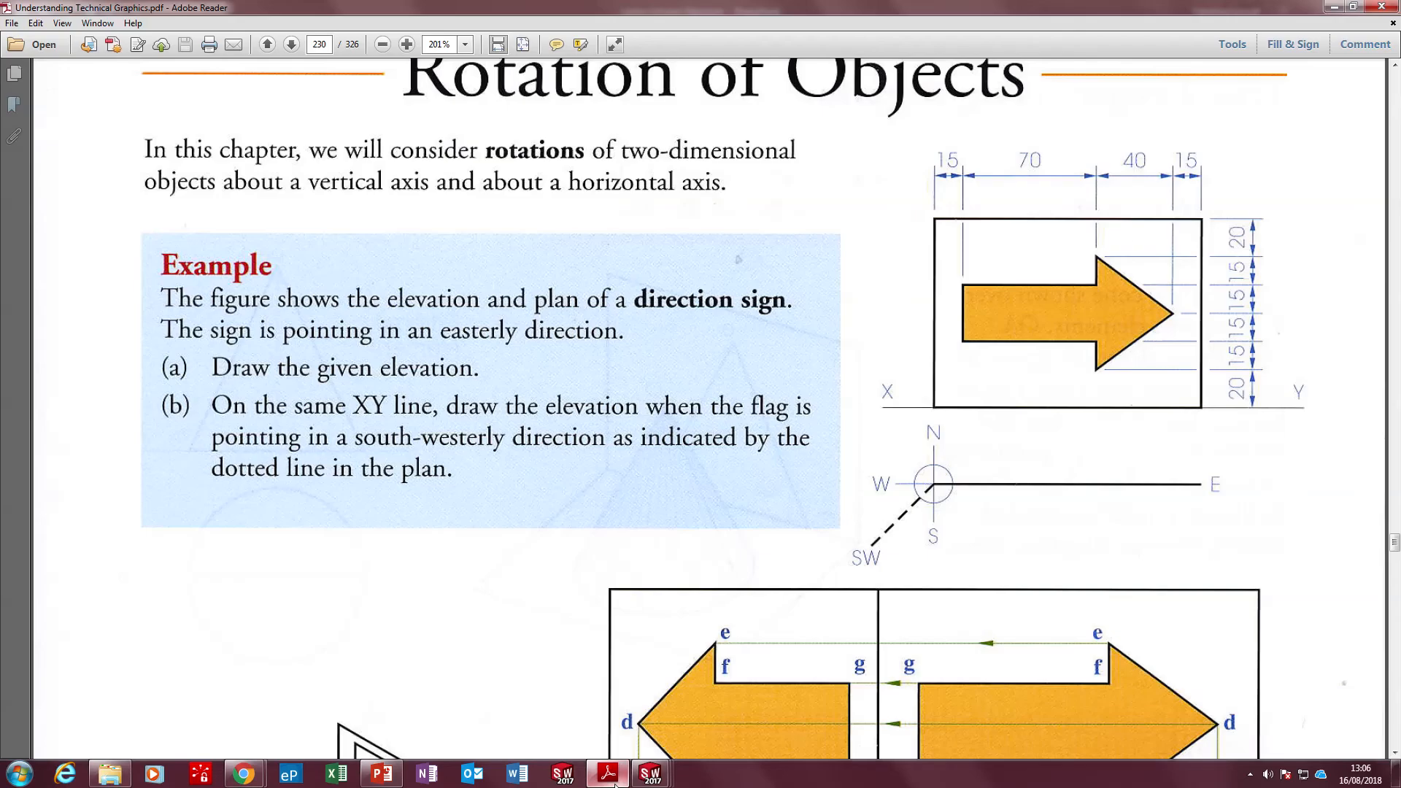
{"action": "scroll", "coordinate": [919, 474], "scroll_direction": "down", "scroll_amount": 5}
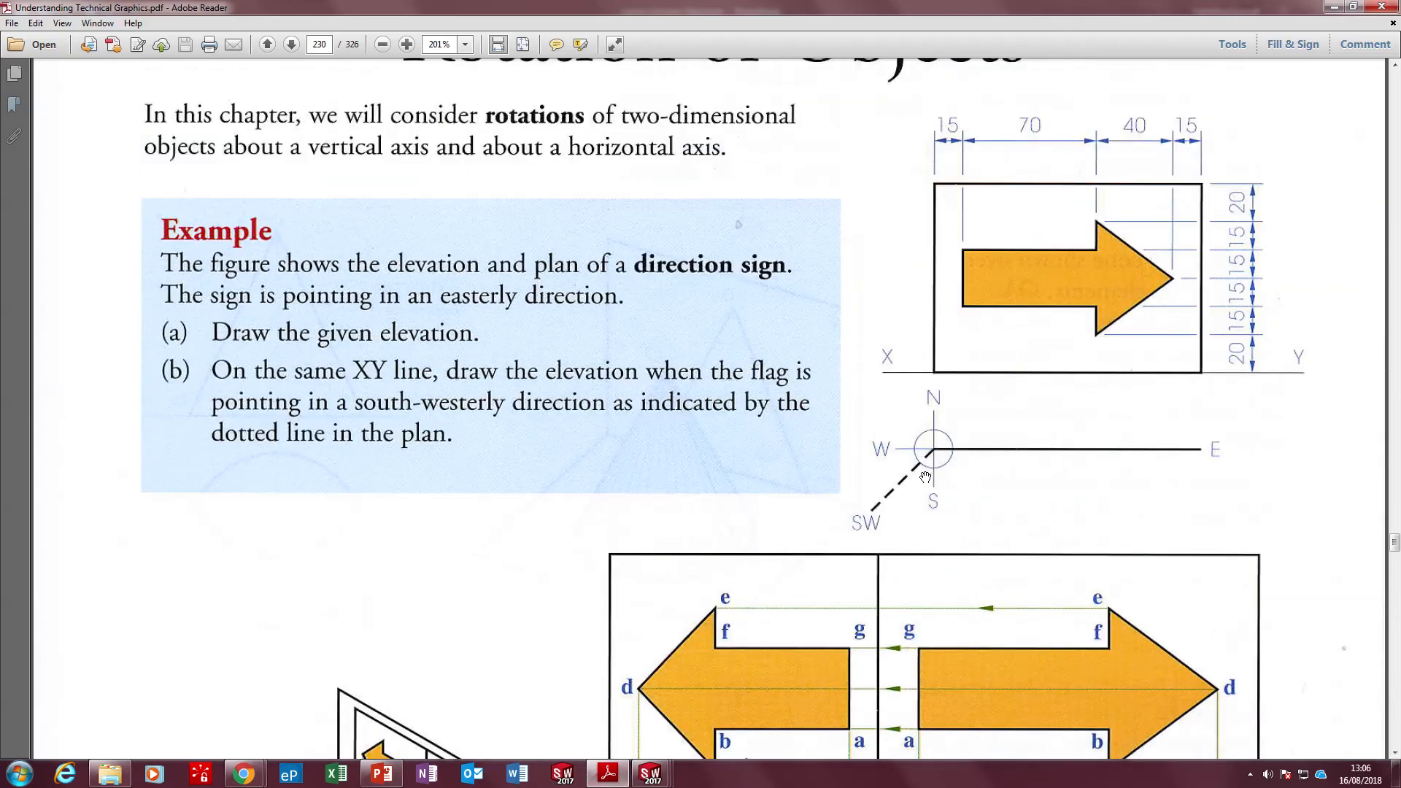
{"action": "scroll", "coordinate": [925, 485], "scroll_direction": "down", "scroll_amount": 5}
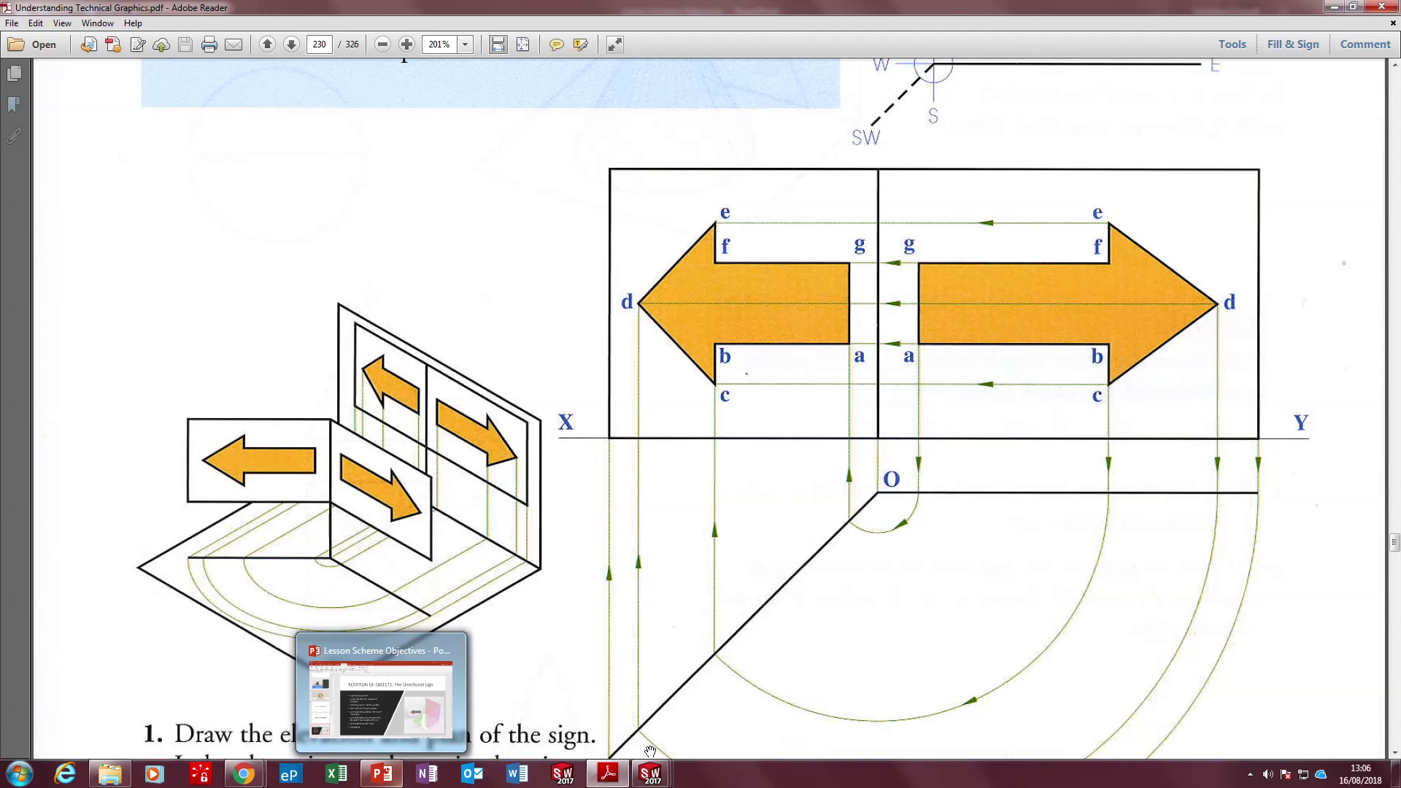
Switch back to SOLIDWORKS and create a new document from the Assembly template
{"action": "mouse_move", "coordinate": [650, 773]}
{"action": "left_click", "coordinate": [701, 695]}
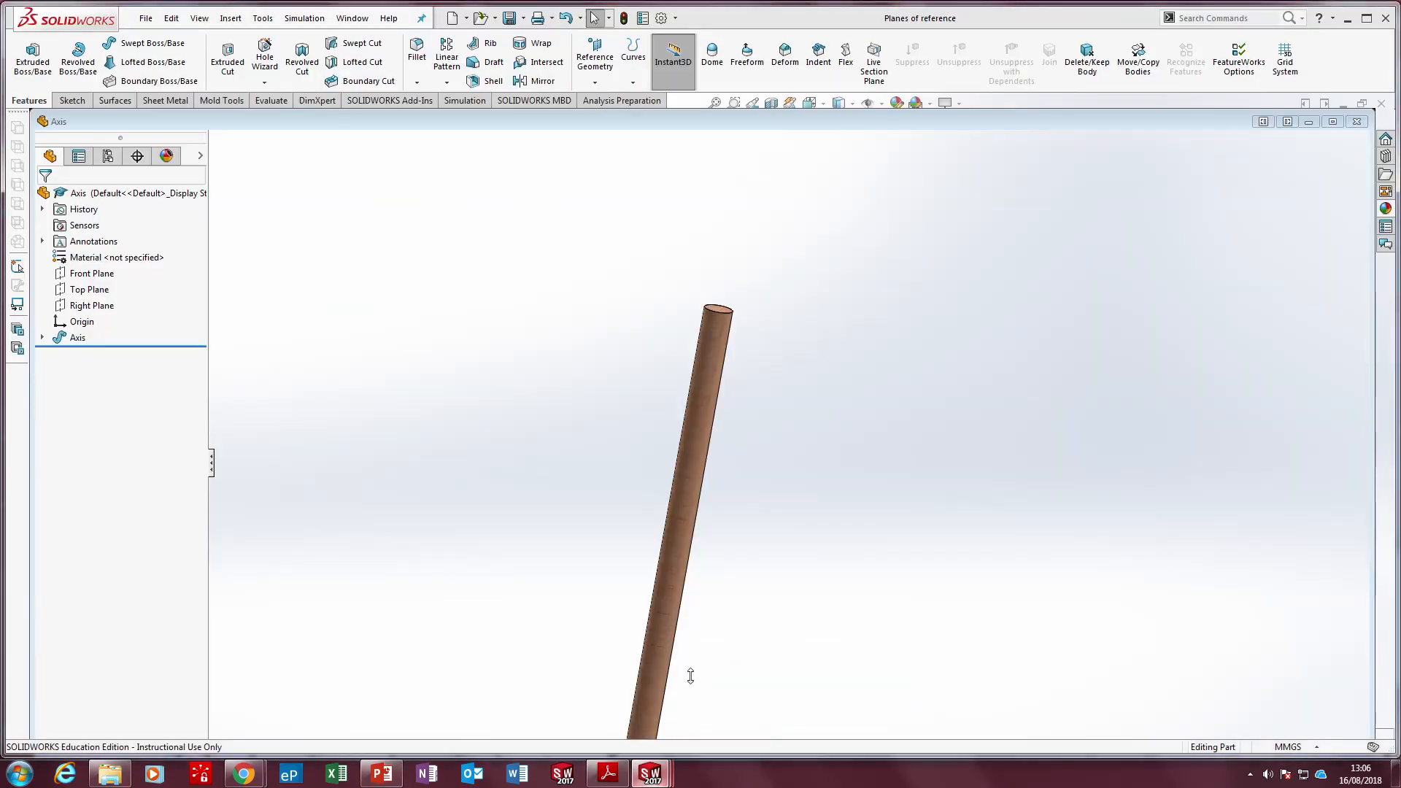
{"action": "left_click", "coordinate": [452, 19]}
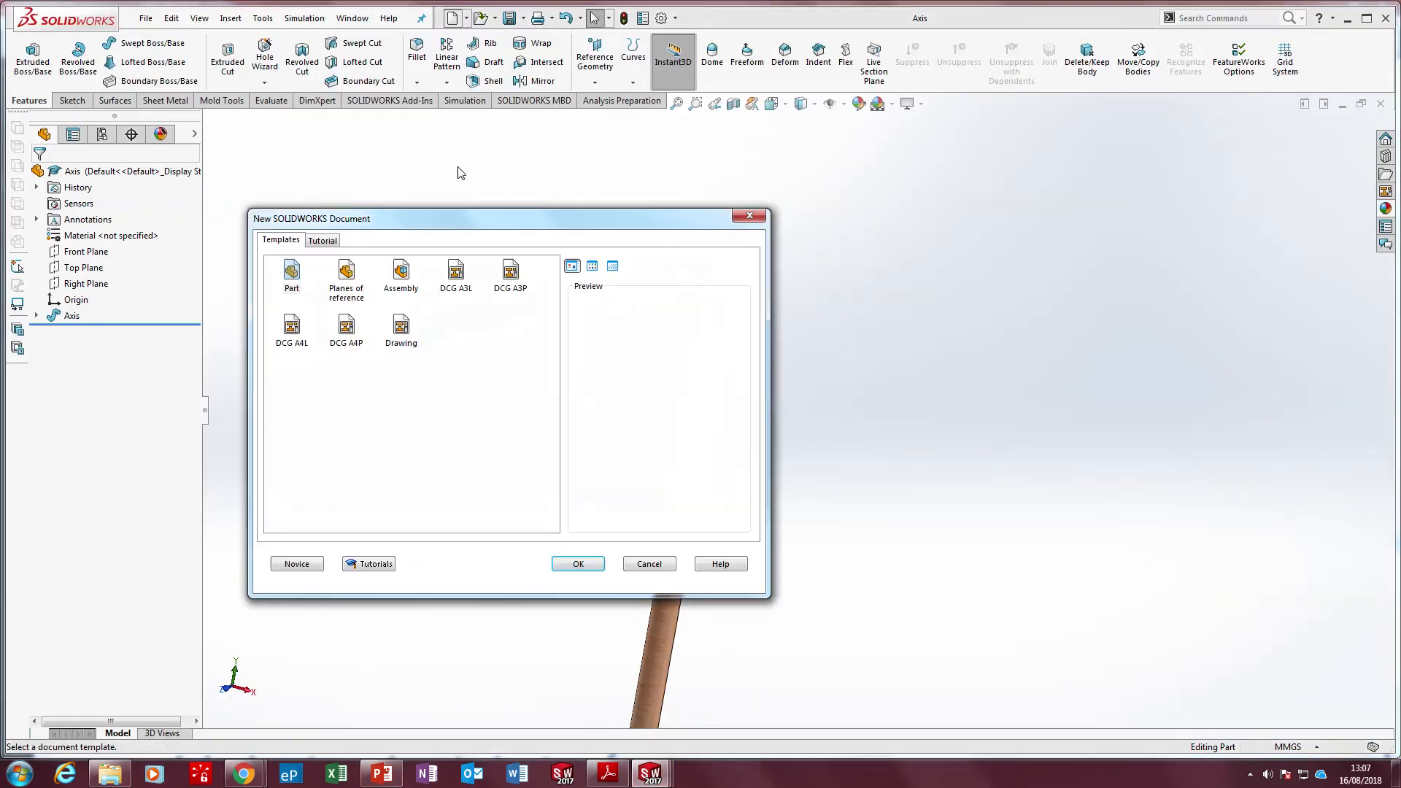
{"action": "left_click", "coordinate": [413, 279]}
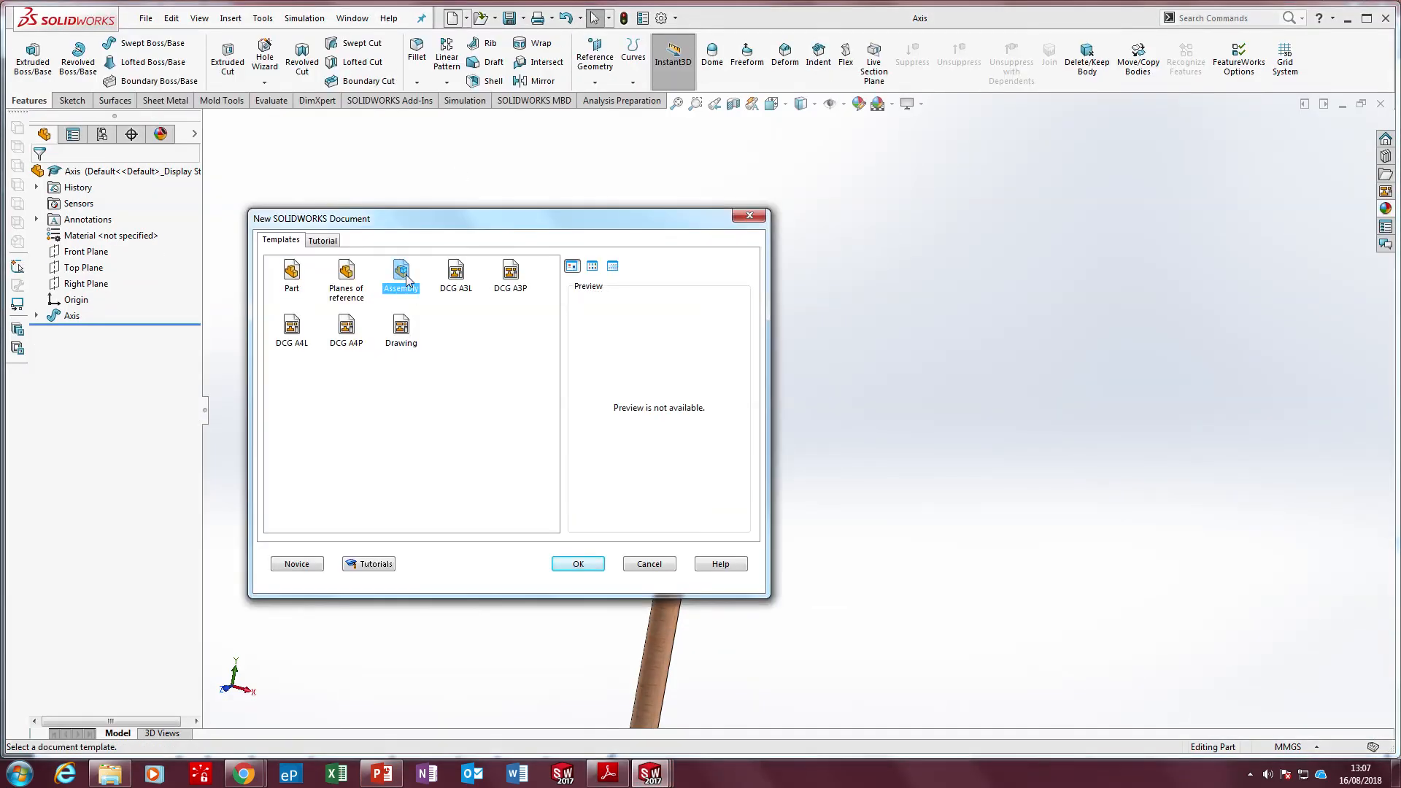
{"action": "left_click", "coordinate": [583, 564]}
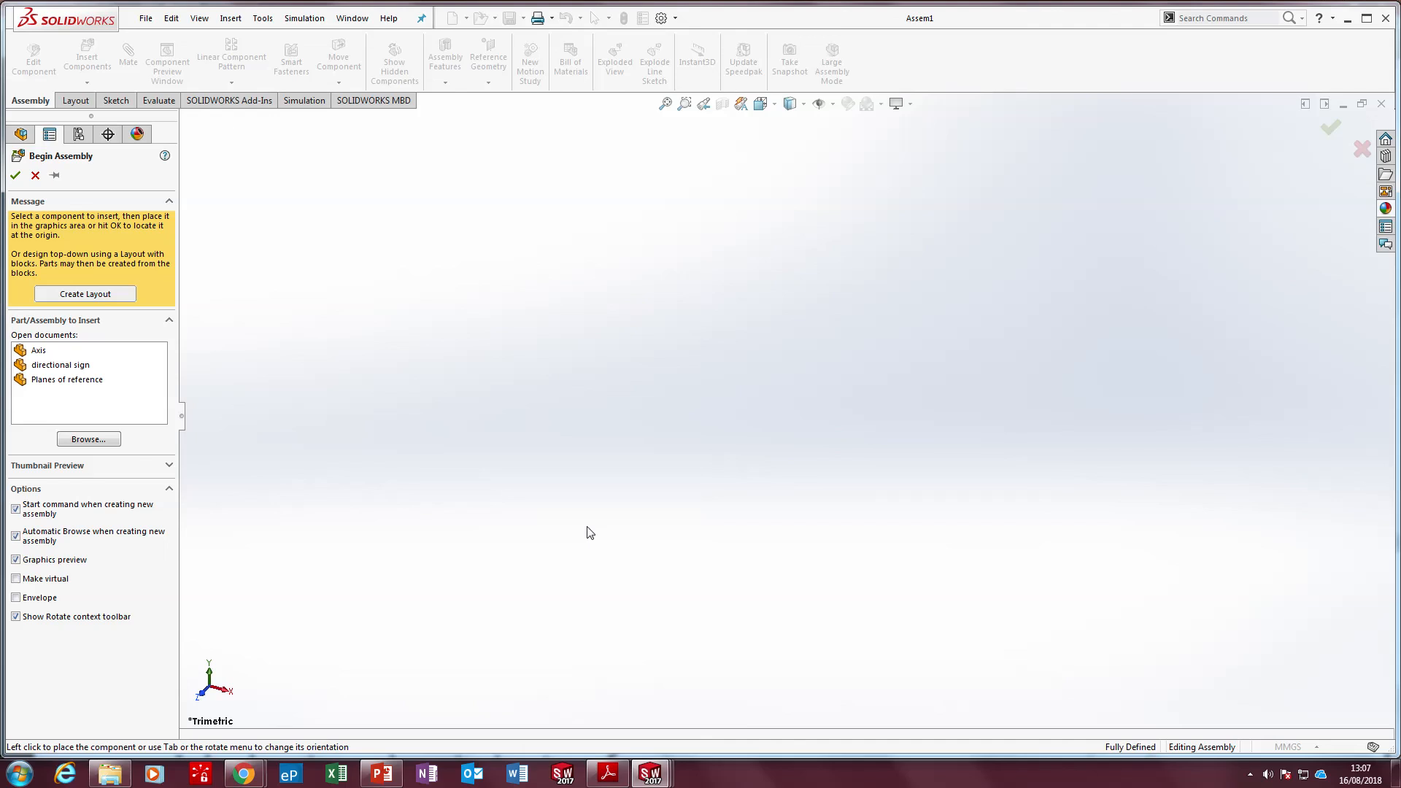
Insert the open Planes of reference part as the assembly's first component, placed freely in the graphics area
{"action": "left_click", "coordinate": [58, 379]}
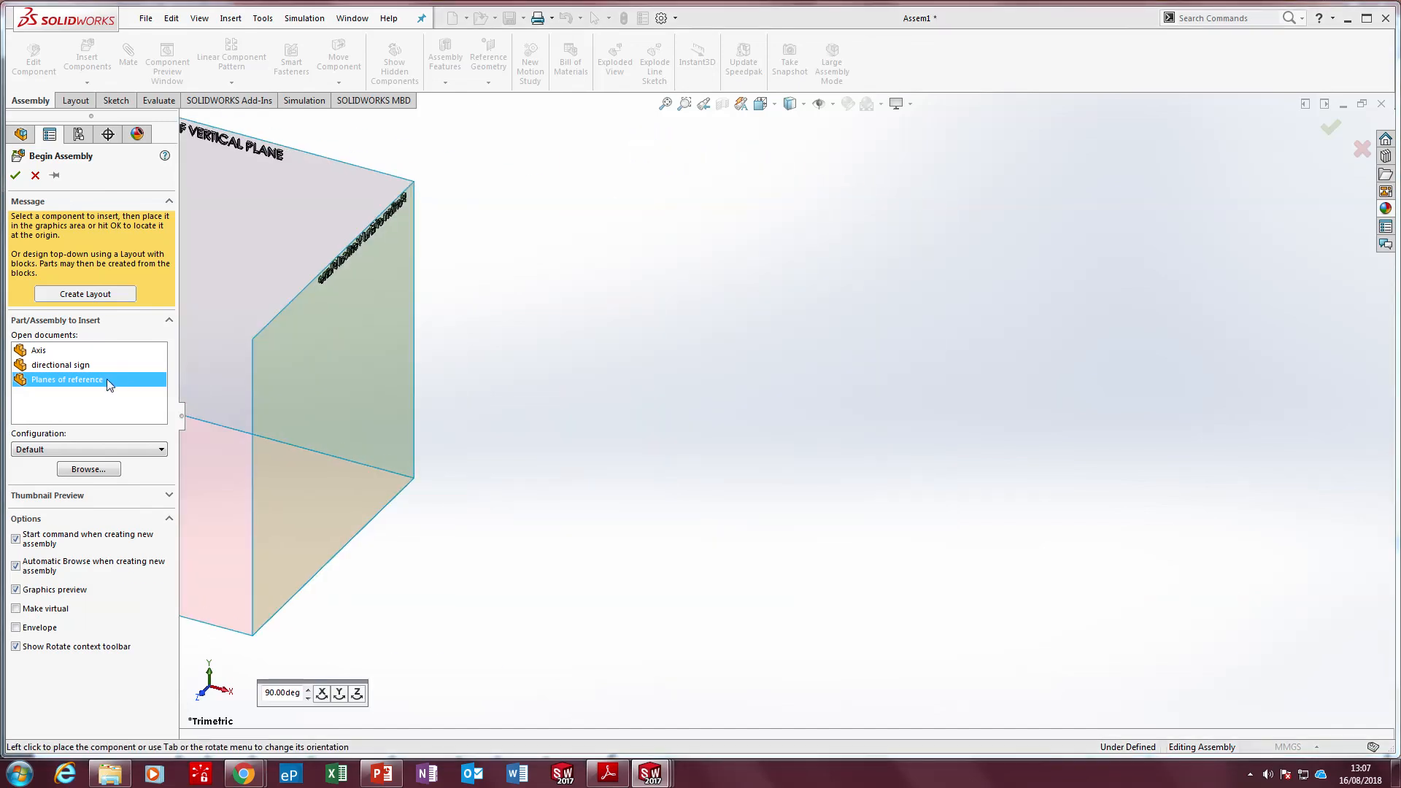
{"action": "left_click", "coordinate": [35, 176]}
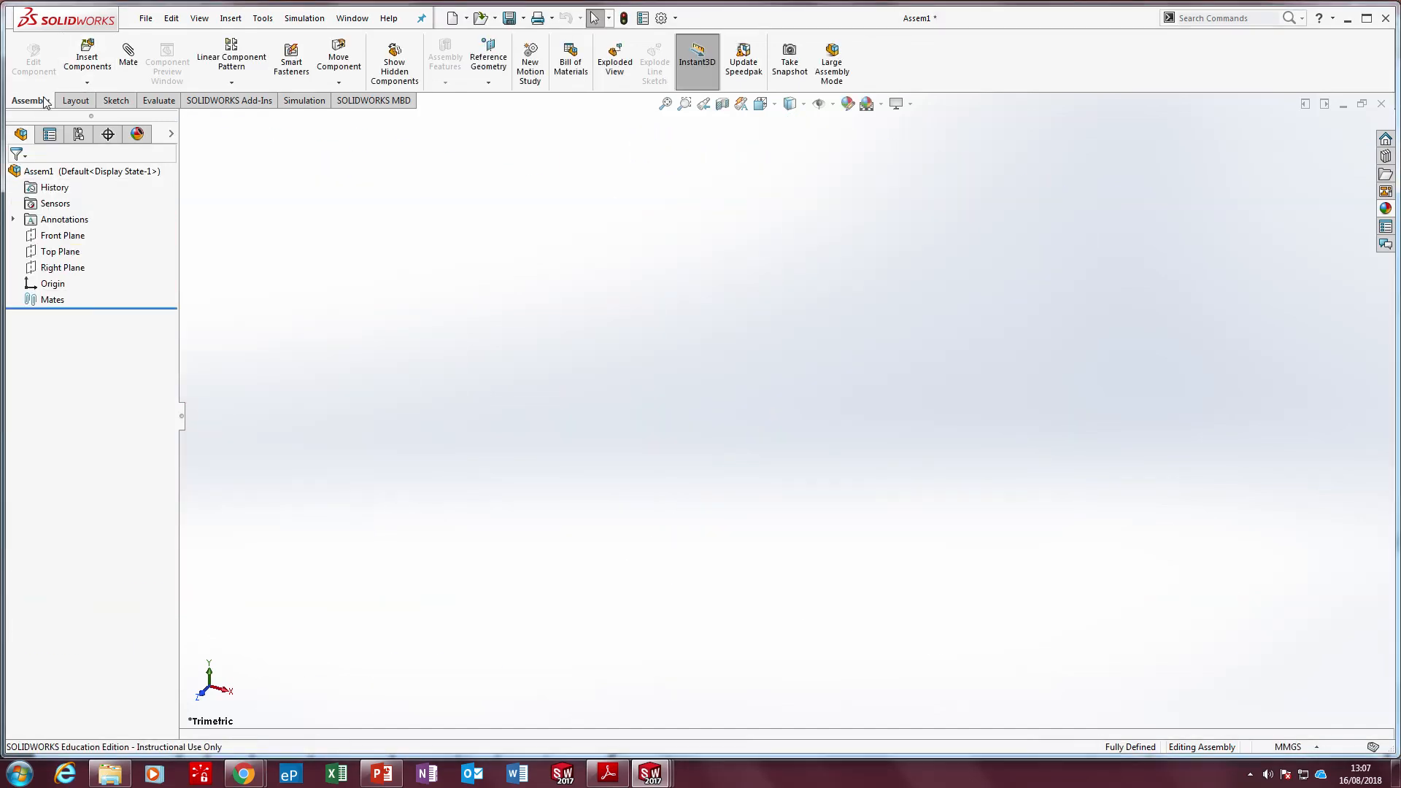
{"action": "left_click", "coordinate": [87, 57]}
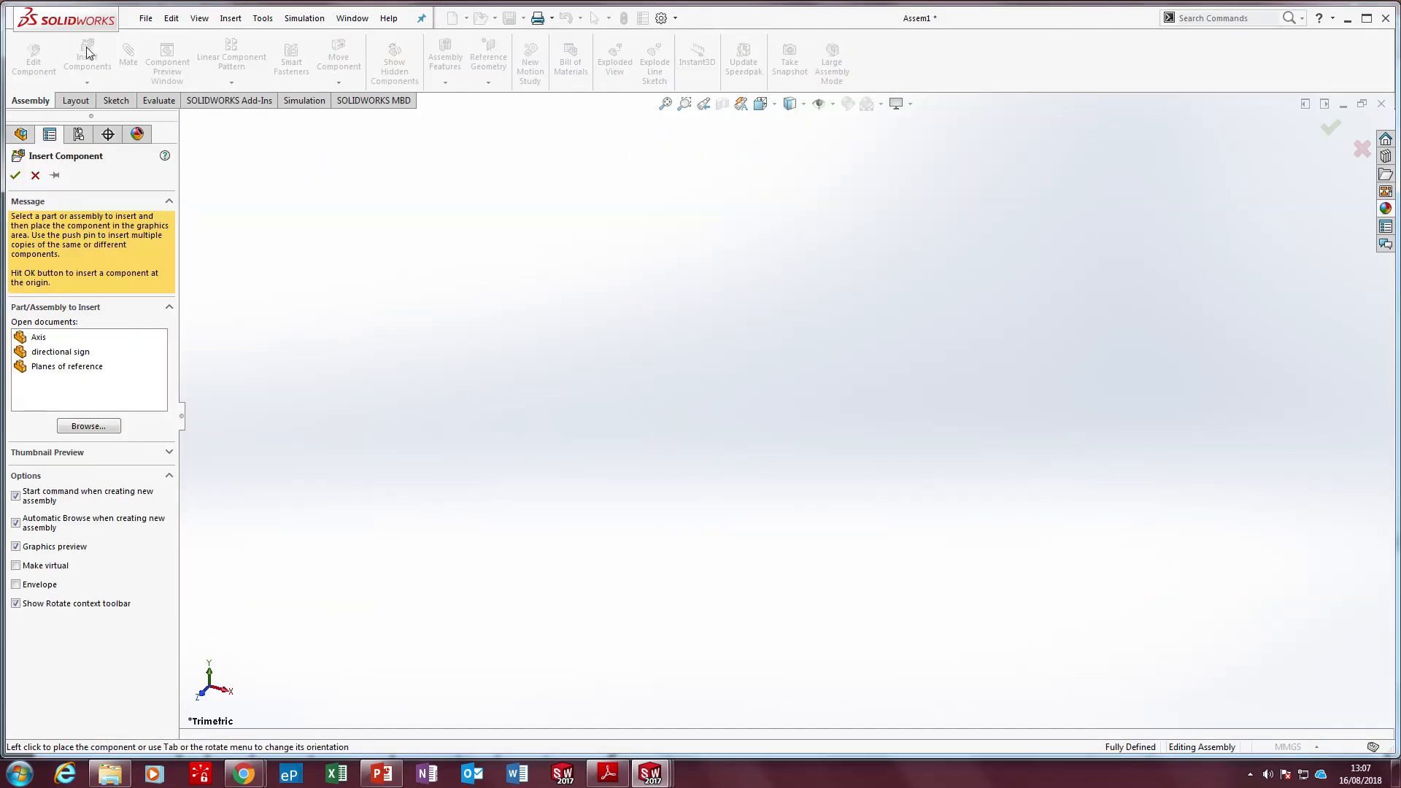
{"action": "left_click", "coordinate": [75, 367]}
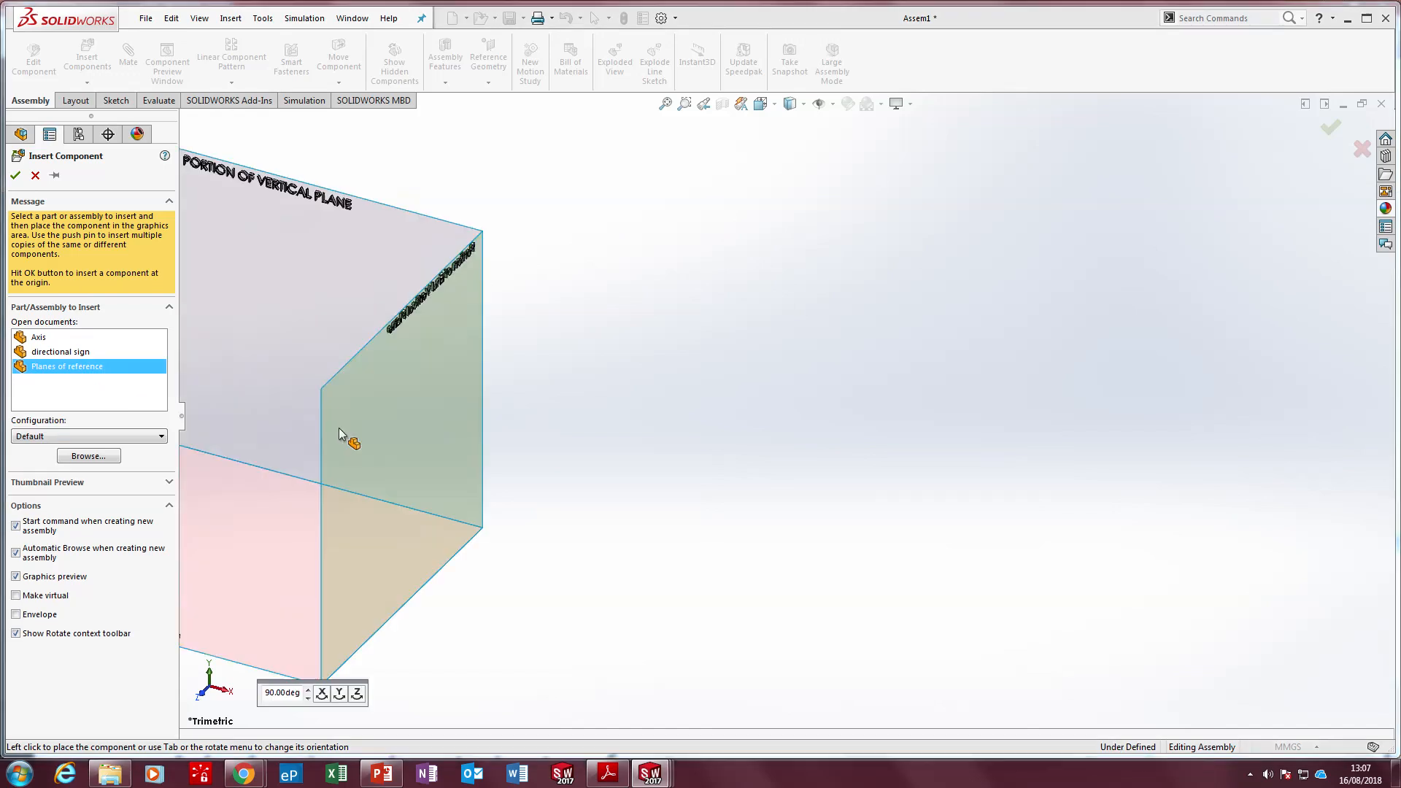
{"action": "left_click", "coordinate": [590, 446]}
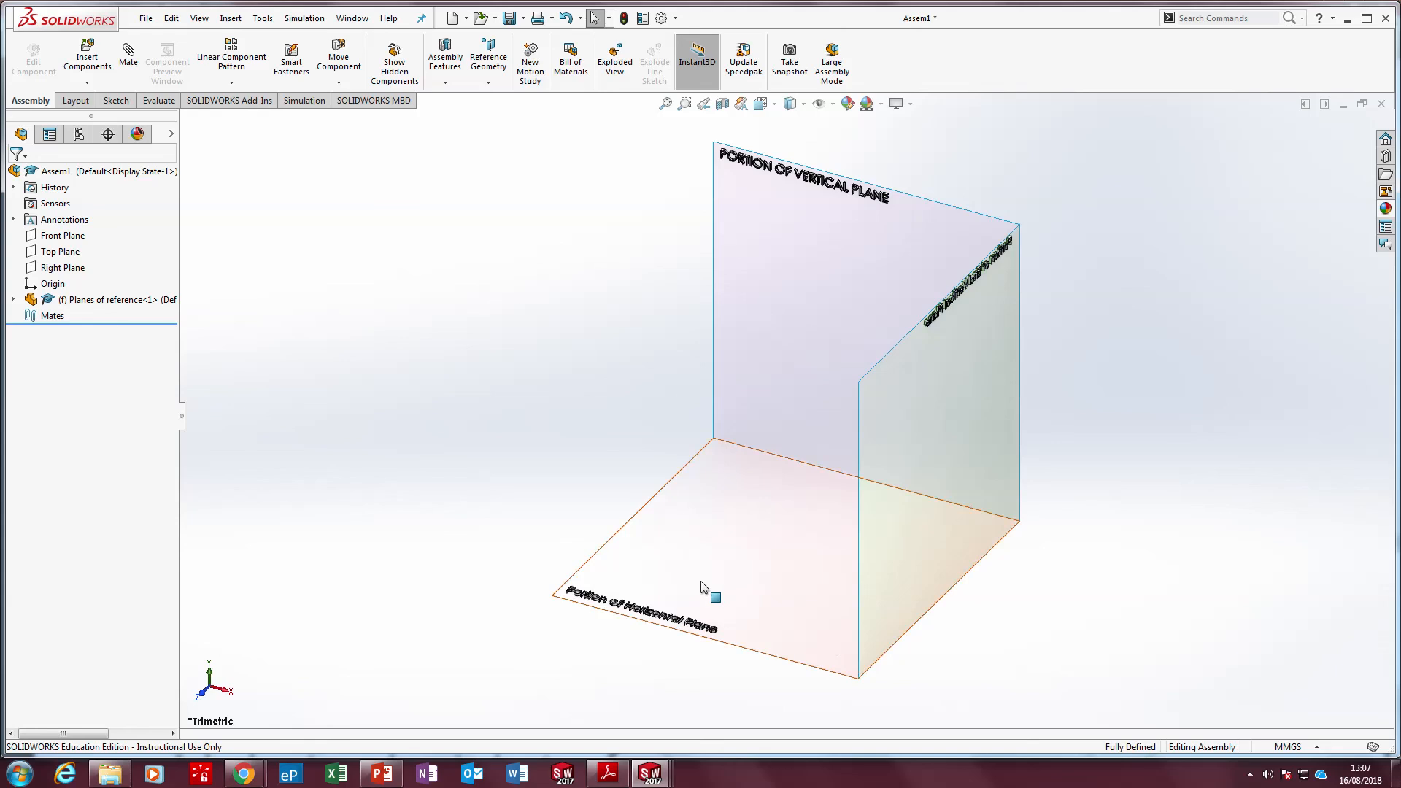
Try to move the fixed Planes of reference component by its horizontal and vertical surfaces
{"action": "left_click_drag", "start_coordinate": [713, 586], "coordinate": [859, 544]}
{"action": "left_click_drag", "start_coordinate": [833, 300], "coordinate": [837, 341]}
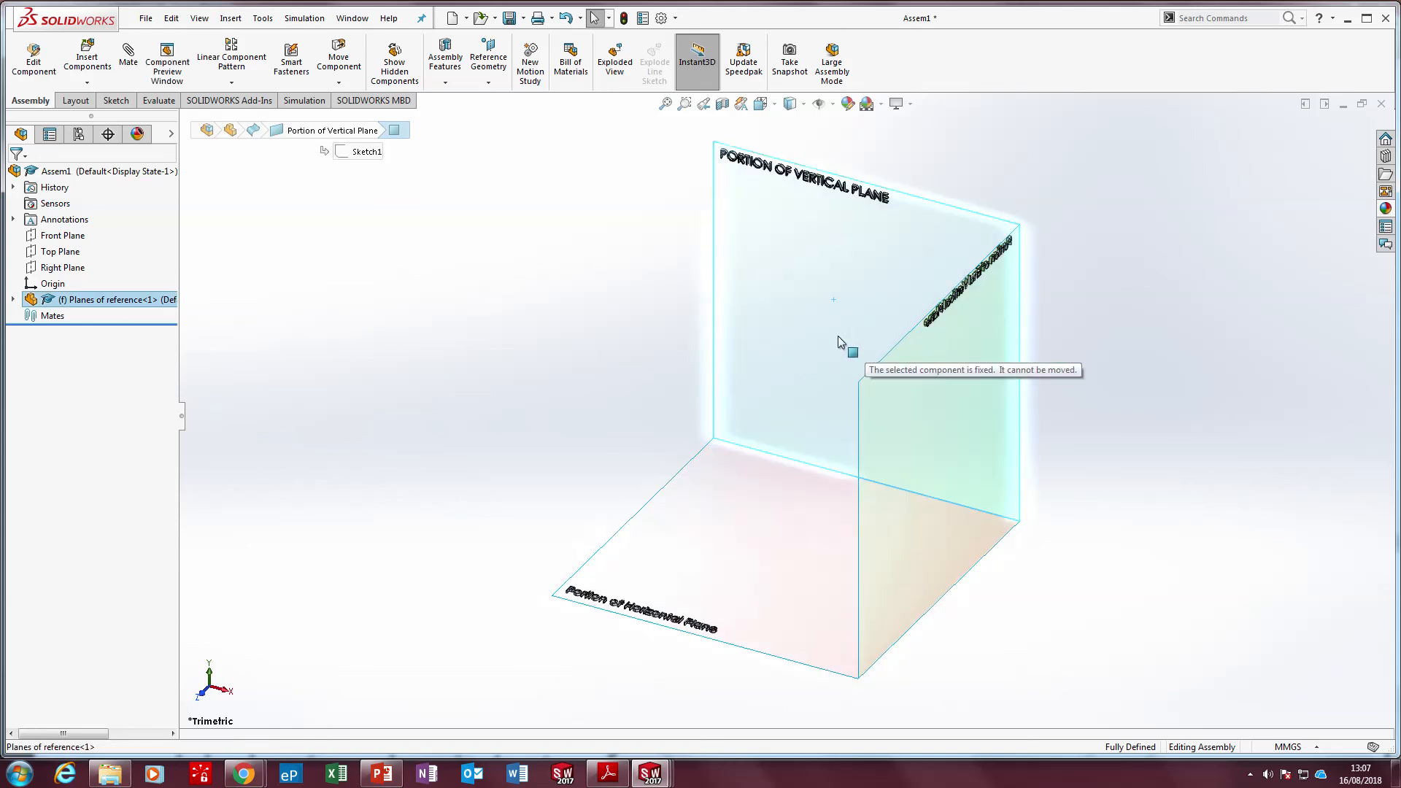
{"action": "left_click", "coordinate": [492, 356]}
{"action": "left_click_drag", "start_coordinate": [849, 274], "coordinate": [854, 278]}
{"action": "left_click", "coordinate": [496, 427]}
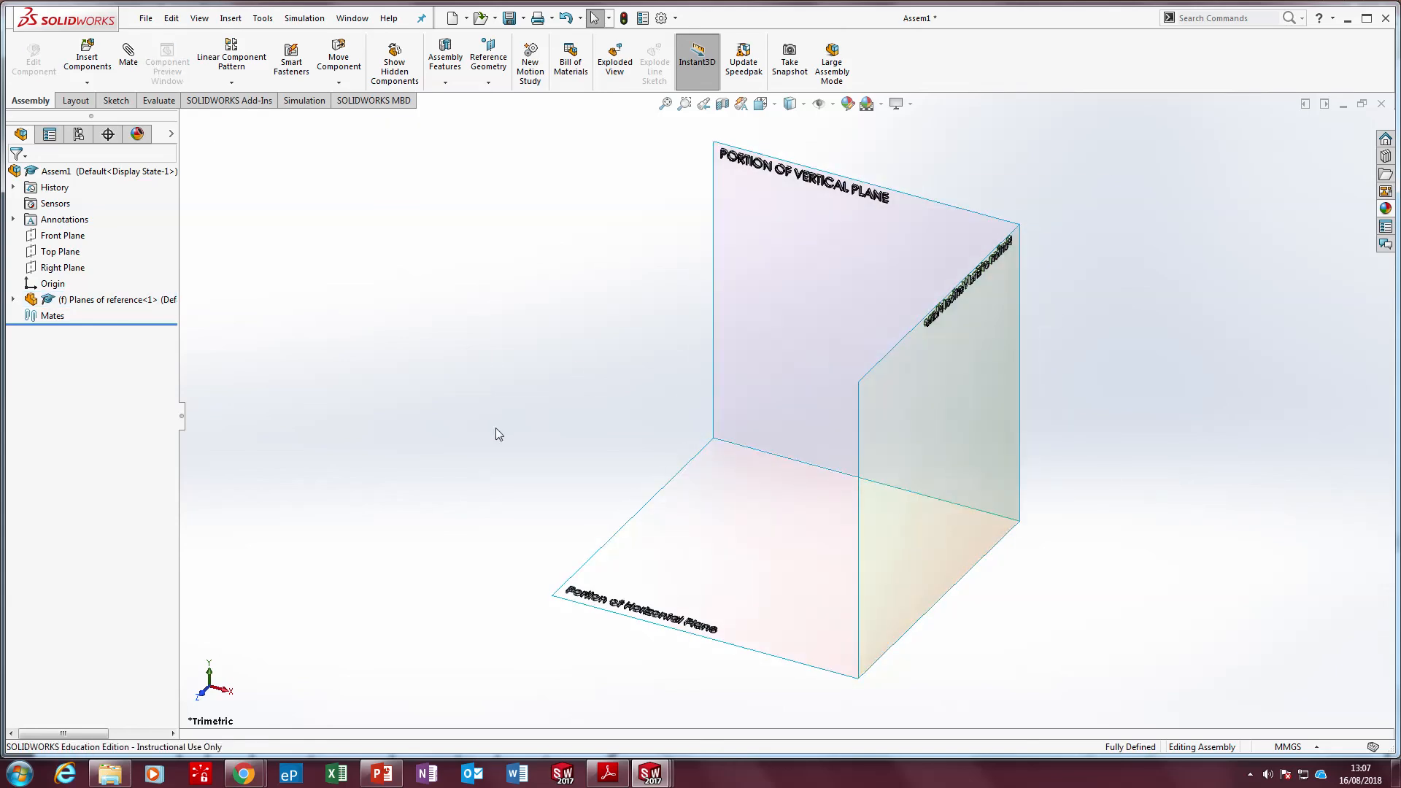
Float the Planes of reference component and move it a short distance by its vertical surface
{"action": "right_click", "coordinate": [739, 505]}
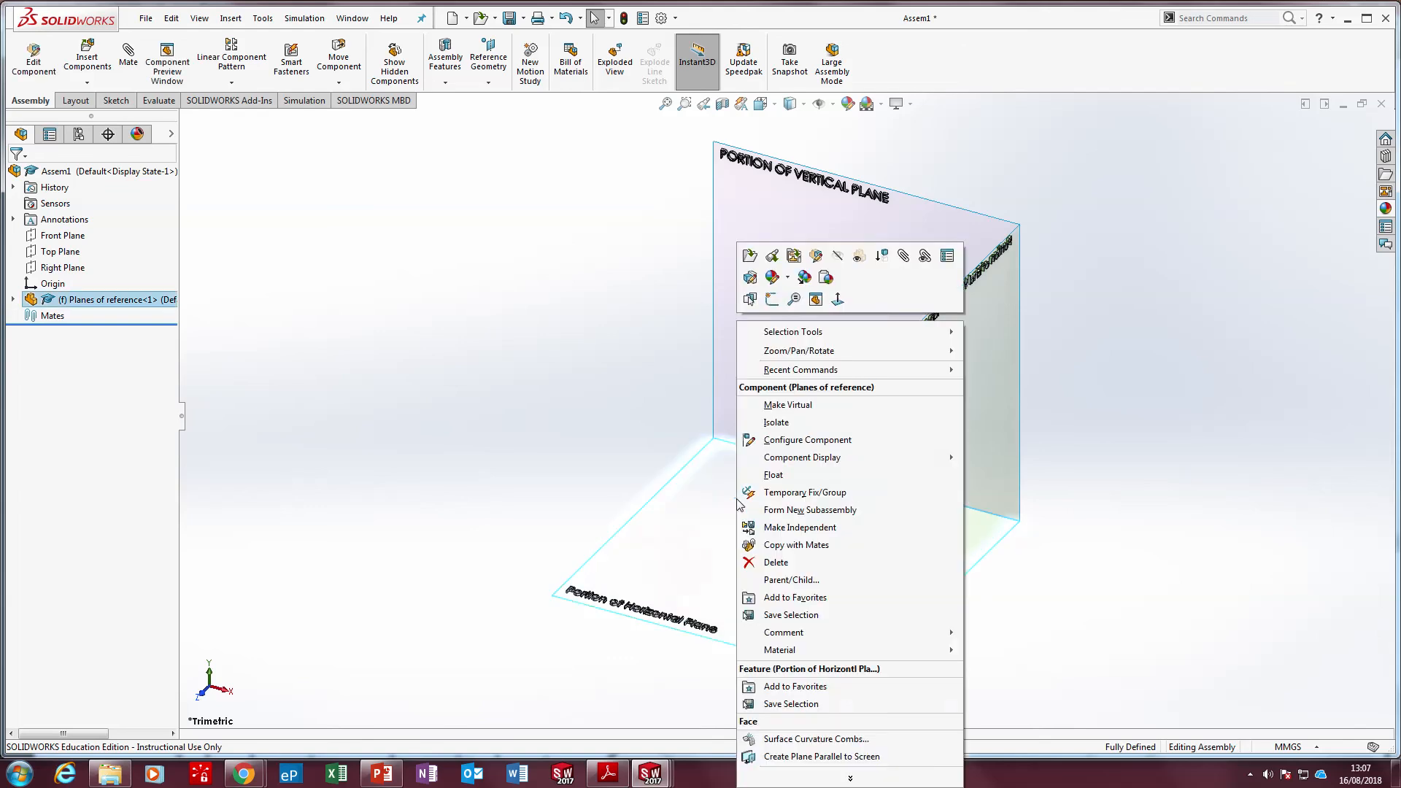
{"action": "left_click", "coordinate": [792, 475]}
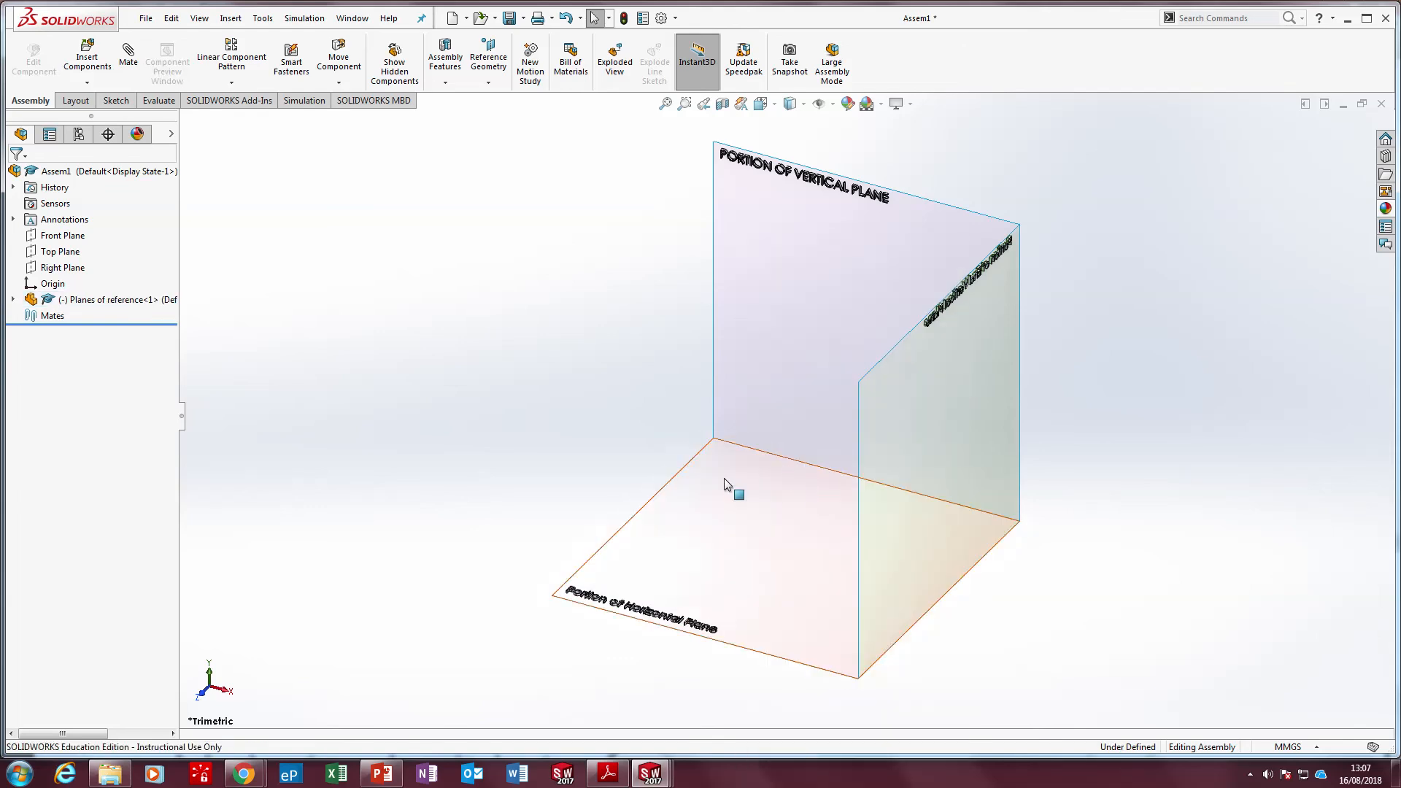
{"action": "left_click", "coordinate": [757, 359]}
{"action": "left_click_drag", "start_coordinate": [757, 359], "coordinate": [799, 403]}
{"action": "left_click", "coordinate": [445, 304]}
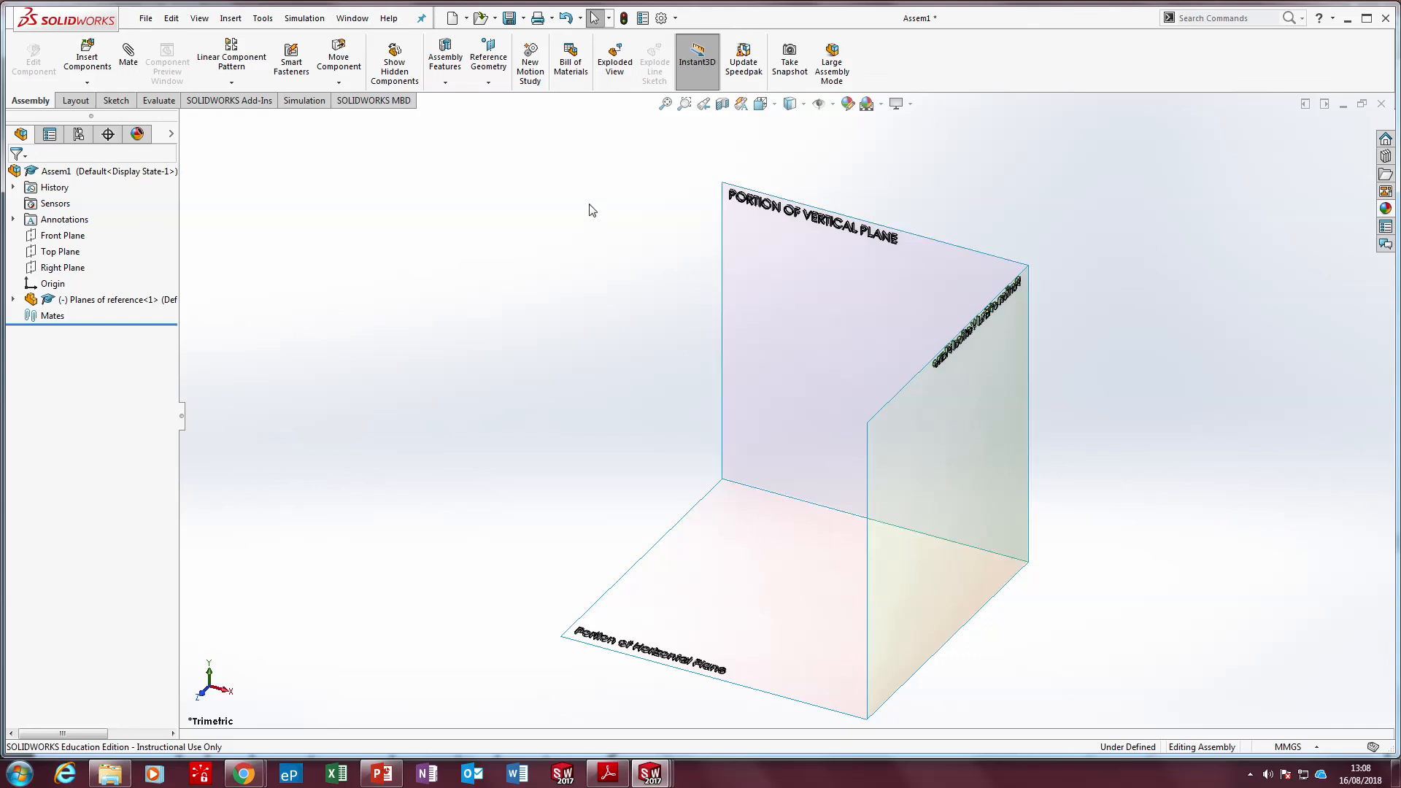
Add a coincident mate between the Portion of Vertical Plane surface and the assembly's Front Plane
{"action": "left_click", "coordinate": [130, 59]}
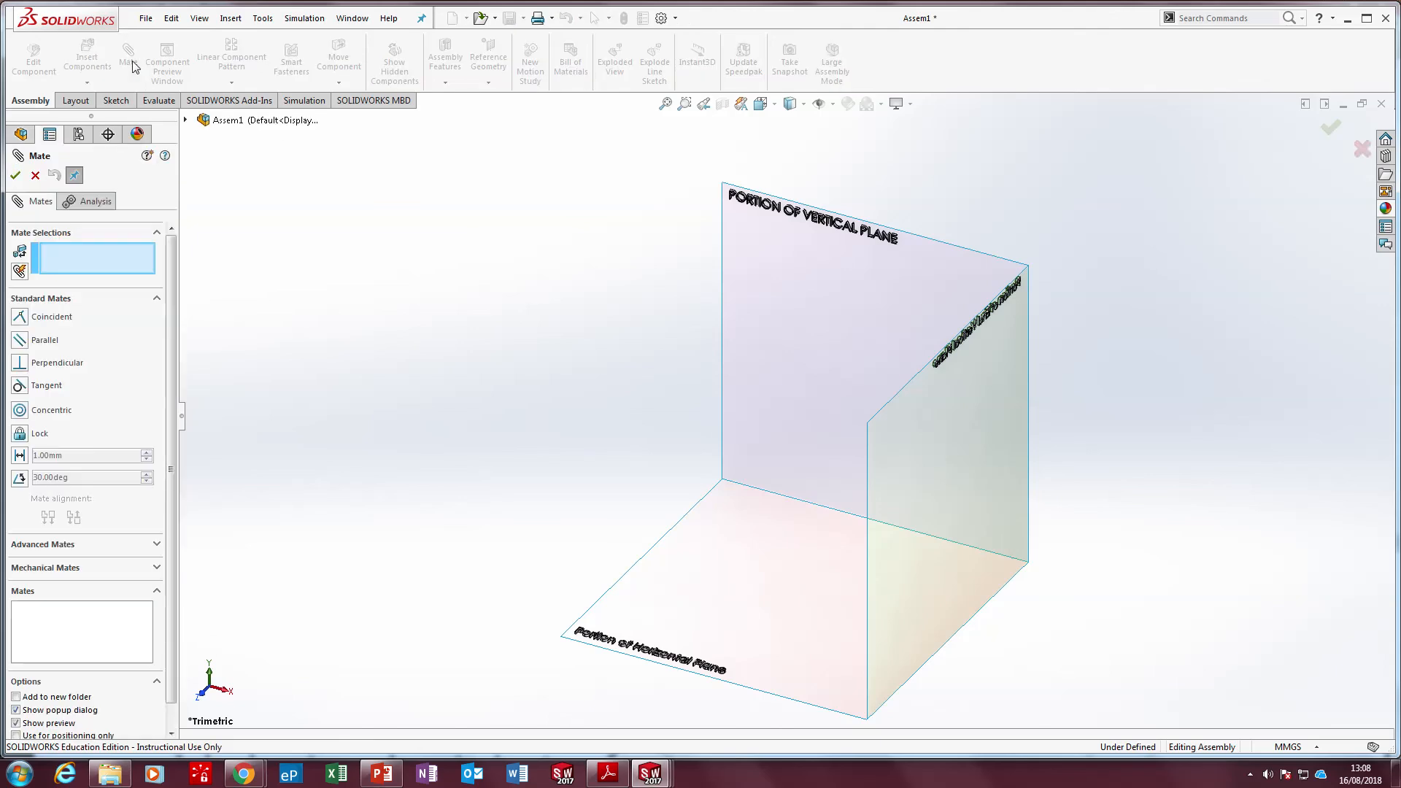
{"action": "left_click", "coordinate": [882, 310]}
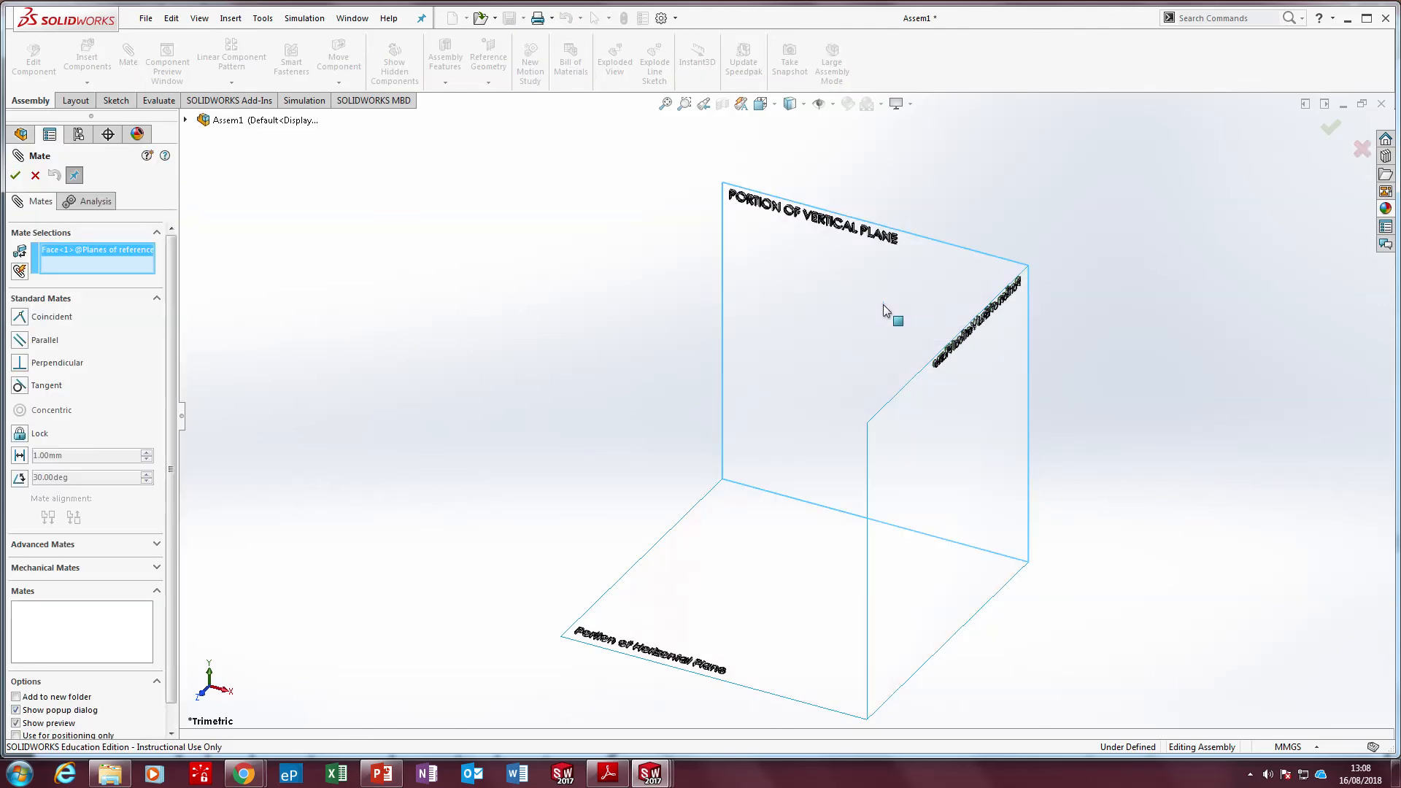
{"action": "left_click", "coordinate": [186, 120]}
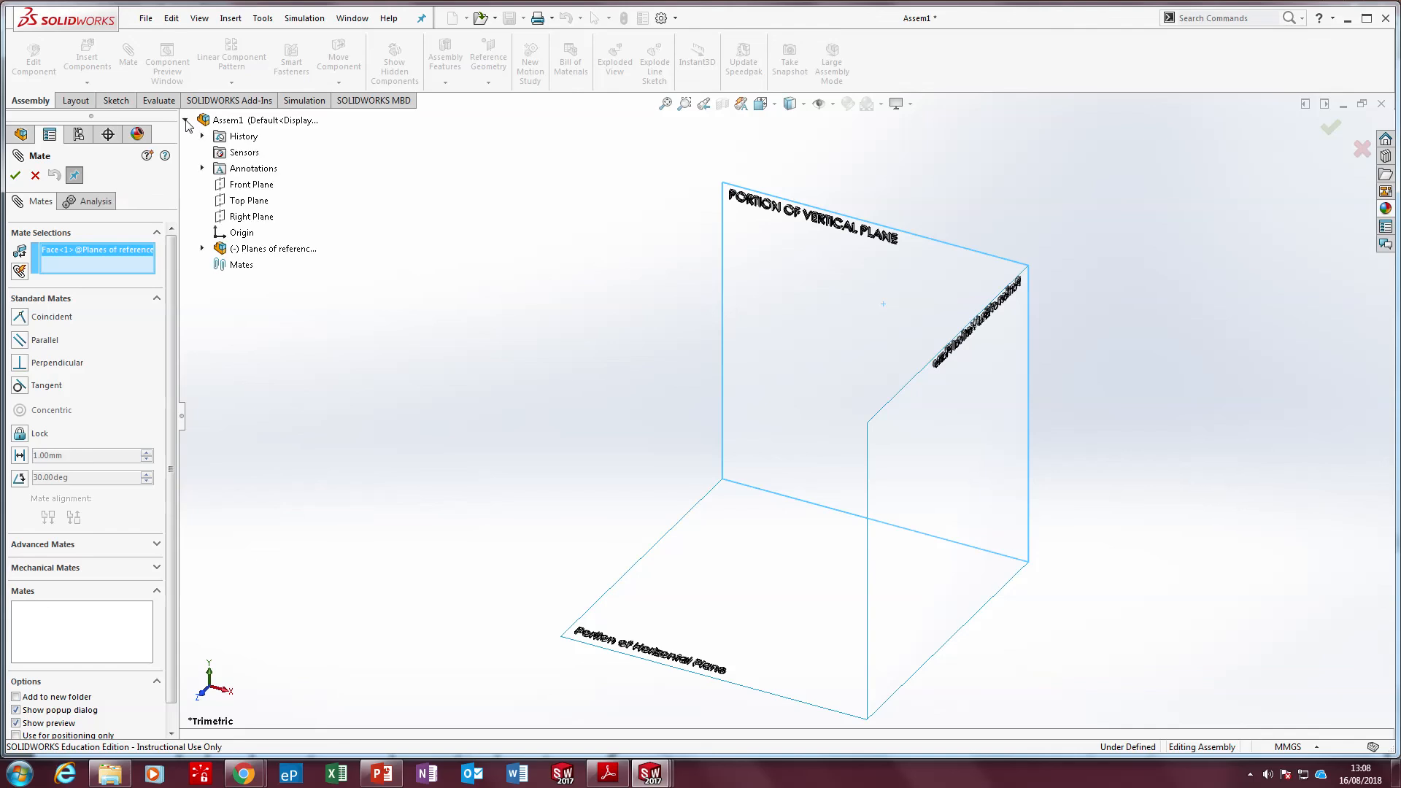
{"action": "left_click", "coordinate": [252, 185]}
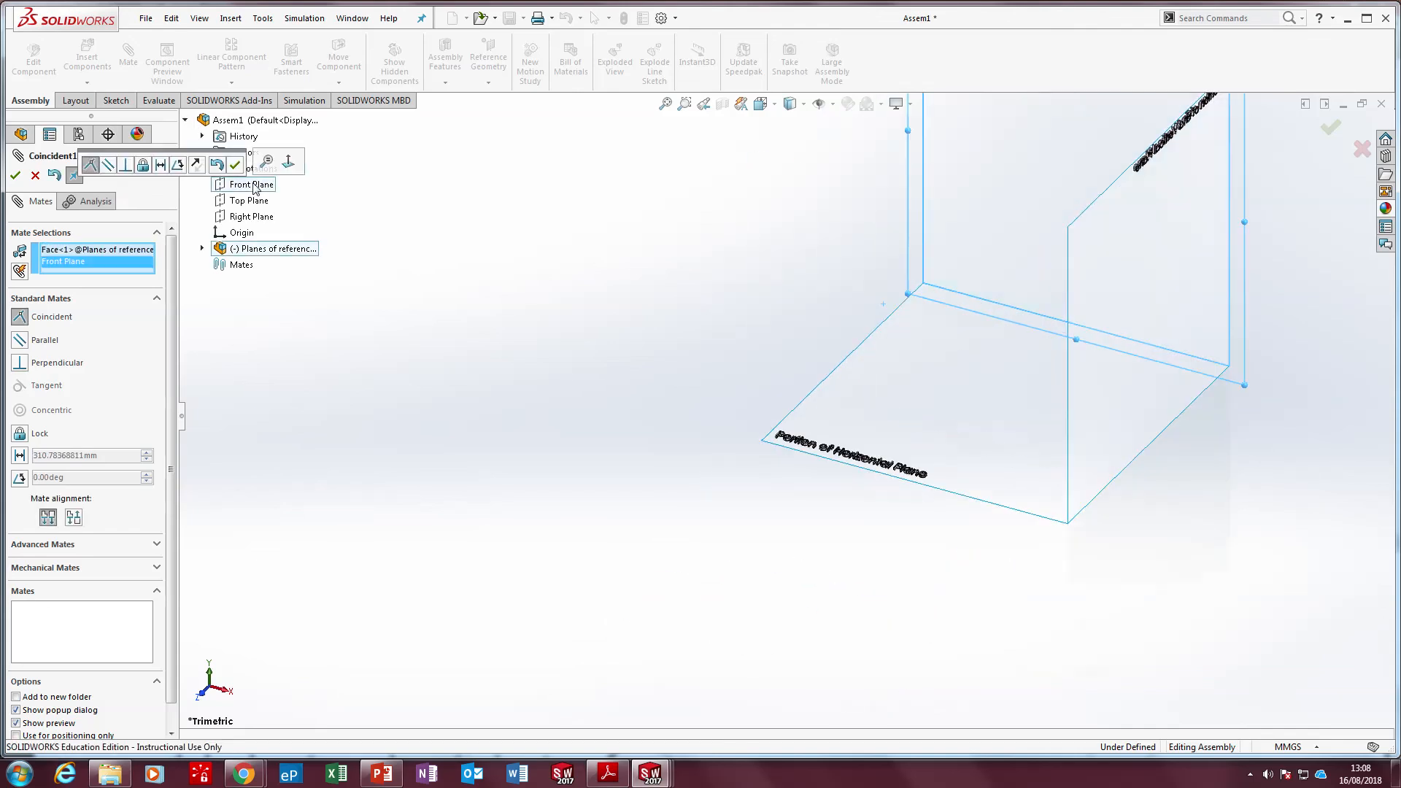
{"action": "left_click", "coordinate": [234, 167]}
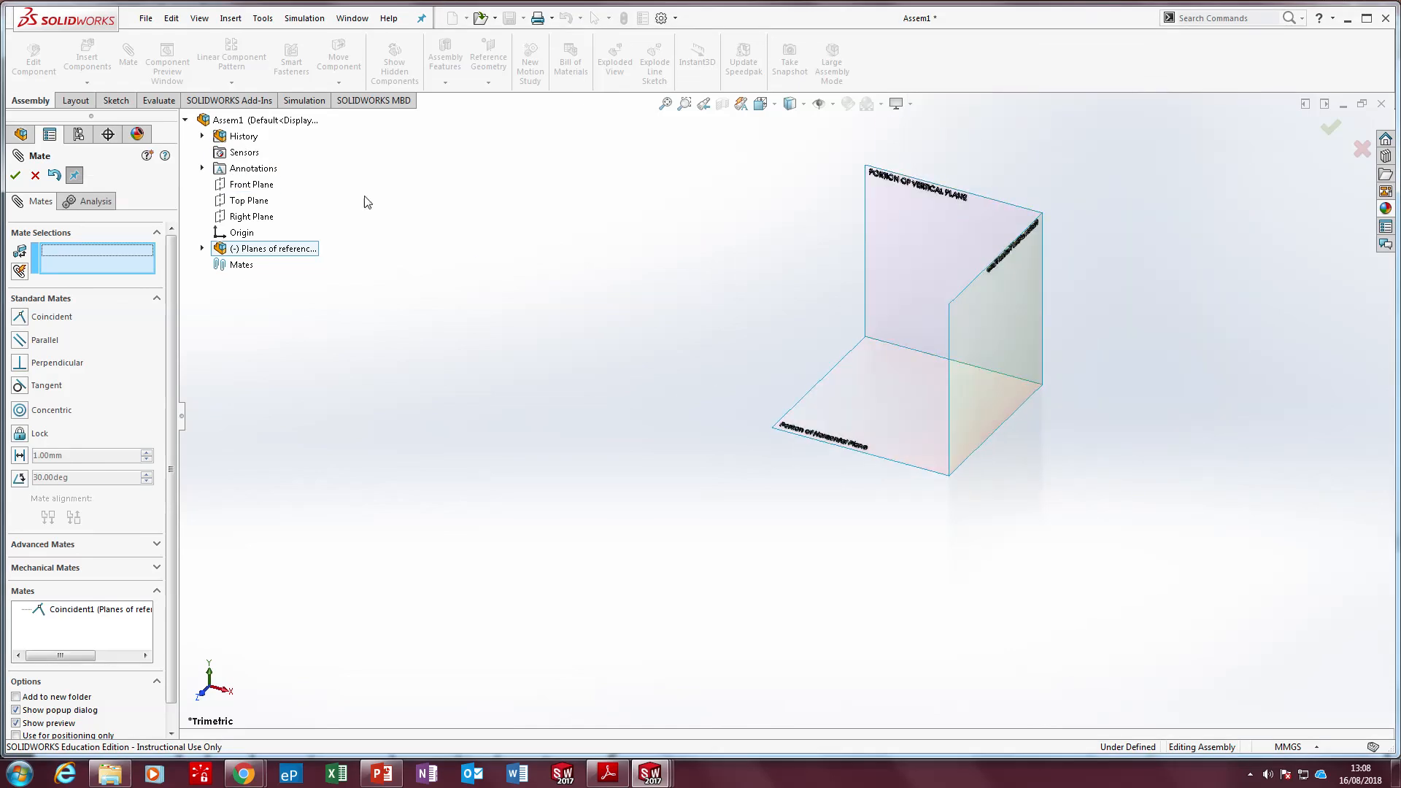
{"action": "right_click", "coordinate": [256, 185]}
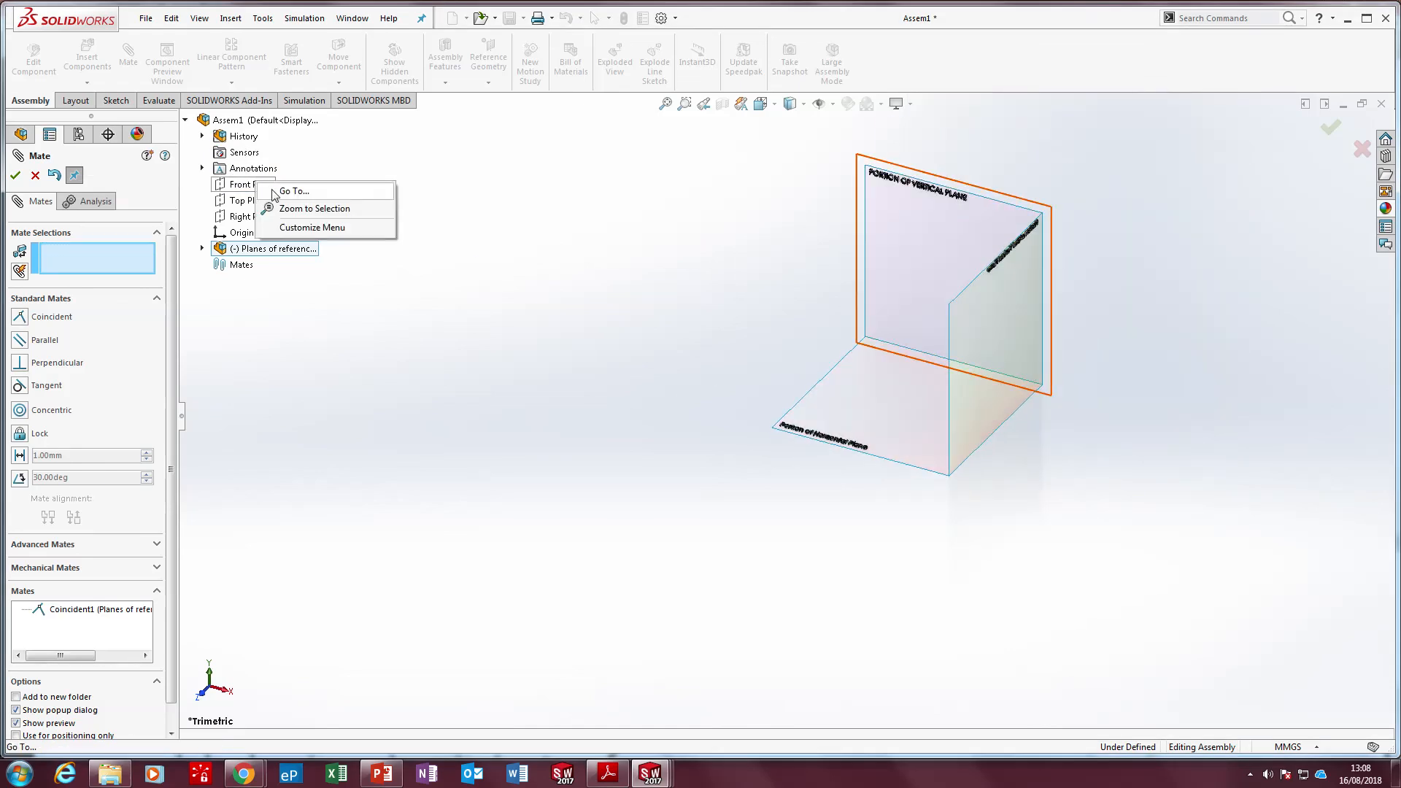
{"action": "left_click", "coordinate": [626, 222]}
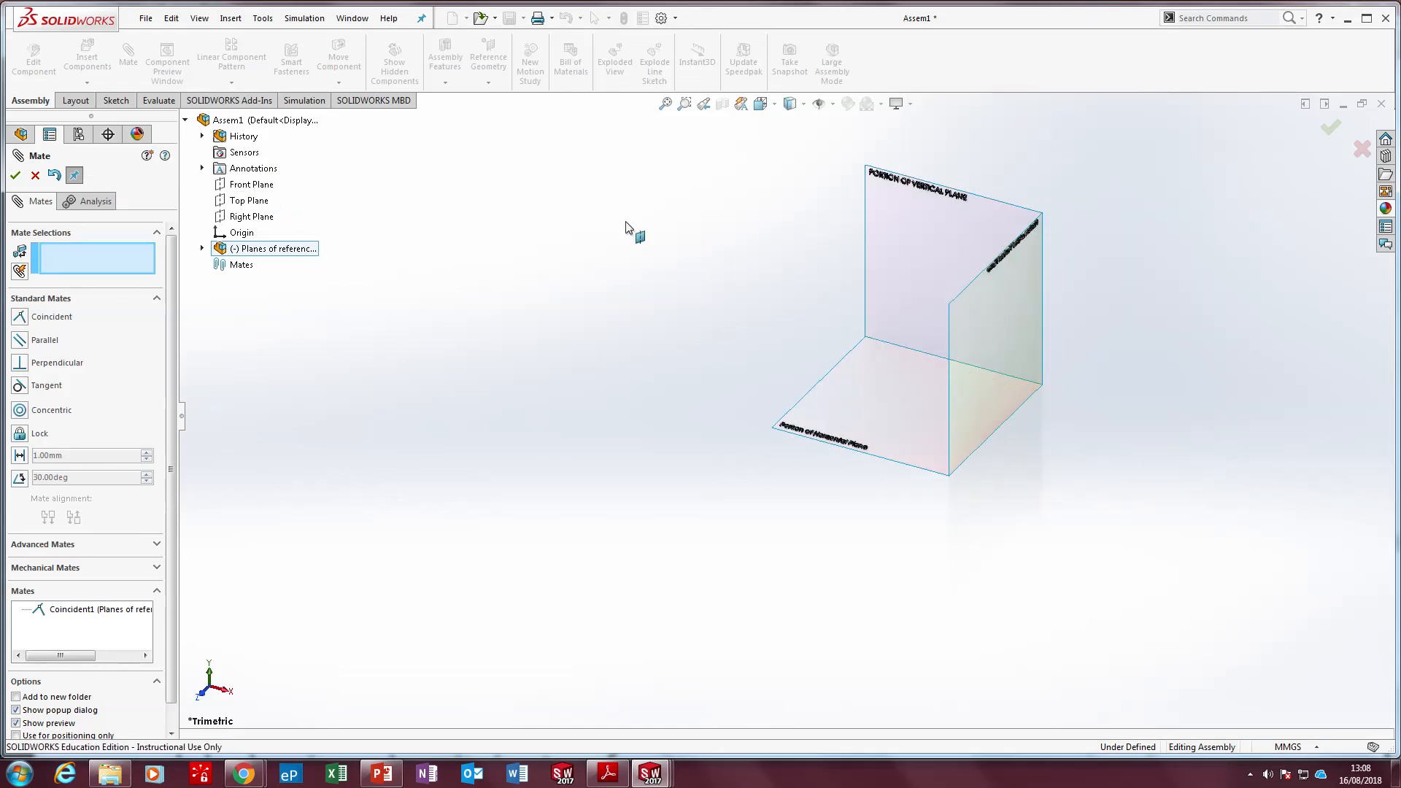
{"action": "left_click", "coordinate": [16, 177]}
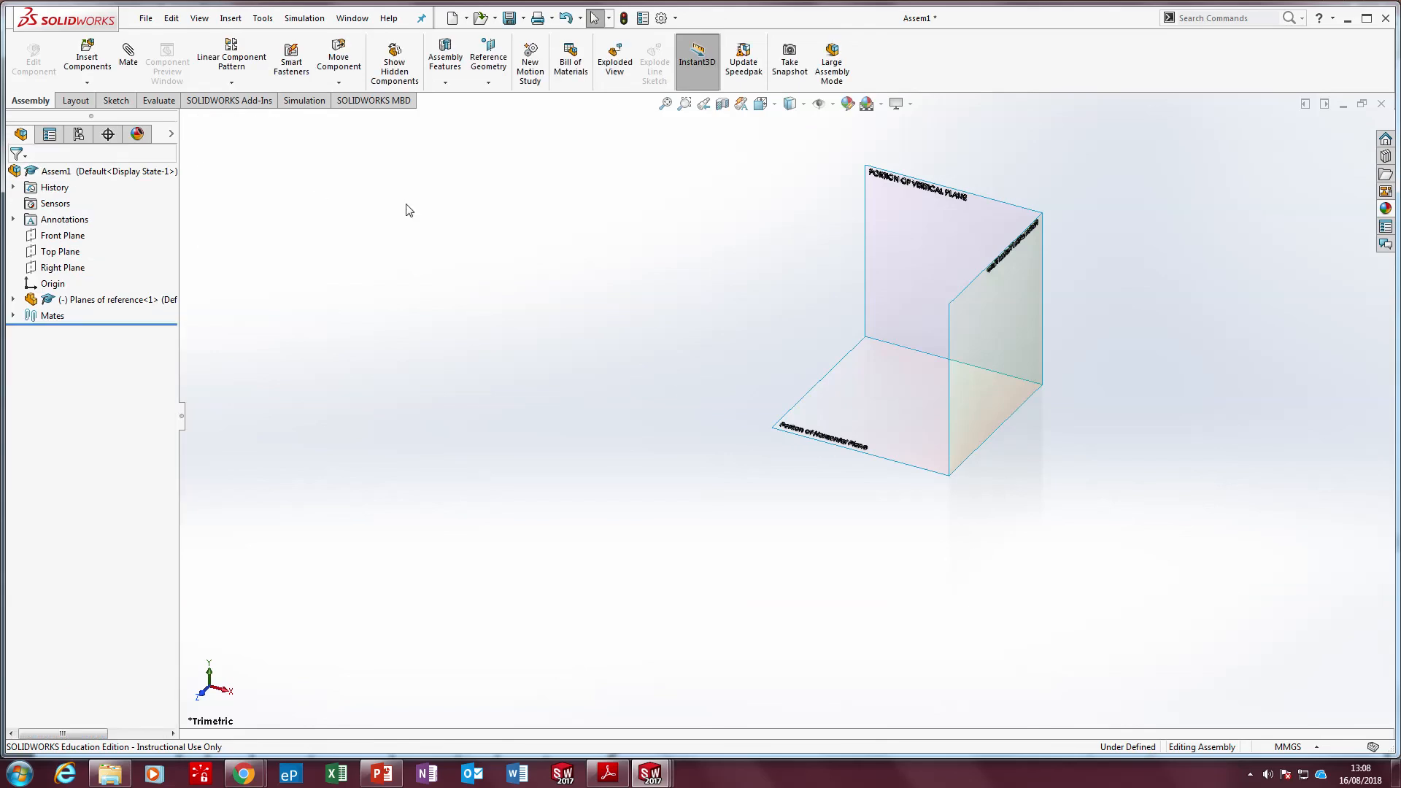
Set the assembly's Front Plane and Top Plane to be shown
{"action": "right_click", "coordinate": [56, 234]}
{"action": "left_click", "coordinate": [93, 213]}
{"action": "left_click", "coordinate": [605, 307]}
{"action": "right_click", "coordinate": [60, 251]}
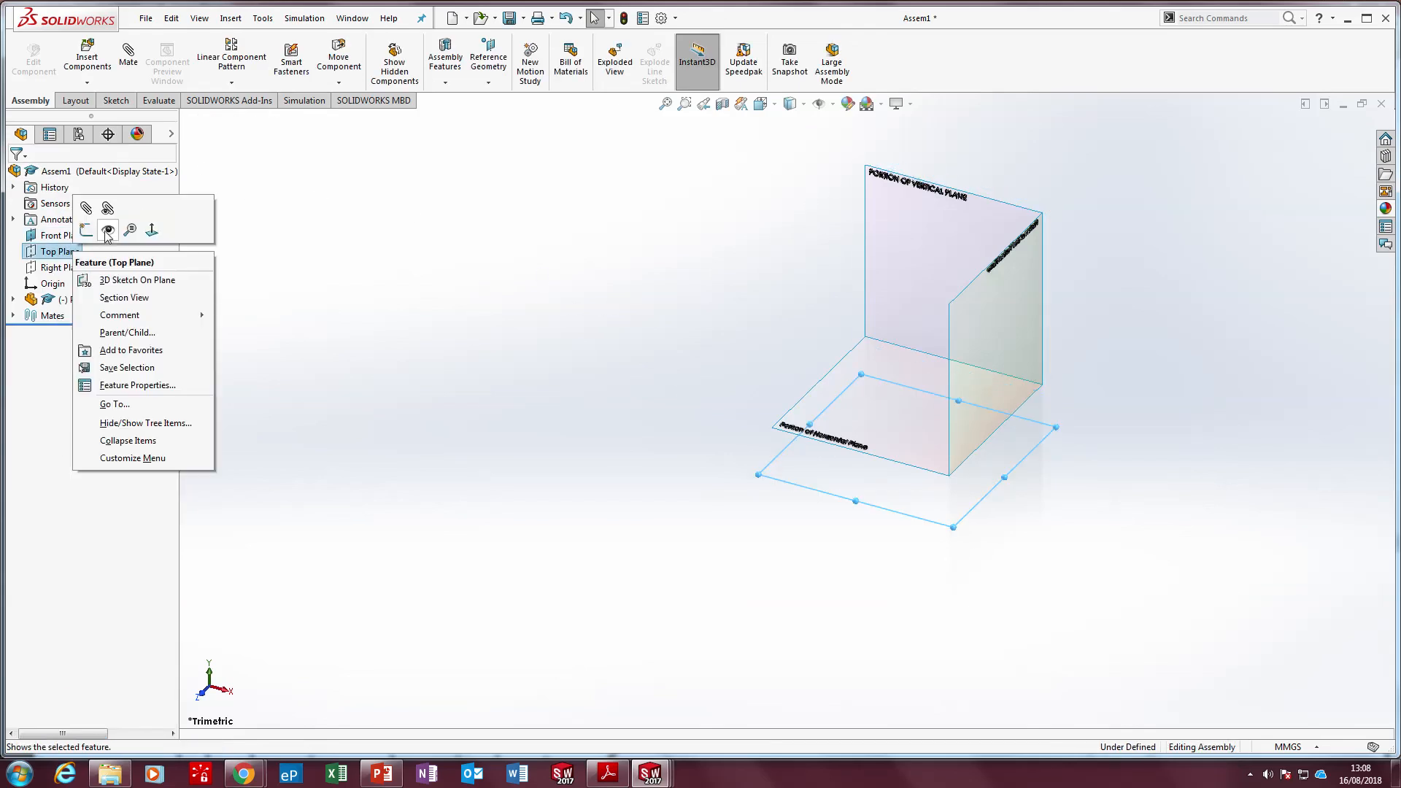
{"action": "left_click", "coordinate": [101, 230]}
{"action": "left_click", "coordinate": [396, 307]}
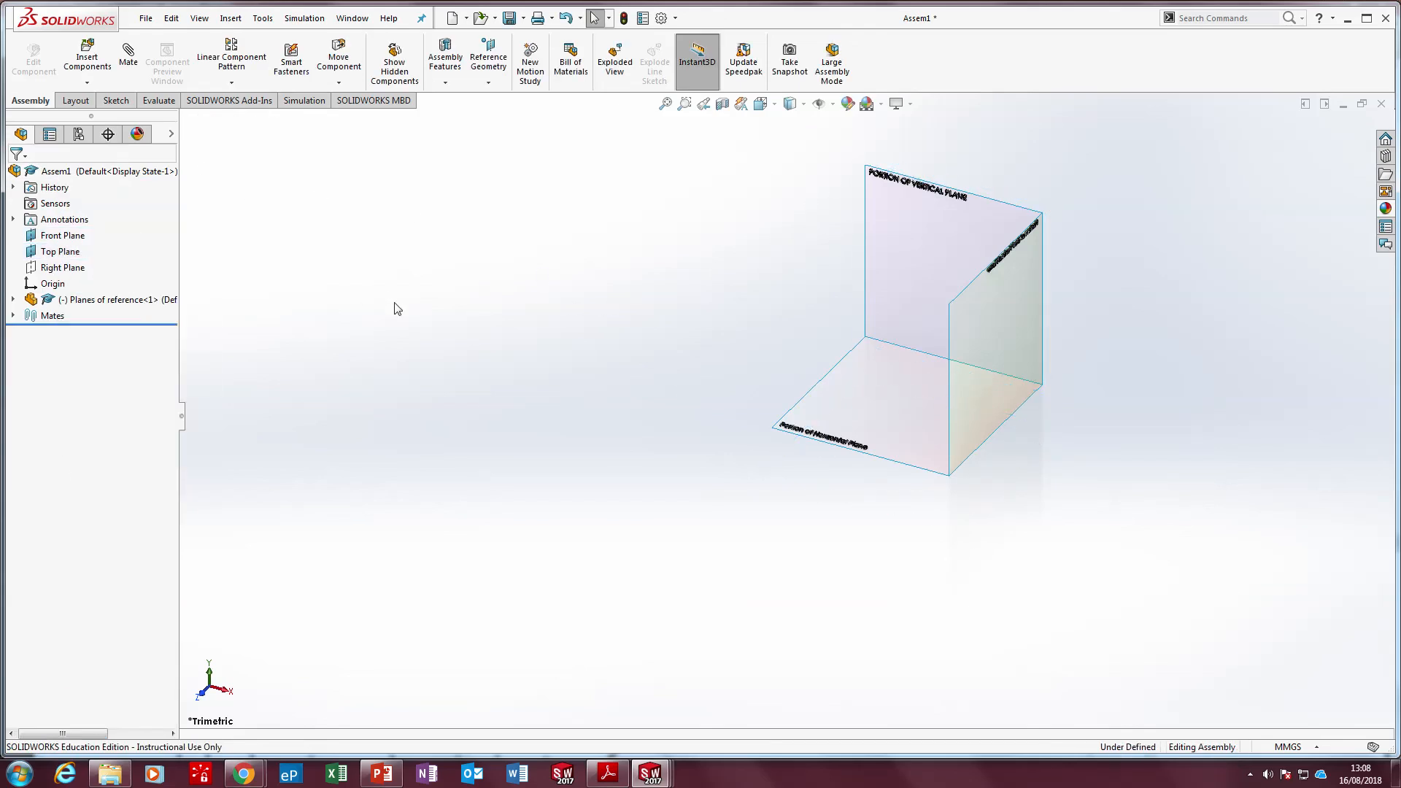
Set the assembly's Right Plane to be shown
{"action": "right_click", "coordinate": [61, 270]}
{"action": "left_click", "coordinate": [275, 247]}
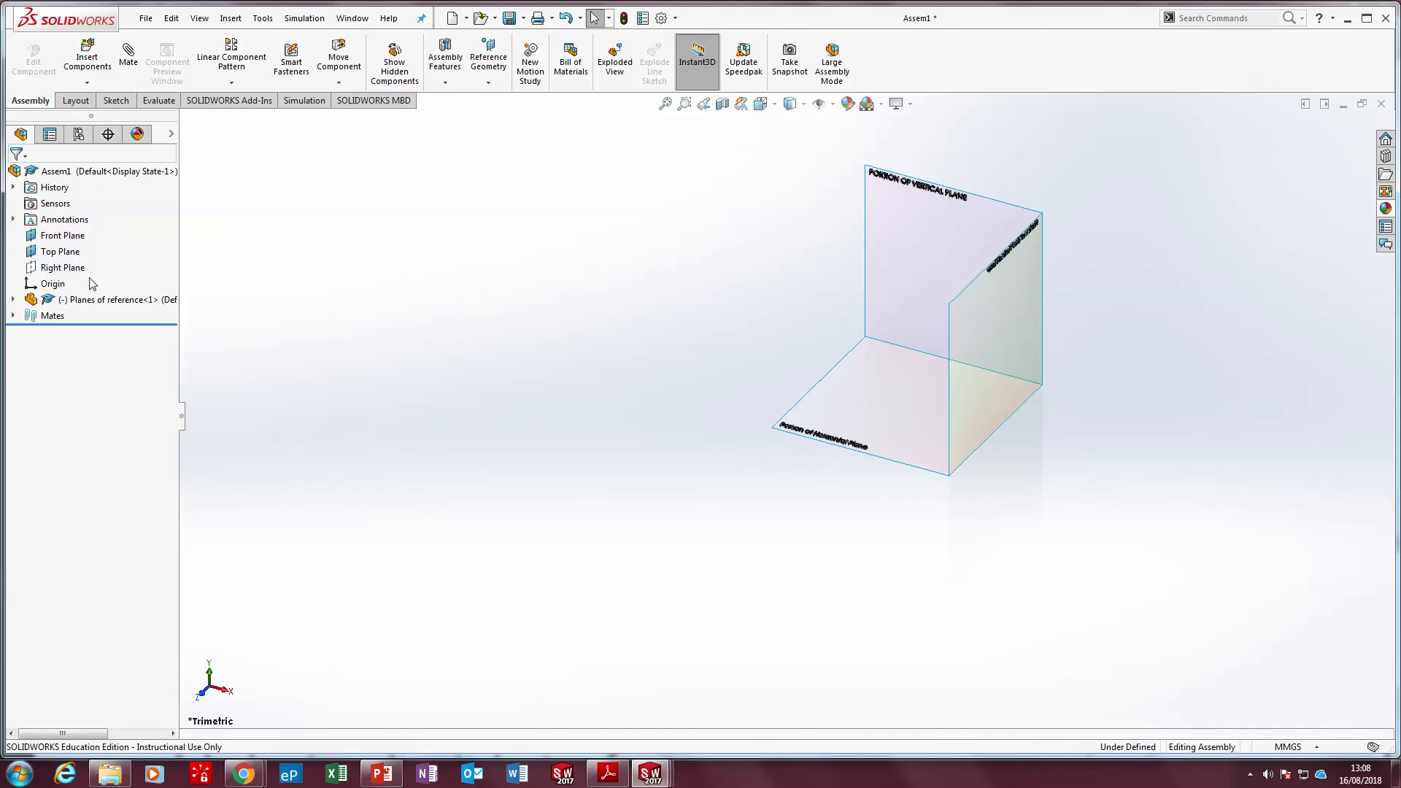
{"action": "right_click", "coordinate": [52, 283]}
{"action": "left_click", "coordinate": [401, 251]}
{"action": "right_click", "coordinate": [52, 283]}
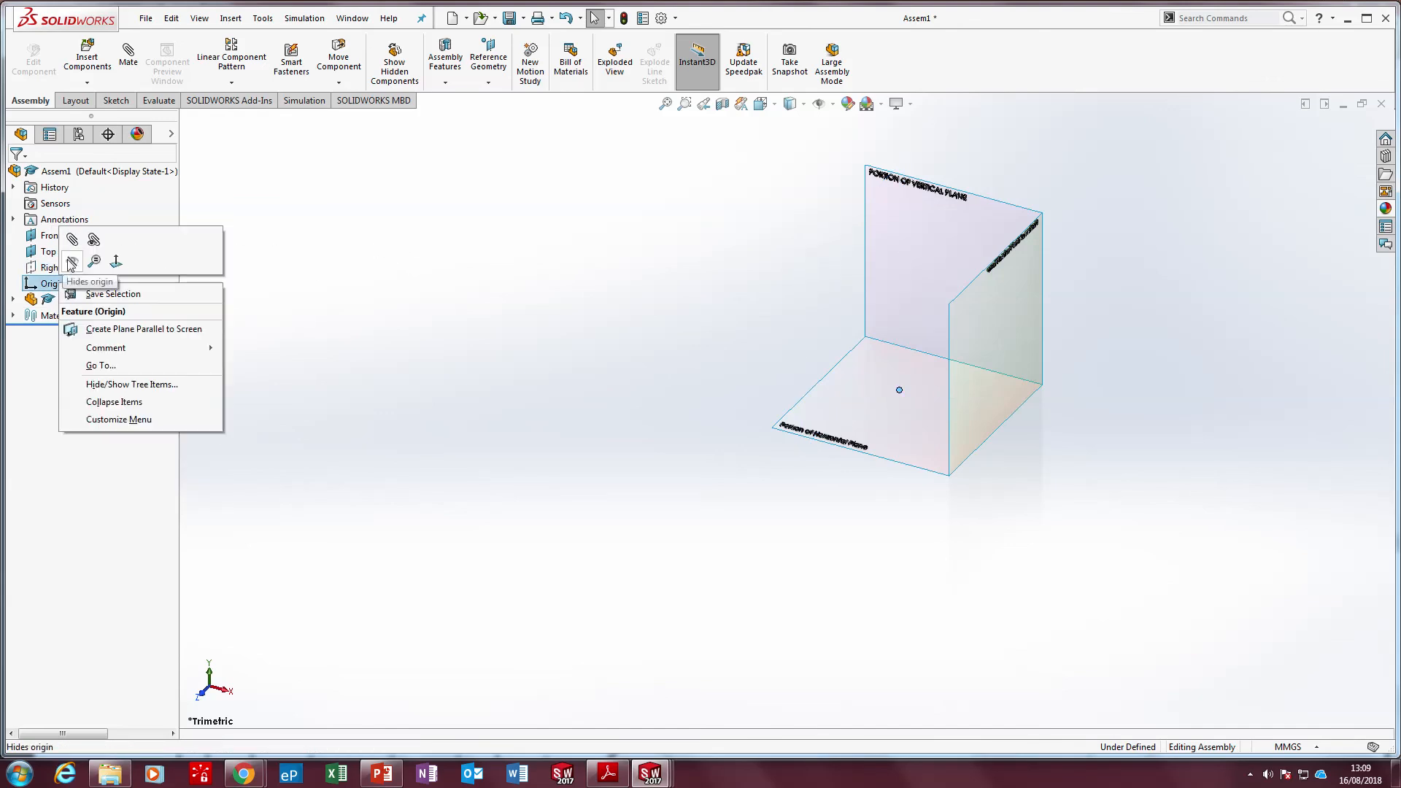
{"action": "left_click", "coordinate": [373, 263]}
{"action": "right_click", "coordinate": [49, 267]}
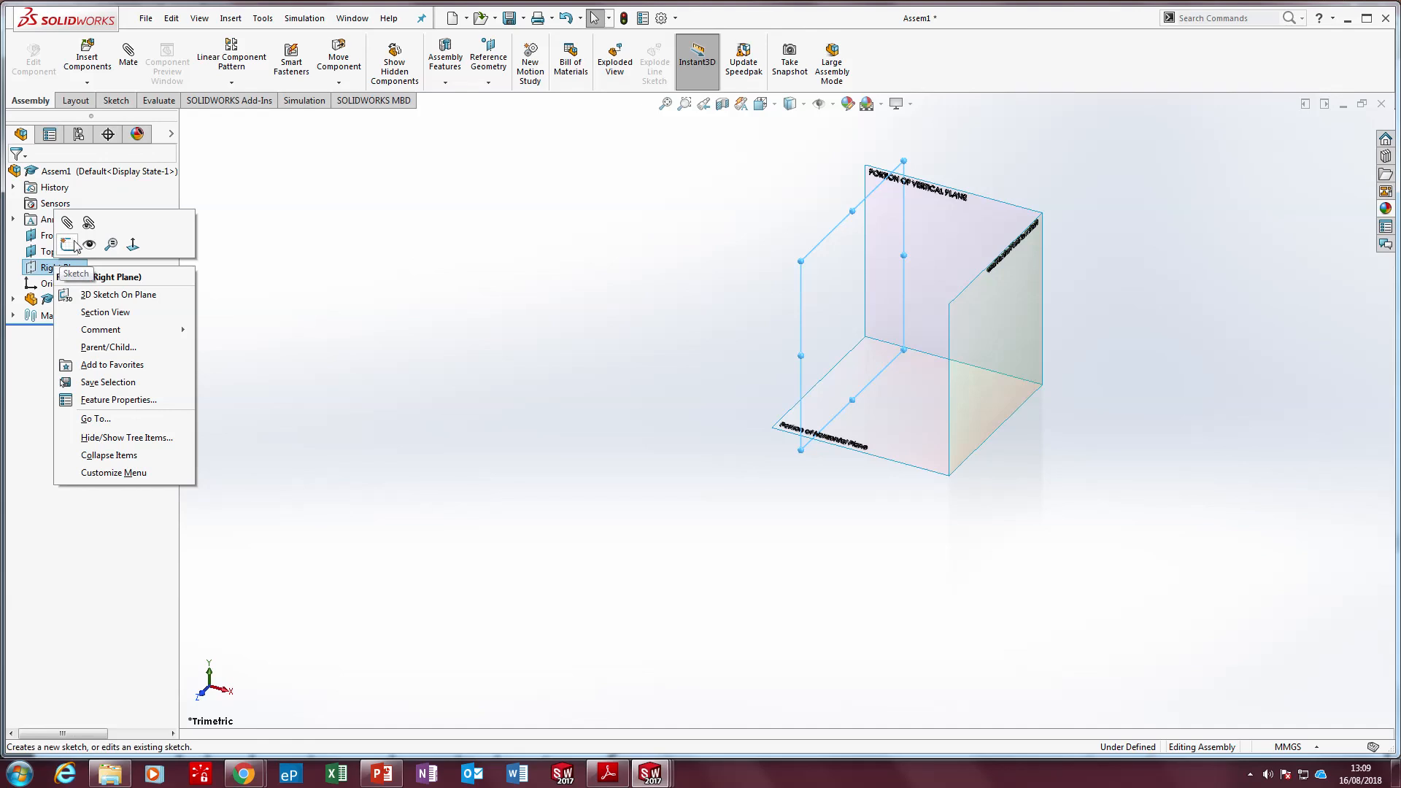
{"action": "left_click", "coordinate": [137, 190]}
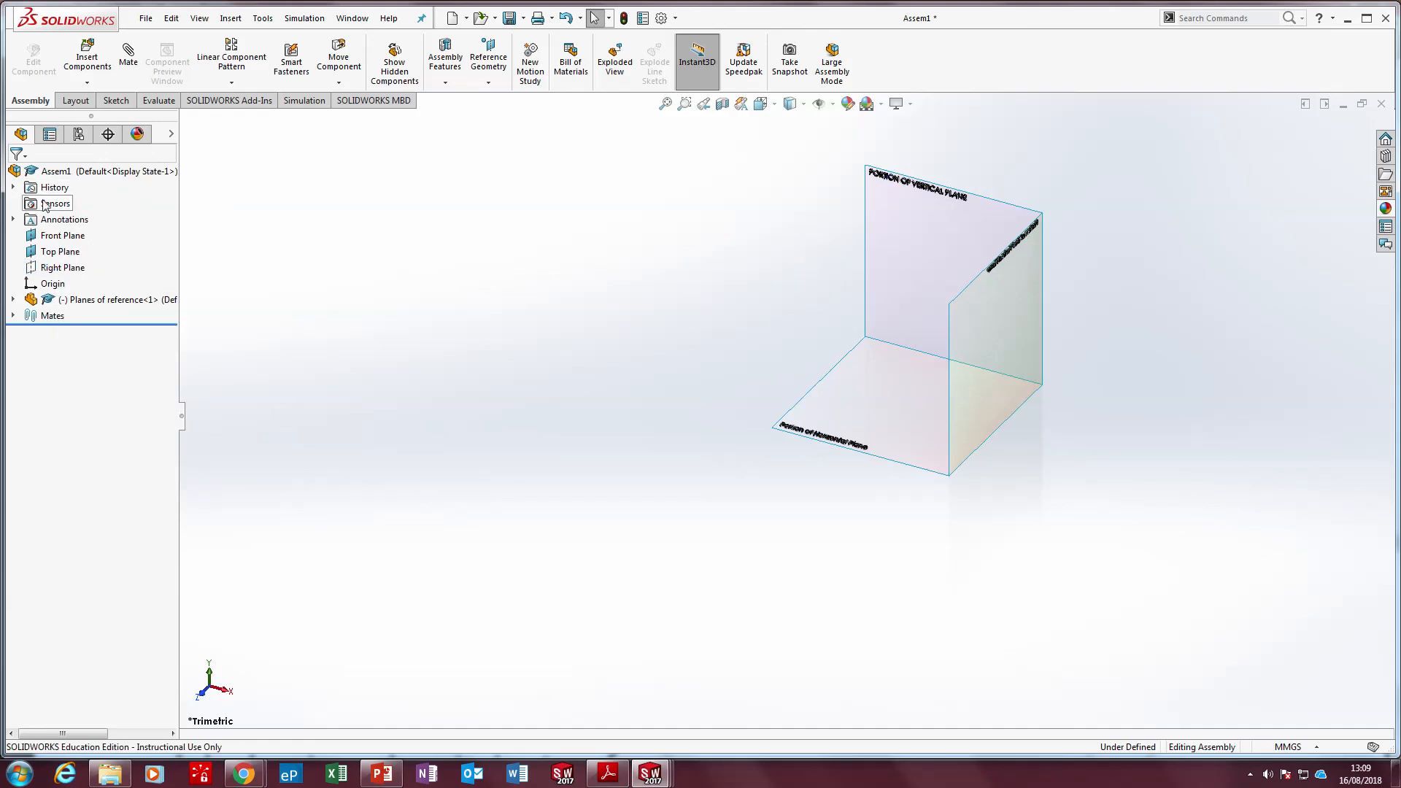
{"action": "right_click", "coordinate": [58, 265]}
{"action": "left_click", "coordinate": [496, 272]}
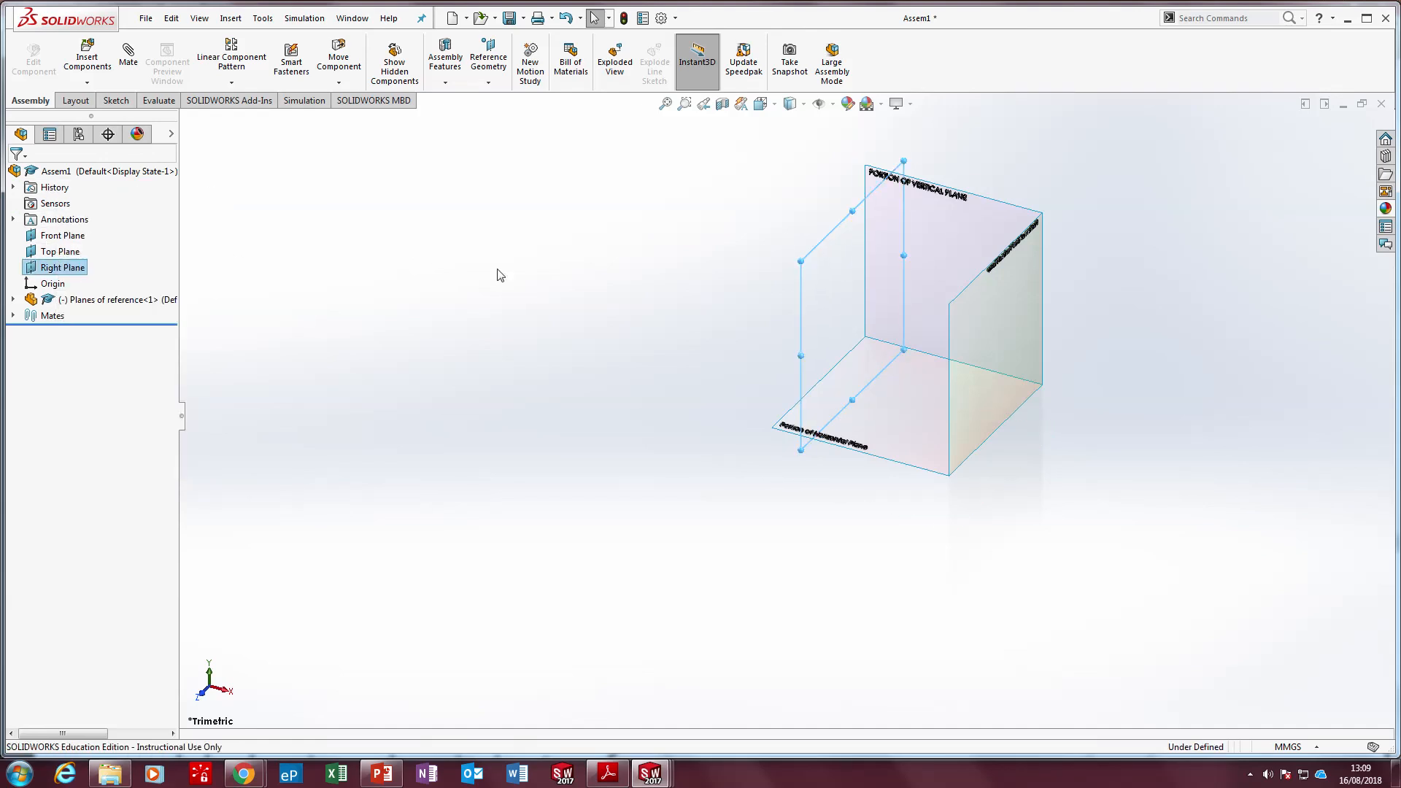
Add a coincident mate between the Portion of Horizontal Plane surface and the assembly's Top Plane
{"action": "left_click", "coordinate": [58, 237]}
{"action": "left_click", "coordinate": [149, 277]}
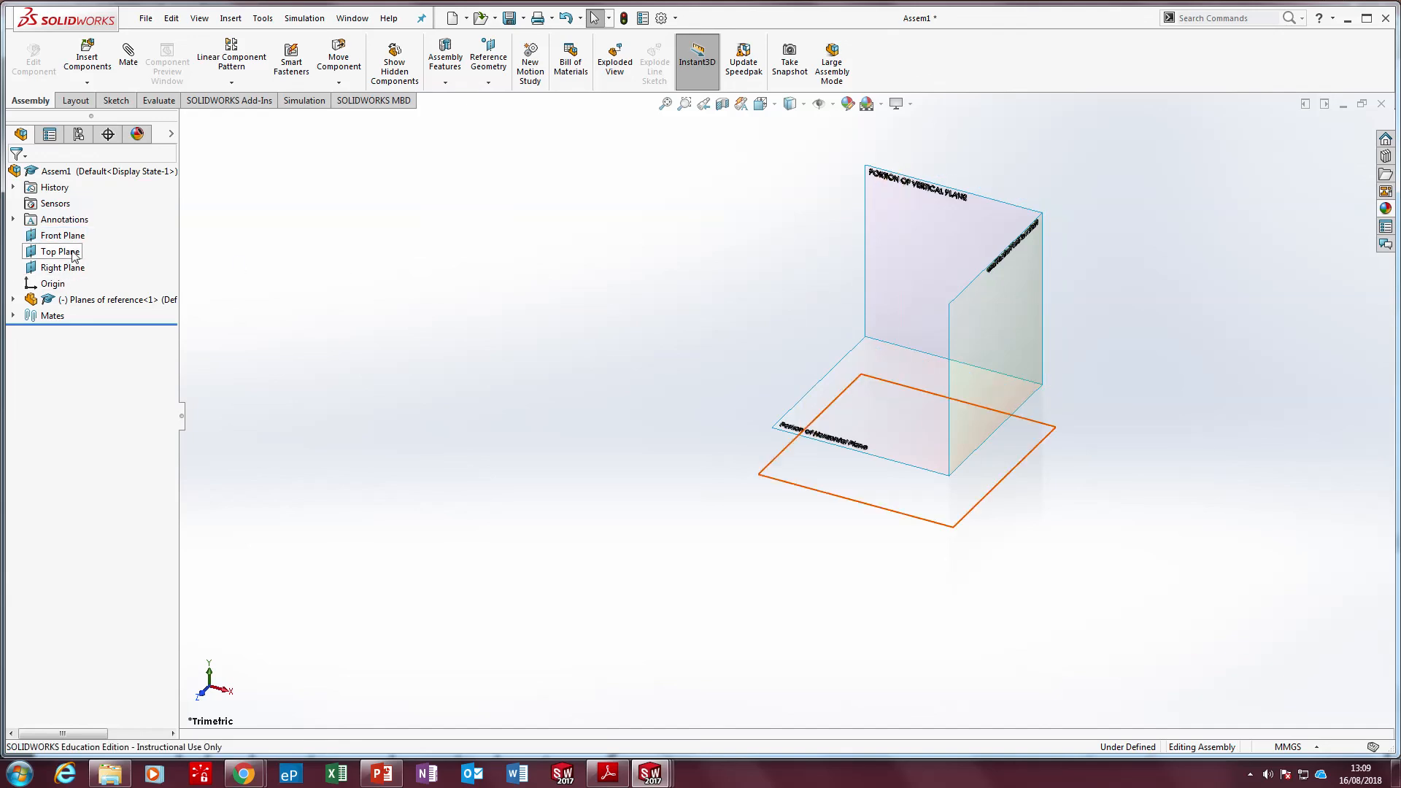
{"action": "left_click", "coordinate": [60, 251]}
{"action": "left_click", "coordinate": [249, 345]}
{"action": "left_click", "coordinate": [855, 387]}
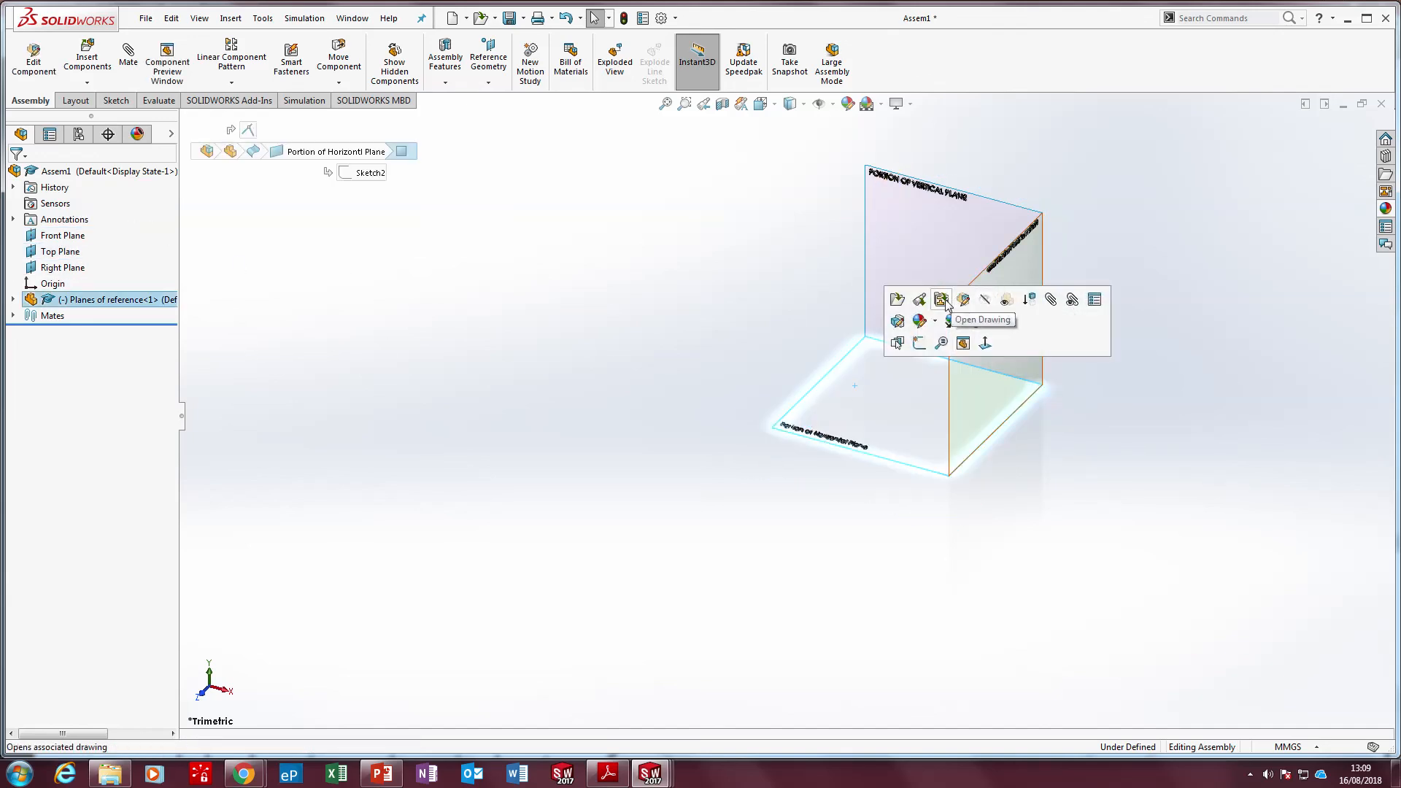
{"action": "left_click", "coordinate": [124, 58]}
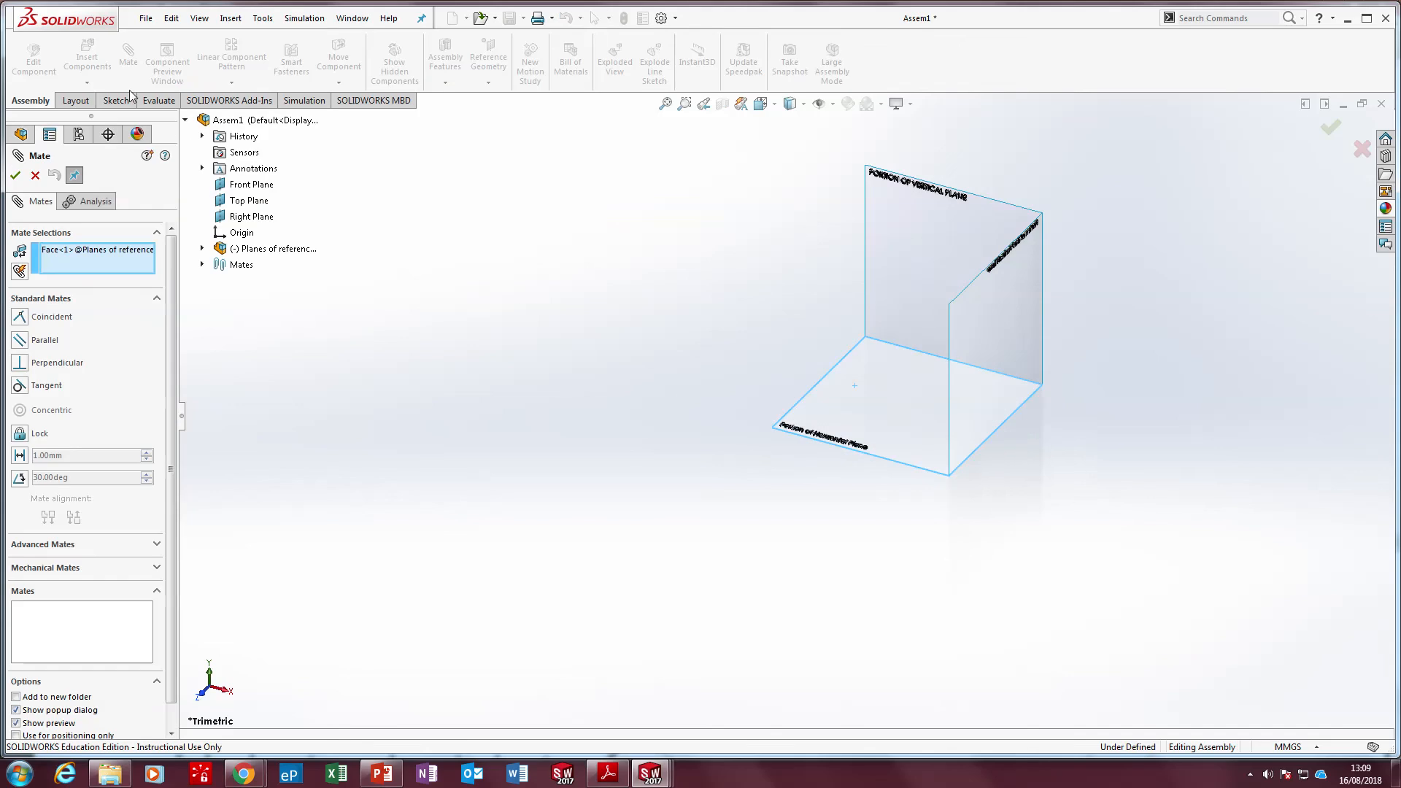
{"action": "left_click", "coordinate": [244, 208]}
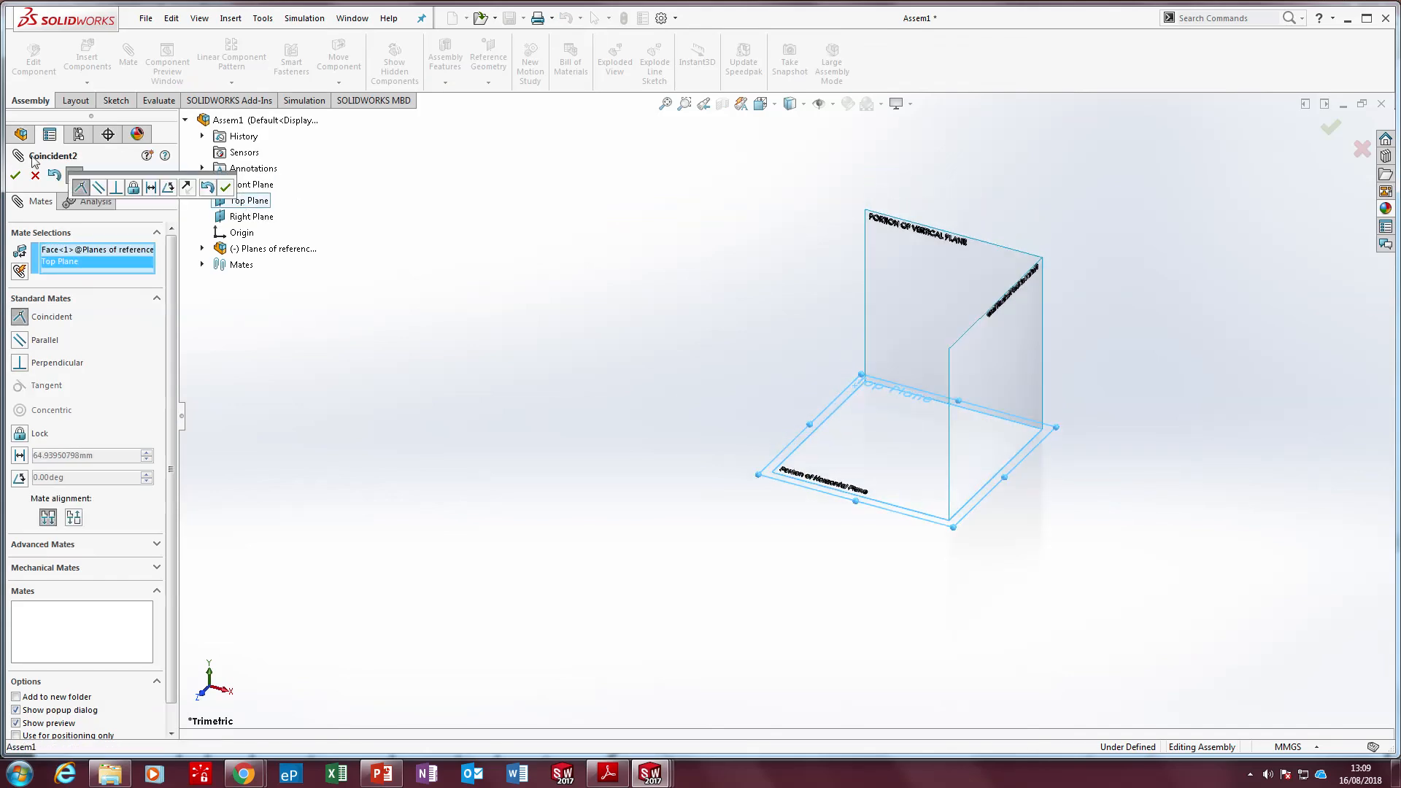
{"action": "left_click", "coordinate": [15, 176]}
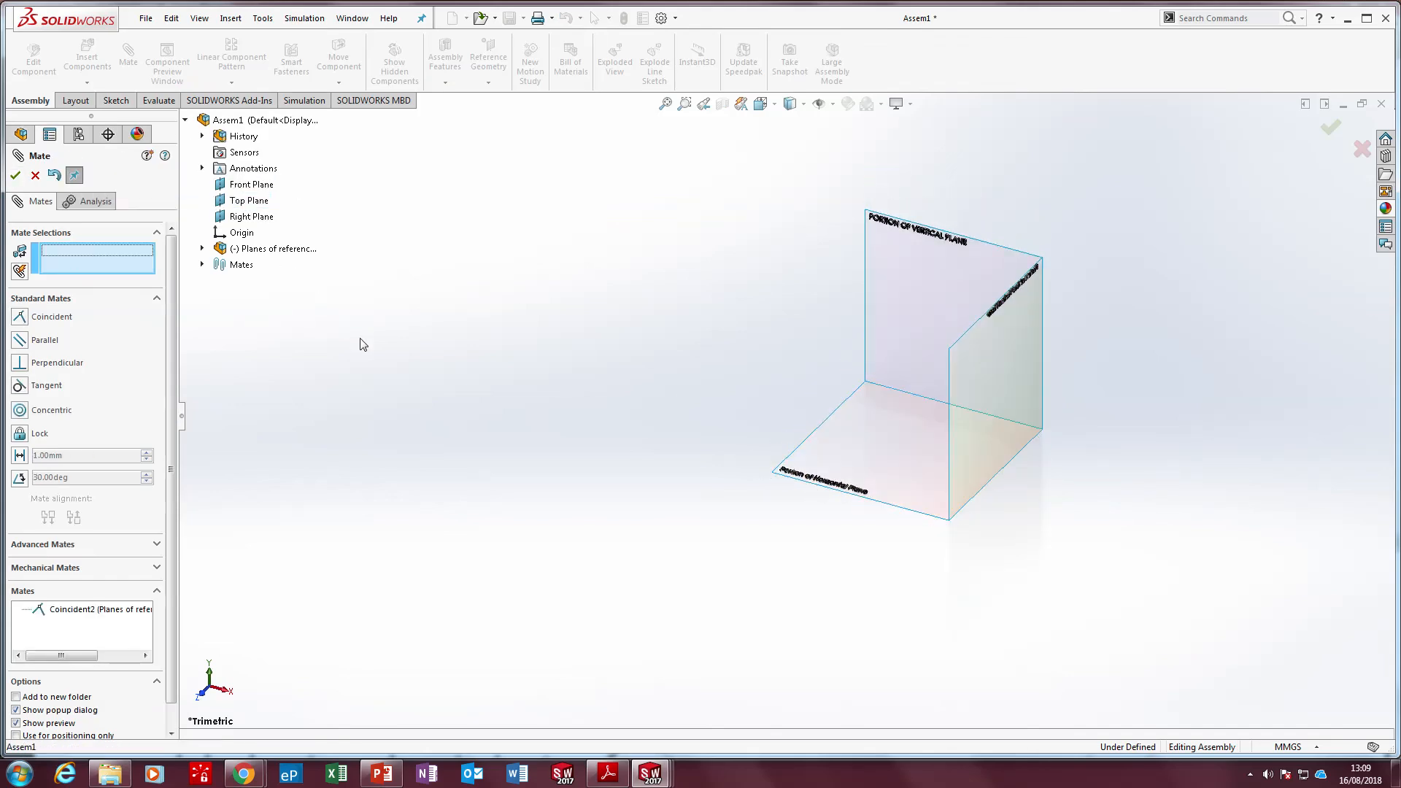
Mate the corner vertex where the vertical and horizontal planes meet coincident with the assembly's origin, and finish mating
{"action": "left_click", "coordinate": [865, 381]}
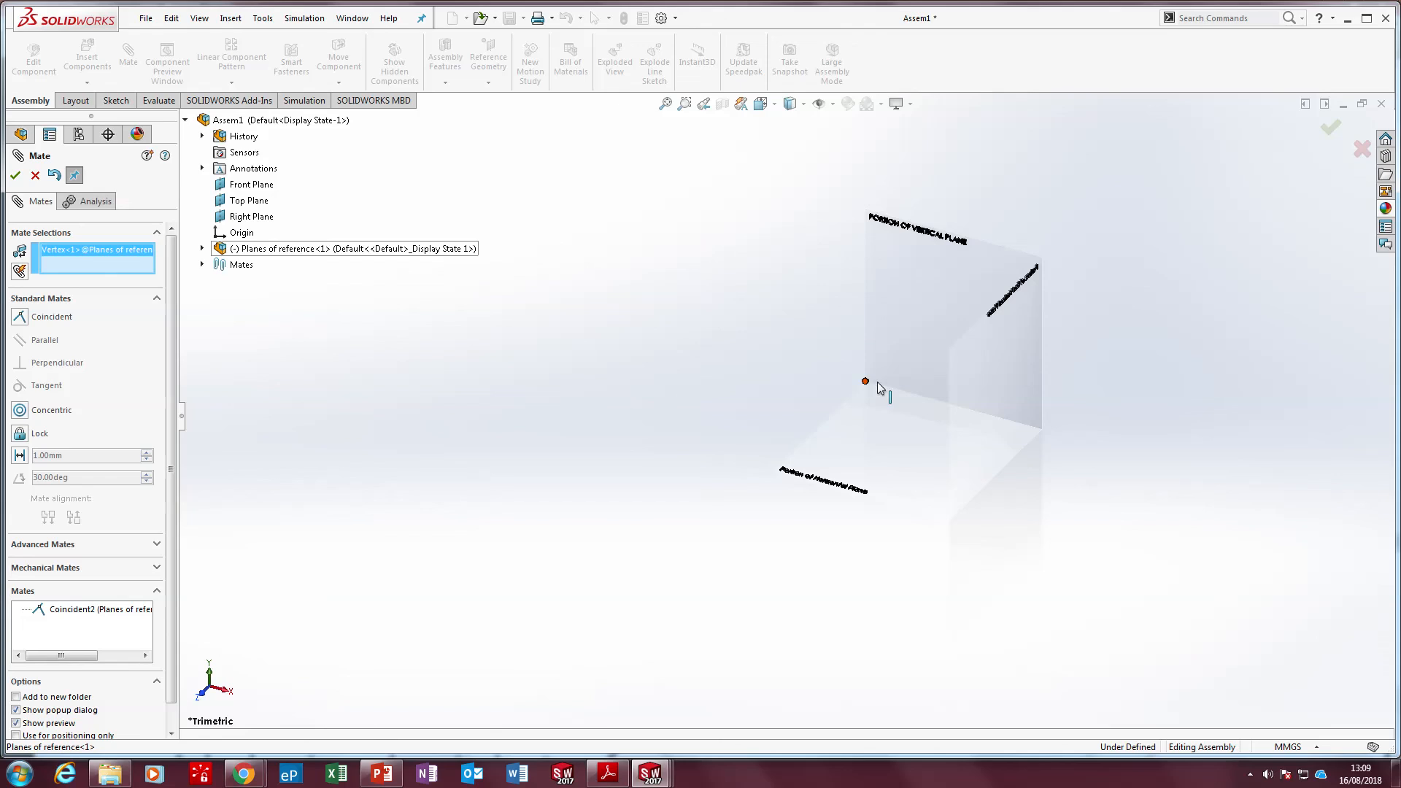
{"action": "left_click", "coordinate": [243, 232]}
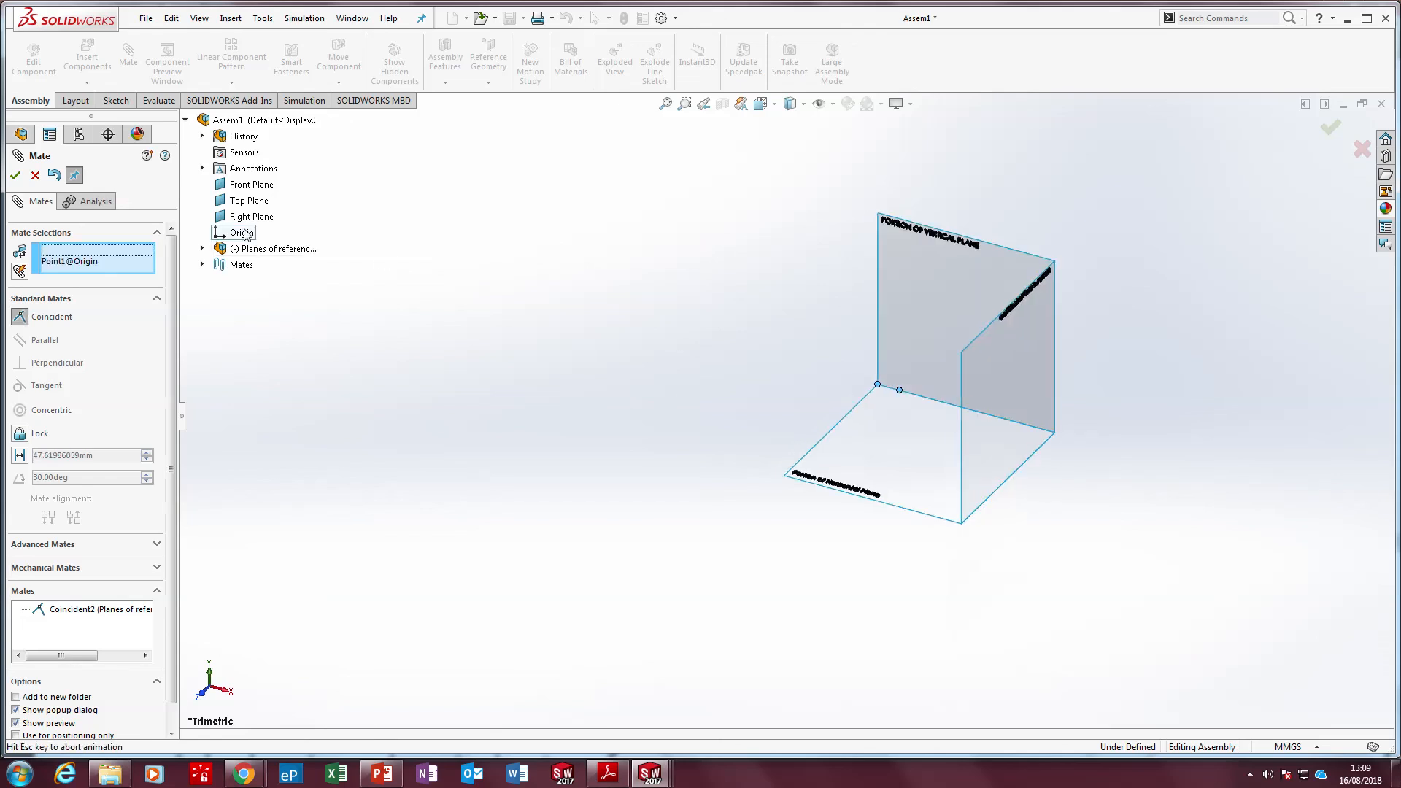
{"action": "left_click", "coordinate": [226, 211]}
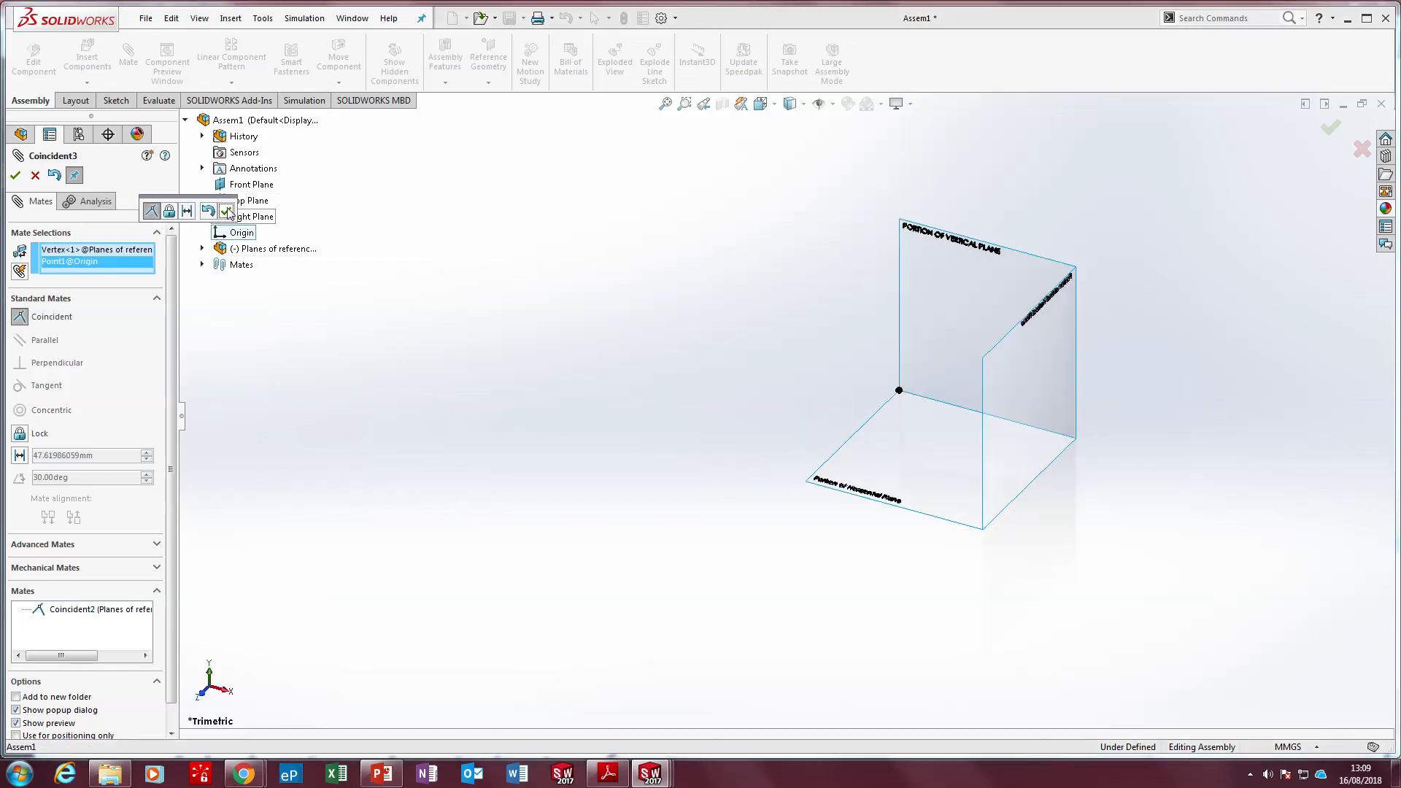
{"action": "left_click", "coordinate": [16, 175]}
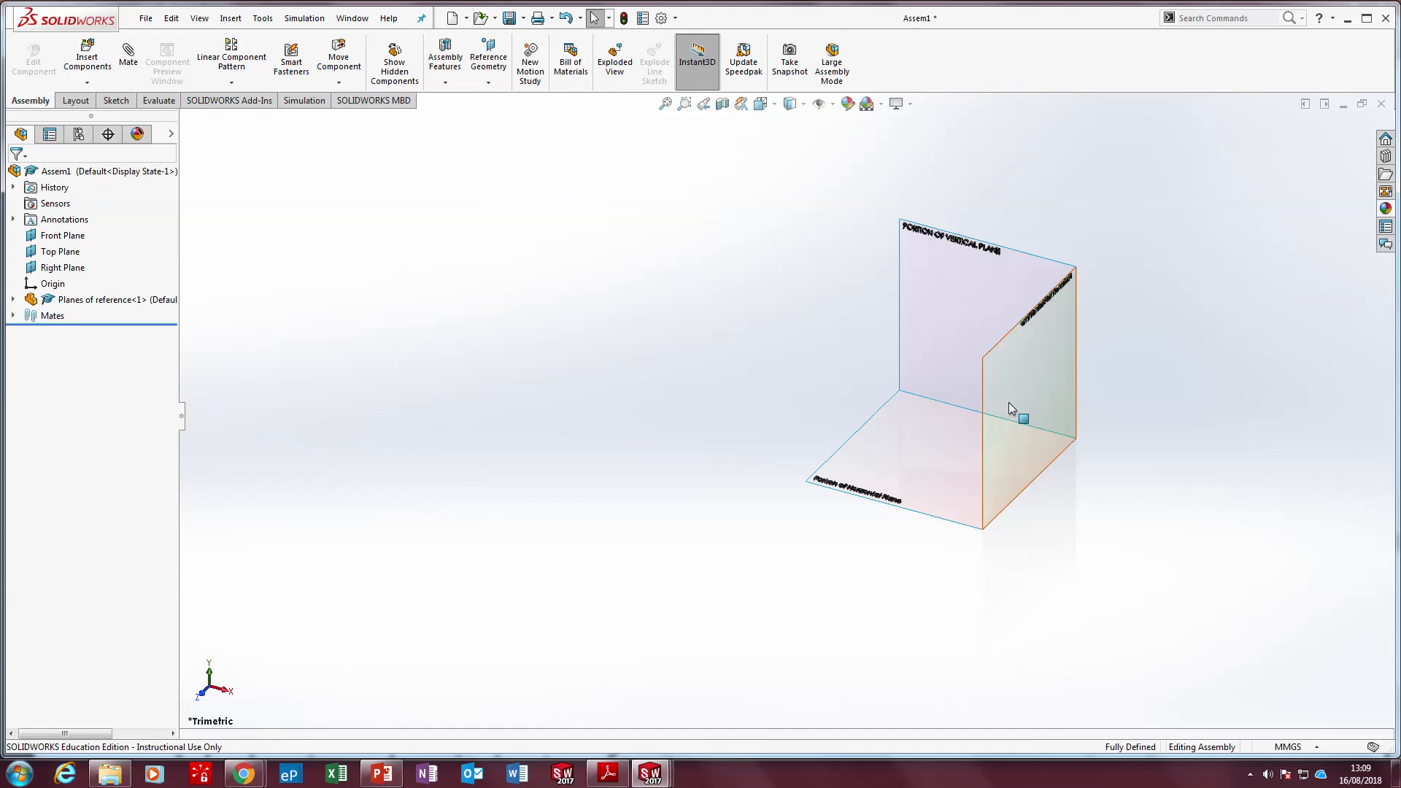
Insert the directional sign part into the assembly and place it beside the reference planes
{"action": "left_click_drag", "start_coordinate": [909, 459], "coordinate": [855, 387]}
{"action": "left_click", "coordinate": [591, 357]}
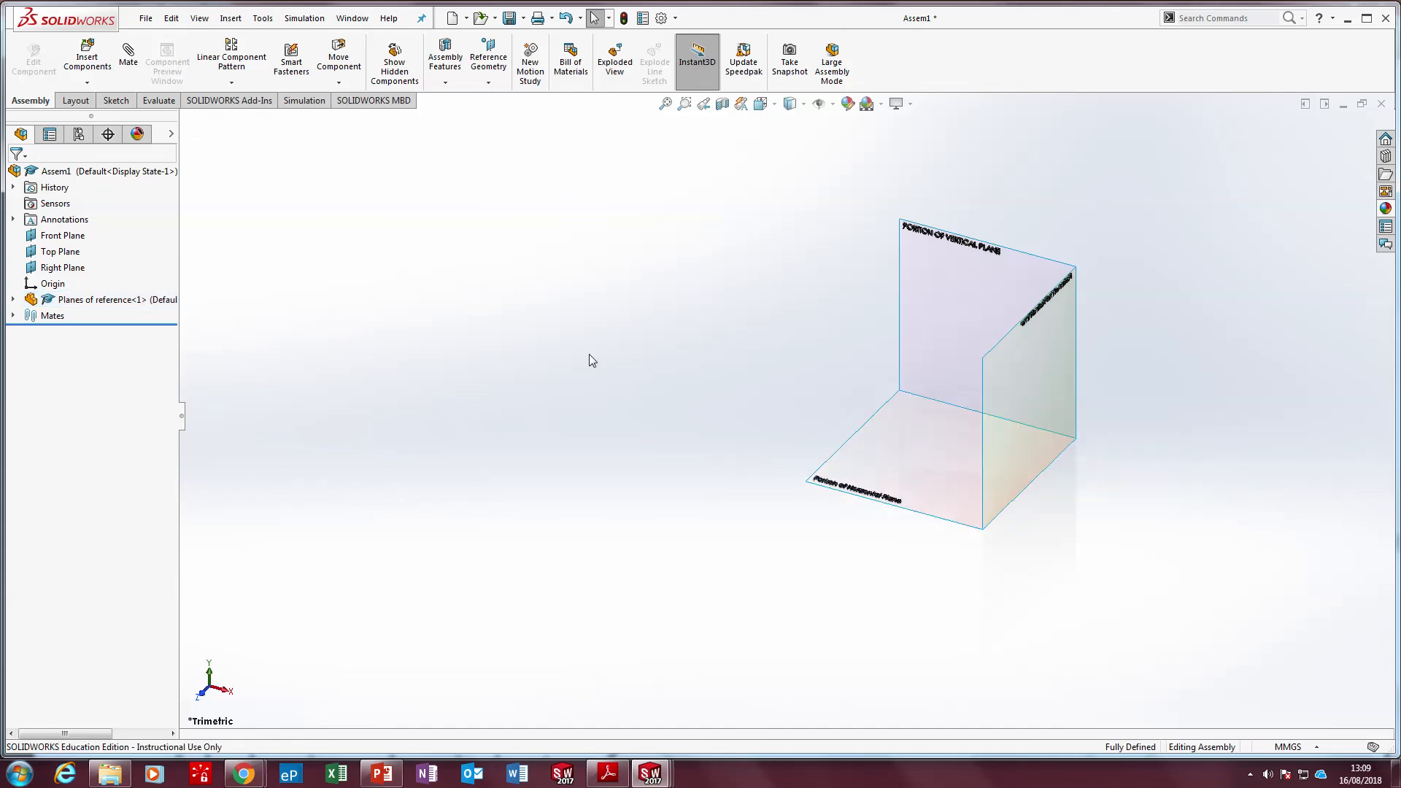
{"action": "scroll", "coordinate": [989, 421], "scroll_direction": "down", "scroll_amount": 3}
{"action": "scroll", "coordinate": [989, 421], "scroll_direction": "up", "scroll_amount": 3}
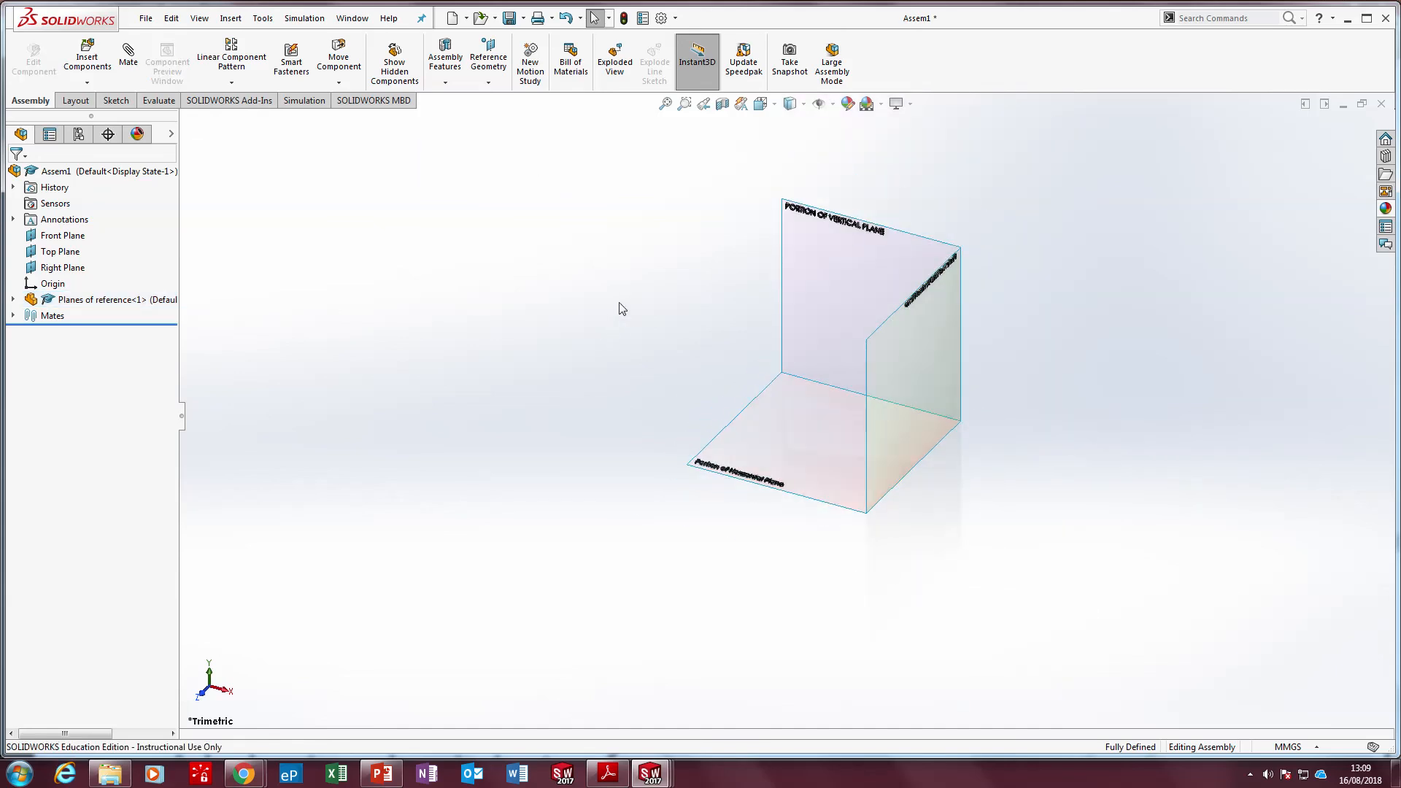
{"action": "left_click", "coordinate": [87, 61]}
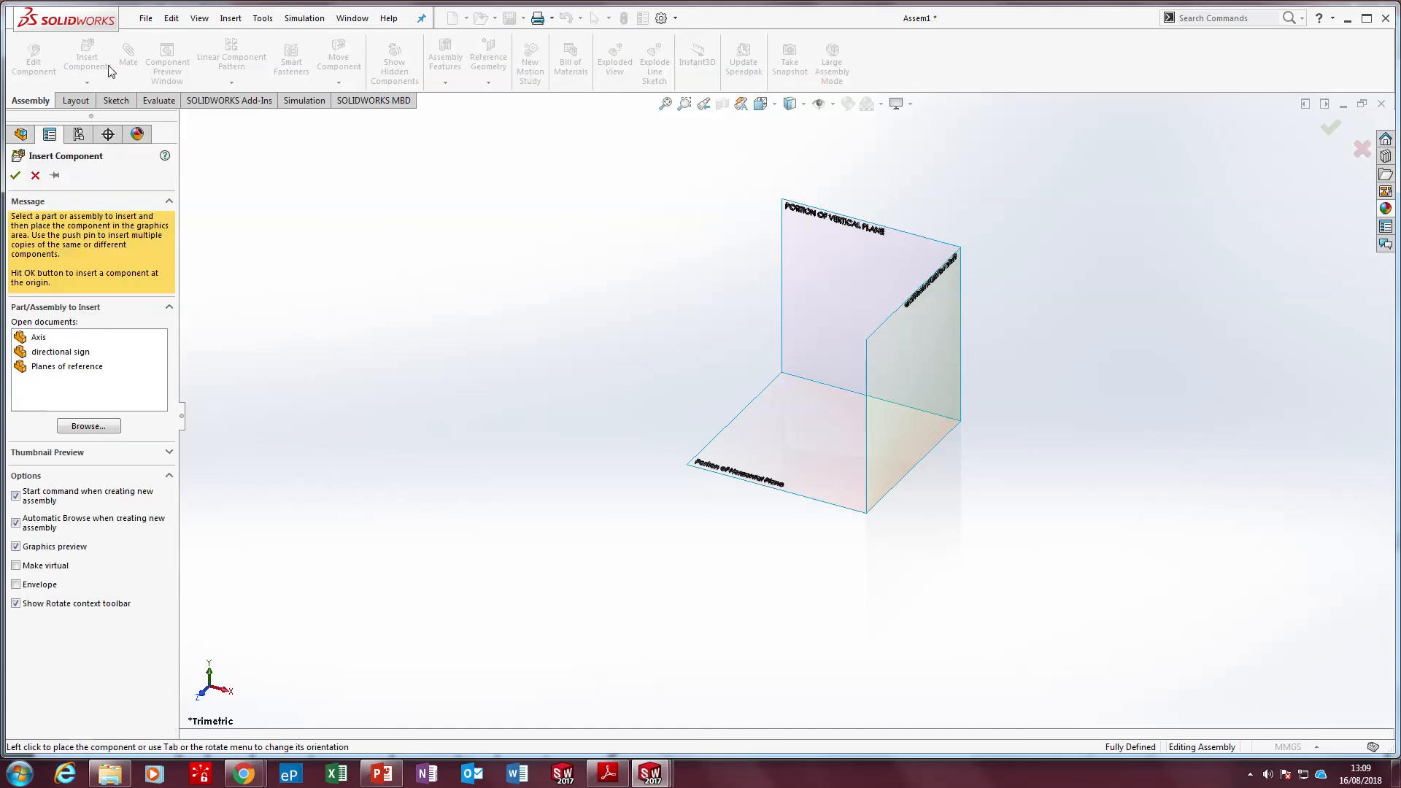
{"action": "left_click", "coordinate": [44, 351]}
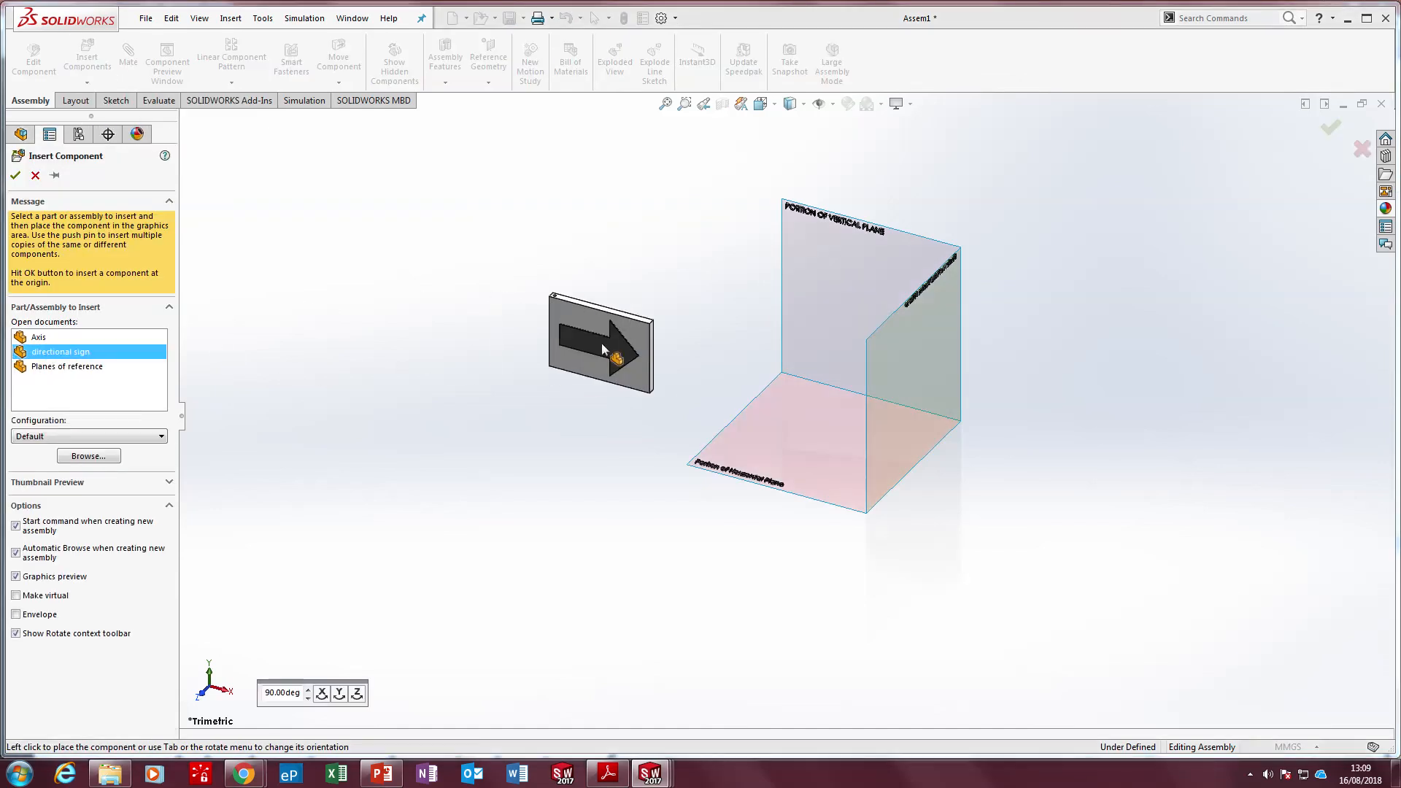
{"action": "left_click", "coordinate": [602, 350]}
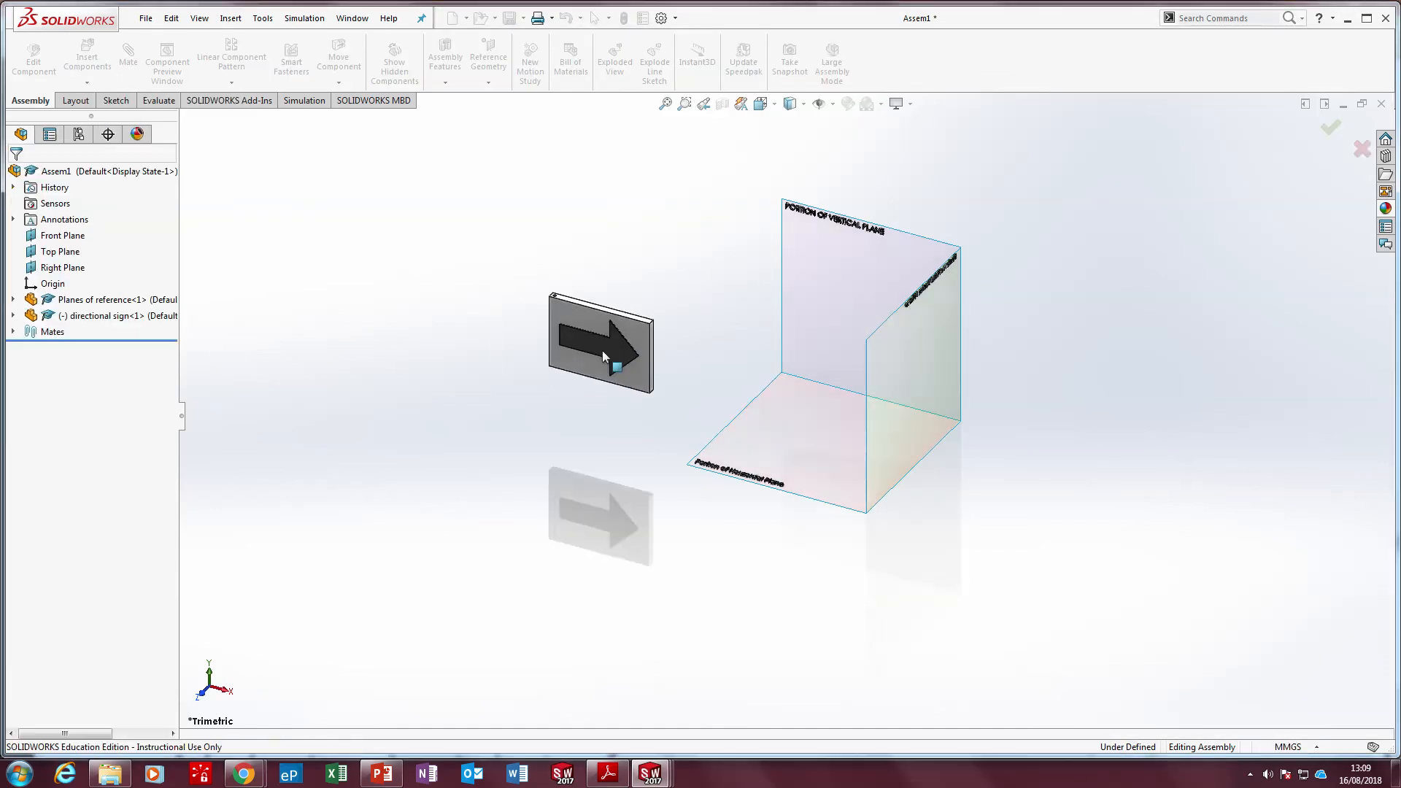
{"action": "scroll", "coordinate": [620, 372], "scroll_direction": "down", "scroll_amount": 5}
{"action": "left_click_drag", "start_coordinate": [629, 290], "coordinate": [731, 243]}
{"action": "scroll", "coordinate": [566, 321], "scroll_direction": "up", "scroll_amount": 4}
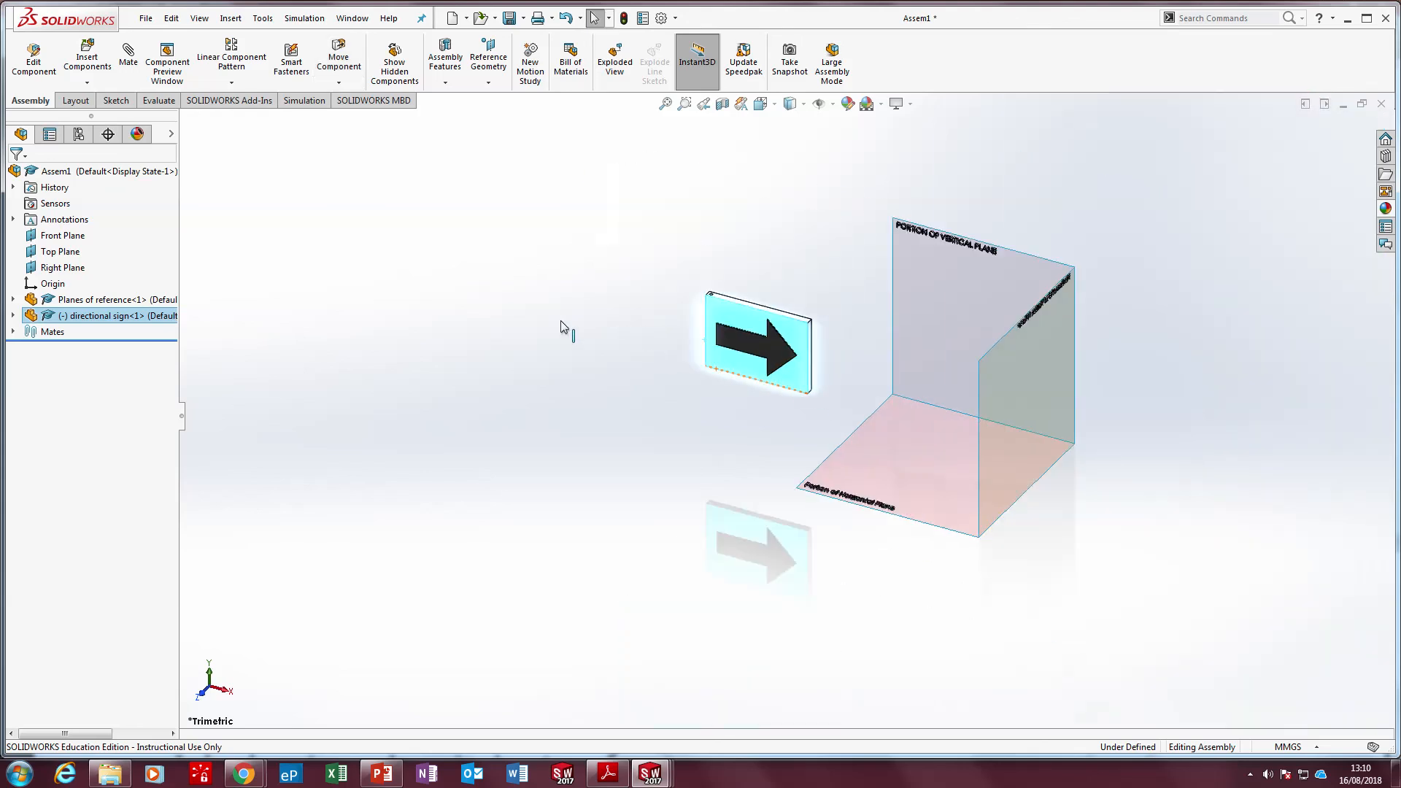
Insert the Axis part and place it upright beside the directional sign
{"action": "left_click", "coordinate": [87, 58]}
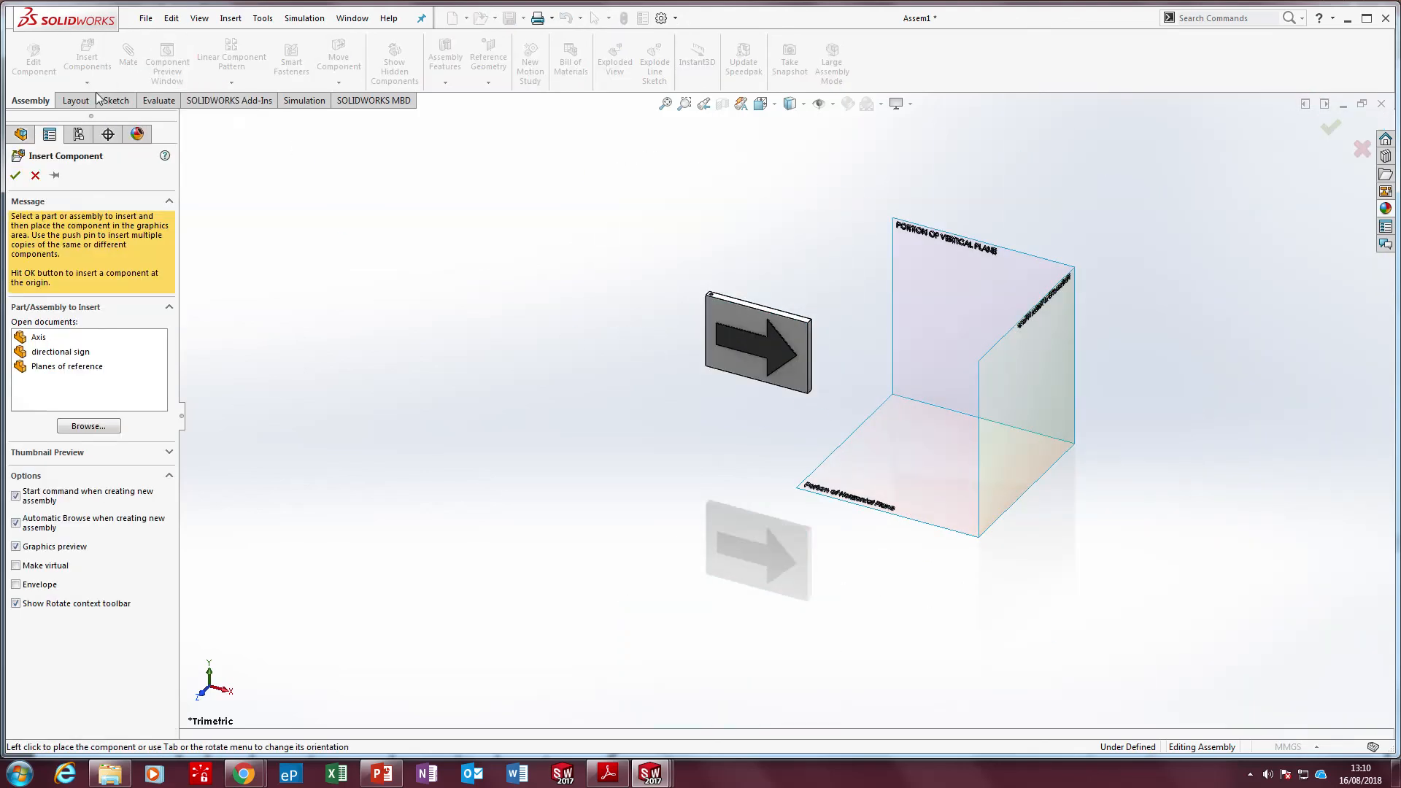
{"action": "left_click", "coordinate": [40, 337]}
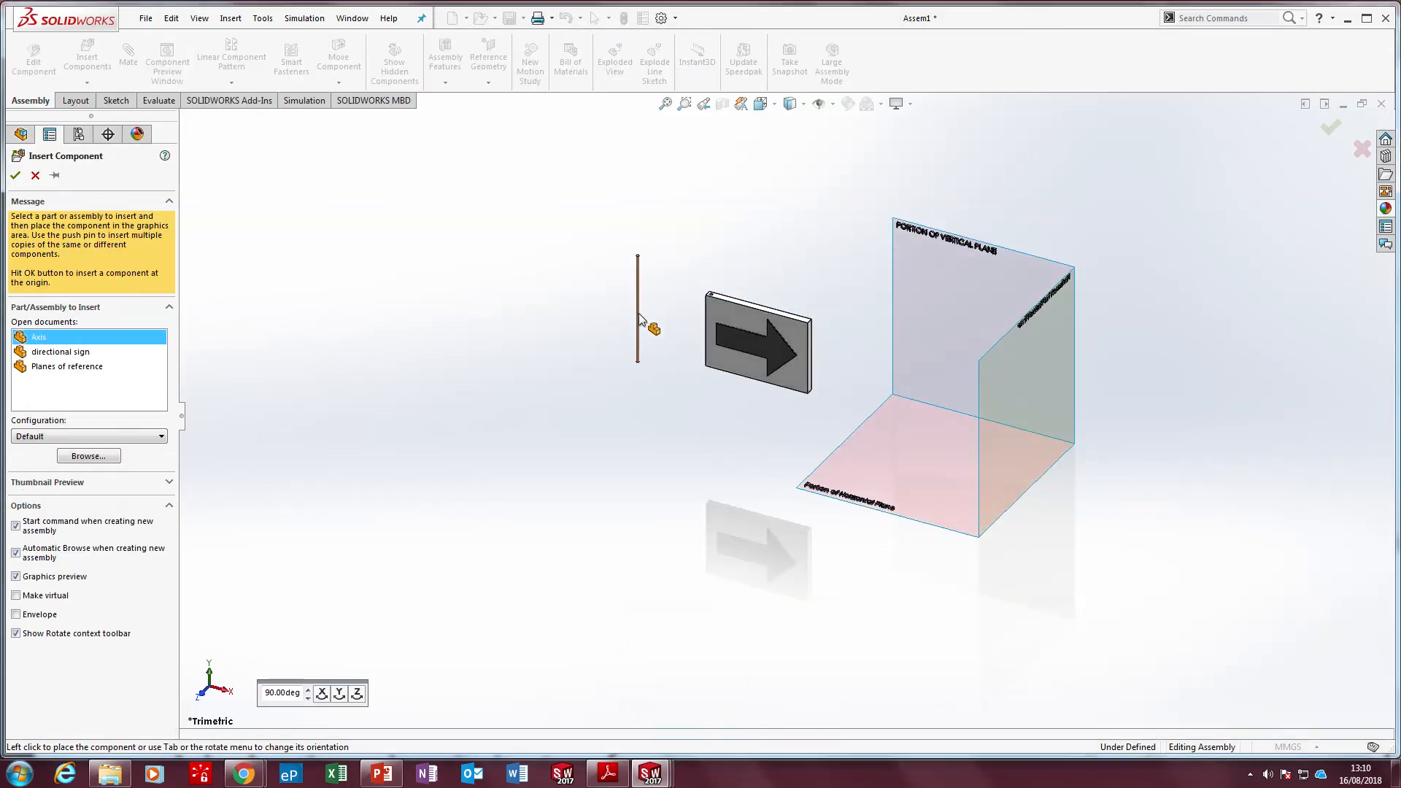
{"action": "left_click", "coordinate": [639, 318]}
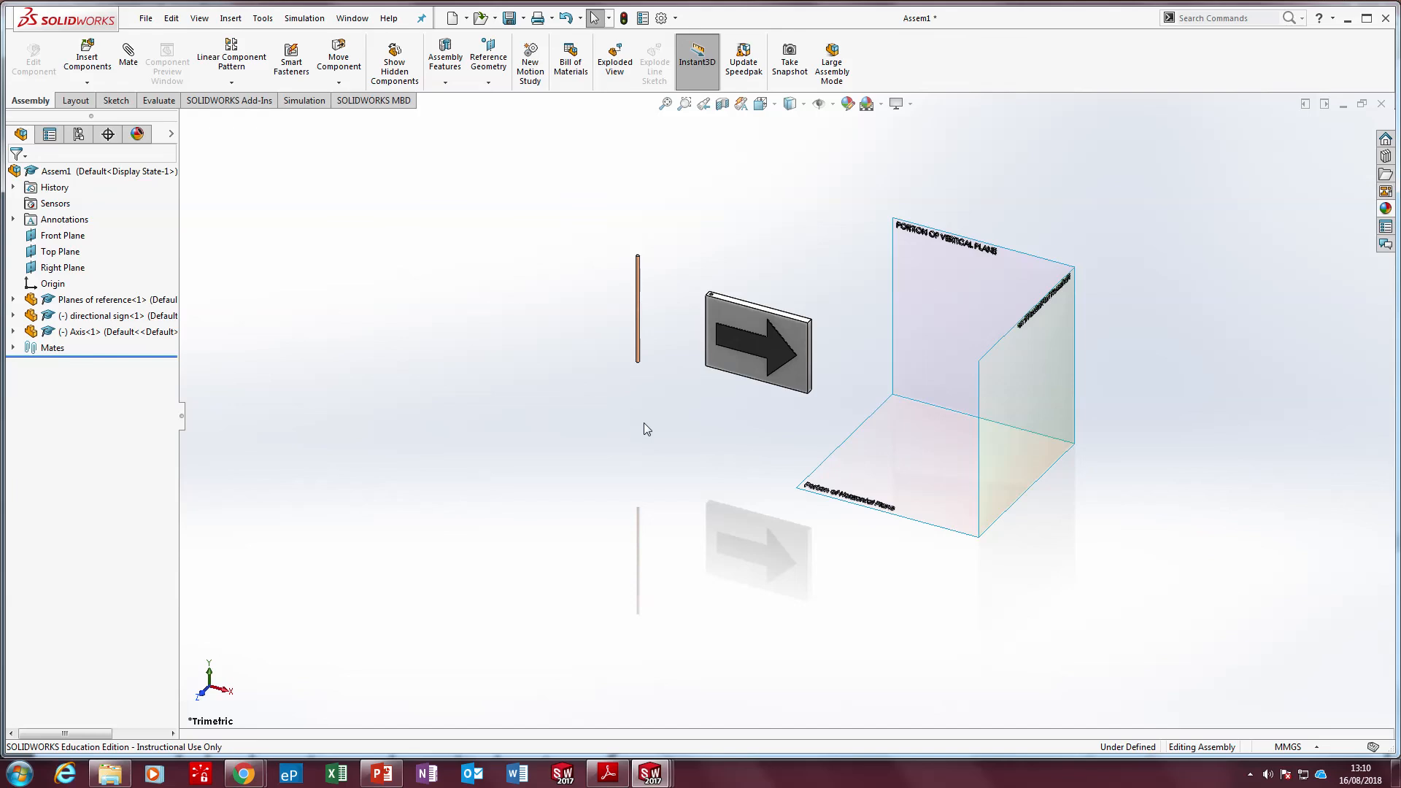
Add a coincident mate between the Axis rod's bottom end face and the Portion of Horizontal Plane surface
{"action": "middle_click_drag", "start_coordinate": [643, 422], "coordinate": [647, 121]}
{"action": "scroll", "coordinate": [638, 364], "scroll_direction": "down", "scroll_amount": 10}
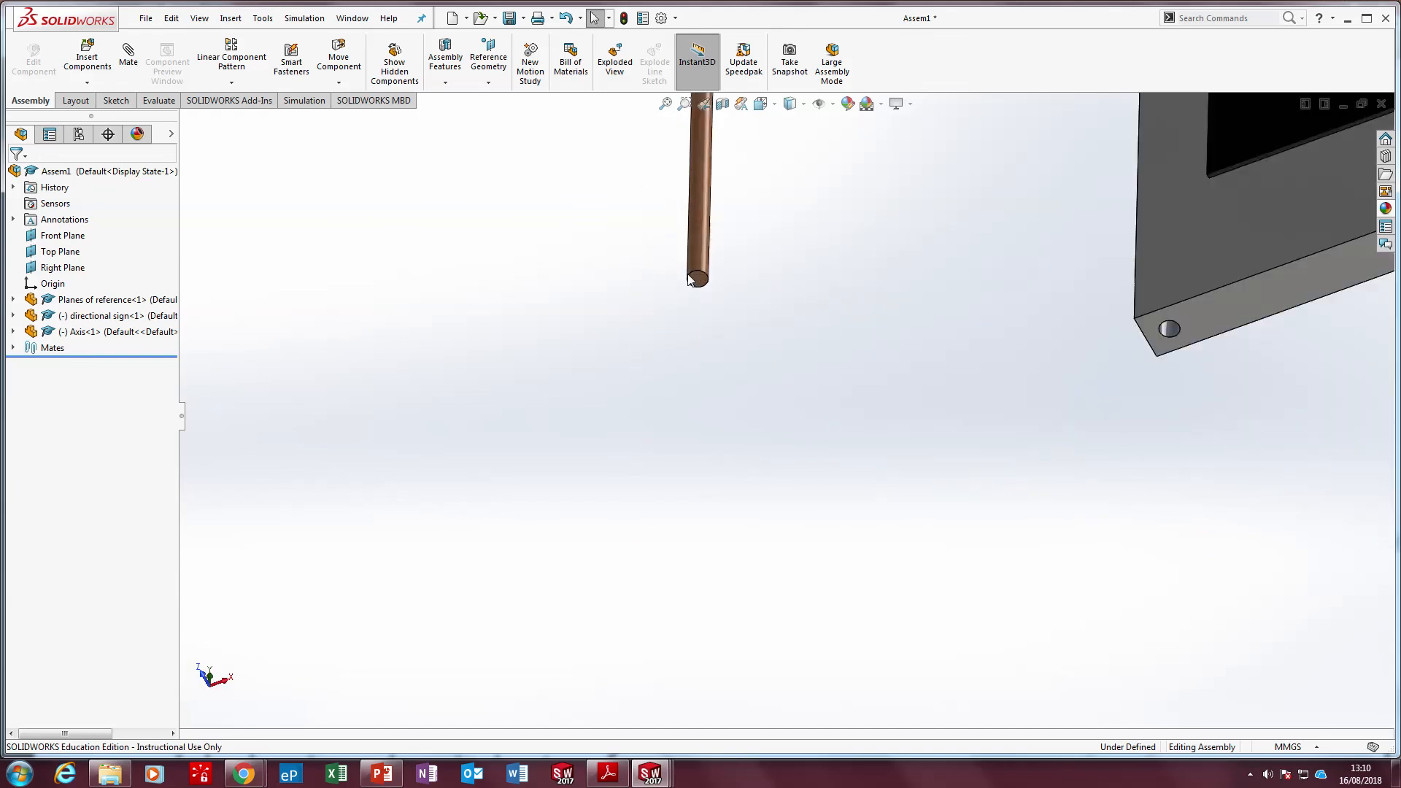
{"action": "left_click", "coordinate": [750, 339]}
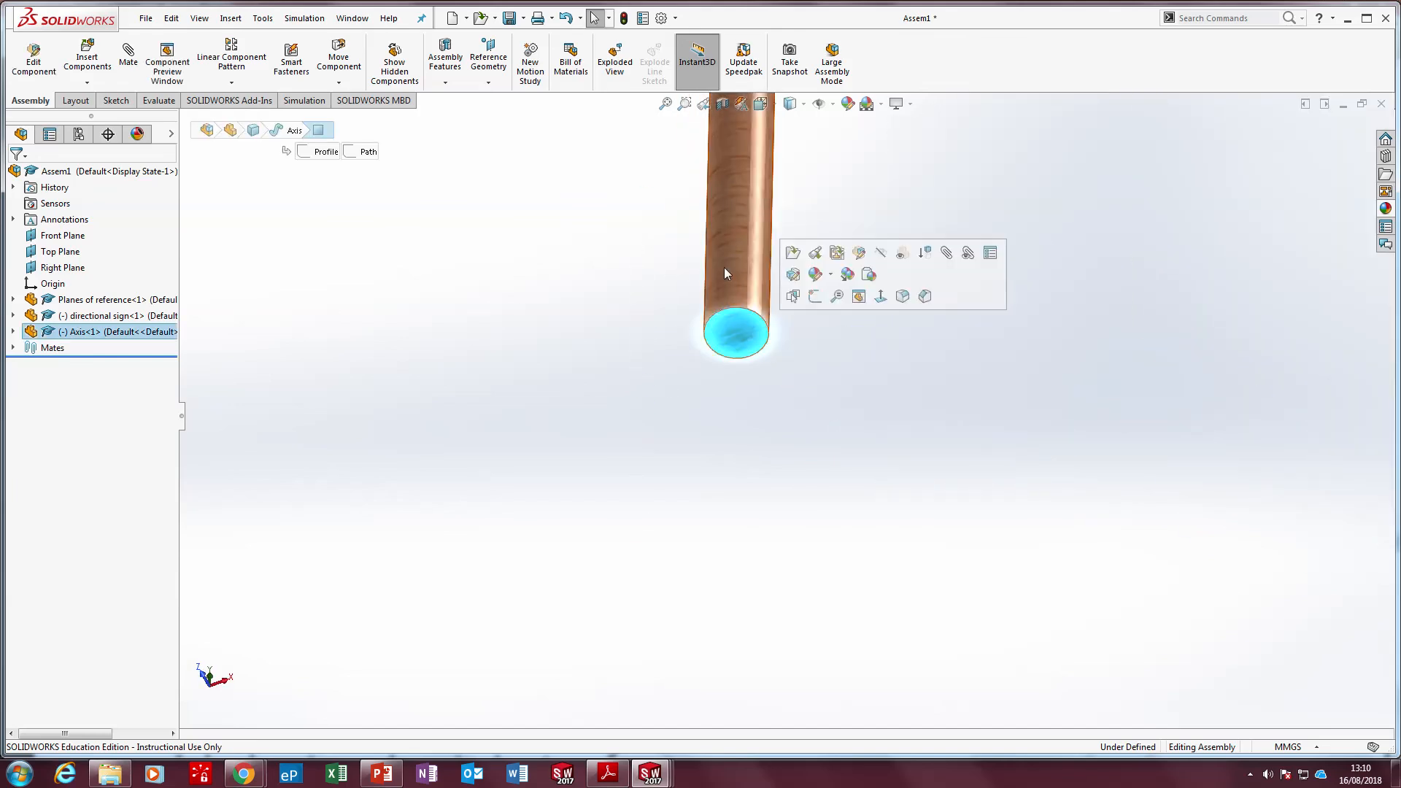
{"action": "left_click", "coordinate": [131, 58]}
{"action": "scroll", "coordinate": [700, 500], "scroll_direction": "up", "scroll_amount": 8}
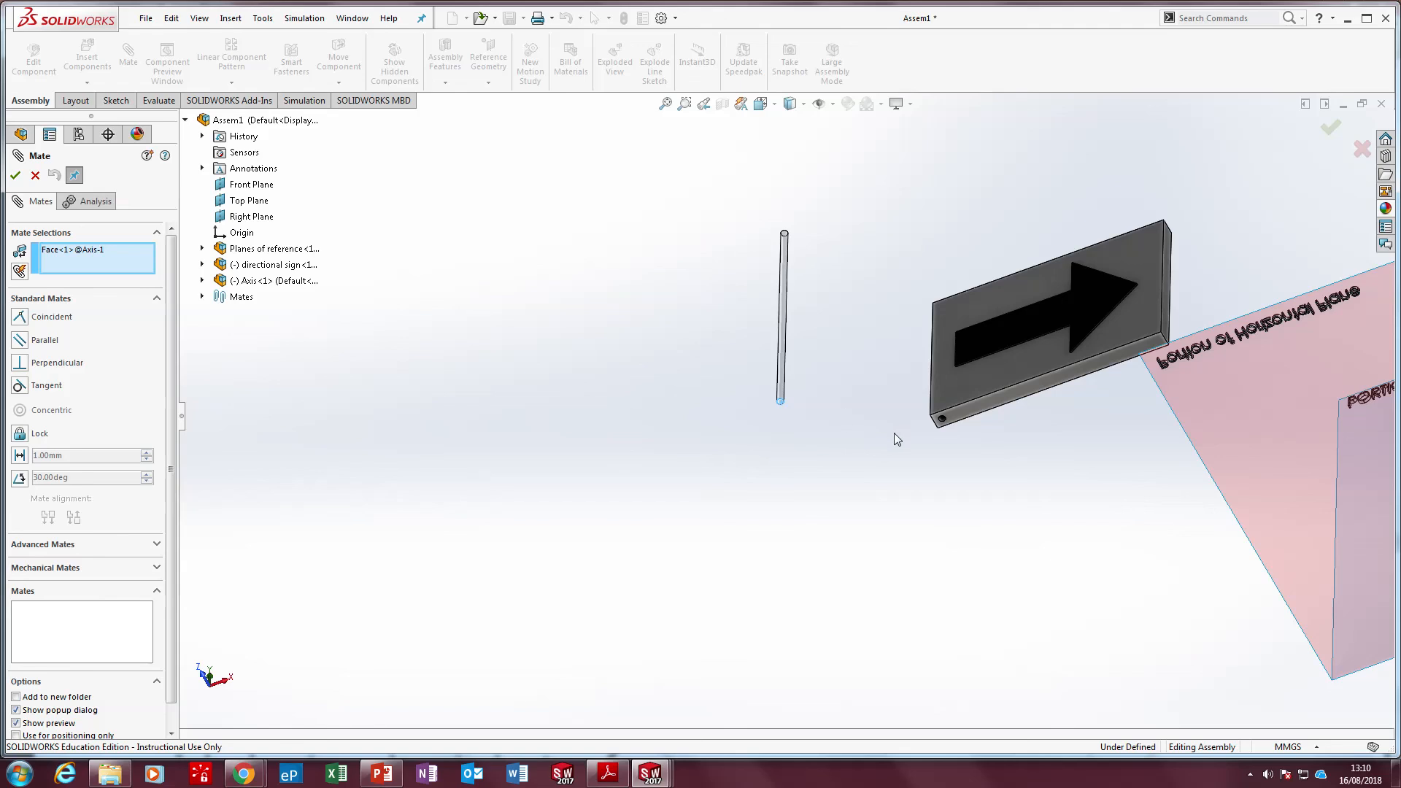
{"action": "middle_click_drag", "start_coordinate": [894, 435], "coordinate": [905, 675]}
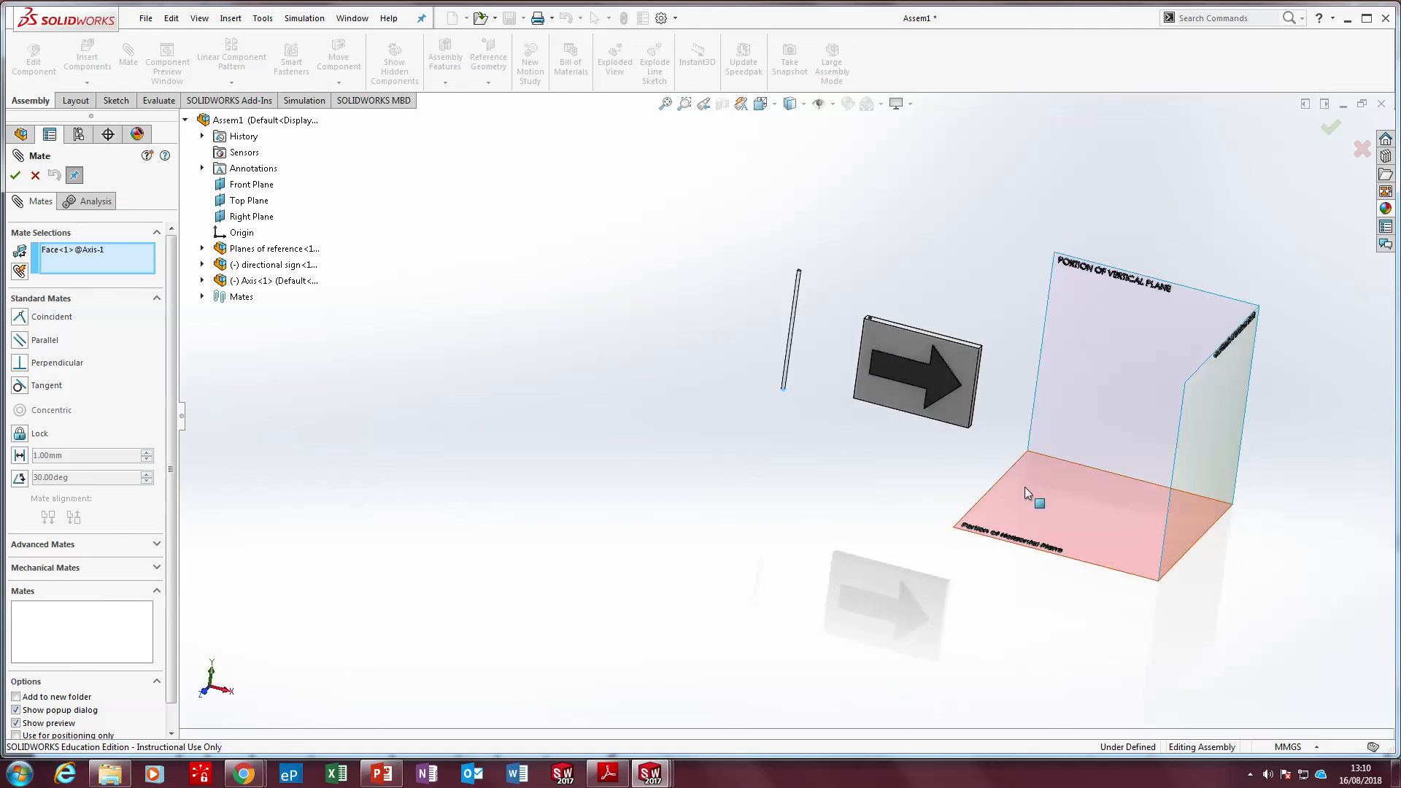
{"action": "left_click", "coordinate": [1016, 500]}
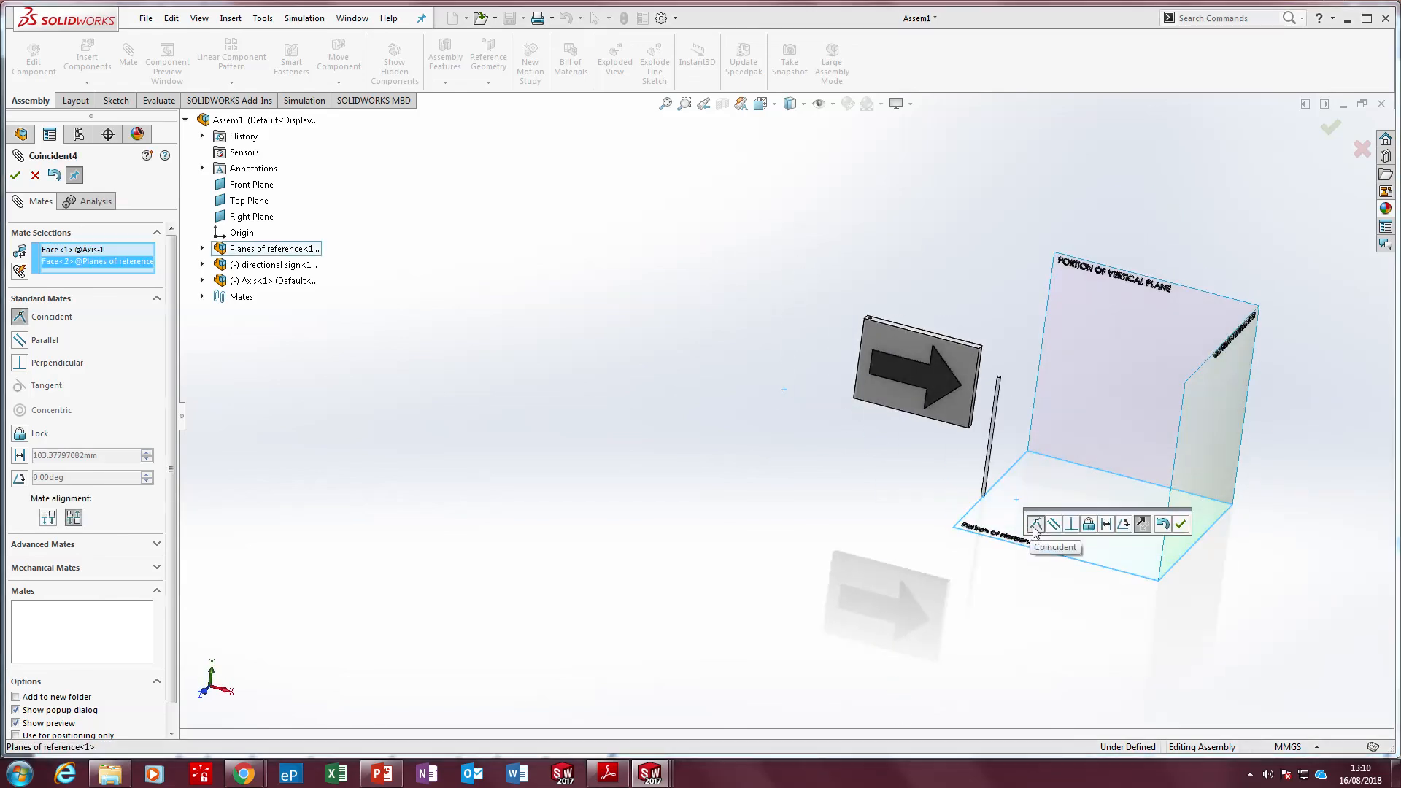
{"action": "left_click", "coordinate": [1181, 524]}
Define a distance mate of 180 mm between the Axis rod's cylindrical face and the Portion of End Vertical Plane surface
{"action": "scroll", "coordinate": [970, 460], "scroll_direction": "down", "scroll_amount": 5}
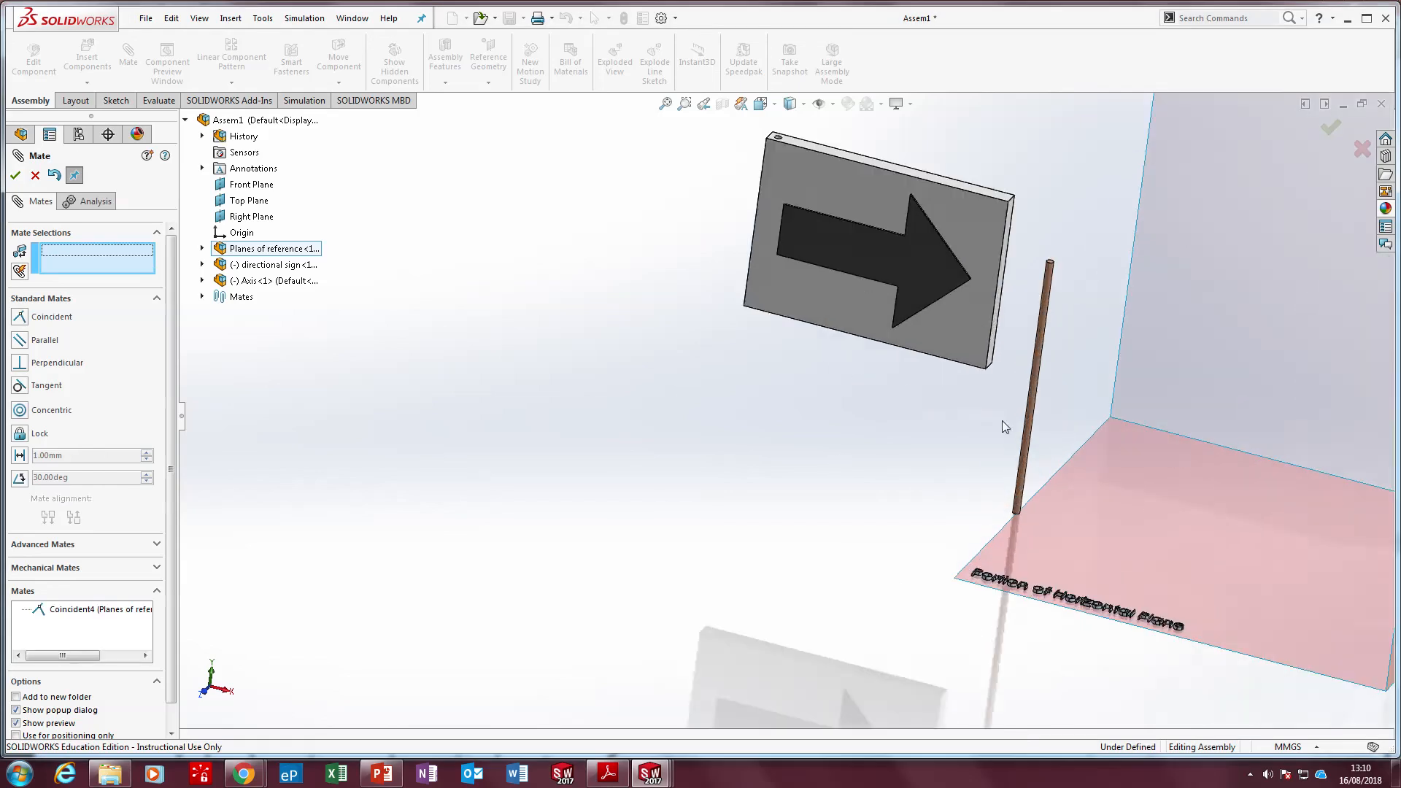
{"action": "scroll", "coordinate": [1075, 311], "scroll_direction": "down", "scroll_amount": 3}
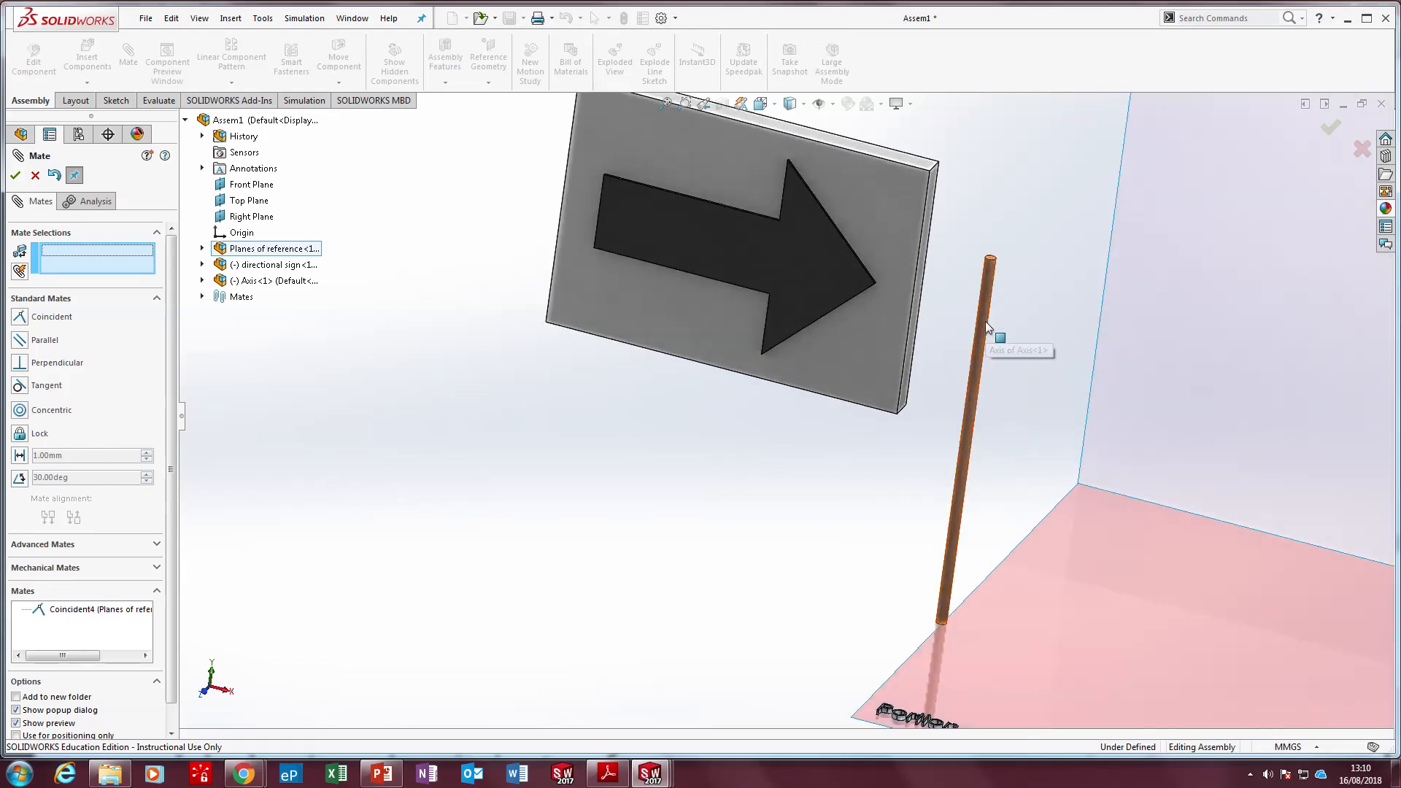
{"action": "scroll", "coordinate": [985, 321], "scroll_direction": "up", "scroll_amount": 4}
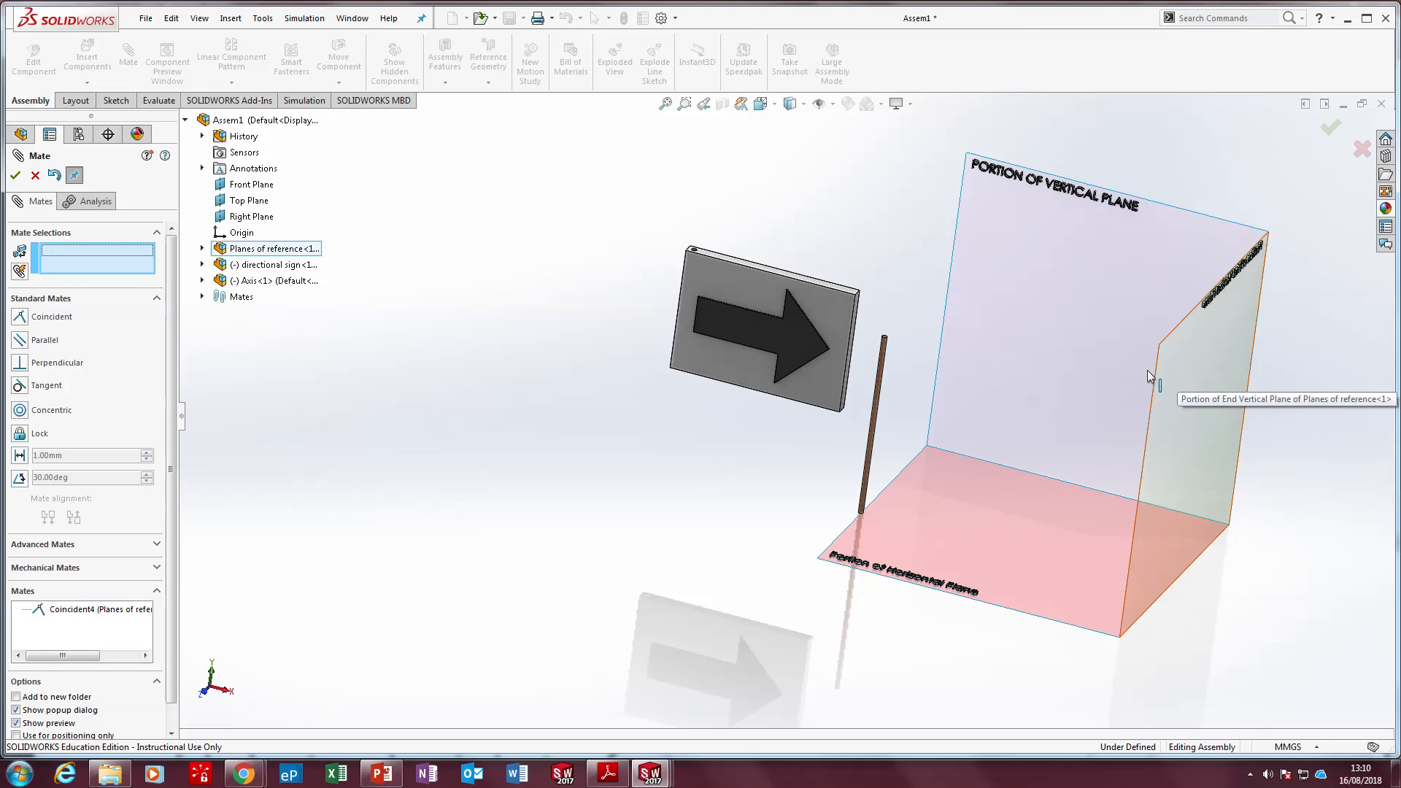
{"action": "left_click", "coordinate": [880, 406]}
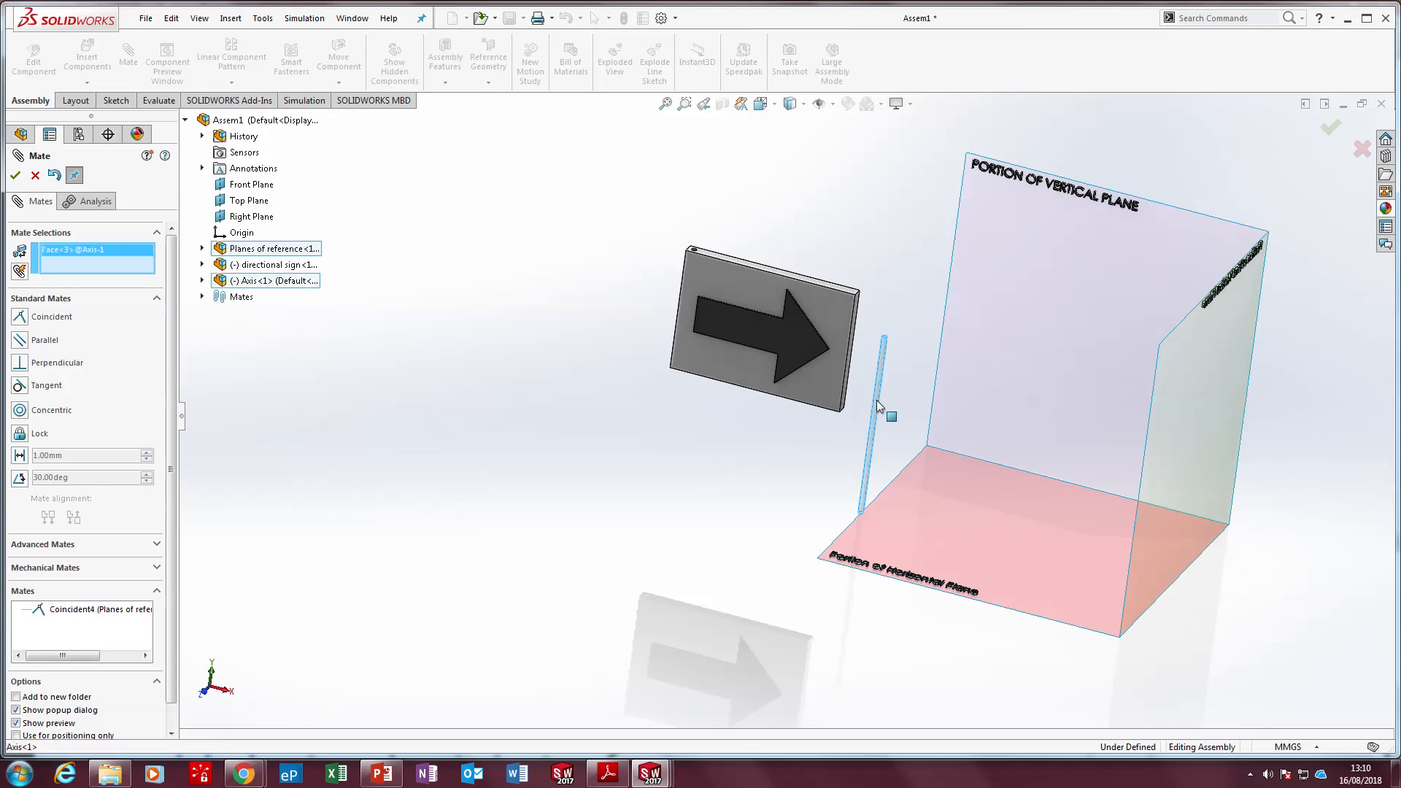
{"action": "left_click", "coordinate": [1163, 367]}
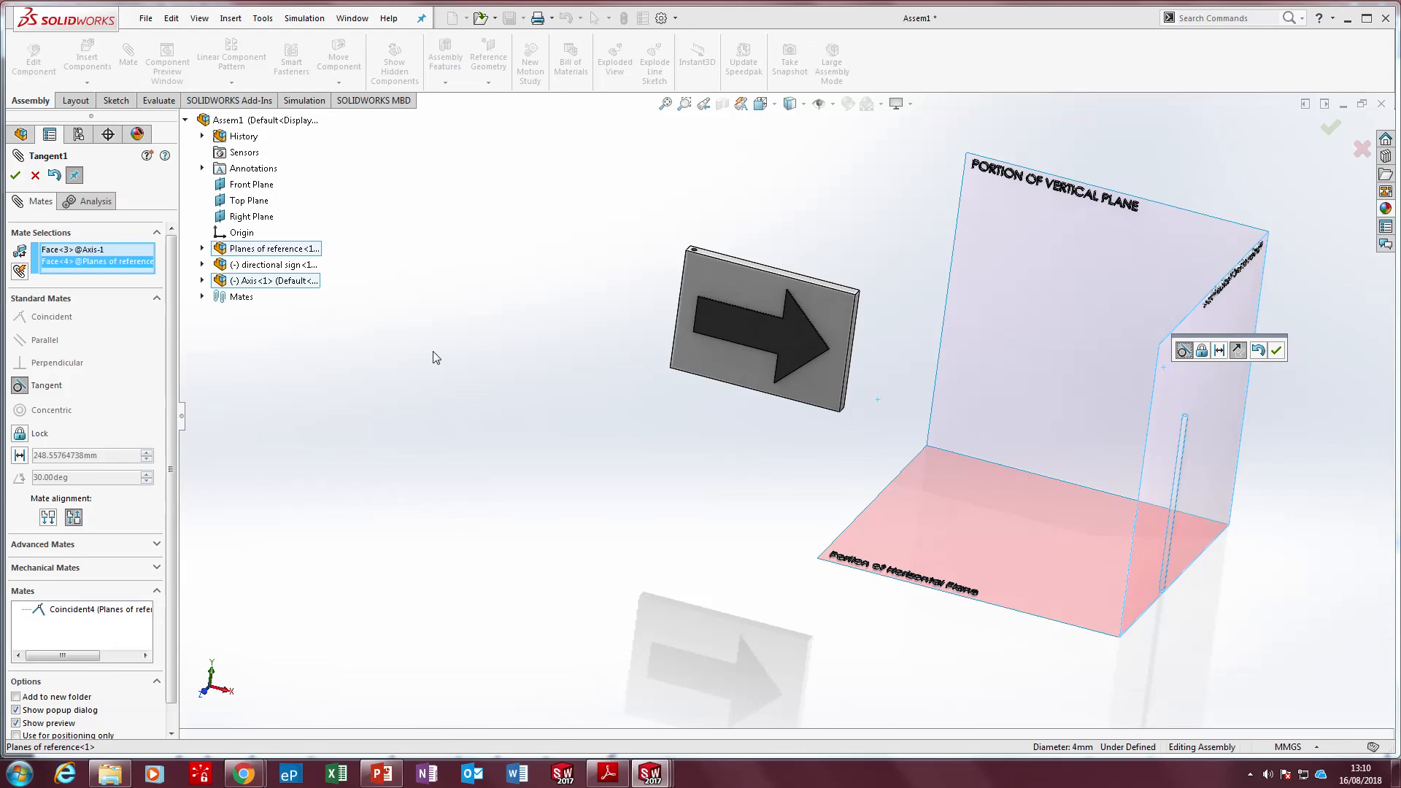
{"action": "left_click", "coordinate": [25, 455]}
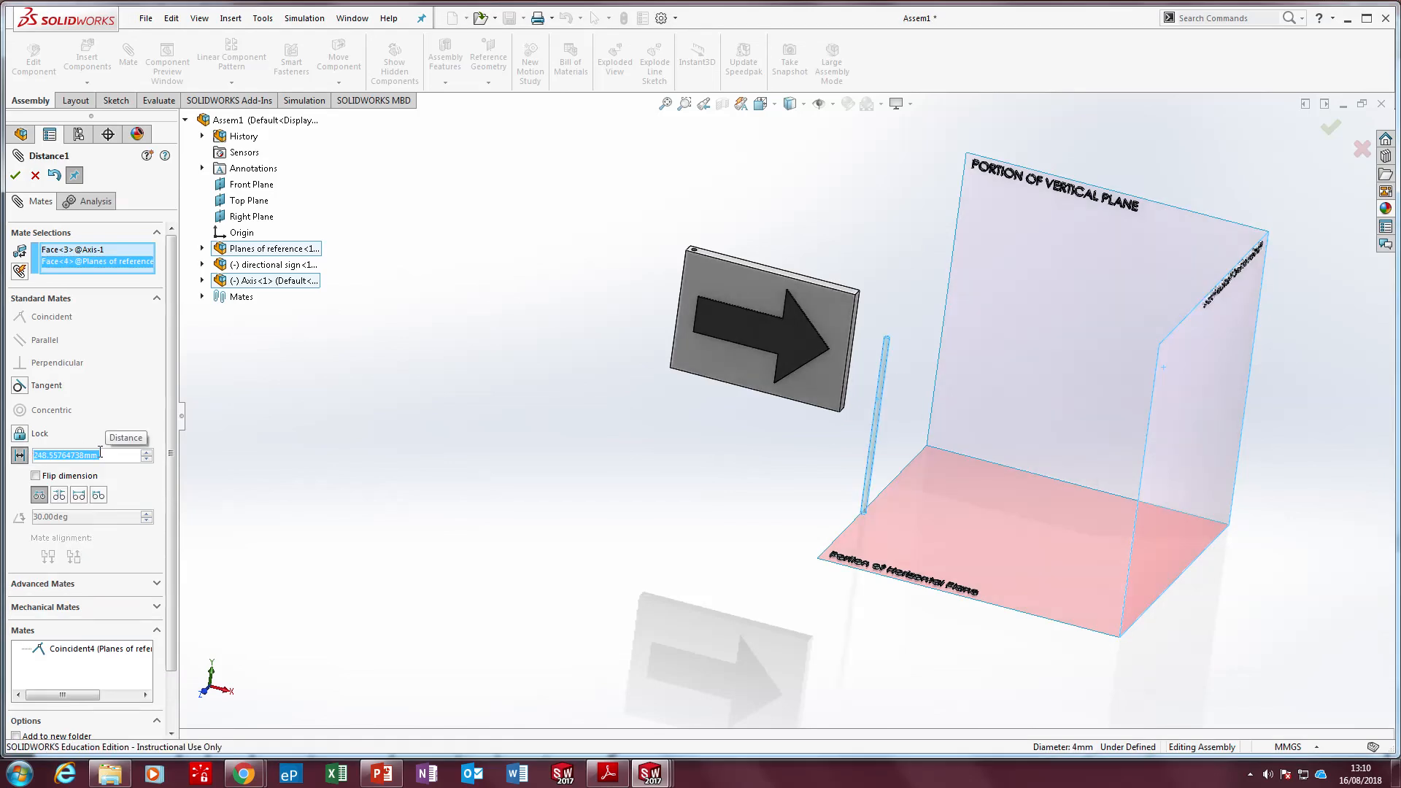
{"action": "type", "text": "22"}
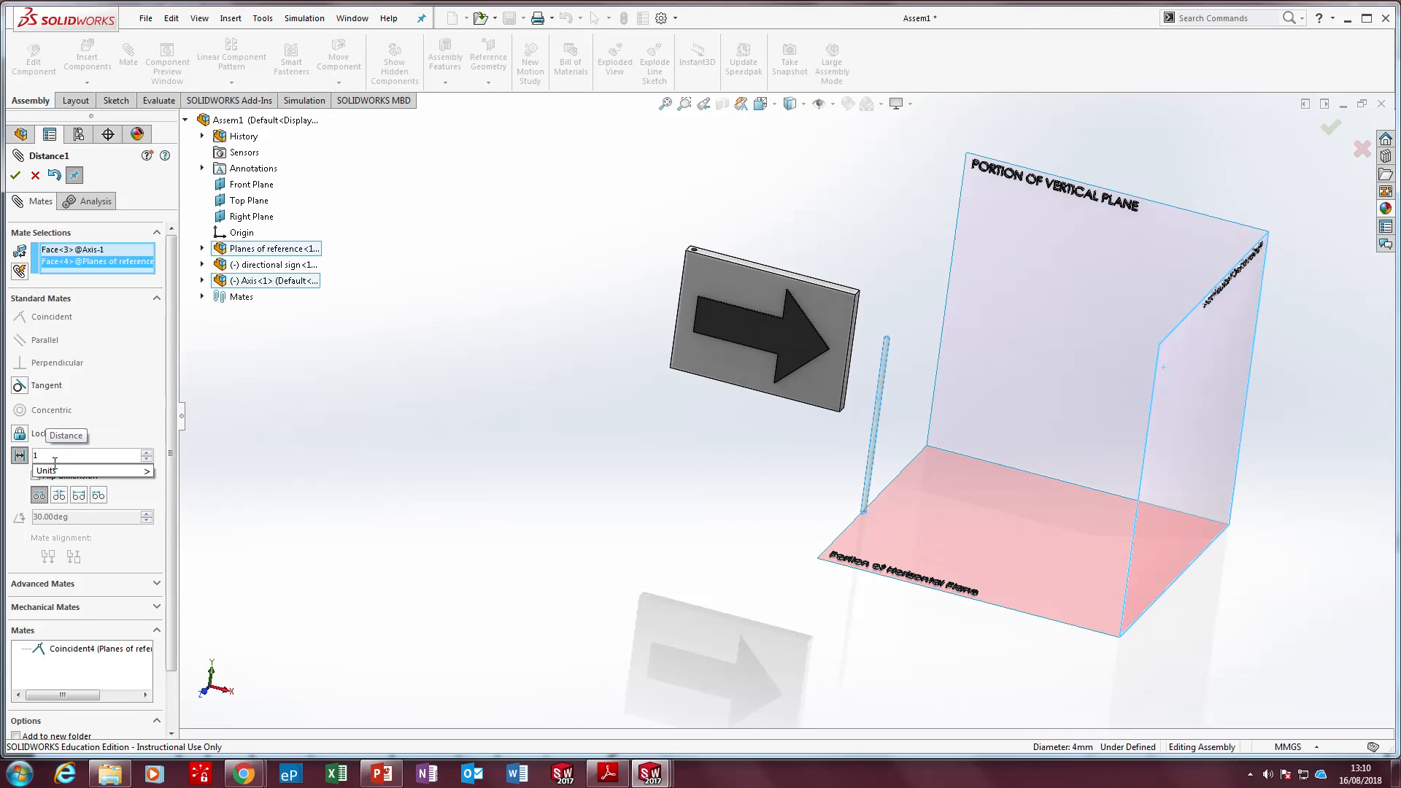
{"action": "type", "text": "80"}
{"action": "key", "text": "Return"}
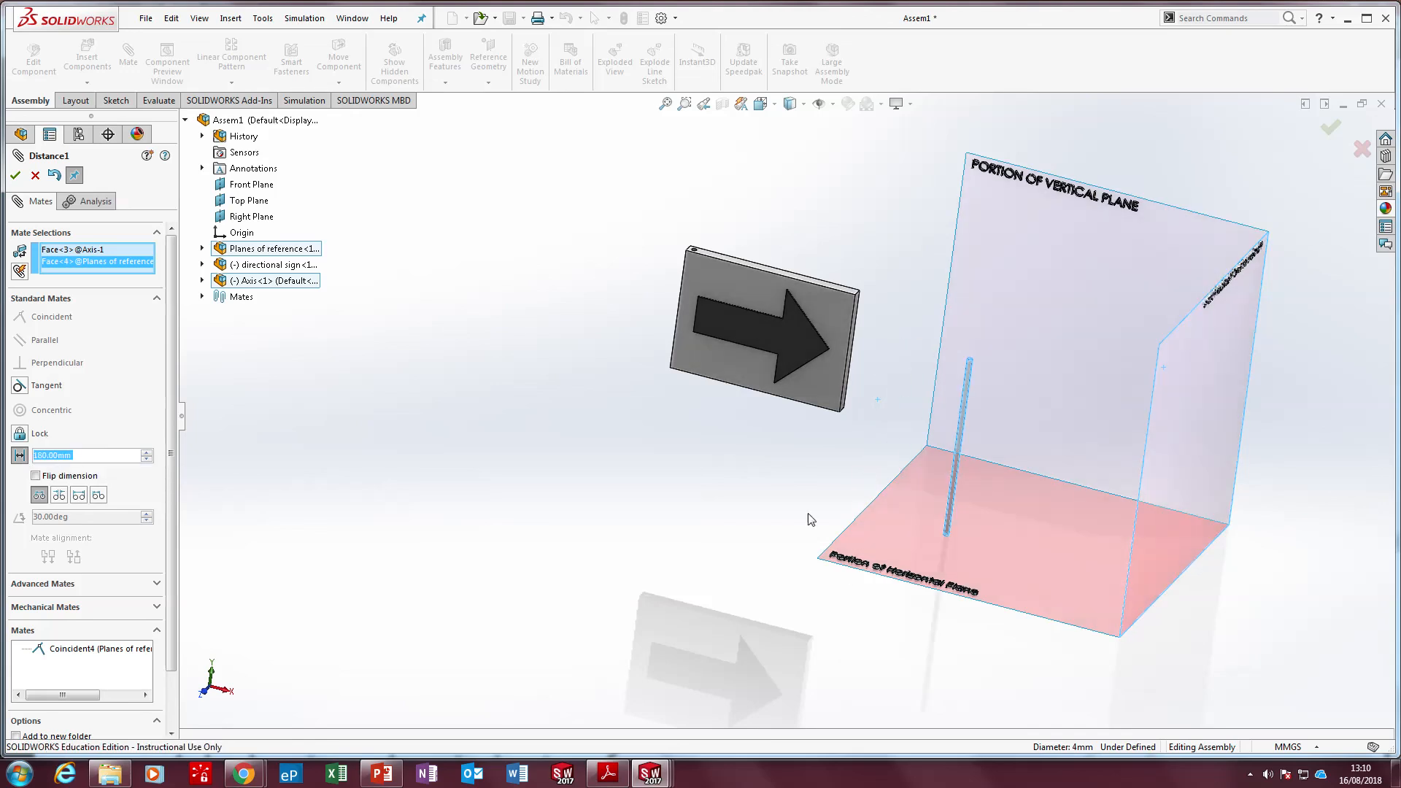
Set the distance between the Axis rod and the end vertical plane to 150 mm and accept the mate
{"action": "middle_click_drag", "start_coordinate": [961, 461], "coordinate": [982, 436]}
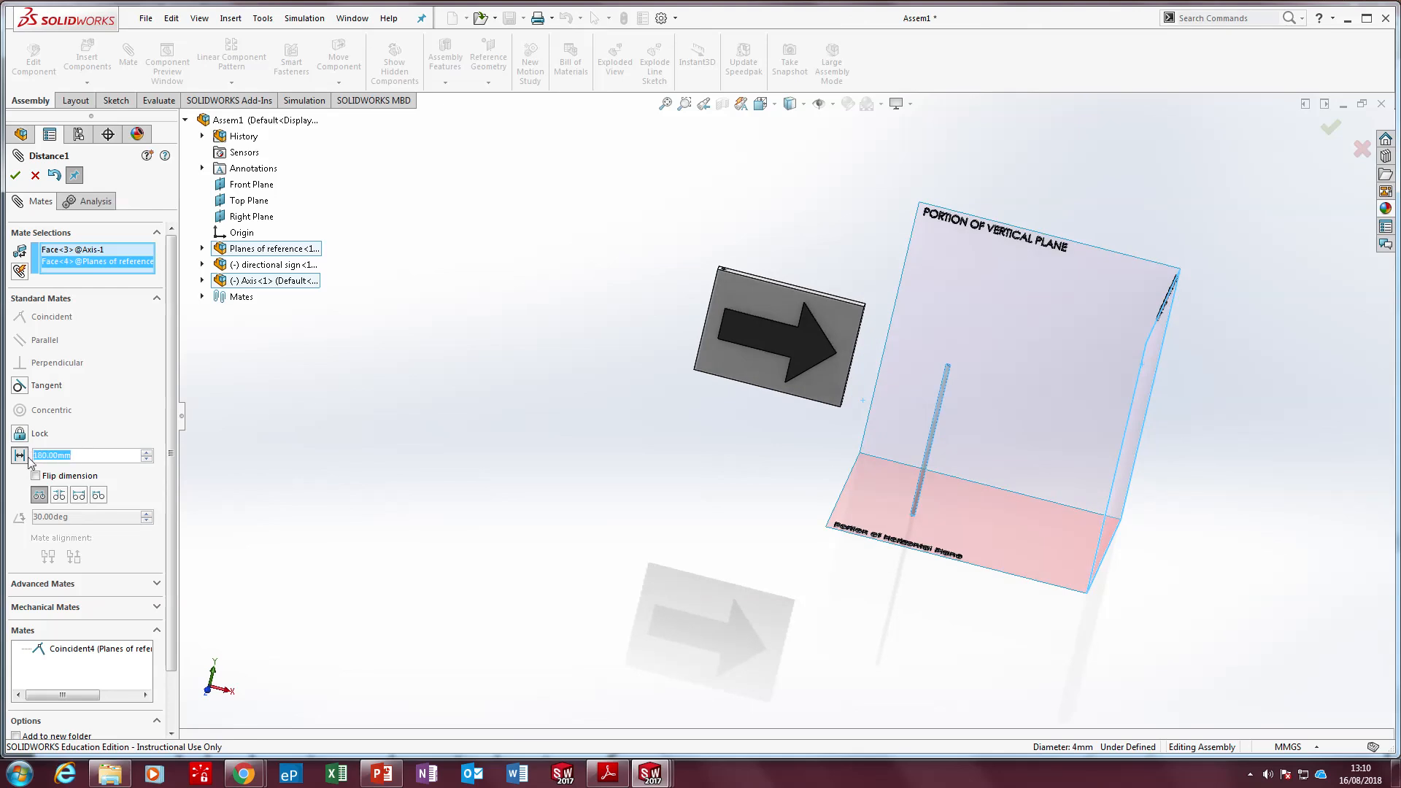
{"action": "type", "text": "150"}
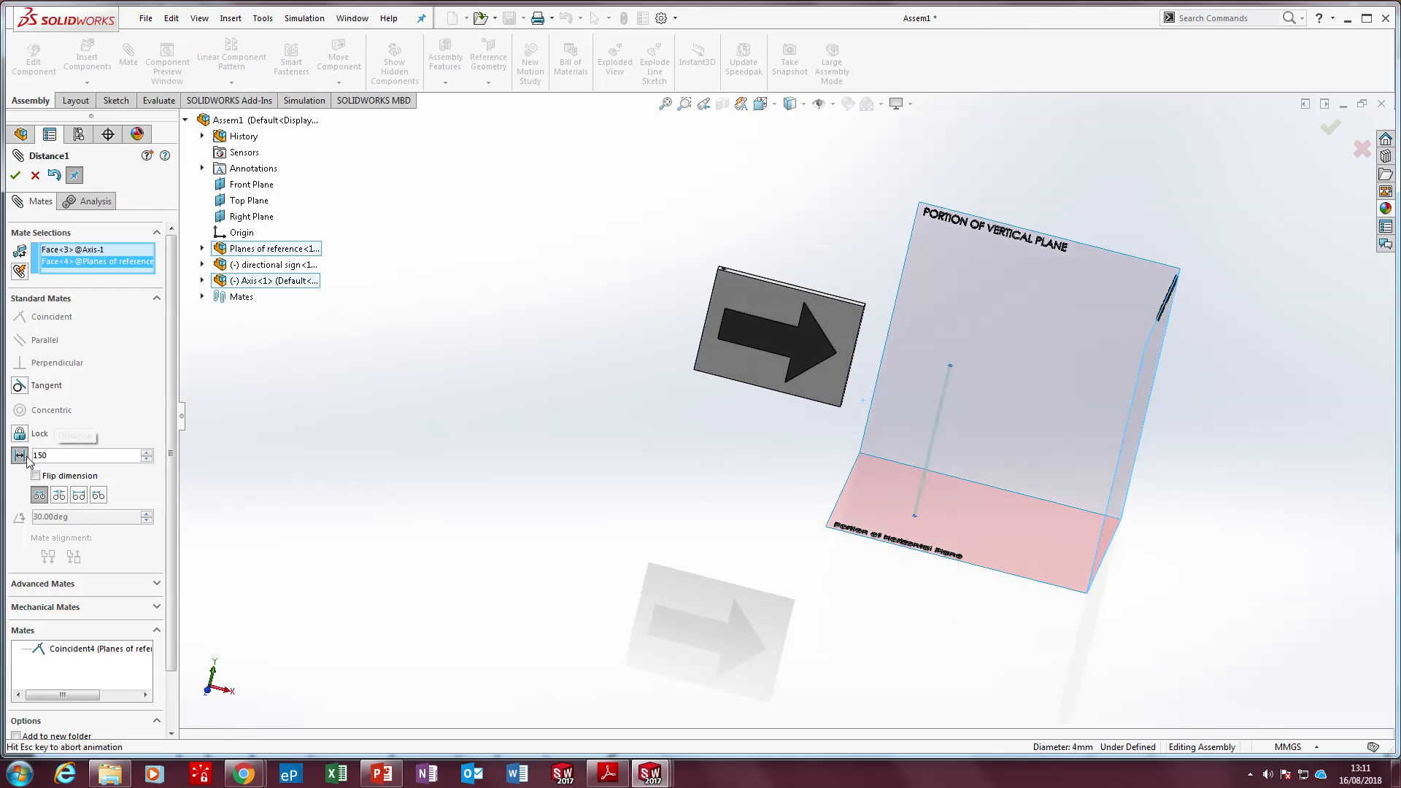
{"action": "key", "text": "Return"}
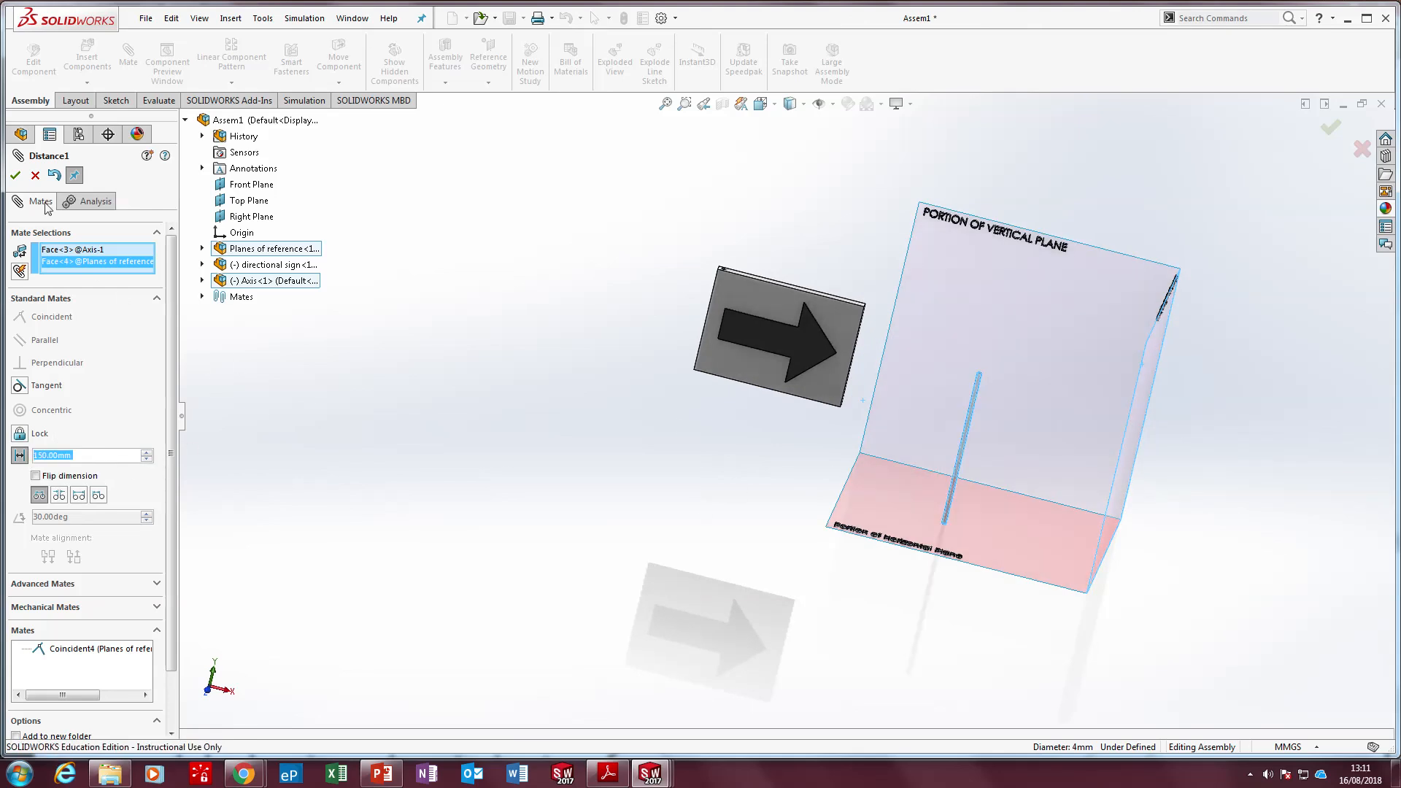
{"action": "left_click", "coordinate": [15, 175]}
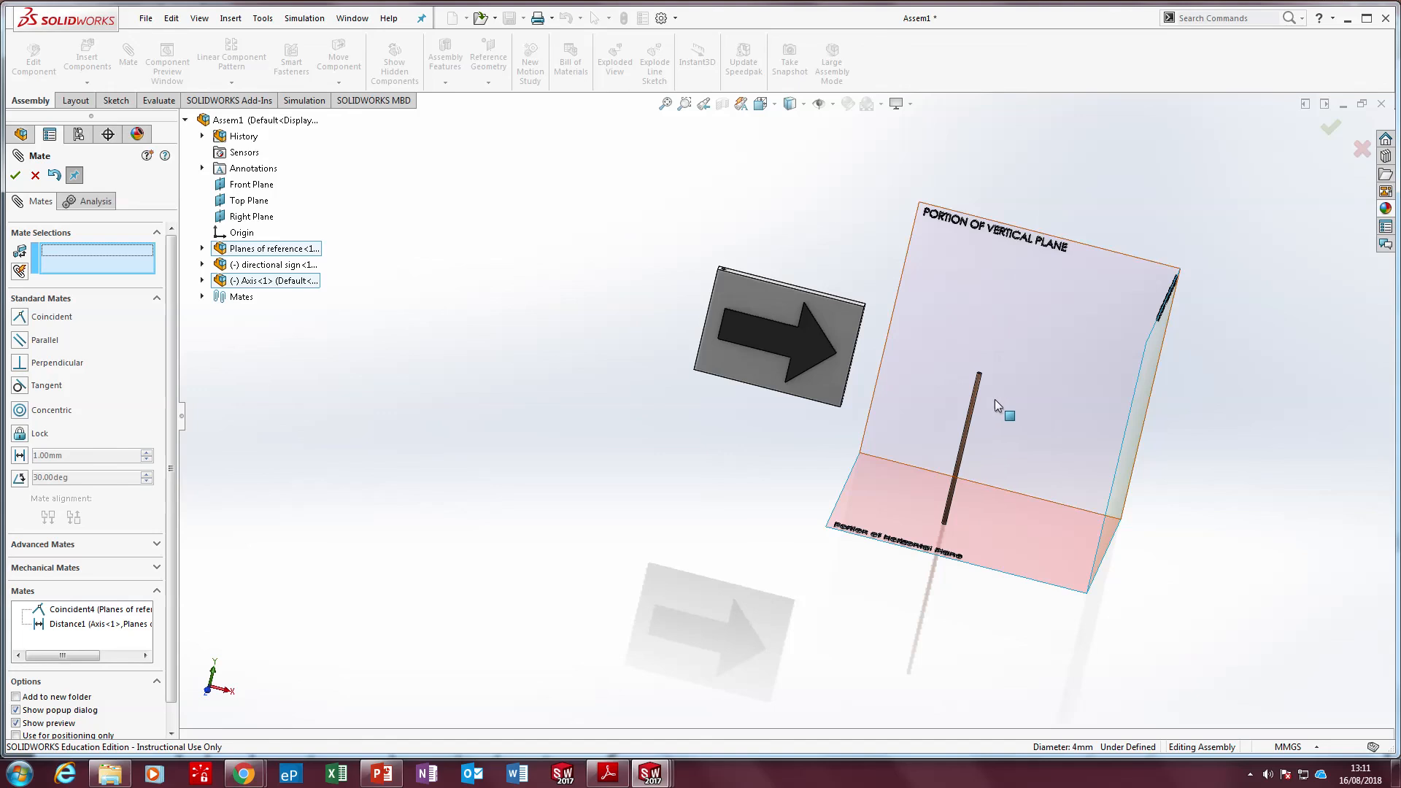
{"action": "scroll", "coordinate": [995, 400], "scroll_direction": "down", "scroll_amount": 4}
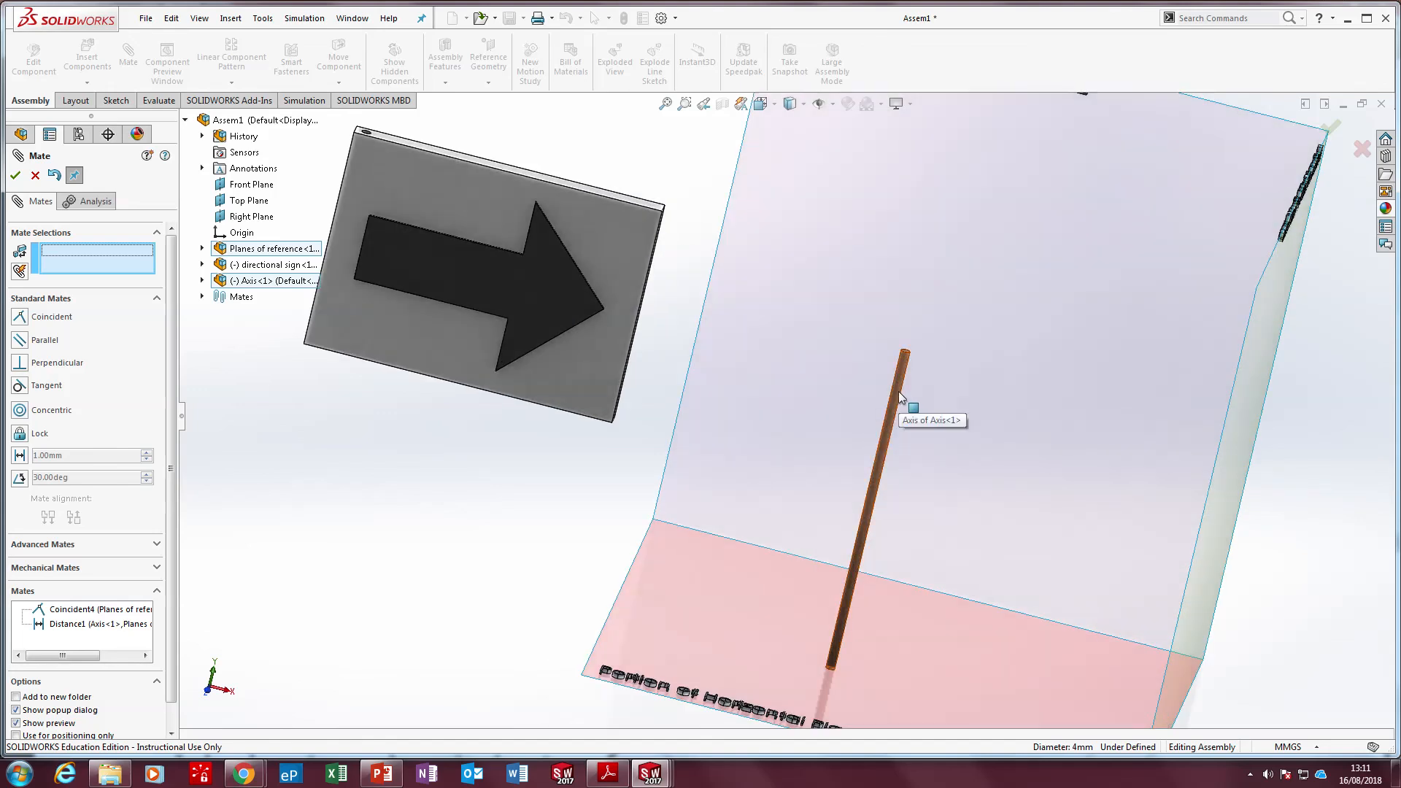
Add a 100 mm distance mate between the Axis rod's cylindrical face and the Portion of Vertical Plane surface, and finish mating
{"action": "left_click", "coordinate": [898, 394]}
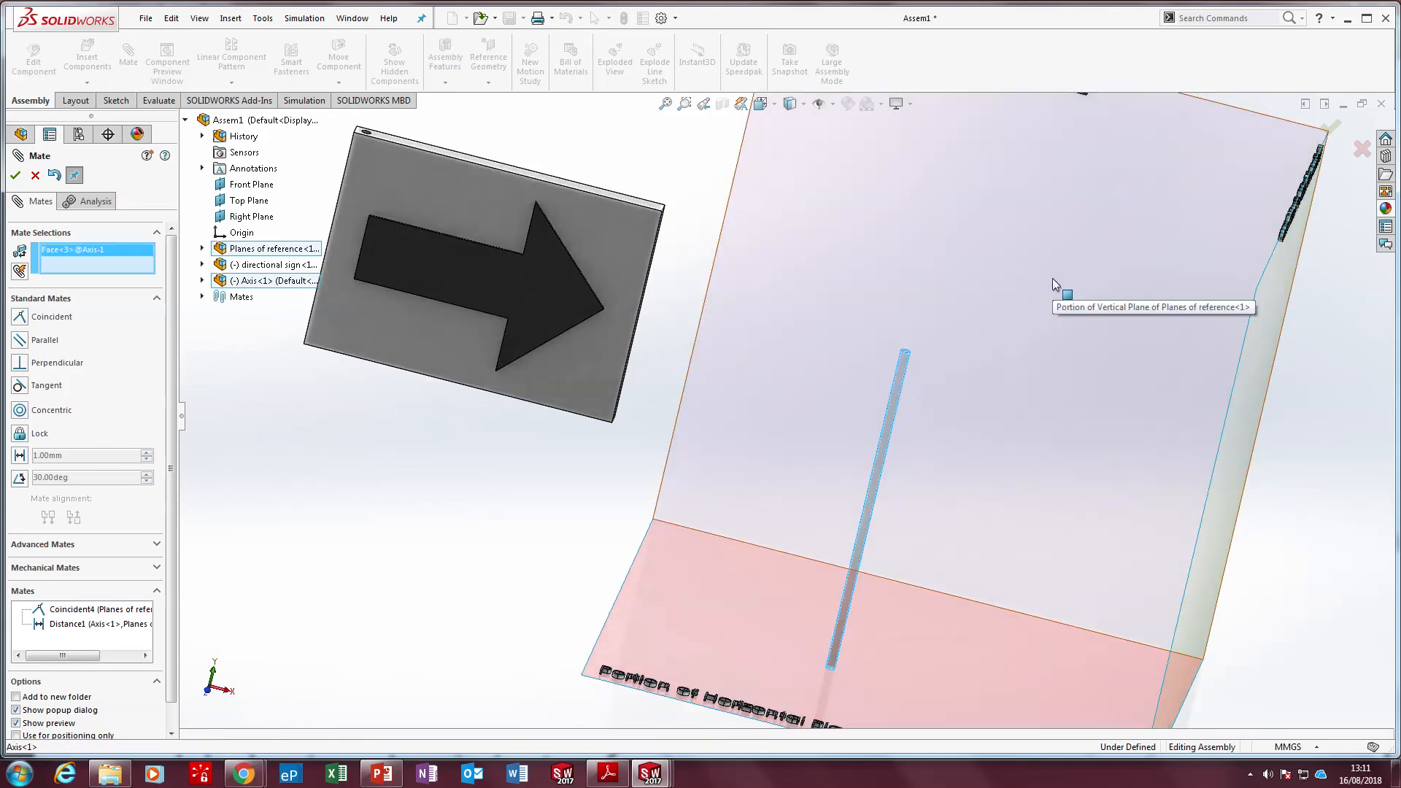
{"action": "scroll", "coordinate": [1052, 278], "scroll_direction": "up", "scroll_amount": 4}
{"action": "middle_click_drag", "start_coordinate": [1052, 278], "coordinate": [942, 285]}
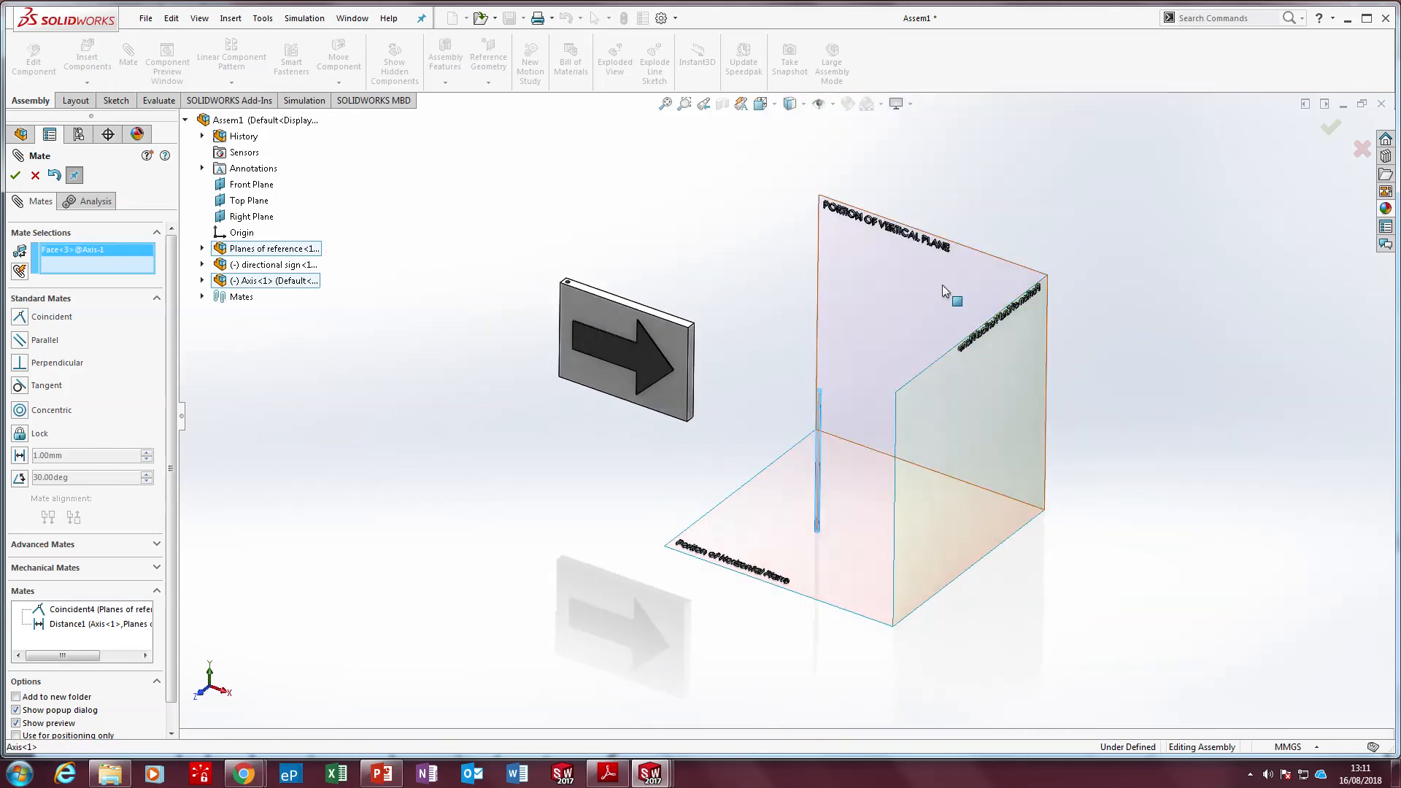
{"action": "left_click", "coordinate": [942, 285]}
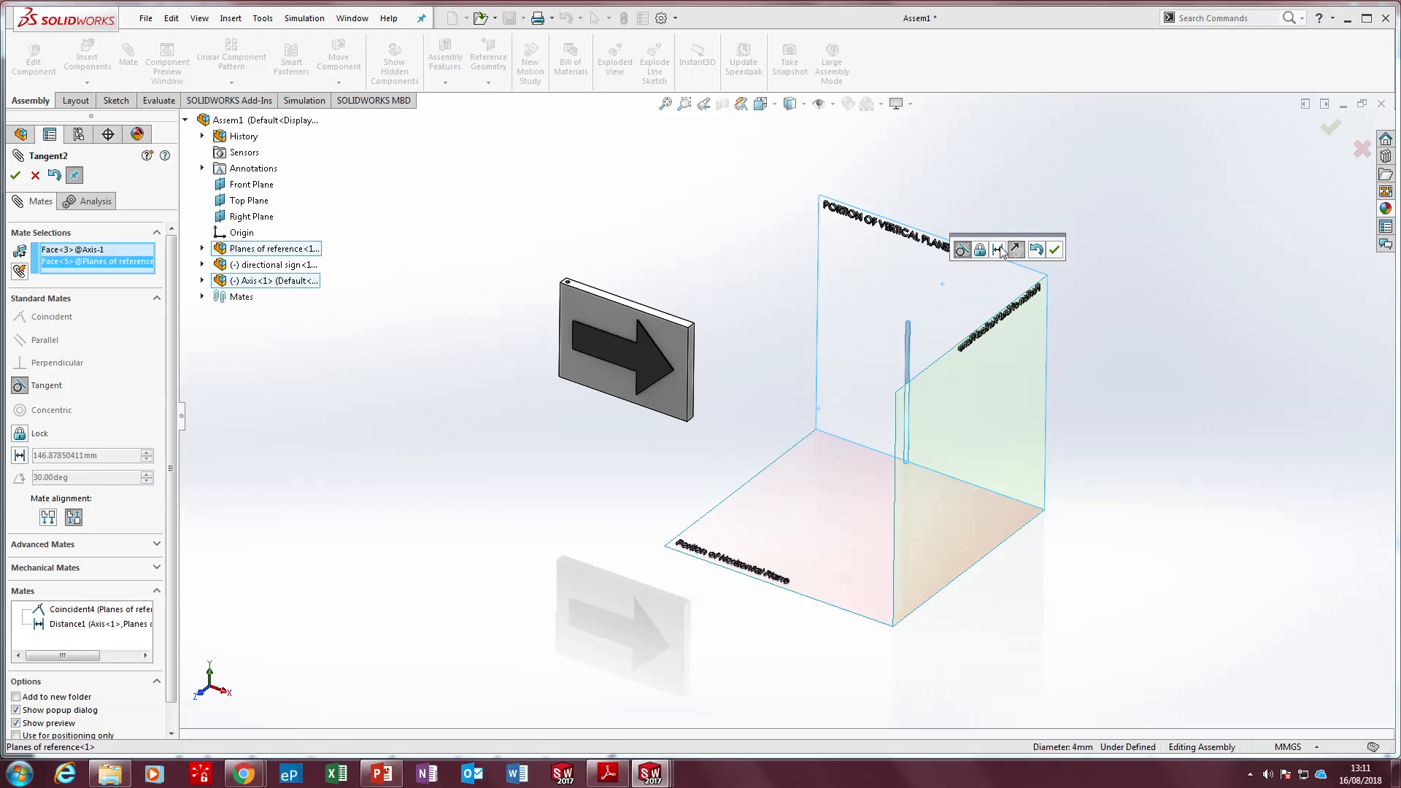
{"action": "left_click", "coordinate": [998, 250]}
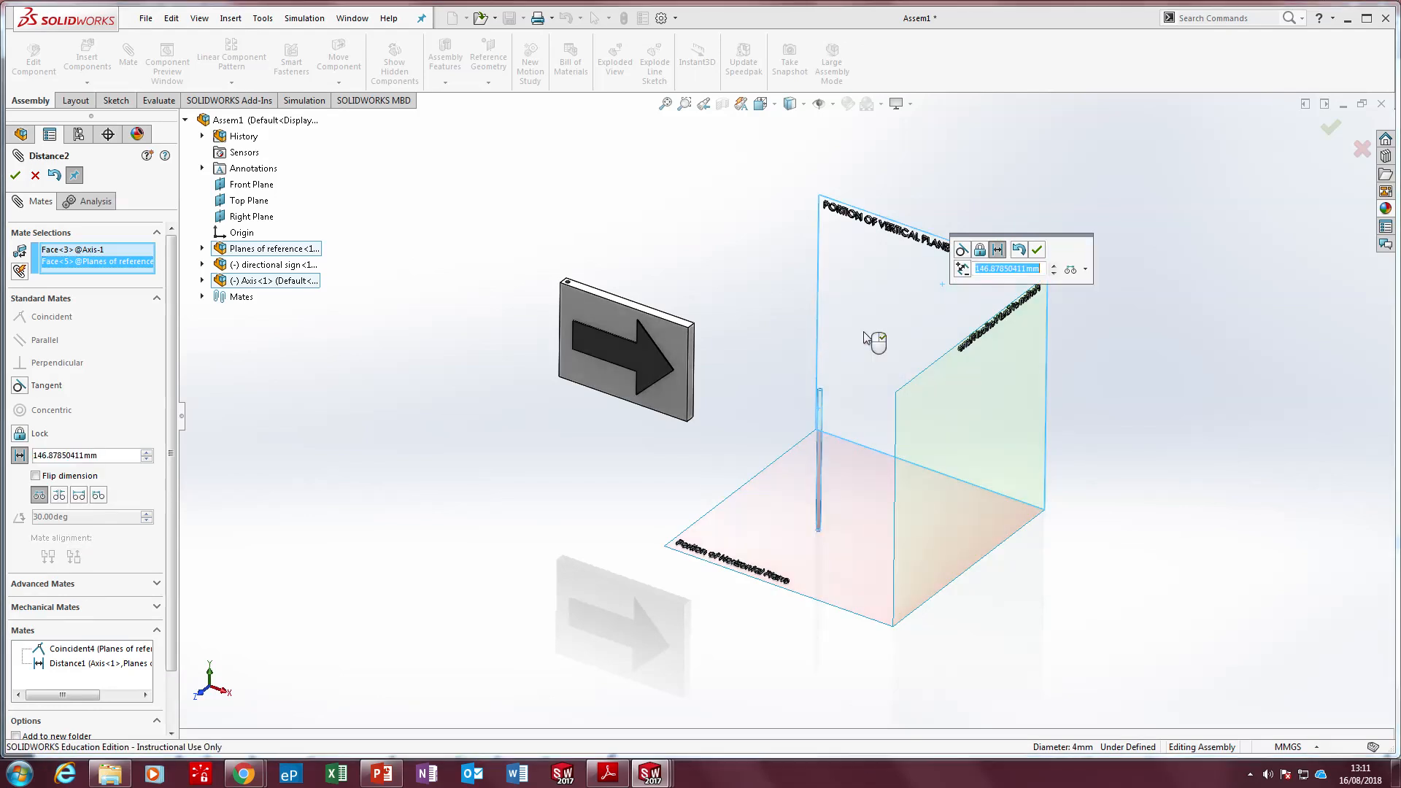
{"action": "left_click", "coordinate": [32, 456]}
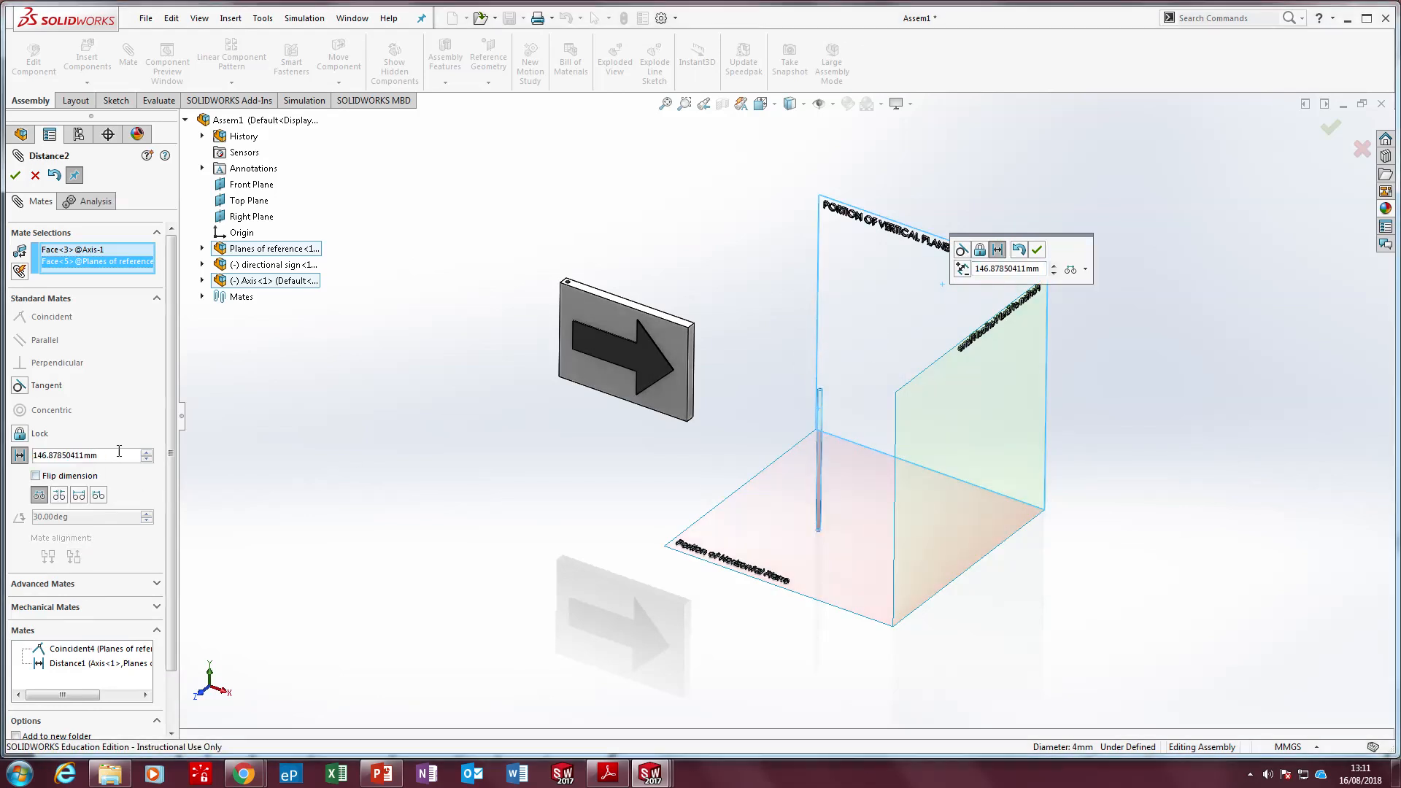
{"action": "left_click_drag", "start_coordinate": [119, 451], "coordinate": [35, 451]}
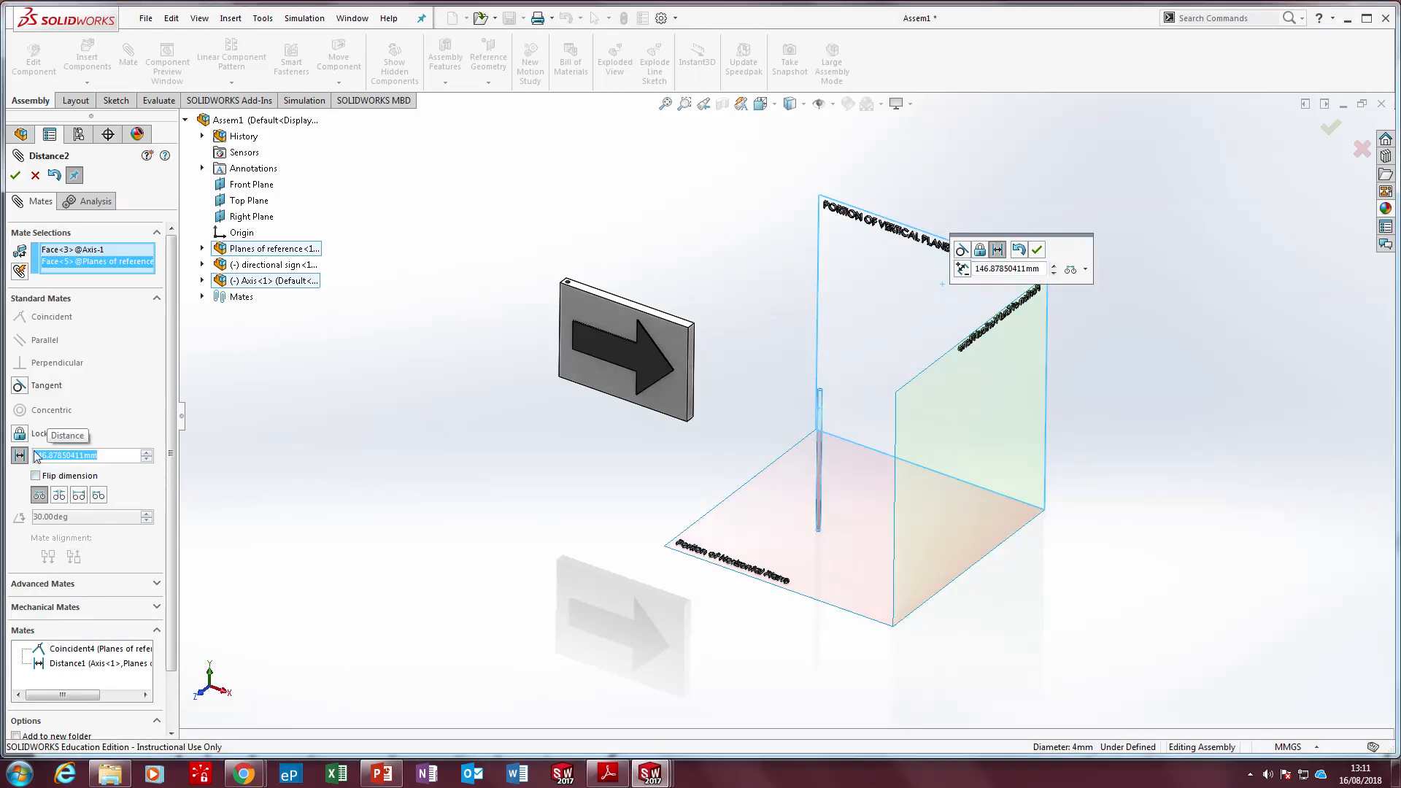
{"action": "type", "text": "100"}
{"action": "key", "text": "Return"}
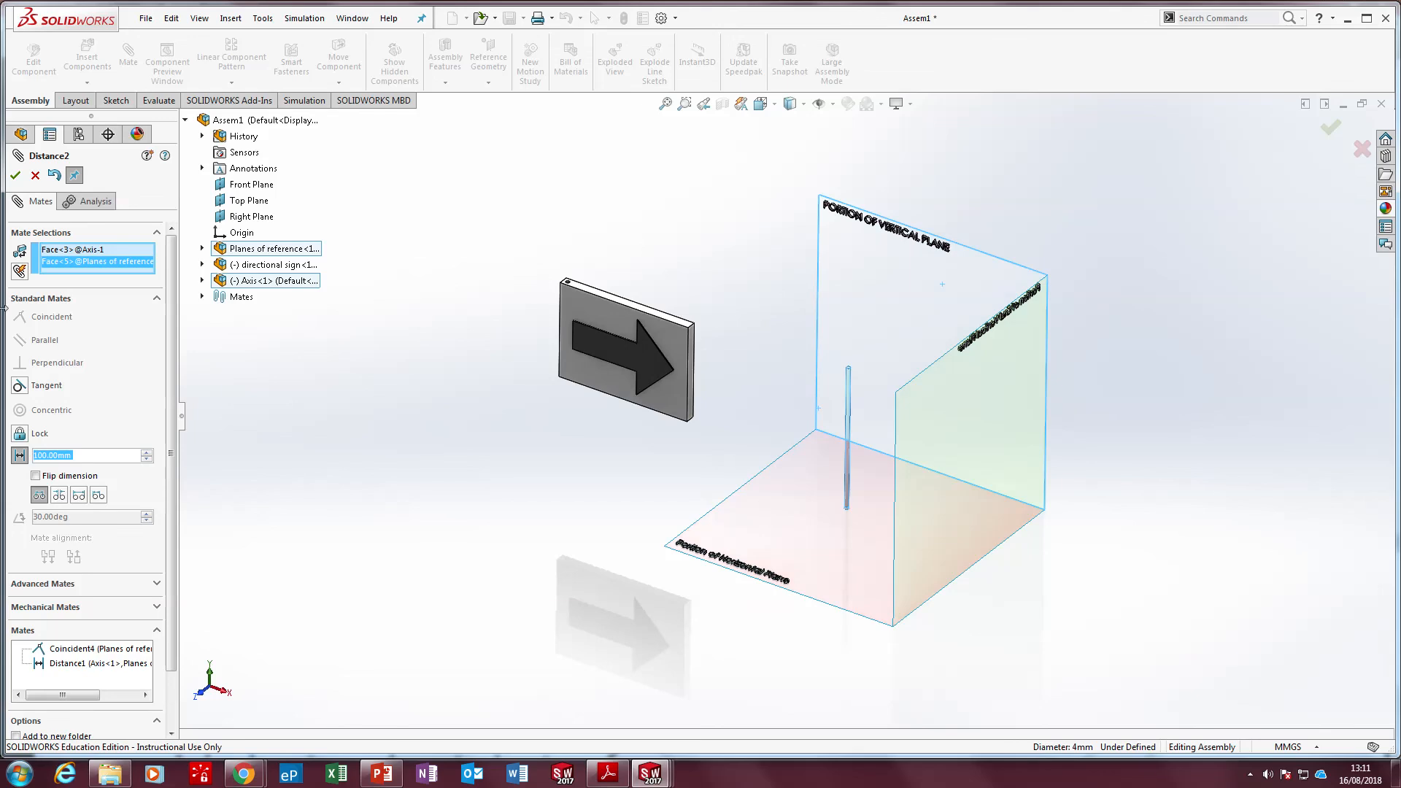
{"action": "left_click", "coordinate": [16, 175]}
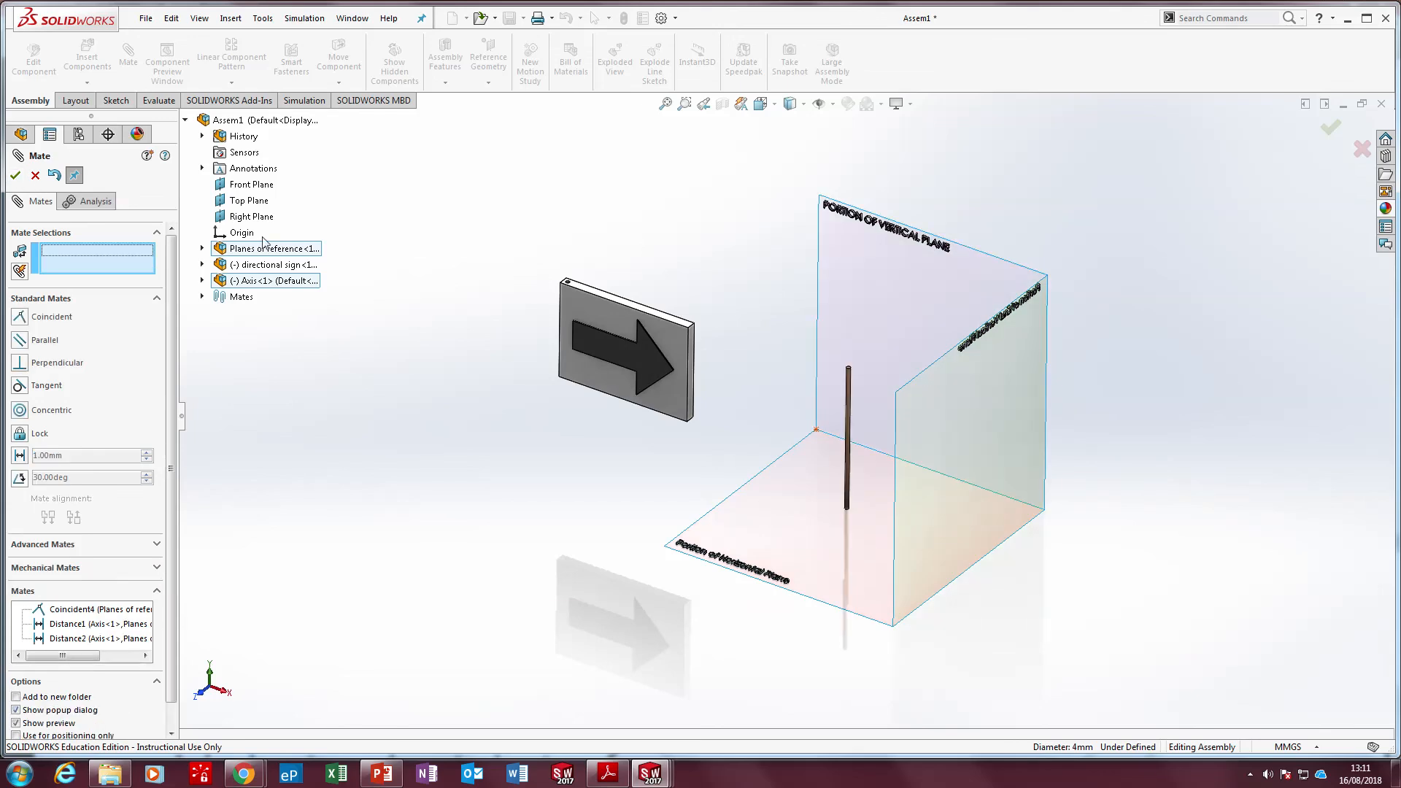
{"action": "left_click", "coordinate": [15, 177]}
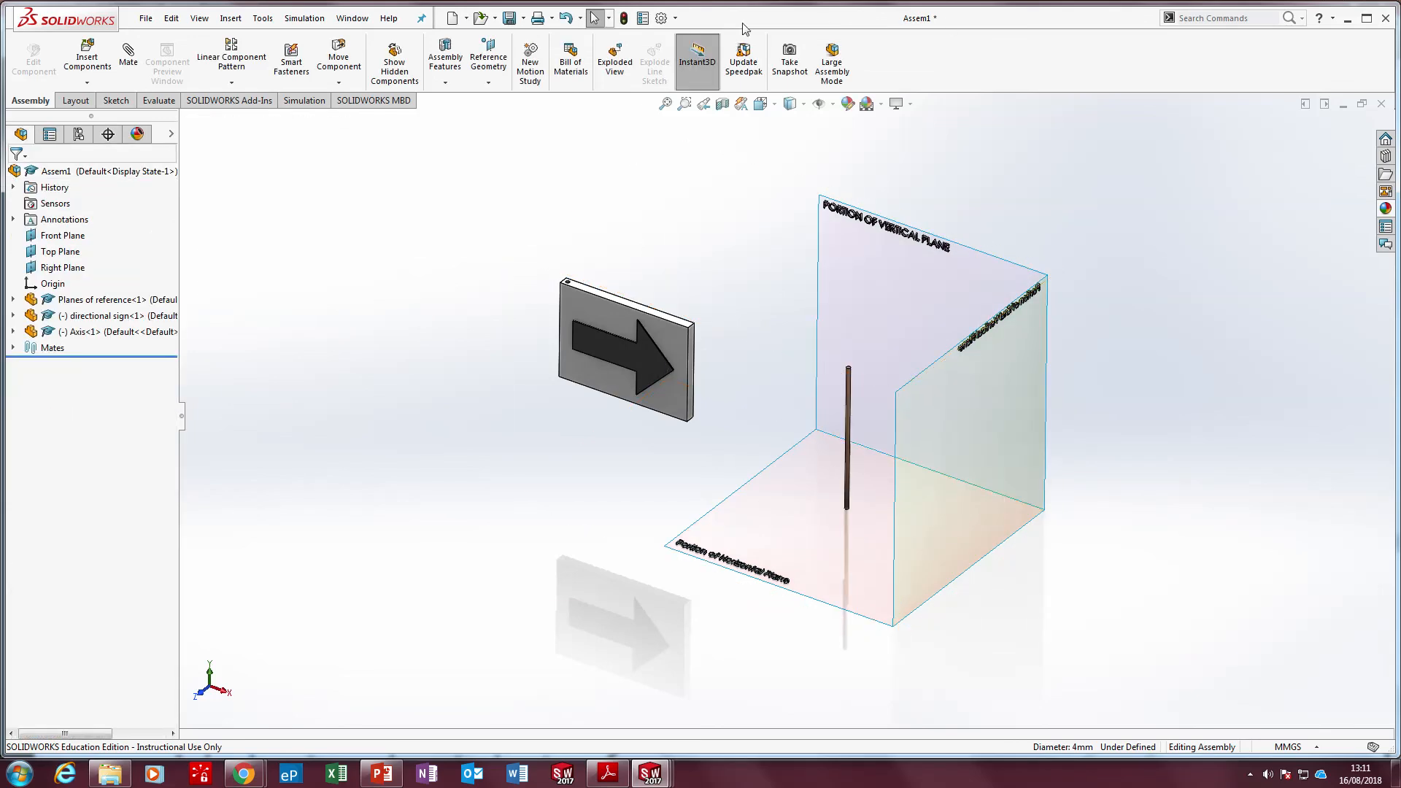
Save the assembly as "Rotation sign assembled" in the rotation sign folder
{"action": "left_click", "coordinate": [509, 17]}
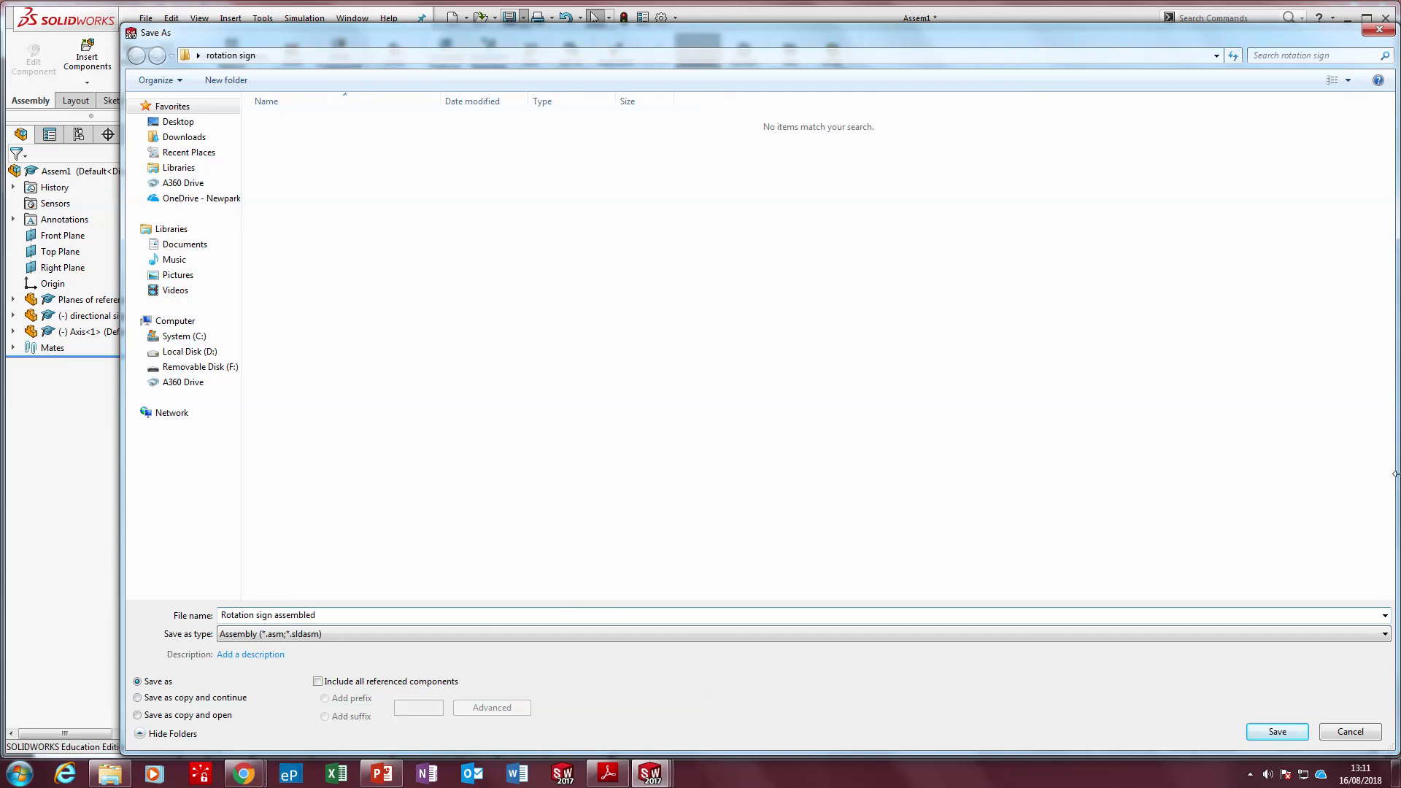
{"action": "left_click", "coordinate": [1305, 737]}
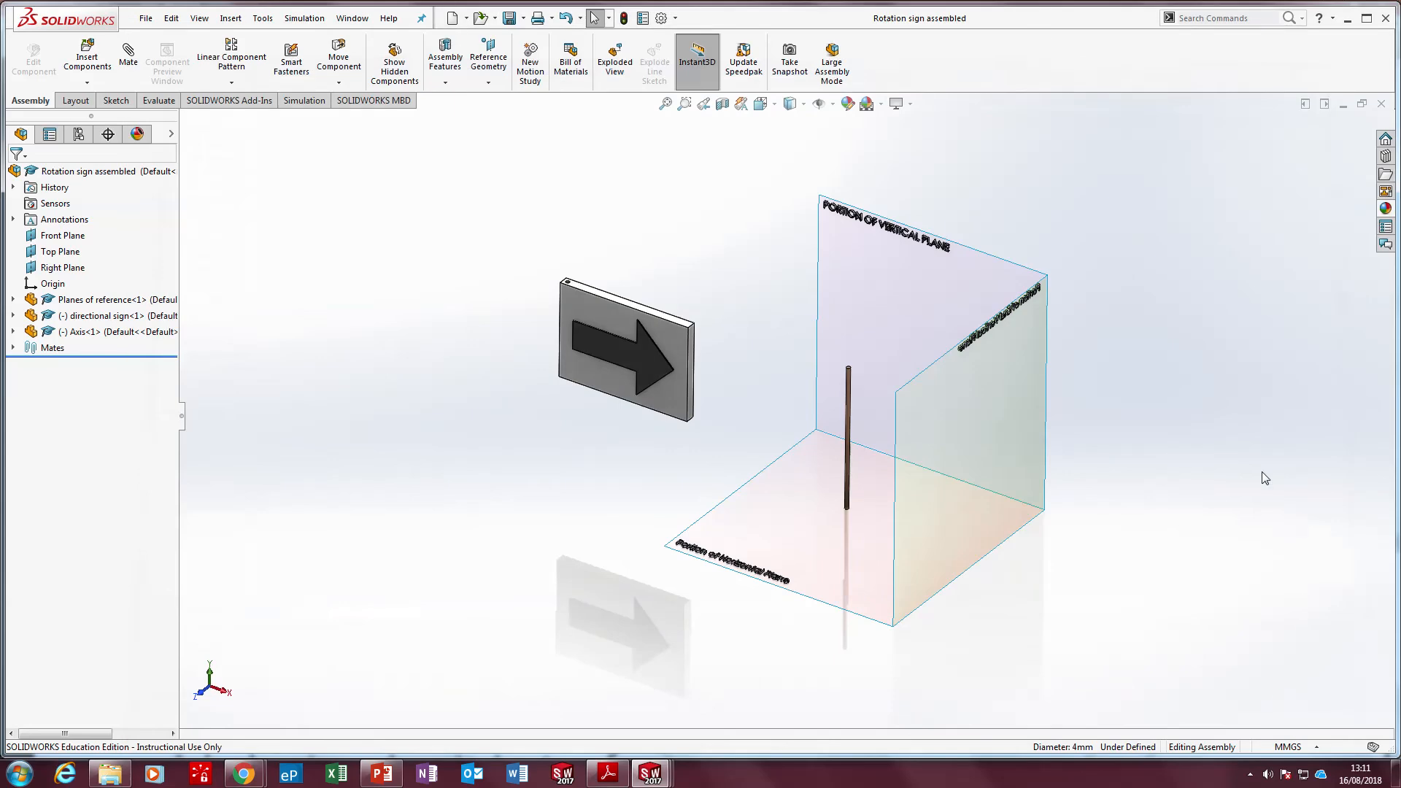
Move the unmated directional sign slightly upward beside the planes of reference and leave it deselected
{"action": "scroll", "coordinate": [808, 390], "scroll_direction": "down", "scroll_amount": 3}
{"action": "scroll", "coordinate": [779, 409], "scroll_direction": "up", "scroll_amount": 3}
{"action": "scroll", "coordinate": [677, 331], "scroll_direction": "down", "scroll_amount": 3}
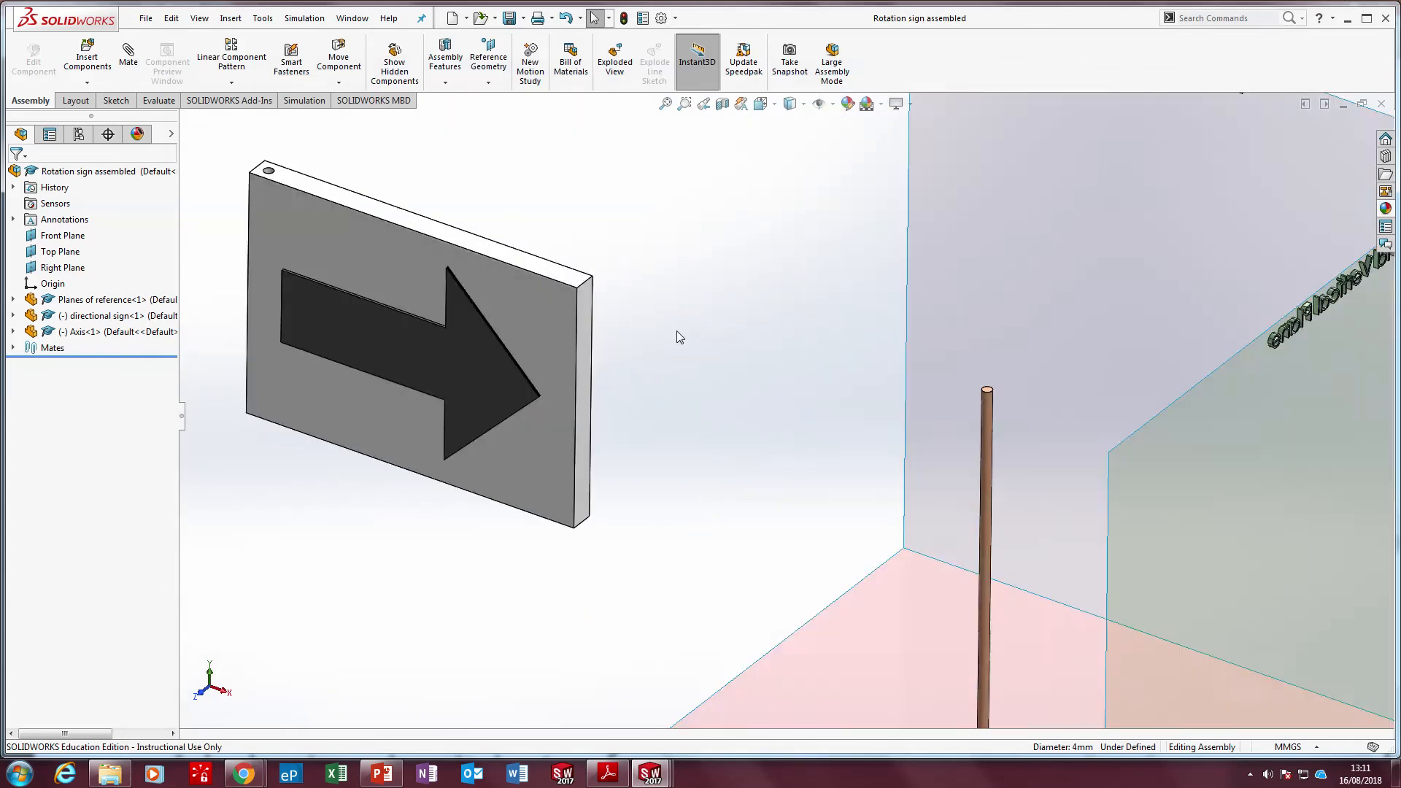
{"action": "scroll", "coordinate": [544, 295], "scroll_direction": "up", "scroll_amount": 4}
{"action": "left_click_drag", "start_coordinate": [610, 339], "coordinate": [617, 297]}
{"action": "left_click", "coordinate": [593, 209]}
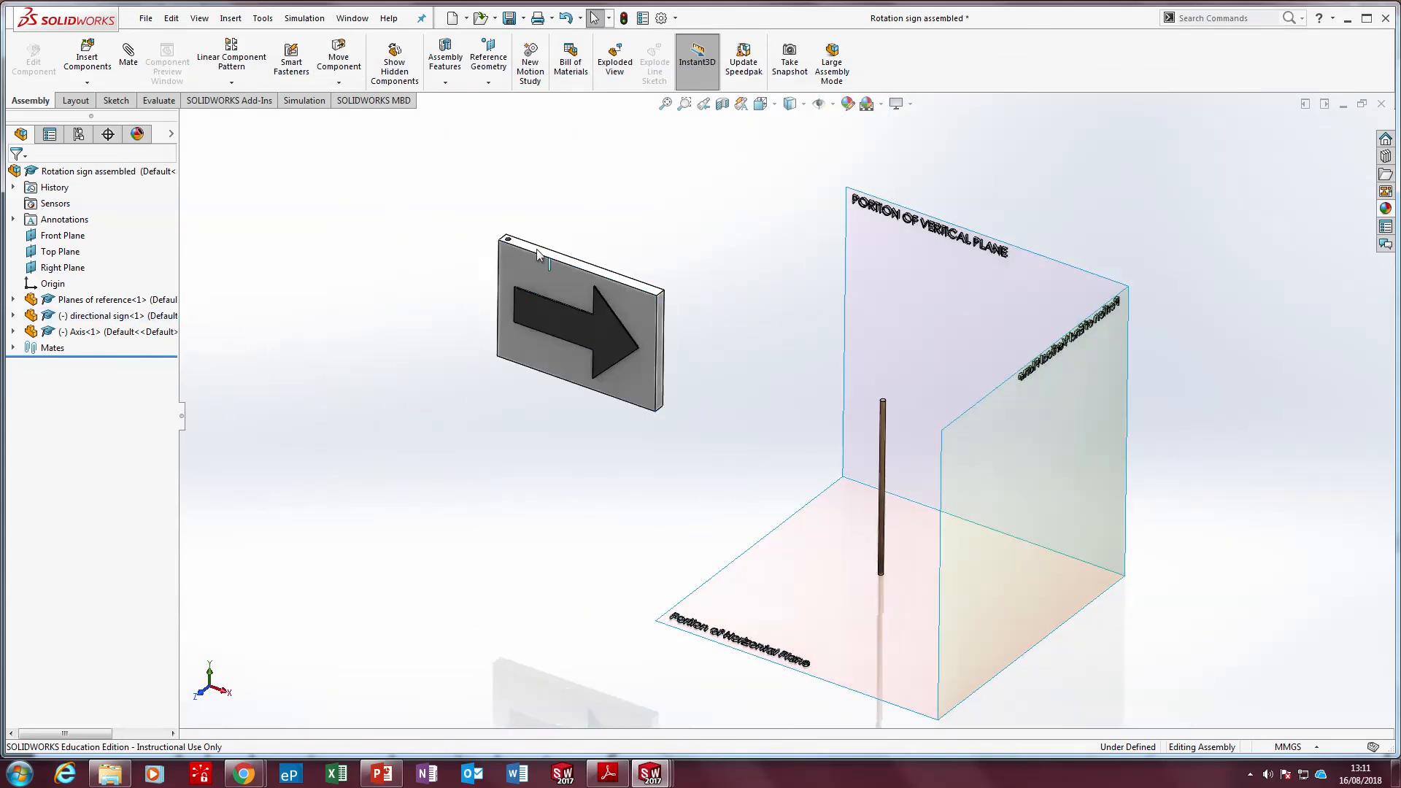
Start a mate between the cylindrical face of the directional sign's axis housing hole and the Axis rod's cylindrical face
{"action": "scroll", "coordinate": [536, 248], "scroll_direction": "down", "scroll_amount": 5}
{"action": "scroll", "coordinate": [544, 306], "scroll_direction": "down", "scroll_amount": 5}
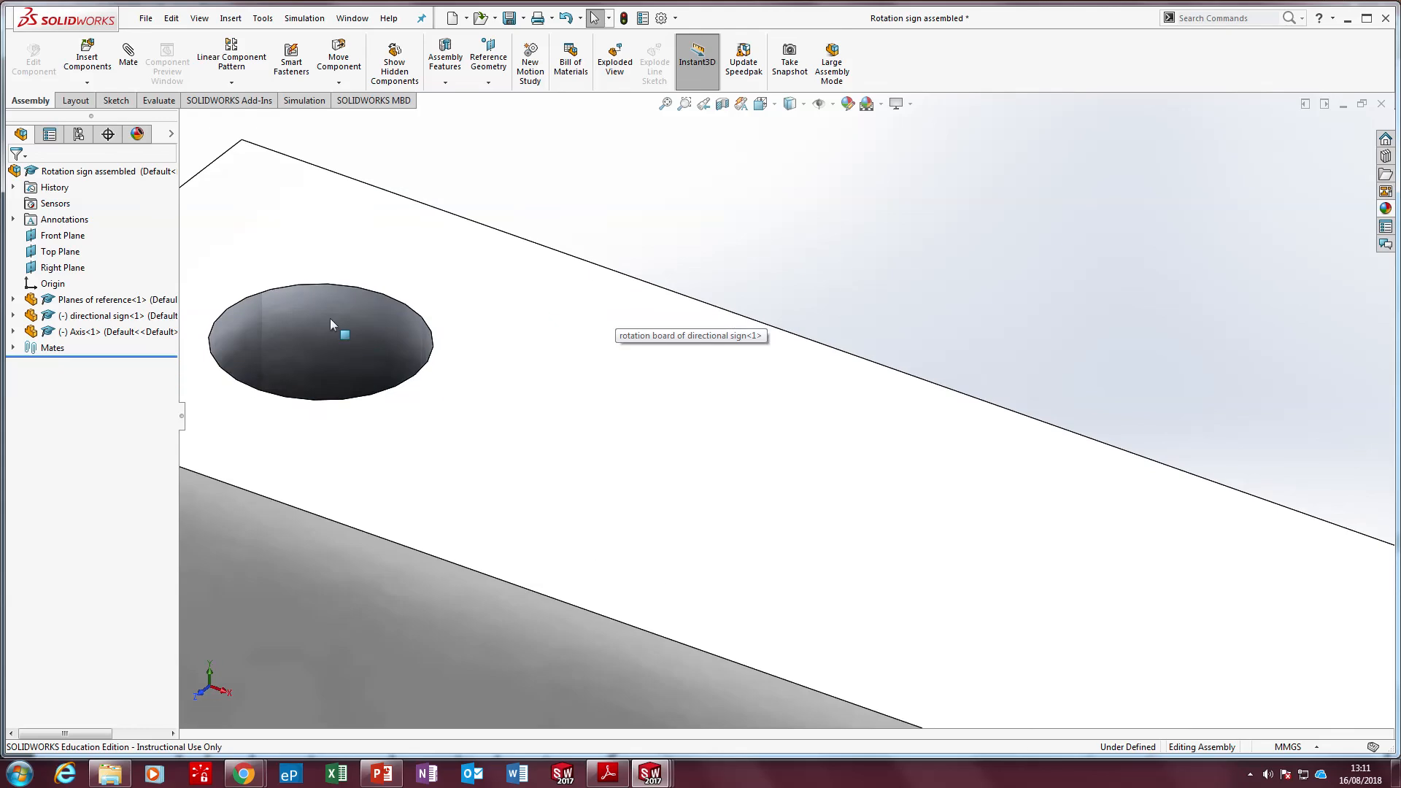
{"action": "left_click", "coordinate": [335, 337]}
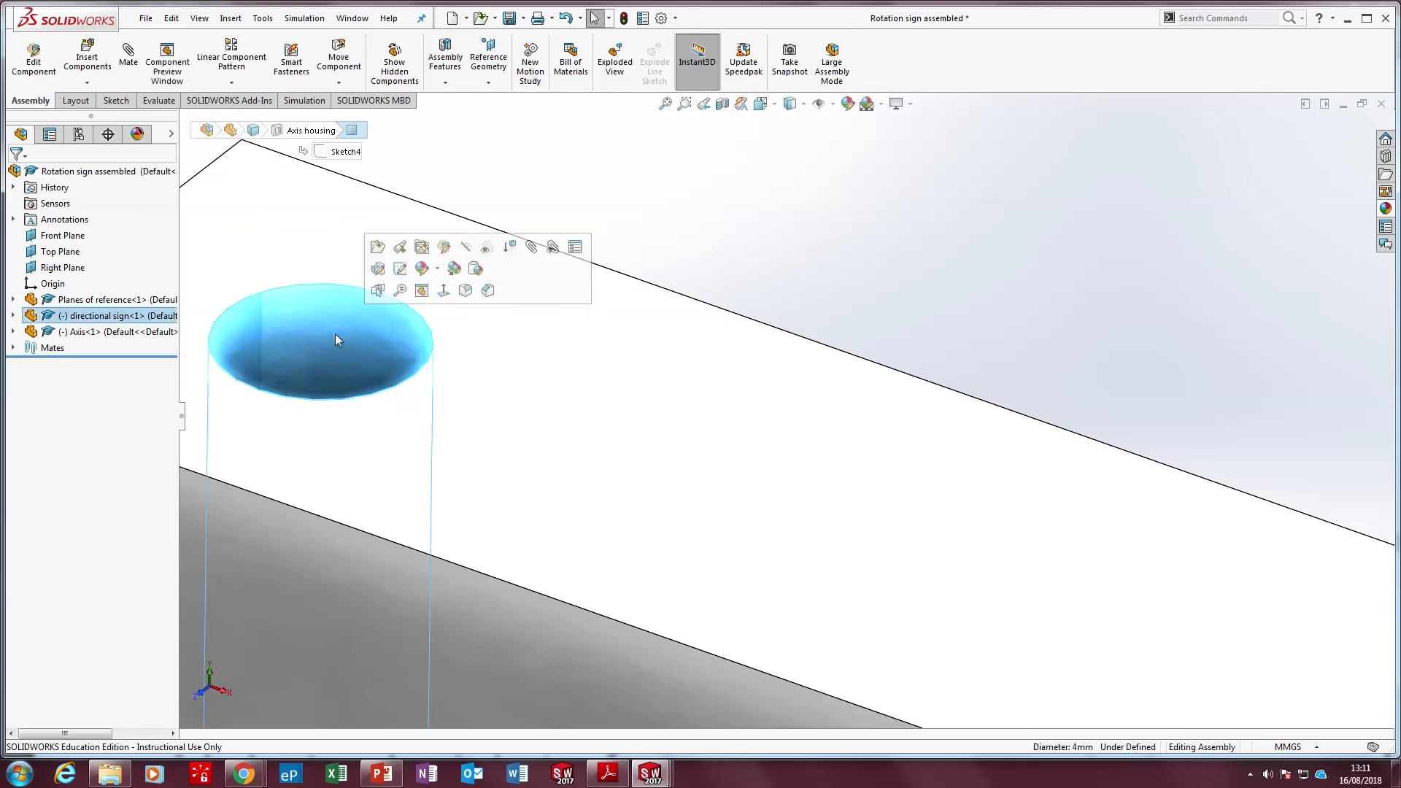
{"action": "left_click", "coordinate": [128, 55]}
{"action": "scroll", "coordinate": [882, 373], "scroll_direction": "up", "scroll_amount": 10}
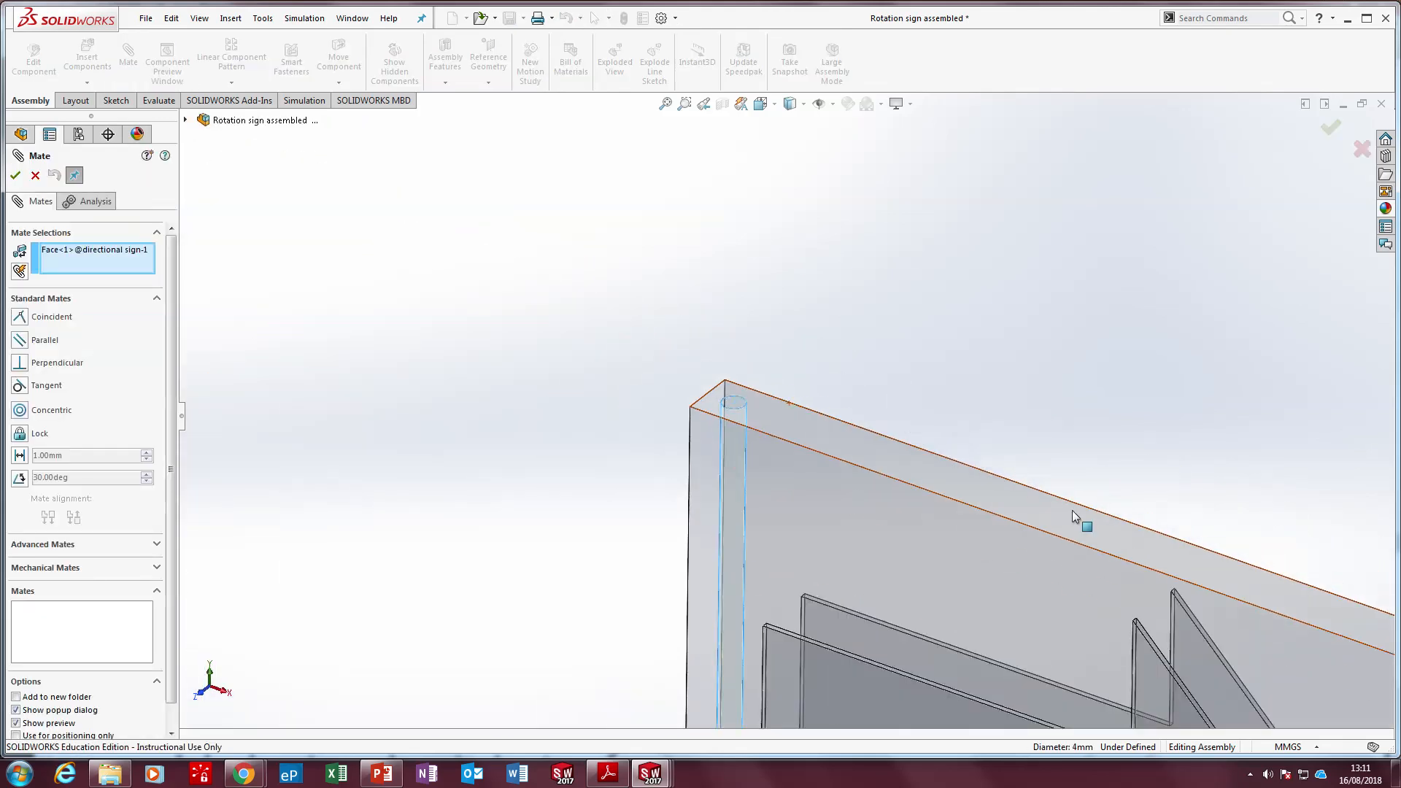
{"action": "scroll", "coordinate": [1112, 600], "scroll_direction": "down", "scroll_amount": 6}
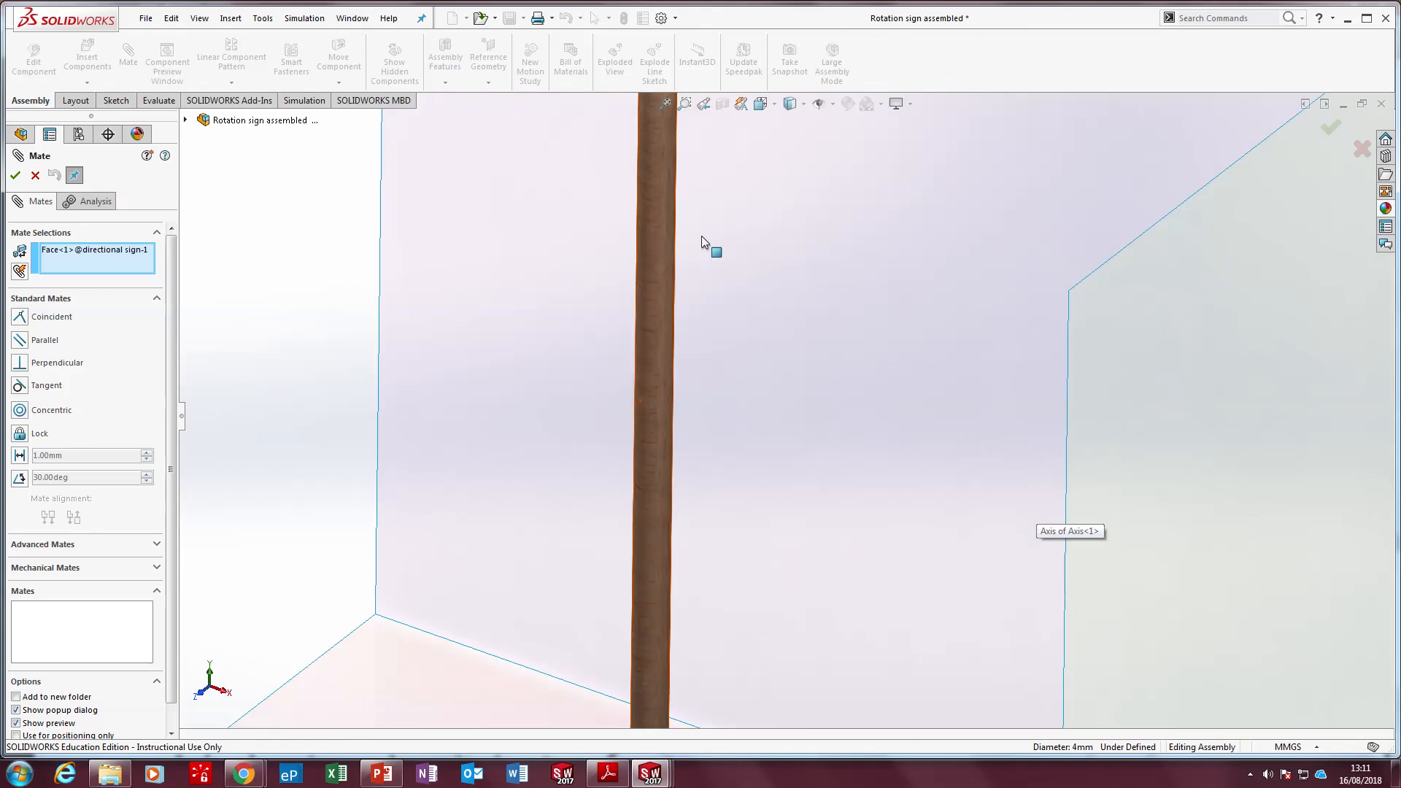
{"action": "left_click", "coordinate": [662, 248]}
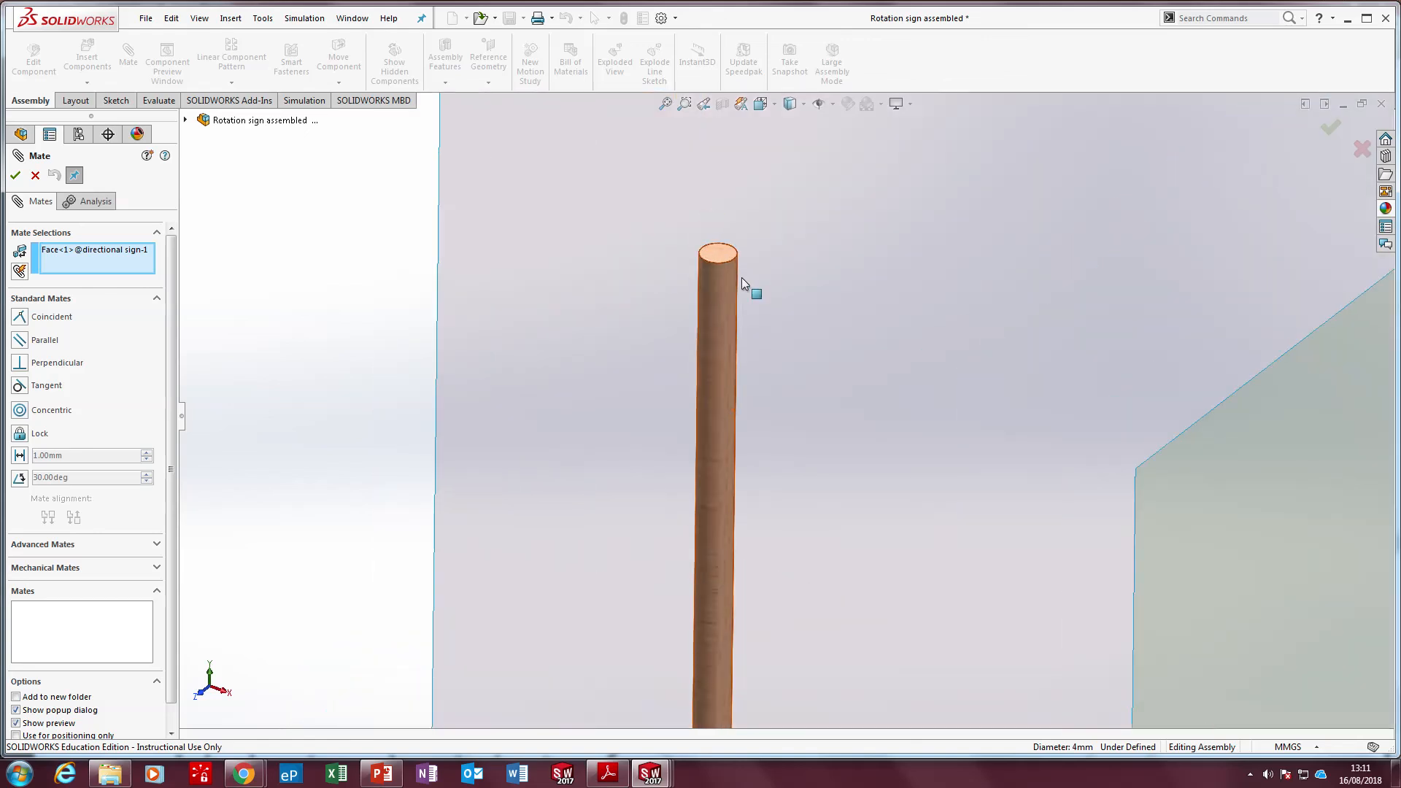
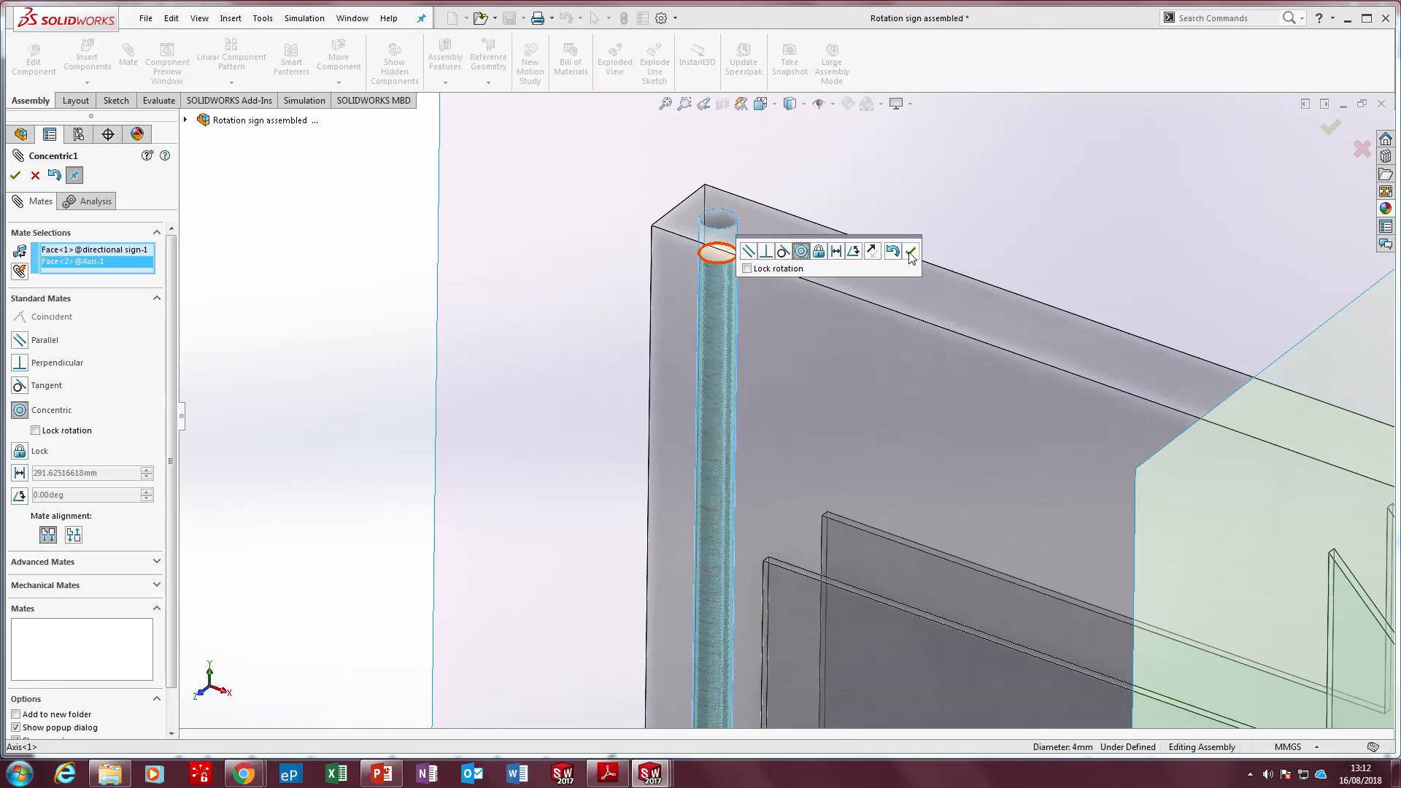
Accept the concentric mate, add a coincident mate between the directional sign's top face and the Axis rod's top end face, and finish mating
{"action": "left_click", "coordinate": [910, 252]}
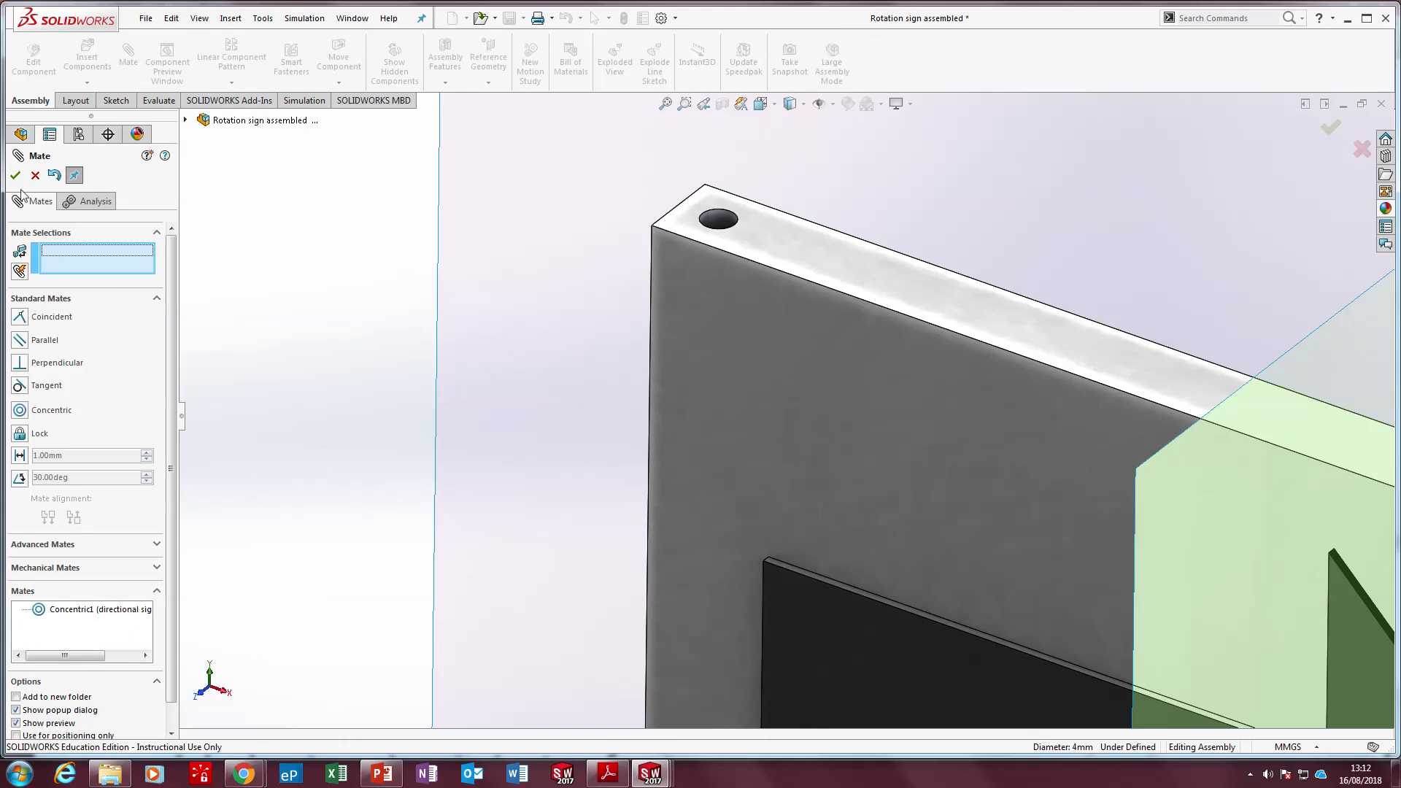
{"action": "middle_click_drag", "start_coordinate": [781, 244], "coordinate": [798, 331]}
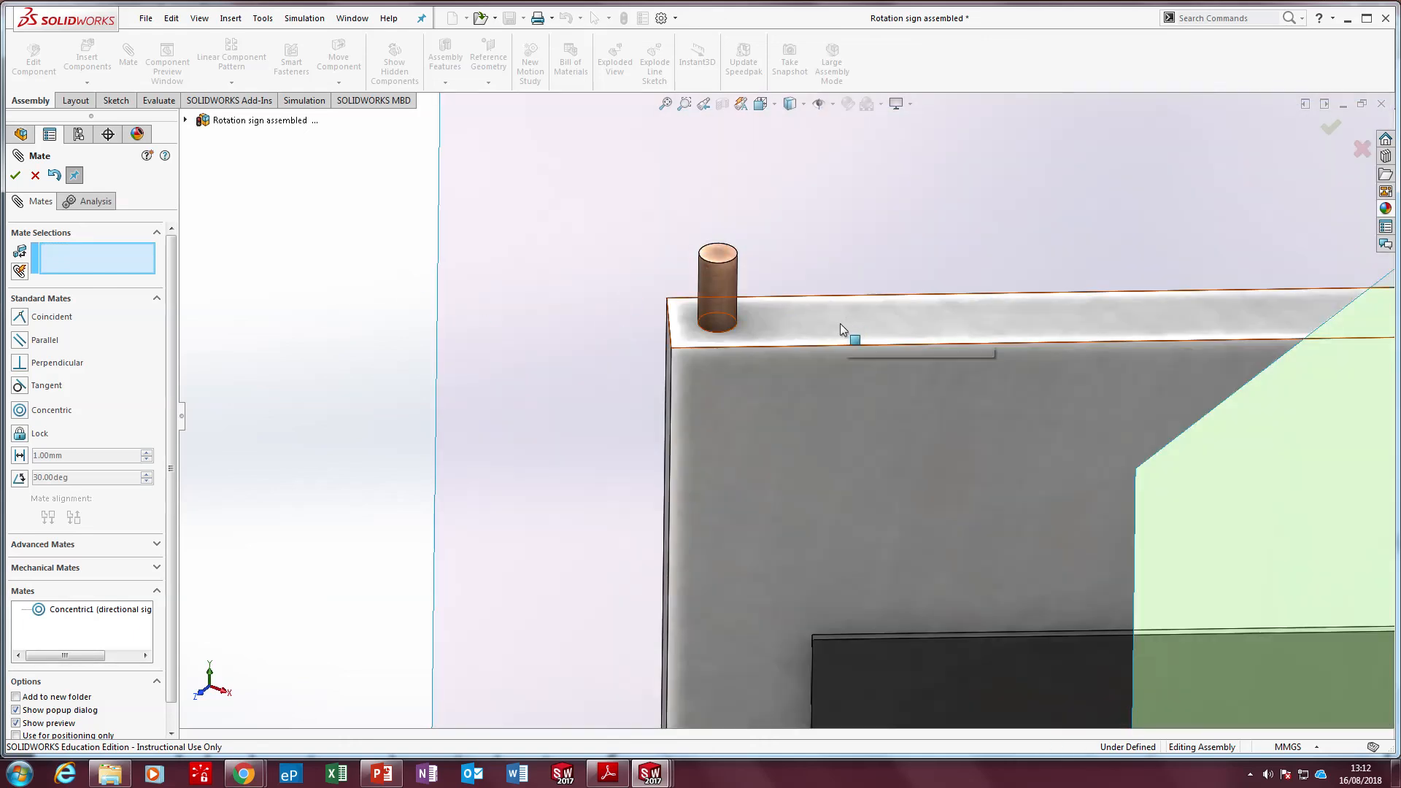
{"action": "left_click", "coordinate": [882, 313]}
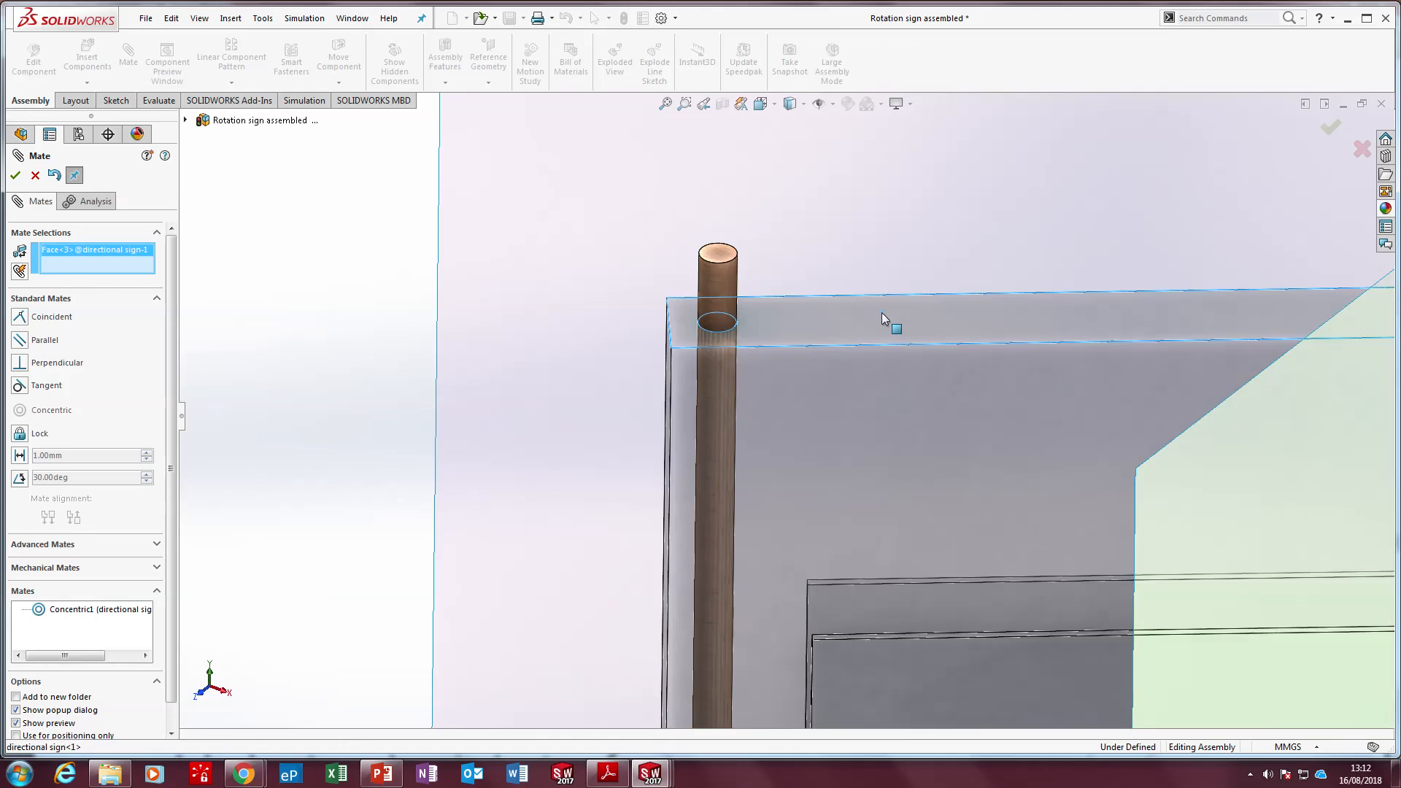
{"action": "left_click", "coordinate": [724, 261]}
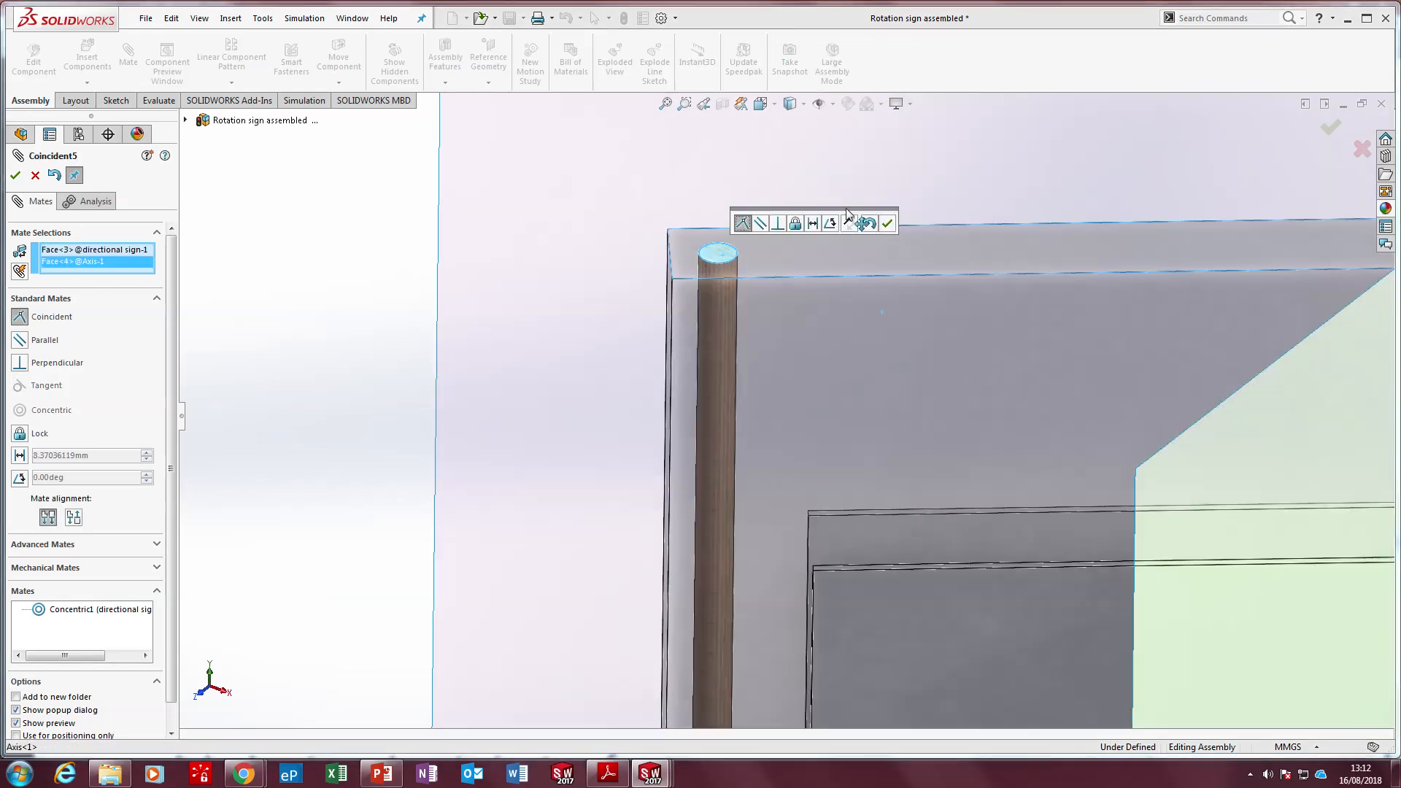
{"action": "left_click", "coordinate": [886, 224]}
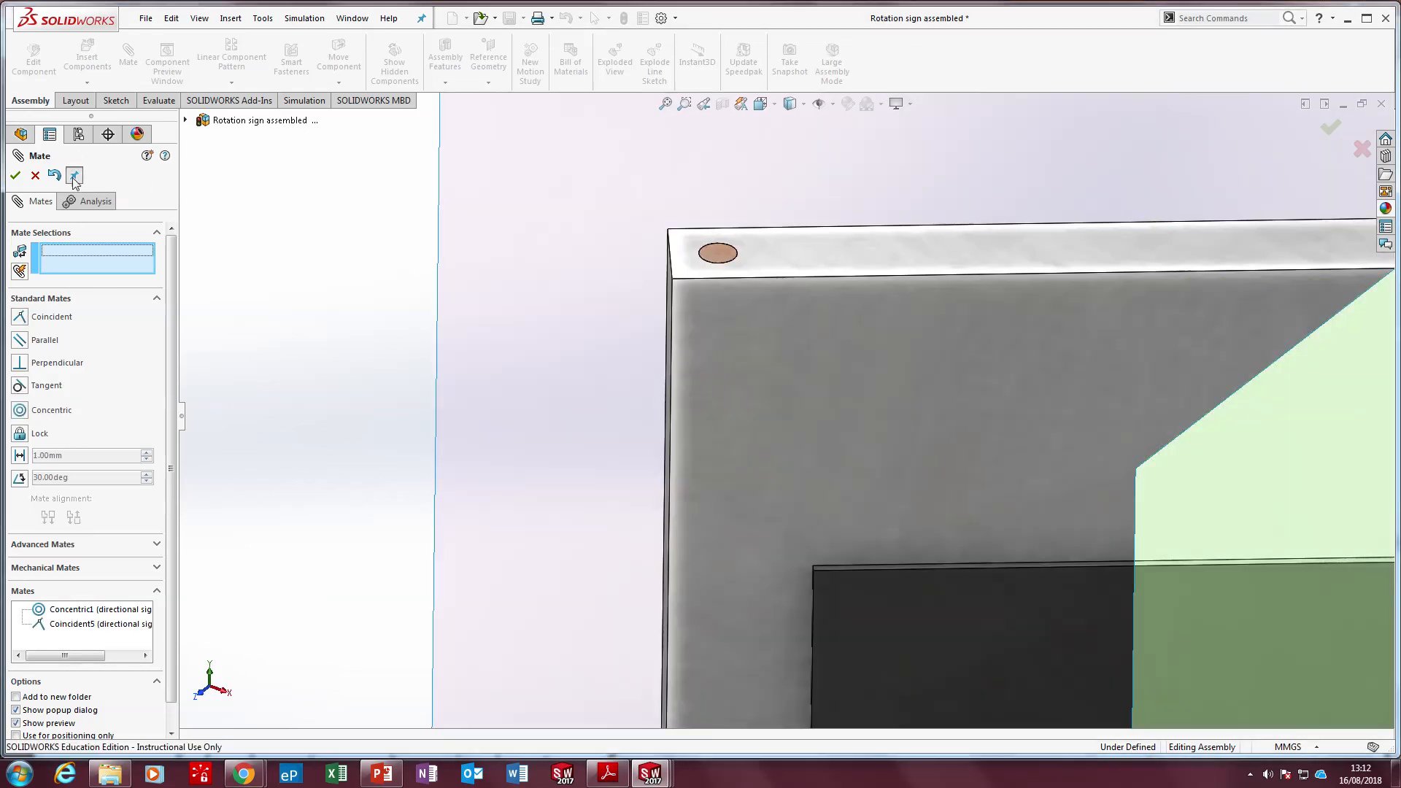
{"action": "left_click", "coordinate": [15, 175]}
Save the assembly with a rebuild and leave the directional sign deselected
{"action": "scroll", "coordinate": [929, 407], "scroll_direction": "up", "scroll_amount": 5}
{"action": "middle_click_drag", "start_coordinate": [929, 407], "coordinate": [1000, 431]}
{"action": "left_click_drag", "start_coordinate": [1006, 405], "coordinate": [957, 491]}
{"action": "scroll", "coordinate": [978, 488], "scroll_direction": "up", "scroll_amount": 5}
{"action": "key", "text": "Escape"}
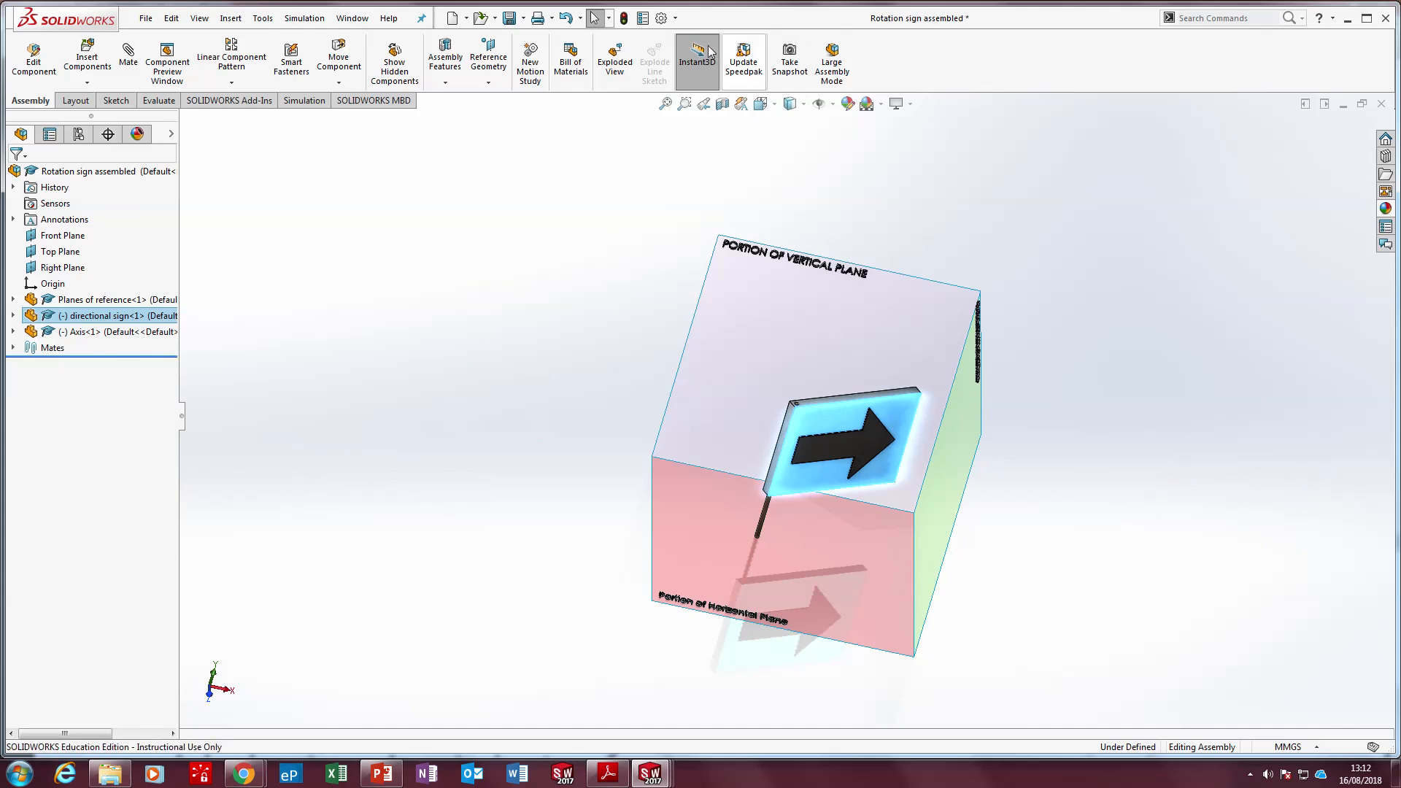
{"action": "left_click", "coordinate": [512, 20]}
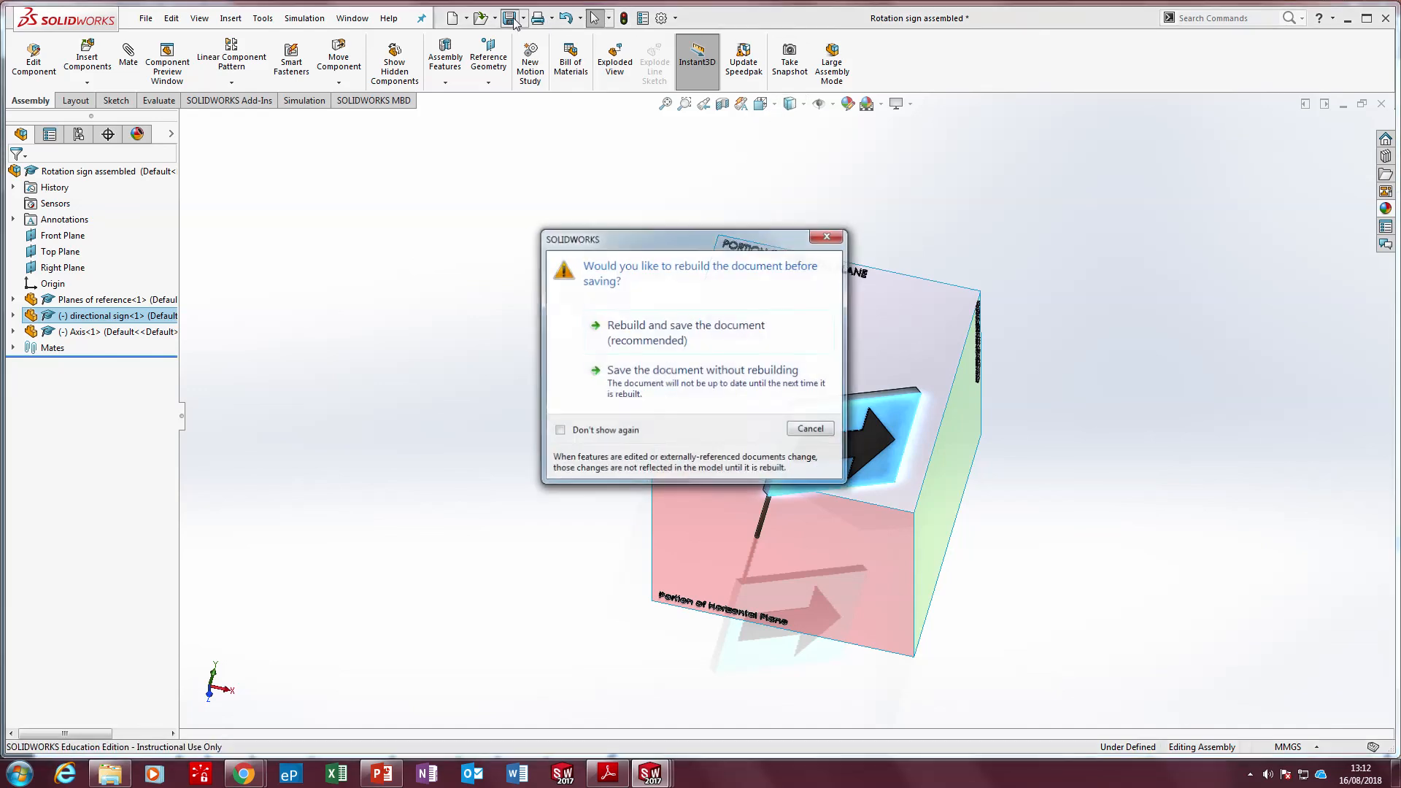
{"action": "left_click", "coordinate": [741, 324]}
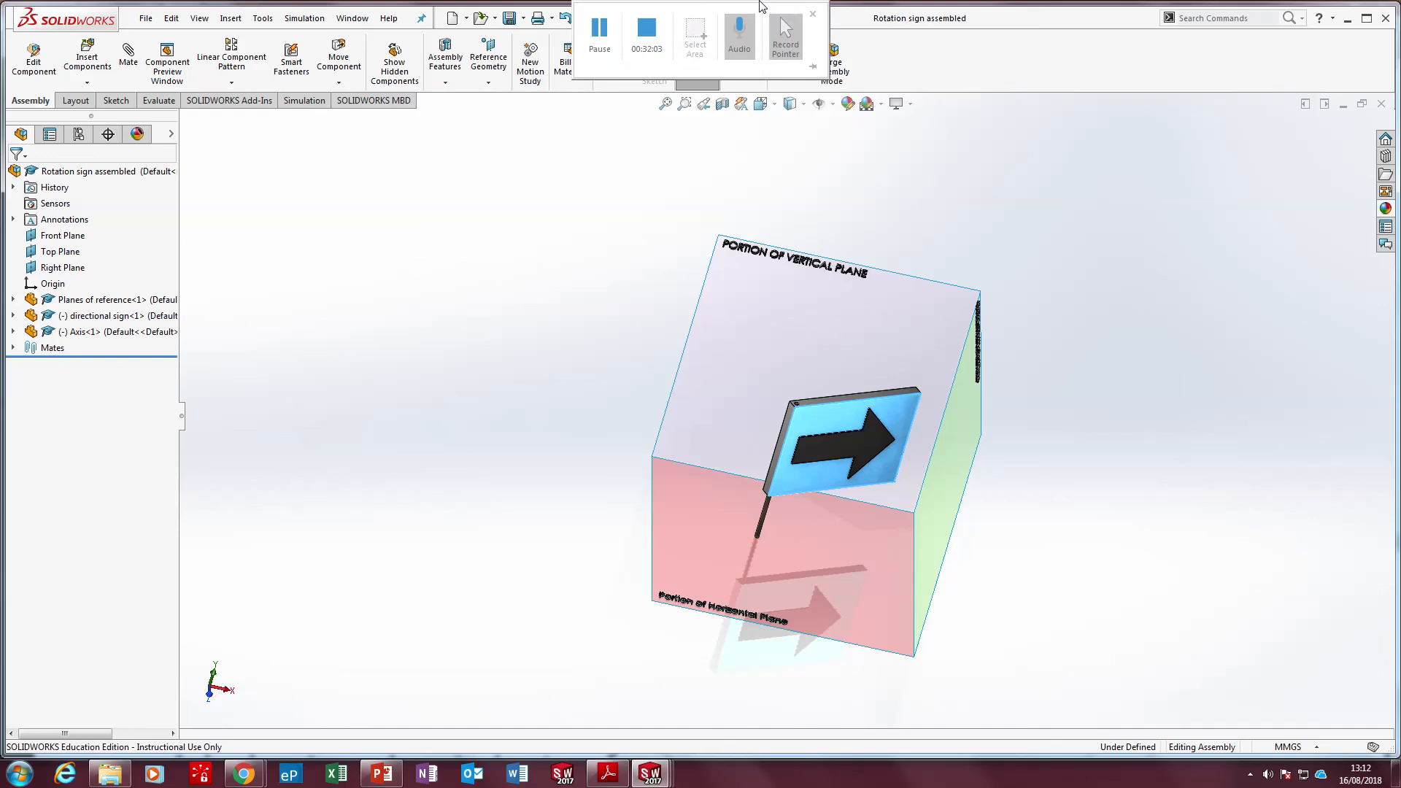
{"action": "left_click", "coordinate": [1025, 172]}
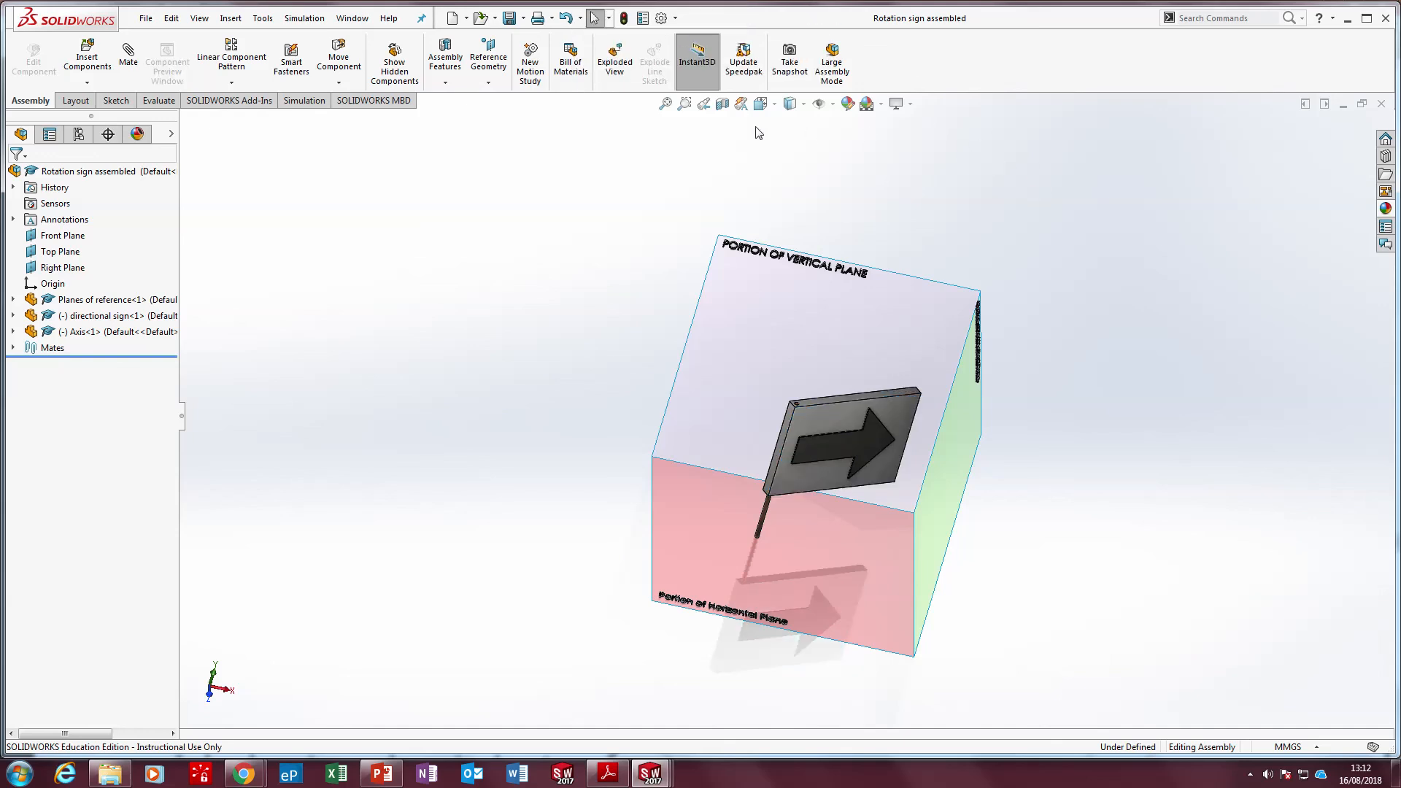
Show the assembly in four views and rotate the directional sign about its Axis in the top view until it is parallel to the vertical plane
{"action": "left_click", "coordinate": [761, 104]}
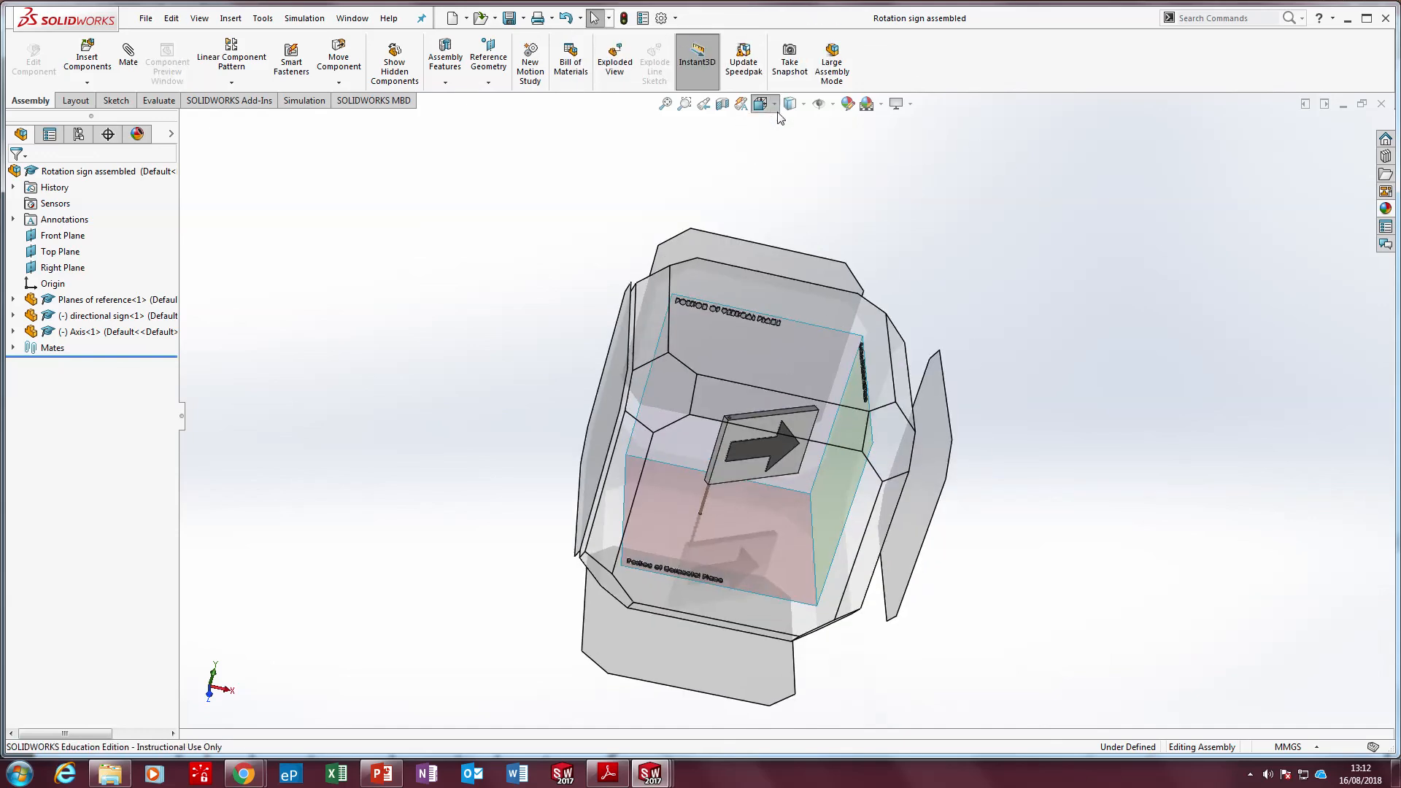
{"action": "left_click", "coordinate": [823, 205]}
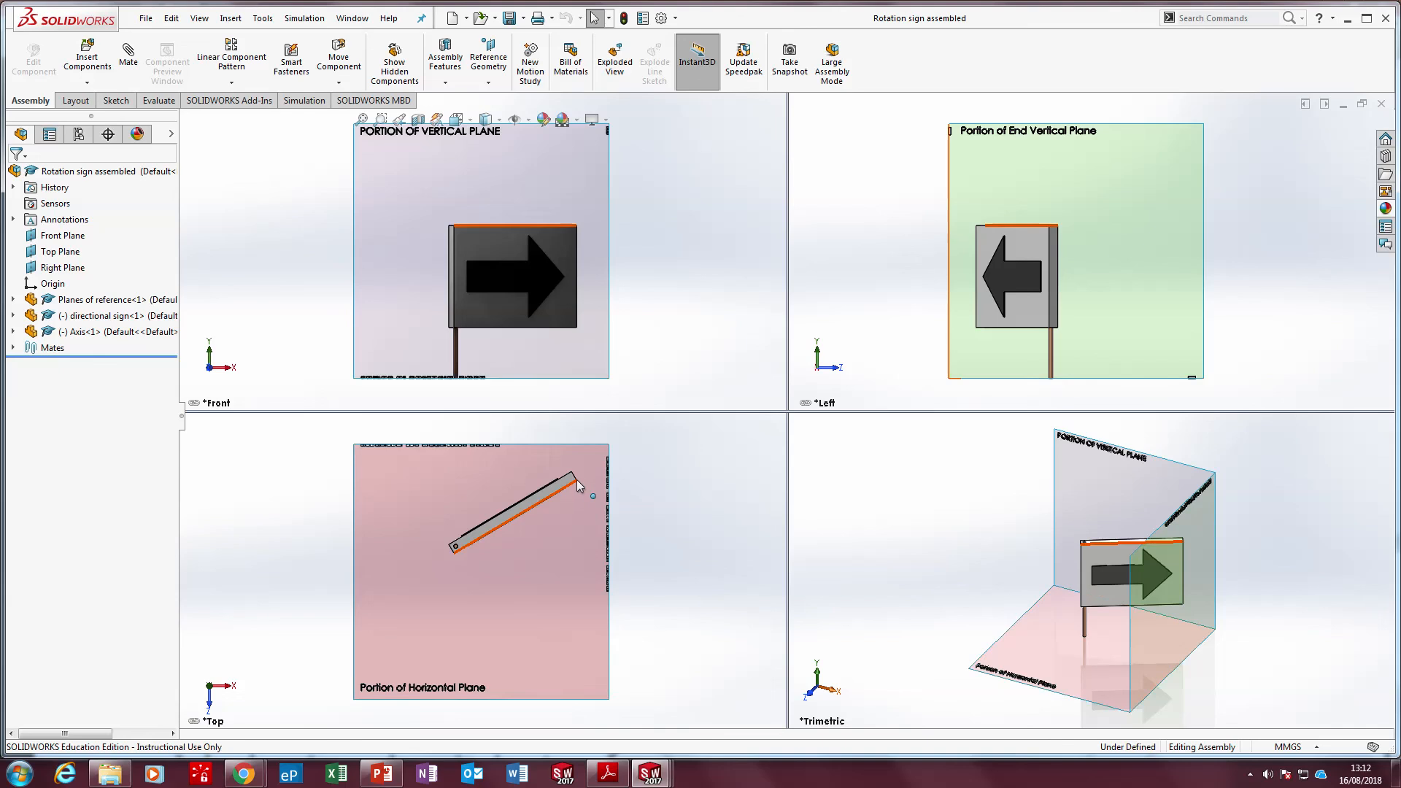
{"action": "left_click_drag", "start_coordinate": [576, 480], "coordinate": [574, 556]}
{"action": "key", "text": "Escape"}
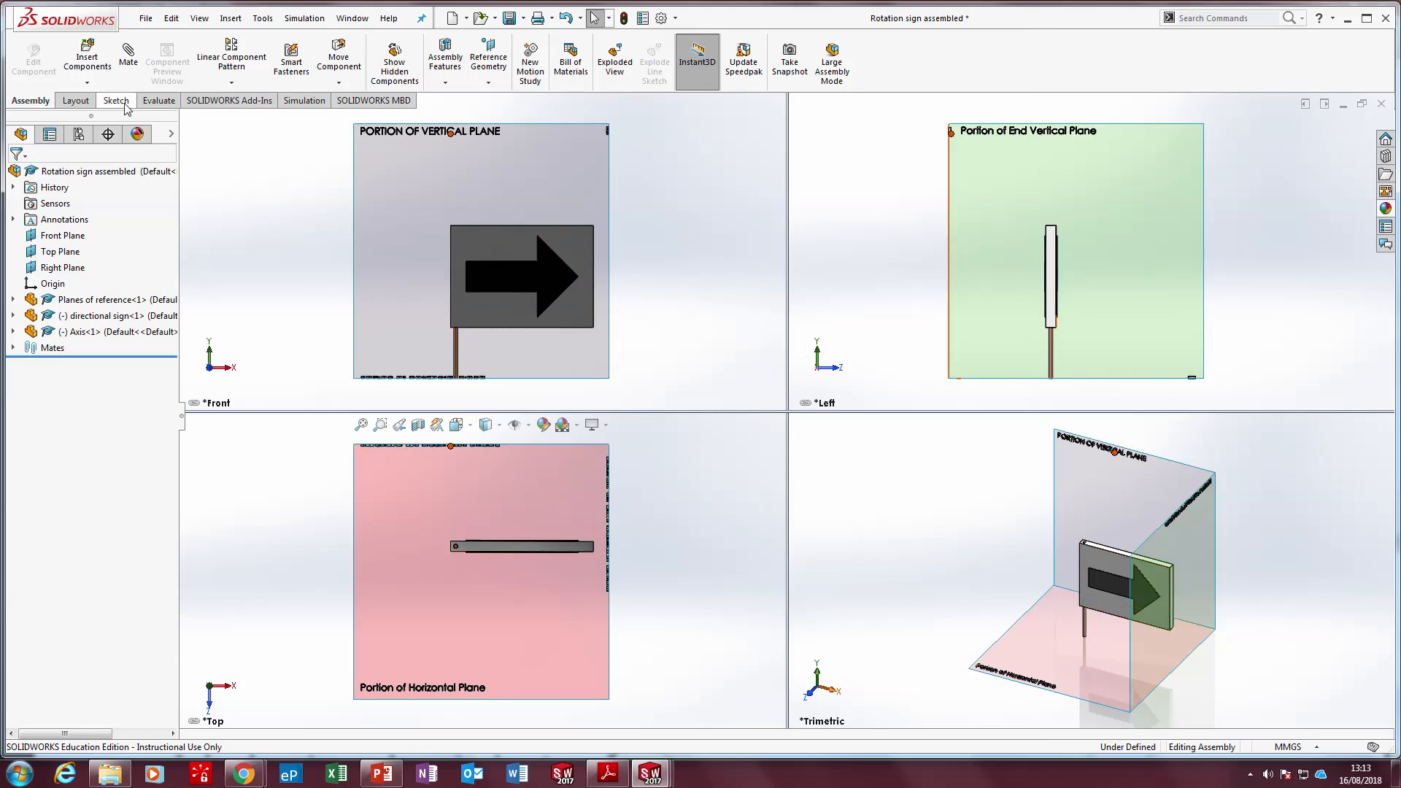
Switch to Adobe Reader, examine the textbook's direction sign example with its elevations and plan rotation, and return to the Rotation sign assembled document in SOLIDWORKS
{"action": "left_click", "coordinate": [608, 774]}
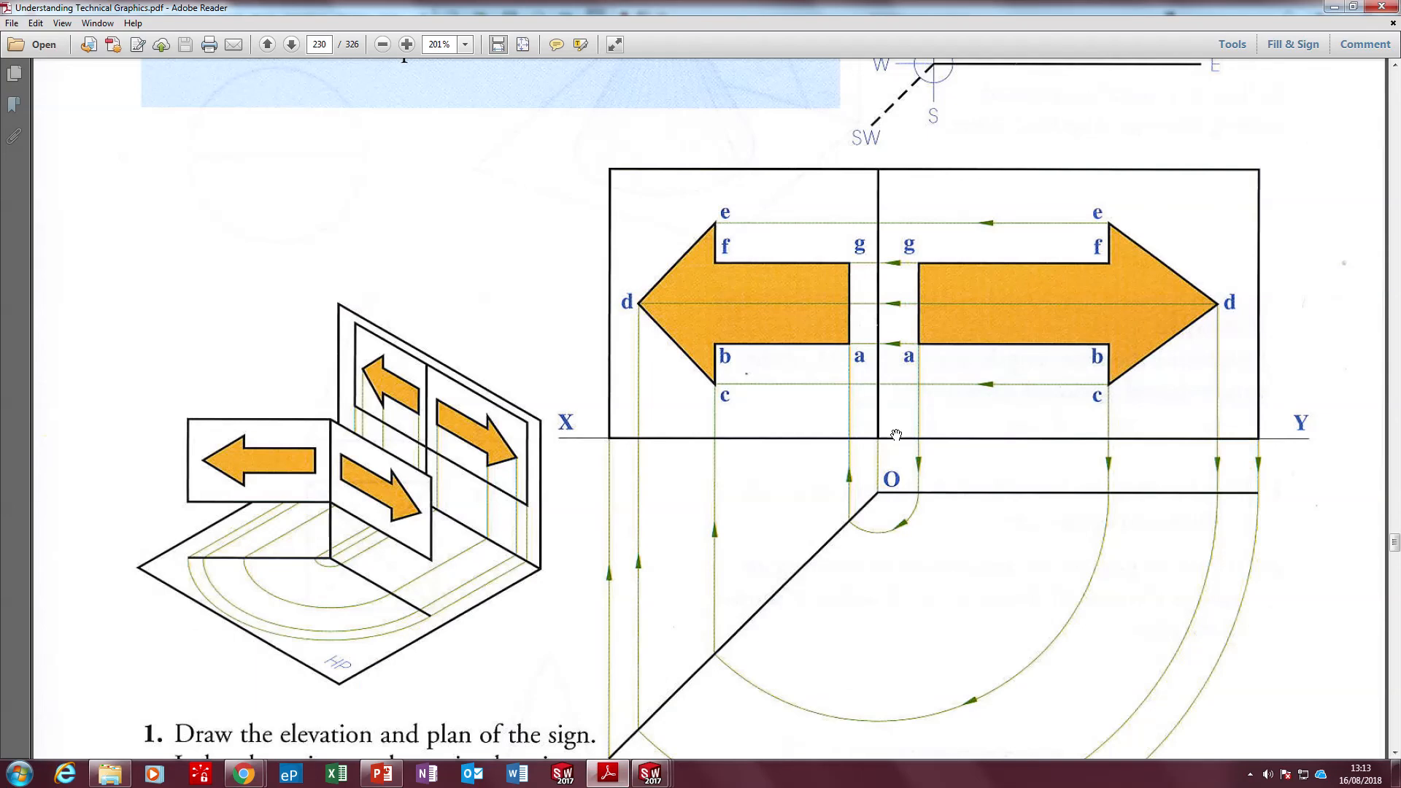
{"action": "scroll", "coordinate": [896, 434], "scroll_direction": "down", "scroll_amount": 1}
{"action": "scroll", "coordinate": [897, 436], "scroll_direction": "up", "scroll_amount": 8}
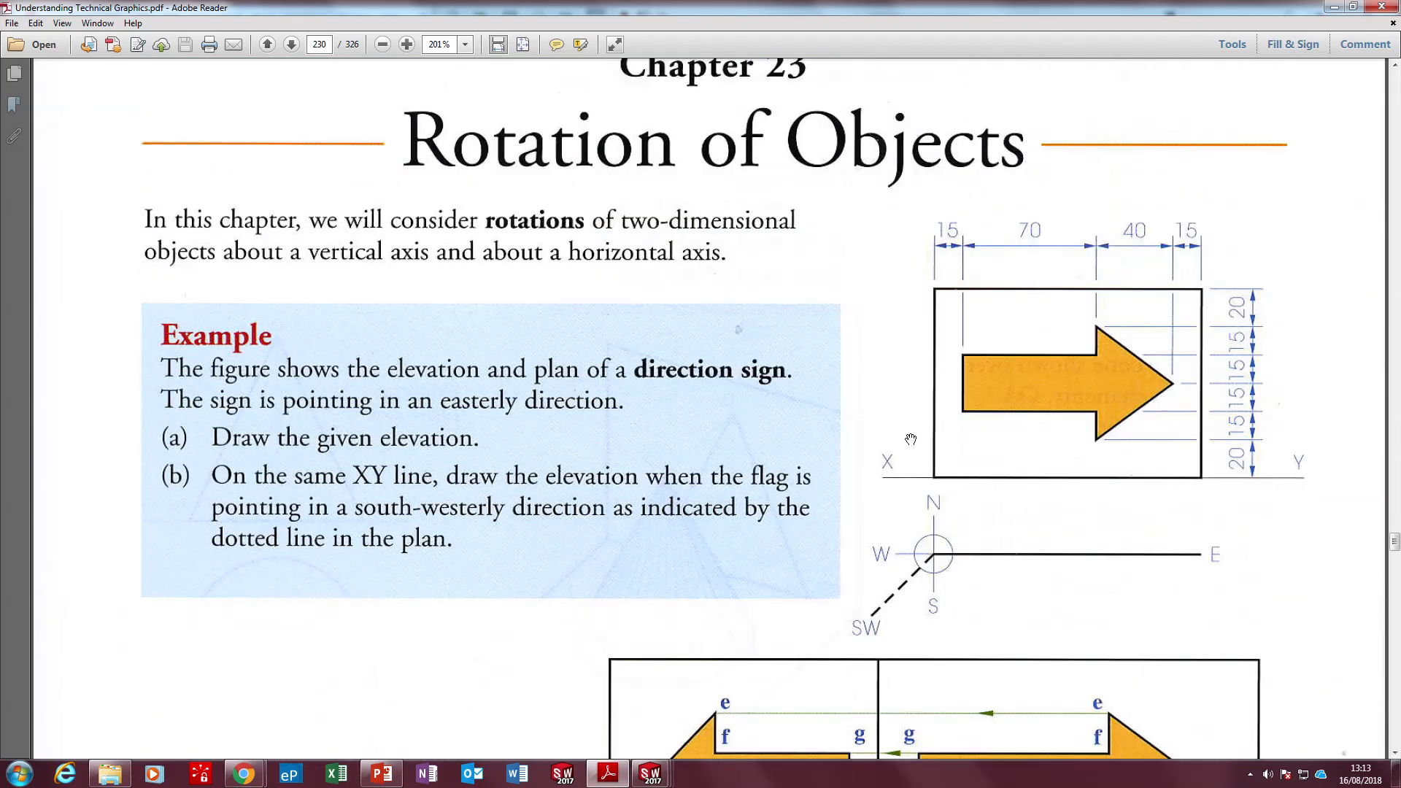
{"action": "scroll", "coordinate": [911, 439], "scroll_direction": "down", "scroll_amount": 8}
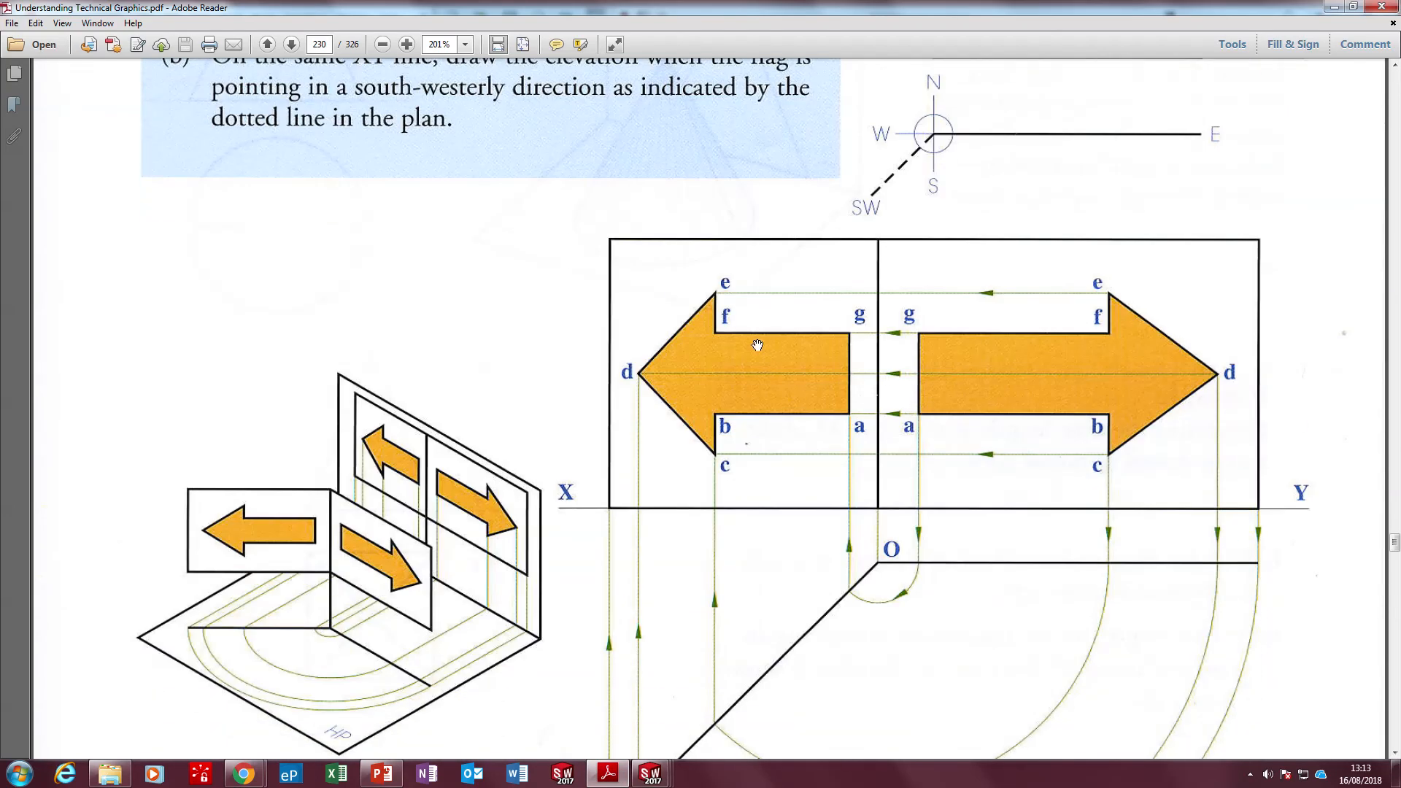
{"action": "scroll", "coordinate": [687, 374], "scroll_direction": "down", "scroll_amount": 3}
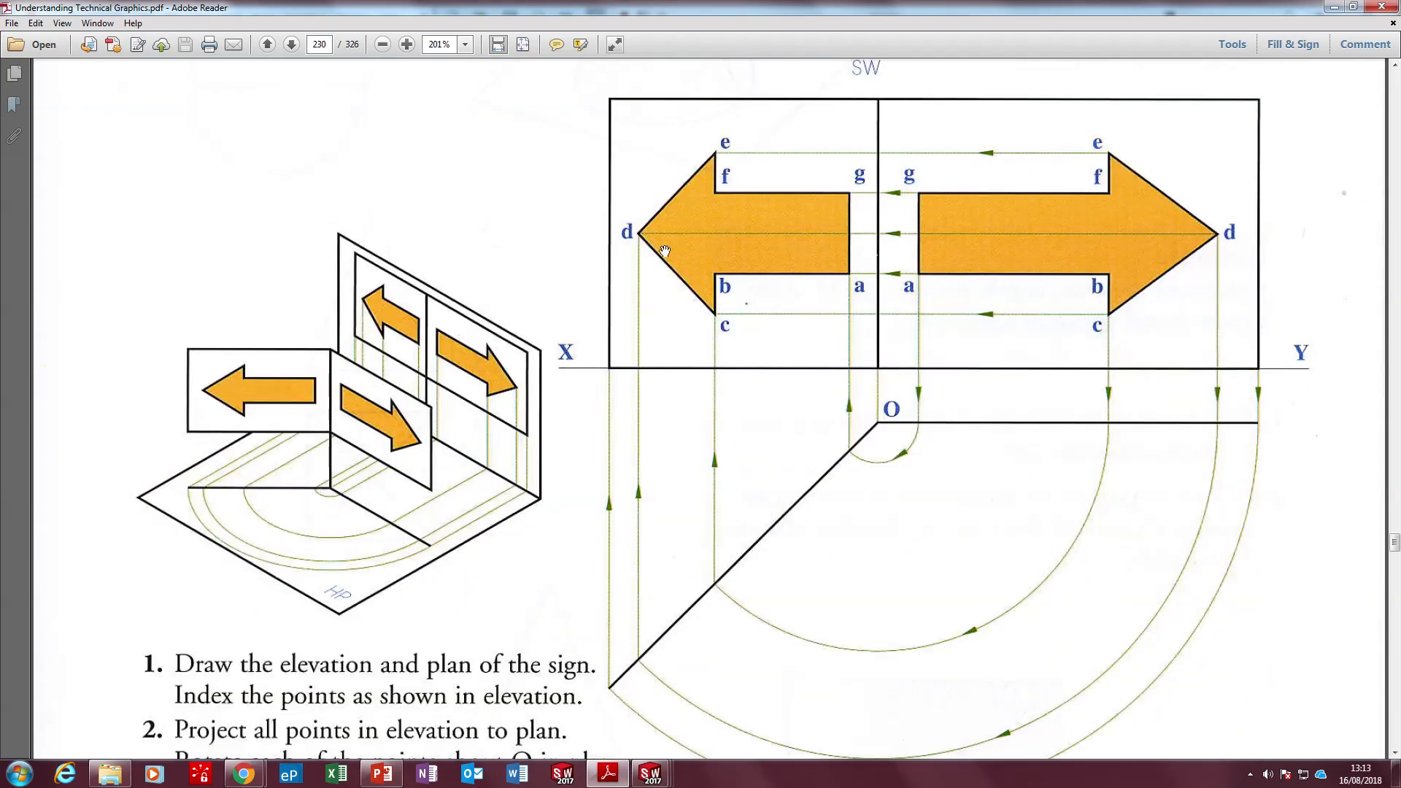
{"action": "scroll", "coordinate": [753, 221], "scroll_direction": "up", "scroll_amount": 2}
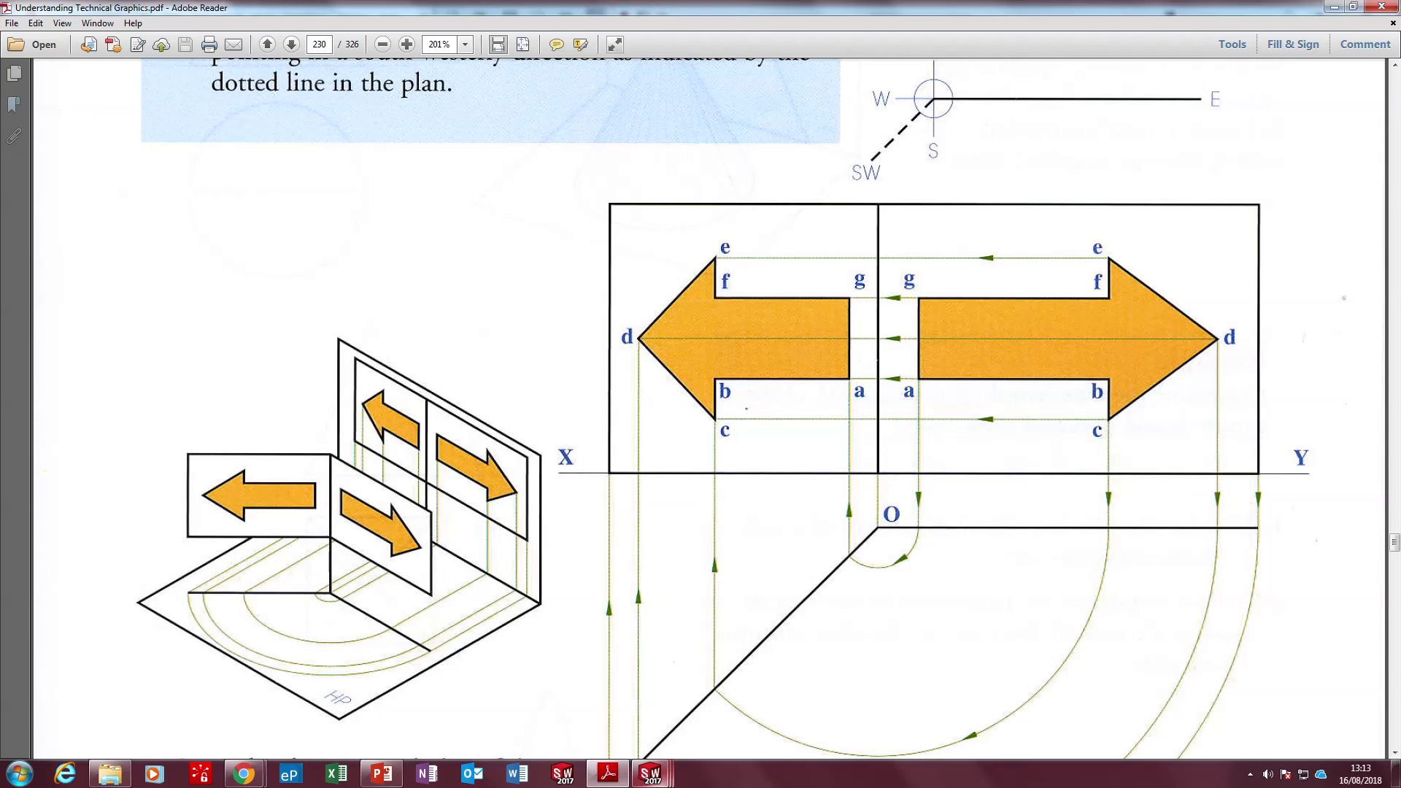
{"action": "mouse_move", "coordinate": [650, 773]}
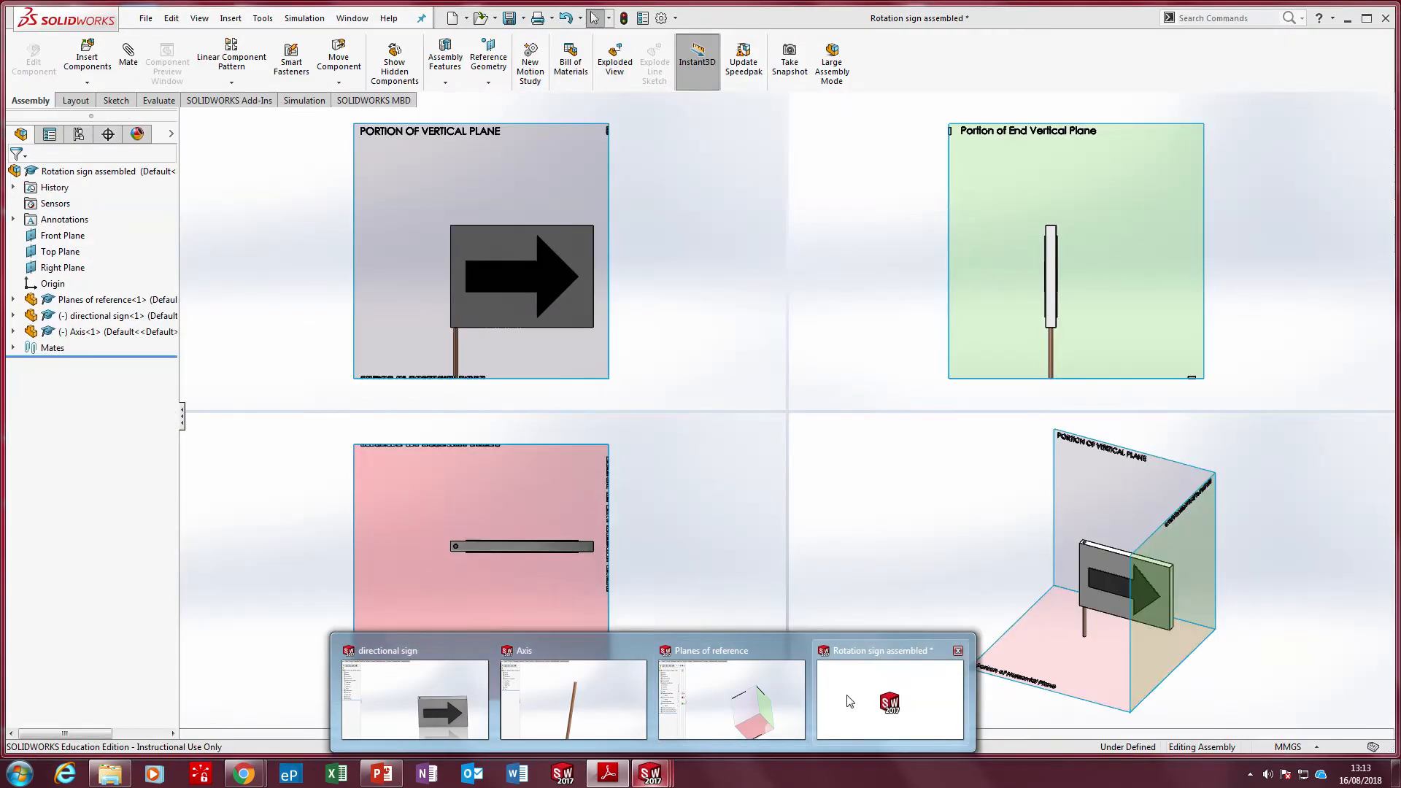
{"action": "left_click", "coordinate": [848, 701]}
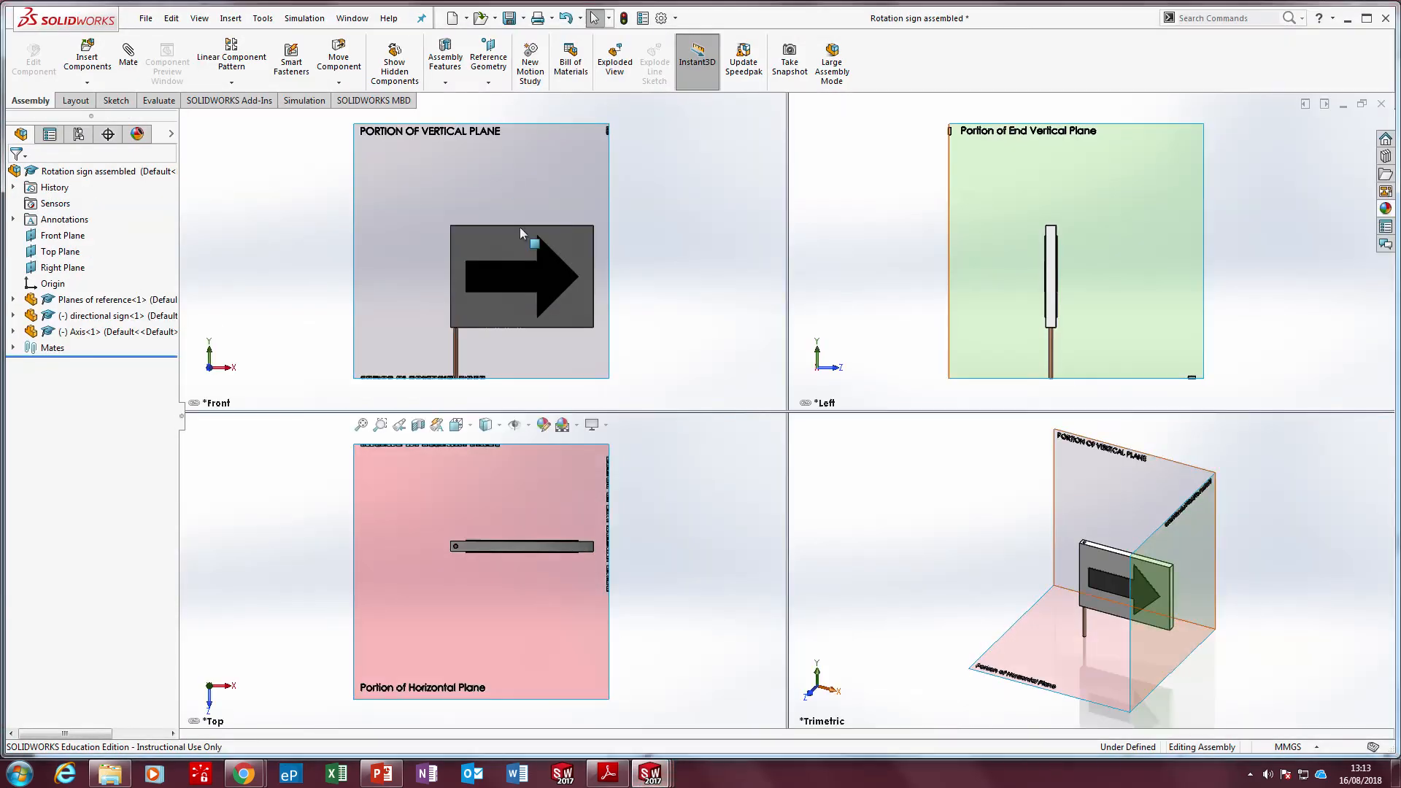
Start a new sketch on the Portion of Vertical Plane surface
{"action": "left_click", "coordinate": [116, 100]}
{"action": "left_click", "coordinate": [34, 45]}
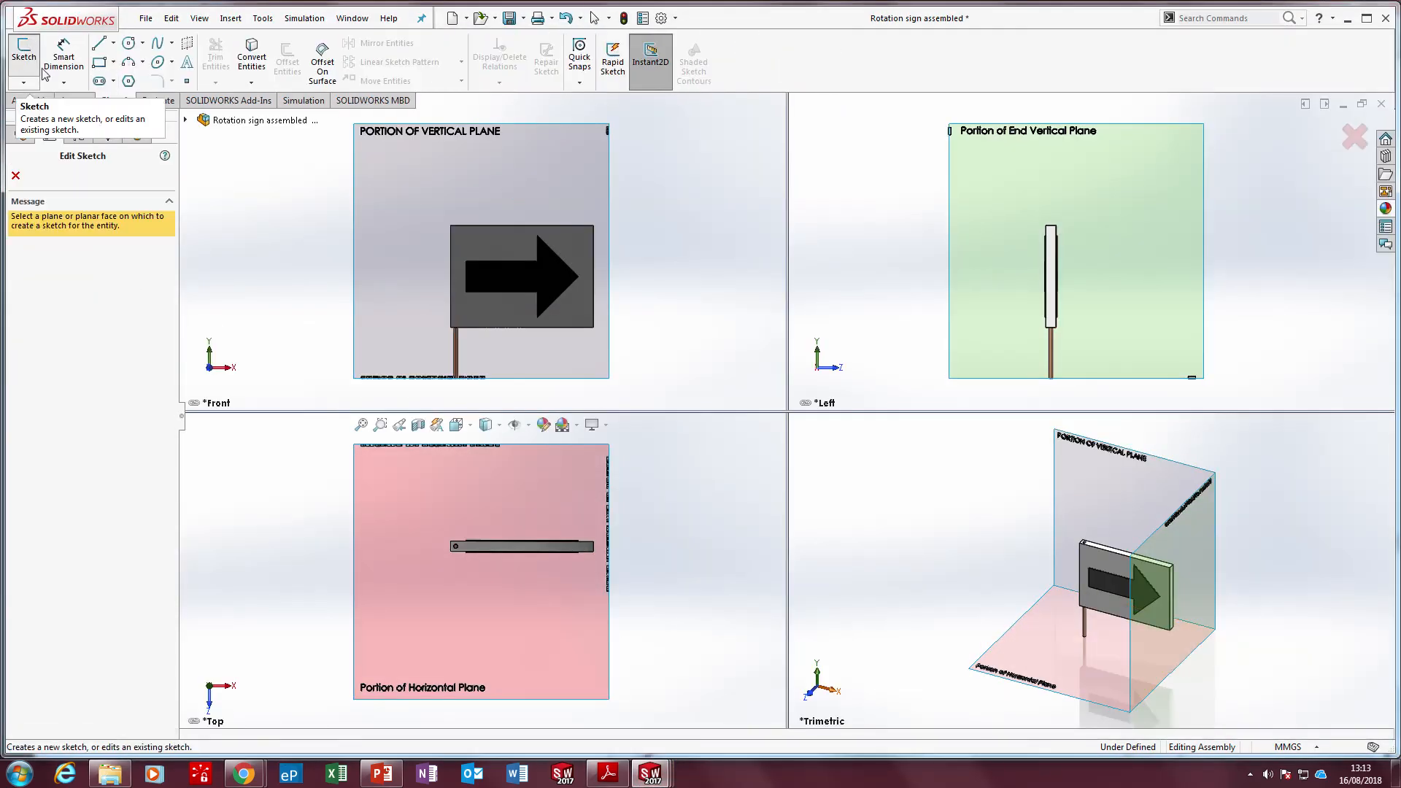
{"action": "left_click", "coordinate": [407, 204]}
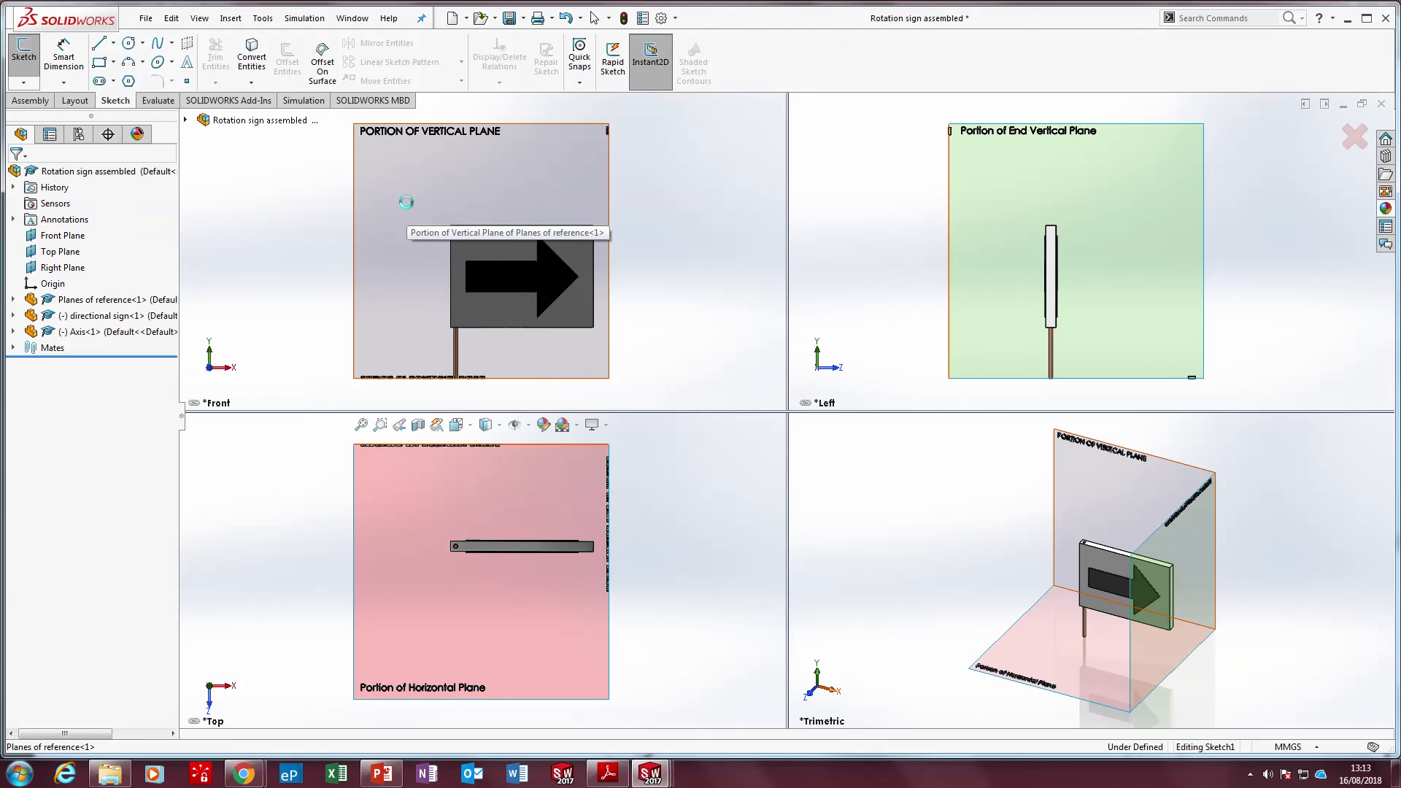
{"action": "left_click", "coordinate": [682, 122]}
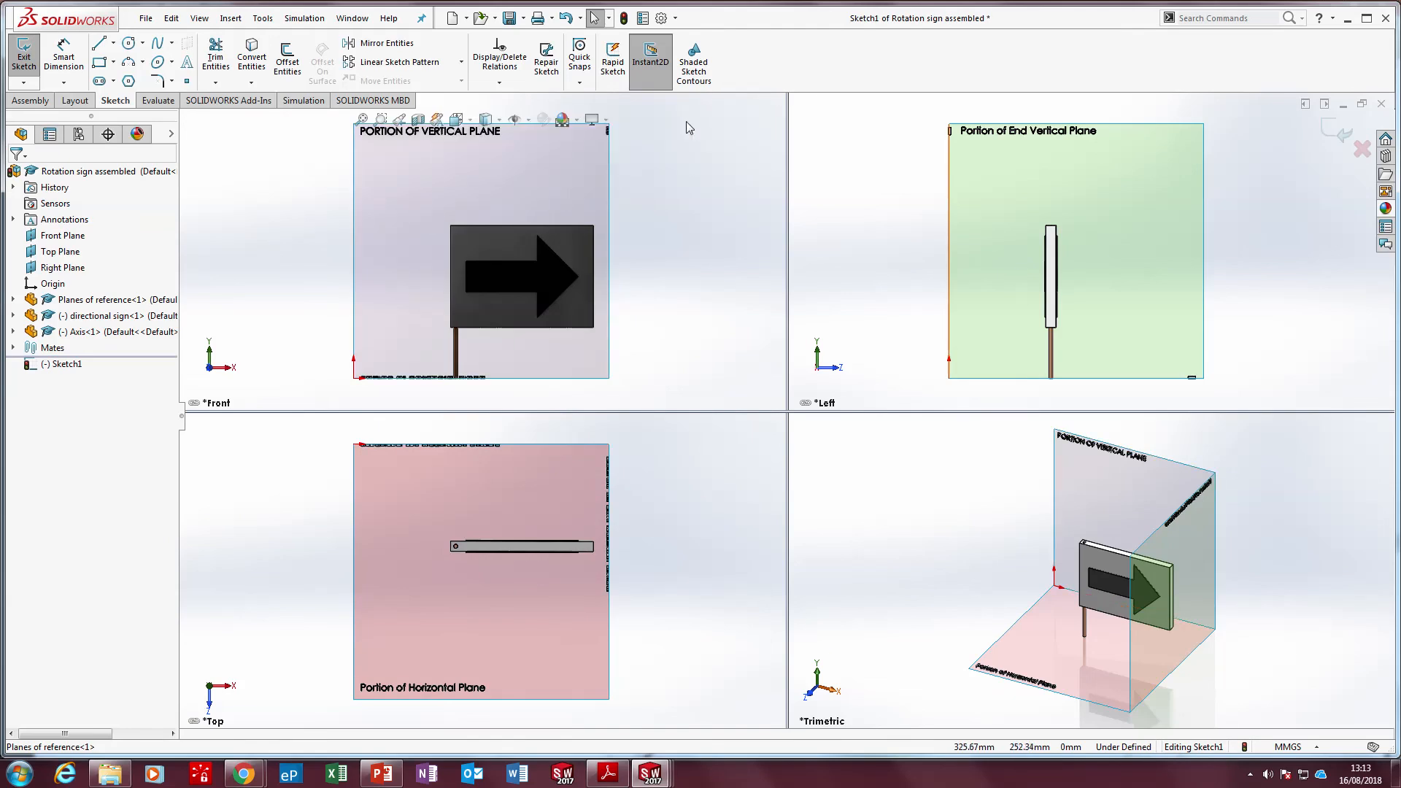
Project the directional sign's four board edges and seven arrow edges onto the vertical plane with Convert Entities, and exit the sketch
{"action": "left_click", "coordinate": [263, 60]}
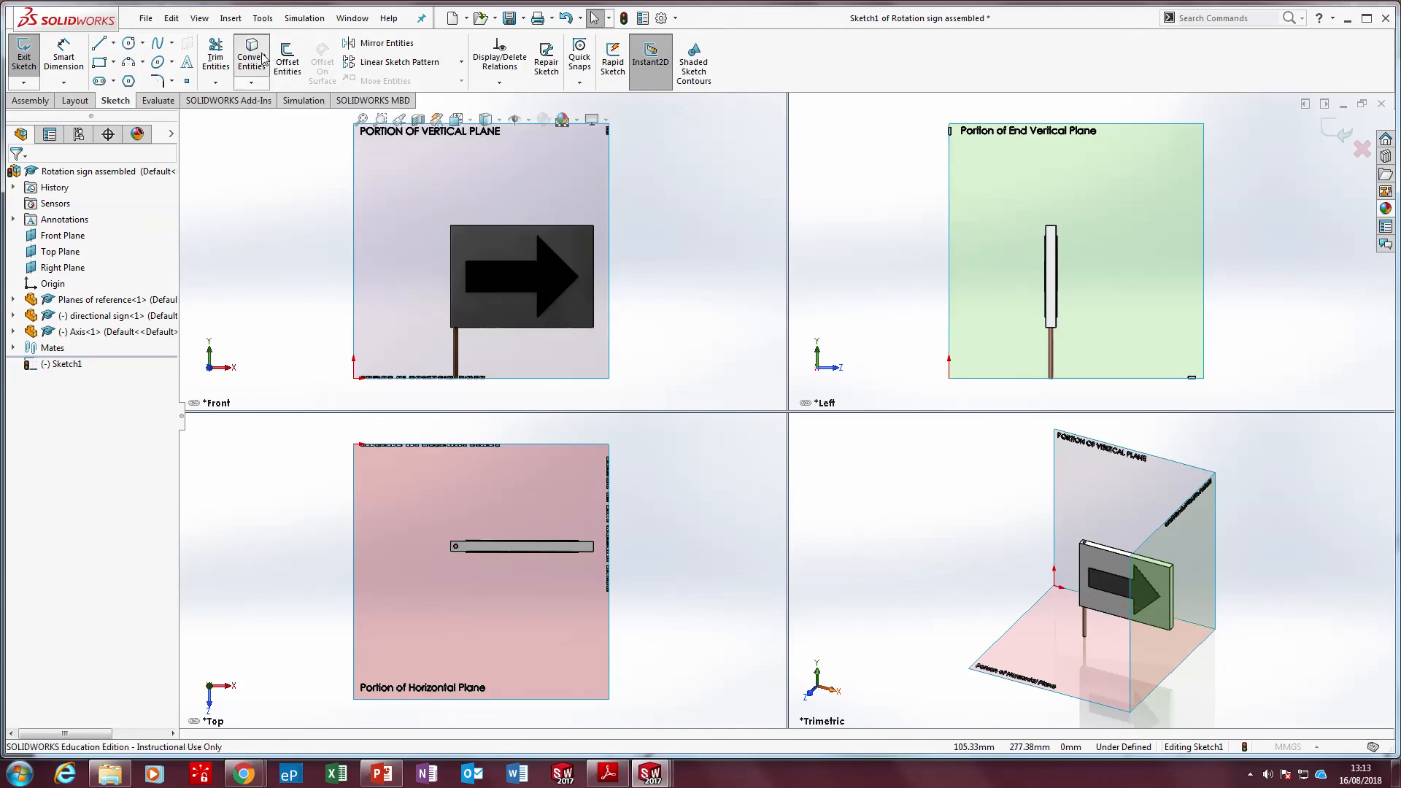
{"action": "left_click", "coordinate": [493, 227]}
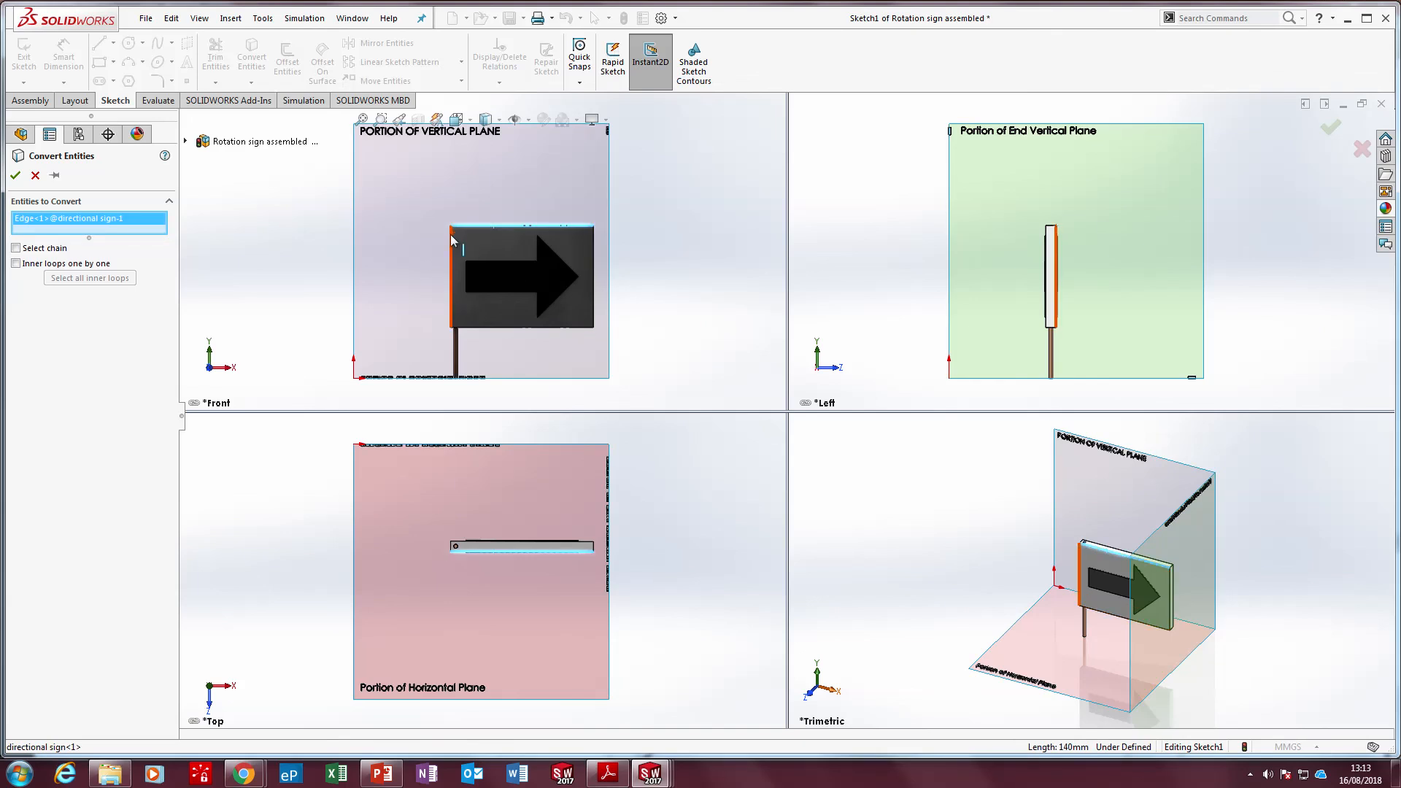
{"action": "left_click", "coordinate": [453, 244]}
{"action": "left_click", "coordinate": [483, 260]}
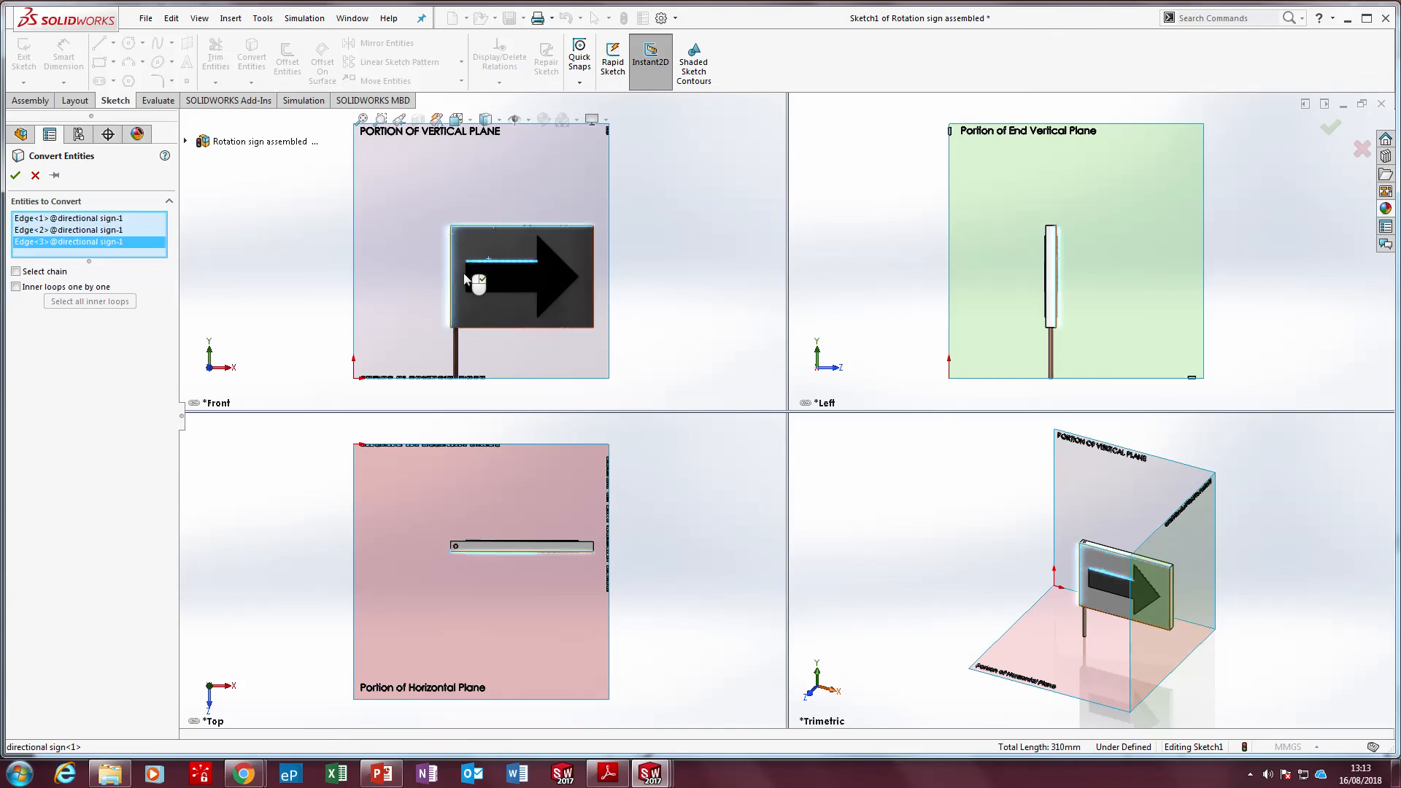
{"action": "left_click", "coordinate": [467, 283]}
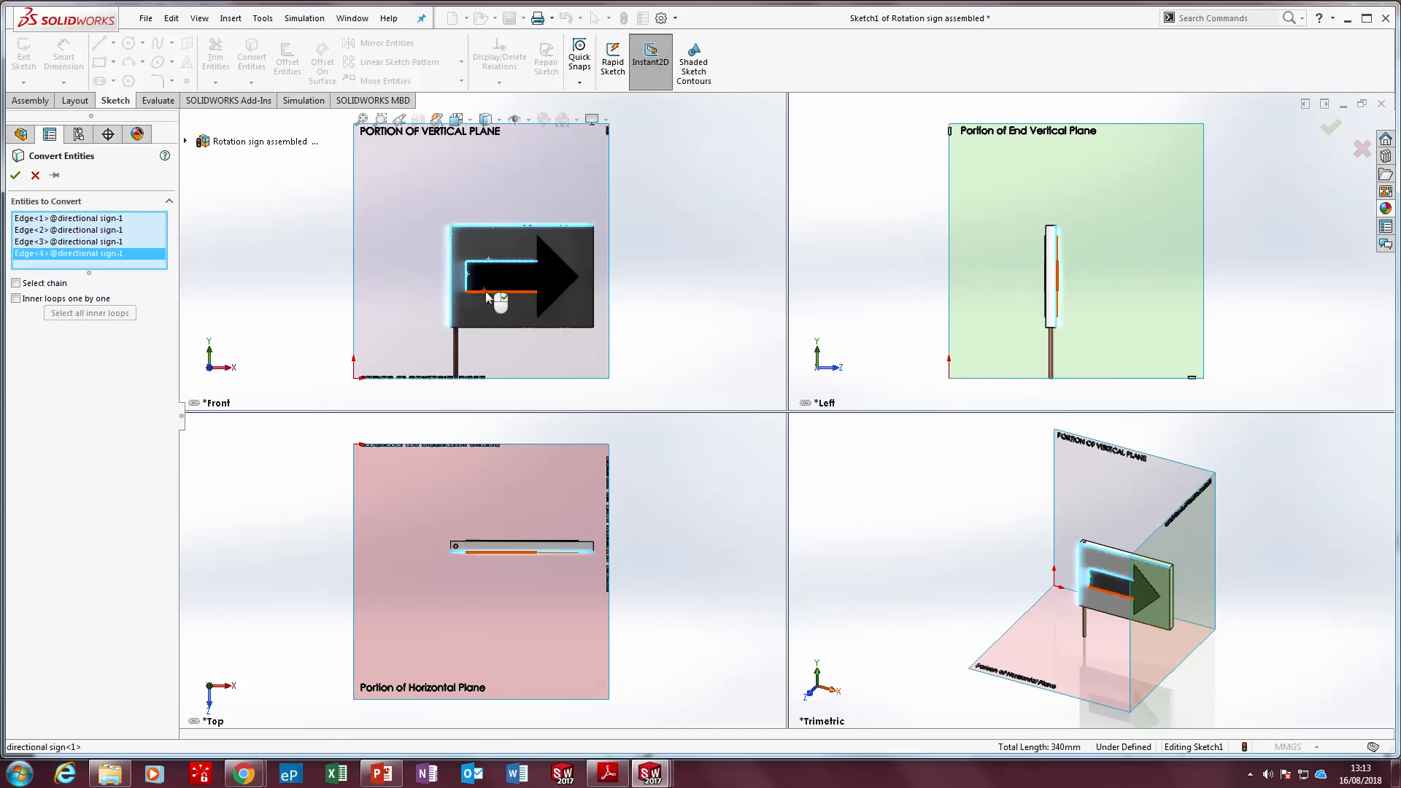
{"action": "left_click", "coordinate": [487, 292]}
{"action": "left_click", "coordinate": [556, 304]}
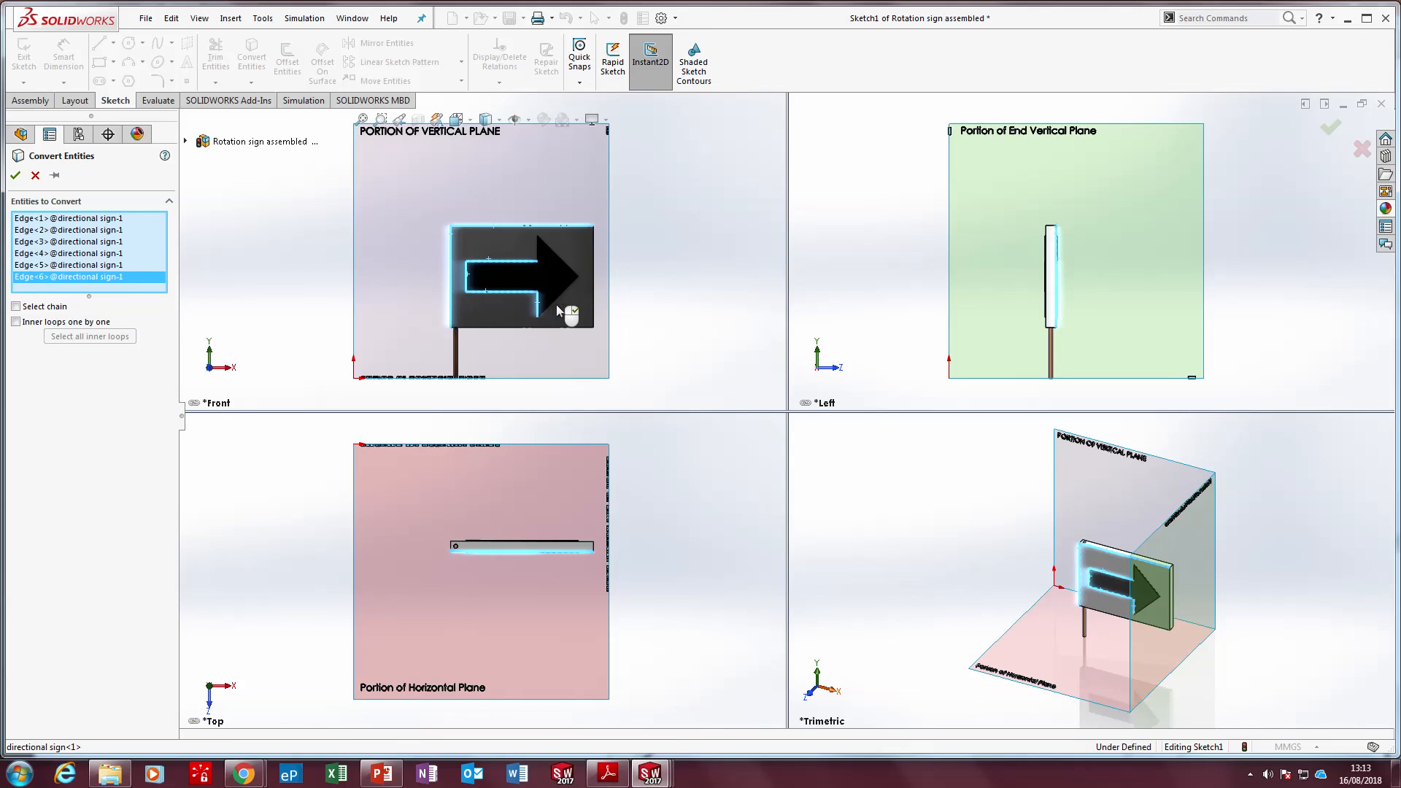
{"action": "left_click", "coordinate": [575, 280]}
{"action": "left_click", "coordinate": [540, 255]}
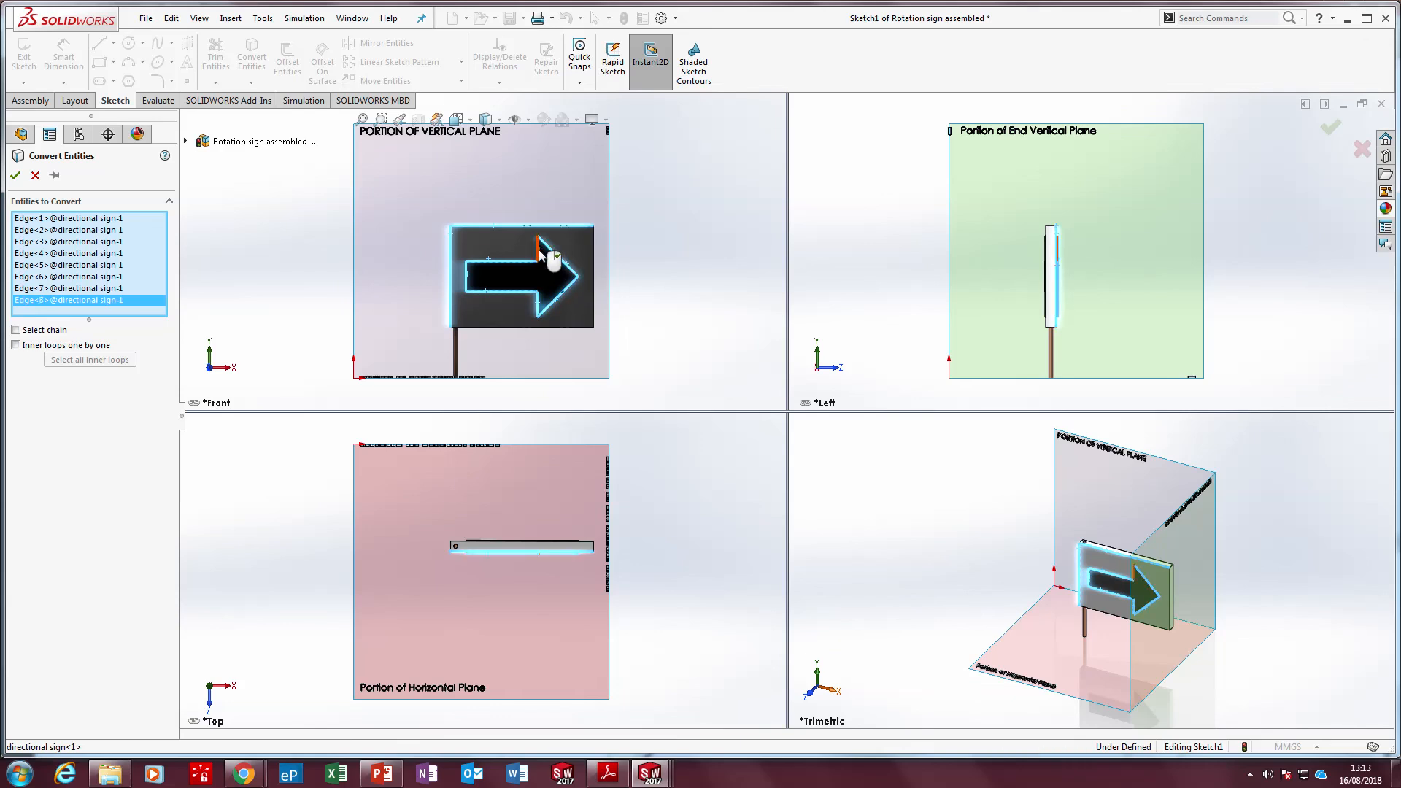
{"action": "left_click", "coordinate": [567, 328]}
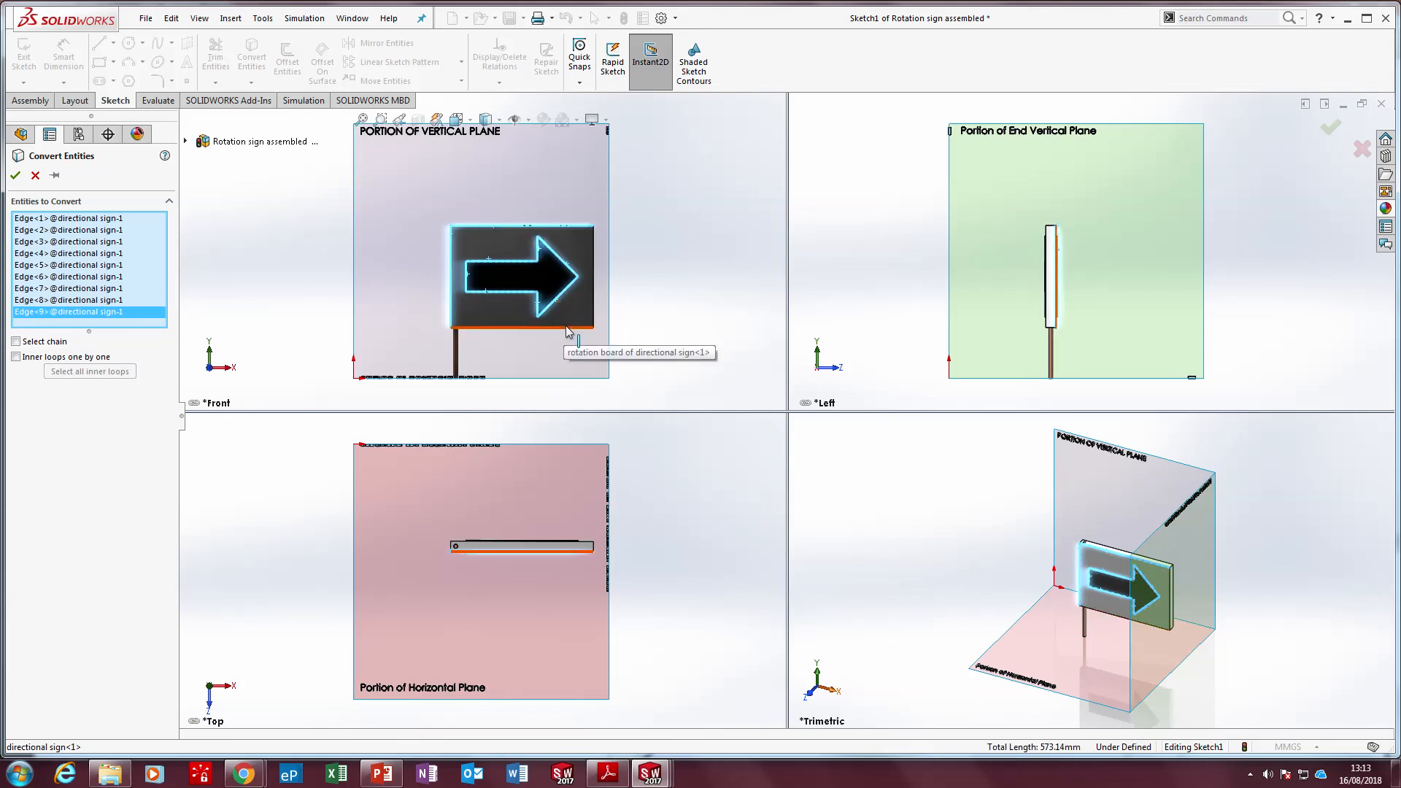
{"action": "left_click", "coordinate": [568, 329]}
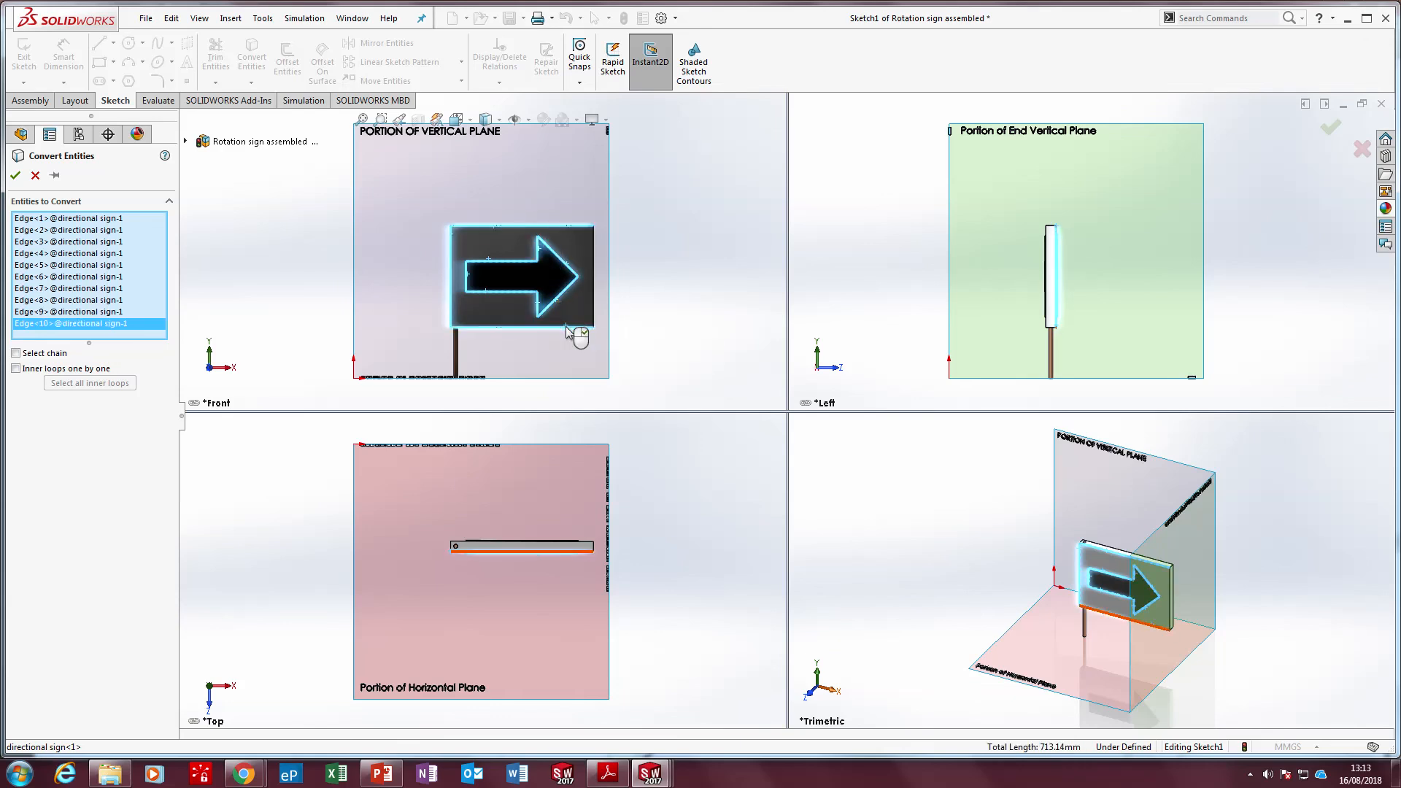
{"action": "left_click", "coordinate": [593, 289]}
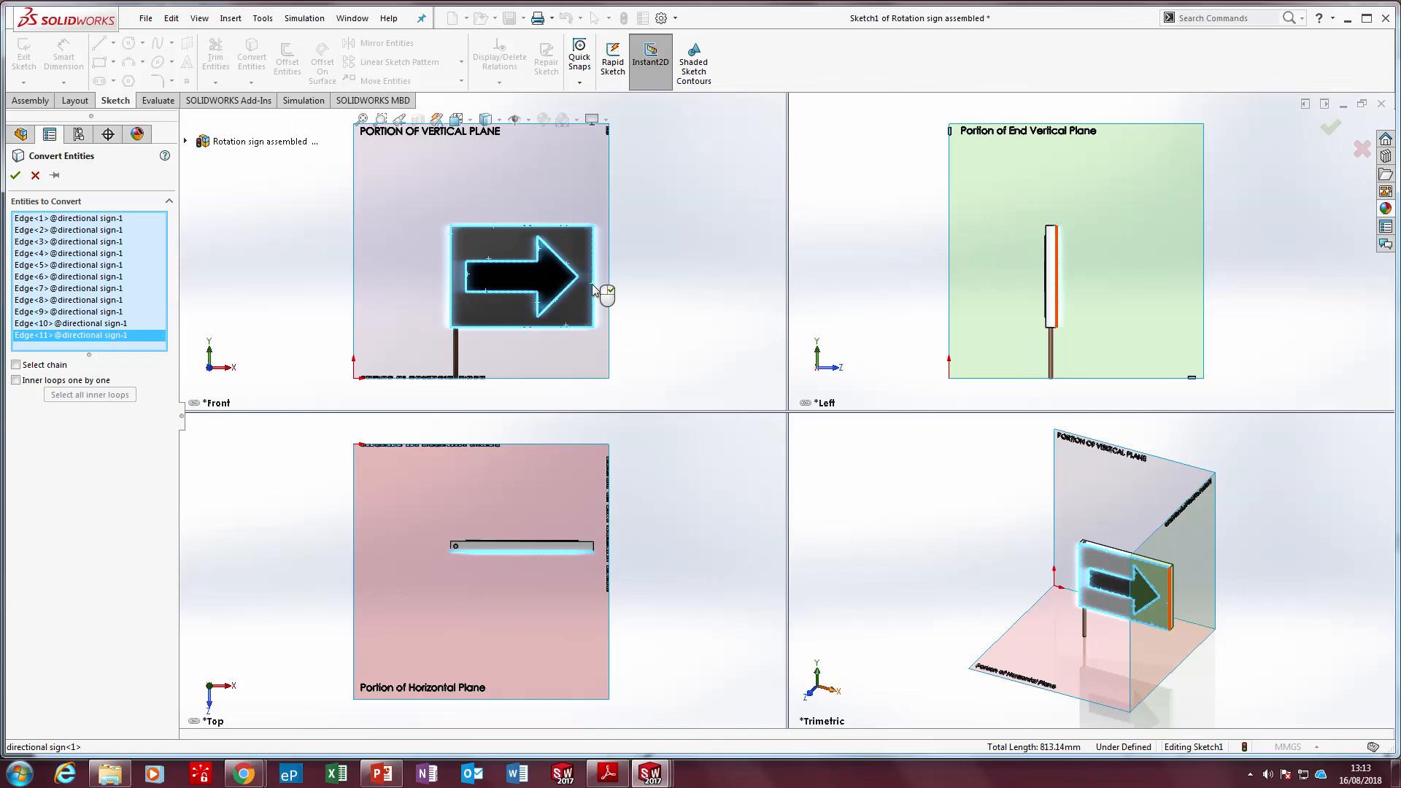
{"action": "right_click", "coordinate": [593, 289]}
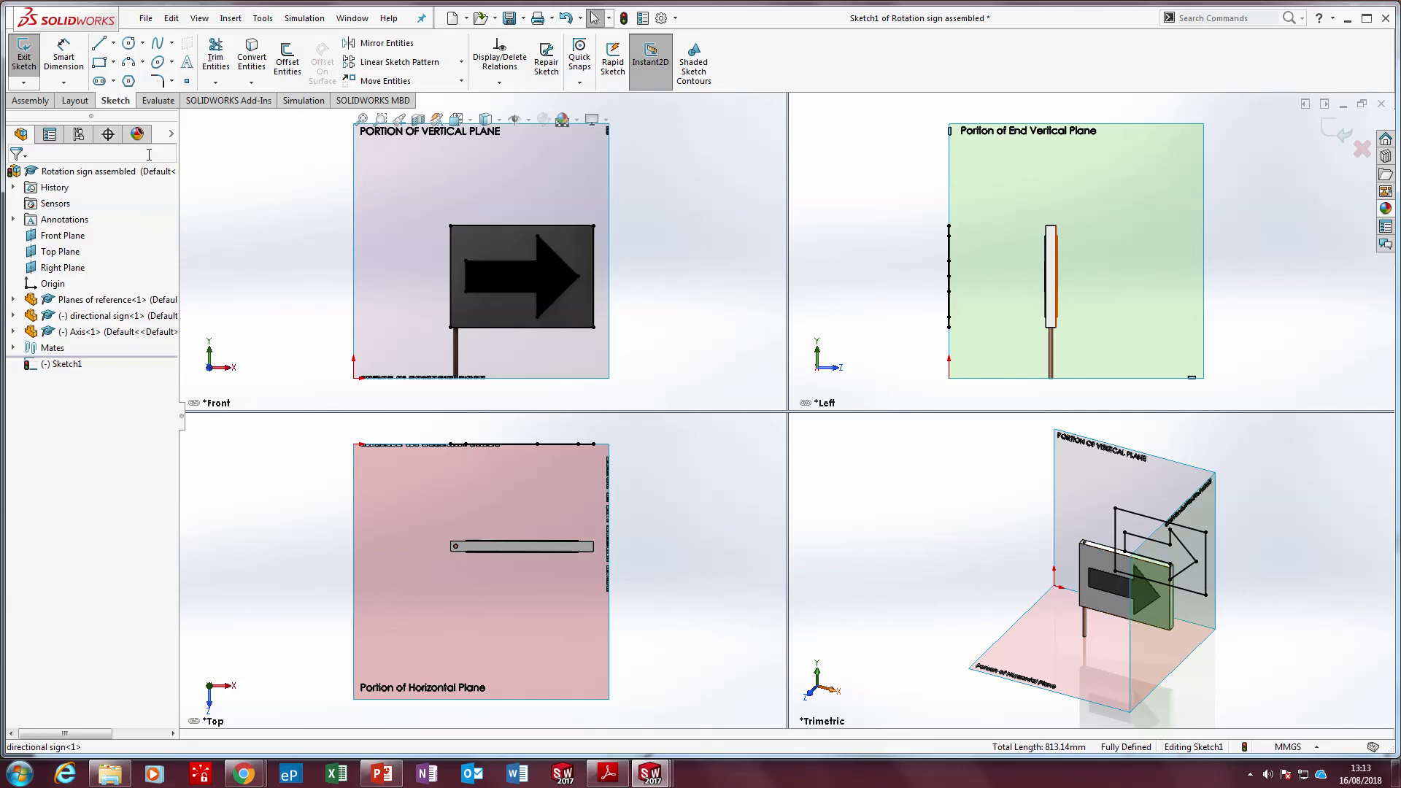
{"action": "left_click", "coordinate": [23, 58]}
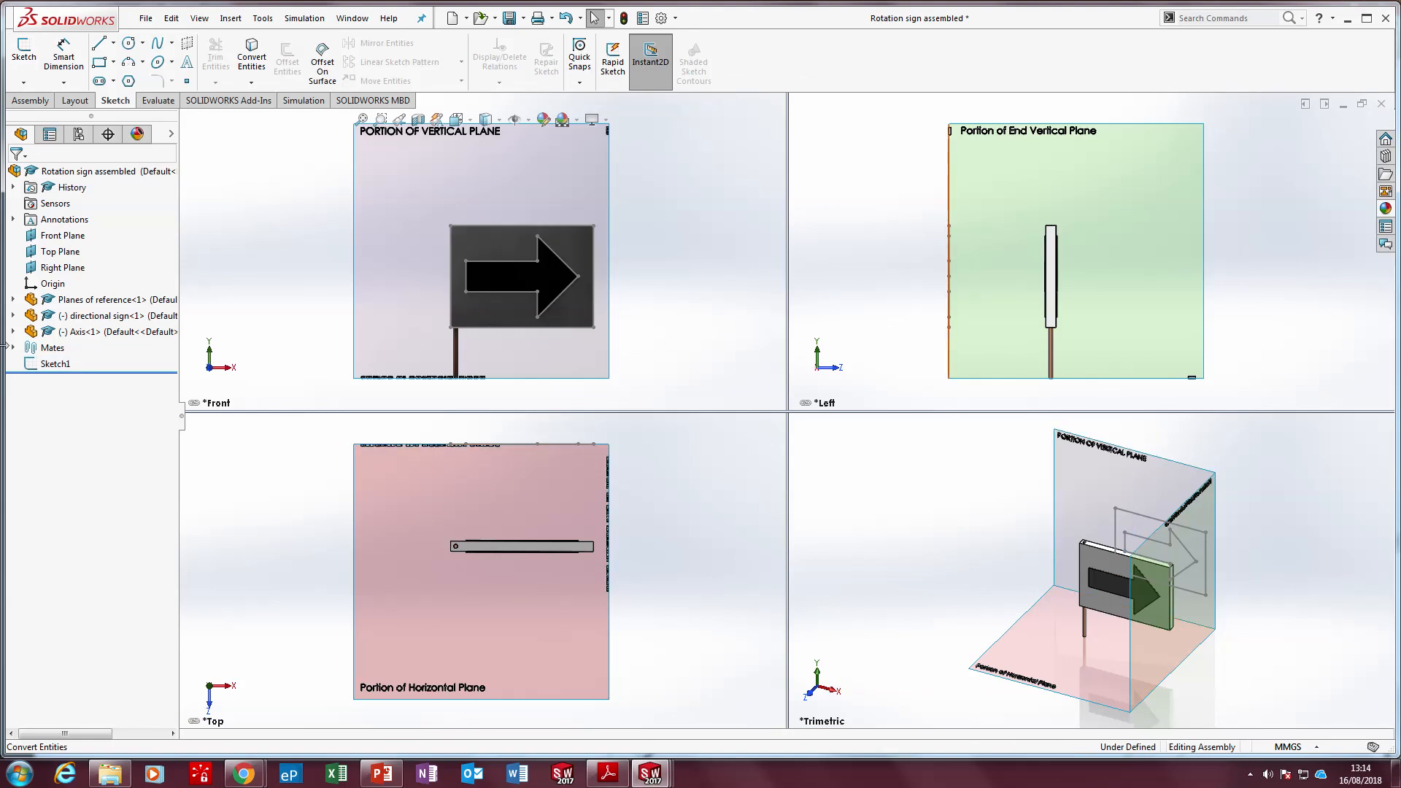
Rename the projected sketch in the feature tree as "eLEVATION TO BE ROTATED"
{"action": "left_click", "coordinate": [47, 365]}
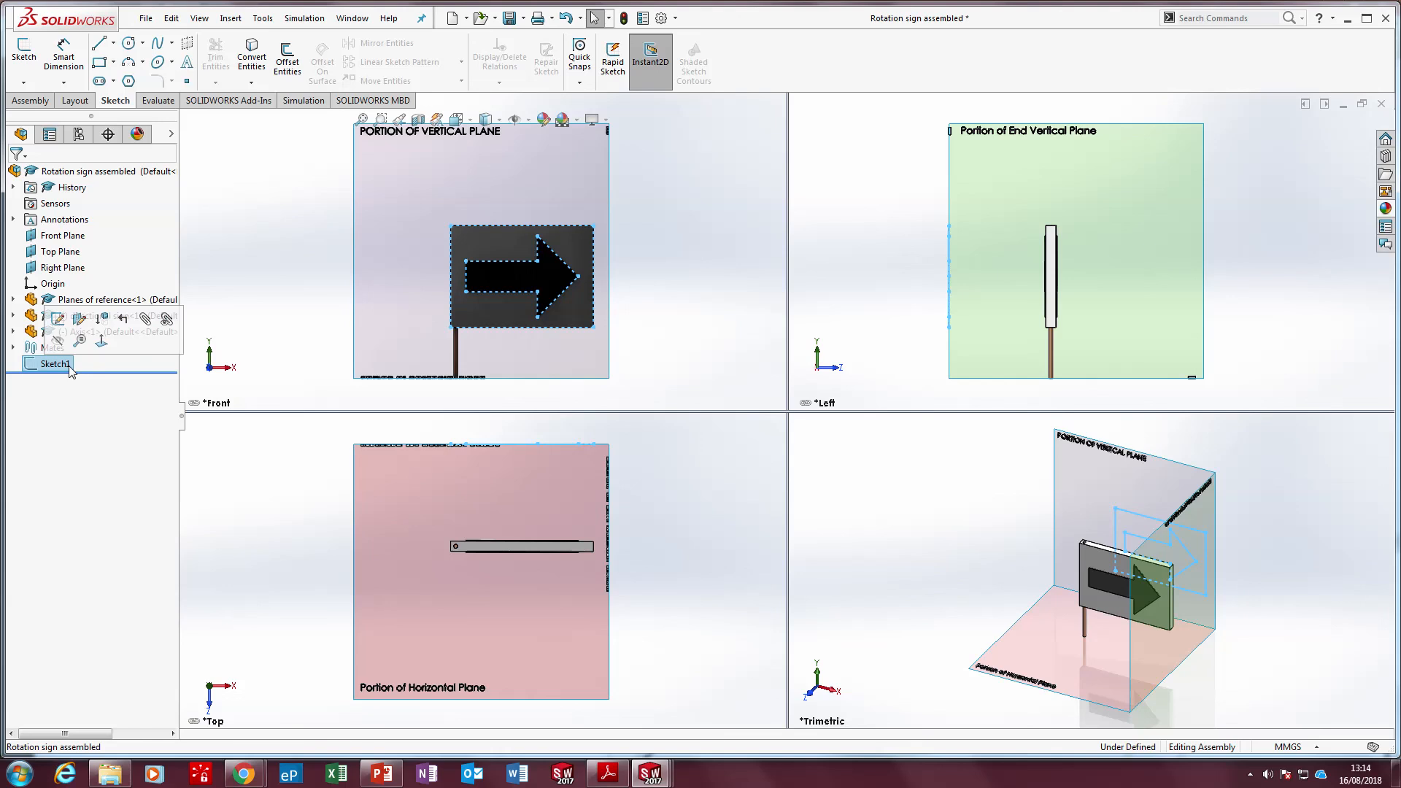
{"action": "left_click", "coordinate": [69, 366]}
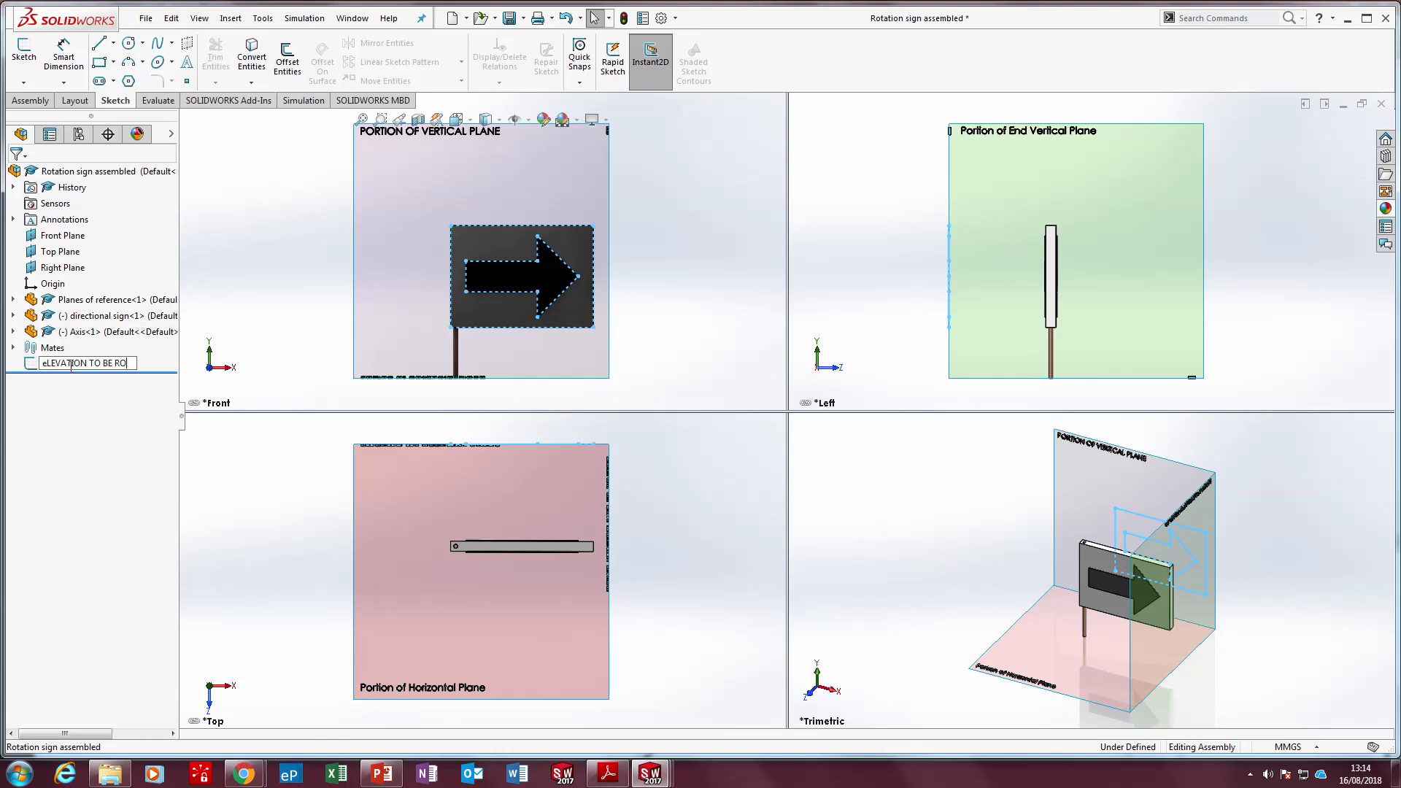
{"action": "type", "text": "eLEVATION TO BE ROTATED"}
{"action": "key", "text": "Return"}
{"action": "right_click", "coordinate": [90, 368]}
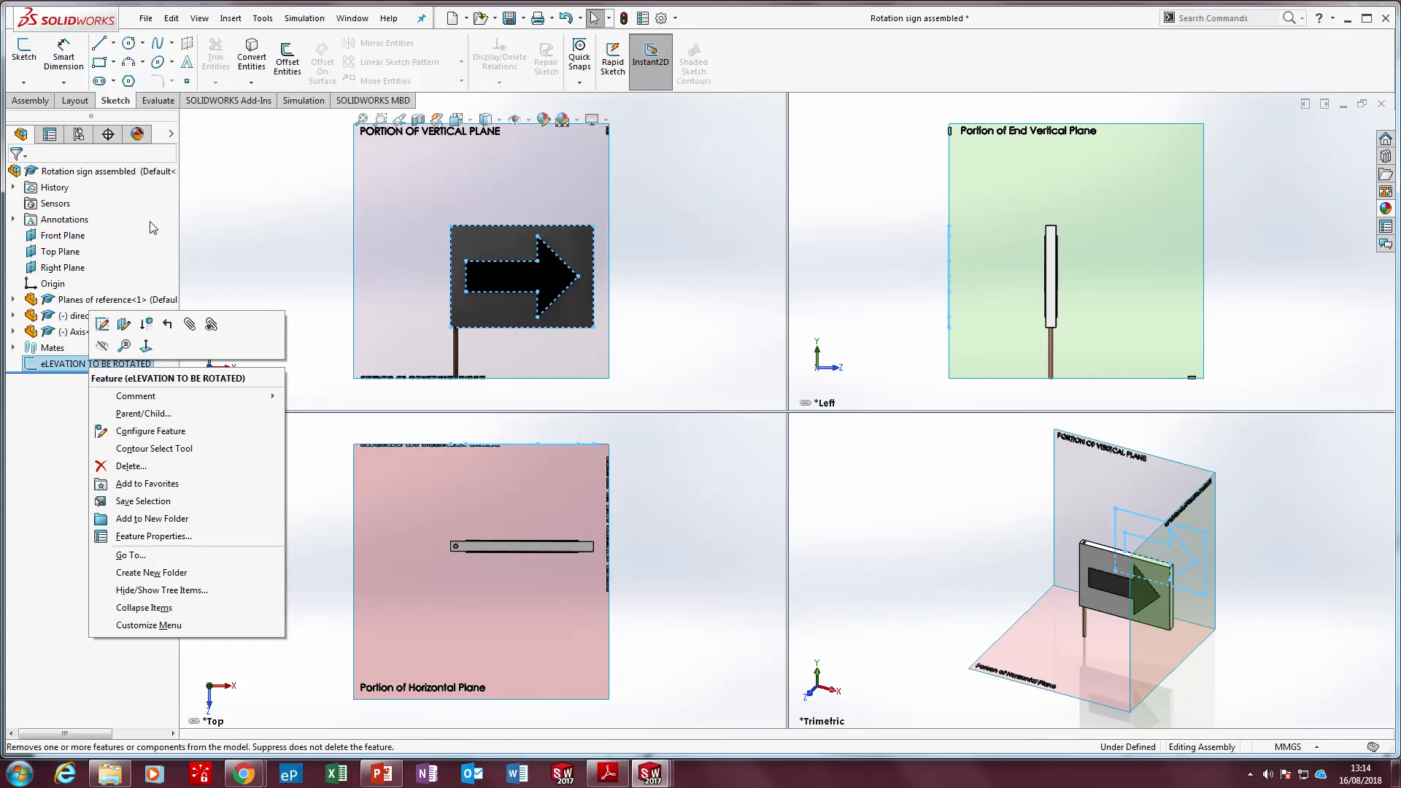
{"action": "left_click", "coordinate": [221, 215]}
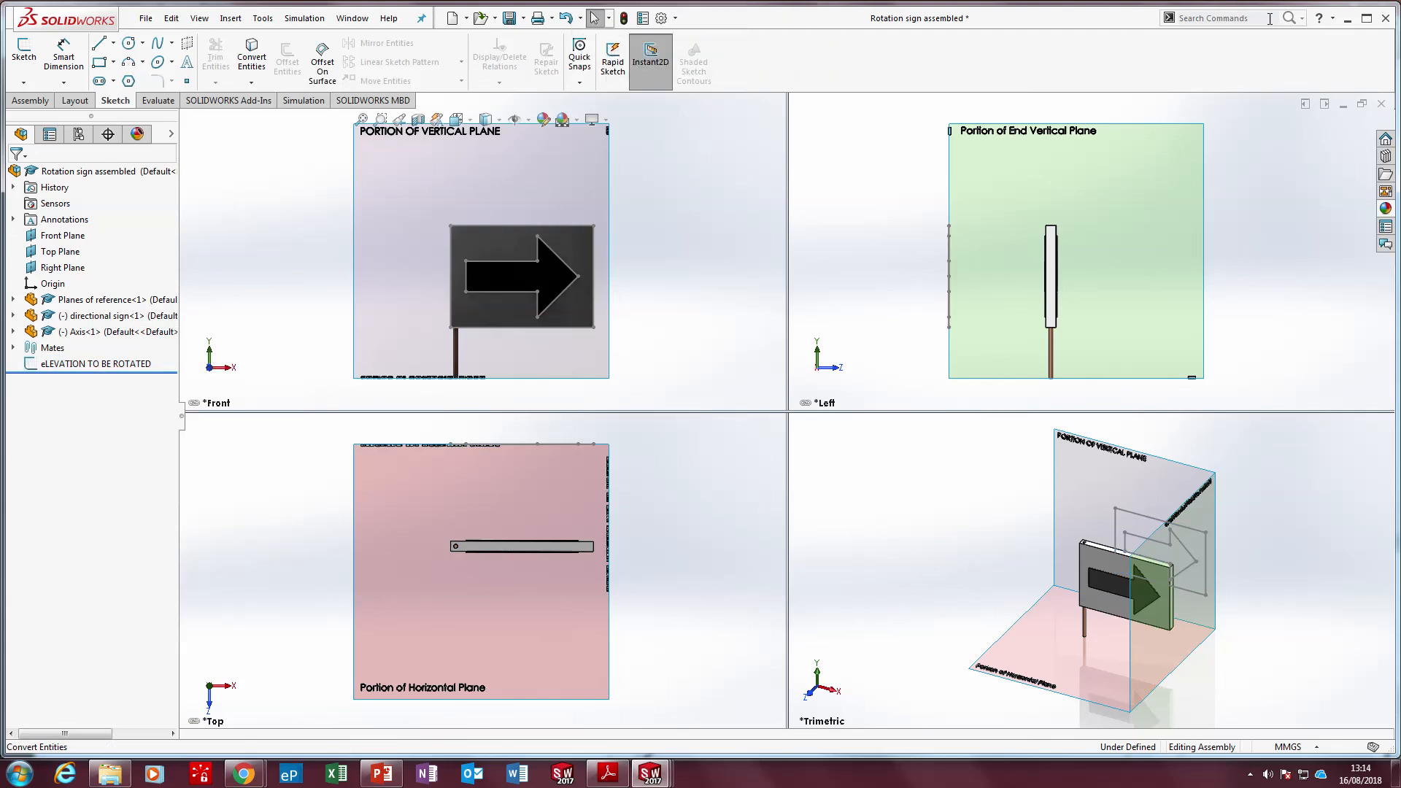
Find the Edit Sketch or Curve Color command with a command search and colour the eLEVATION TO BE ROTATED sketch red
{"action": "left_click", "coordinate": [1302, 18]}
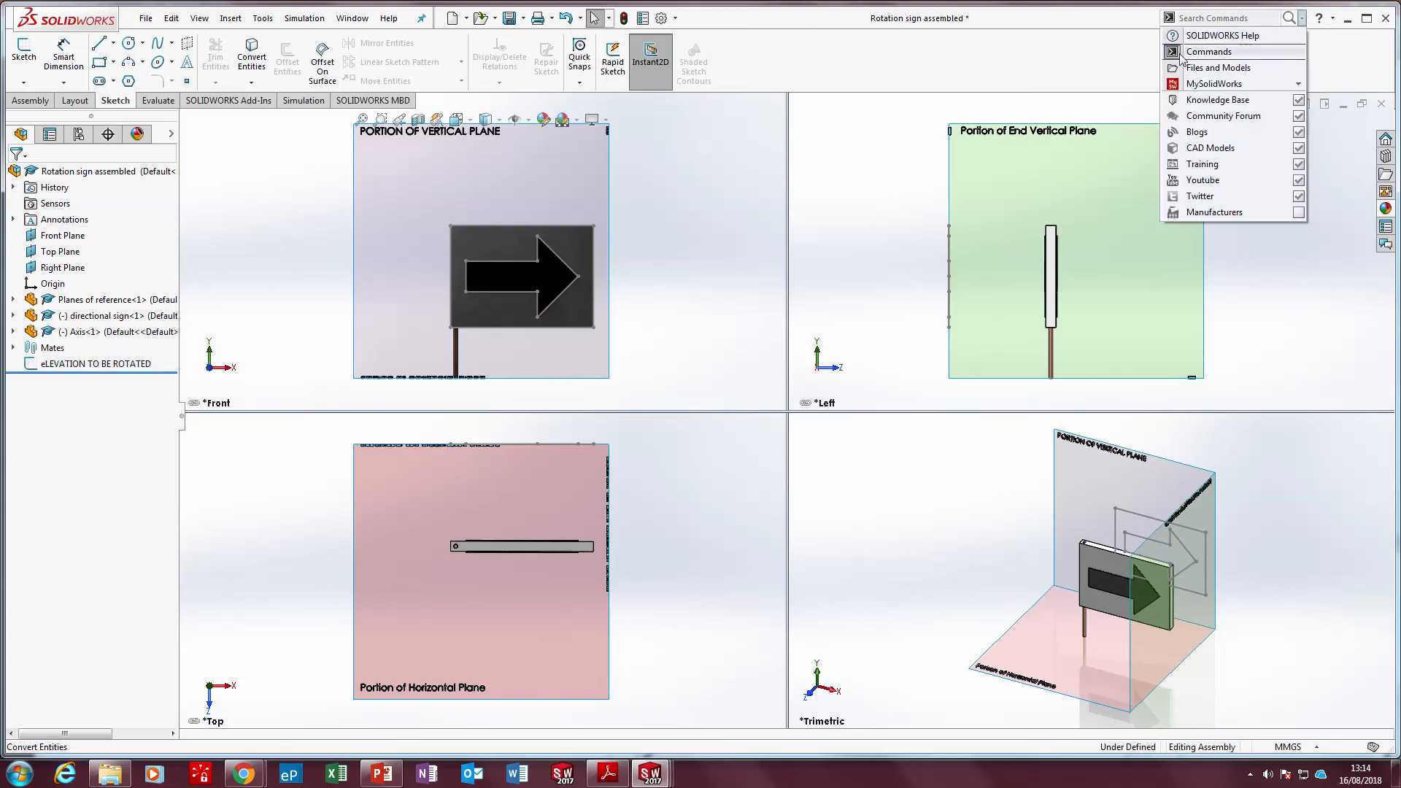
{"action": "left_click", "coordinate": [1241, 17]}
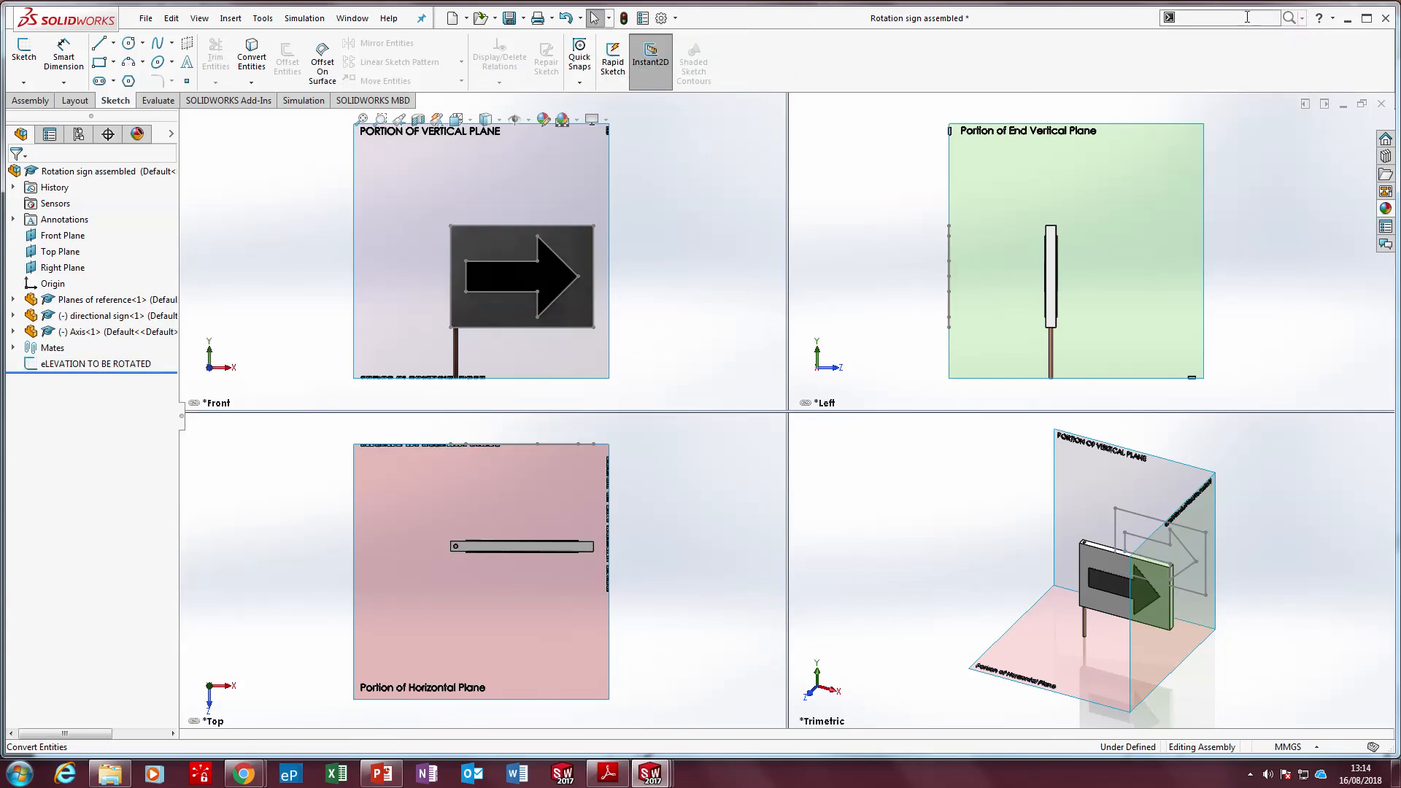
{"action": "type", "text": "SKETCH"}
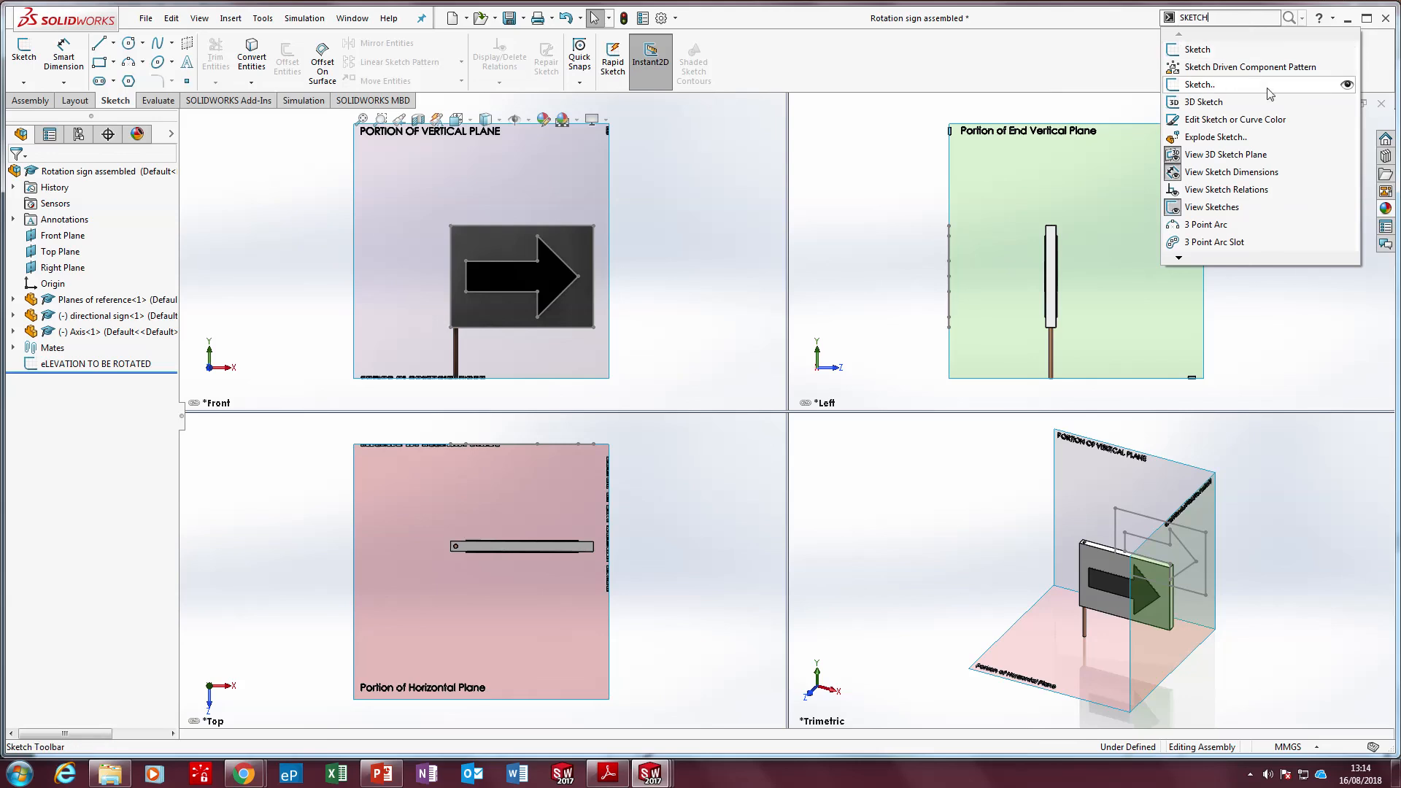
{"action": "left_click", "coordinate": [1266, 120]}
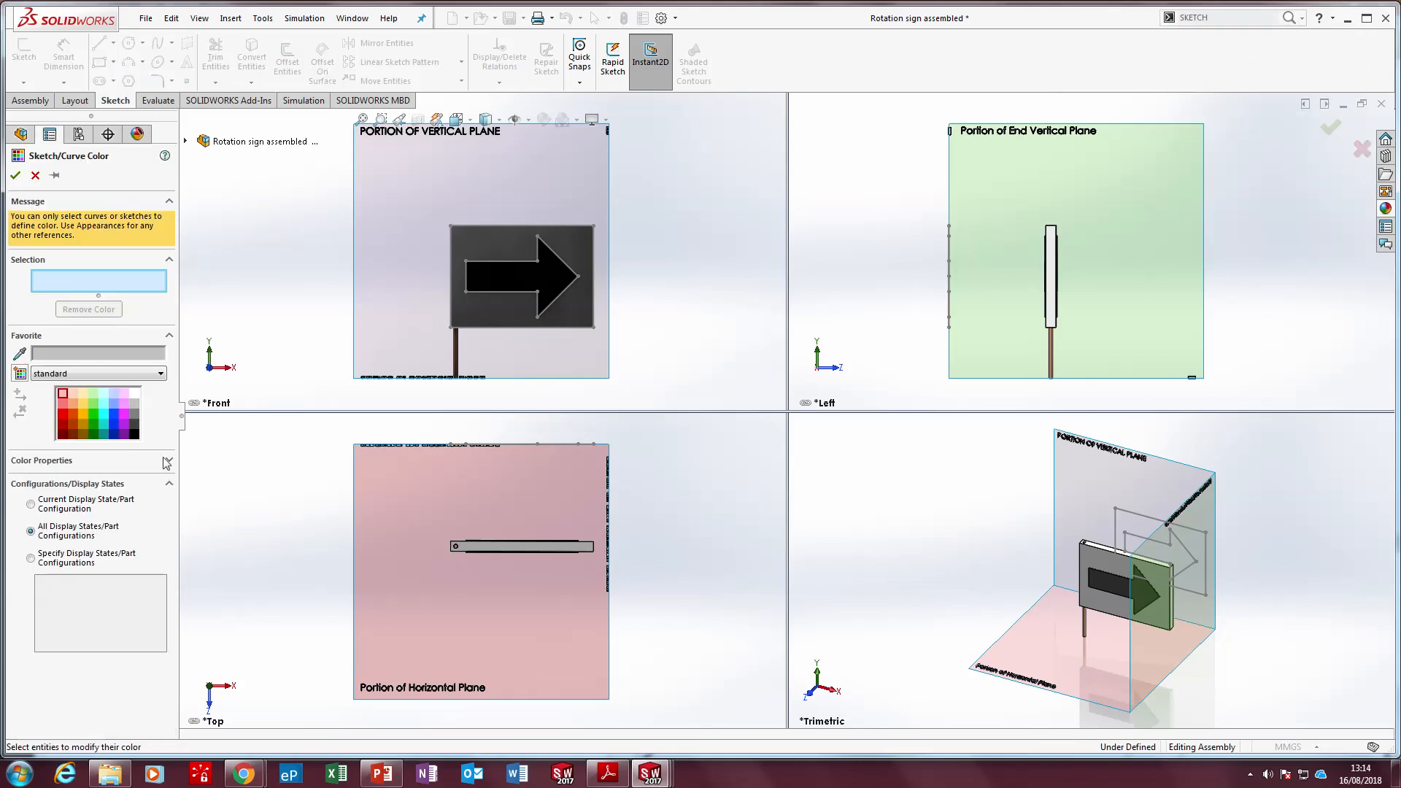
{"action": "left_click", "coordinate": [63, 414]}
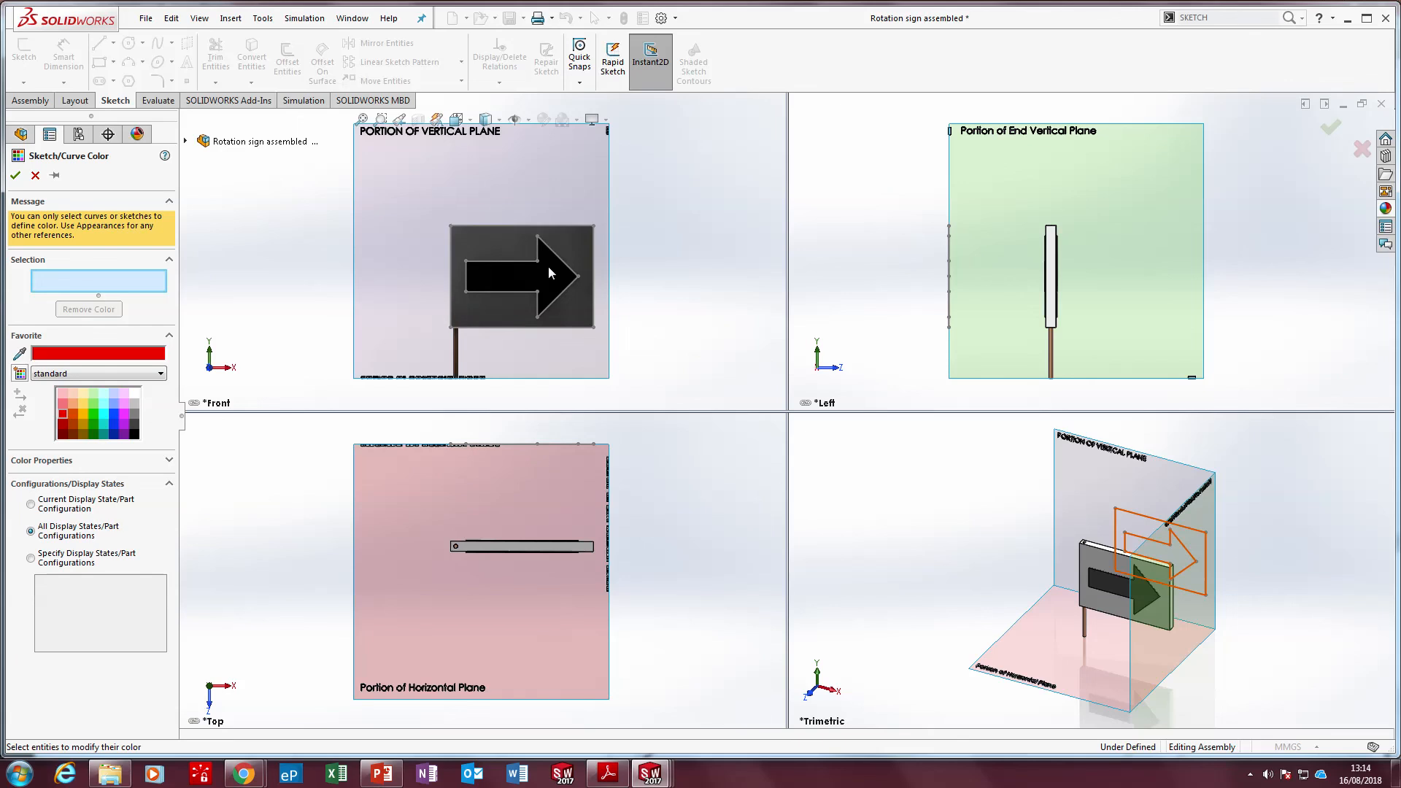
{"action": "left_click", "coordinate": [561, 227]}
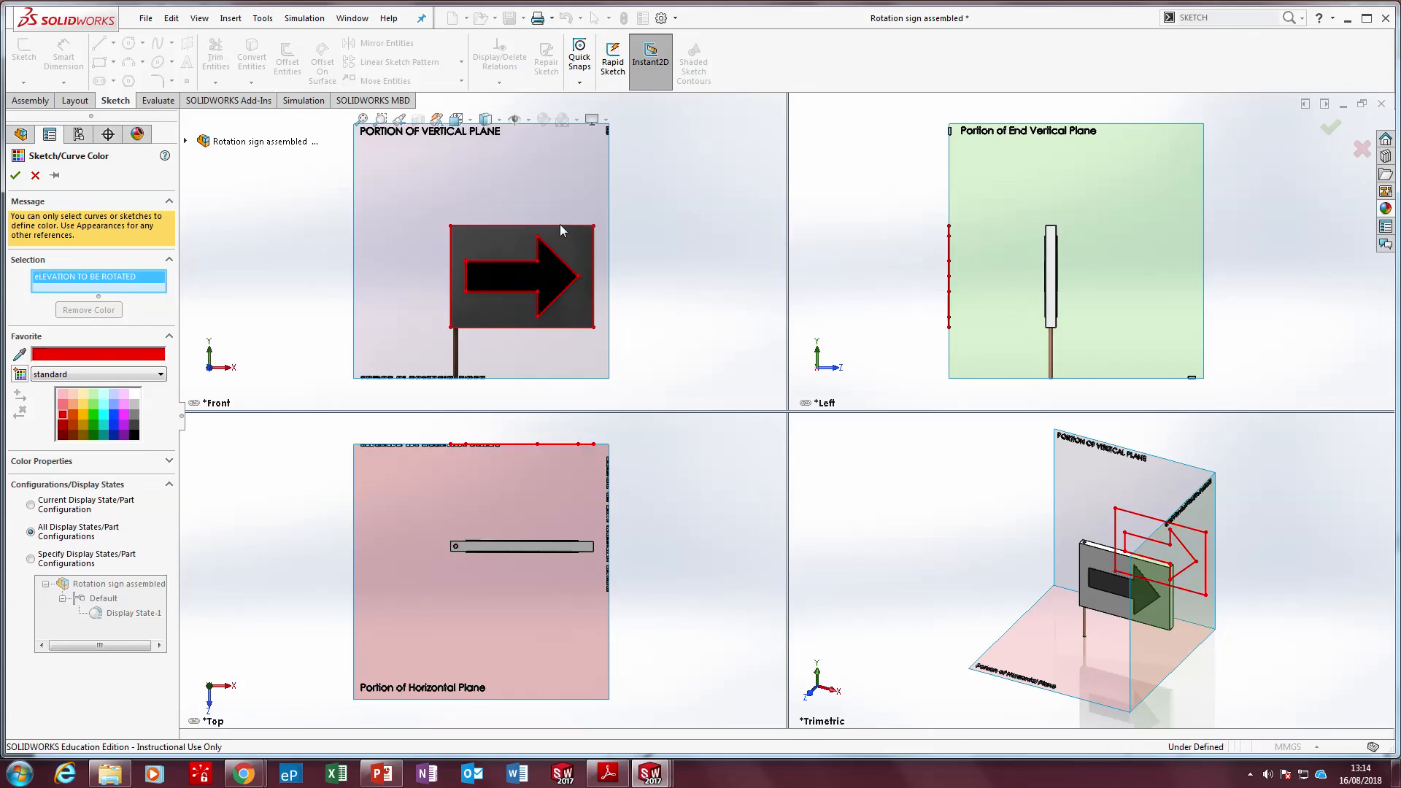
{"action": "left_click", "coordinate": [15, 175]}
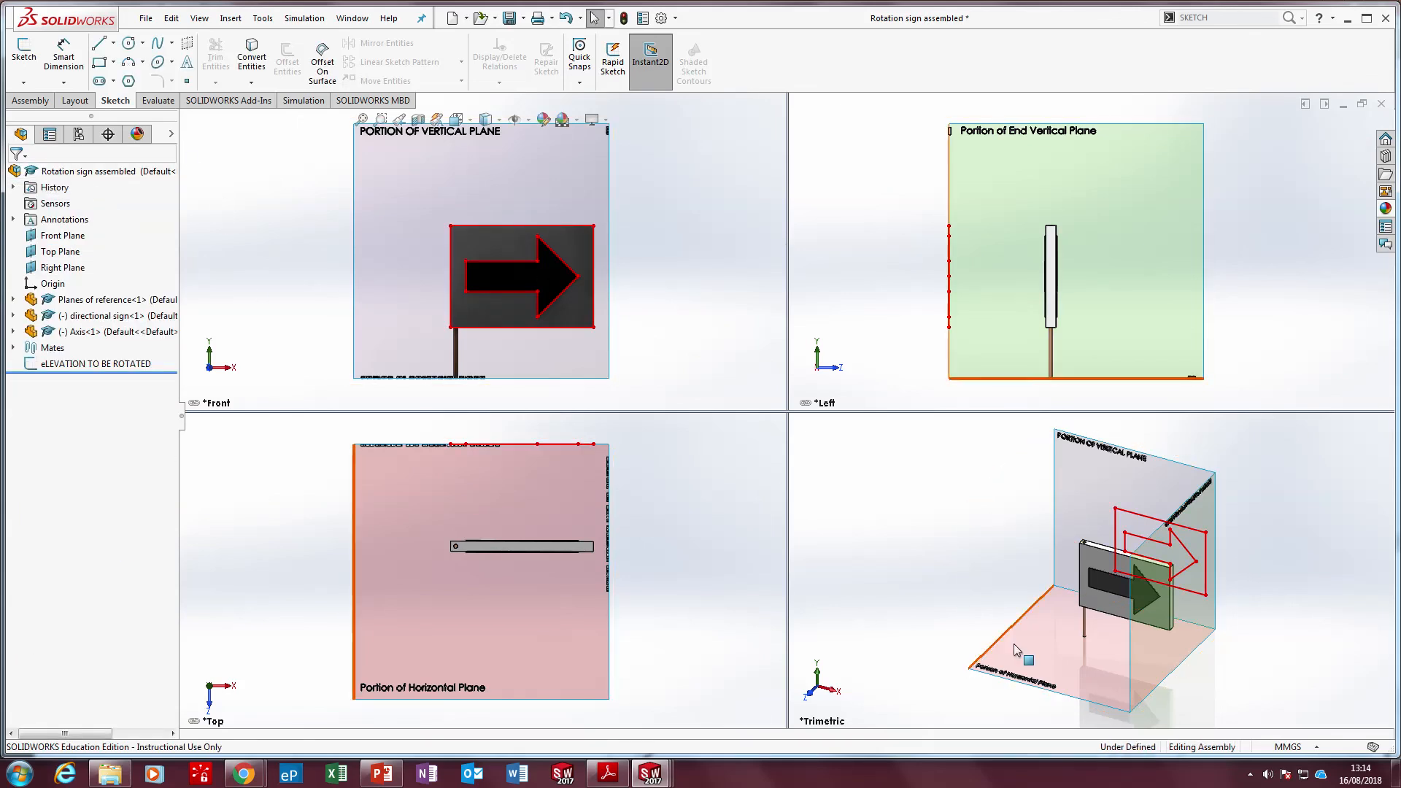
Rotate the directional sign about its Axis until its arrow points the opposite way and the board lies diagonally in the top view
{"action": "left_click", "coordinate": [1171, 605]}
{"action": "left_click_drag", "start_coordinate": [1106, 611], "coordinate": [1107, 611]}
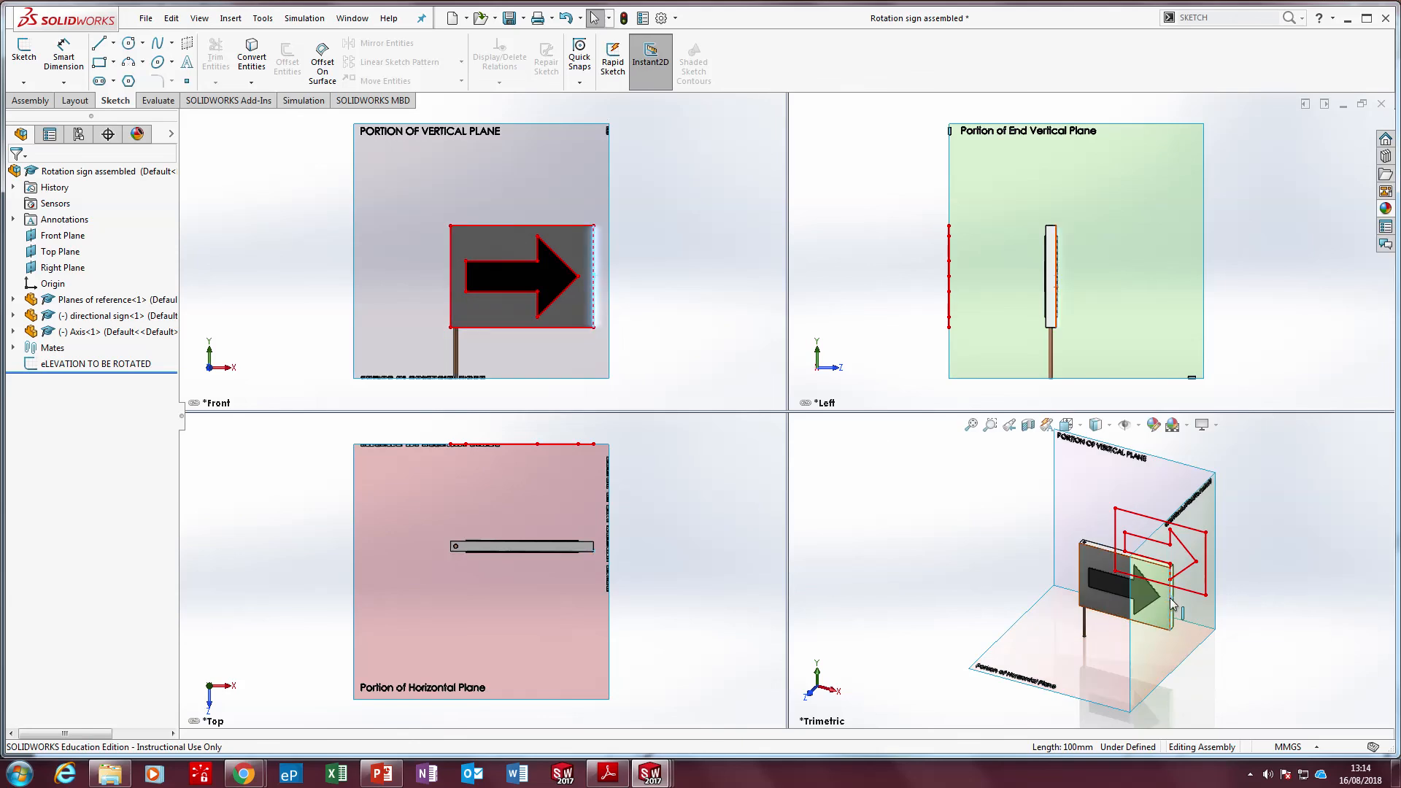
{"action": "scroll", "coordinate": [1174, 604], "scroll_direction": "down", "scroll_amount": 3}
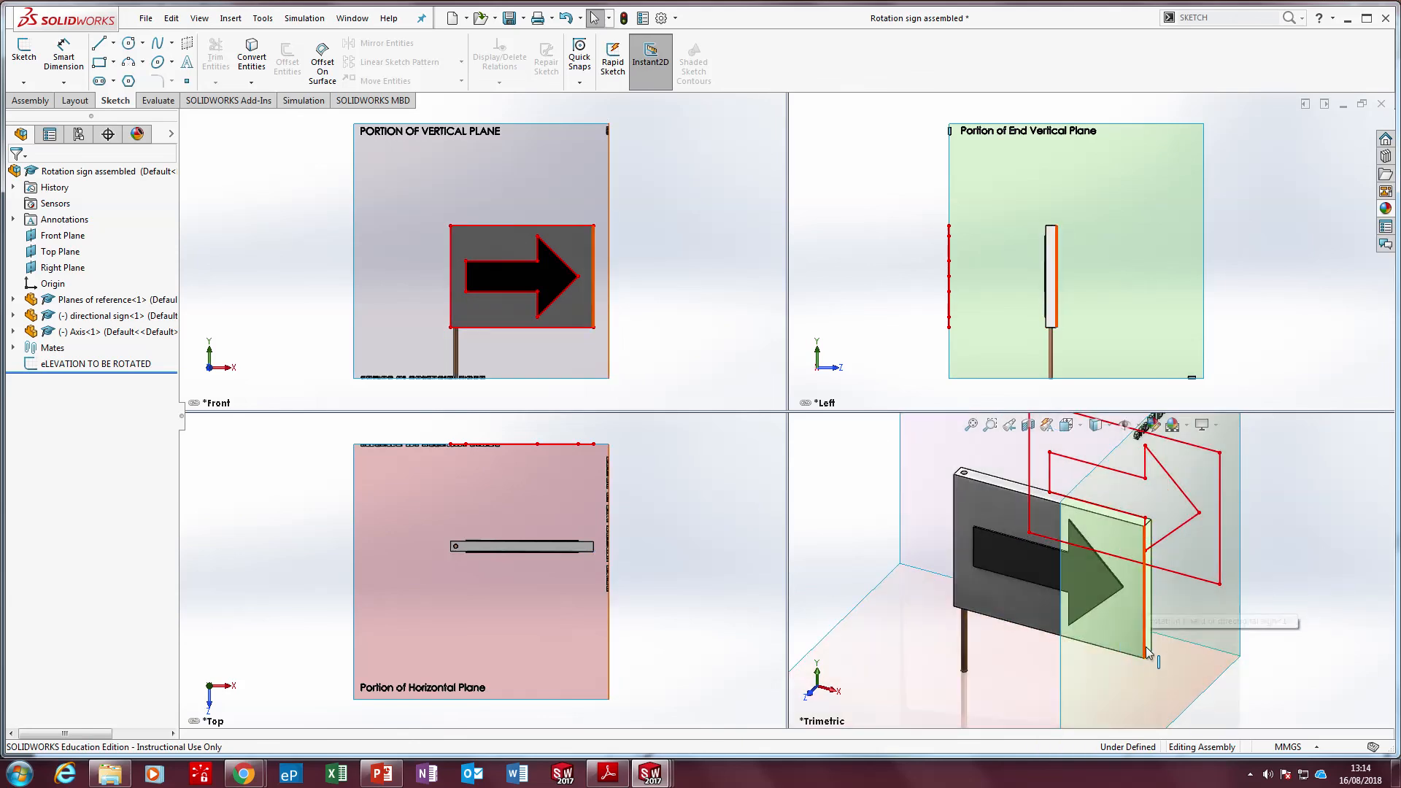
{"action": "mouse_move", "coordinate": [1120, 664]}
{"action": "left_mouse_down"}
{"action": "mouse_move", "coordinate": [950, 653]}
{"action": "mouse_move", "coordinate": [754, 610]}
{"action": "mouse_move", "coordinate": [829, 624]}
{"action": "mouse_move", "coordinate": [1055, 610]}
{"action": "mouse_move", "coordinate": [1154, 653]}
{"action": "mouse_move", "coordinate": [1168, 632]}
{"action": "mouse_move", "coordinate": [1132, 678]}
{"action": "mouse_move", "coordinate": [1039, 702]}
{"action": "mouse_move", "coordinate": [934, 671]}
{"action": "mouse_move", "coordinate": [821, 602]}
{"action": "left_mouse_up"}
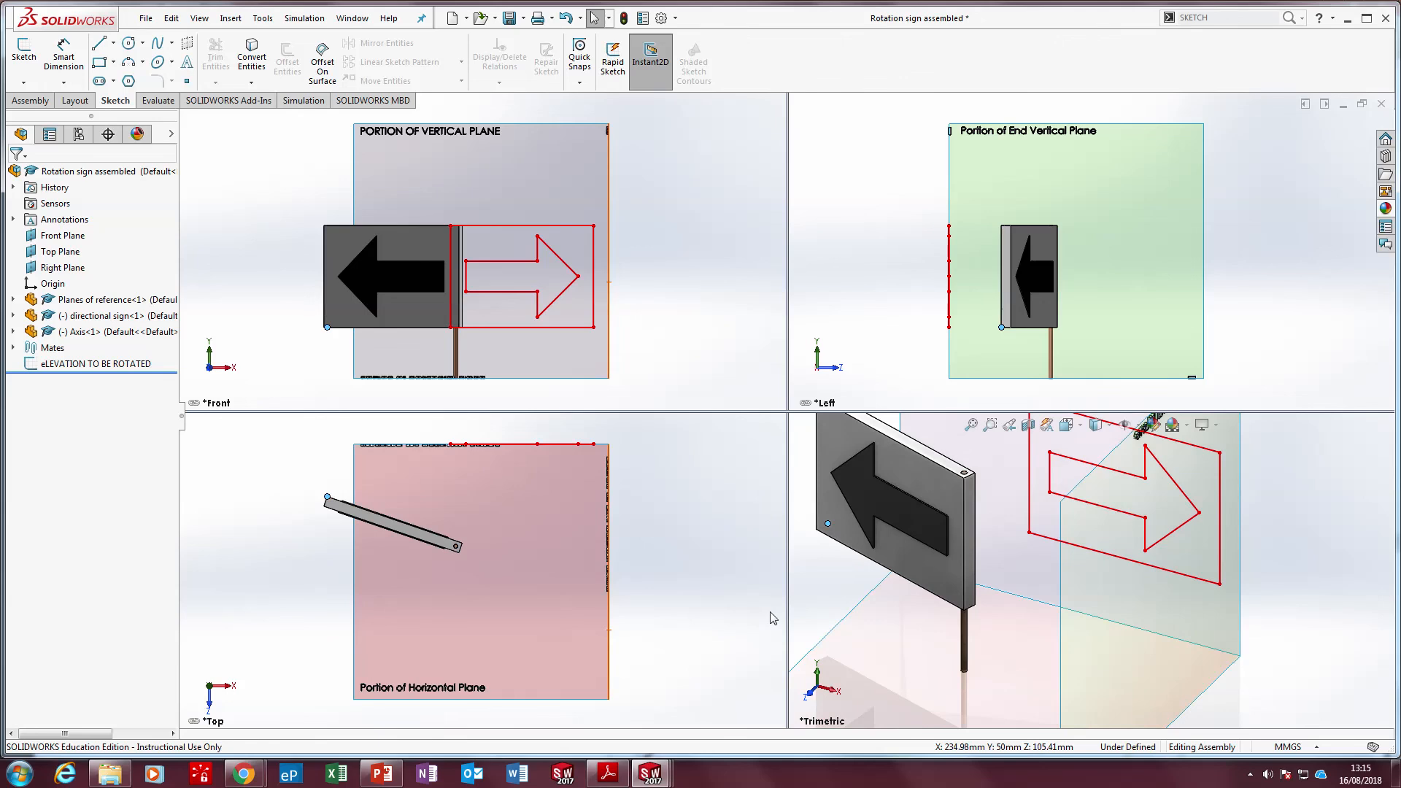
{"action": "left_click_drag", "start_coordinate": [327, 510], "coordinate": [414, 594]}
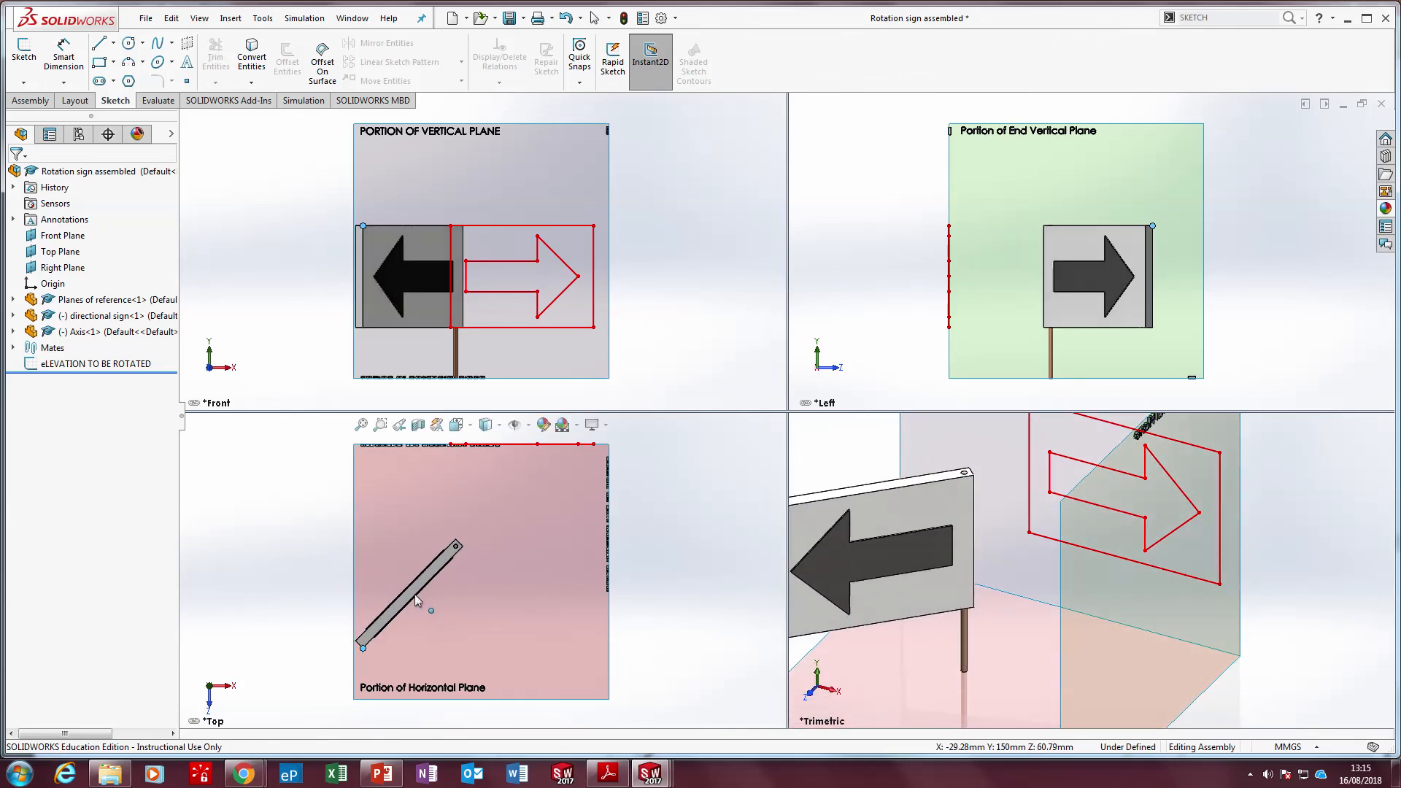
{"action": "scroll", "coordinate": [459, 294], "scroll_direction": "down", "scroll_amount": 4}
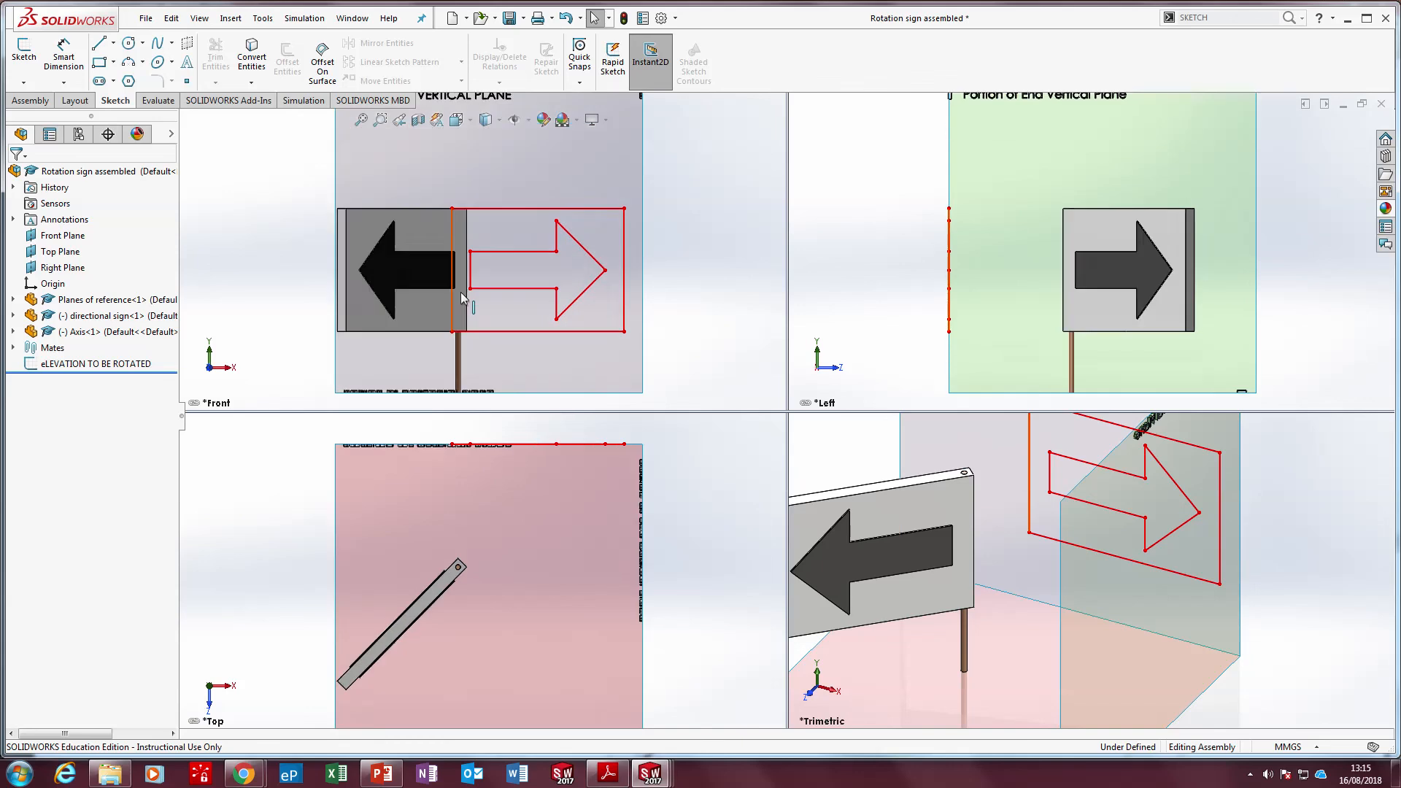
{"action": "scroll", "coordinate": [404, 179], "scroll_direction": "up", "scroll_amount": 1}
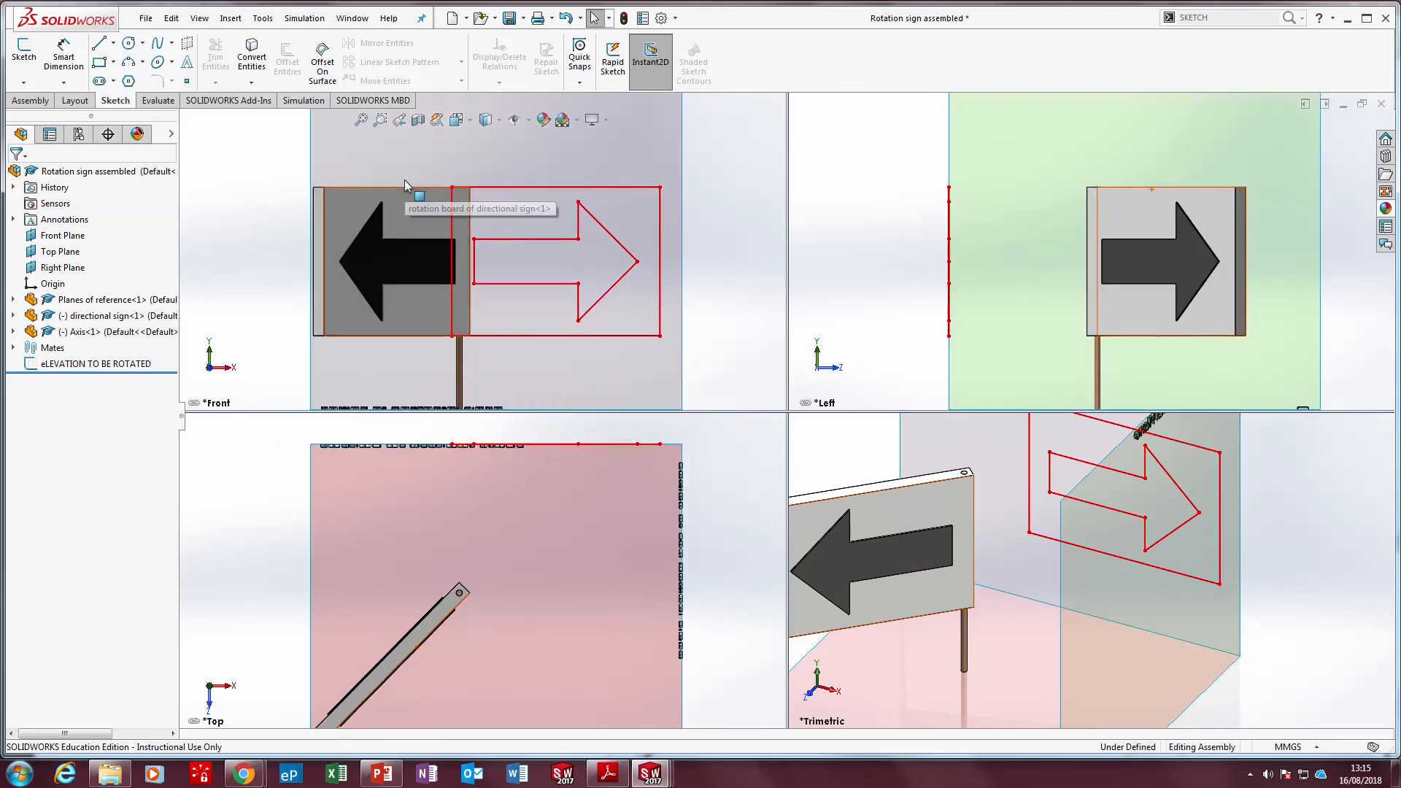
Start a sketch on the vertical plane and draw two horizontal projection lines from the red arrow's tail and upper barb to the rotated arrow
{"action": "left_click", "coordinate": [26, 59]}
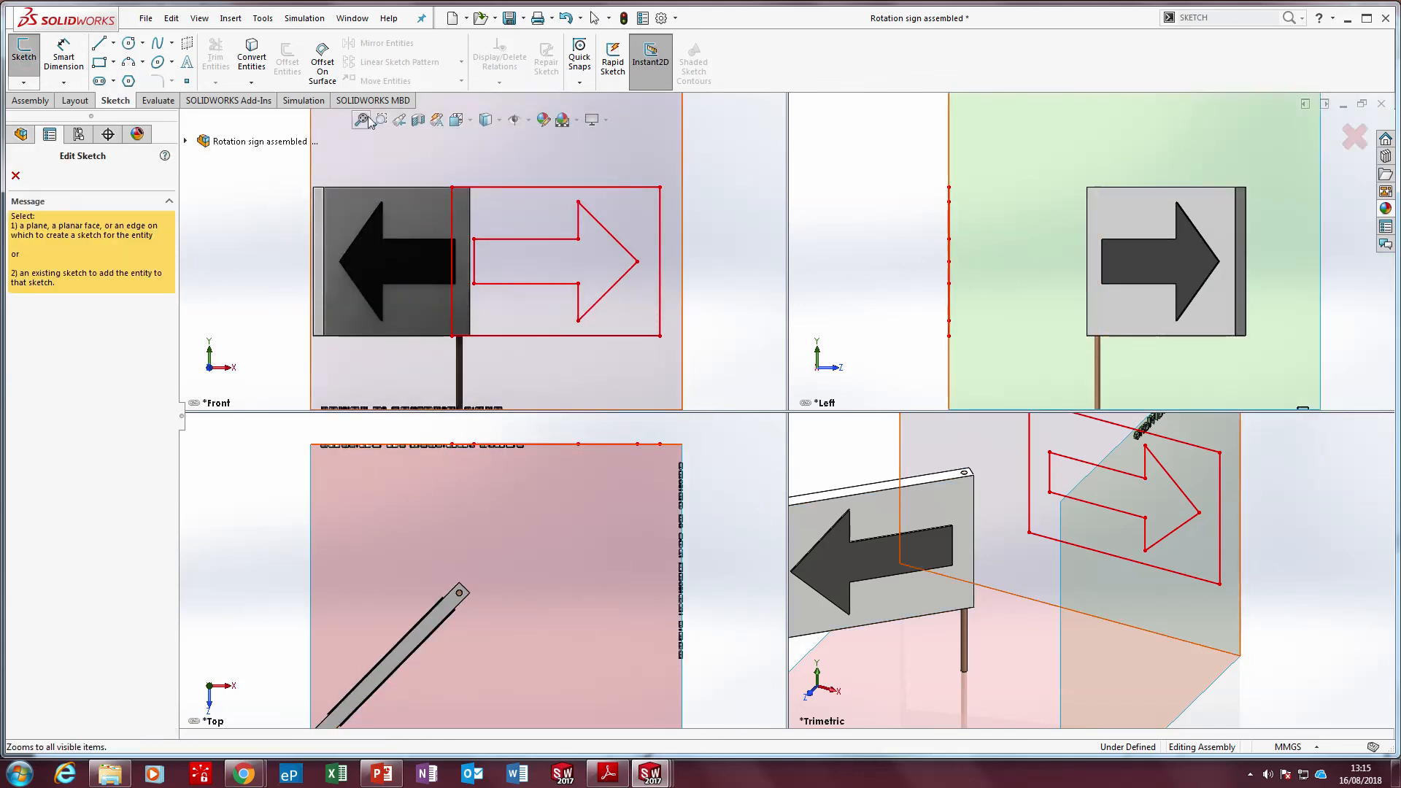
{"action": "left_click", "coordinate": [103, 45]}
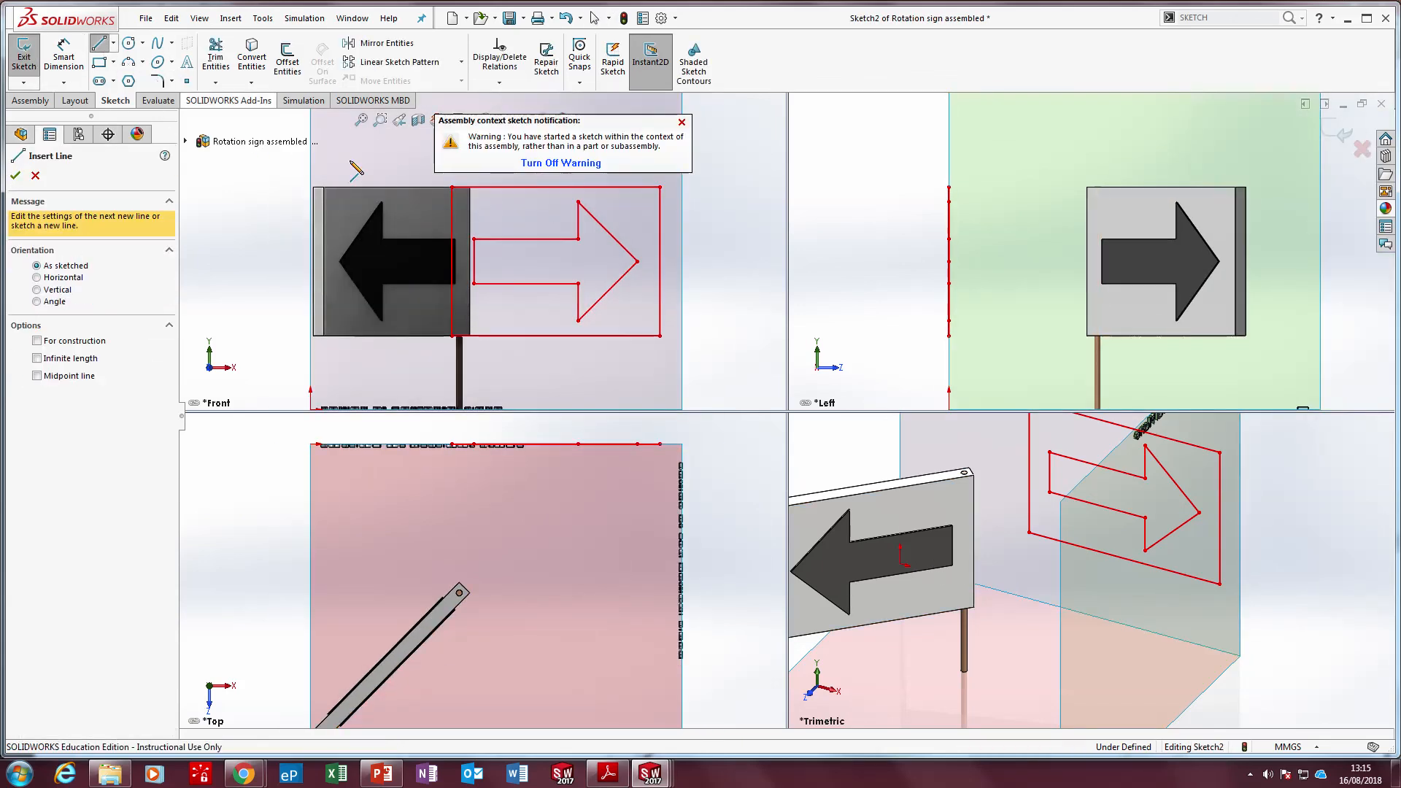
{"action": "left_click_drag", "start_coordinate": [473, 239], "coordinate": [389, 248]}
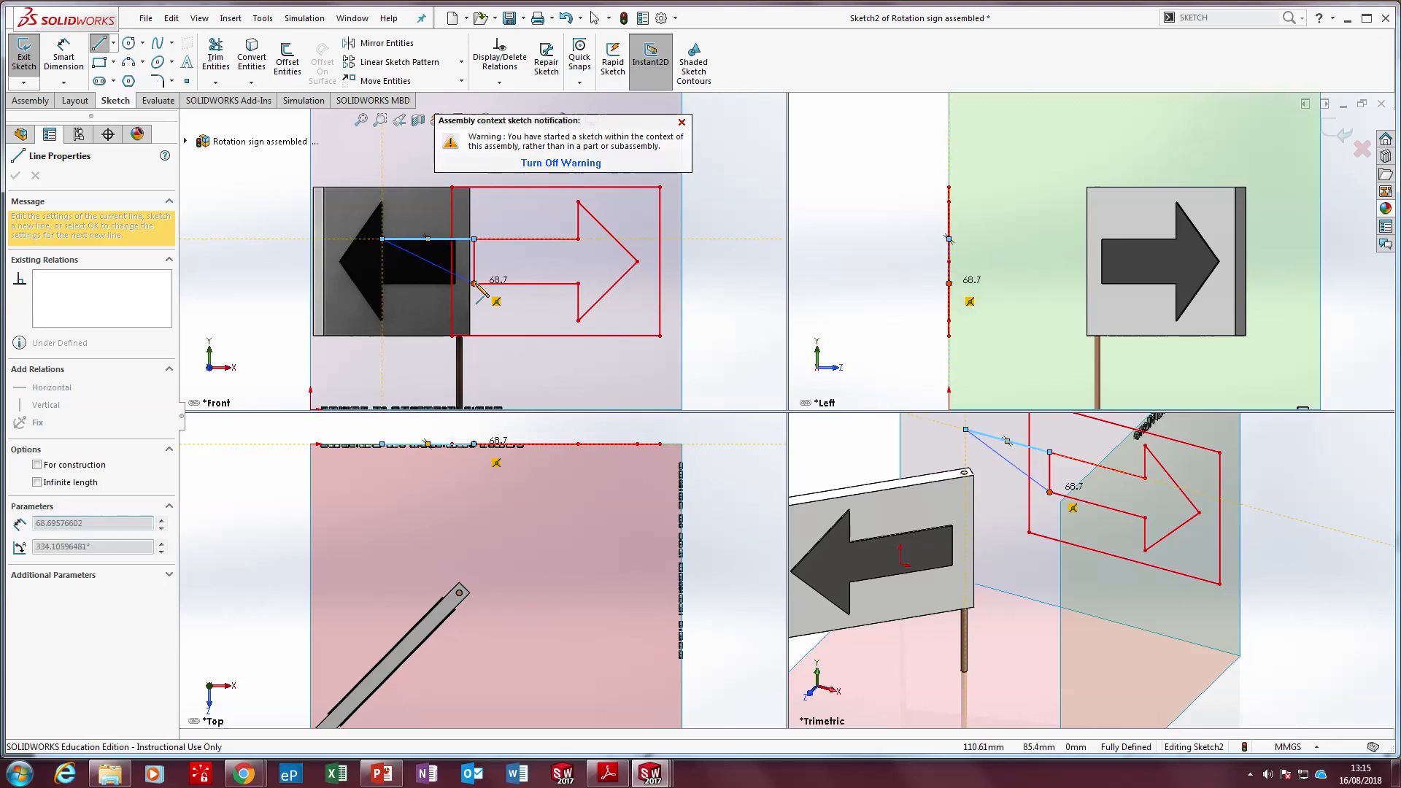
{"action": "key", "text": "Escape"}
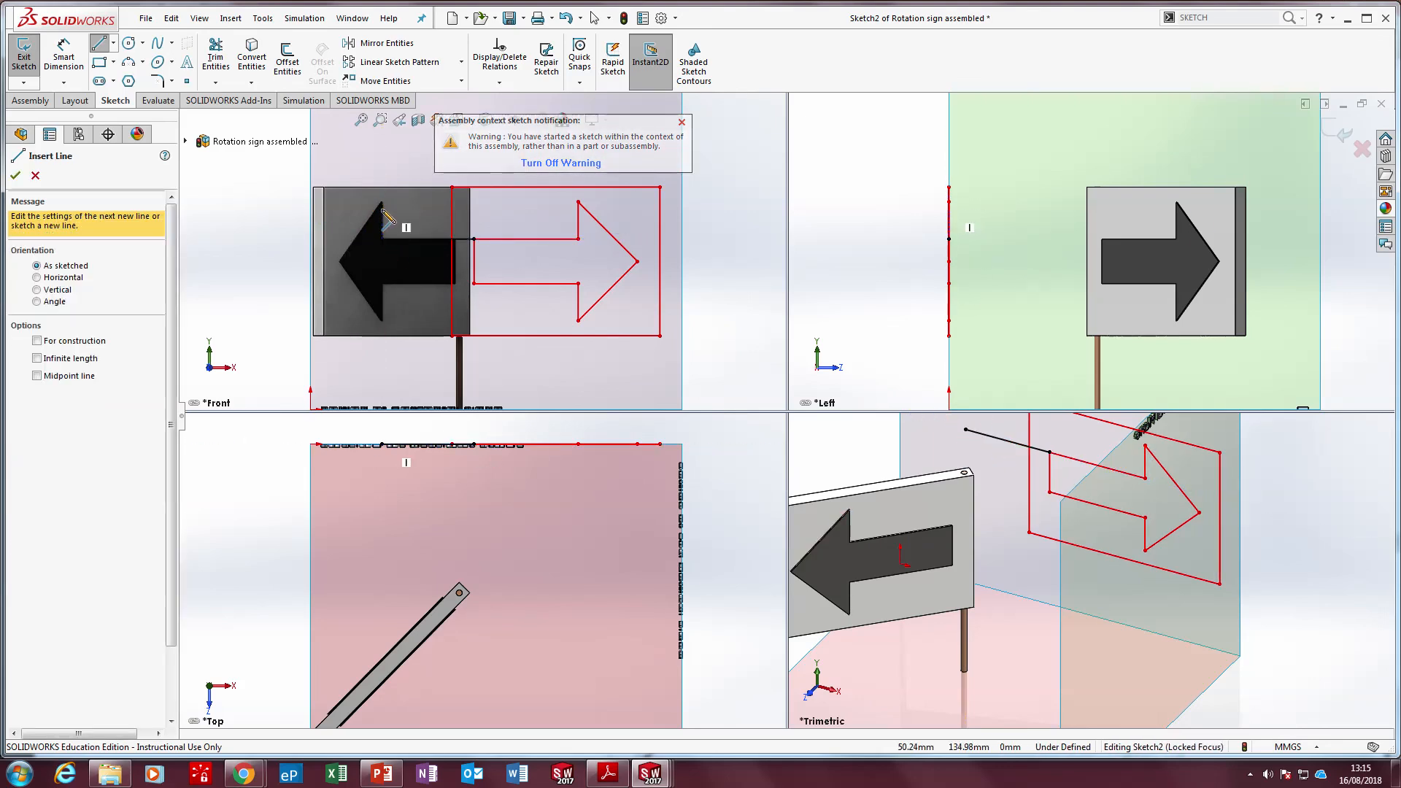
{"action": "left_click", "coordinate": [382, 202]}
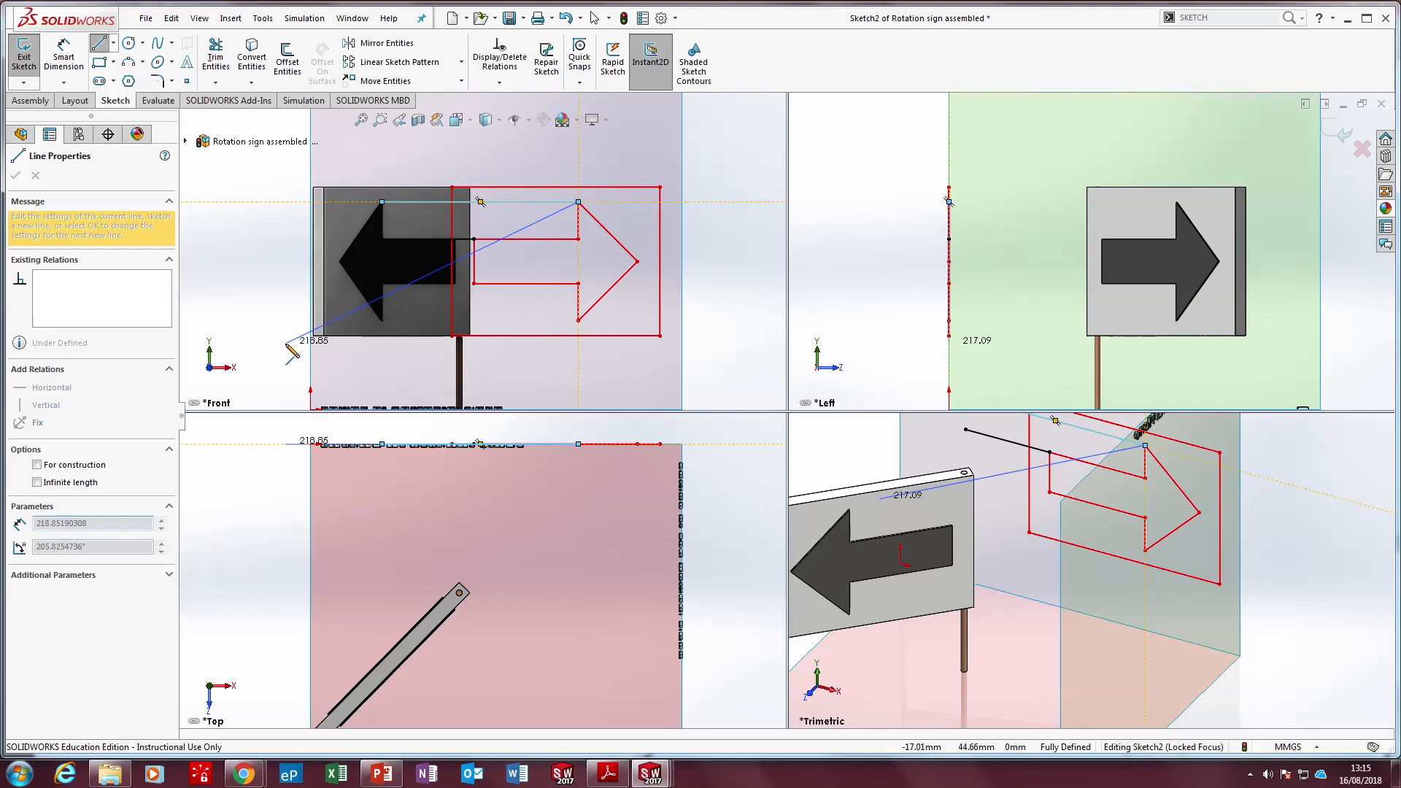
{"action": "key", "text": "Escape"}
{"action": "scroll", "coordinate": [514, 562], "scroll_direction": "up", "scroll_amount": 5}
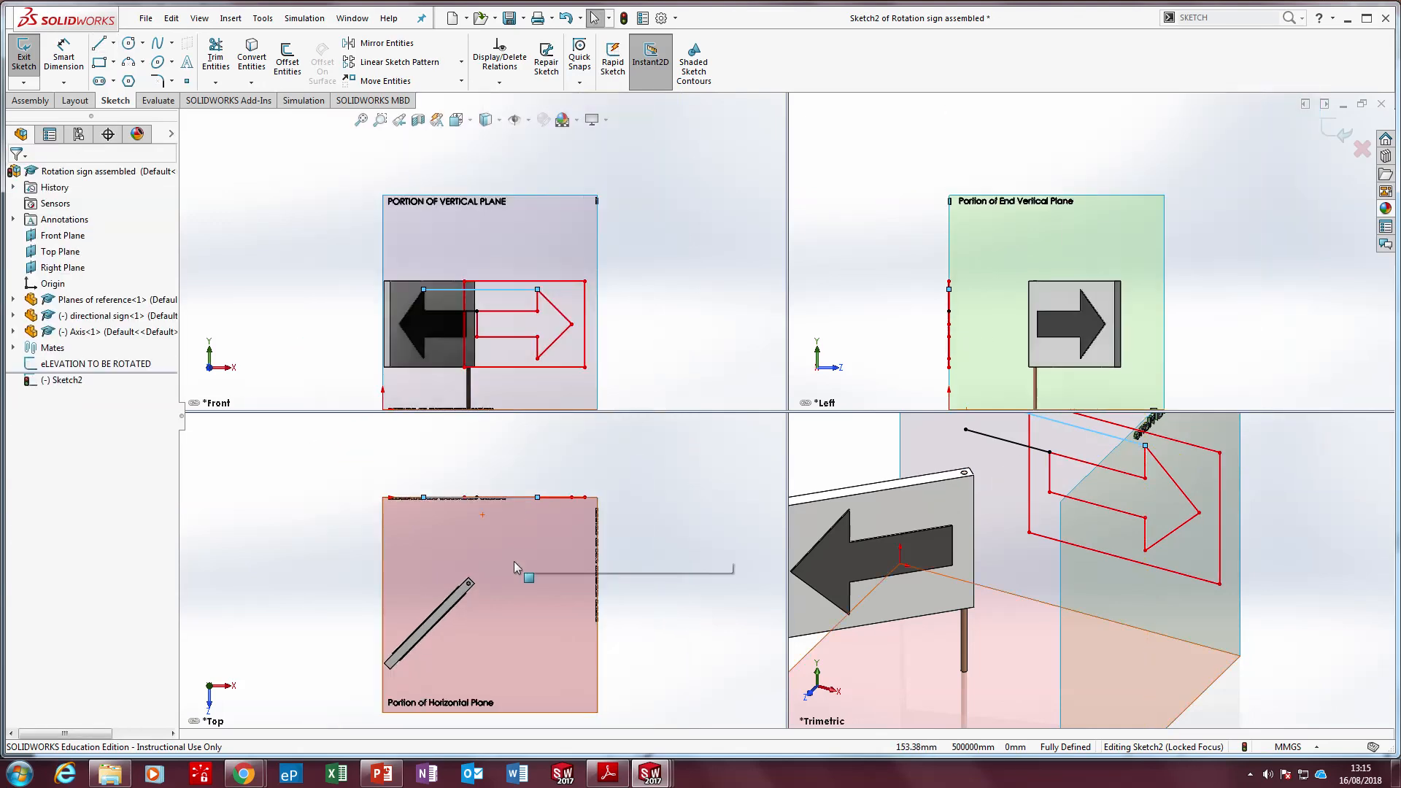
Try to rotate the directional sign by its board corner with the sketch open, and exit the sketch
{"action": "left_click", "coordinate": [423, 643]}
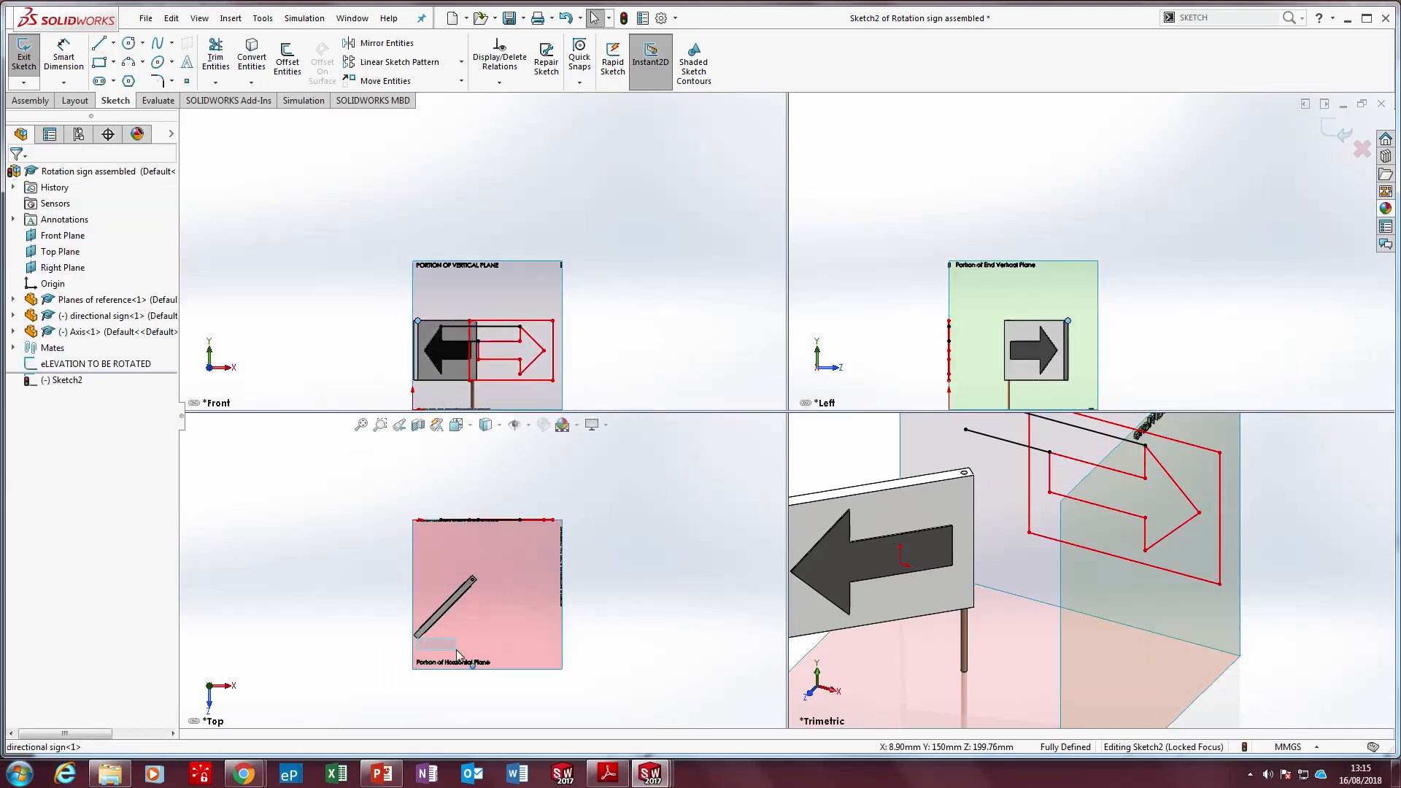
{"action": "scroll", "coordinate": [883, 535], "scroll_direction": "up", "scroll_amount": 3}
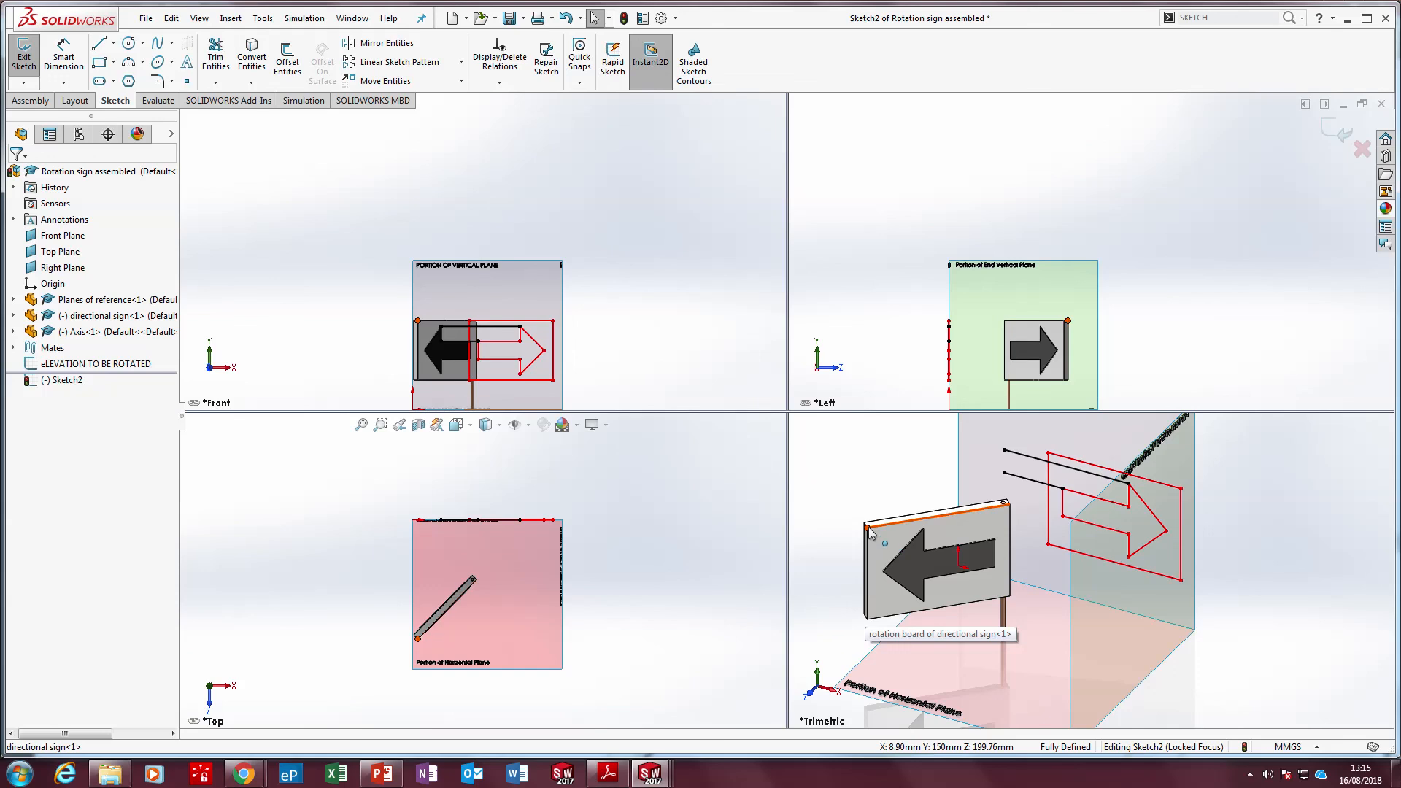
{"action": "left_click_drag", "start_coordinate": [868, 528], "coordinate": [1010, 571]}
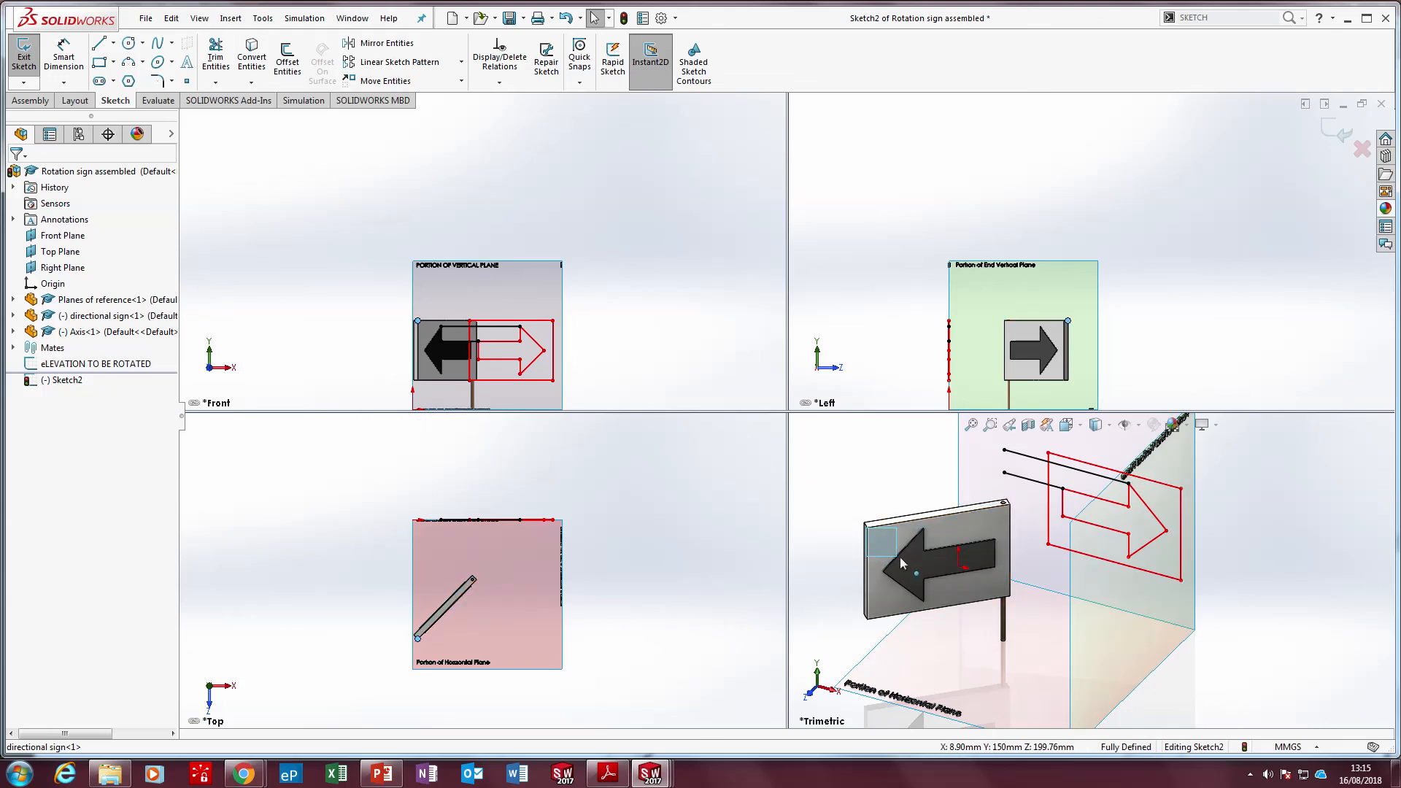
{"action": "left_click", "coordinate": [24, 58]}
{"action": "left_click", "coordinate": [277, 363]}
{"action": "scroll", "coordinate": [602, 375], "scroll_direction": "down", "scroll_amount": 2}
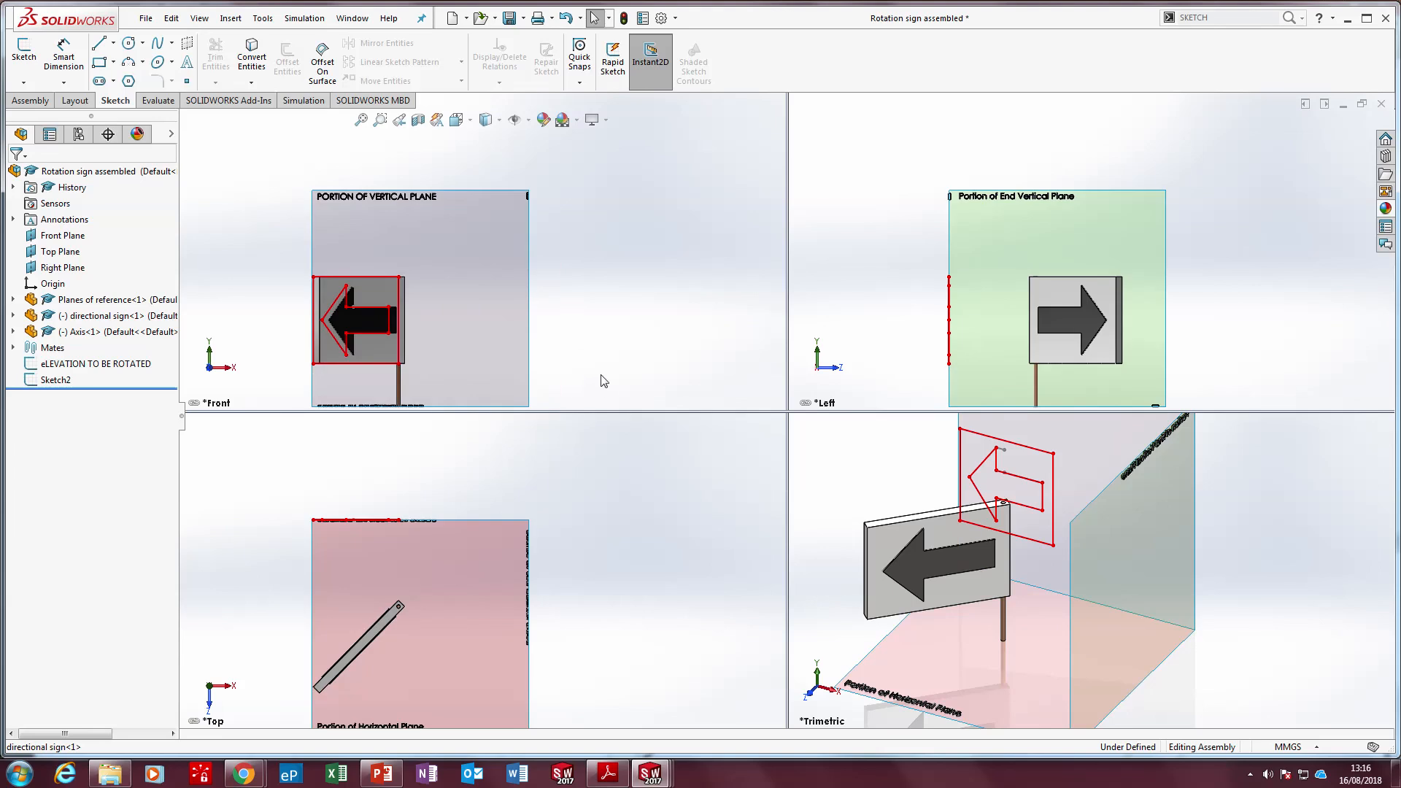
Undo the upper projection line, delete the remaining horizontal line and exit the sketch
{"action": "left_click", "coordinate": [564, 19]}
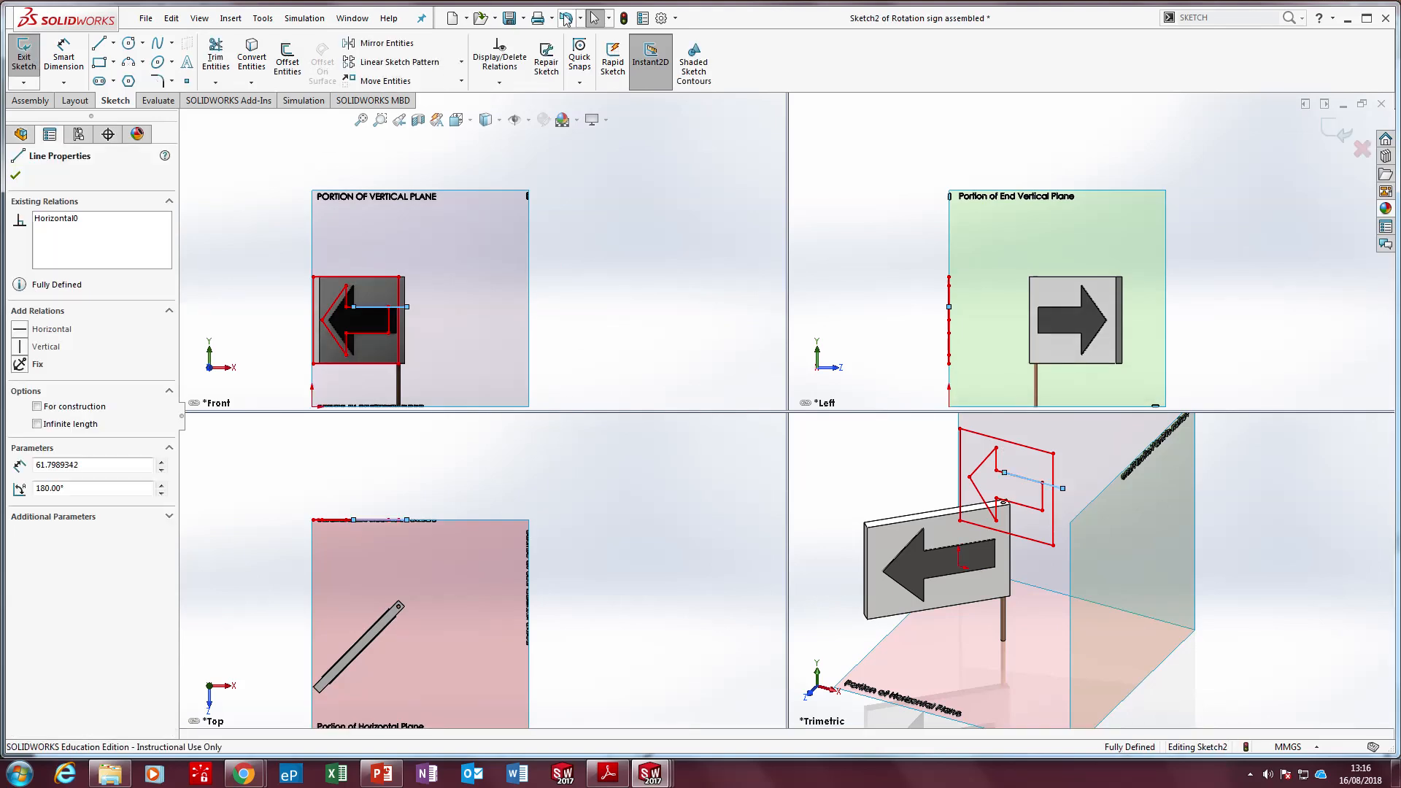
{"action": "left_click", "coordinate": [645, 215]}
{"action": "scroll", "coordinate": [344, 343], "scroll_direction": "down", "scroll_amount": 3}
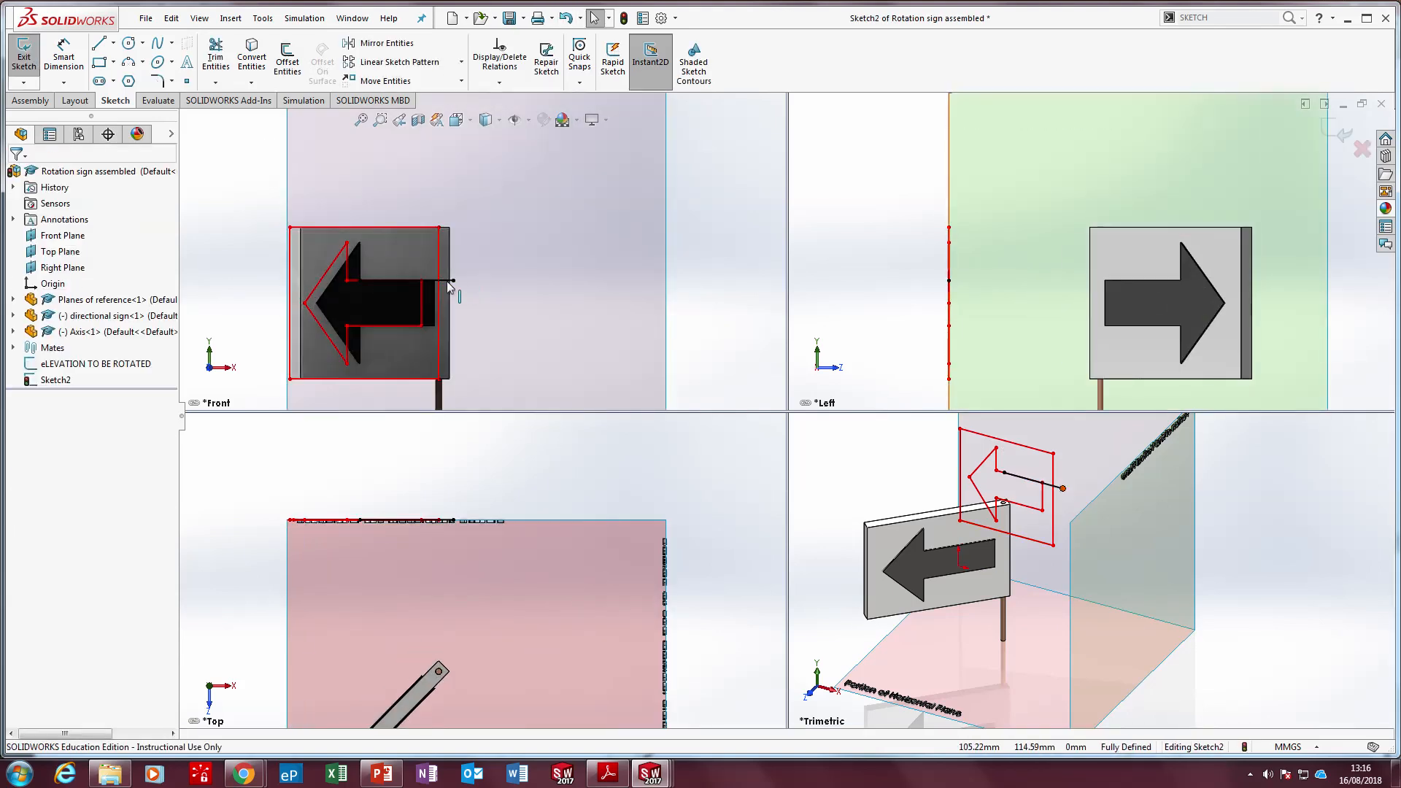
{"action": "left_click", "coordinate": [446, 281]}
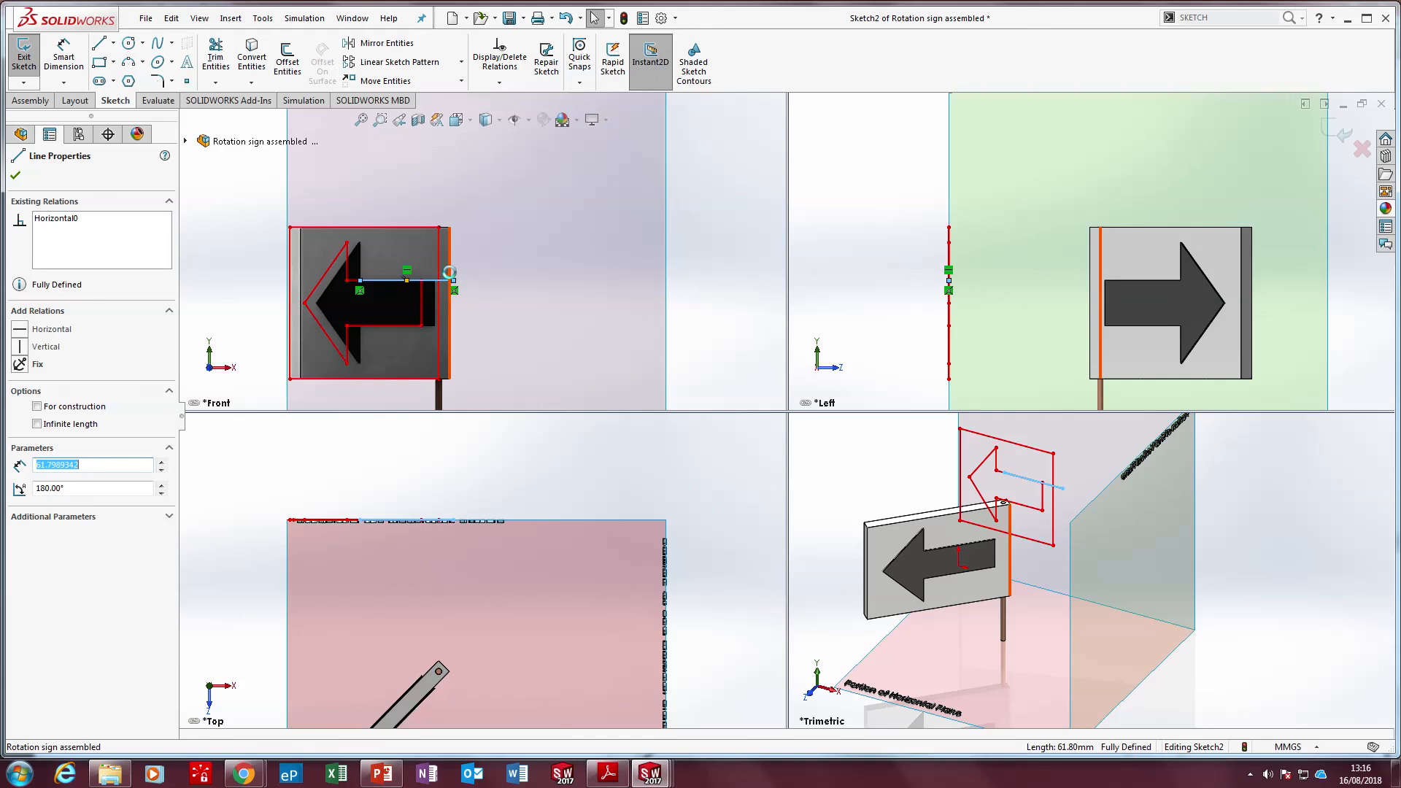
{"action": "key", "text": "Delete"}
{"action": "left_click", "coordinate": [28, 56]}
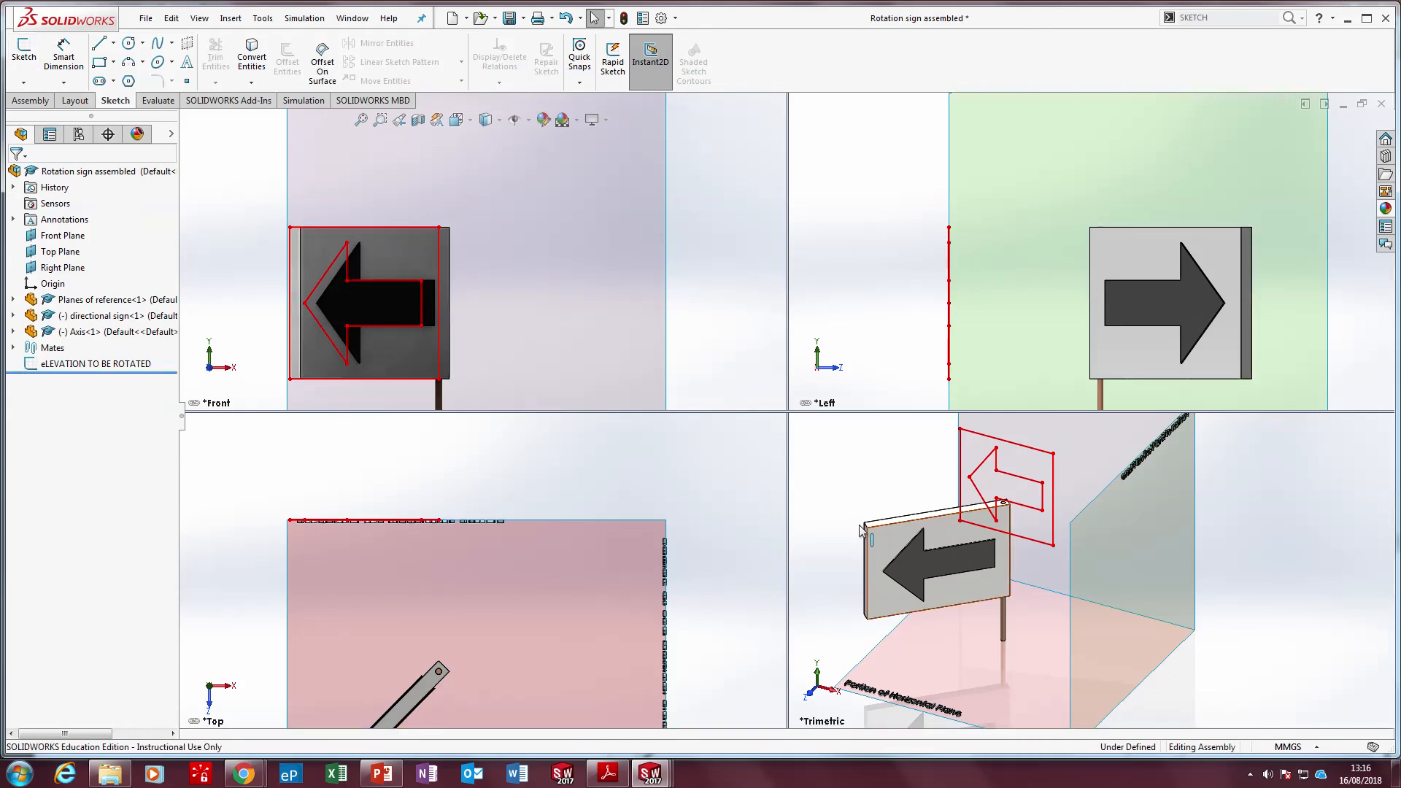
Rotate the directional sign back about its Axis until it is parallel to the vertical plane, rebuilding the assembly to update the projected elevation
{"action": "left_click_drag", "start_coordinate": [868, 527], "coordinate": [1176, 531]}
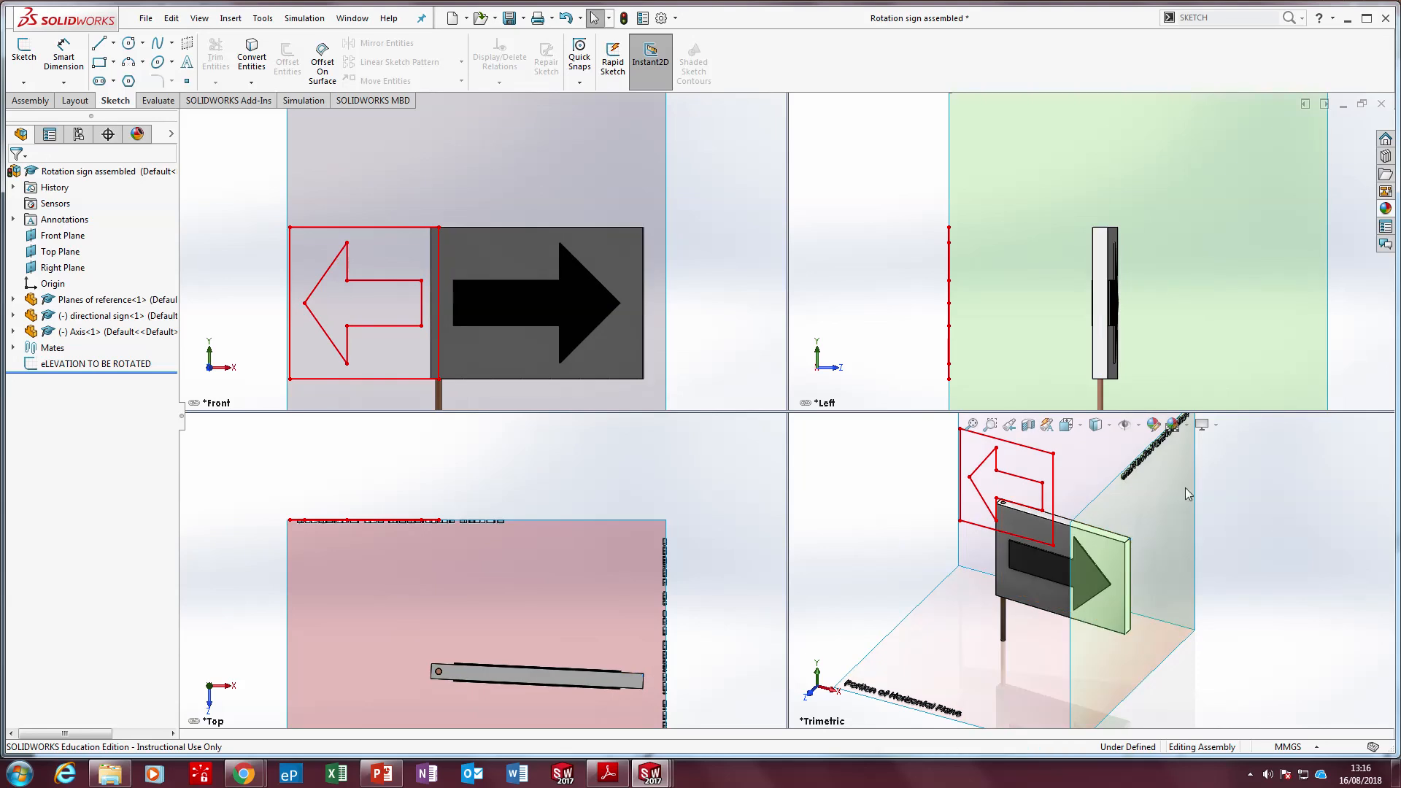
{"action": "left_click", "coordinate": [624, 19]}
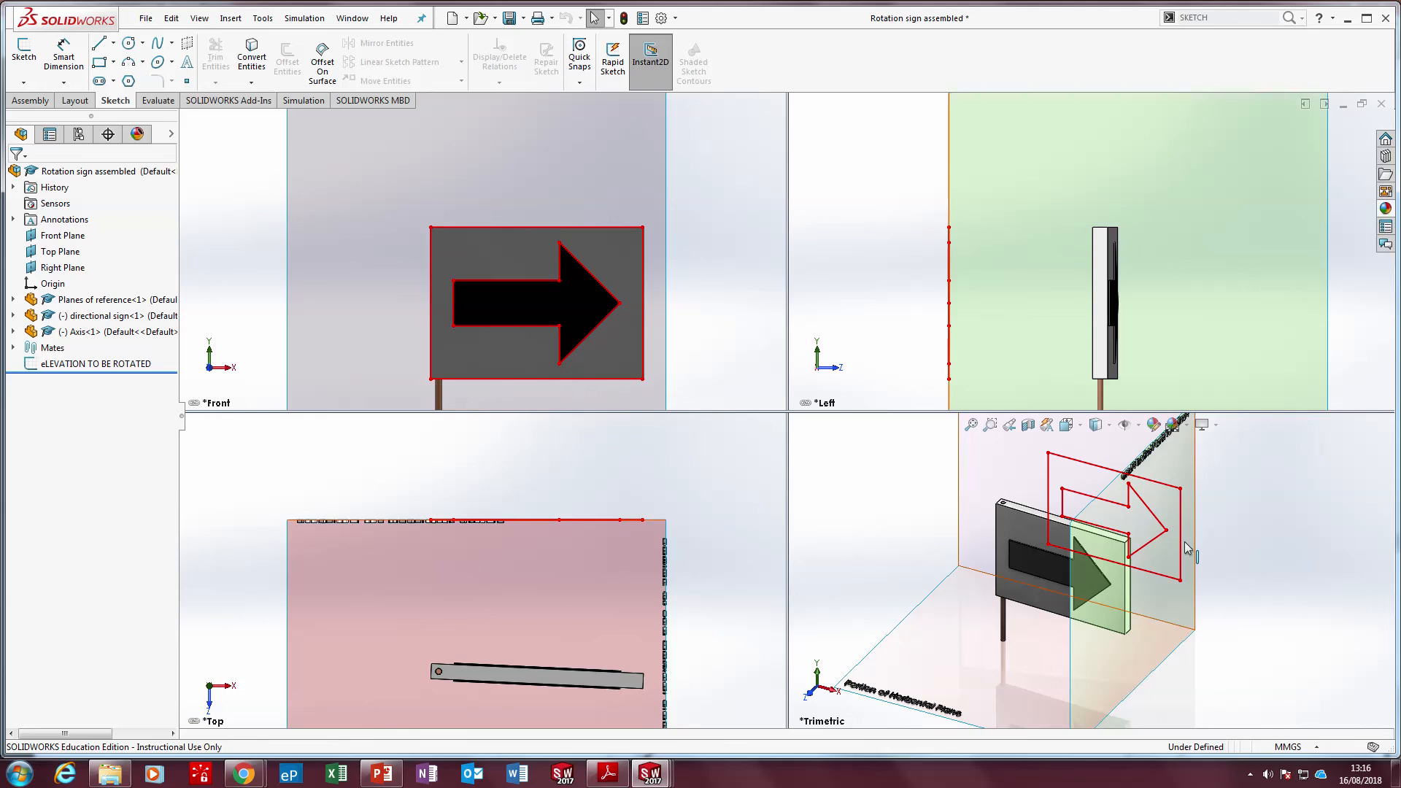
{"action": "scroll", "coordinate": [1117, 620], "scroll_direction": "up", "scroll_amount": 3}
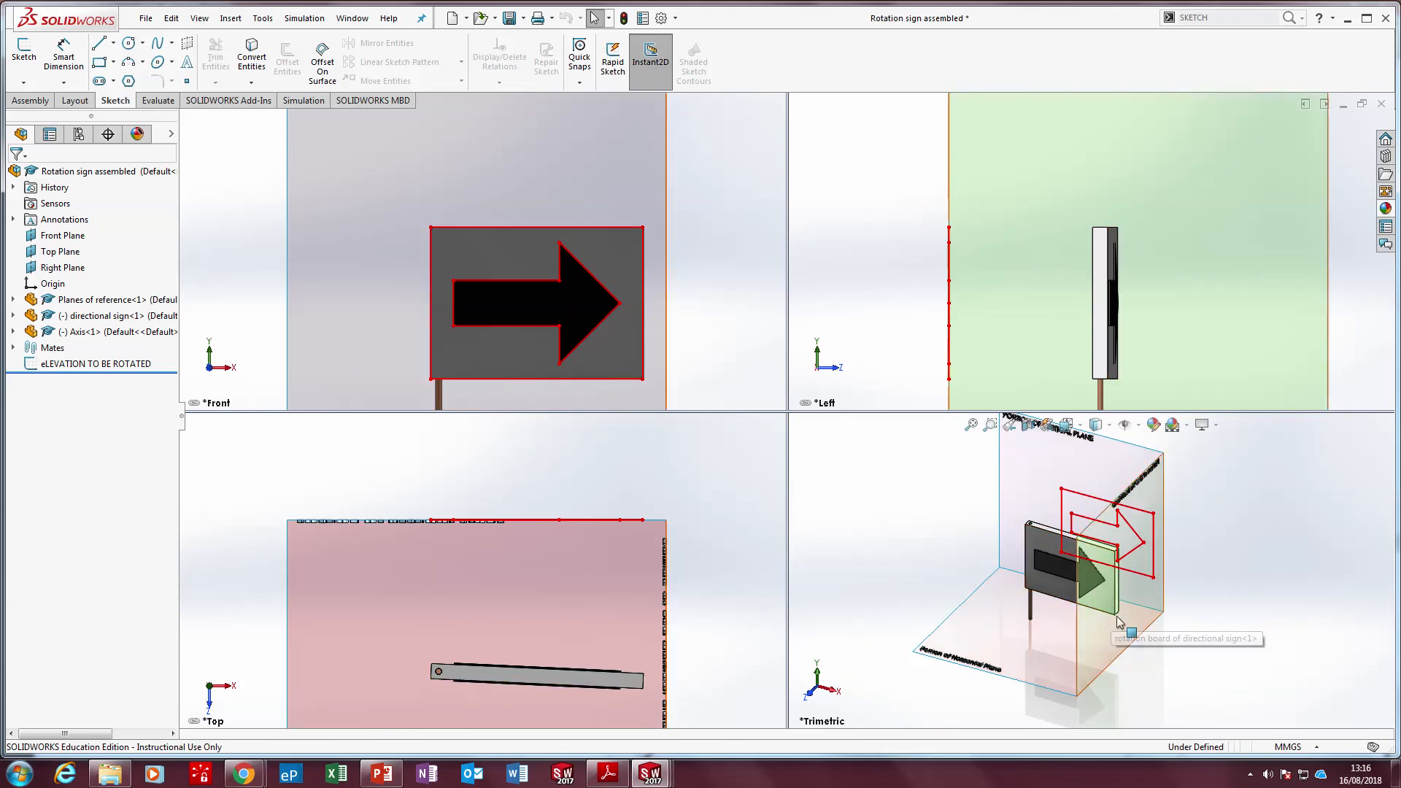
{"action": "scroll", "coordinate": [416, 671], "scroll_direction": "down", "scroll_amount": 3}
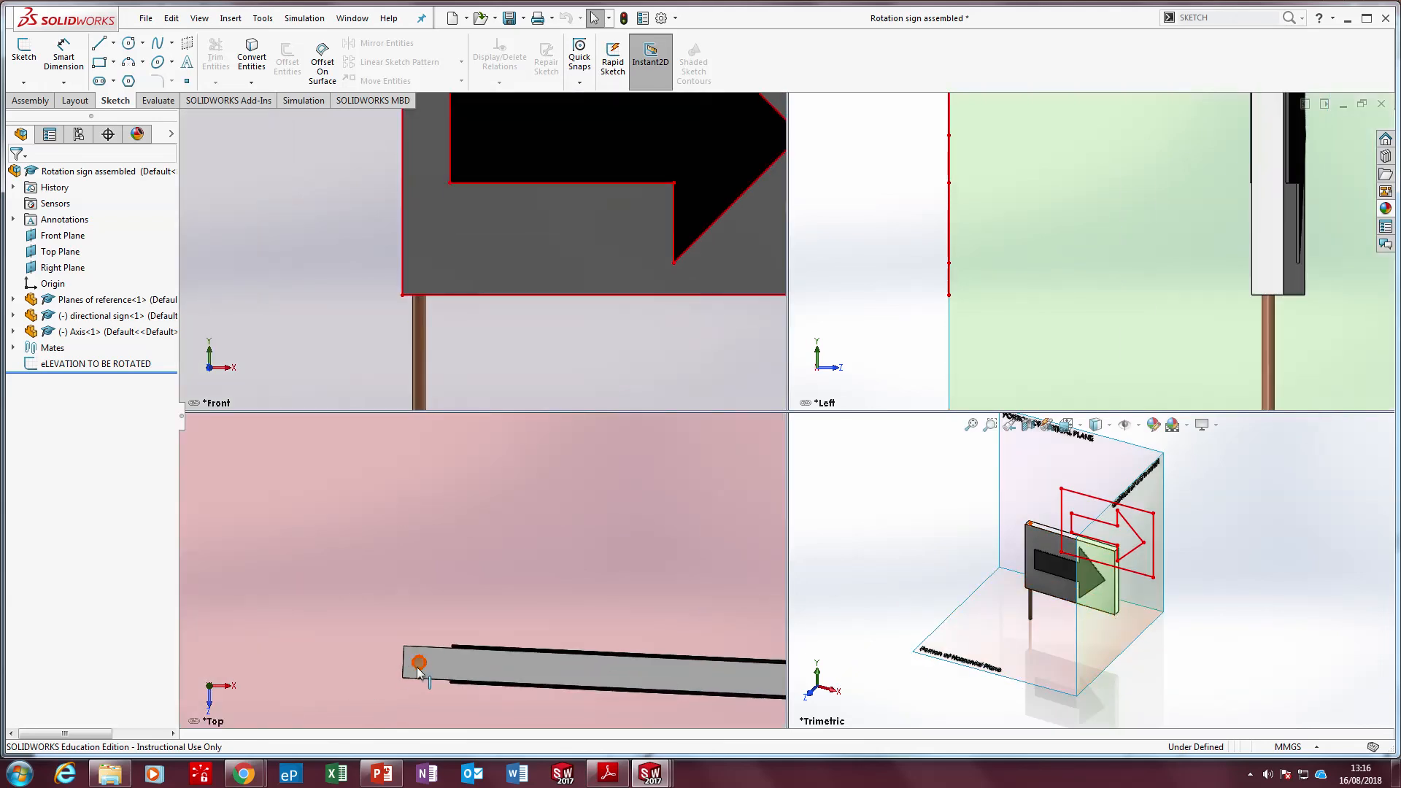
{"action": "scroll", "coordinate": [413, 665], "scroll_direction": "up", "scroll_amount": 3}
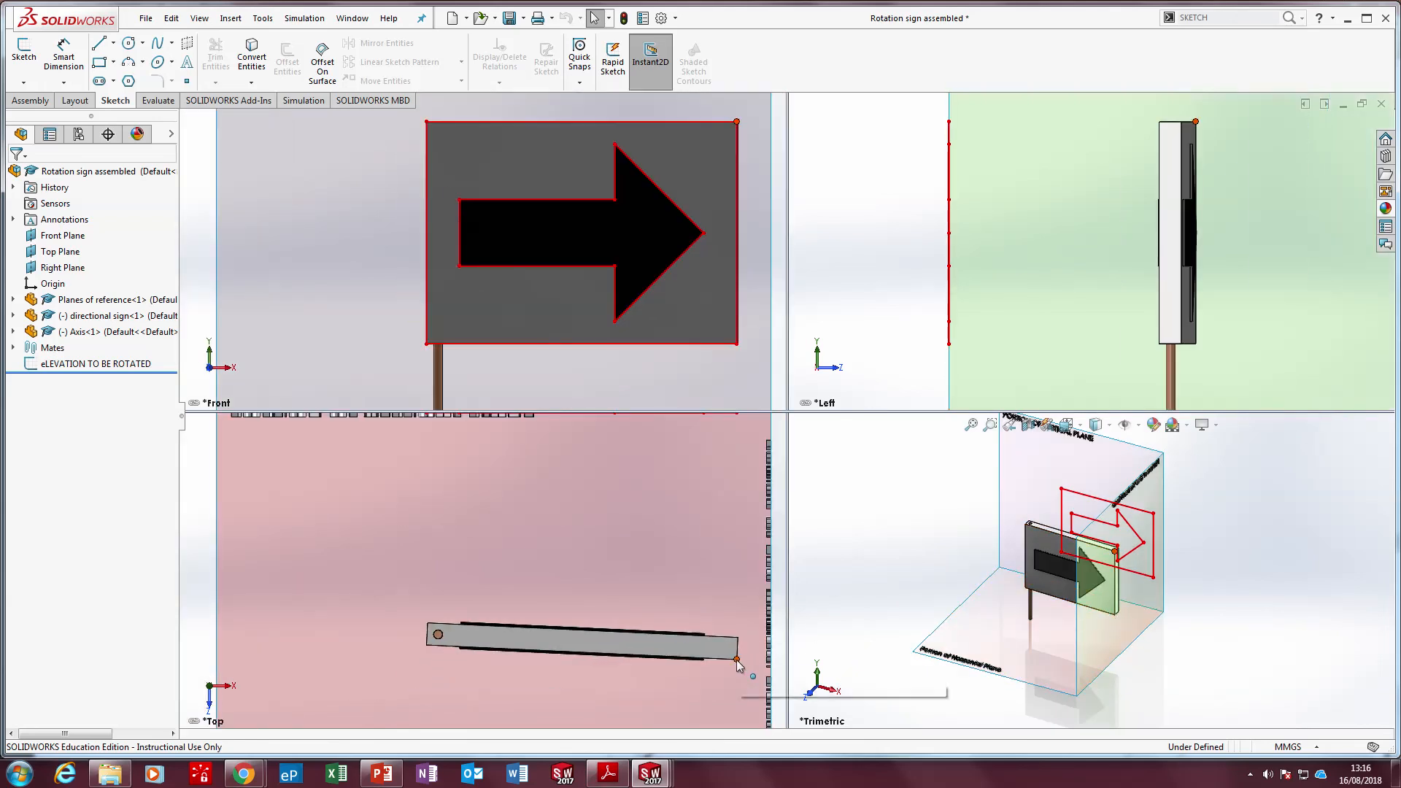
{"action": "left_click_drag", "start_coordinate": [736, 639], "coordinate": [746, 625]}
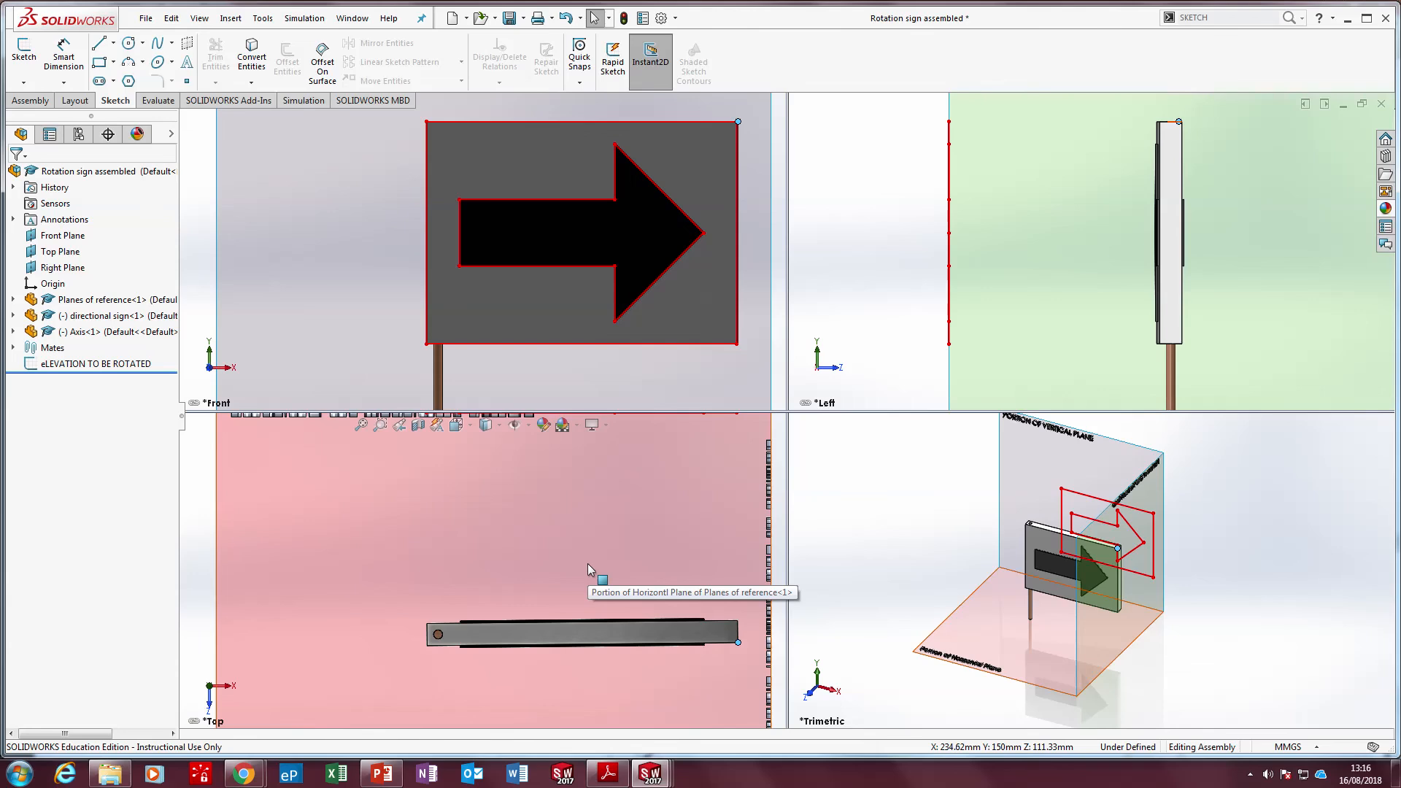
Save the assembly with a rebuild and fit the model in the view
{"action": "left_click", "coordinate": [510, 21]}
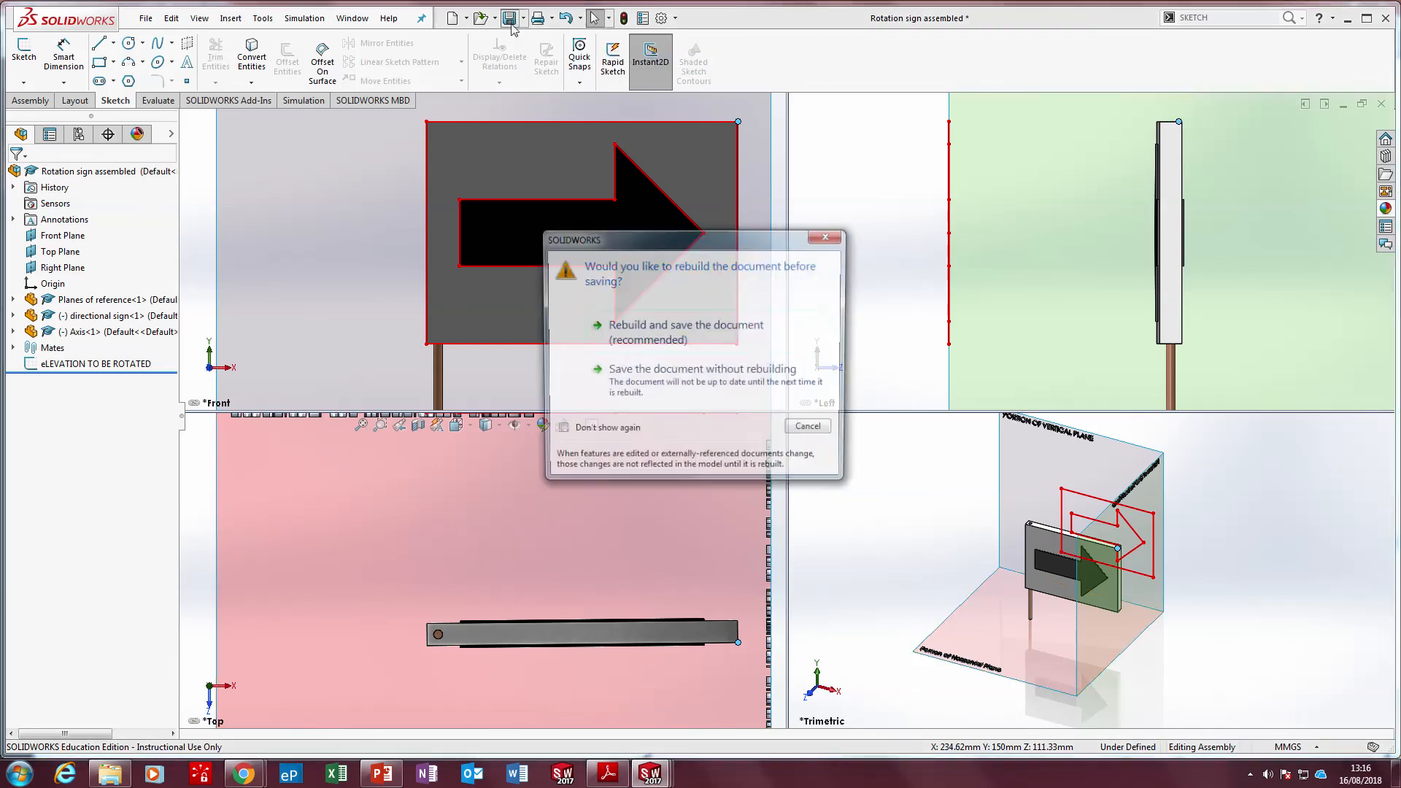
{"action": "left_click", "coordinate": [658, 339]}
{"action": "key", "text": "f"}
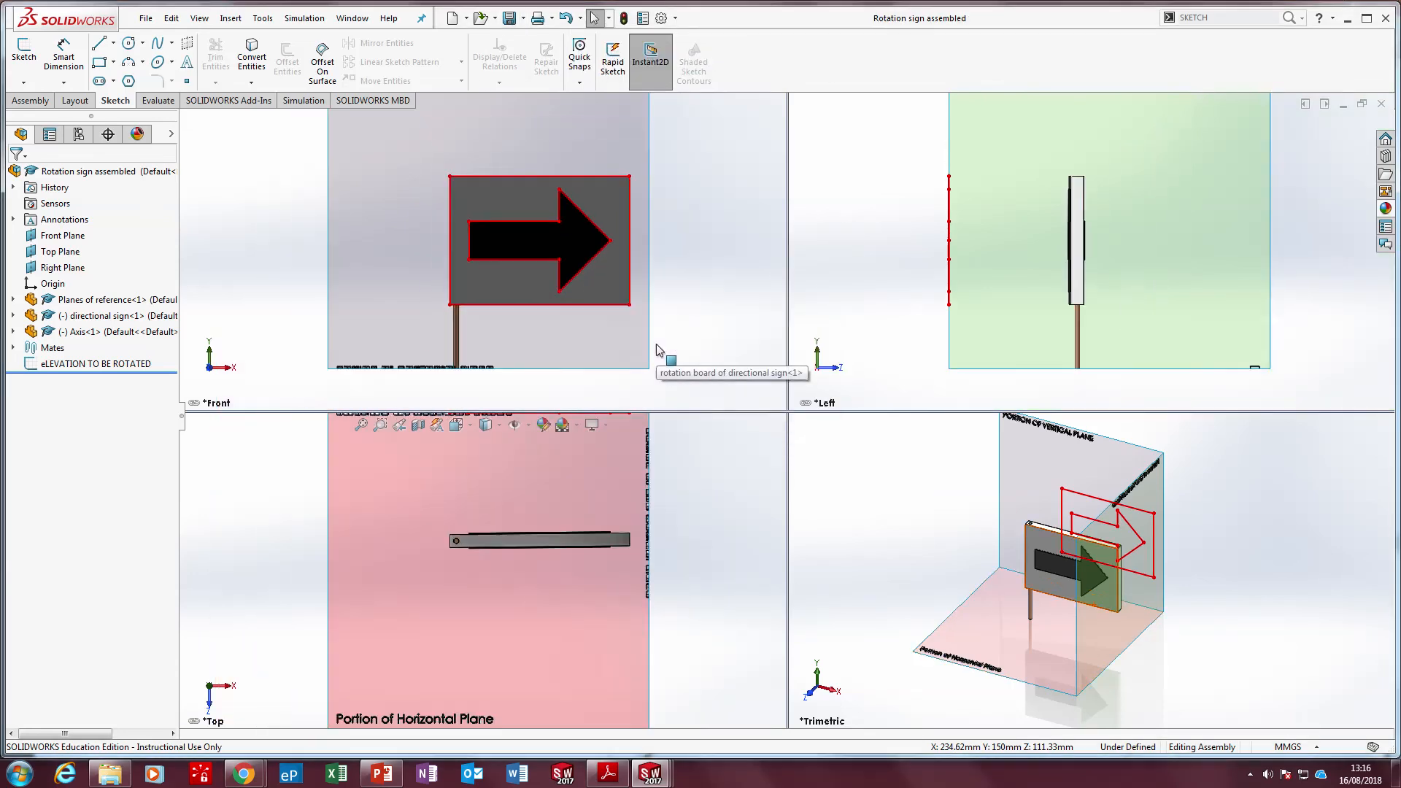
{"action": "mouse_move", "coordinate": [638, 26]}
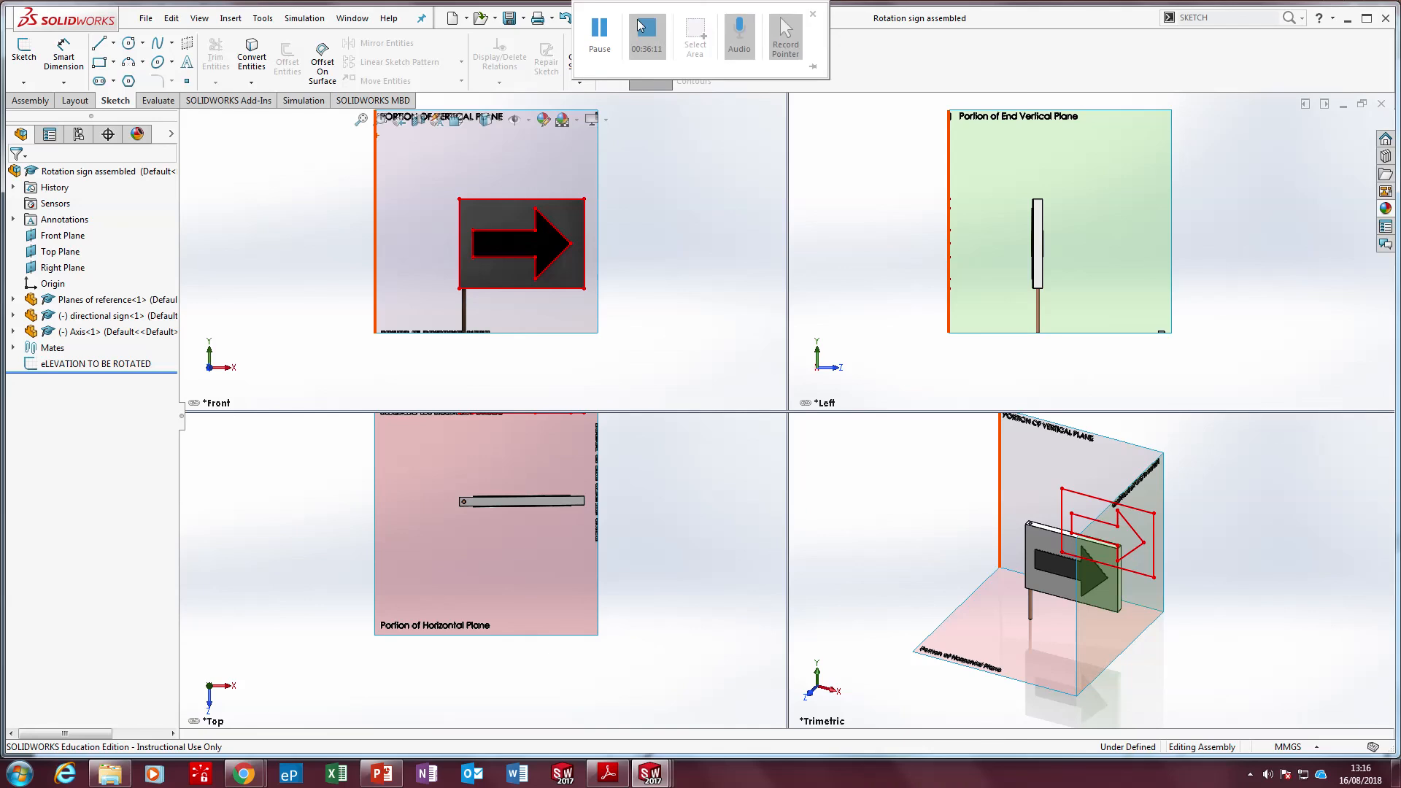